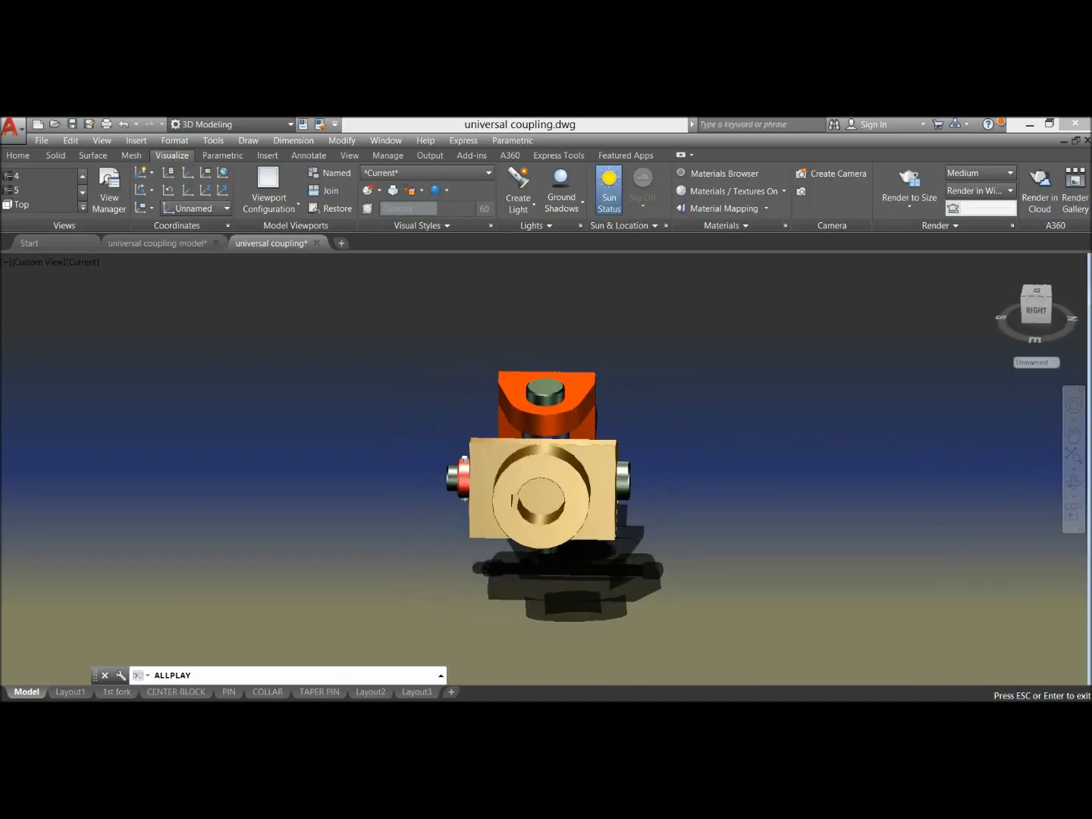
{"action": "key", "text": "Escape"}
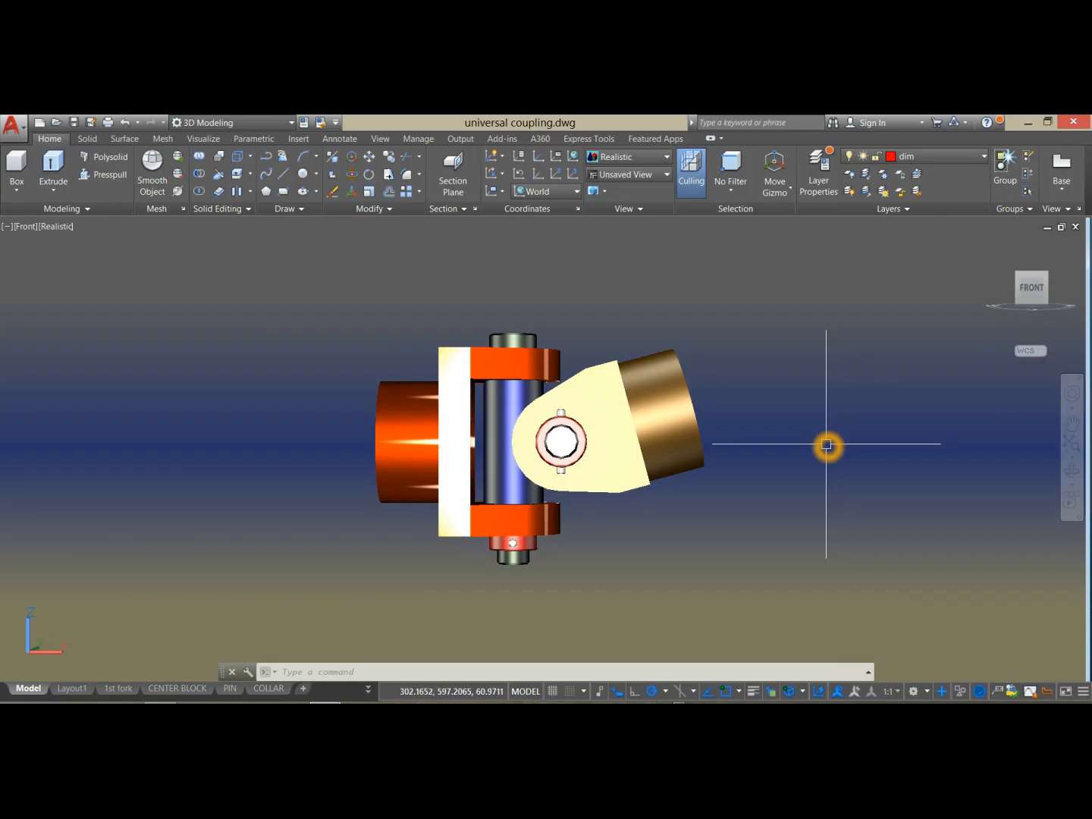
{"action": "middle_click_drag", "start_coordinate": [857, 443], "coordinate": [829, 482], "text": "shift"}
{"action": "middle_click_drag", "start_coordinate": [618, 489], "coordinate": [708, 486]}
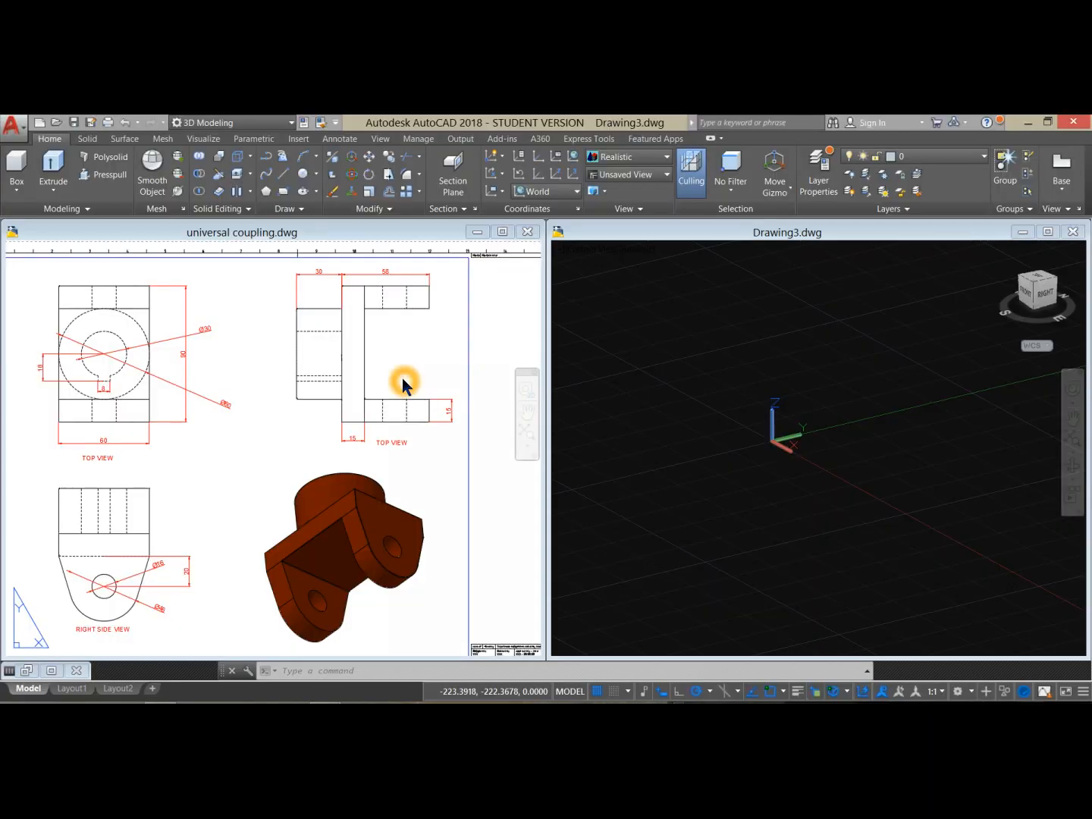
- Create five new layers in the empty drawing beside the universal coupling reference sheet
{"action": "left_click", "coordinate": [402, 379]}
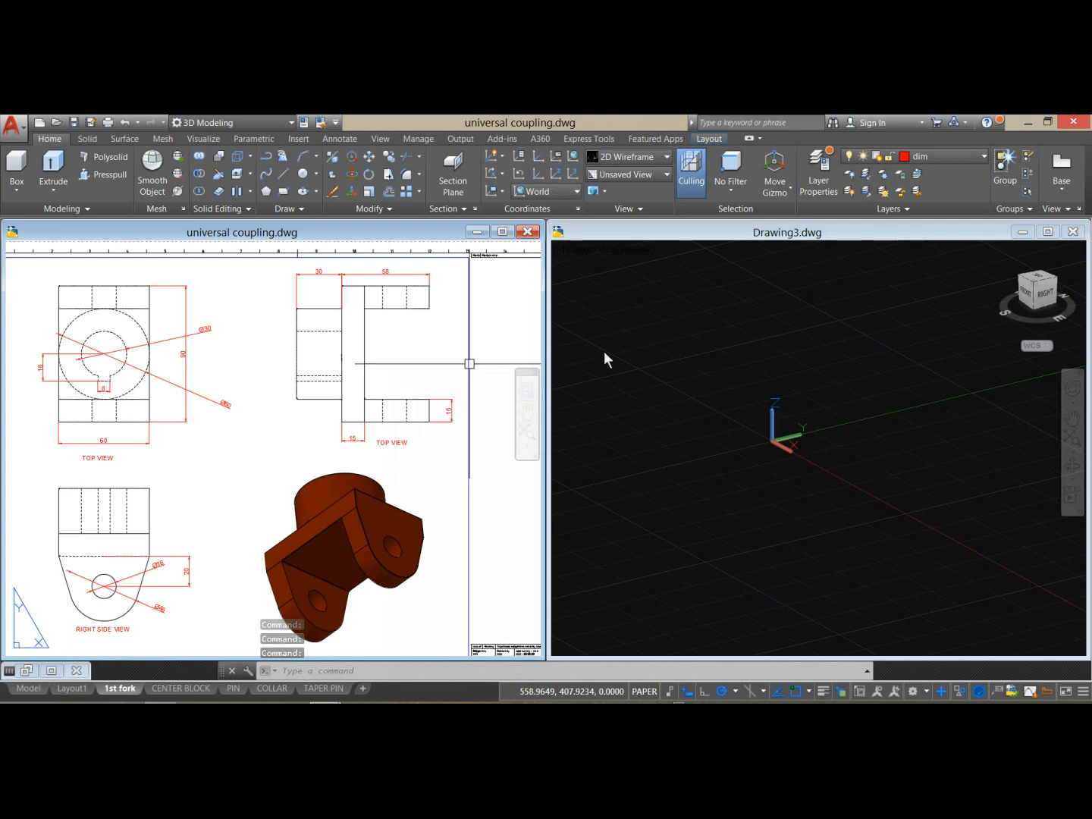
{"action": "left_click", "coordinate": [692, 335]}
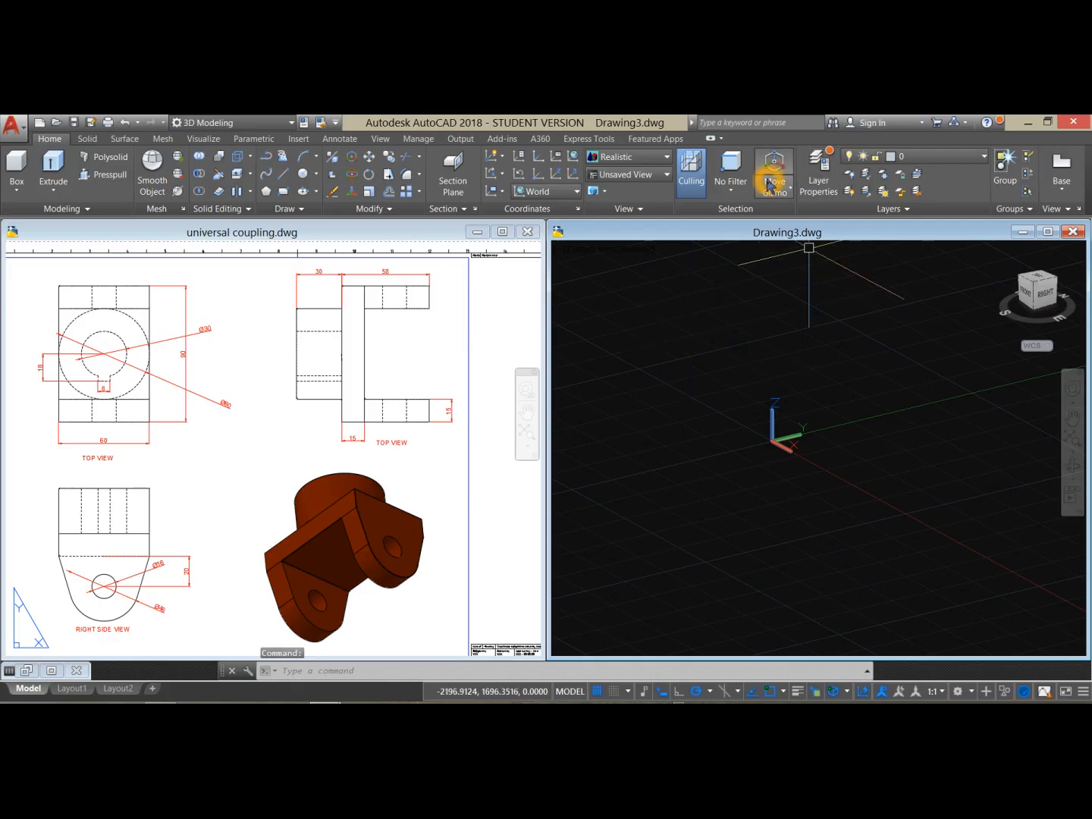
{"action": "left_click", "coordinate": [817, 180]}
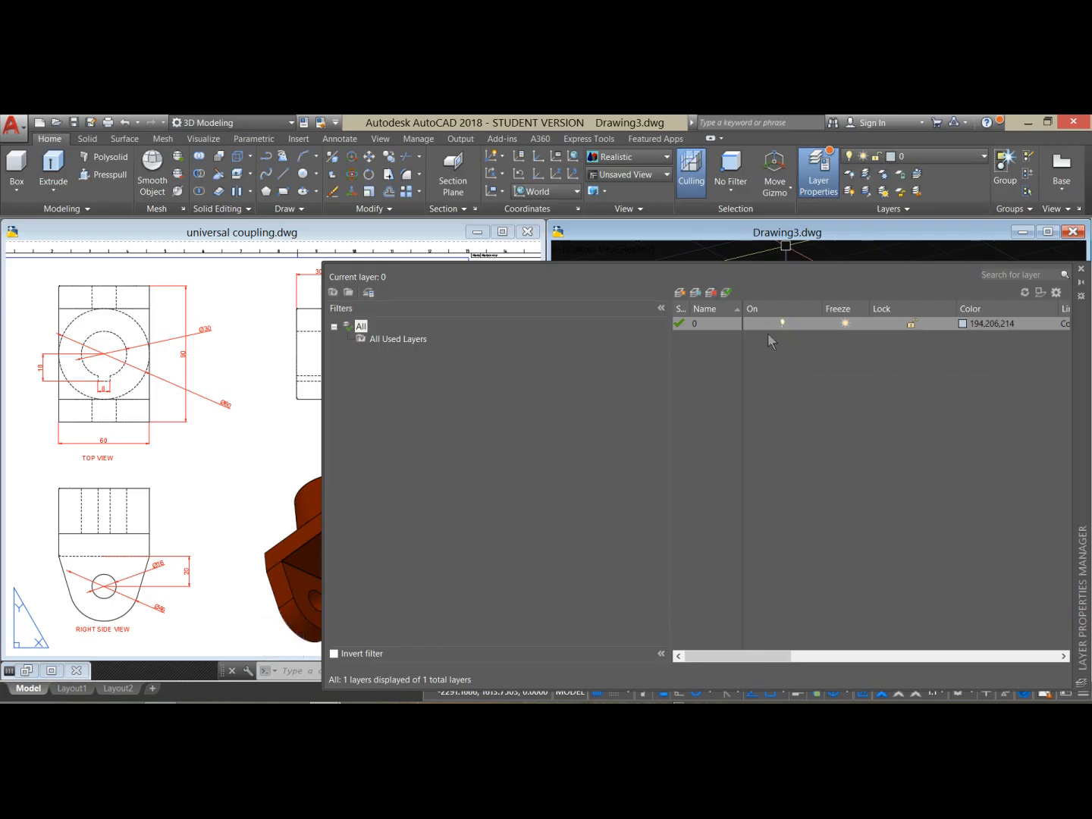
{"action": "left_click", "coordinate": [726, 371]}
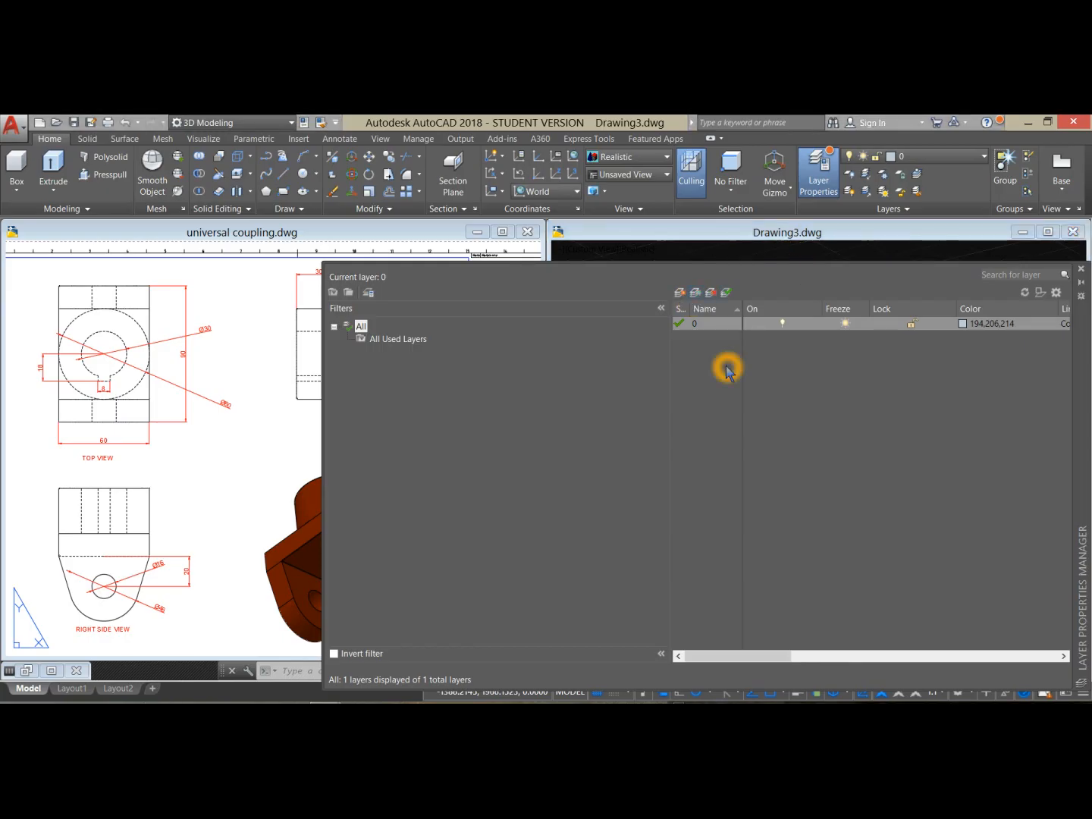
{"action": "left_click", "coordinate": [680, 293]}
{"action": "left_click", "coordinate": [681, 294]}
{"action": "left_click", "coordinate": [681, 294]}
{"action": "left_click", "coordinate": [680, 293]}
{"action": "left_click", "coordinate": [681, 294]}
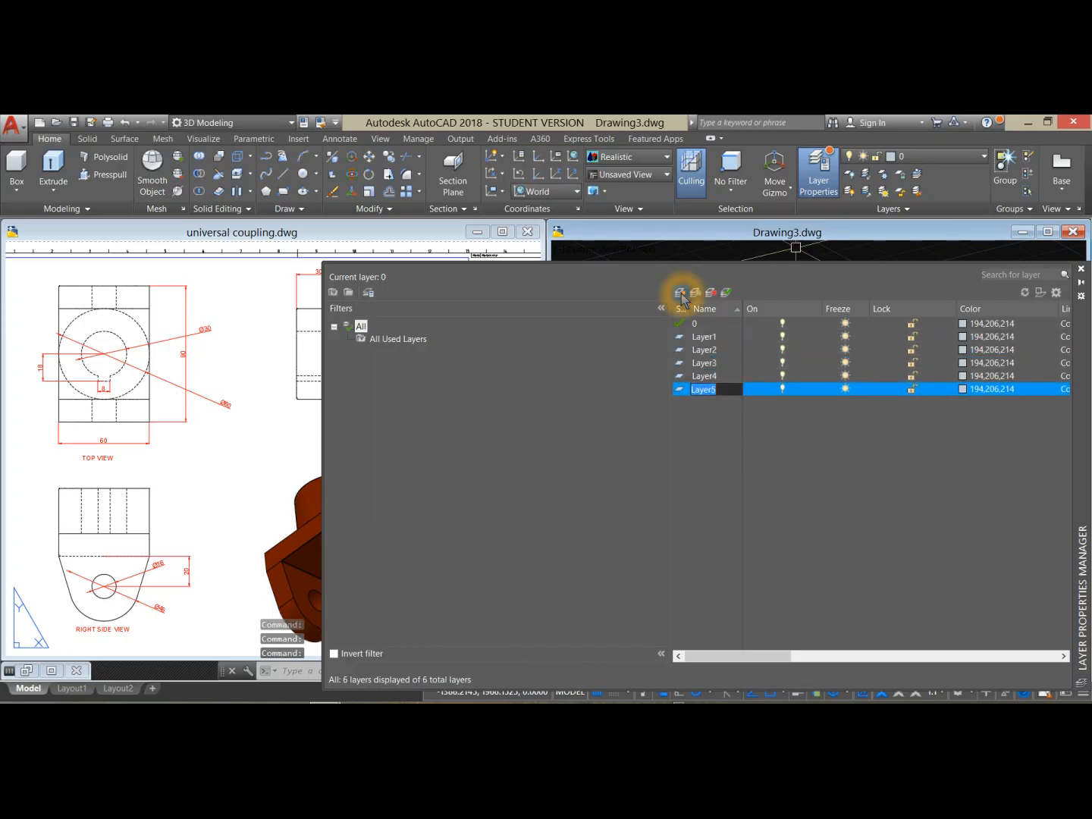
- Rename Layer1 as FIRST FORK and Layer2 as CENTER BLOCK
{"action": "left_click", "coordinate": [705, 338]}
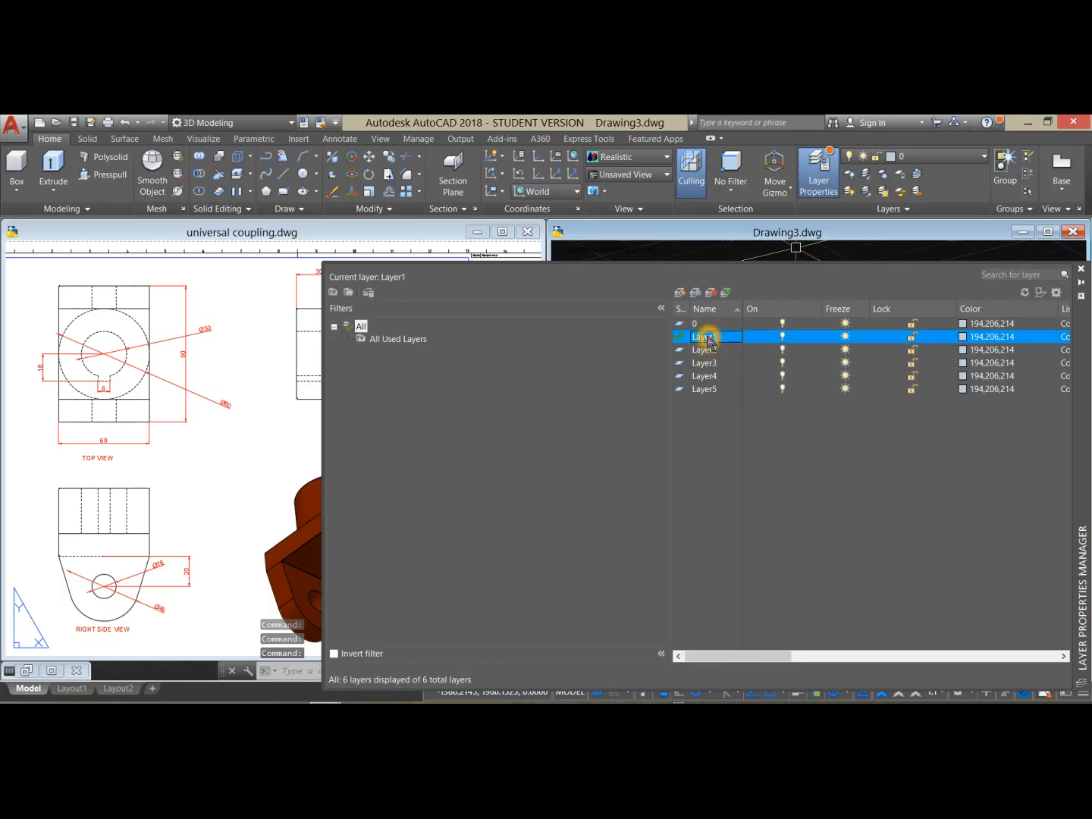
{"action": "left_click", "coordinate": [724, 344]}
{"action": "left_click", "coordinate": [723, 342]}
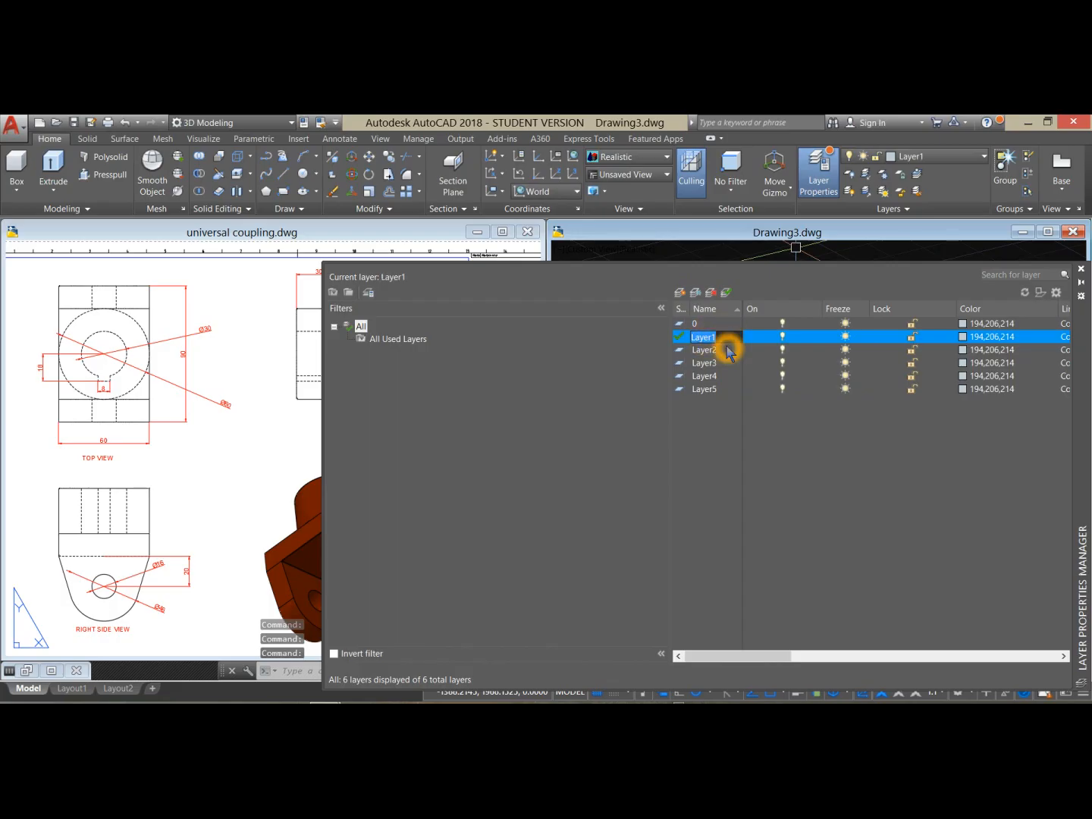
{"action": "key", "text": "BackSpace"}
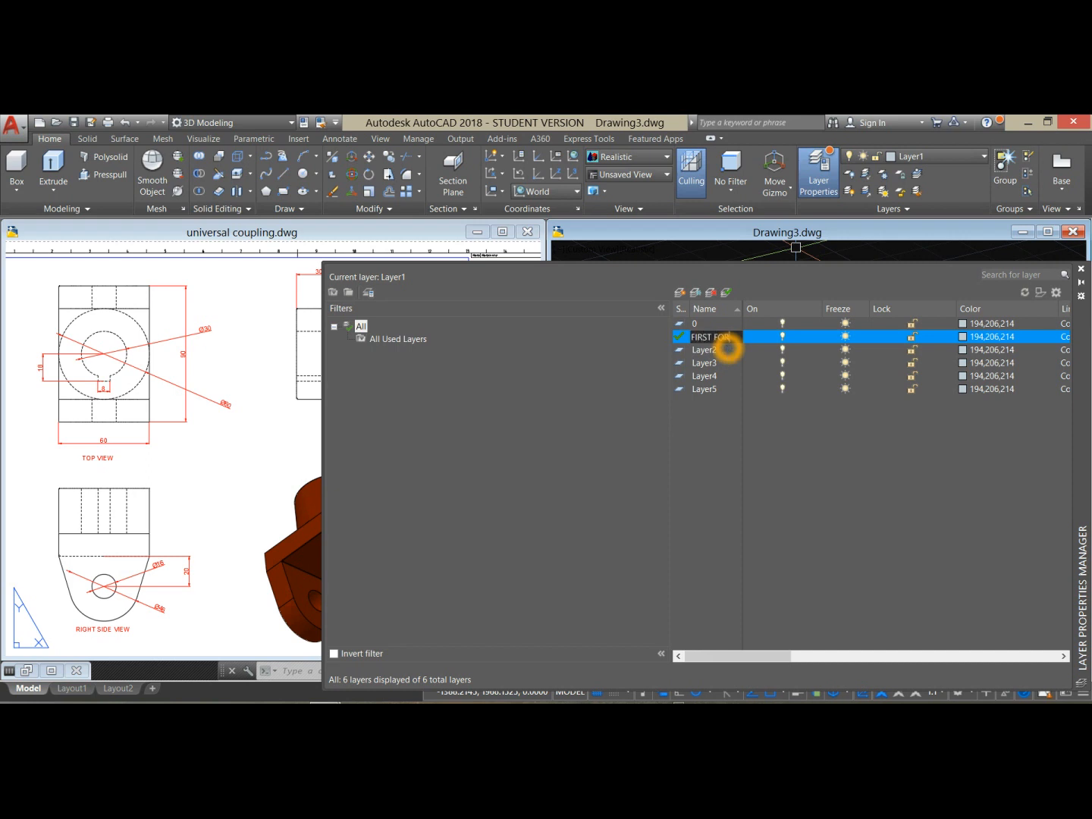
{"action": "double_click", "coordinate": [727, 350]}
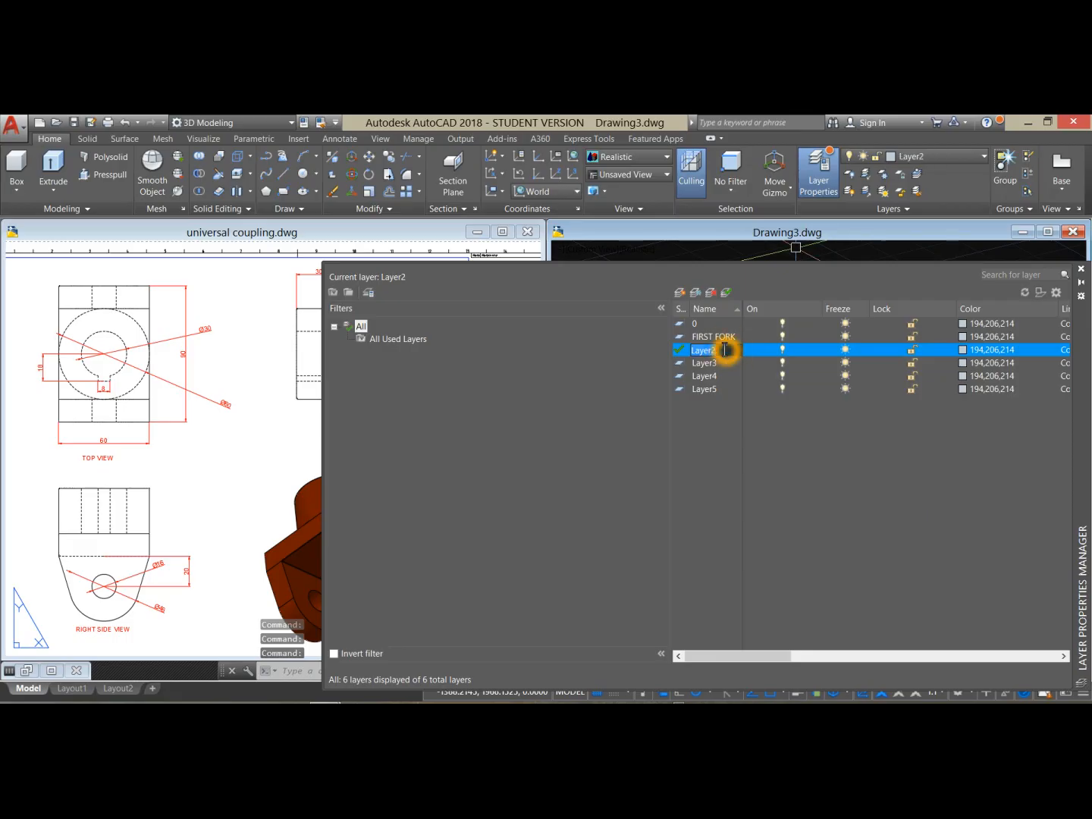
{"action": "type", "text": "CENTER BL"}
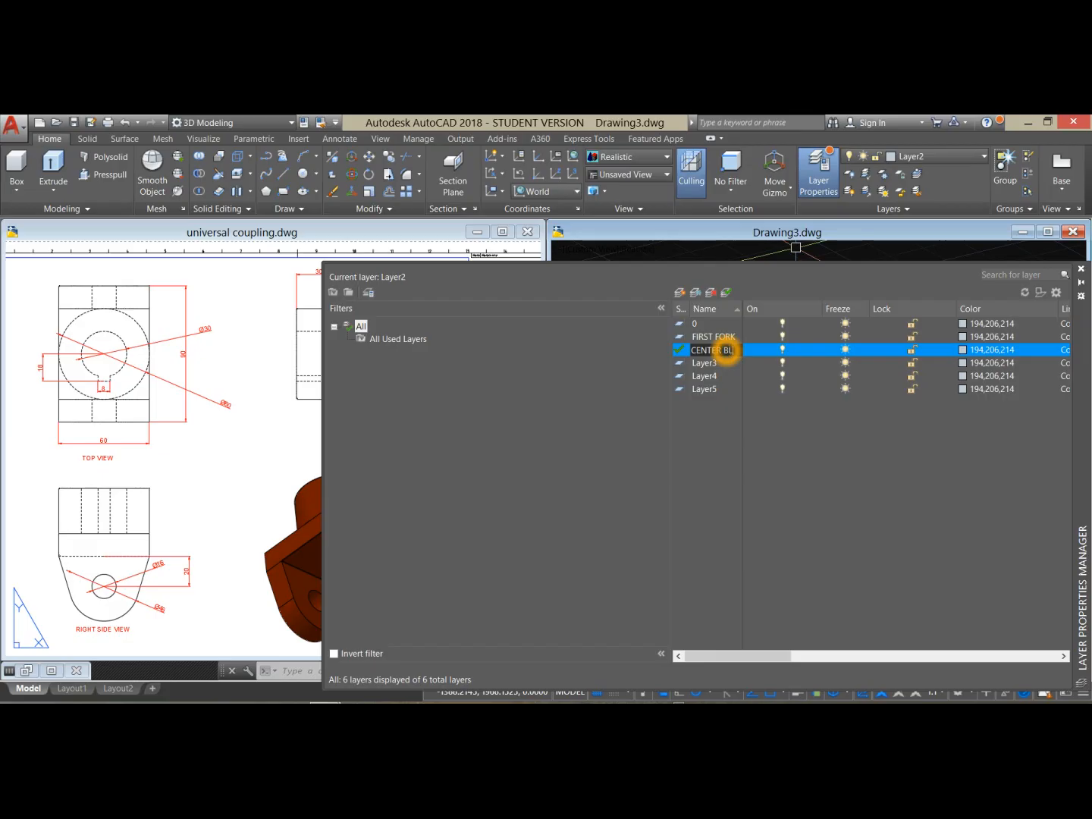
- Rename Layer3 as COLLAR and Layer4 as TAPER PIN
{"action": "left_click", "coordinate": [725, 361]}
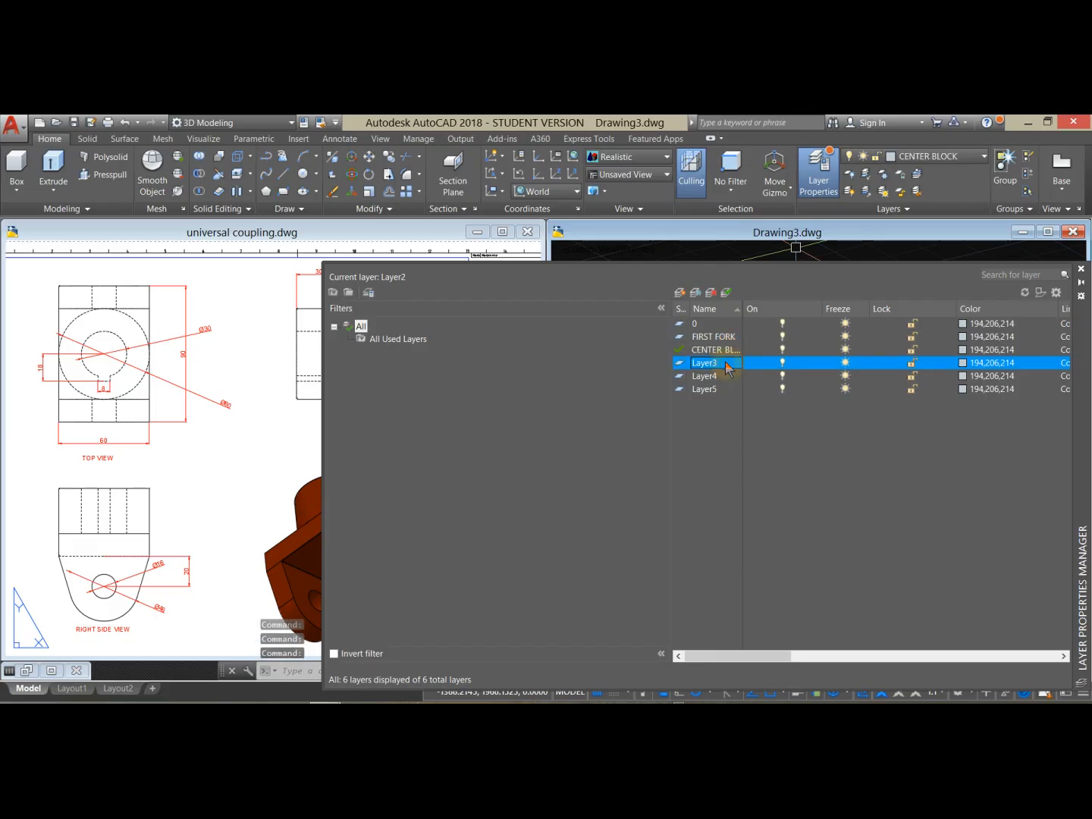
{"action": "double_click", "coordinate": [726, 366]}
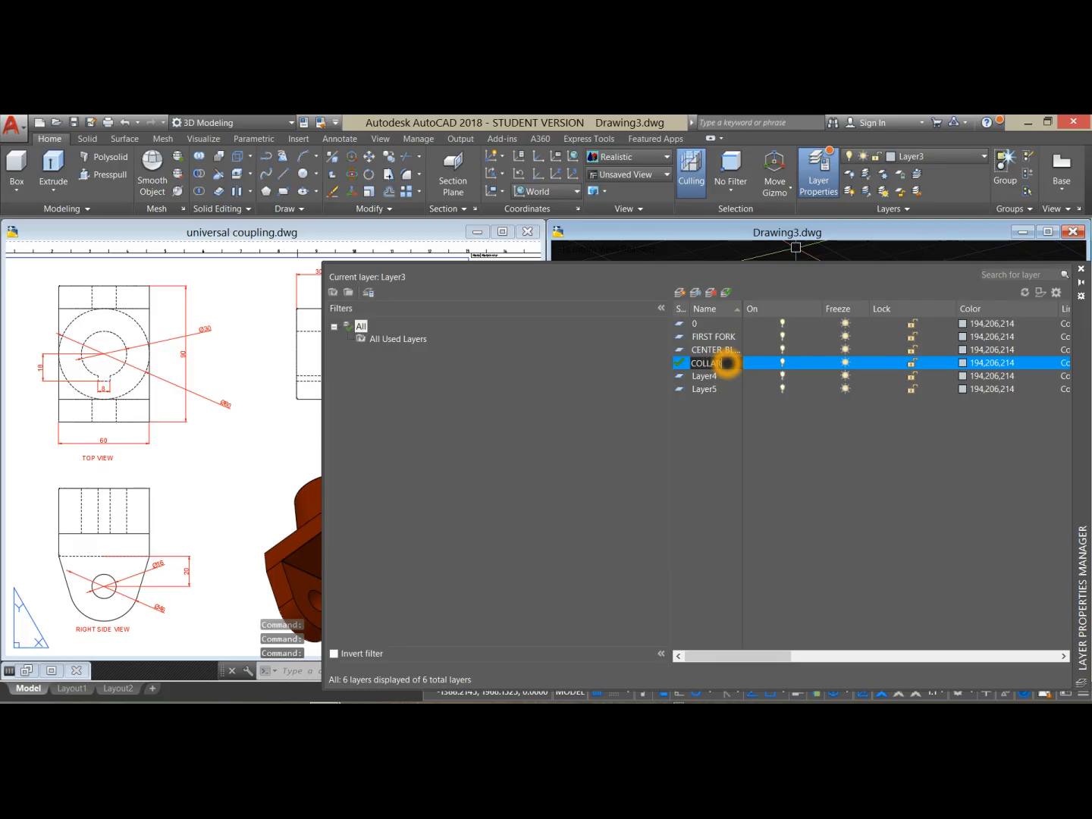
{"action": "left_click", "coordinate": [729, 376]}
{"action": "double_click", "coordinate": [732, 379]}
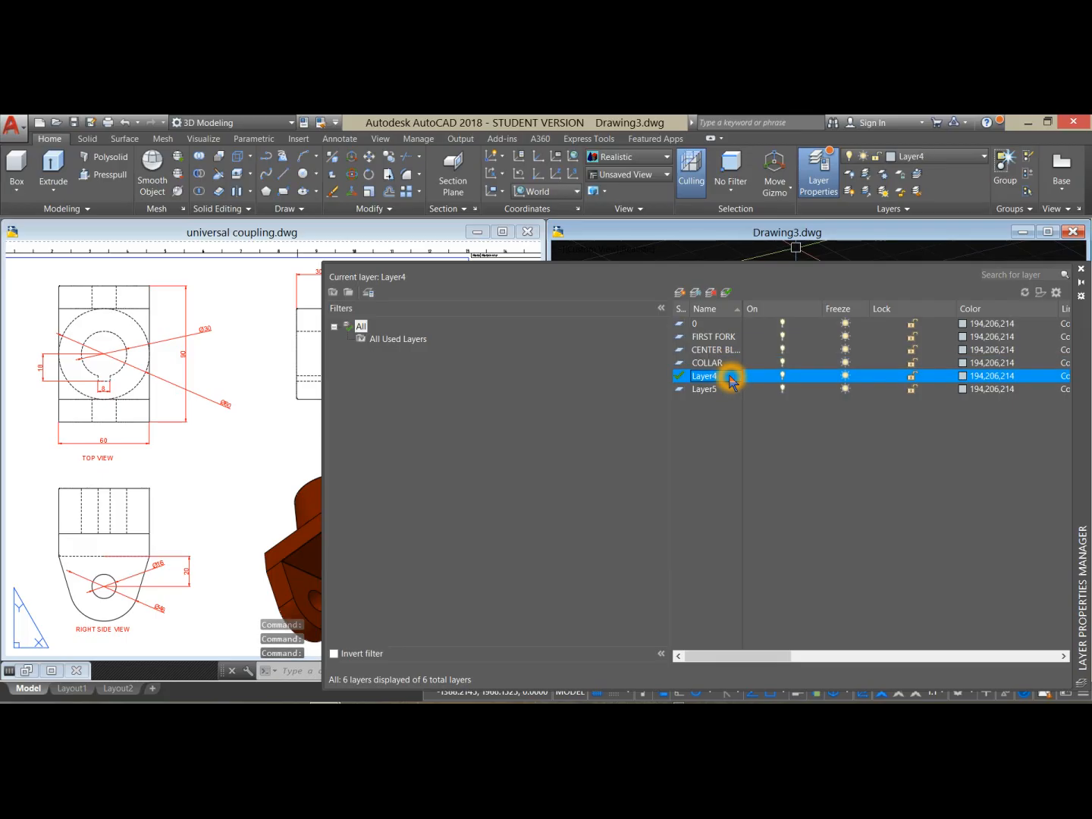
{"action": "left_click", "coordinate": [731, 378]}
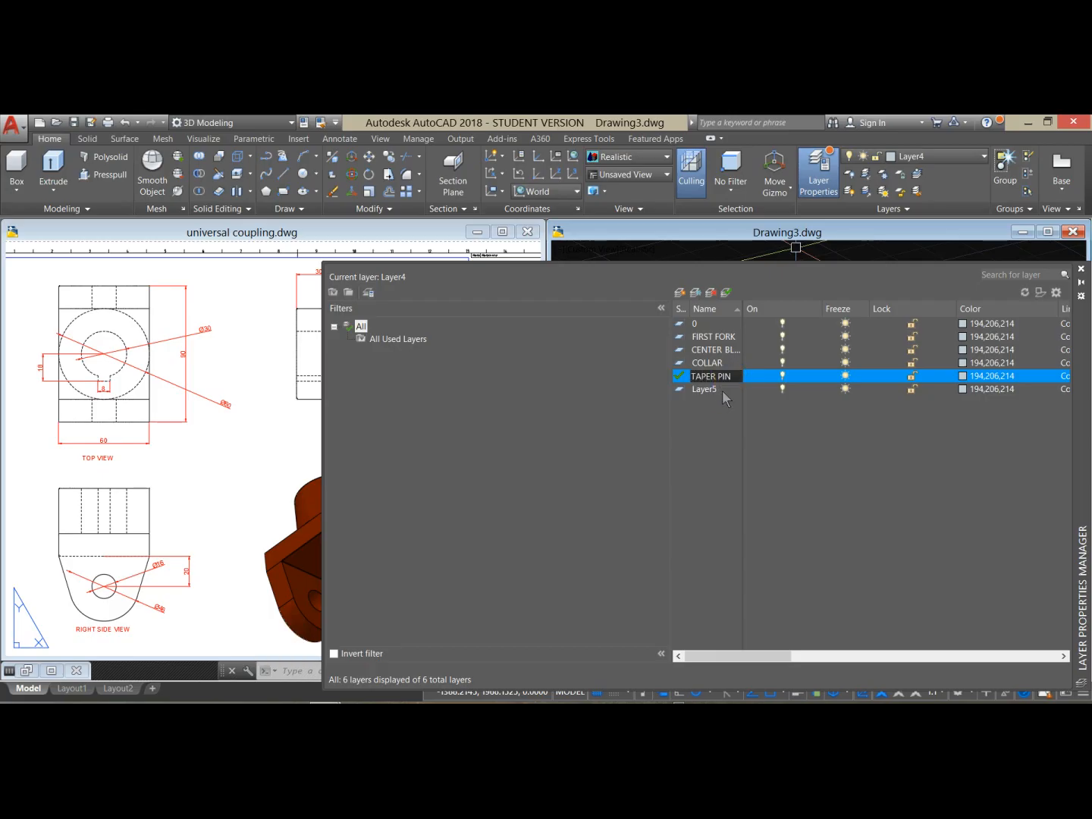
- Rename Layer5 as PIN and close the layer manager
{"action": "double_click", "coordinate": [723, 391]}
{"action": "left_click", "coordinate": [724, 375]}
{"action": "type", "text": "P"}
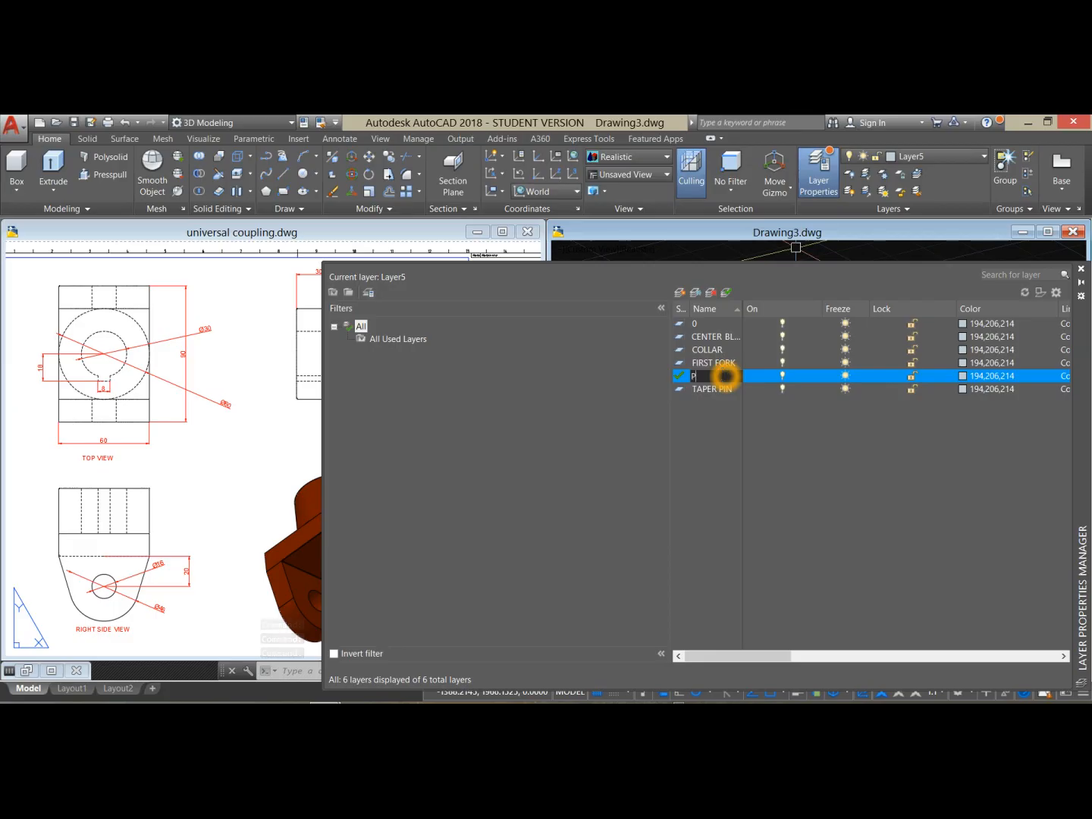
{"action": "left_click", "coordinate": [708, 411]}
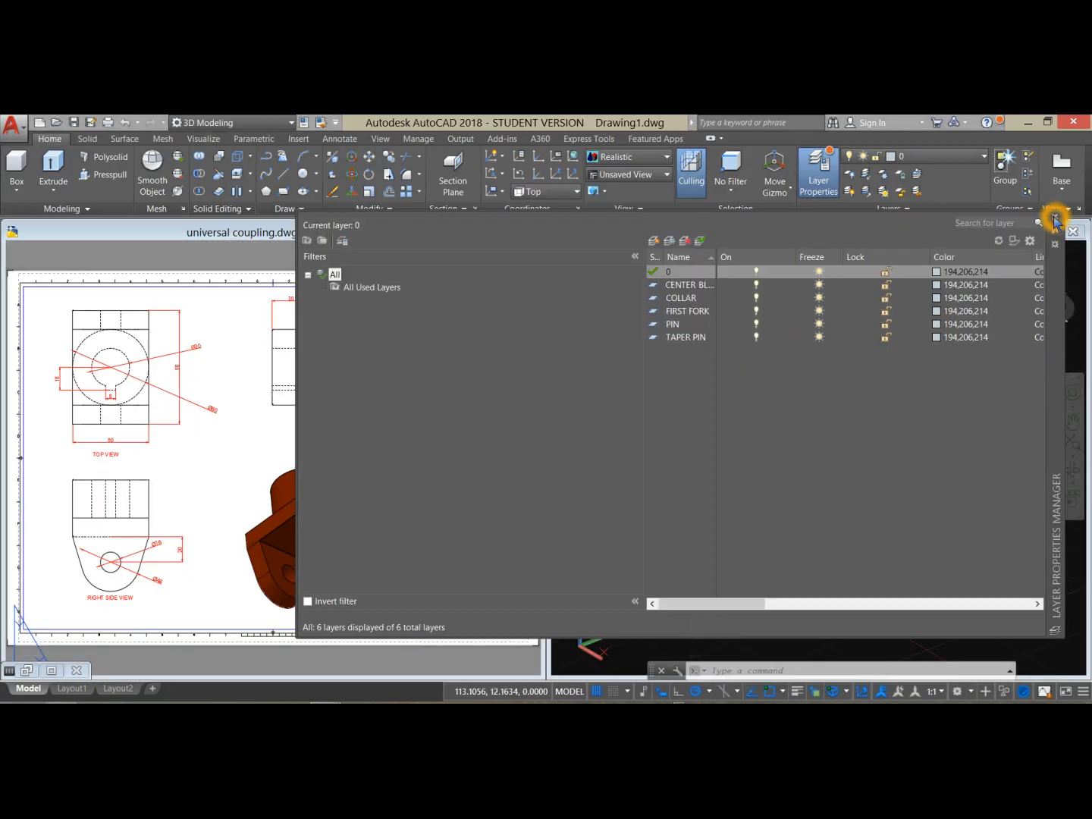
{"action": "left_click", "coordinate": [1054, 218]}
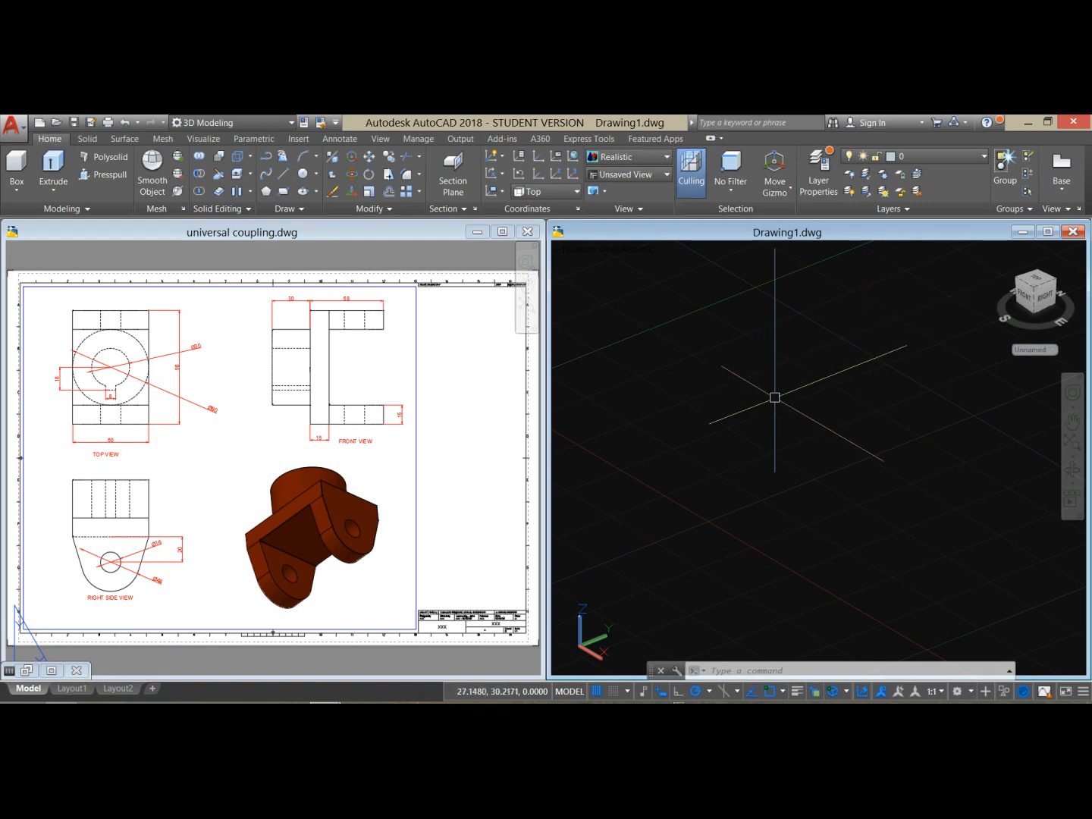
- Narrow the universal coupling reference window and widen the Drawing1 window to fill the freed space
{"action": "left_click_drag", "start_coordinate": [542, 422], "coordinate": [387, 436]}
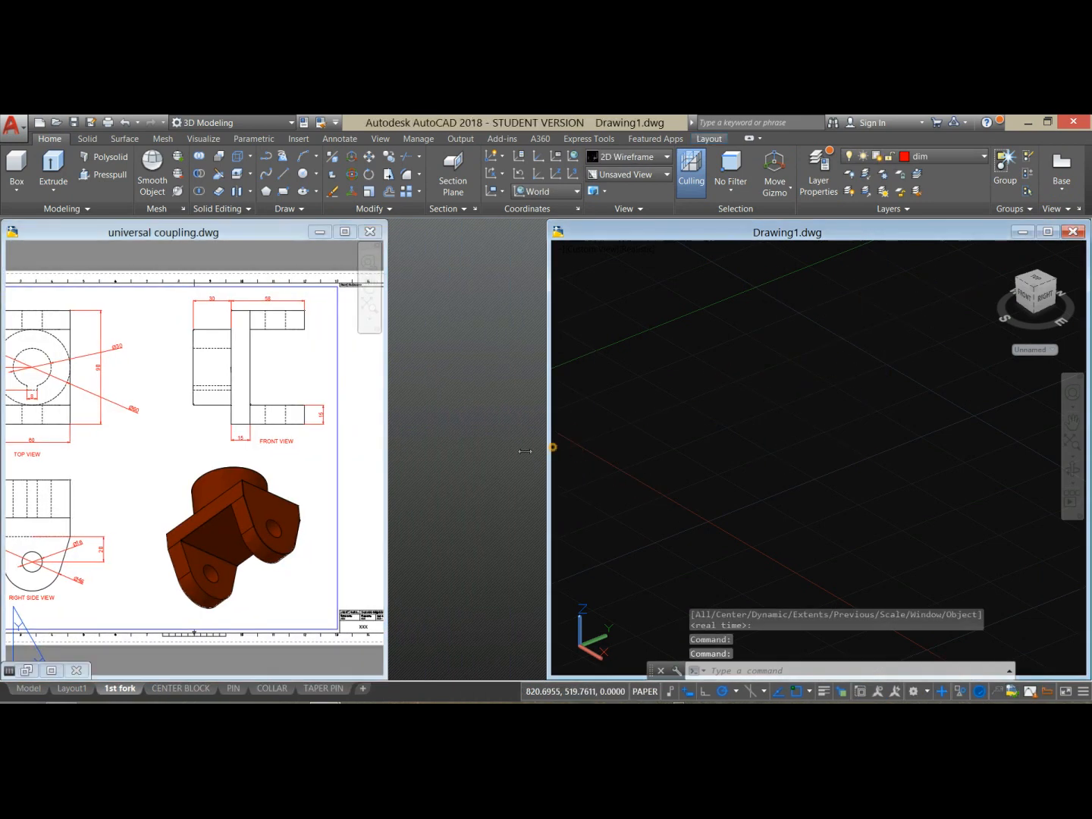
{"action": "left_click_drag", "start_coordinate": [550, 446], "coordinate": [391, 475]}
{"action": "left_click", "coordinate": [504, 546]}
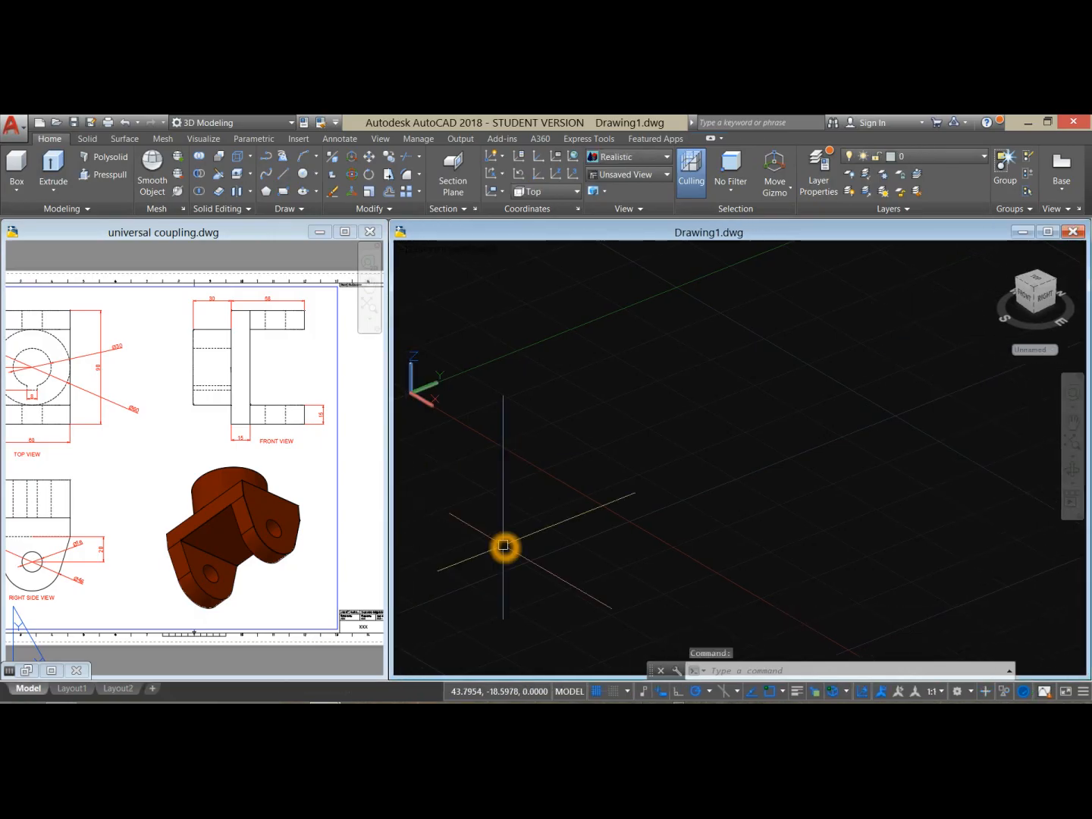
{"action": "left_click", "coordinate": [503, 546]}
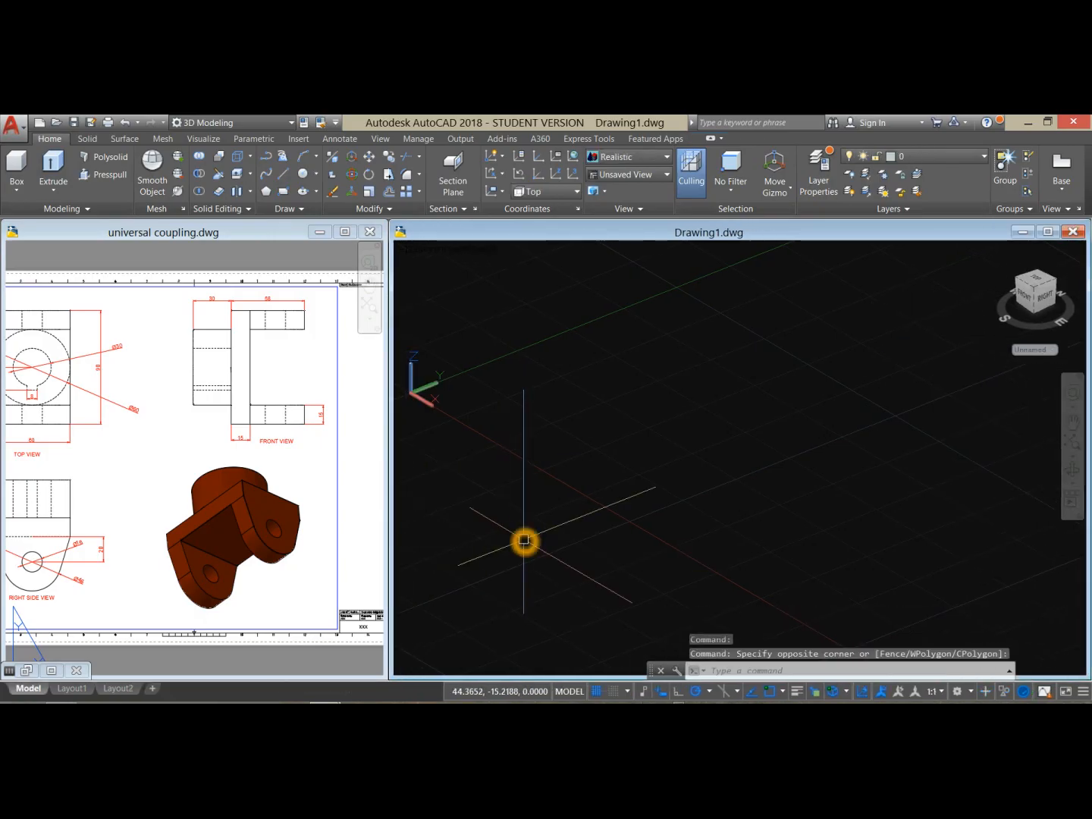
- Make FIRST FORK the current layer in Drawing1
{"action": "left_click", "coordinate": [983, 156]}
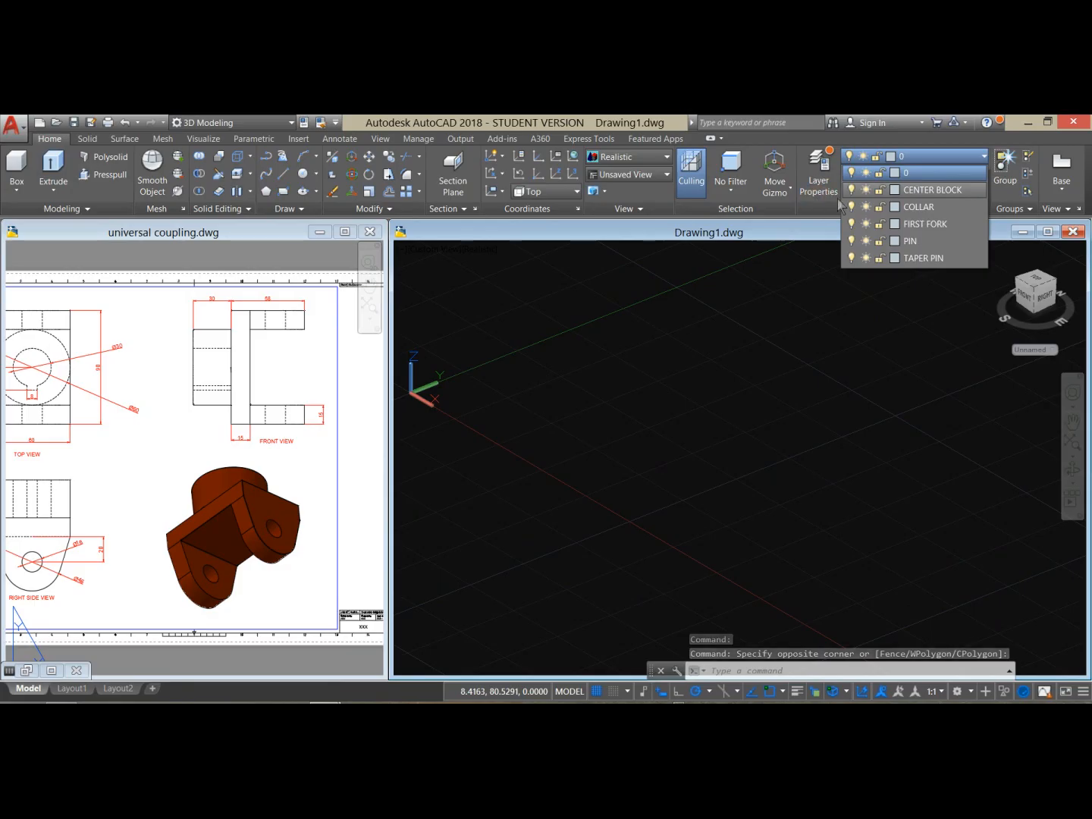
{"action": "left_click", "coordinate": [948, 224]}
{"action": "left_click", "coordinate": [531, 560]}
{"action": "left_click", "coordinate": [535, 550]}
- Examine the overall width and length dimensions of the fork's top view in the universal coupling reference sheet
{"action": "left_click", "coordinate": [110, 517]}
{"action": "middle_click_drag", "start_coordinate": [98, 514], "coordinate": [171, 529]}
{"action": "scroll", "coordinate": [103, 487], "scroll_direction": "up", "scroll_amount": 1}
{"action": "mouse_move", "coordinate": [104, 487]}
{"action": "middle_mouse_down"}
{"action": "mouse_move", "coordinate": [139, 534]}
{"action": "mouse_move", "coordinate": [134, 558]}
{"action": "middle_mouse_up"}
{"action": "left_click", "coordinate": [415, 475]}
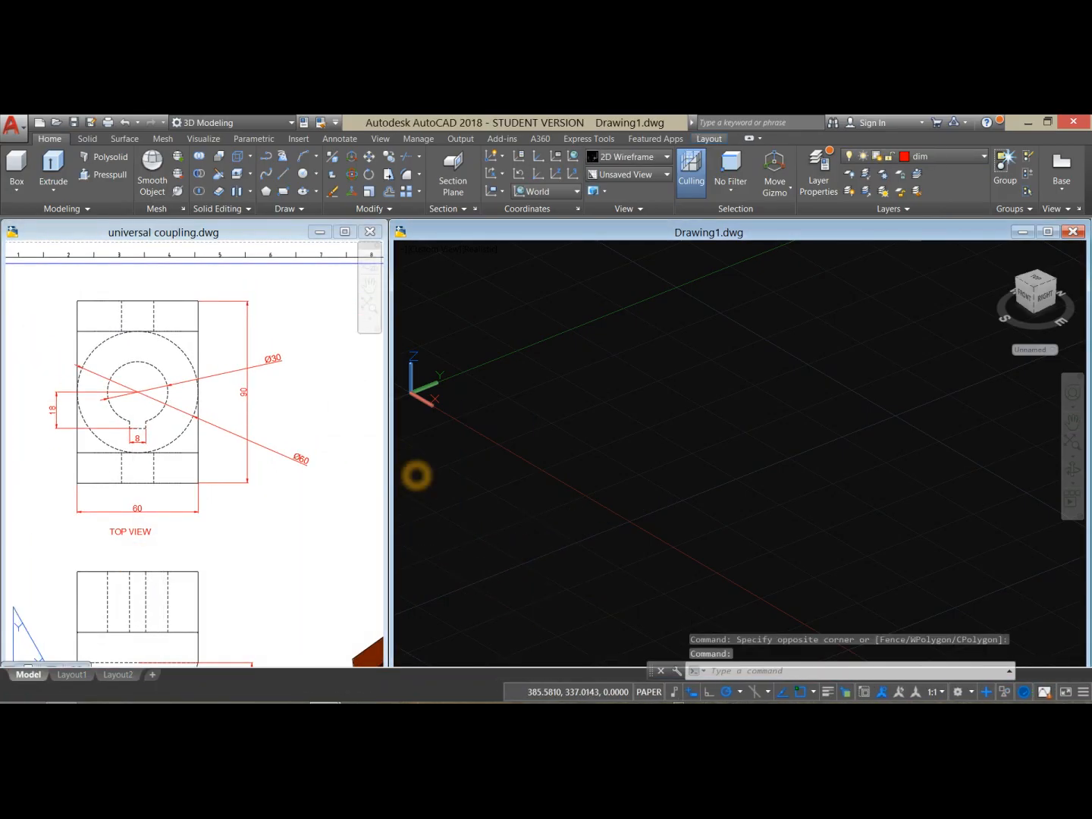
{"action": "left_click", "coordinate": [94, 525]}
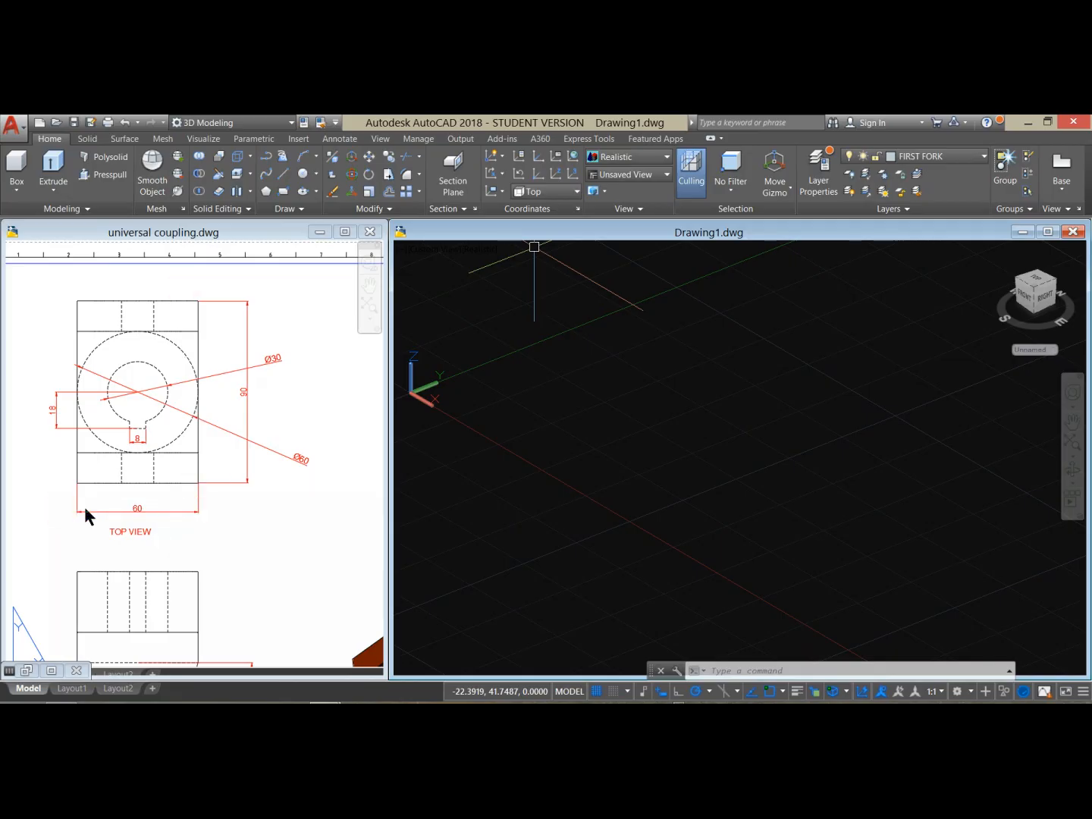
- Start a polyline at the origin 0,0,0 in Drawing1 and draw its first segment 60 units along the X axis
{"action": "left_click", "coordinate": [268, 160]}
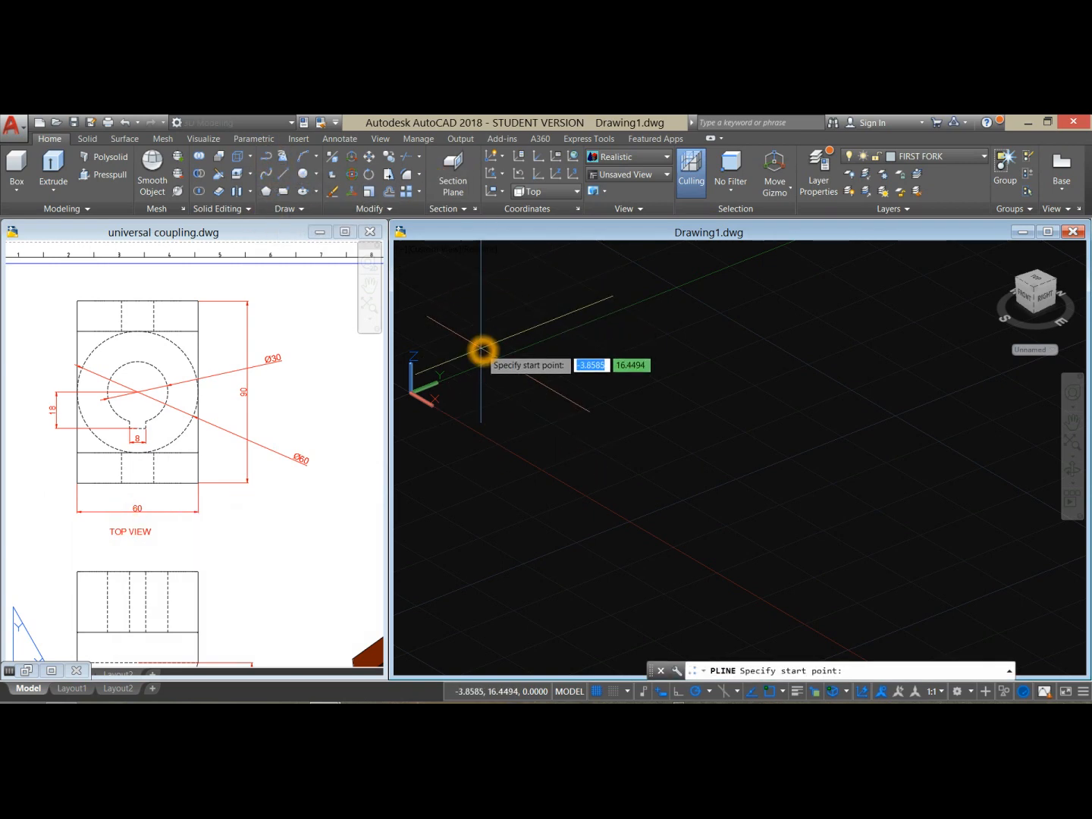
{"action": "type", "text": "0,"}
{"action": "type", "text": "0"}
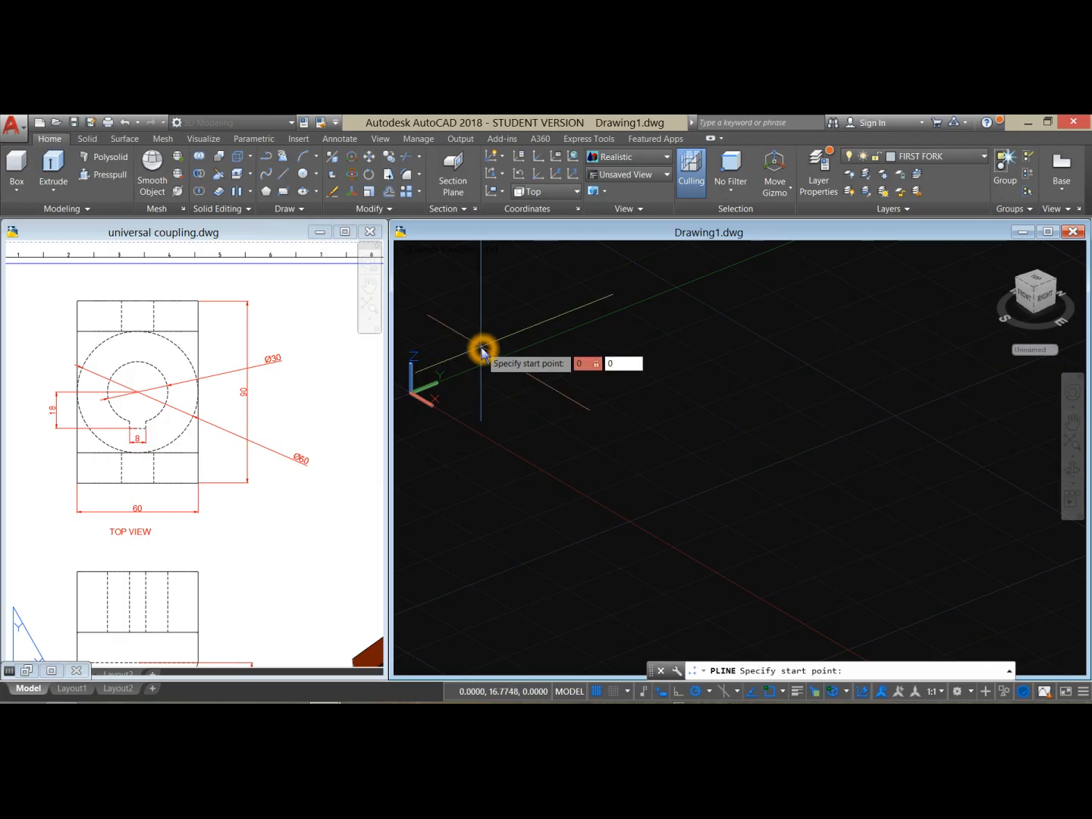
{"action": "type", "text": ","}
{"action": "type", "text": "0"}
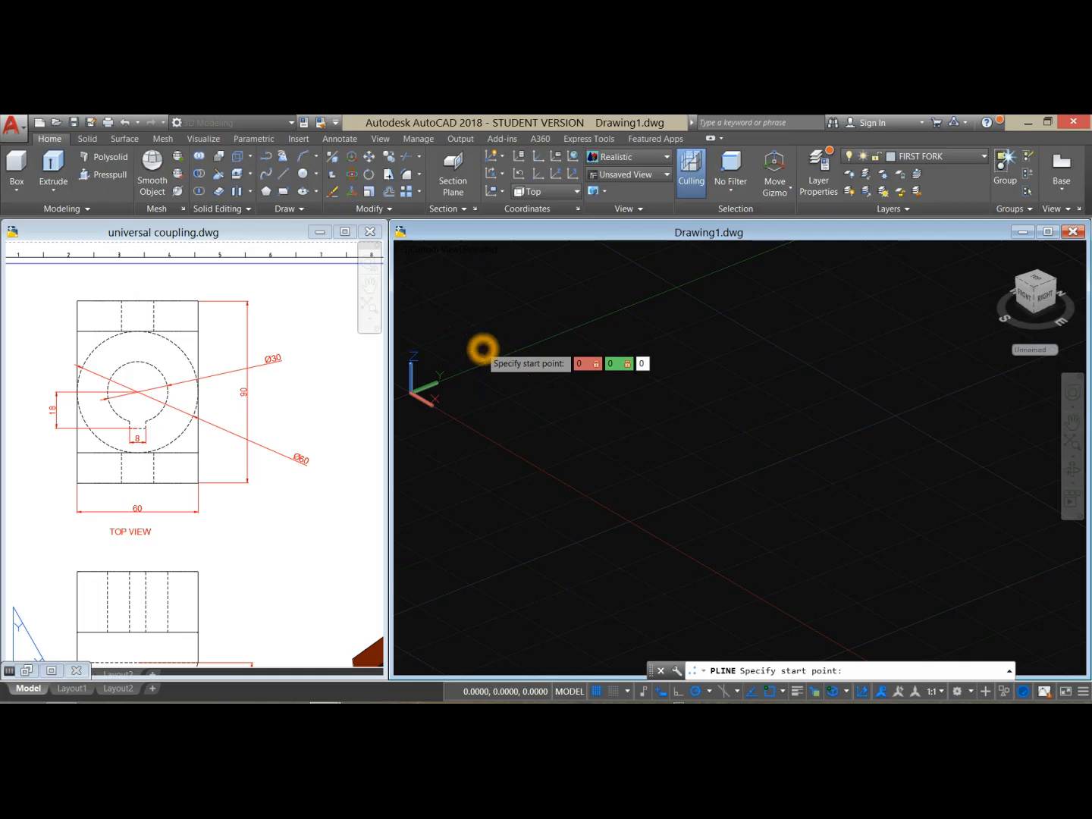
{"action": "key", "text": "Return"}
{"action": "left_click", "coordinate": [565, 482]}
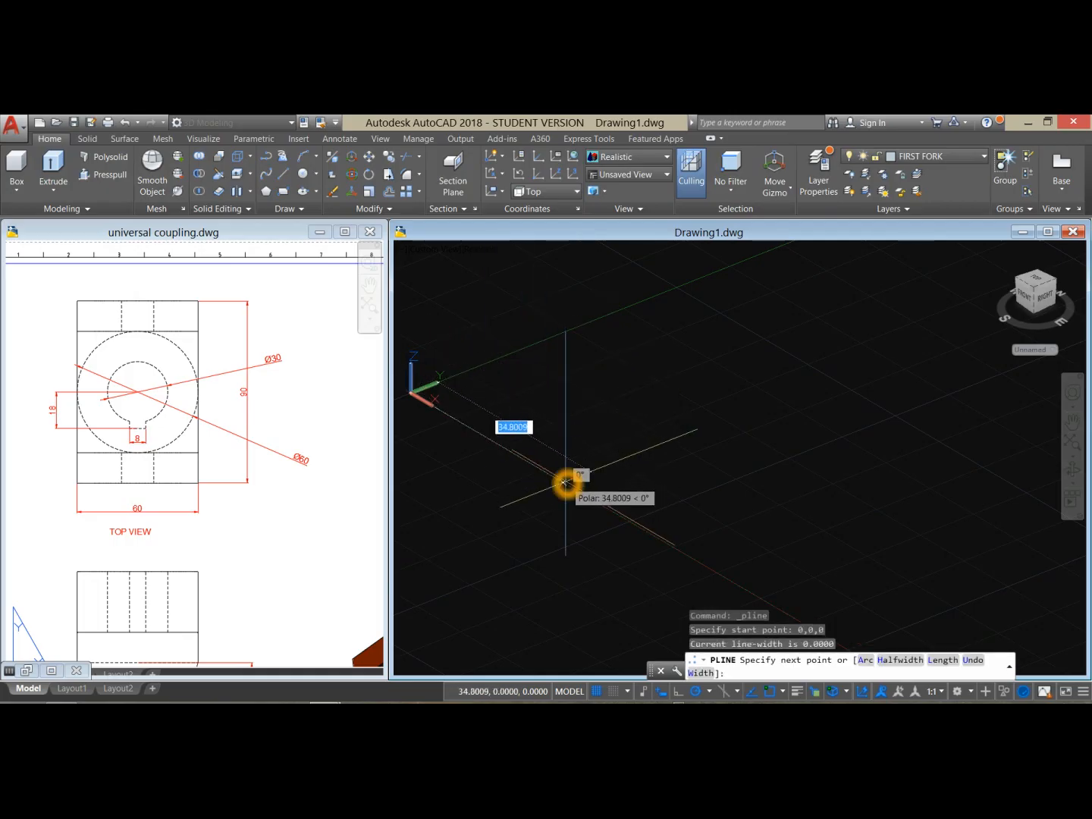
{"action": "type", "text": "60"}
{"action": "key", "text": "Return"}
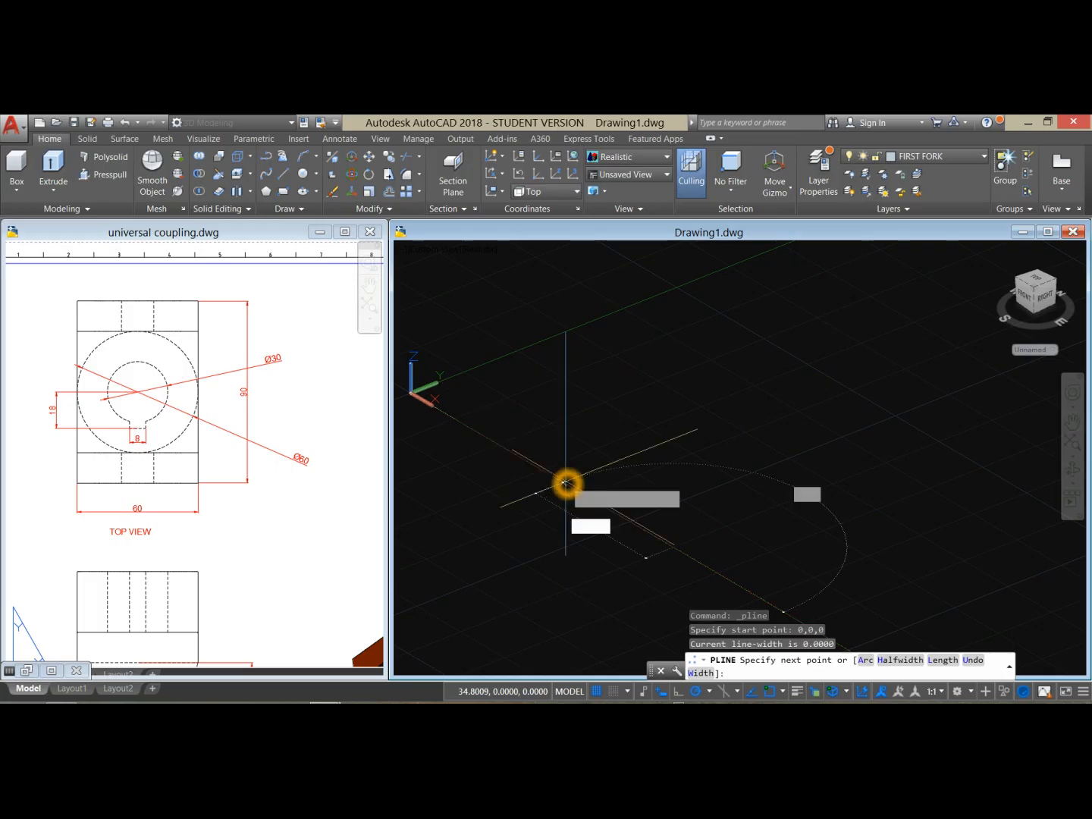
- Continue the polyline 90 units along Y and 60 units back along X, and close it into a rectangle
{"action": "scroll", "coordinate": [811, 394], "scroll_direction": "down", "scroll_amount": 2}
{"action": "scroll", "coordinate": [809, 395], "scroll_direction": "down", "scroll_amount": 2}
{"action": "middle_click_drag", "start_coordinate": [808, 398], "coordinate": [666, 447]}
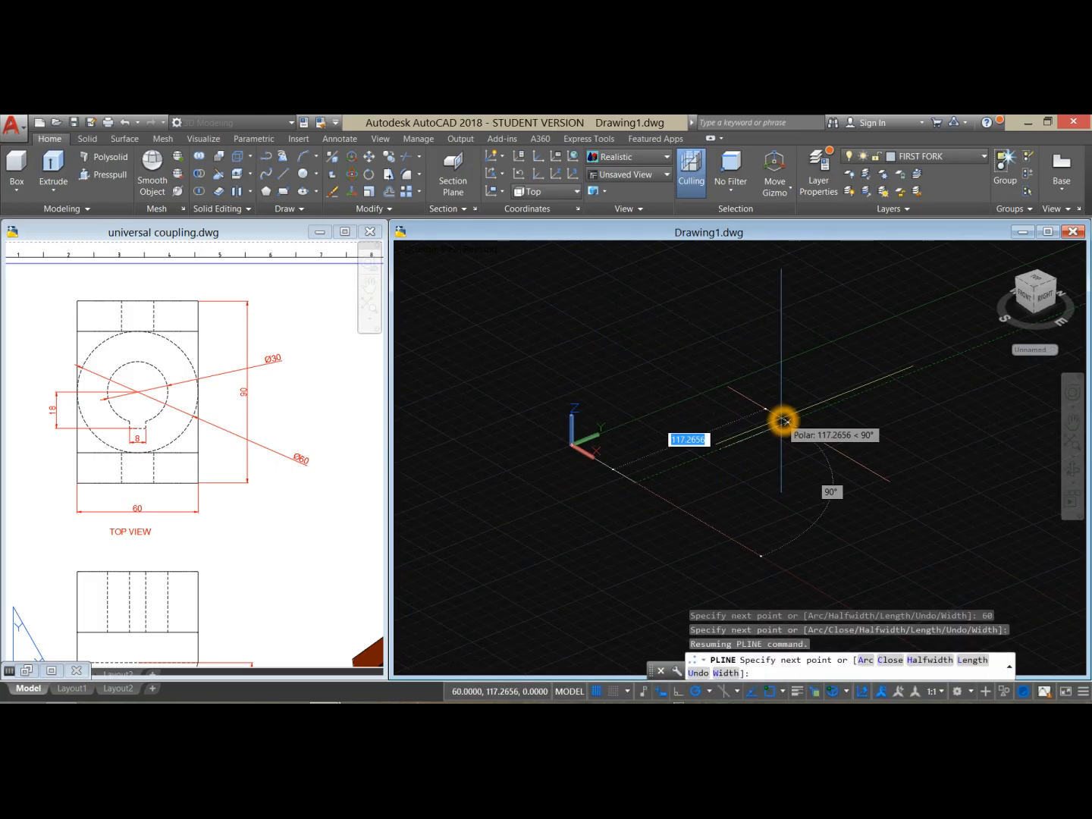
{"action": "type", "text": "90"}
{"action": "key", "text": "Return"}
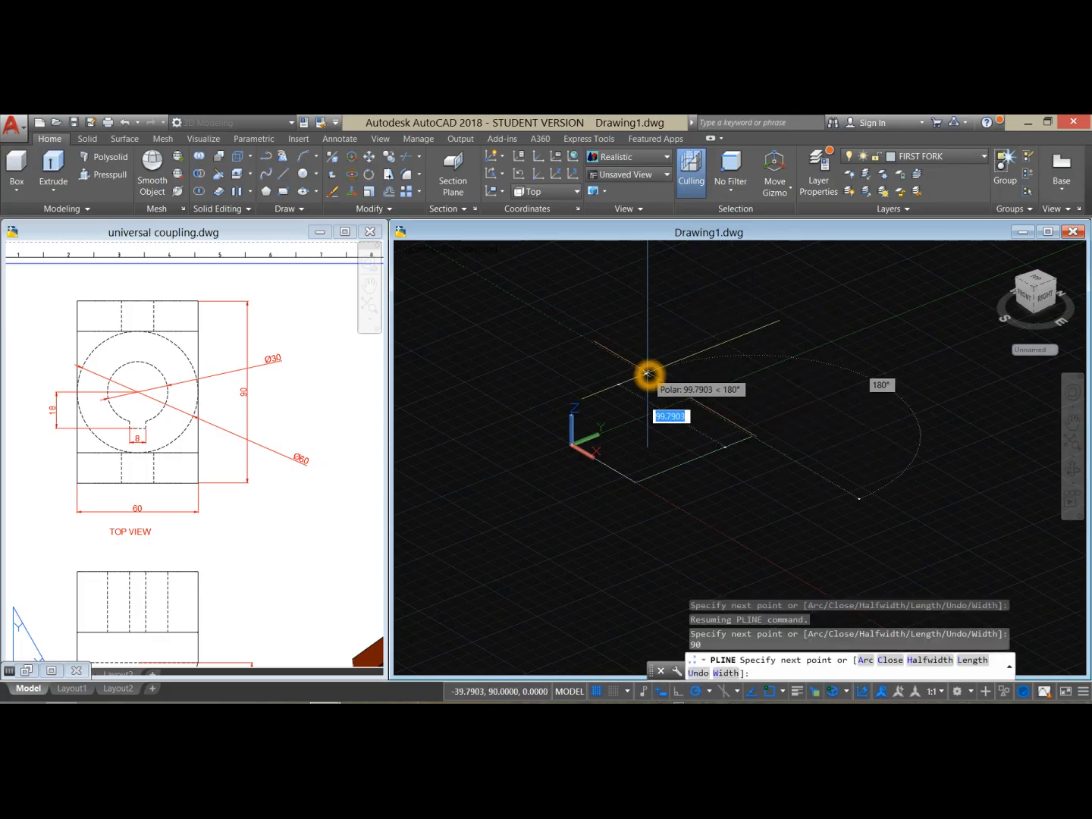
{"action": "type", "text": "6"}
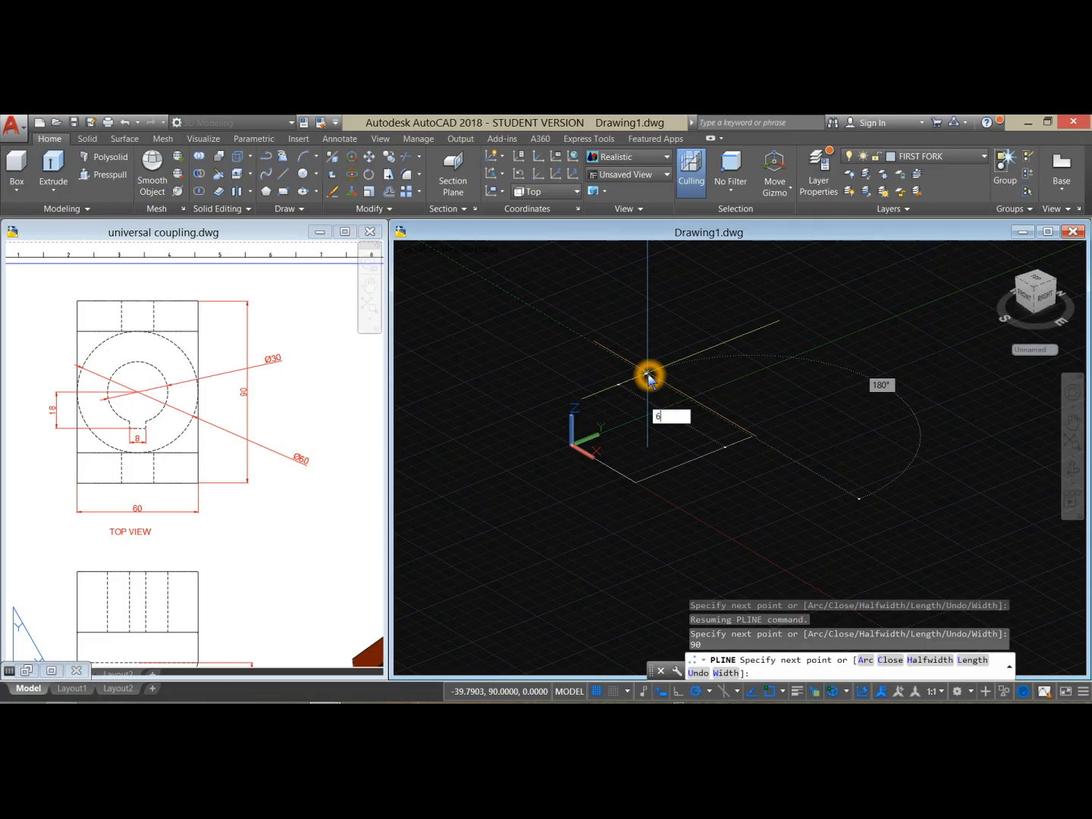
{"action": "type", "text": "0"}
{"action": "key", "text": "Return"}
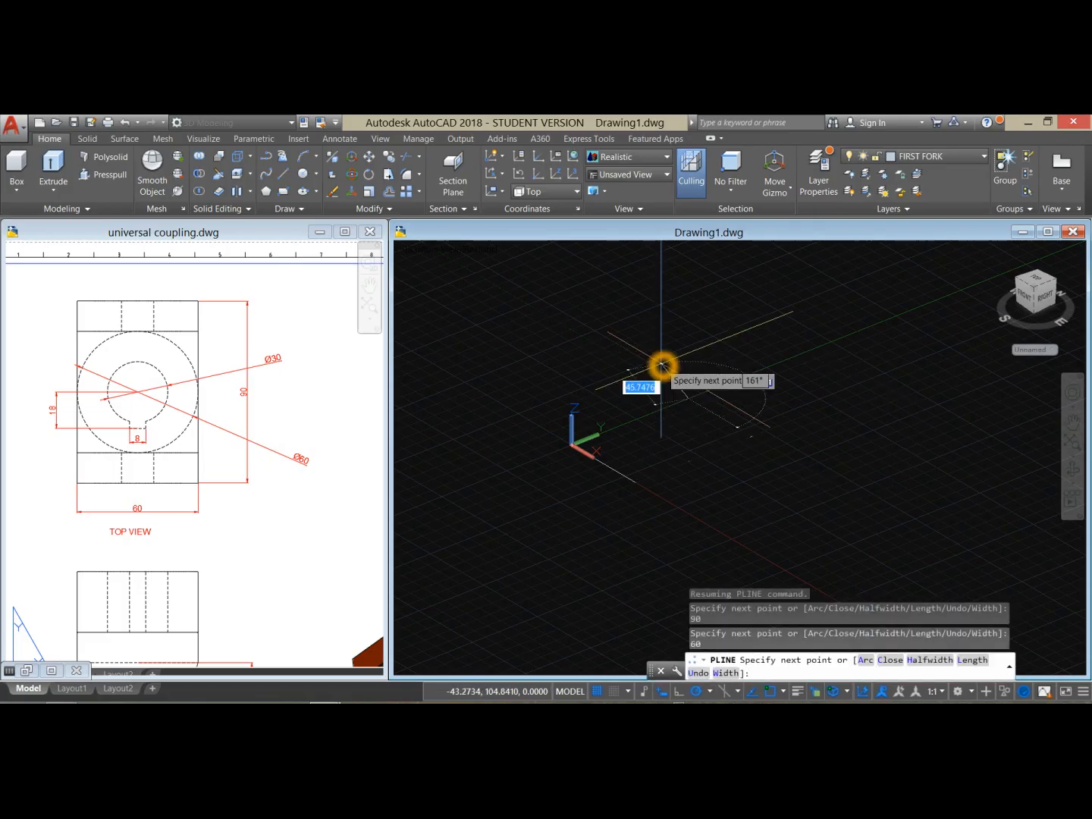
{"action": "type", "text": "C"}
{"action": "key", "text": "Return"}
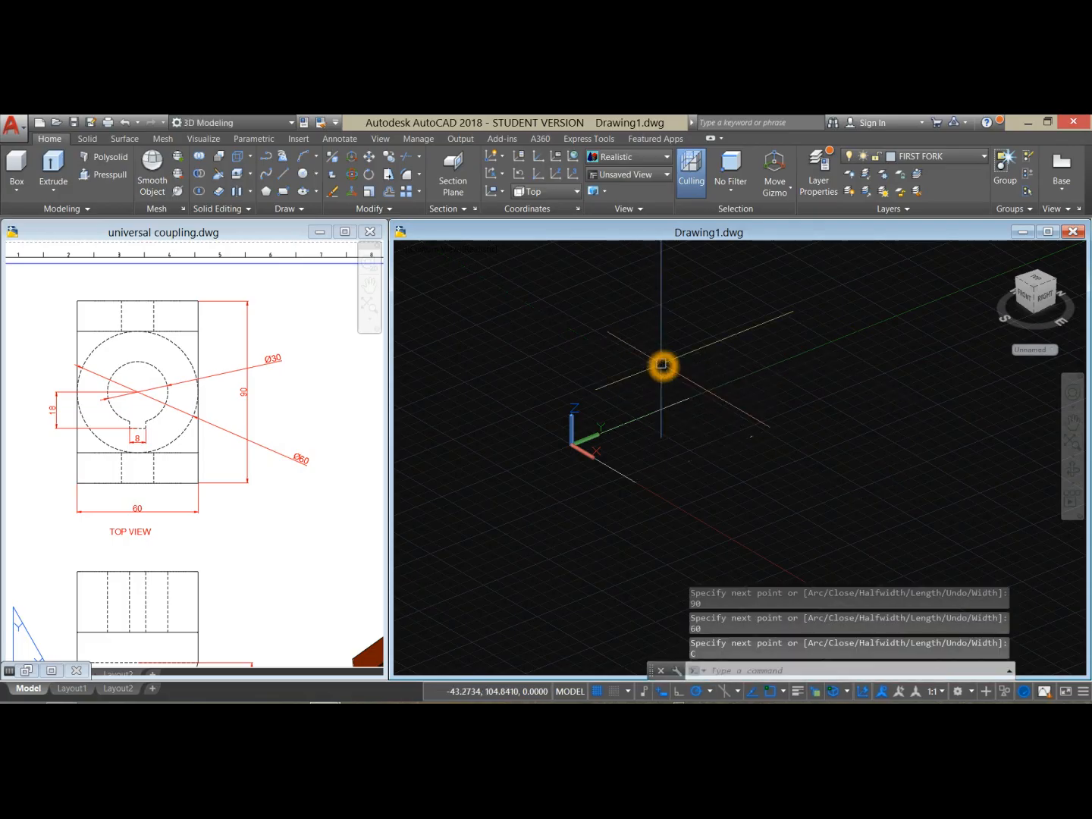
- Turn off the grid and draw a 60-diameter circle centred in the 60 by 90 rectangle
{"action": "left_click", "coordinate": [598, 691]}
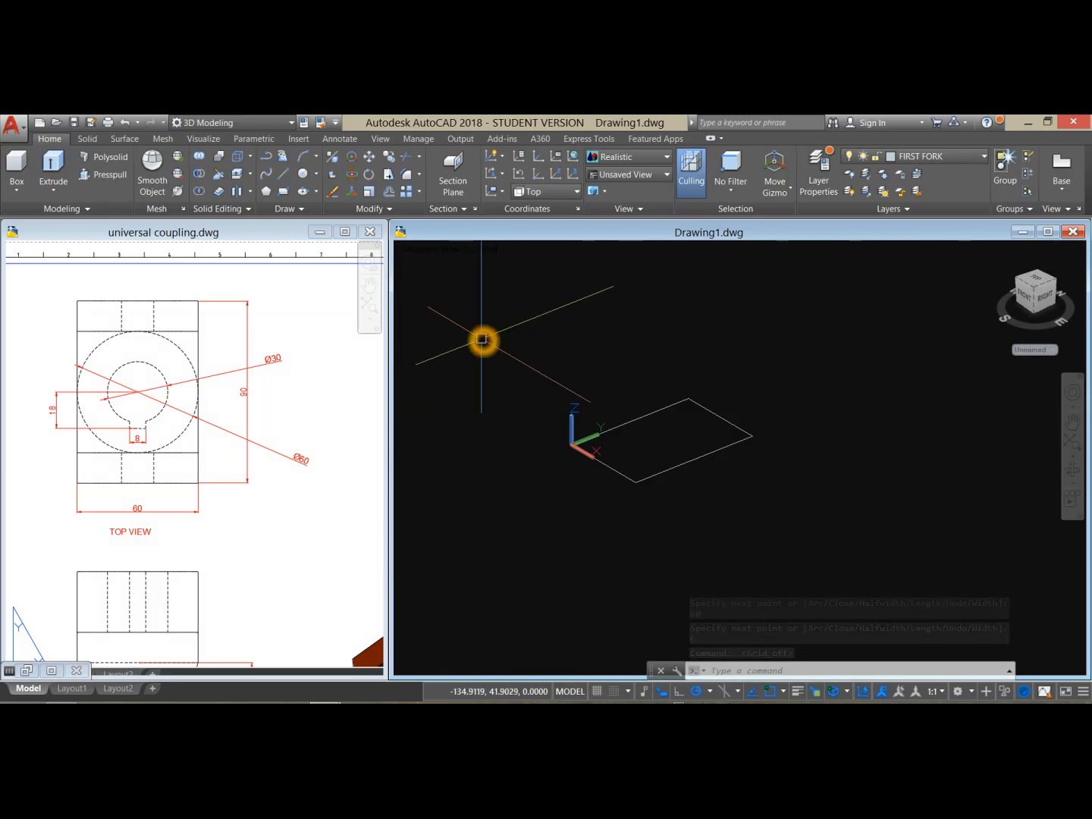
{"action": "type", "text": "c"}
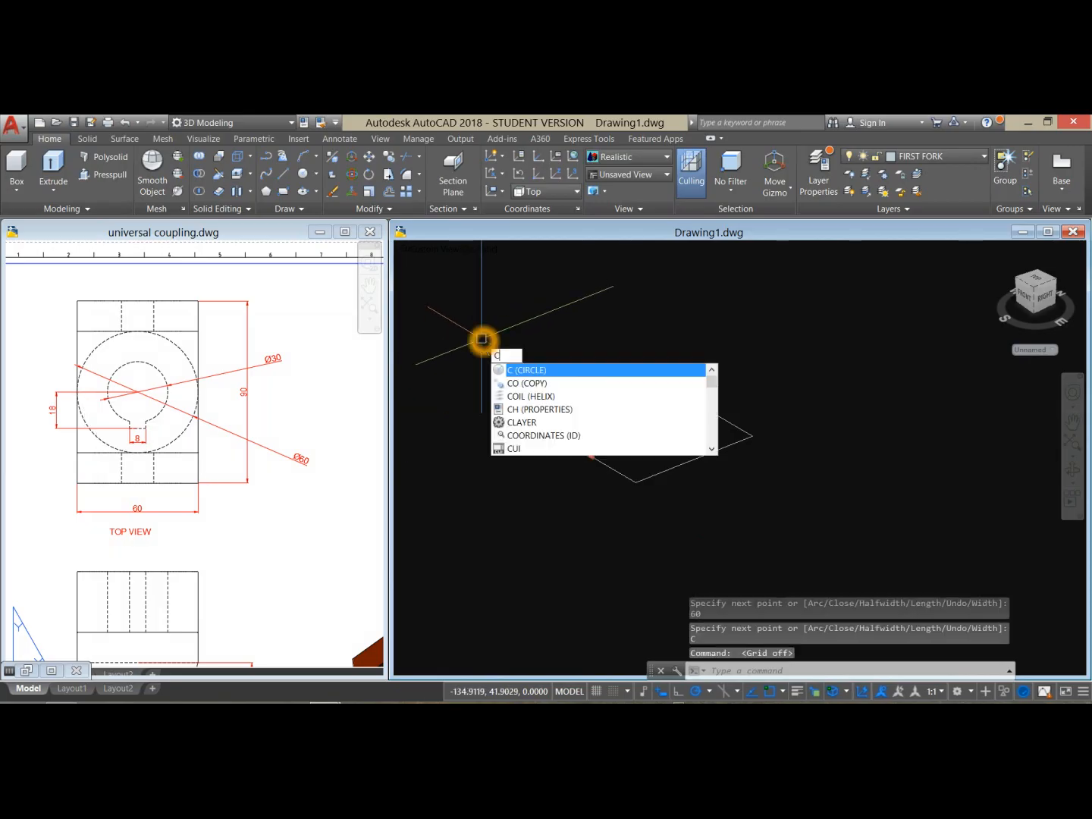
{"action": "key", "text": "Return"}
{"action": "left_click", "coordinate": [662, 441]}
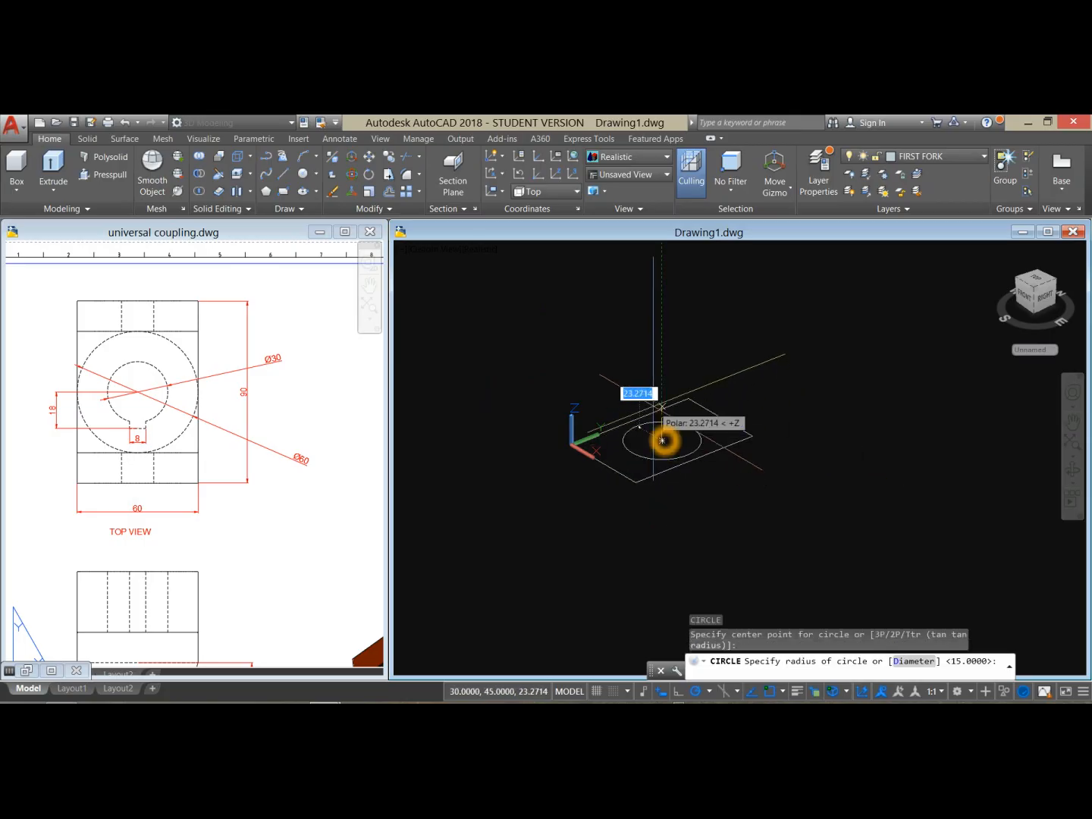
{"action": "type", "text": "d"}
{"action": "key", "text": "Return"}
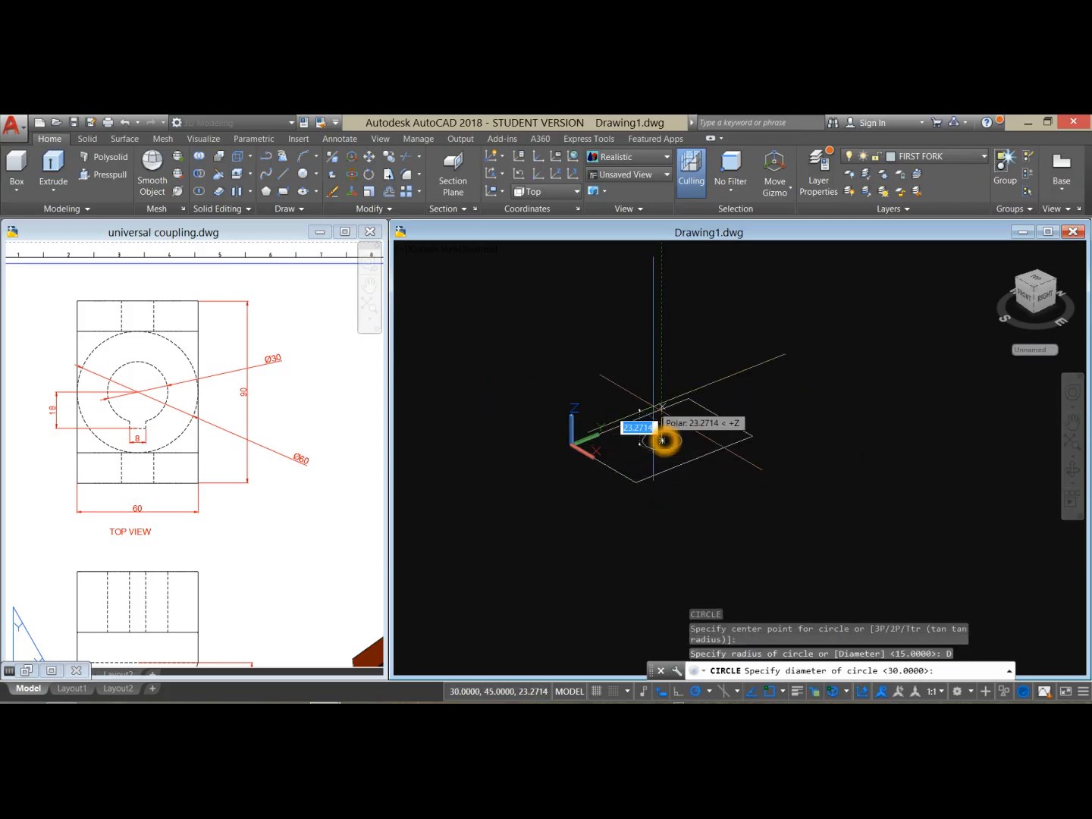
{"action": "type", "text": "60"}
{"action": "key", "text": "Return"}
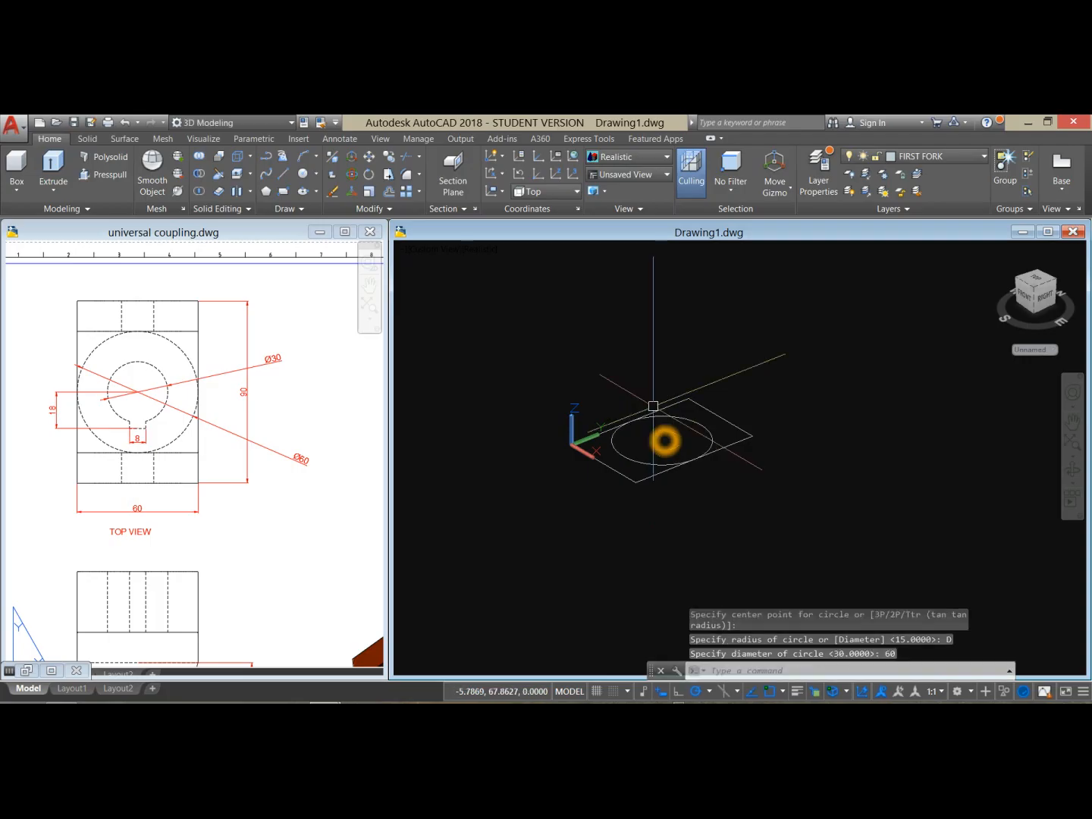
- Draw a 30-diameter circle concentric with the 60-diameter circle
{"action": "right_click", "coordinate": [656, 357]}
{"action": "left_click", "coordinate": [690, 365]}
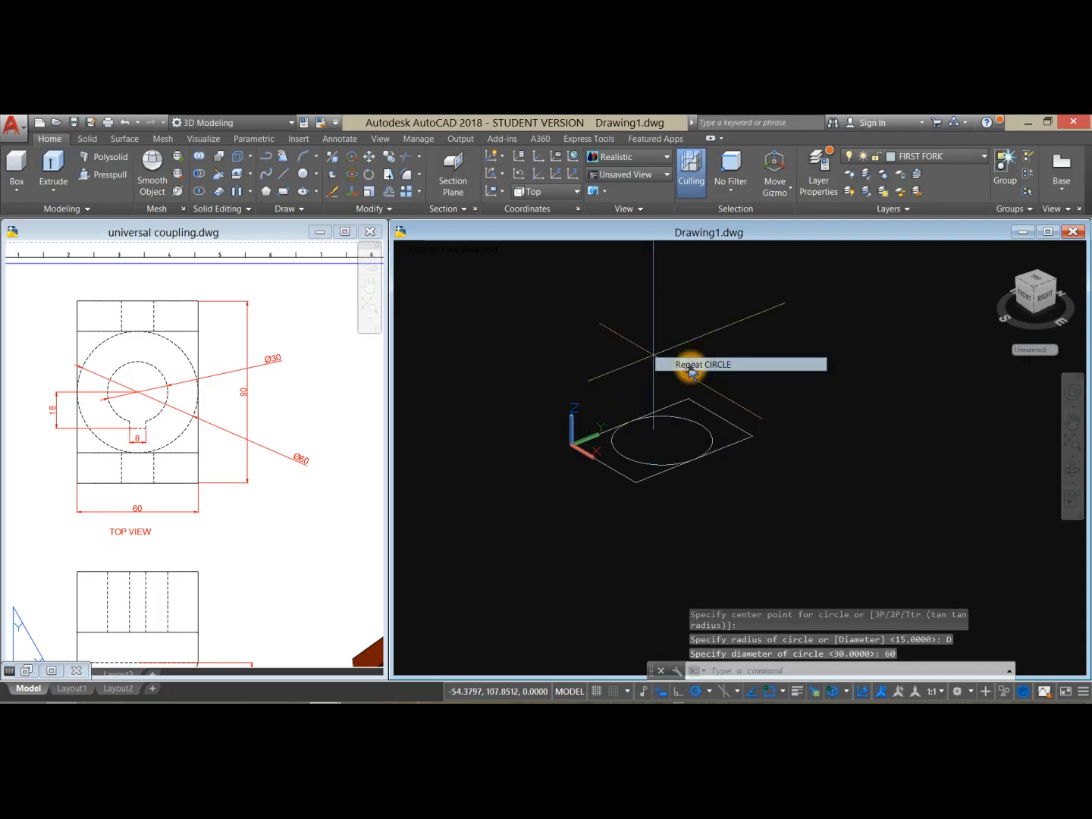
{"action": "left_click", "coordinate": [661, 438]}
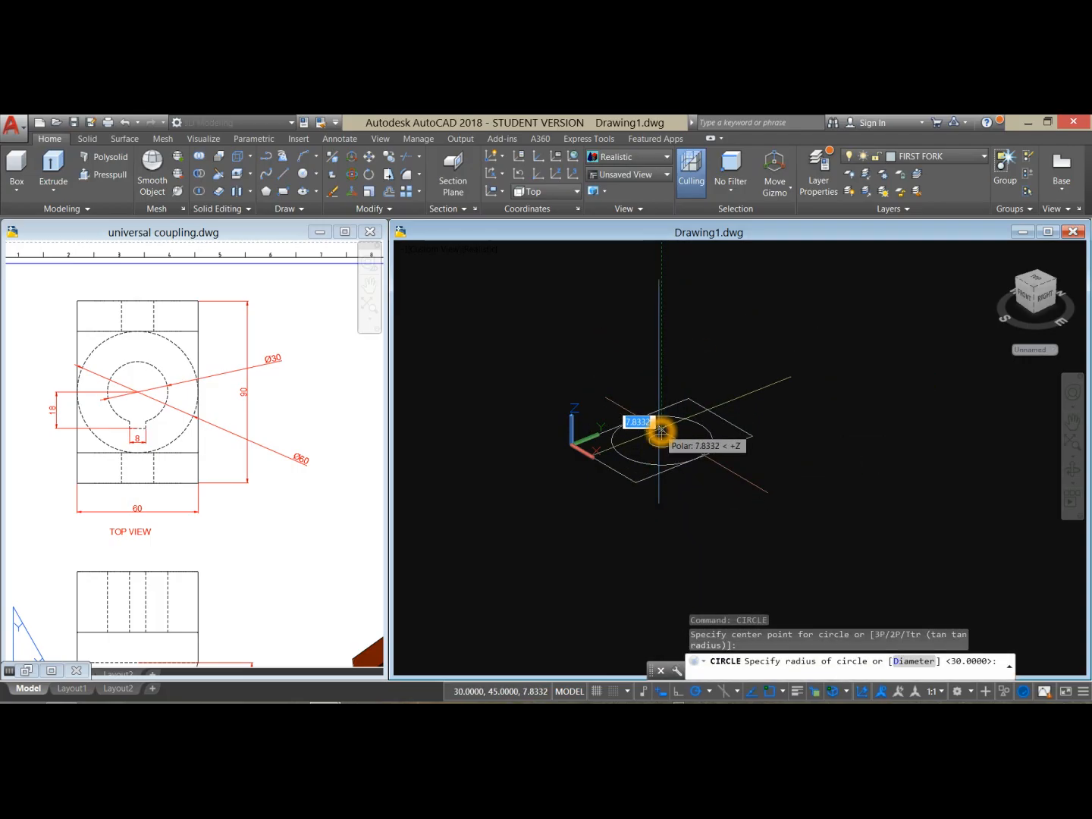
{"action": "type", "text": "D"}
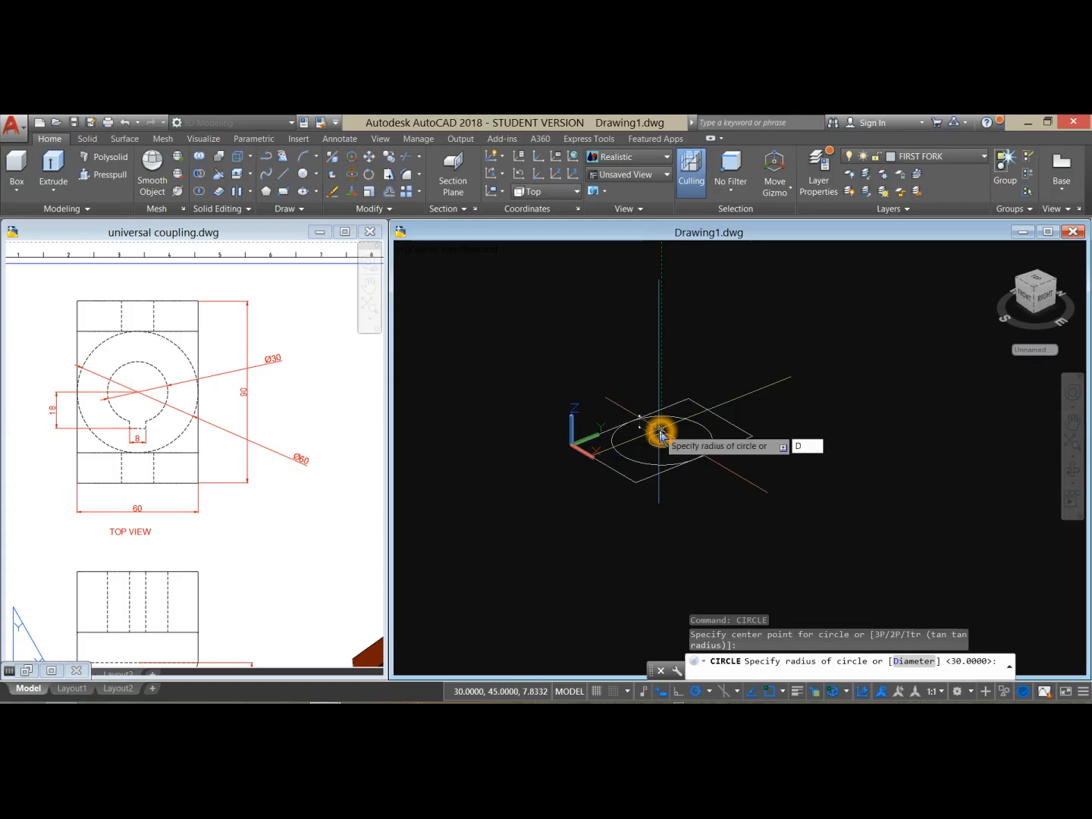
{"action": "key", "text": "Return"}
{"action": "type", "text": "30"}
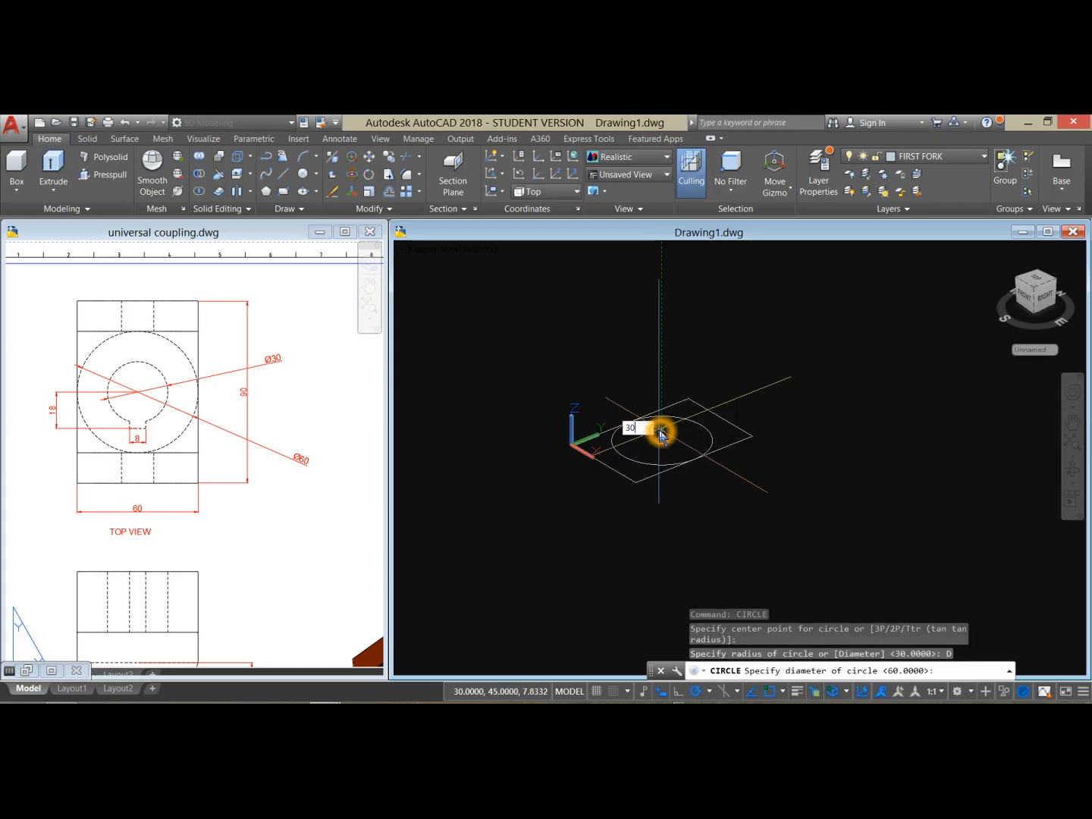
{"action": "key", "text": "Return"}
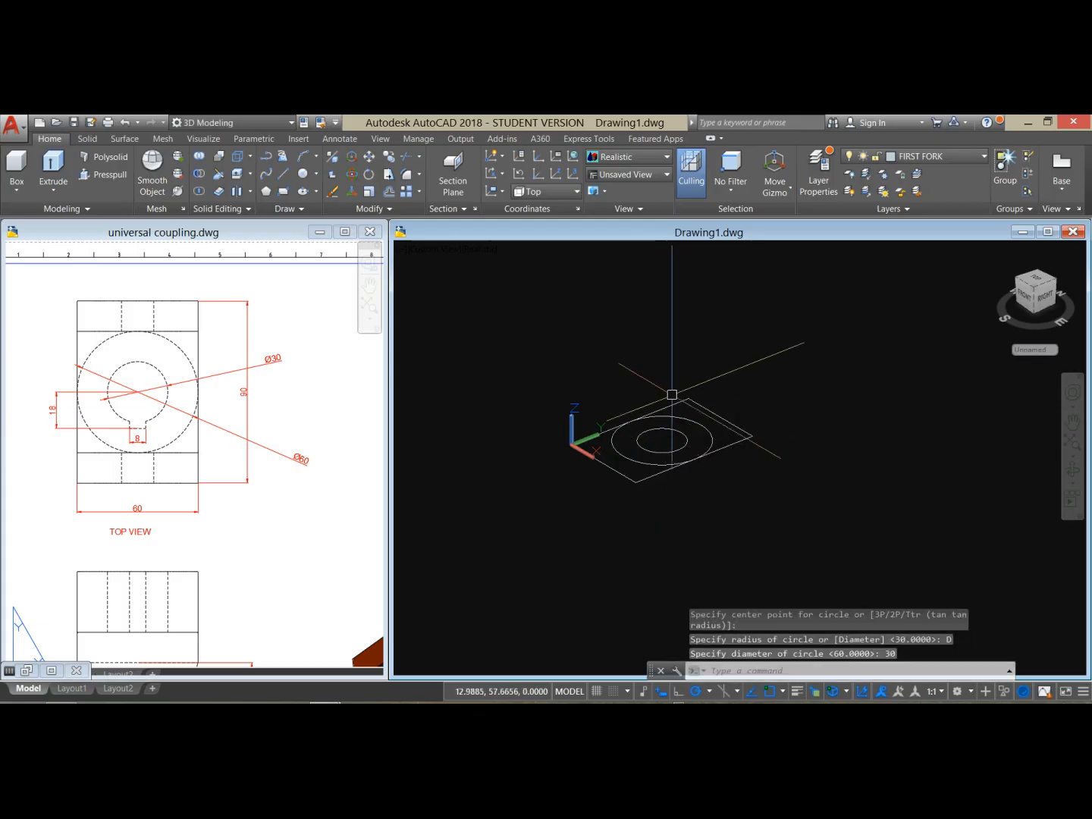
- Switch to the top view and draw an 18-unit line straight down from the common centre of the circles
{"action": "left_click", "coordinate": [434, 249]}
{"action": "left_click", "coordinate": [459, 285]}
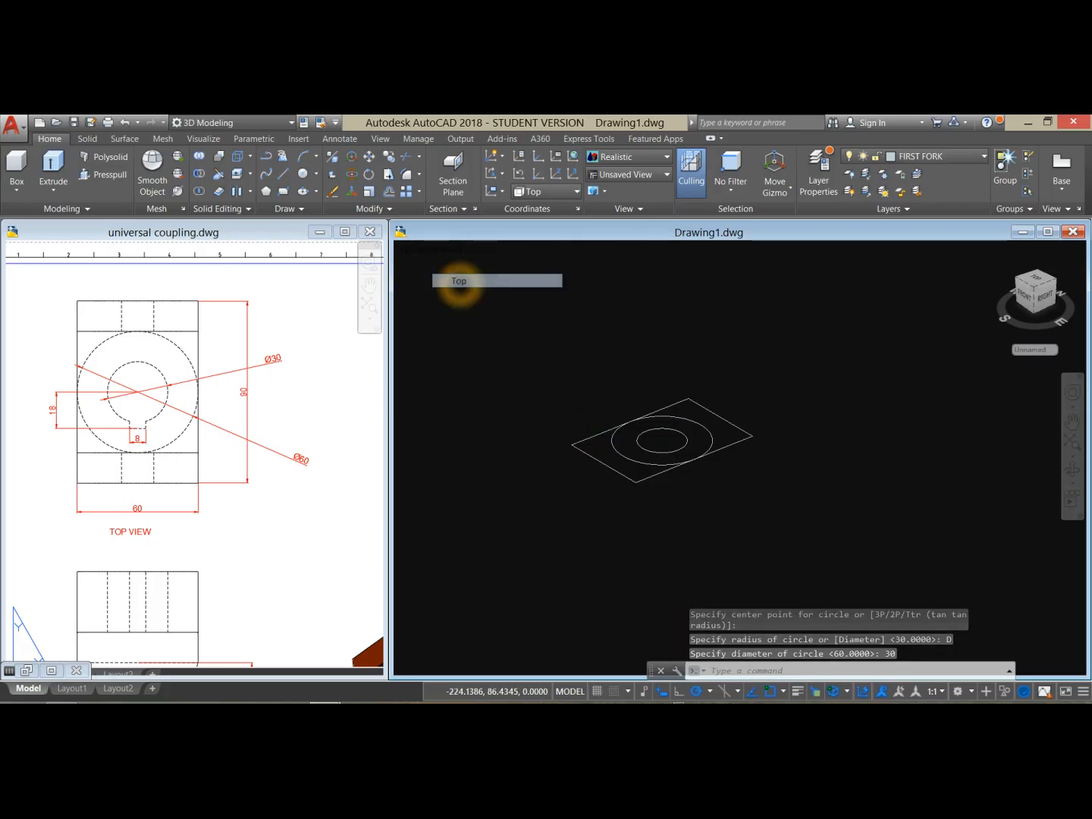
{"action": "scroll", "coordinate": [758, 445], "scroll_direction": "down", "scroll_amount": 3}
{"action": "middle_click_drag", "start_coordinate": [753, 451], "coordinate": [636, 422]}
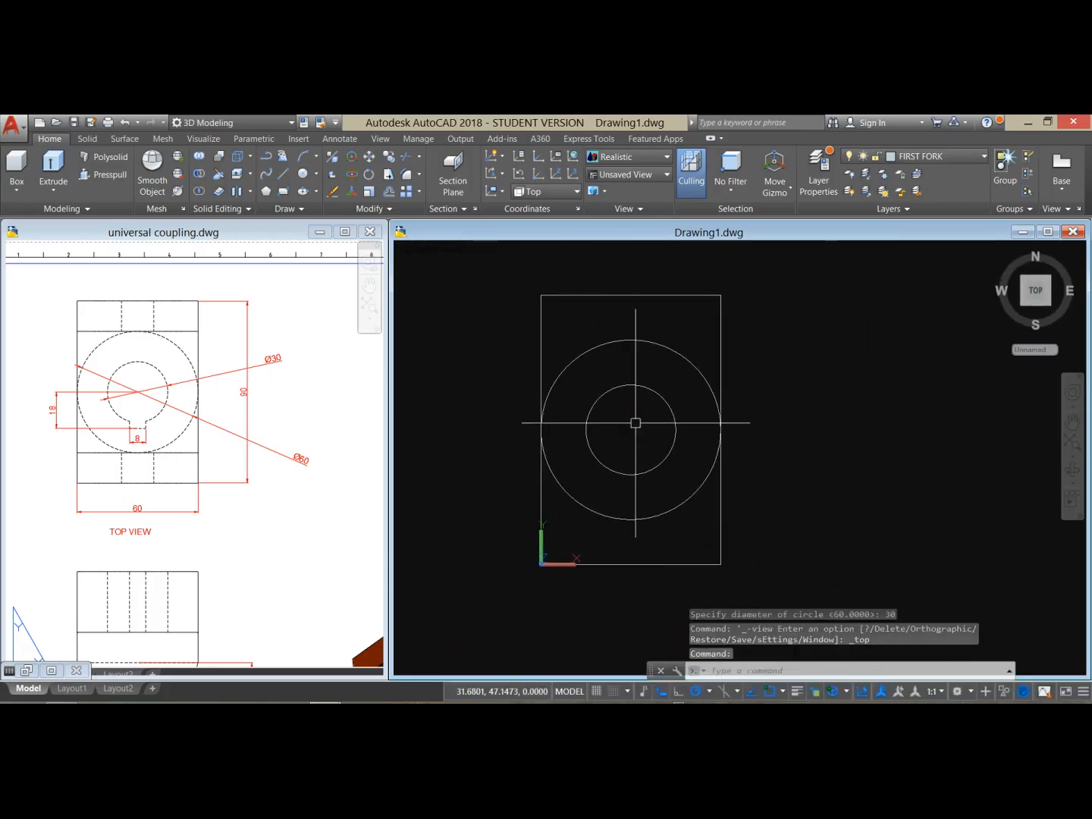
{"action": "left_click", "coordinate": [138, 412]}
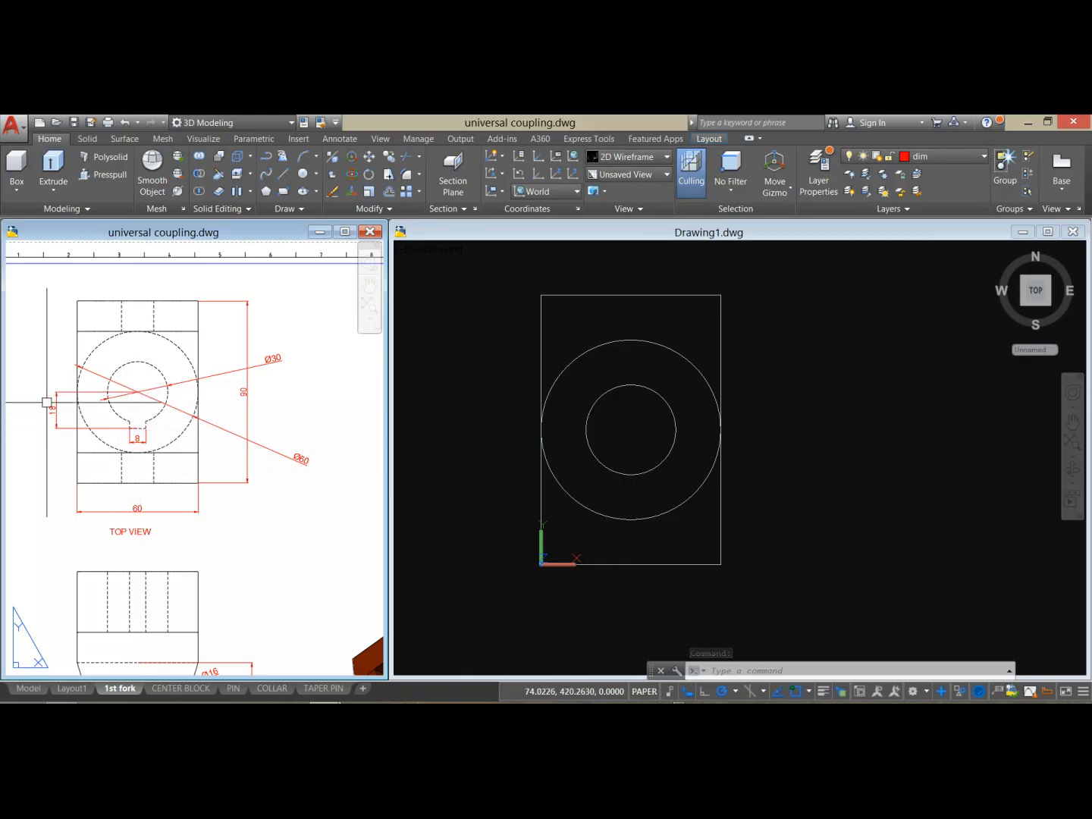
{"action": "left_click", "coordinate": [461, 359]}
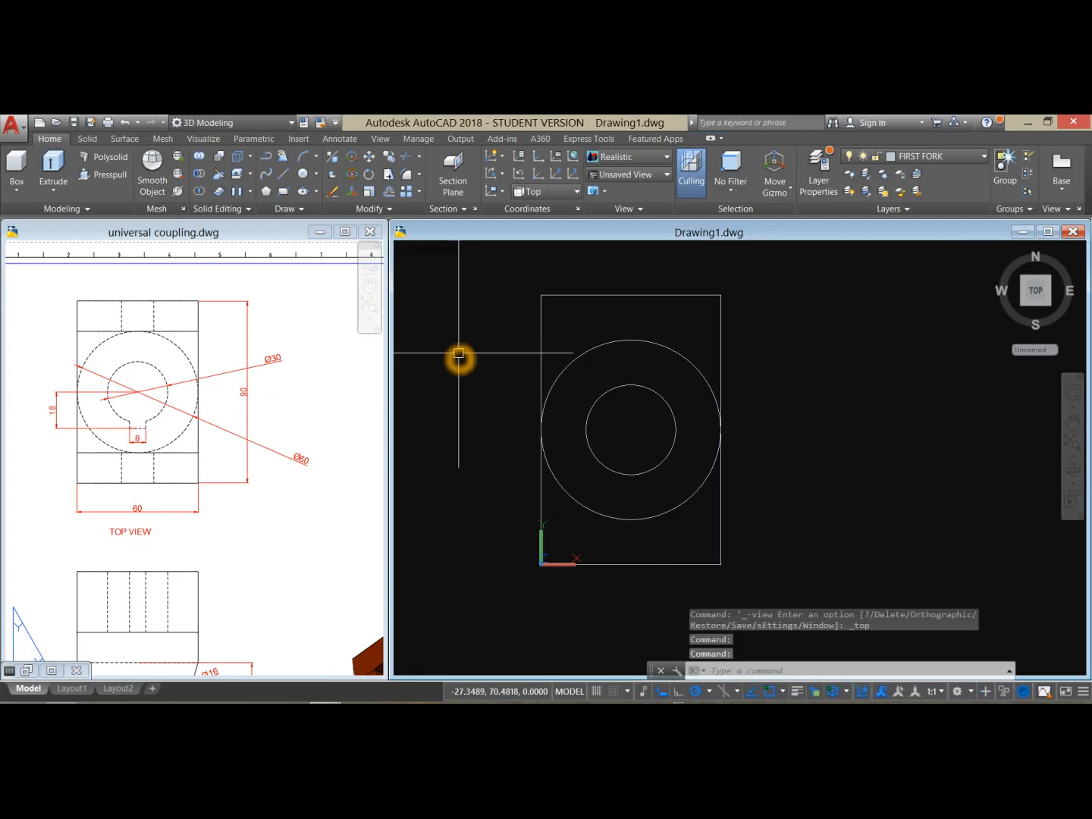
{"action": "left_click", "coordinate": [285, 179]}
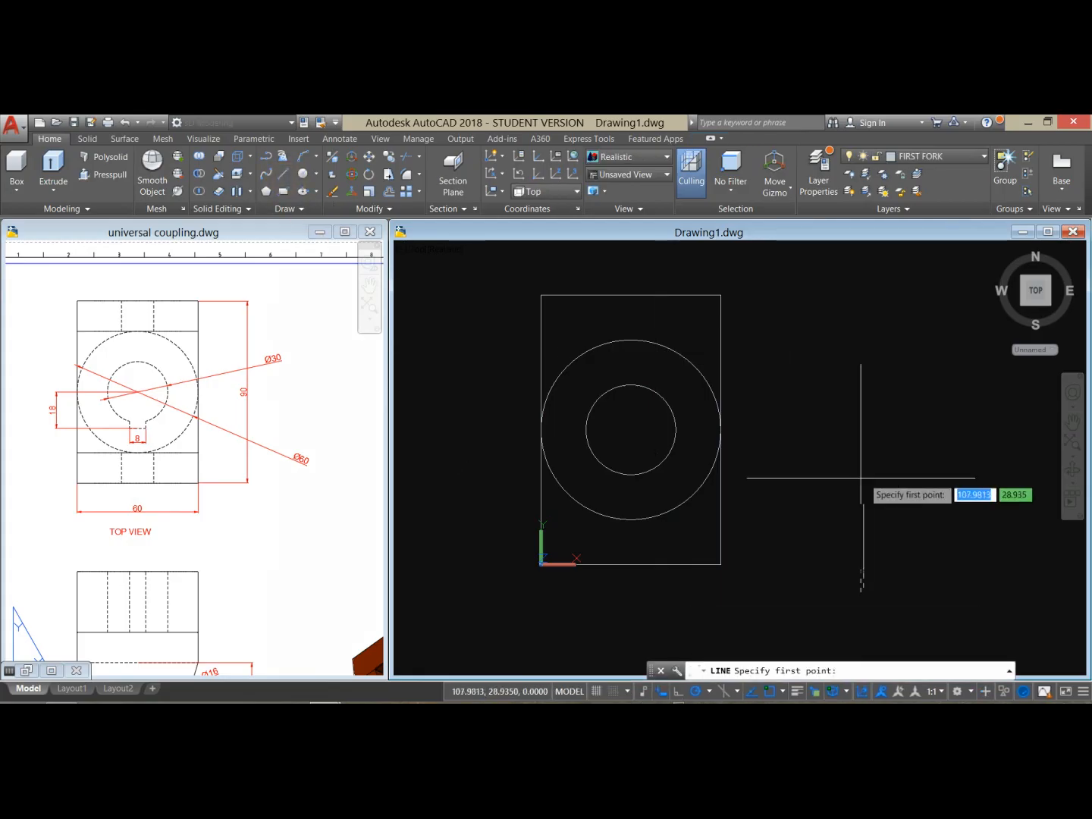
{"action": "left_click", "coordinate": [631, 430]}
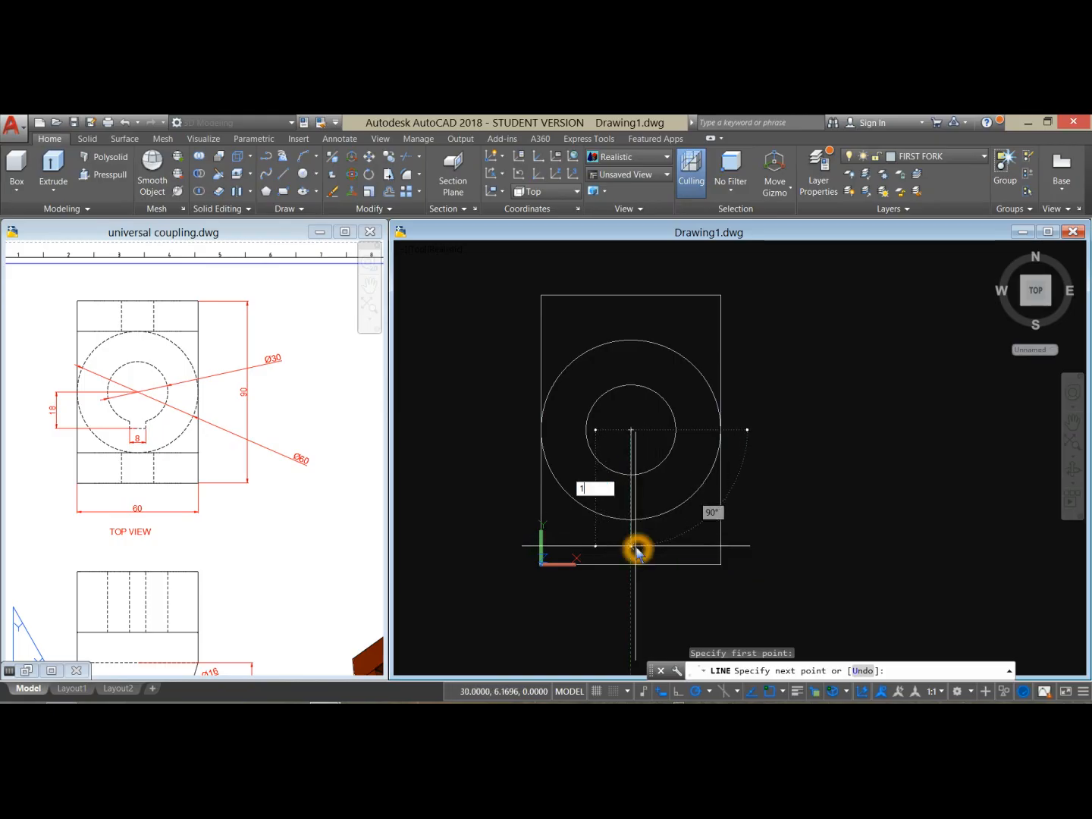
{"action": "key", "text": "Return"}
{"action": "right_click", "coordinate": [750, 443]}
{"action": "left_click", "coordinate": [774, 448]}
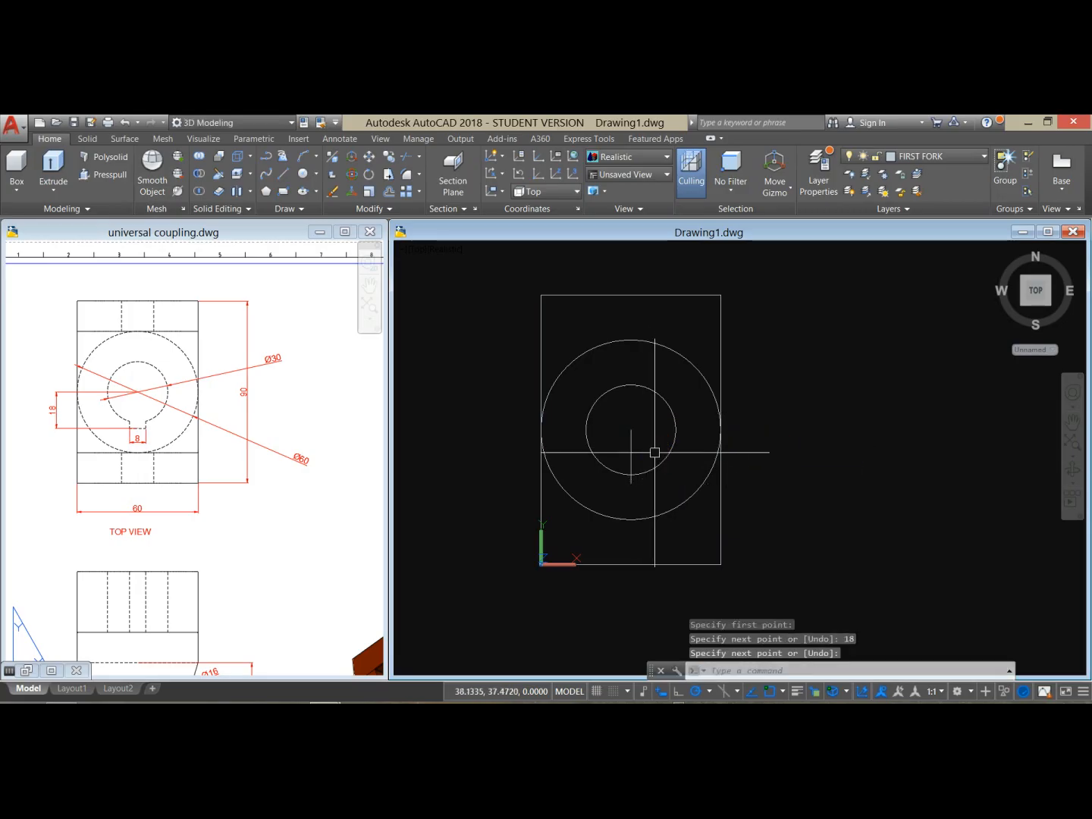
- Offset the 18-unit vertical line by 4 units to both sides to form the keyway's sides
{"action": "left_click", "coordinate": [133, 426]}
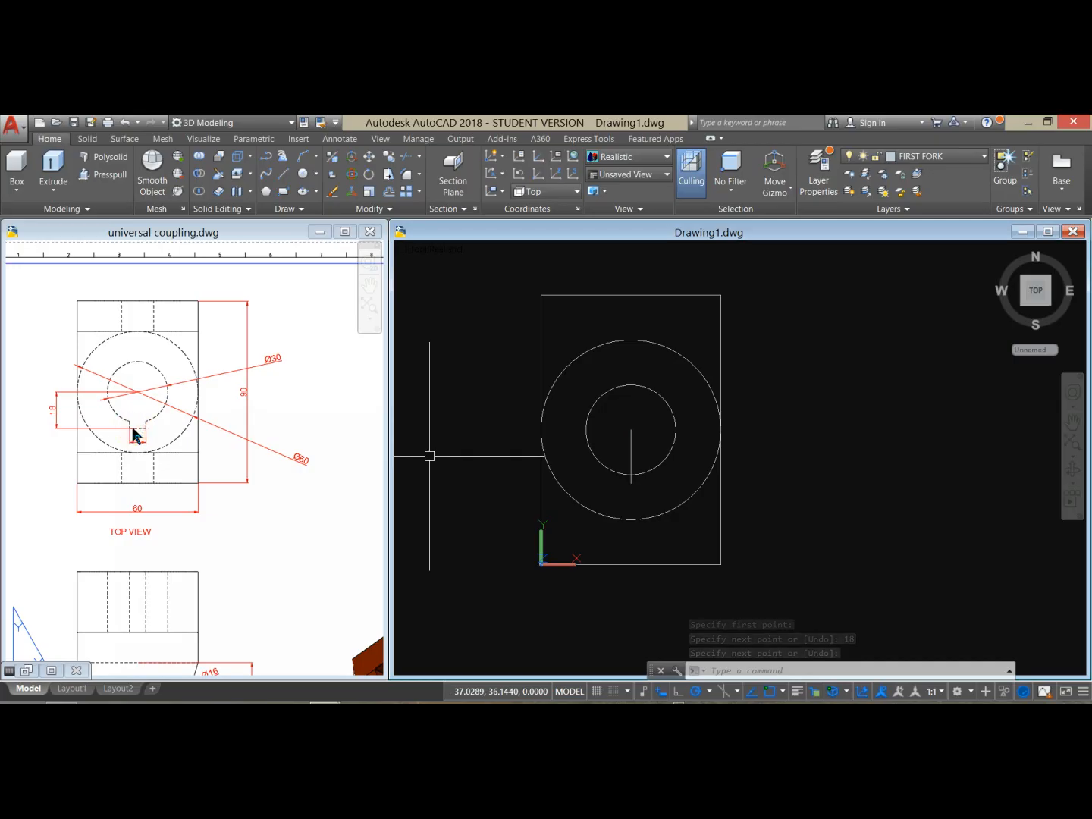
{"action": "left_click", "coordinate": [645, 444]}
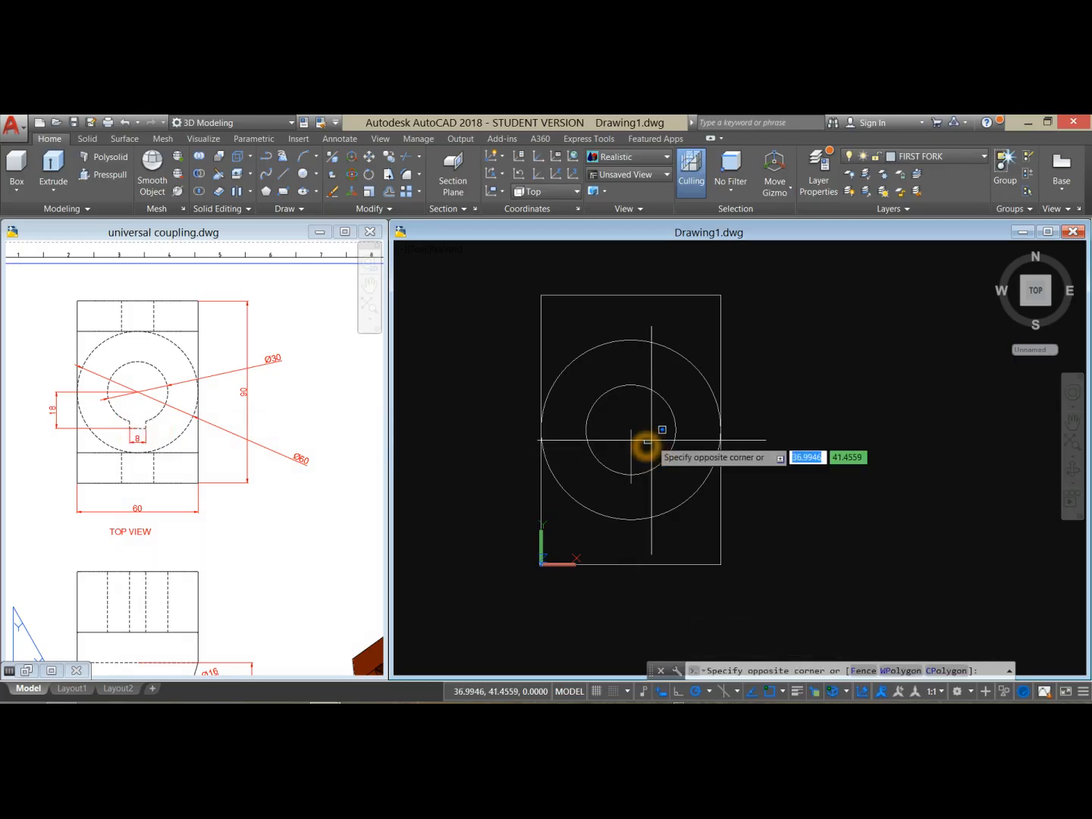
{"action": "left_click", "coordinate": [646, 445]}
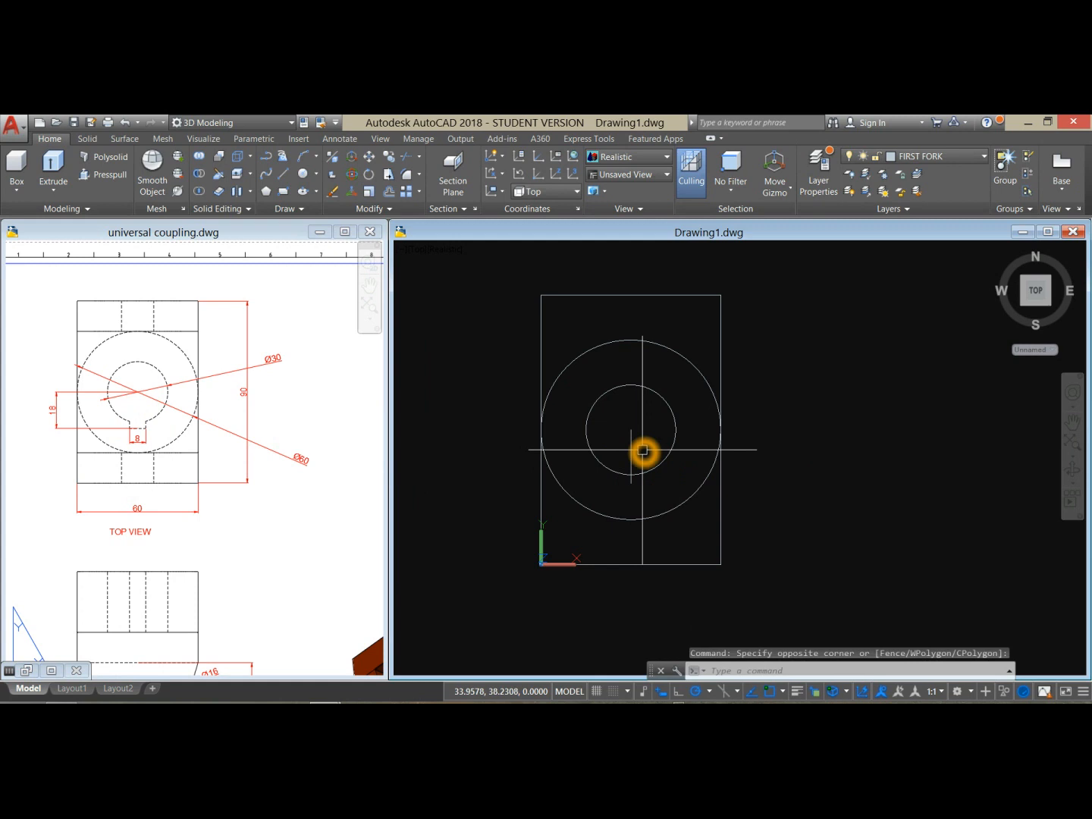
{"action": "type", "text": "O"}
{"action": "key", "text": "Return"}
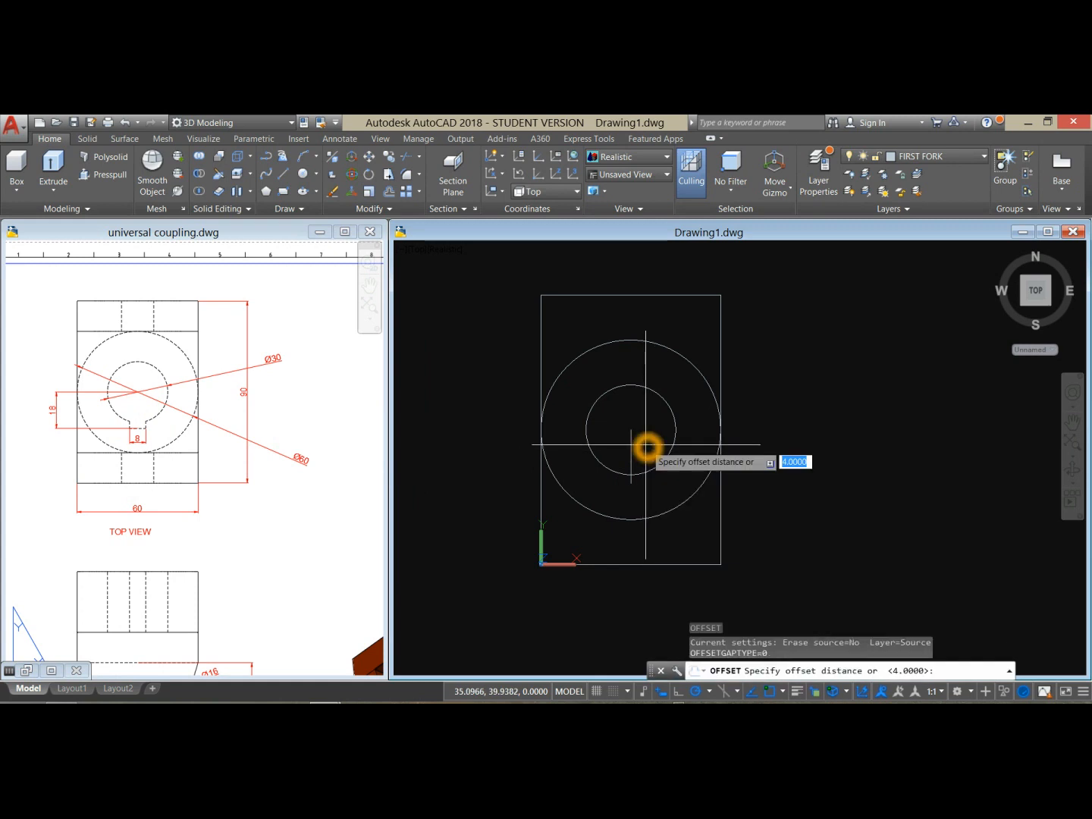
{"action": "key", "text": "Return"}
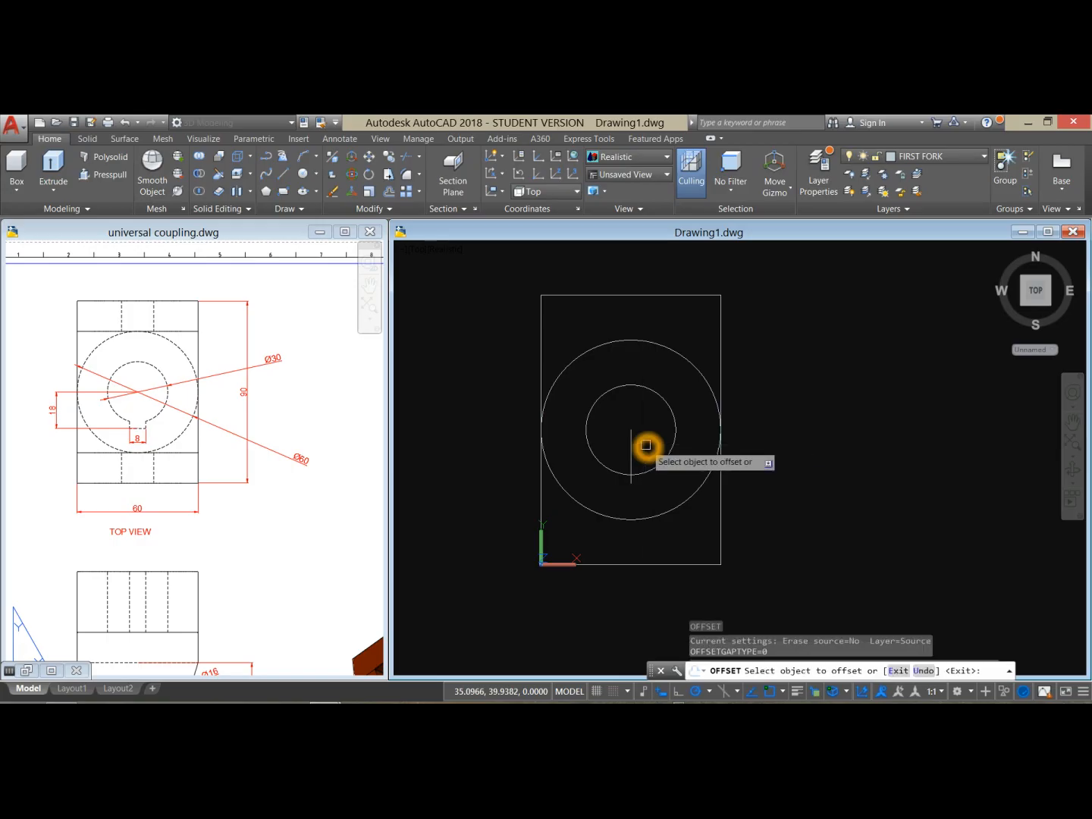
{"action": "left_click", "coordinate": [633, 443]}
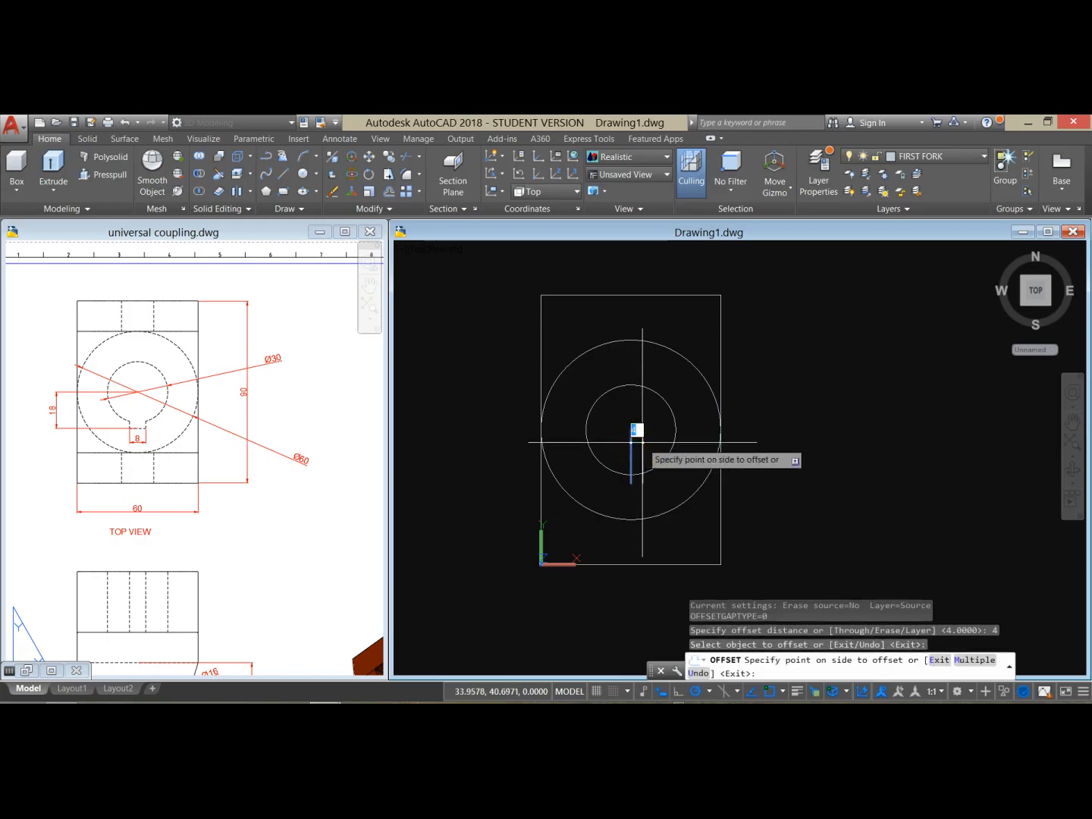
{"action": "left_click", "coordinate": [645, 443]}
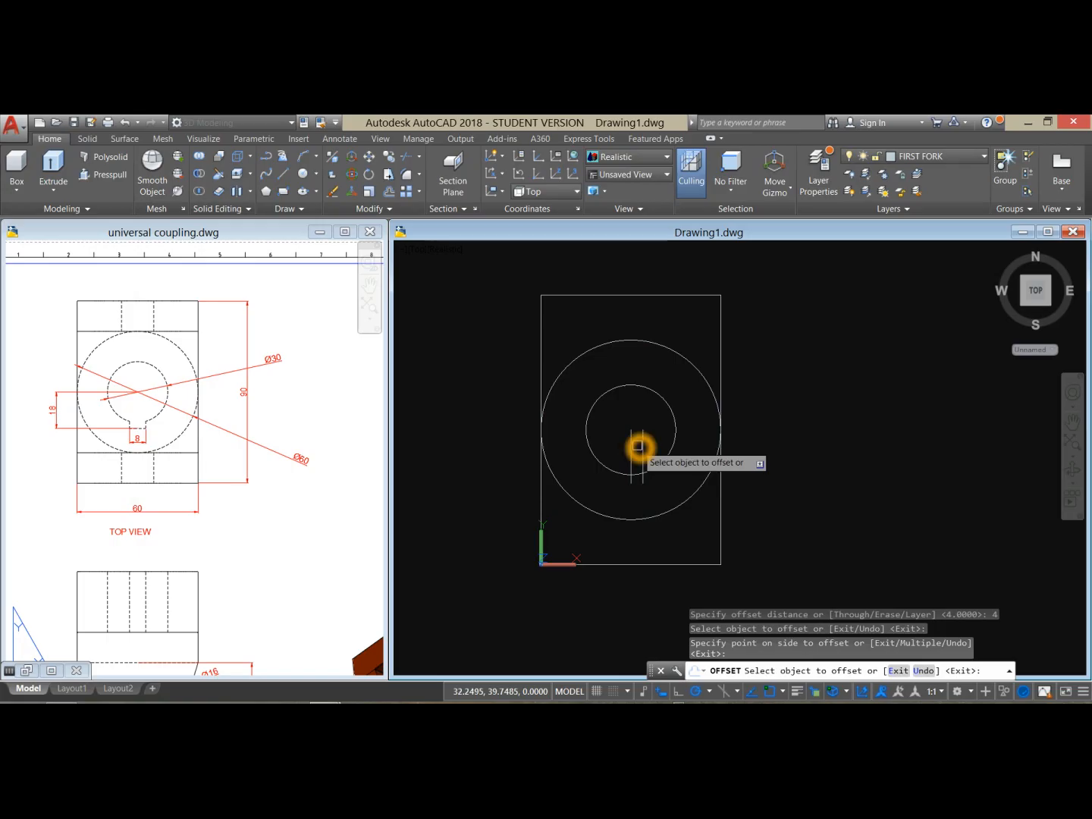
{"action": "left_click", "coordinate": [633, 446]}
{"action": "left_click", "coordinate": [610, 450]}
{"action": "right_click", "coordinate": [769, 413]}
{"action": "left_click", "coordinate": [771, 416]}
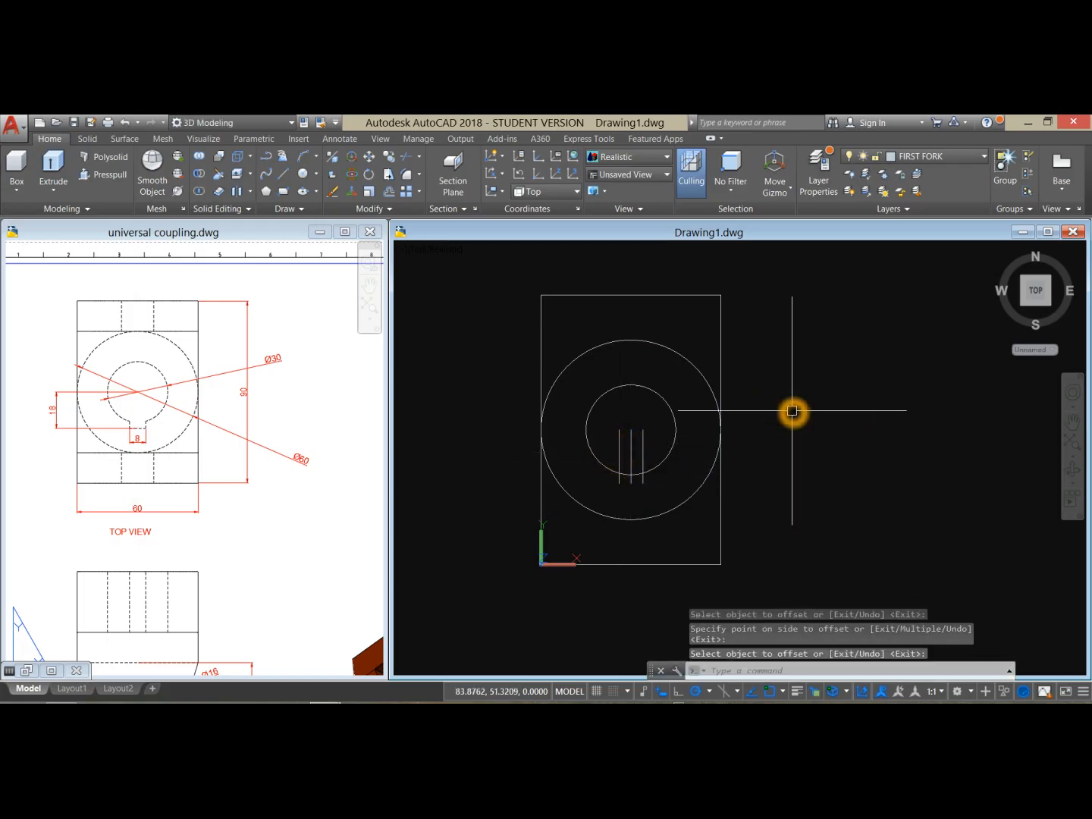
- Draw a line joining the lower ends of the two offset keyway lines
{"action": "type", "text": "L"}
{"action": "key", "text": "Return"}
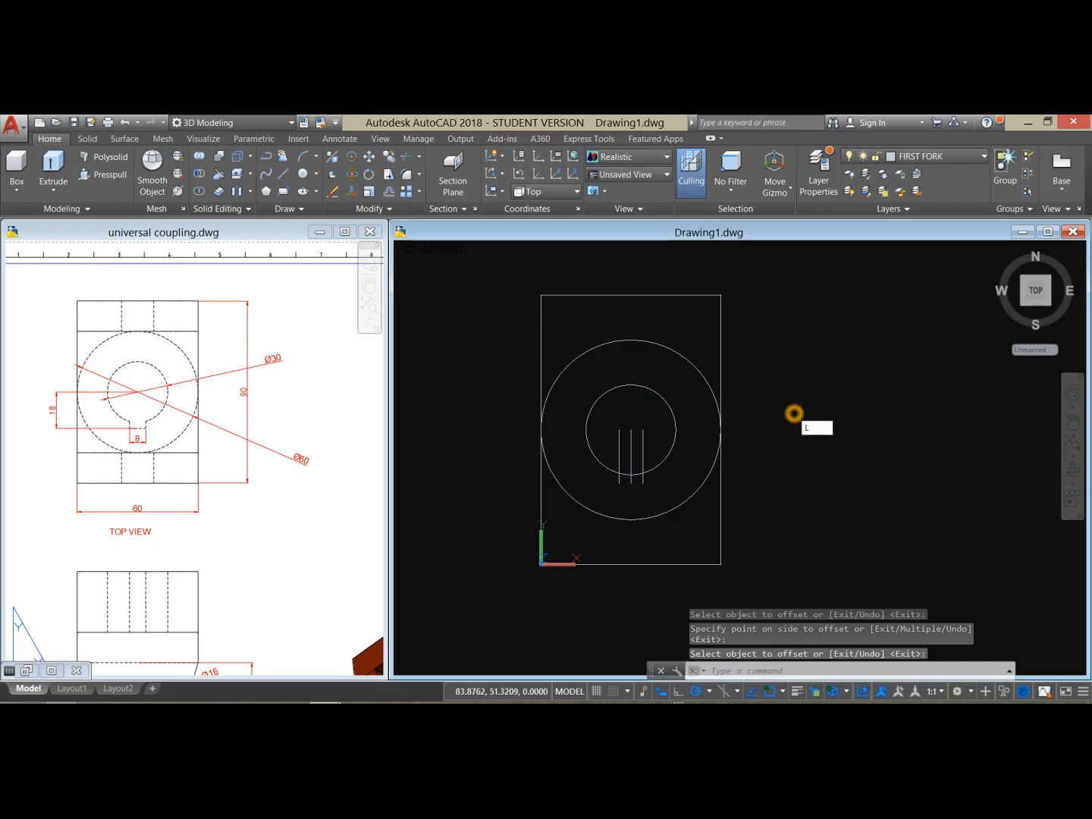
{"action": "left_click", "coordinate": [619, 483]}
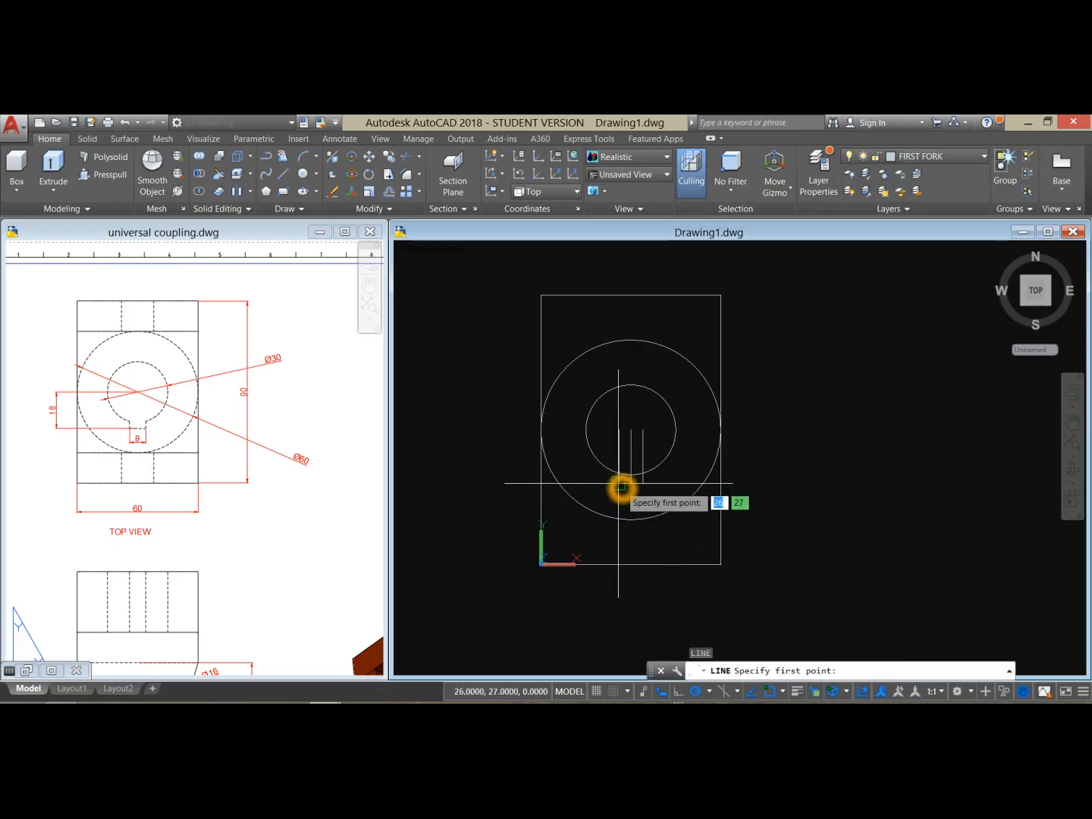
{"action": "left_click", "coordinate": [644, 482]}
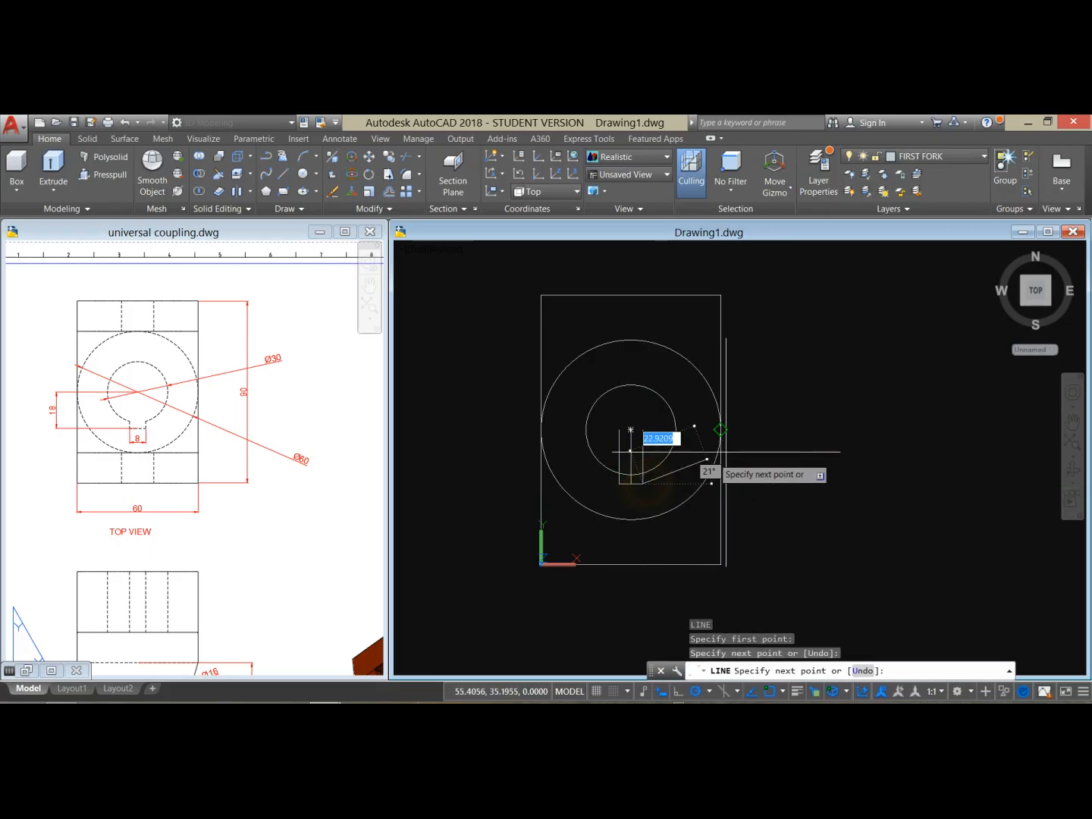
{"action": "right_click", "coordinate": [770, 446]}
{"action": "left_click", "coordinate": [788, 453]}
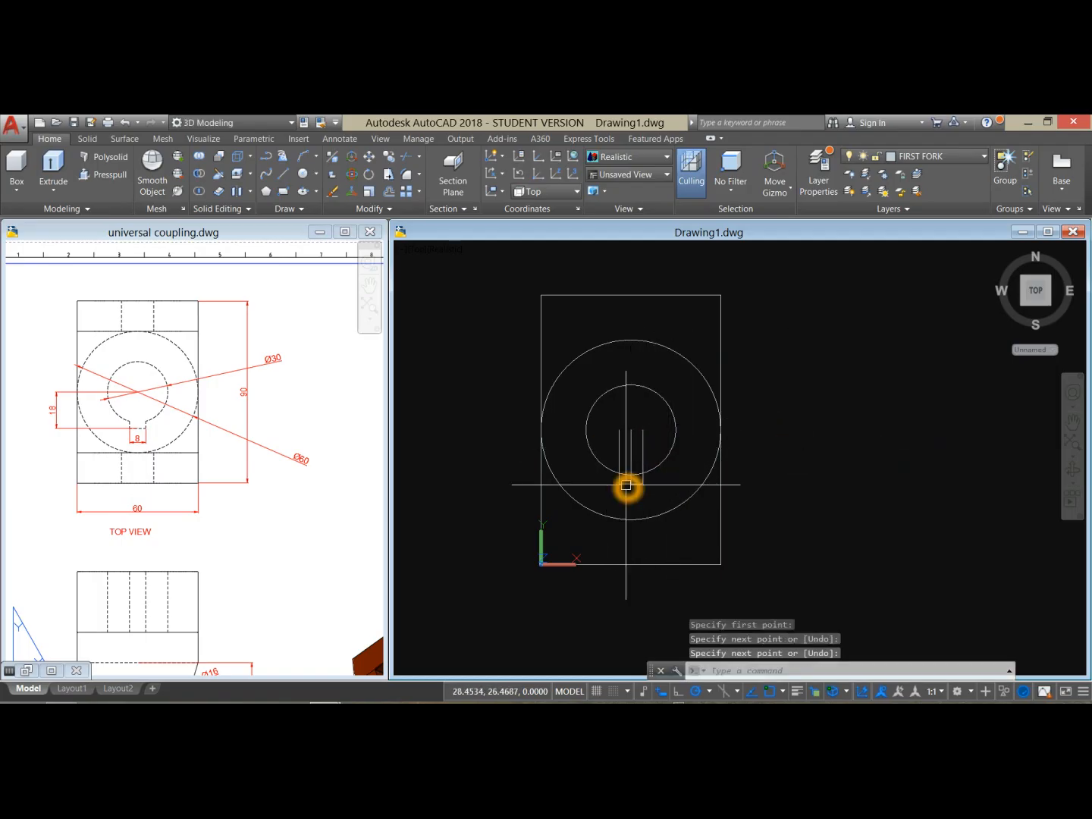
- Trim the three vertical lines inside the 30-diameter circle and the circle's arc between the keyway sides
{"action": "scroll", "coordinate": [629, 480], "scroll_direction": "up", "scroll_amount": 2}
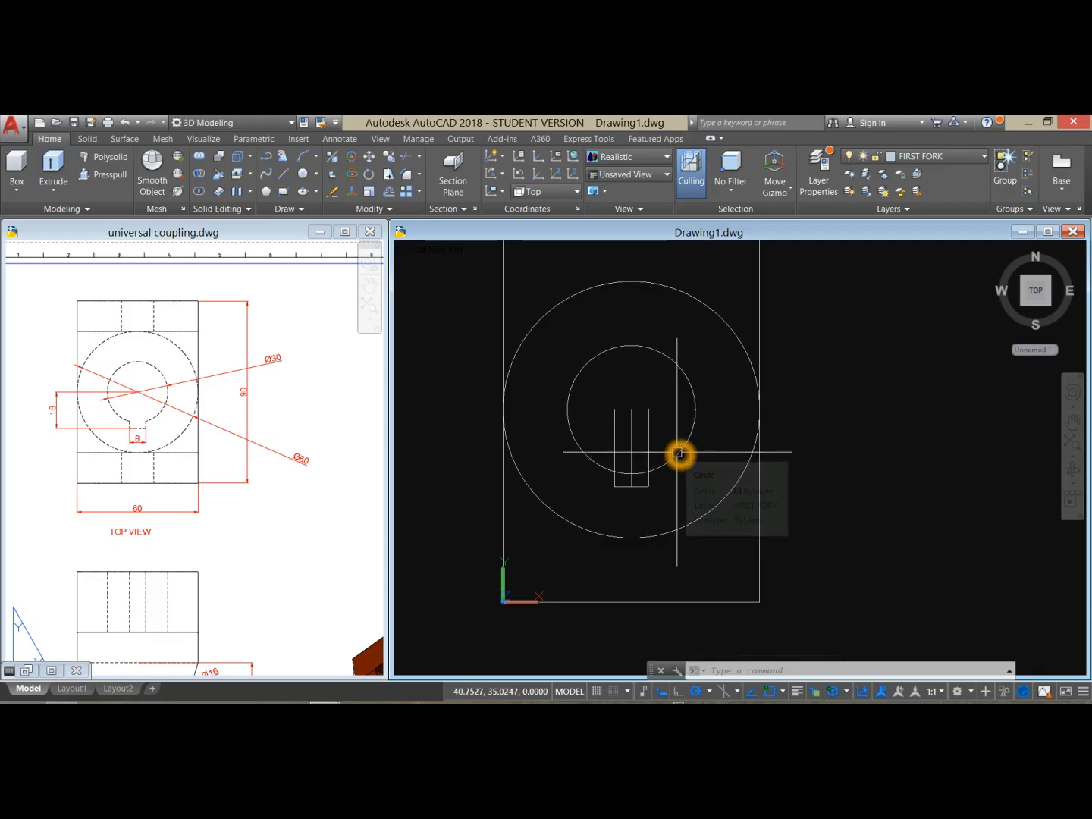
{"action": "type", "text": "T"}
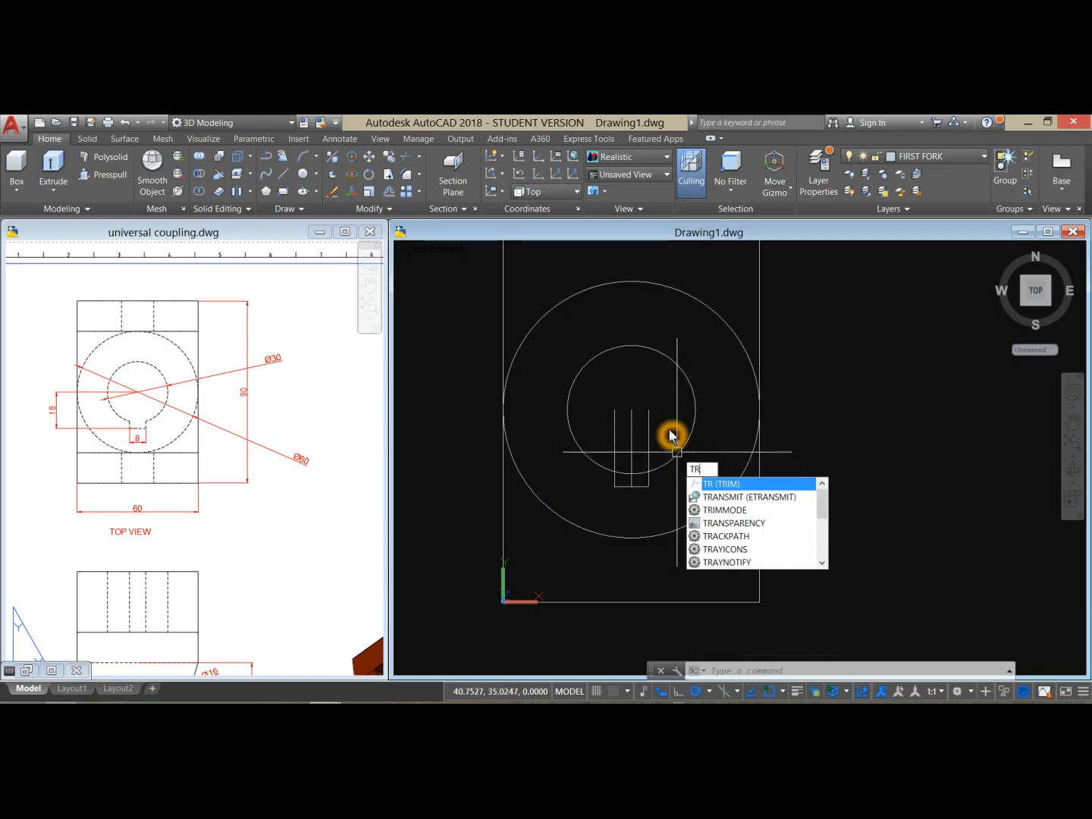
{"action": "type", "text": "R"}
{"action": "key", "text": "Return"}
{"action": "key", "text": "Return"}
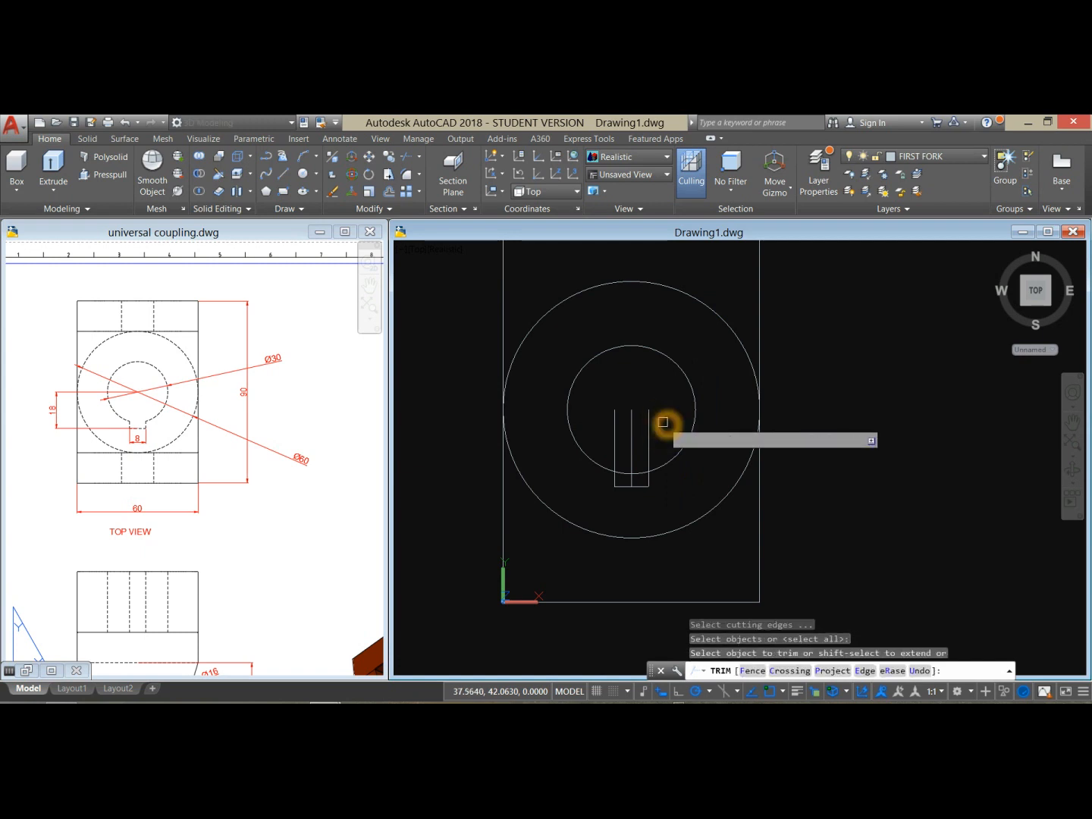
{"action": "left_click", "coordinate": [646, 434]}
{"action": "left_click", "coordinate": [631, 448]}
{"action": "left_click", "coordinate": [615, 449]}
{"action": "left_click", "coordinate": [644, 476]}
{"action": "scroll", "coordinate": [629, 463], "scroll_direction": "up", "scroll_amount": 3}
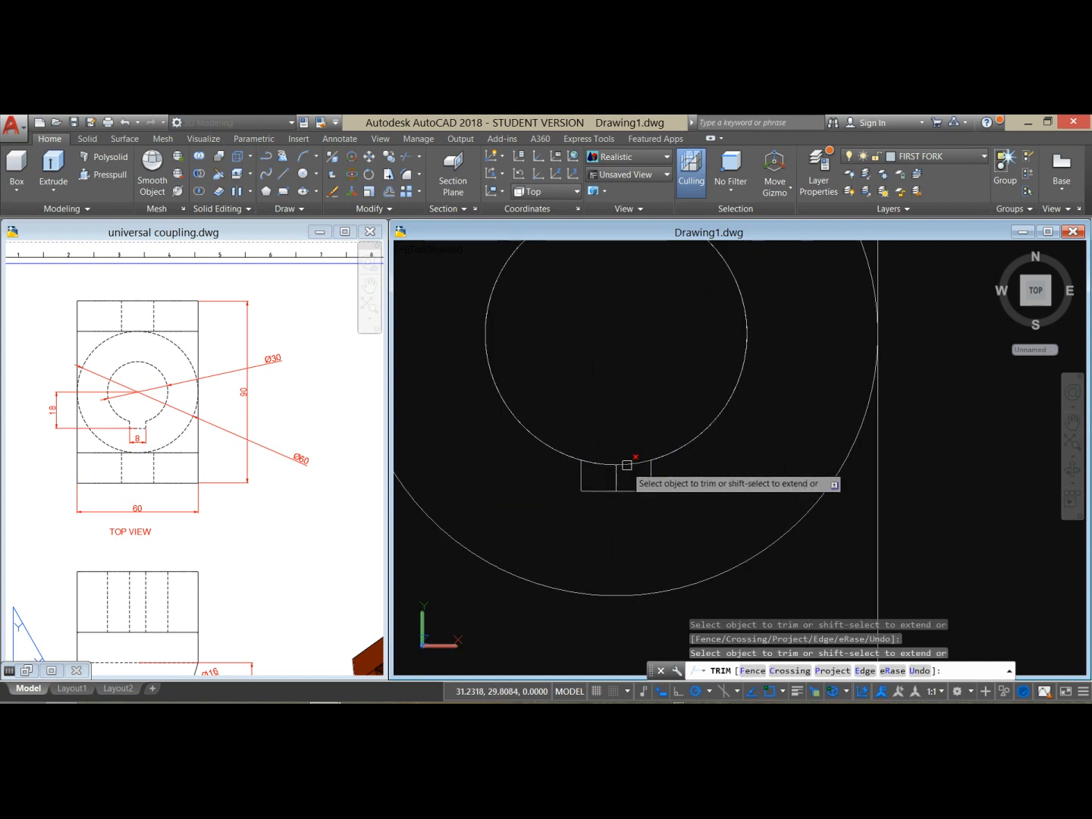
{"action": "left_click", "coordinate": [595, 464]}
{"action": "right_click", "coordinate": [604, 444]}
{"action": "left_click", "coordinate": [635, 450]}
- Delete the leftover centre line segment inside the keyway
{"action": "left_click", "coordinate": [616, 472]}
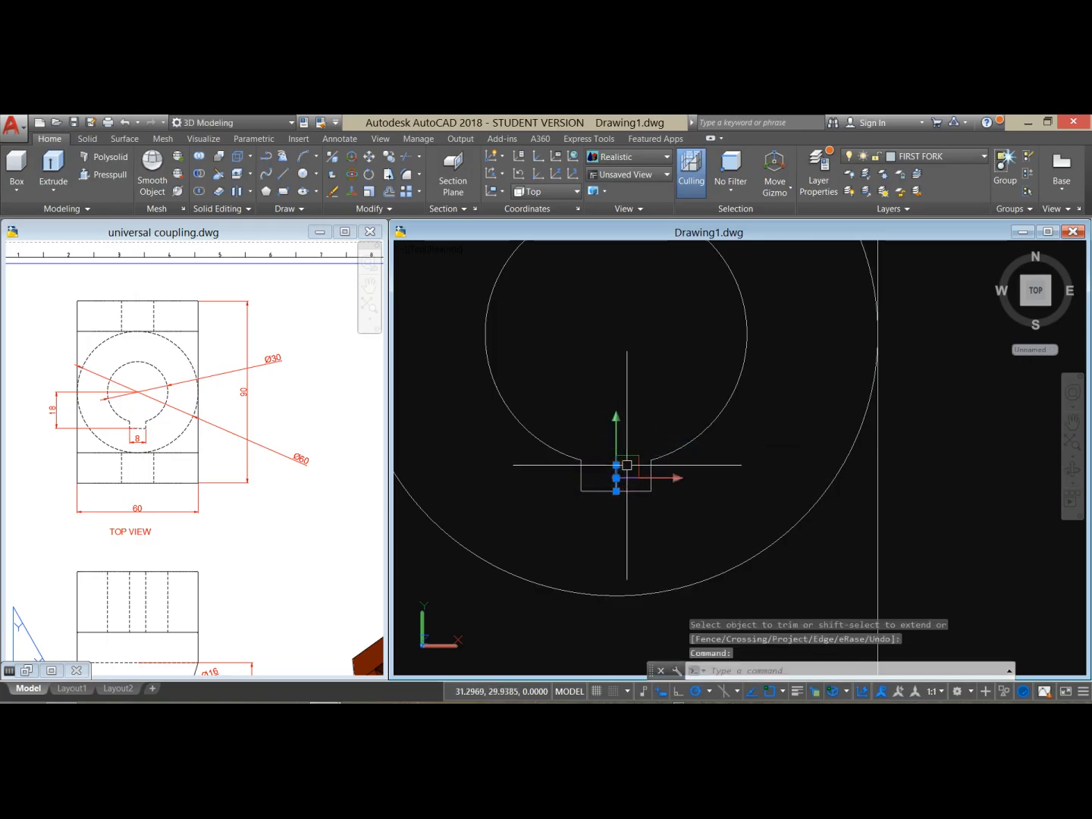
{"action": "key", "text": "Delete"}
{"action": "scroll", "coordinate": [625, 465], "scroll_direction": "down", "scroll_amount": 4}
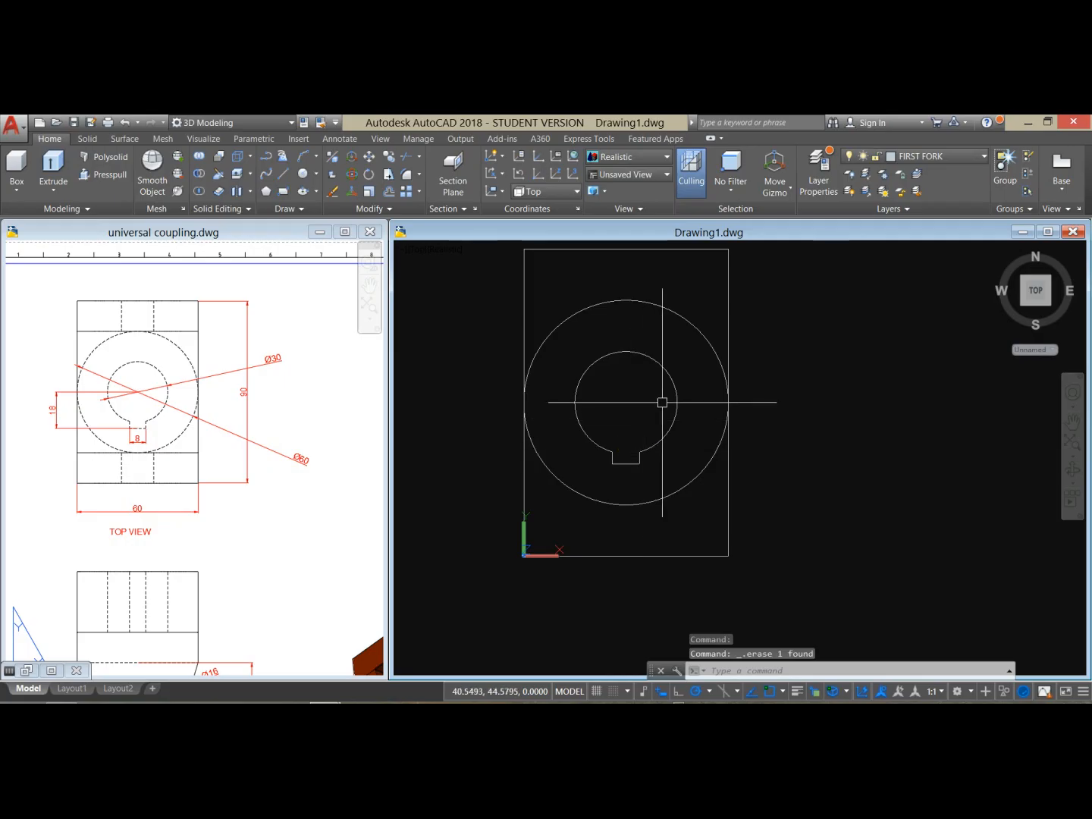
- Join the bore arc and the three keyway lines into a single closed polyline
{"action": "left_click", "coordinate": [673, 463]}
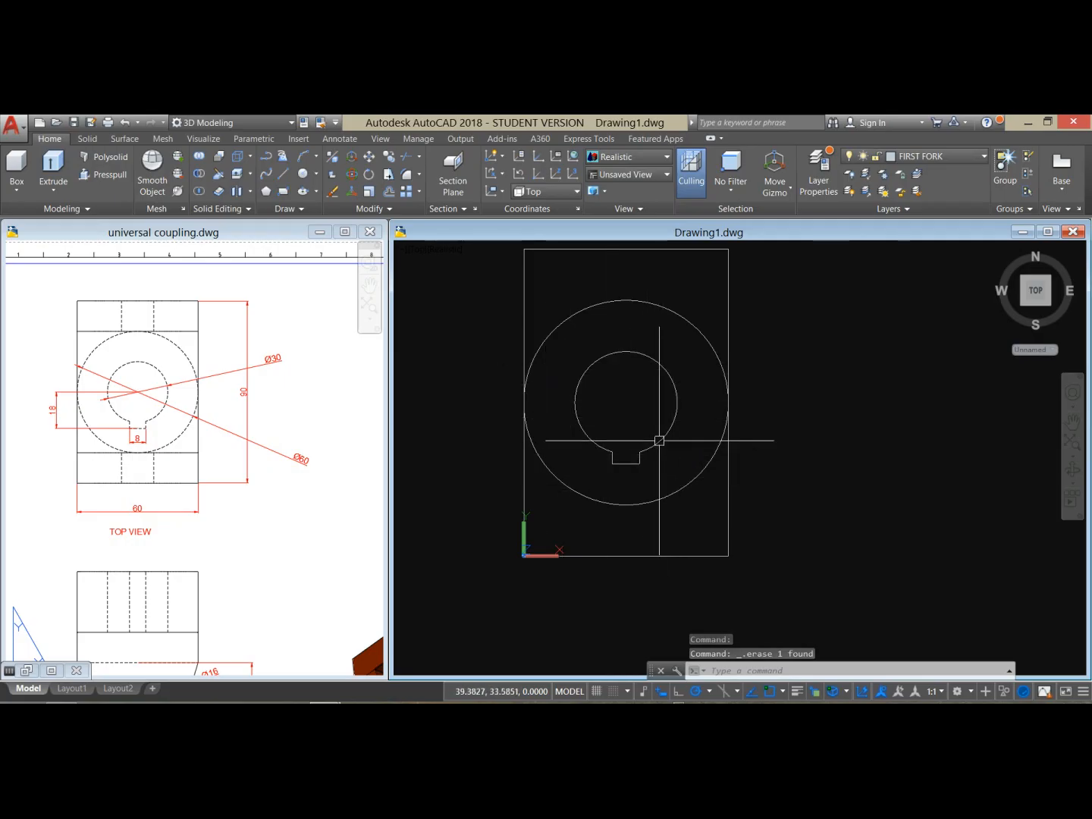
{"action": "left_click", "coordinate": [659, 444]}
{"action": "key", "text": "Escape"}
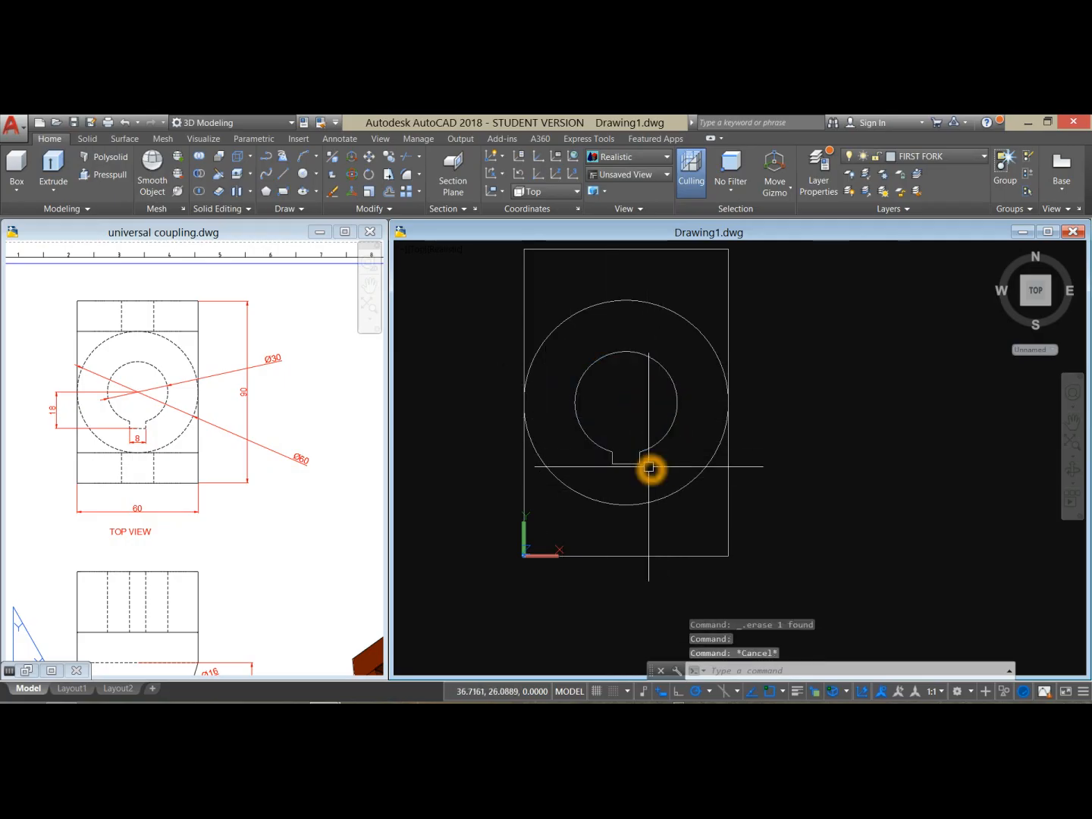
{"action": "type", "text": "j"}
{"action": "key", "text": "Return"}
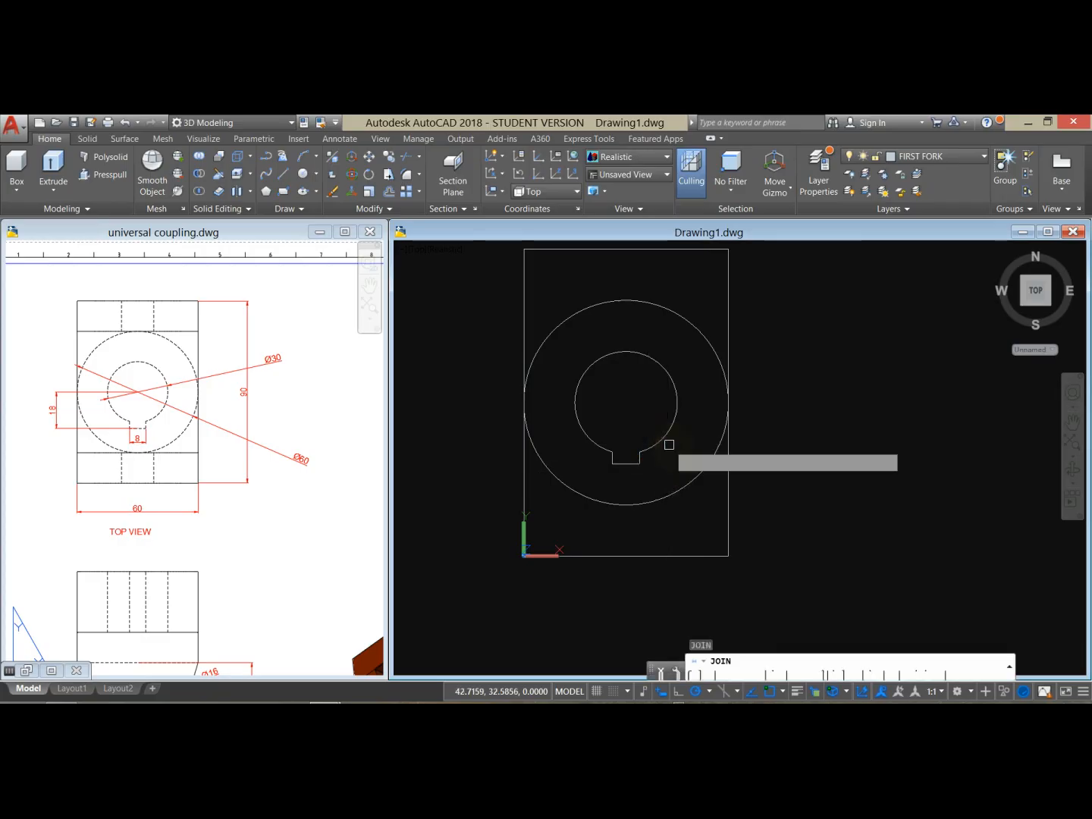
{"action": "left_click", "coordinate": [674, 469]}
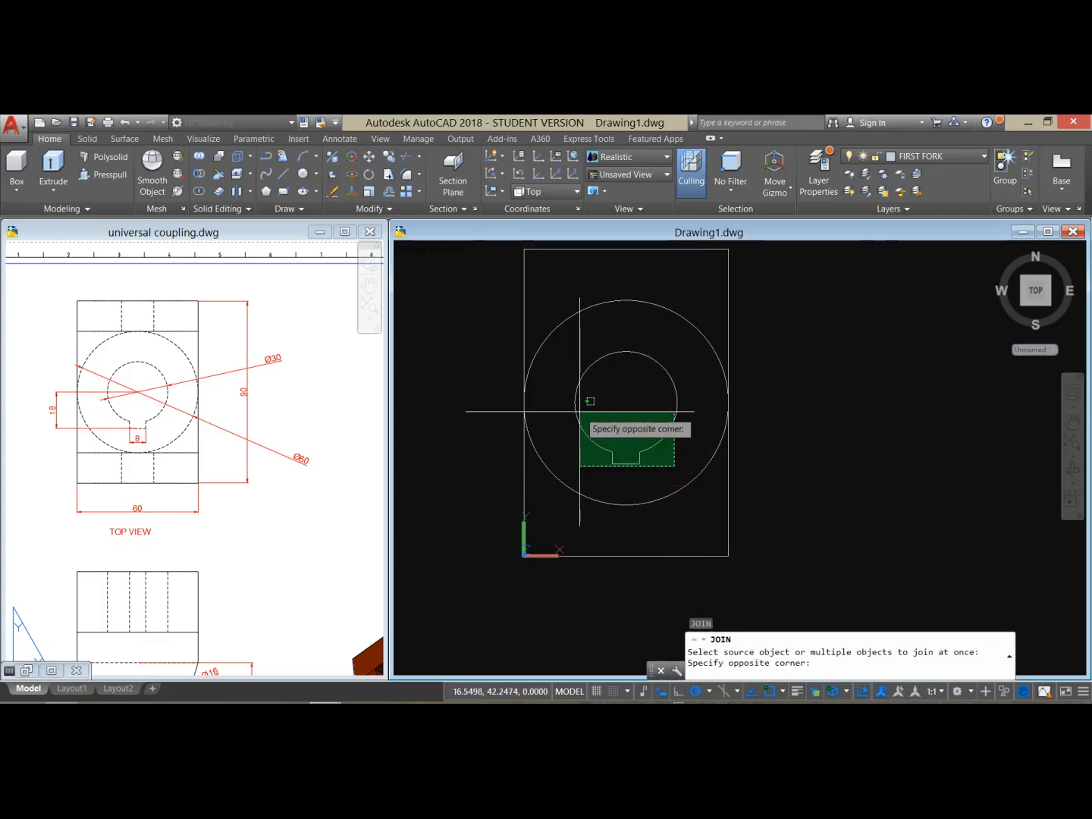
{"action": "left_click", "coordinate": [580, 420]}
{"action": "key", "text": "Return"}
{"action": "left_click", "coordinate": [677, 402]}
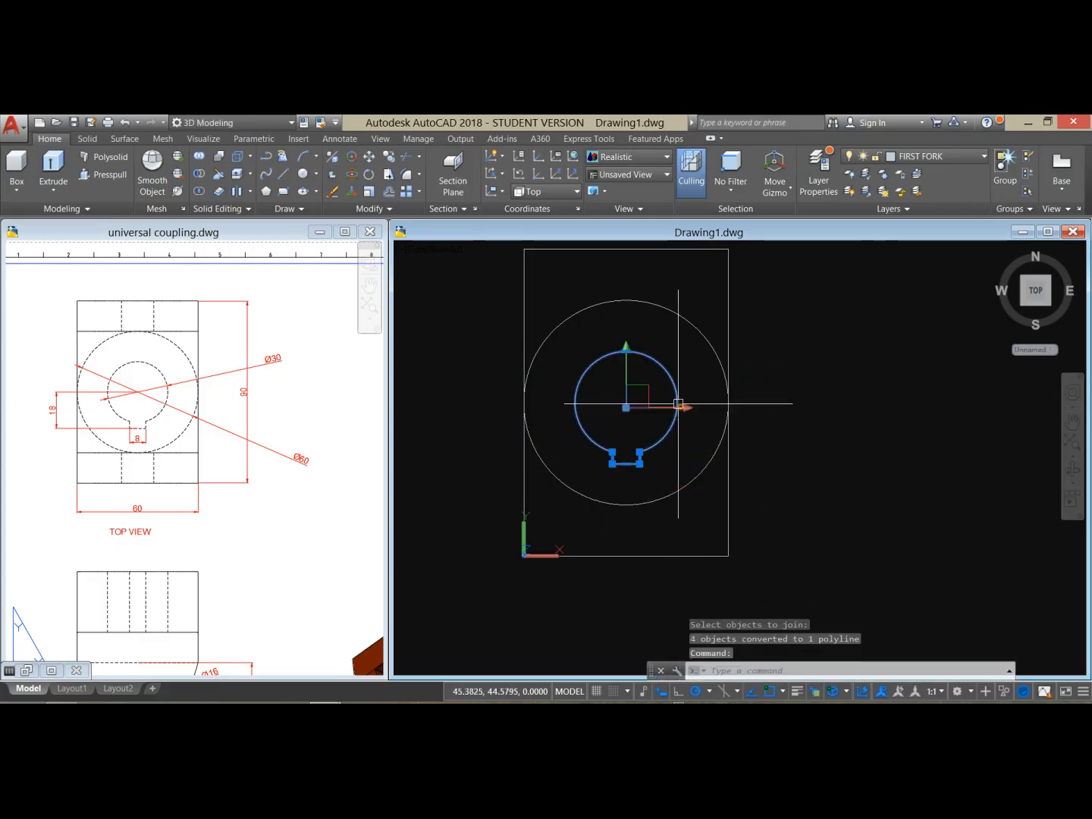
{"action": "key", "text": "Escape"}
{"action": "left_click", "coordinate": [776, 404]}
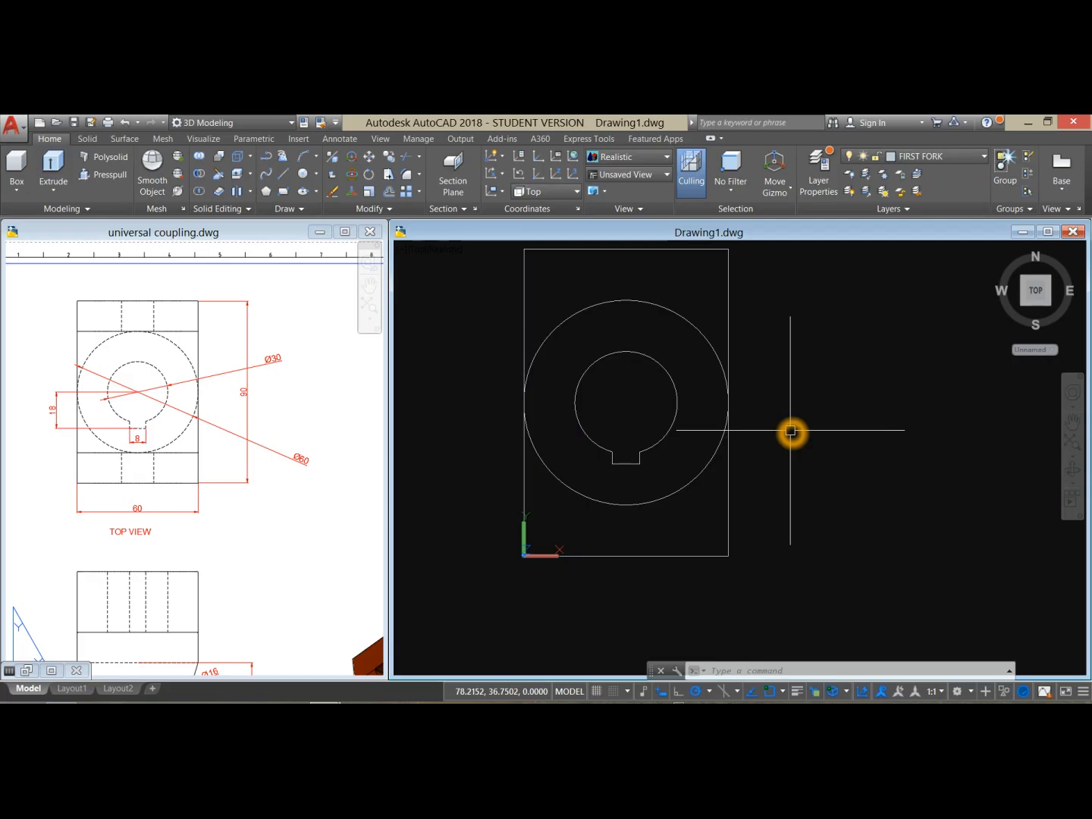
- Examine the first fork's front view in universal coupling.dwg for the base plate and boss heights
{"action": "scroll", "coordinate": [790, 430], "scroll_direction": "down", "scroll_amount": 1}
{"action": "mouse_move", "coordinate": [790, 431]}
{"action": "middle_mouse_down"}
{"action": "mouse_move", "coordinate": [639, 461]}
{"action": "mouse_move", "coordinate": [610, 447]}
{"action": "mouse_move", "coordinate": [671, 351]}
{"action": "middle_mouse_up"}
{"action": "key", "text": "Escape"}
{"action": "middle_click_drag", "start_coordinate": [556, 467], "coordinate": [721, 395], "text": "shift"}
{"action": "left_click", "coordinate": [464, 393]}
{"action": "left_click", "coordinate": [281, 516]}
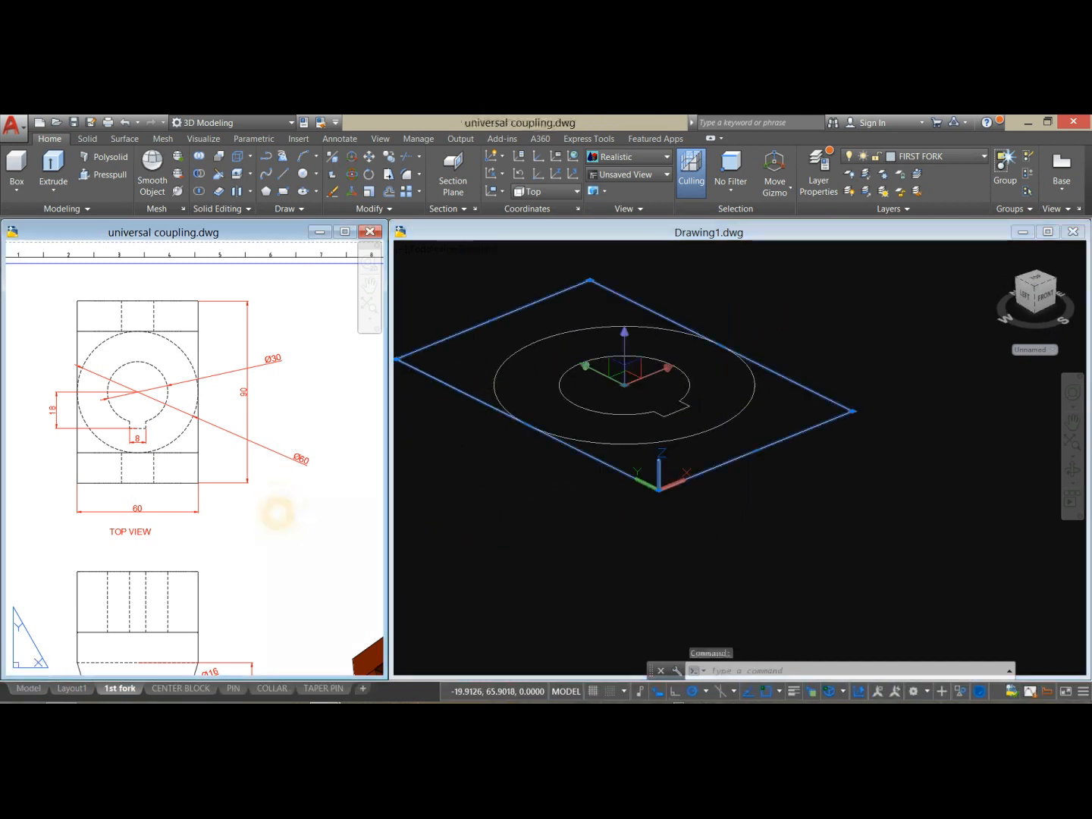
{"action": "scroll", "coordinate": [264, 505], "scroll_direction": "down", "scroll_amount": 4}
{"action": "middle_click_drag", "start_coordinate": [265, 505], "coordinate": [137, 454]}
{"action": "scroll", "coordinate": [198, 419], "scroll_direction": "up", "scroll_amount": 5}
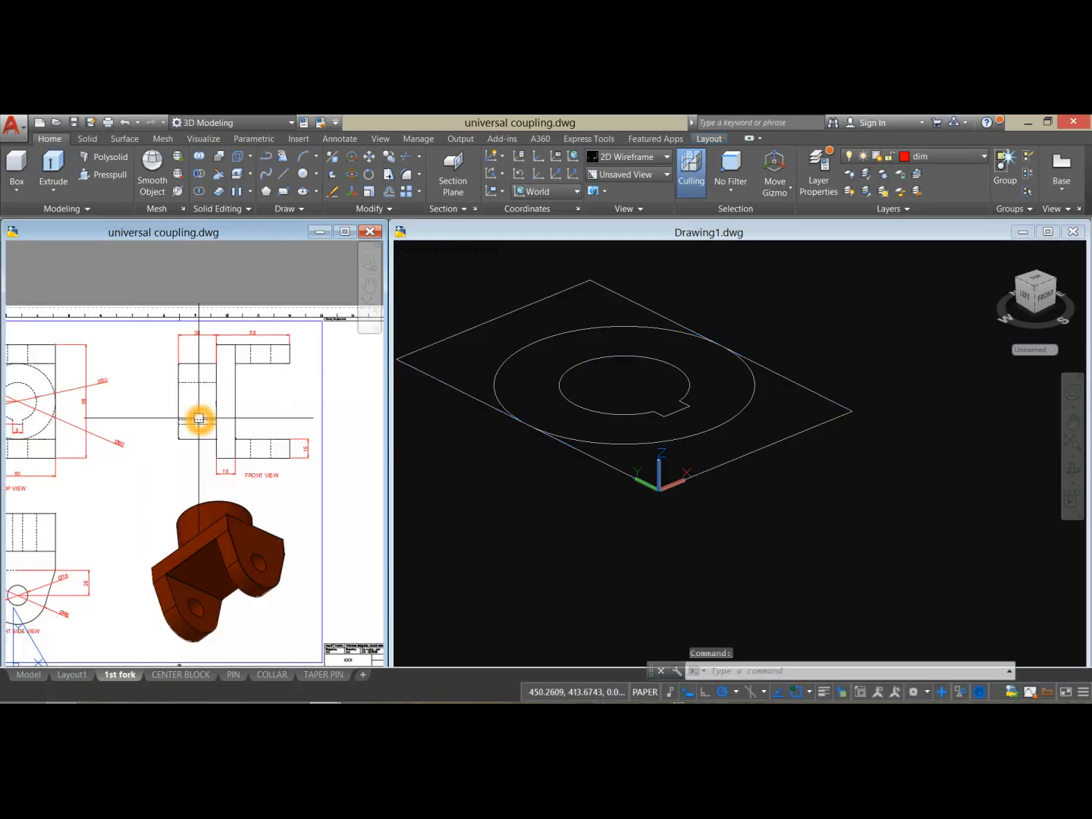
{"action": "middle_click_drag", "start_coordinate": [194, 420], "coordinate": [223, 430]}
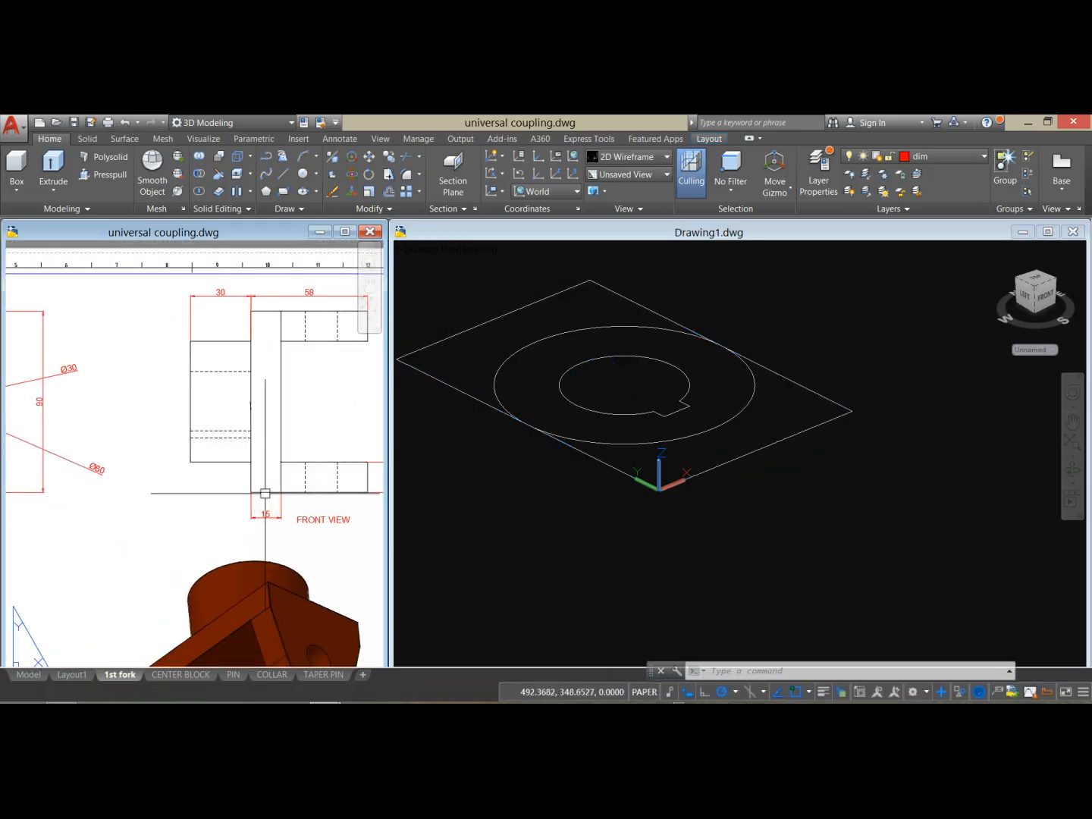
{"action": "scroll", "coordinate": [265, 494], "scroll_direction": "down", "scroll_amount": 2}
{"action": "scroll", "coordinate": [262, 489], "scroll_direction": "up", "scroll_amount": 2}
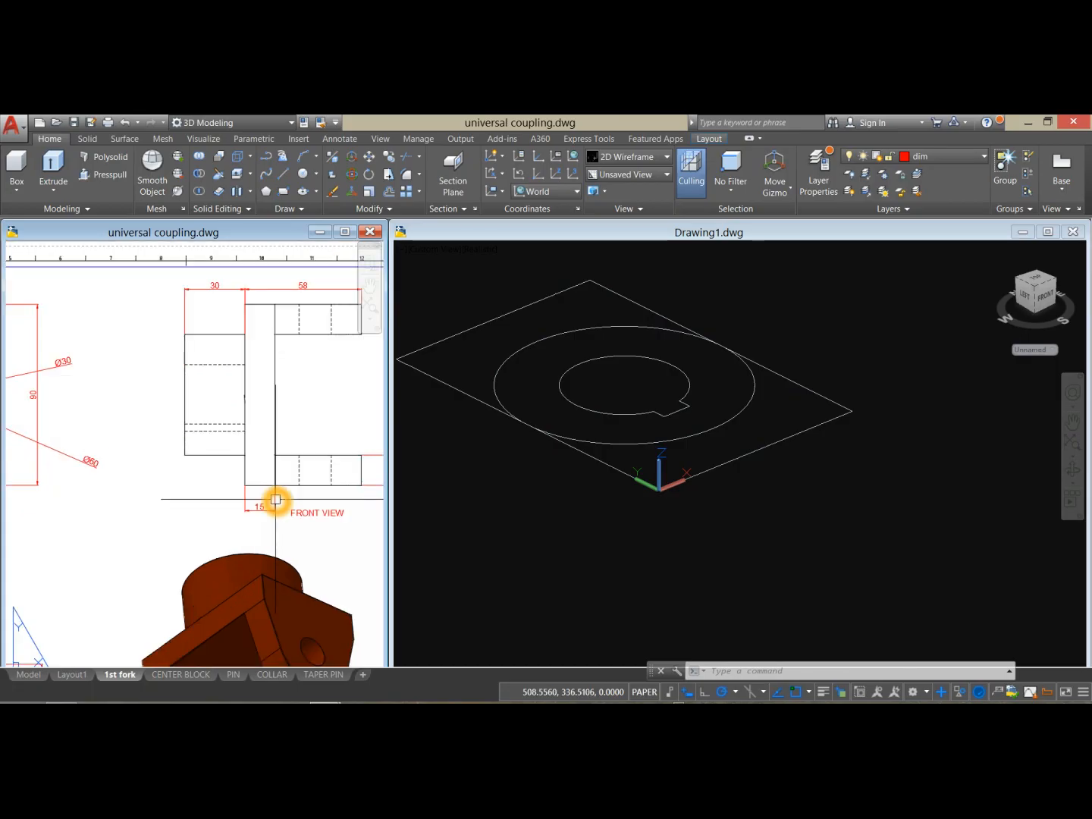
{"action": "scroll", "coordinate": [276, 500], "scroll_direction": "down", "scroll_amount": 2}
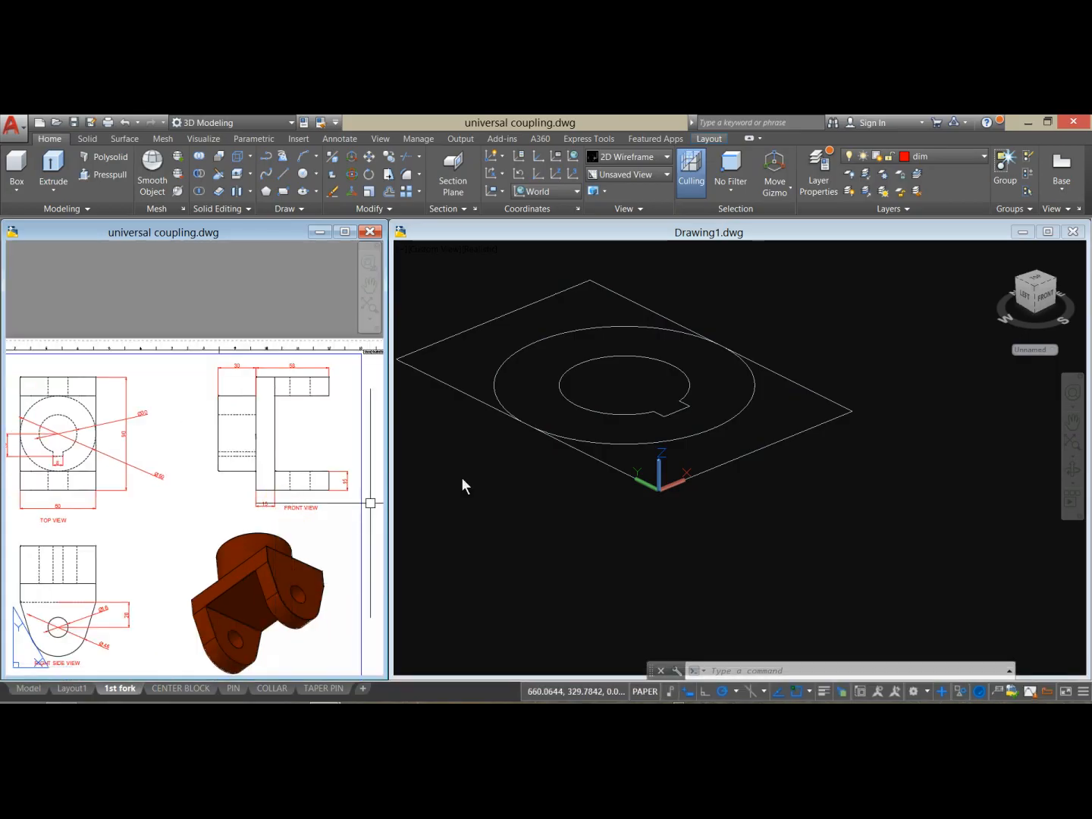
- Extrude the base rectangle in Drawing1.dwg 15 units downward
{"action": "left_click", "coordinate": [488, 501]}
{"action": "left_click", "coordinate": [461, 387]}
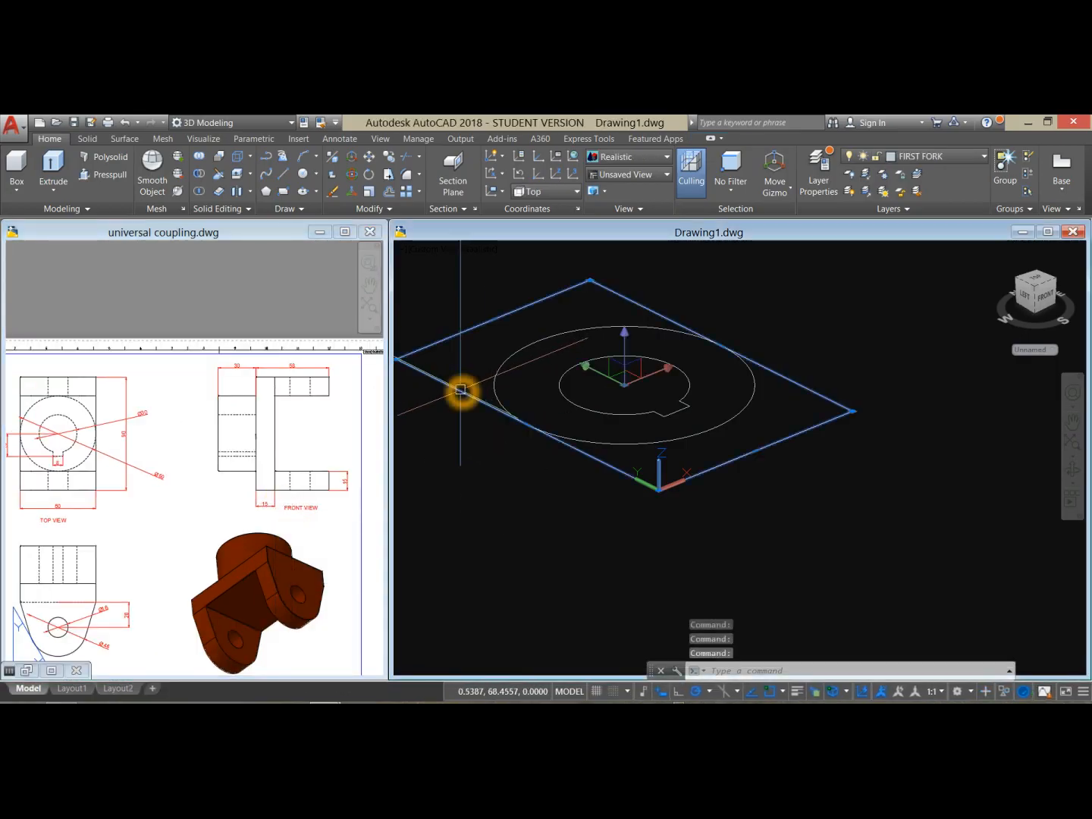
{"action": "left_click", "coordinate": [52, 163]}
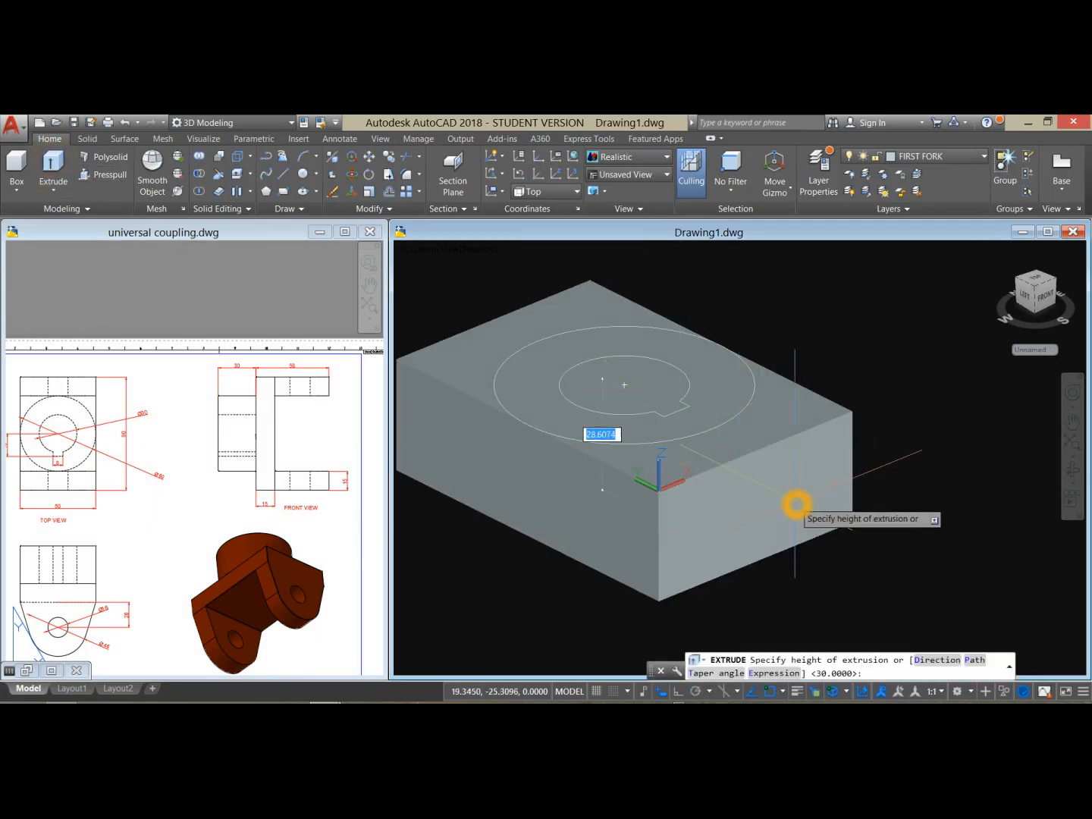
{"action": "type", "text": "1"}
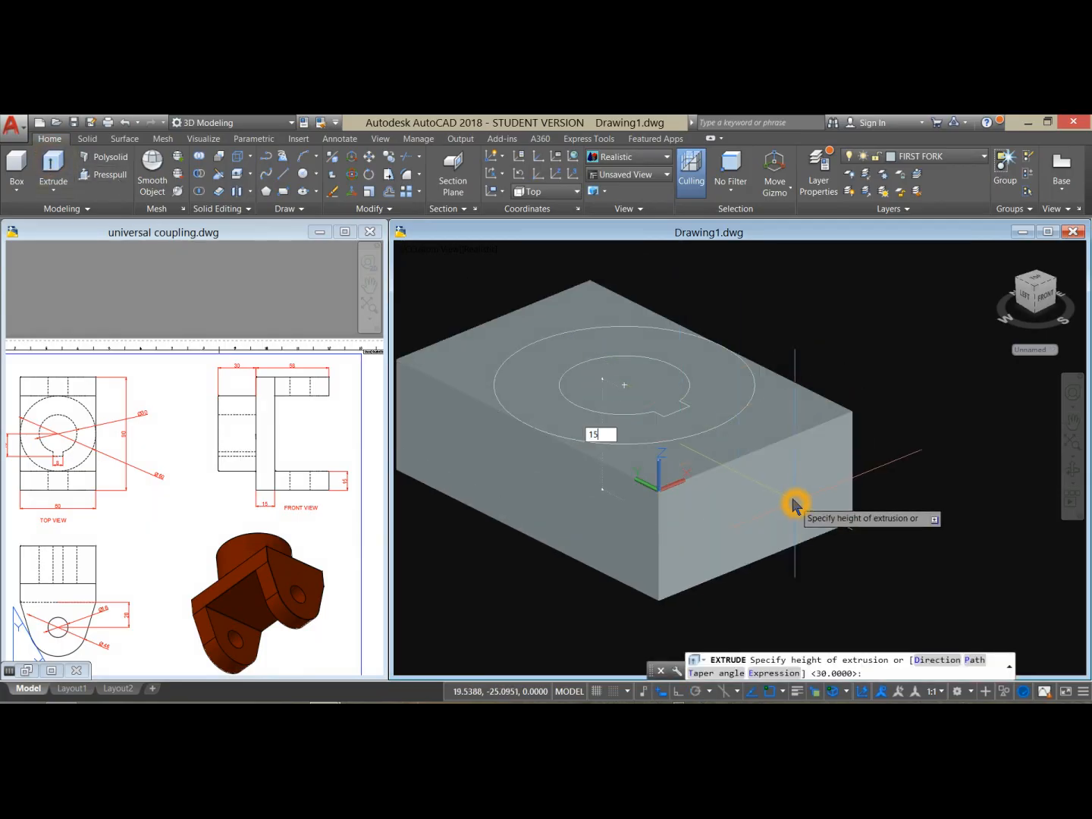
{"action": "type", "text": "5"}
{"action": "key", "text": "Return"}
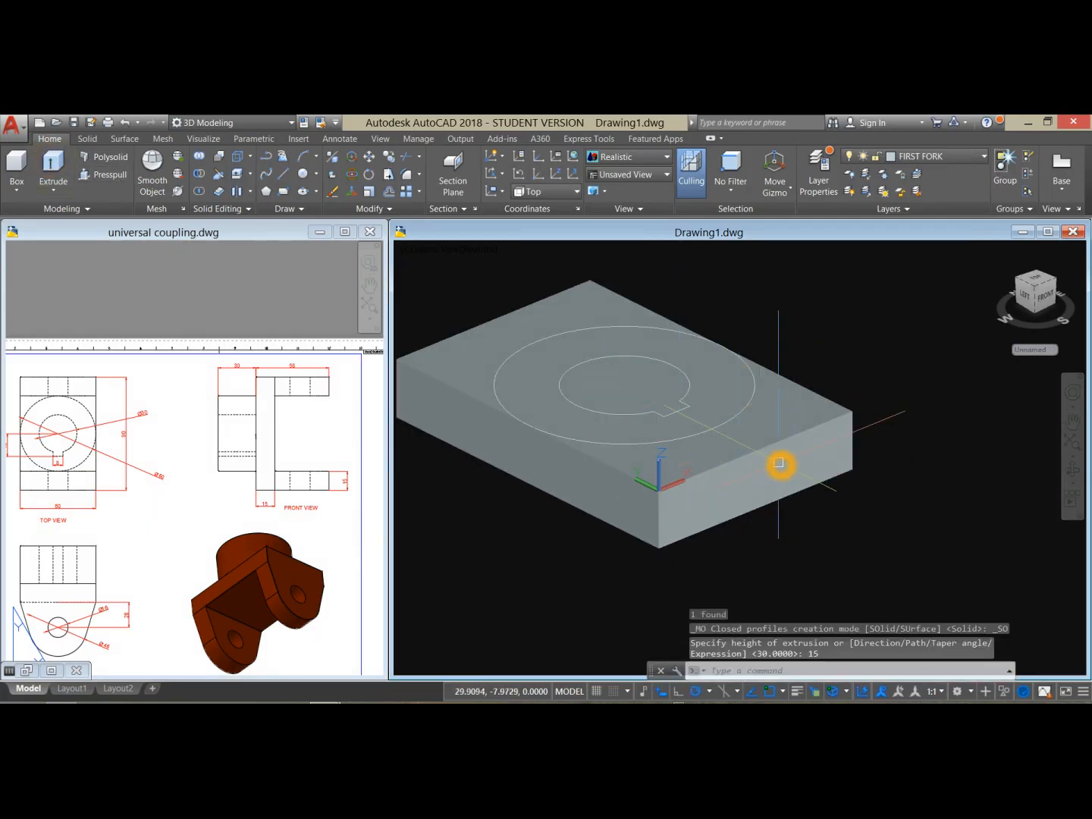
- Change the visual style of the model to Wireframe
{"action": "left_click", "coordinate": [433, 252]}
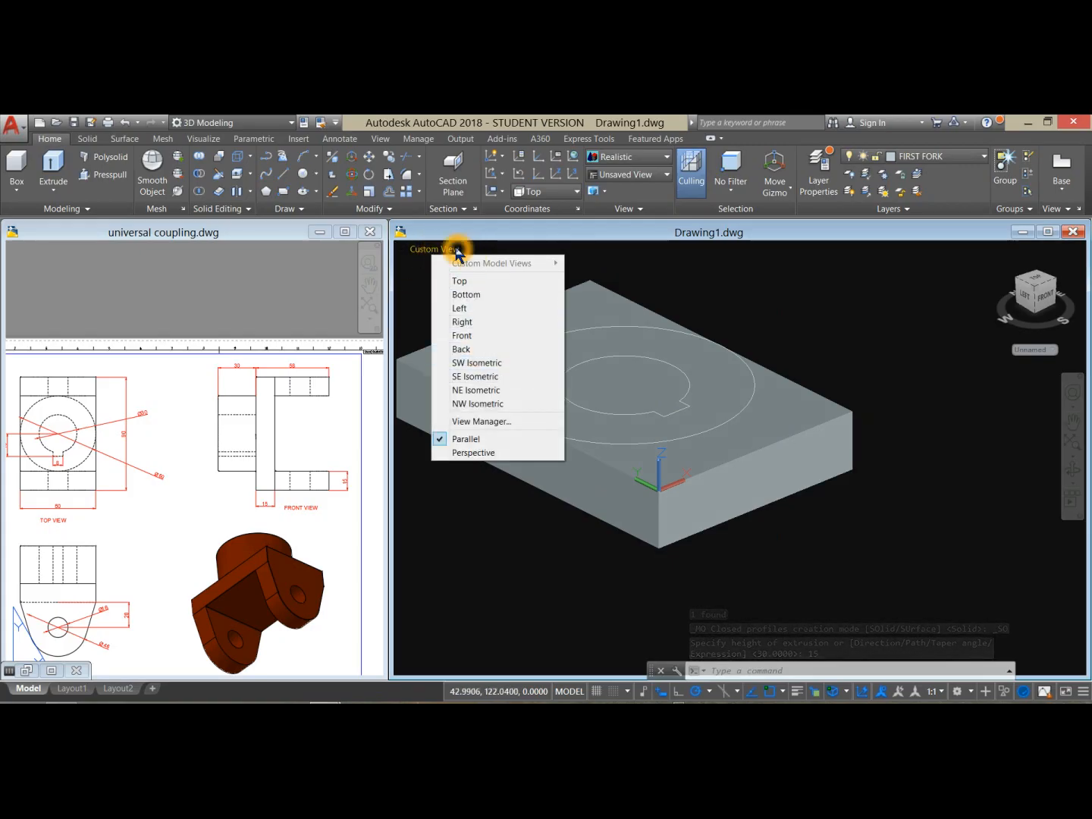
{"action": "left_click", "coordinate": [466, 256]}
{"action": "left_click", "coordinate": [476, 250]}
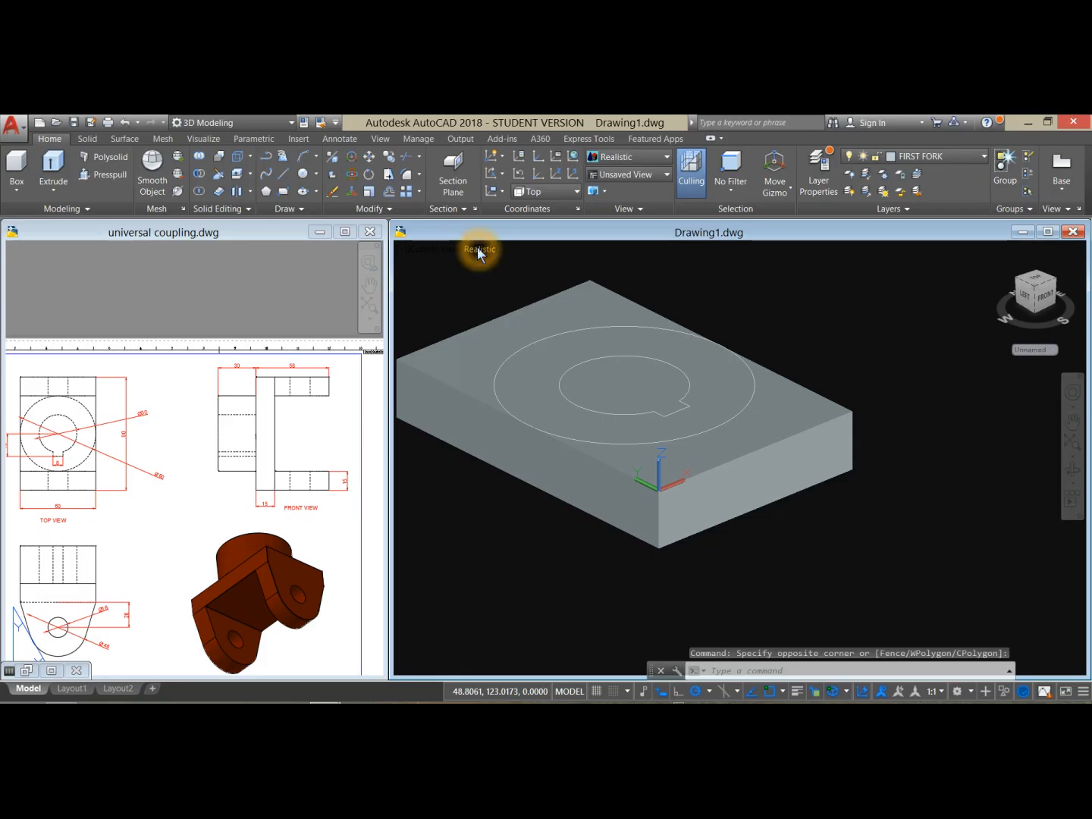
{"action": "left_click", "coordinate": [522, 390]}
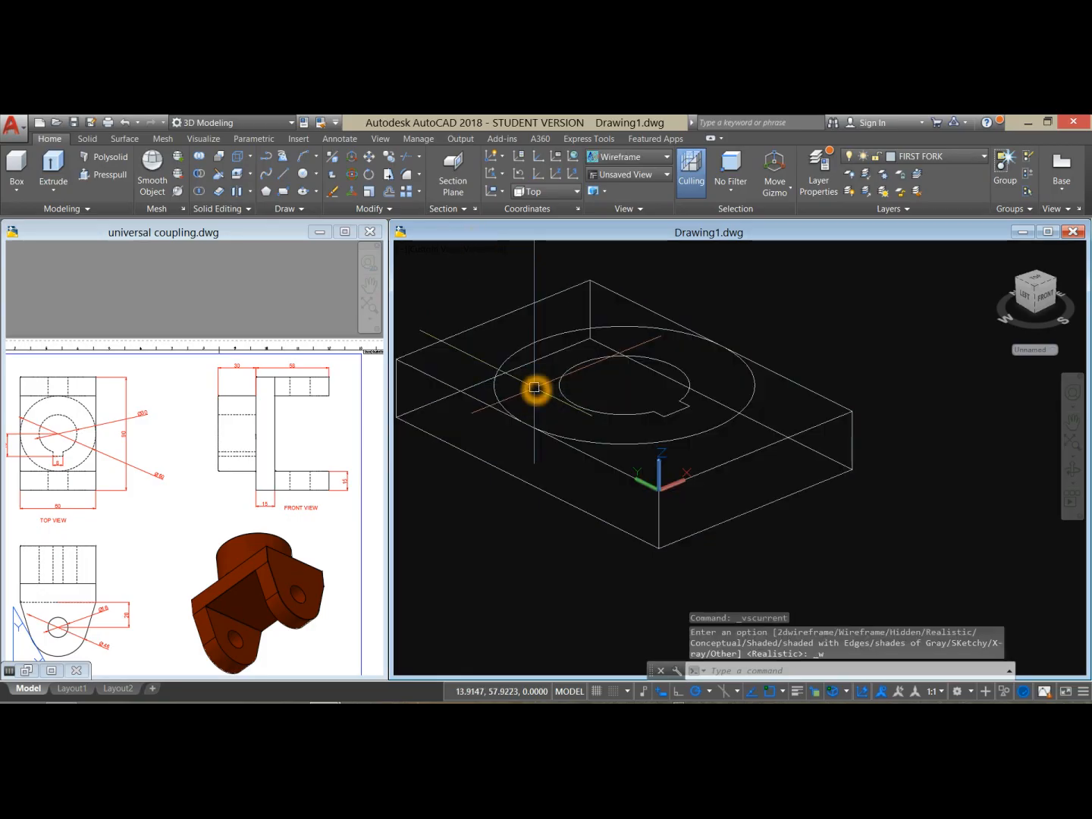
- Extrude the 60-diameter circle and the keyed bore profile together 30 units upward from the base plate
{"action": "scroll", "coordinate": [670, 477], "scroll_direction": "down", "scroll_amount": 3}
{"action": "middle_click_drag", "start_coordinate": [671, 478], "coordinate": [671, 442]}
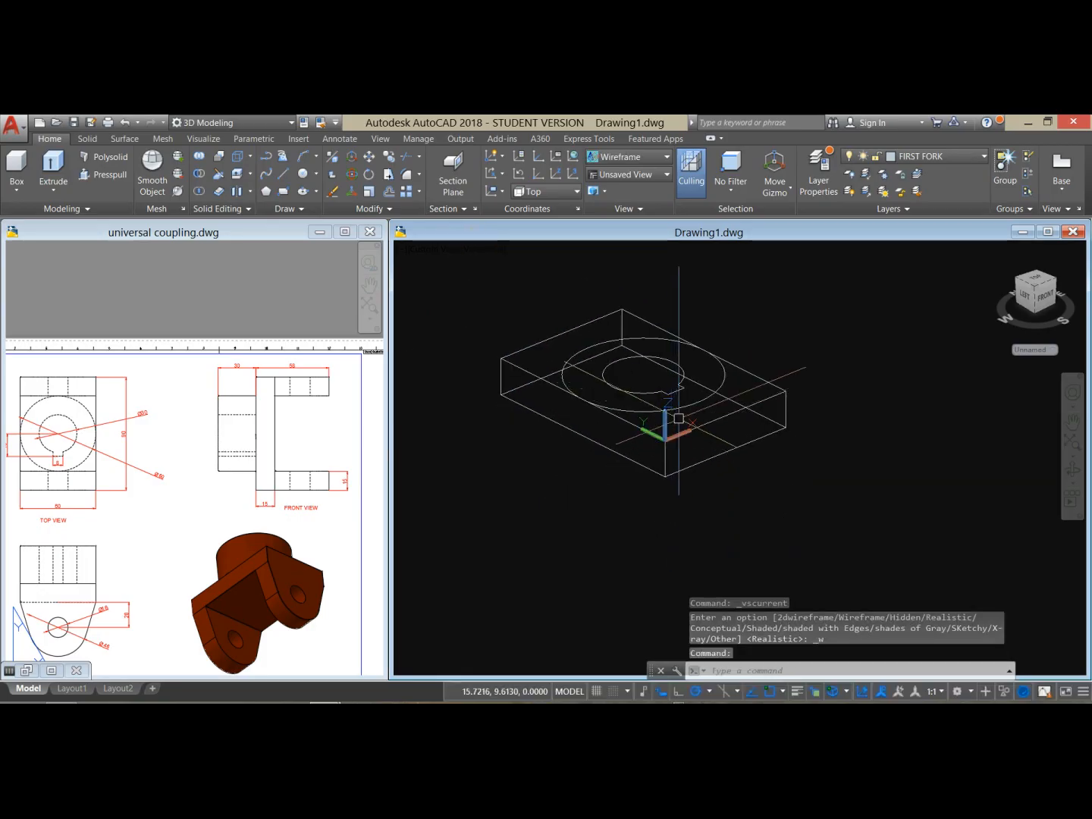
{"action": "left_click", "coordinate": [705, 397]}
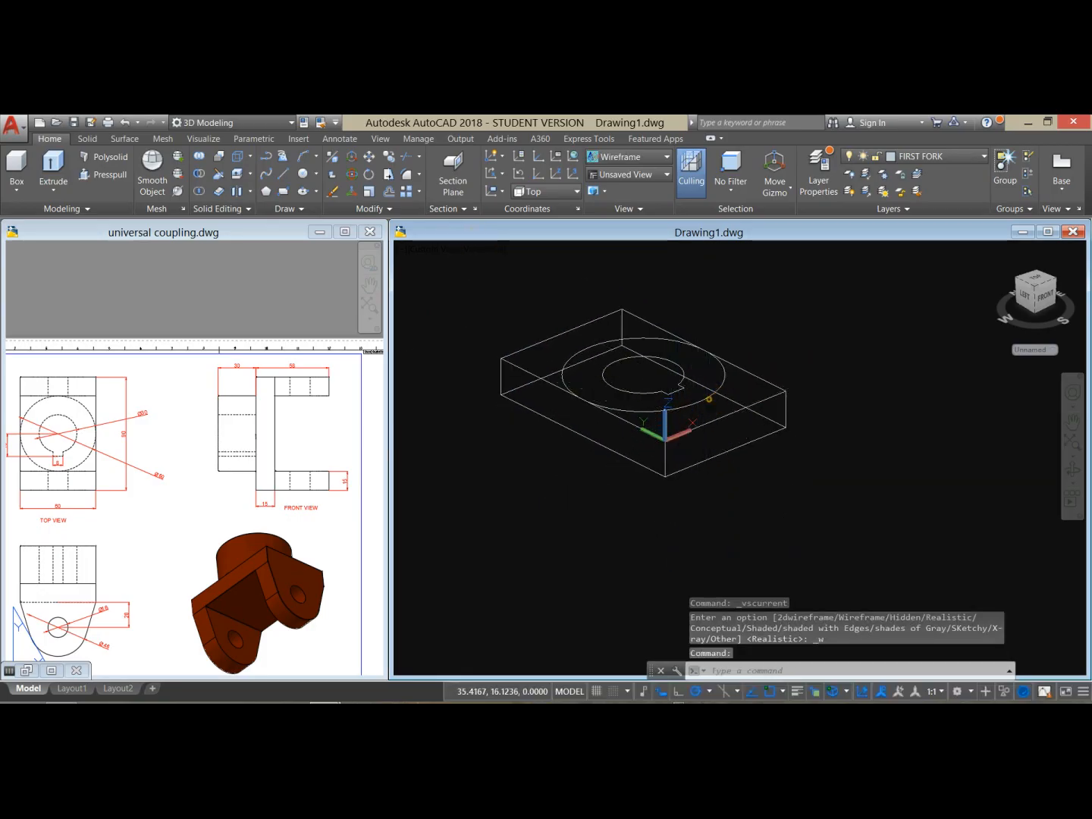
{"action": "left_click", "coordinate": [641, 392]}
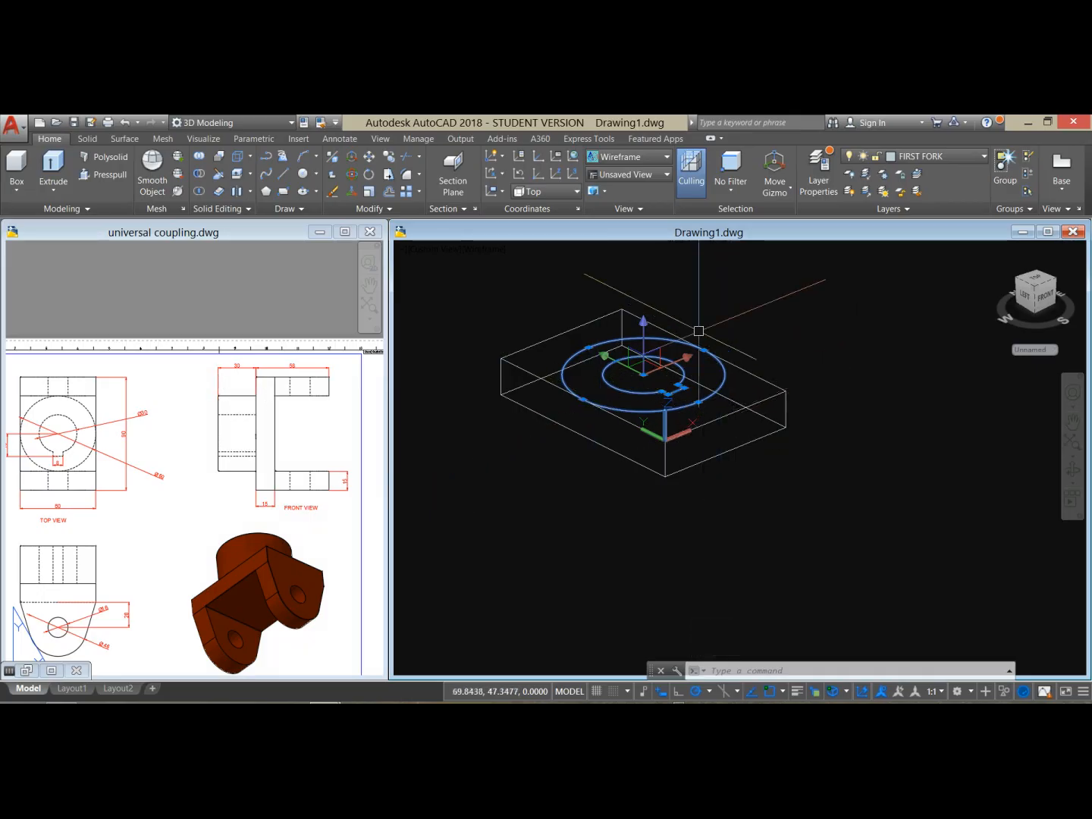
{"action": "left_click", "coordinate": [52, 171]}
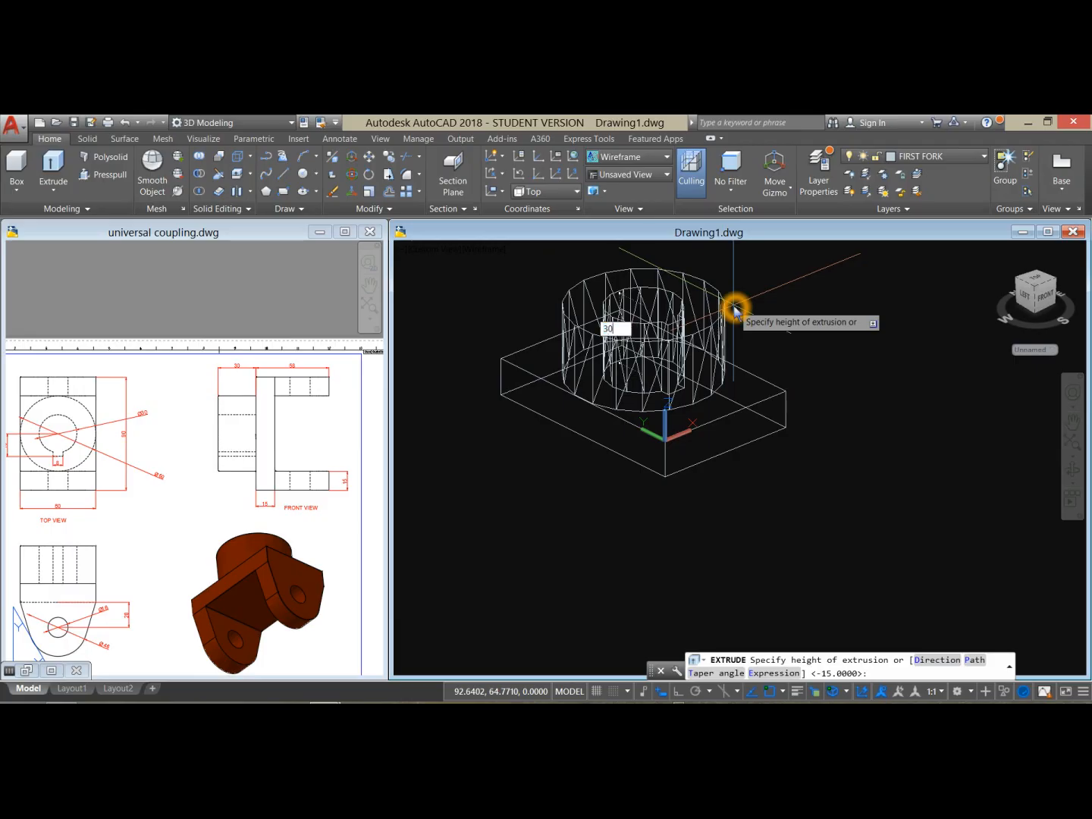
{"action": "type", "text": "30"}
{"action": "key", "text": "Return"}
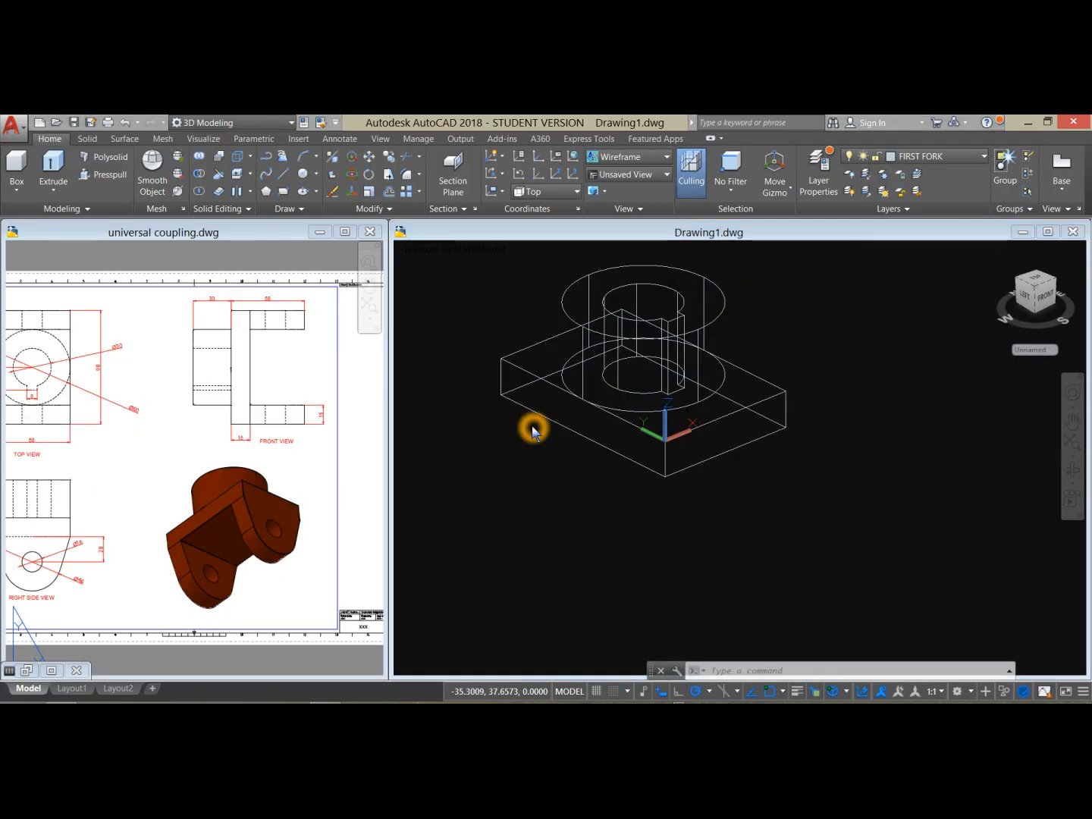
- Change the visual style of the model to Shaded with edges
{"action": "left_click", "coordinate": [488, 251]}
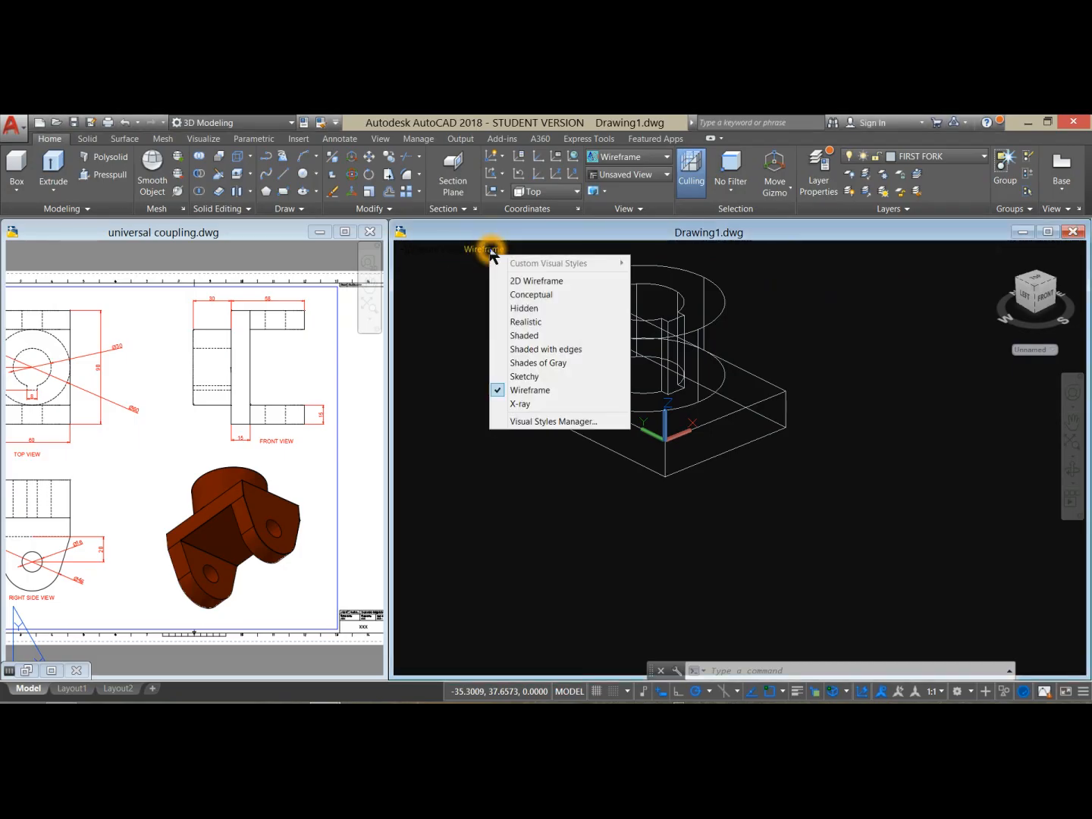
{"action": "left_click", "coordinate": [556, 351]}
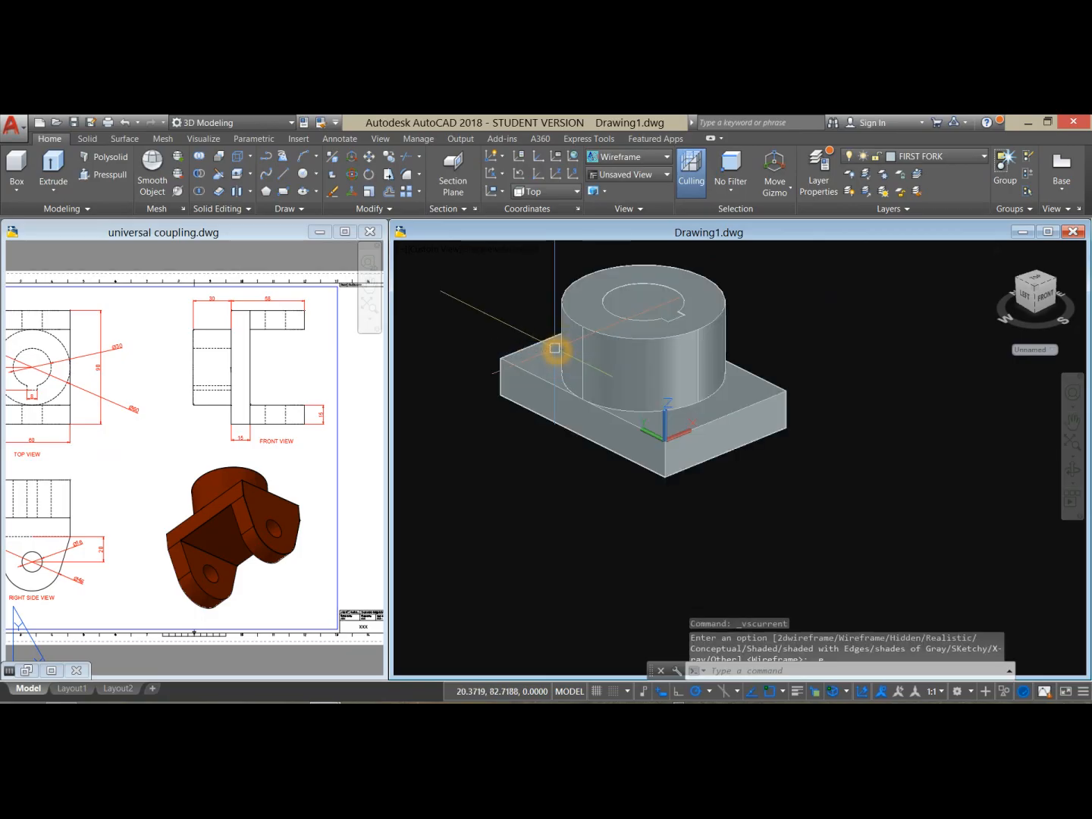
{"action": "left_click", "coordinate": [627, 296]}
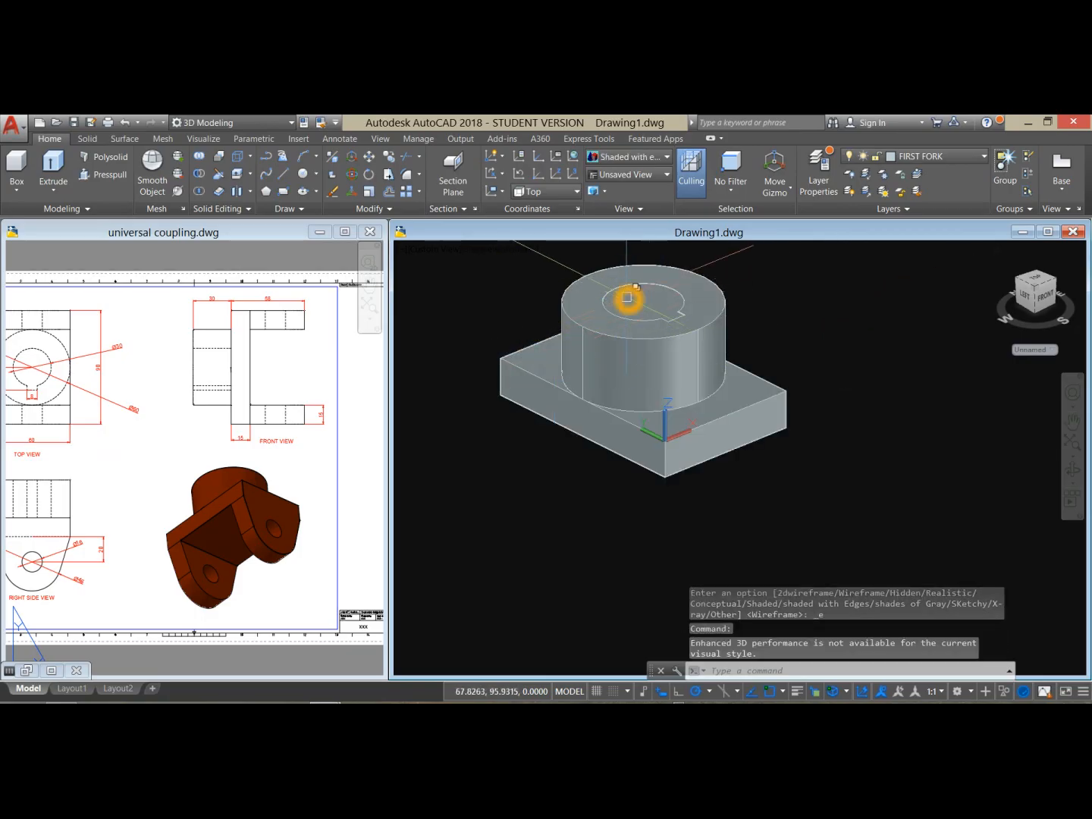
- Subtract the keyed bore solid from the 60-diameter cylinder
{"action": "left_click", "coordinate": [202, 173]}
{"action": "left_click", "coordinate": [719, 319]}
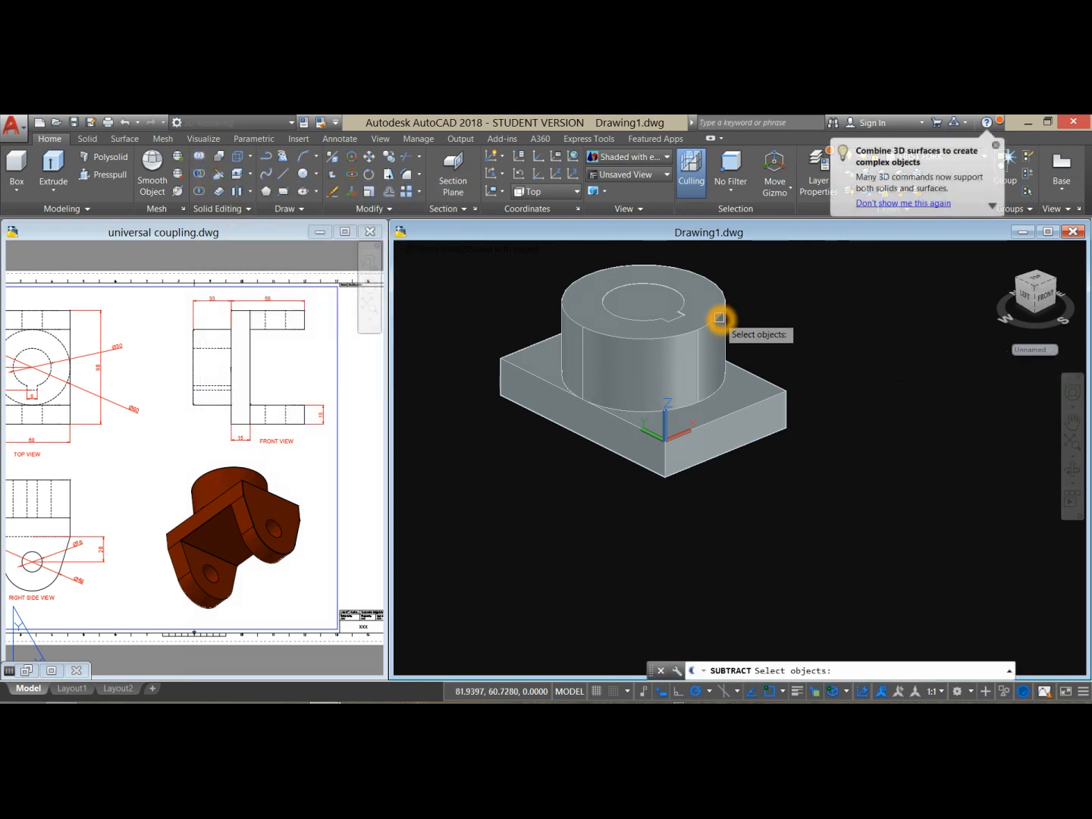
{"action": "key", "text": "Return"}
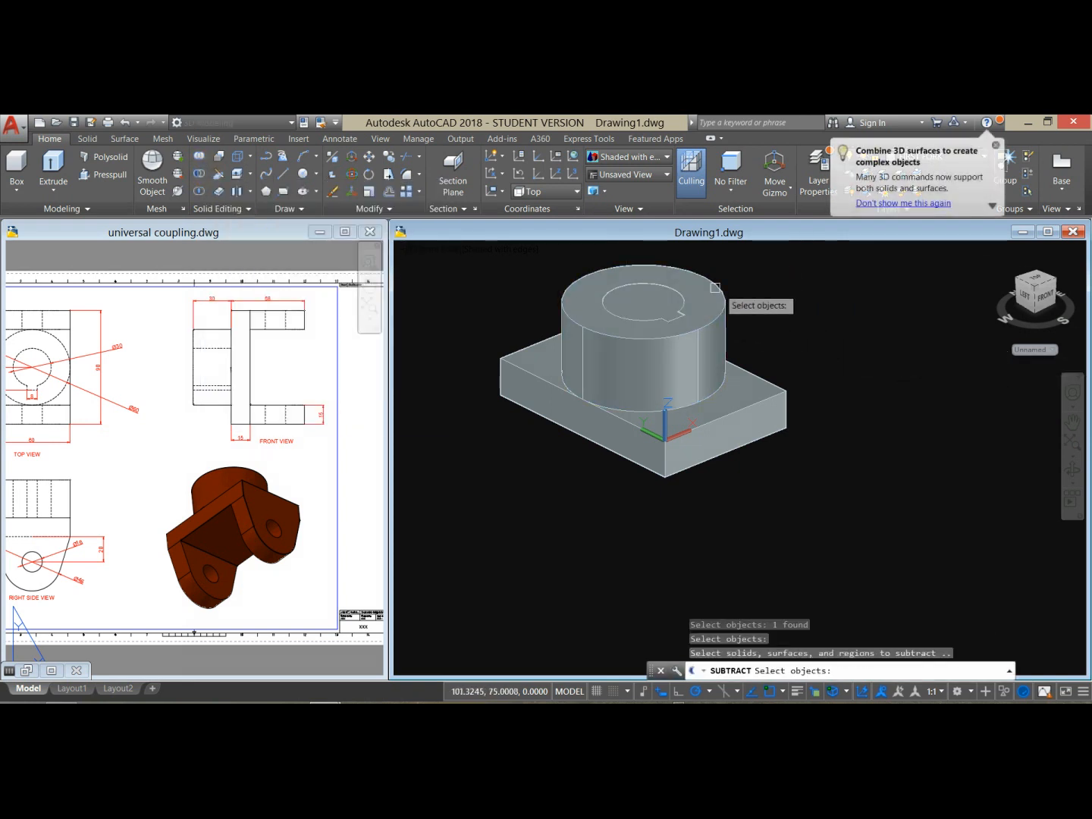
{"action": "left_click", "coordinate": [658, 297]}
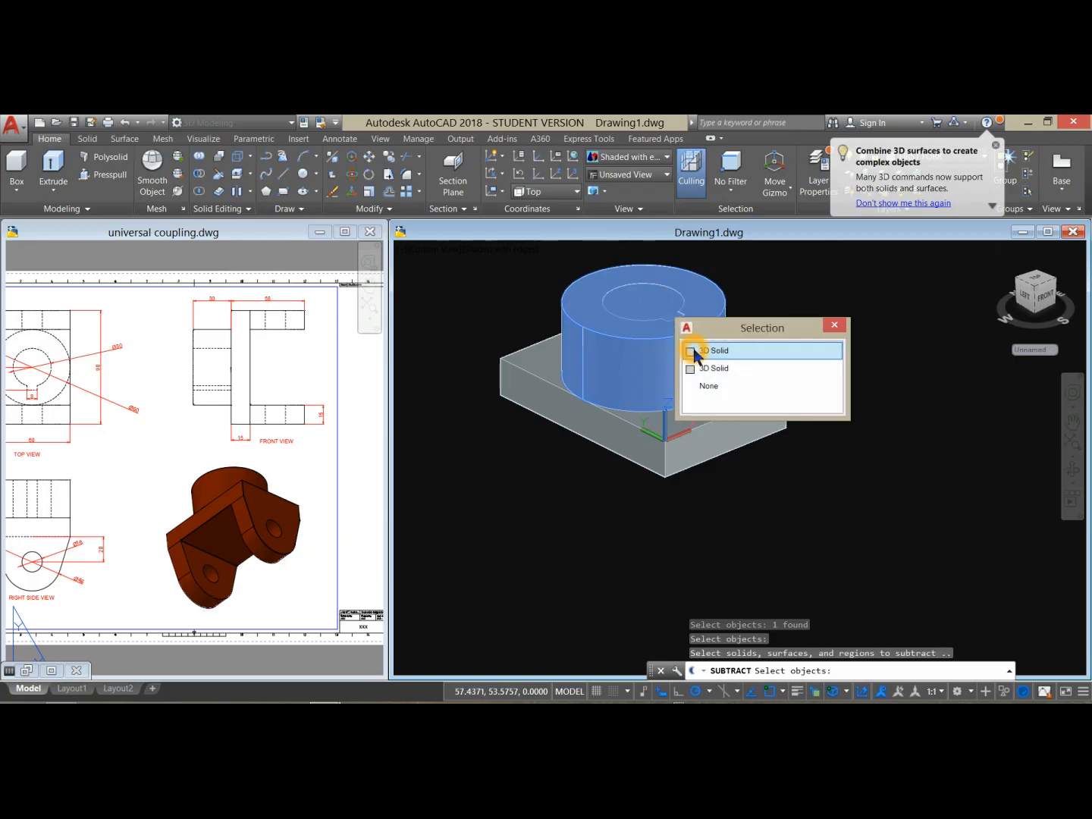
{"action": "left_click", "coordinate": [716, 371]}
{"action": "key", "text": "Return"}
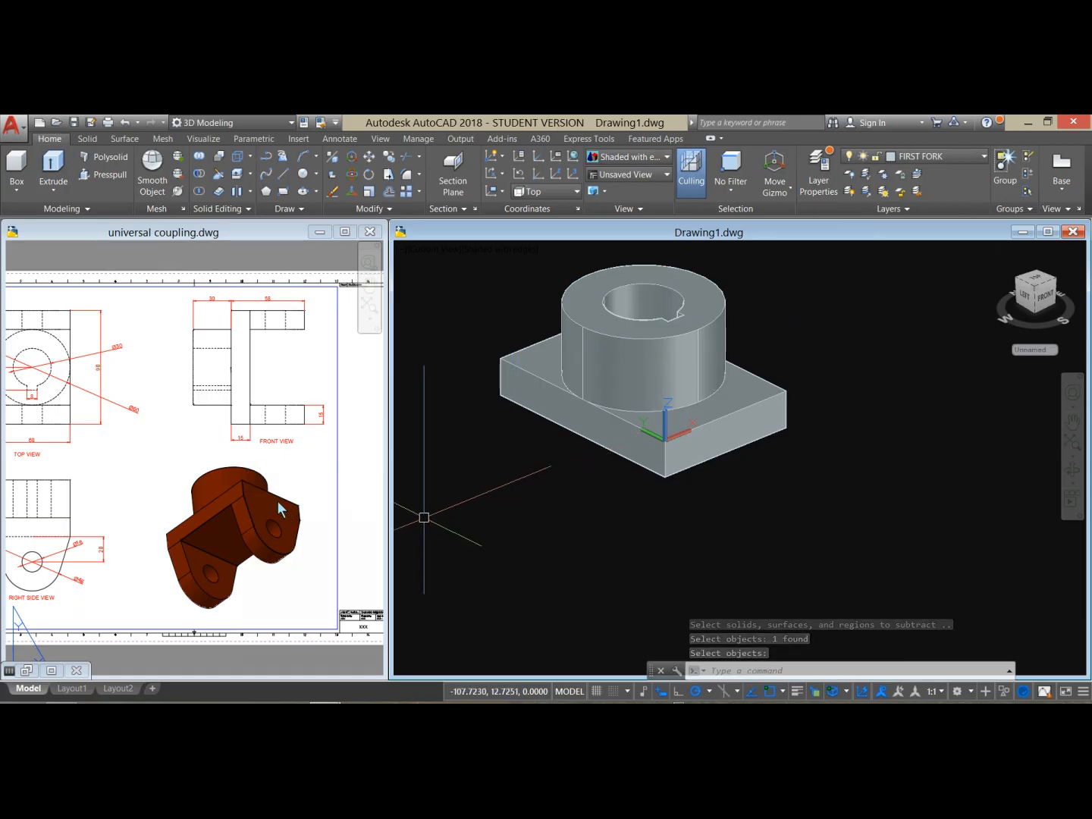
- Examine the first fork's right side view in universal coupling.dwg for the arm's shape, hole and dimensions
{"action": "left_click", "coordinate": [140, 500]}
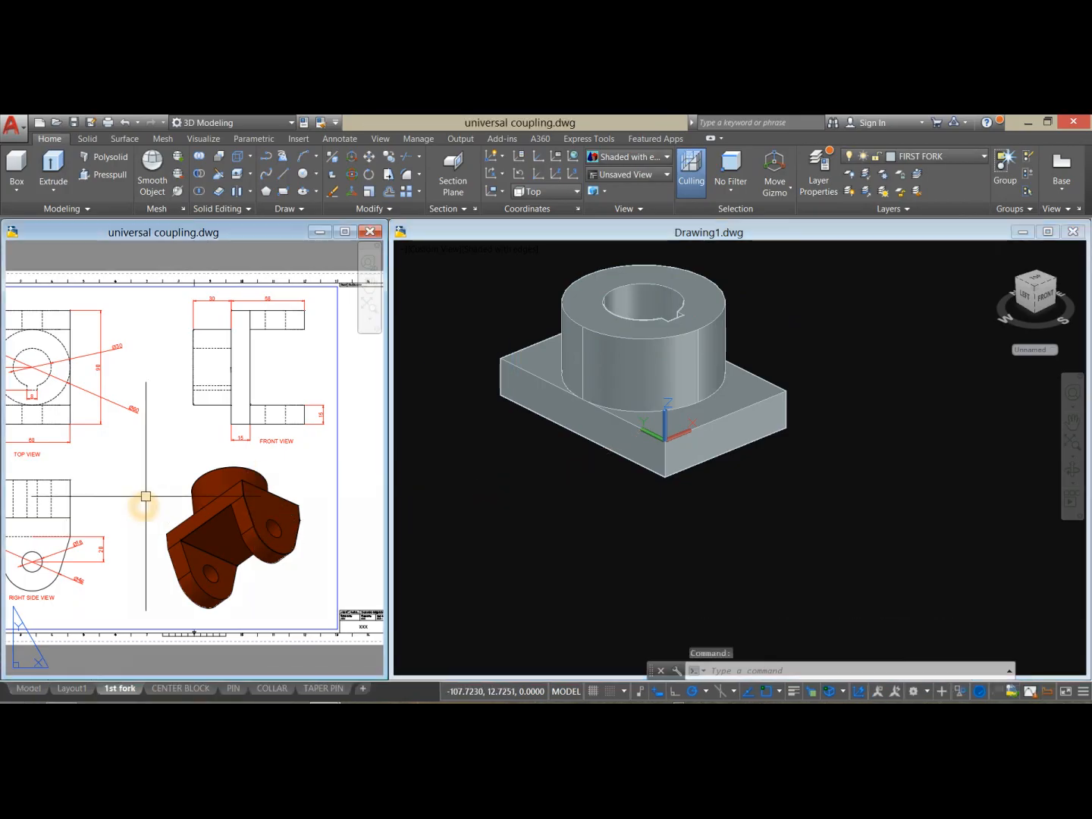
{"action": "scroll", "coordinate": [140, 486], "scroll_direction": "up", "scroll_amount": 5}
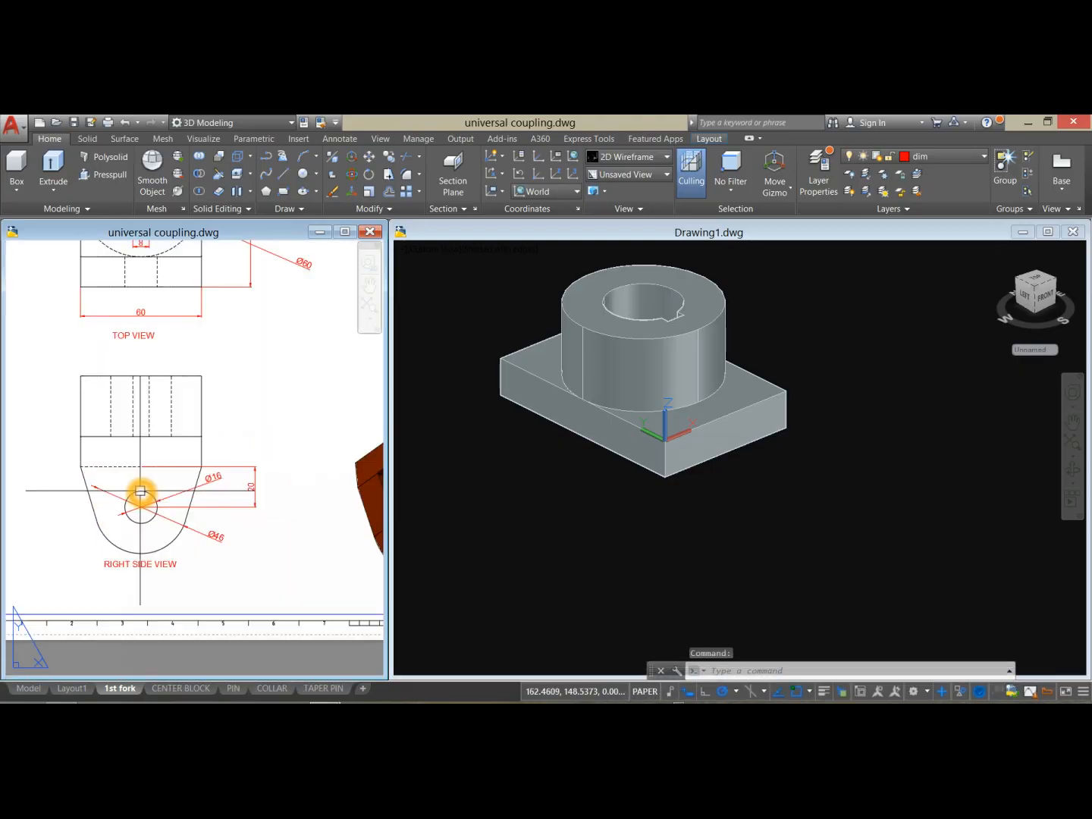
{"action": "left_click", "coordinate": [140, 468]}
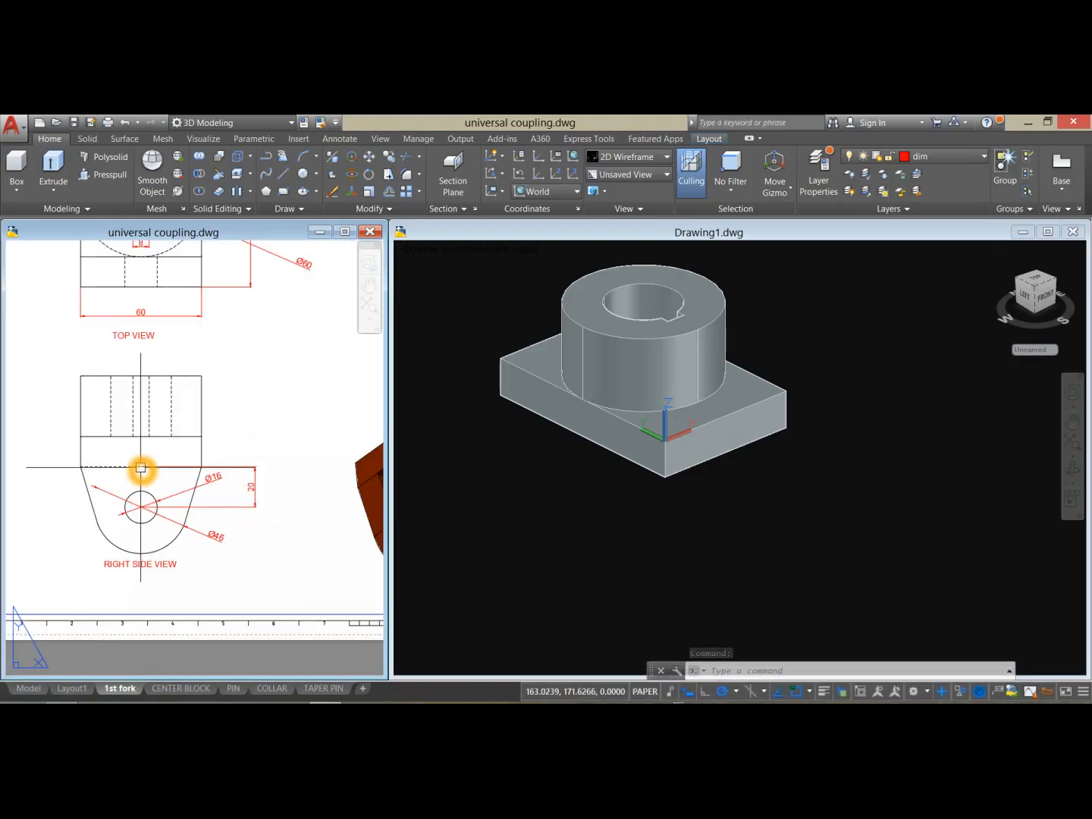
{"action": "left_click", "coordinate": [728, 494]}
{"action": "left_click", "coordinate": [289, 423]}
{"action": "scroll", "coordinate": [288, 423], "scroll_direction": "down", "scroll_amount": 1}
{"action": "middle_click_drag", "start_coordinate": [288, 423], "coordinate": [198, 445]}
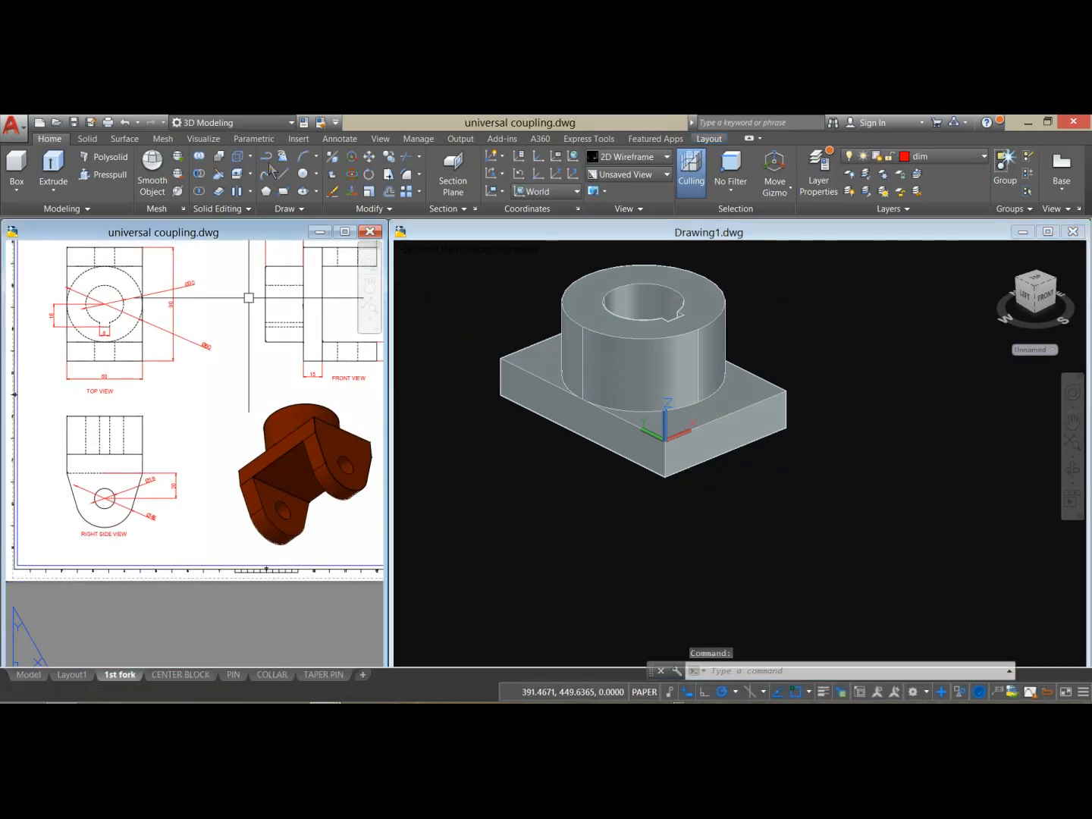
- Draw a vertical line 20 units downward from the midpoint of the lower edge of the base plate's 60-wide end face
{"action": "left_click", "coordinate": [283, 175]}
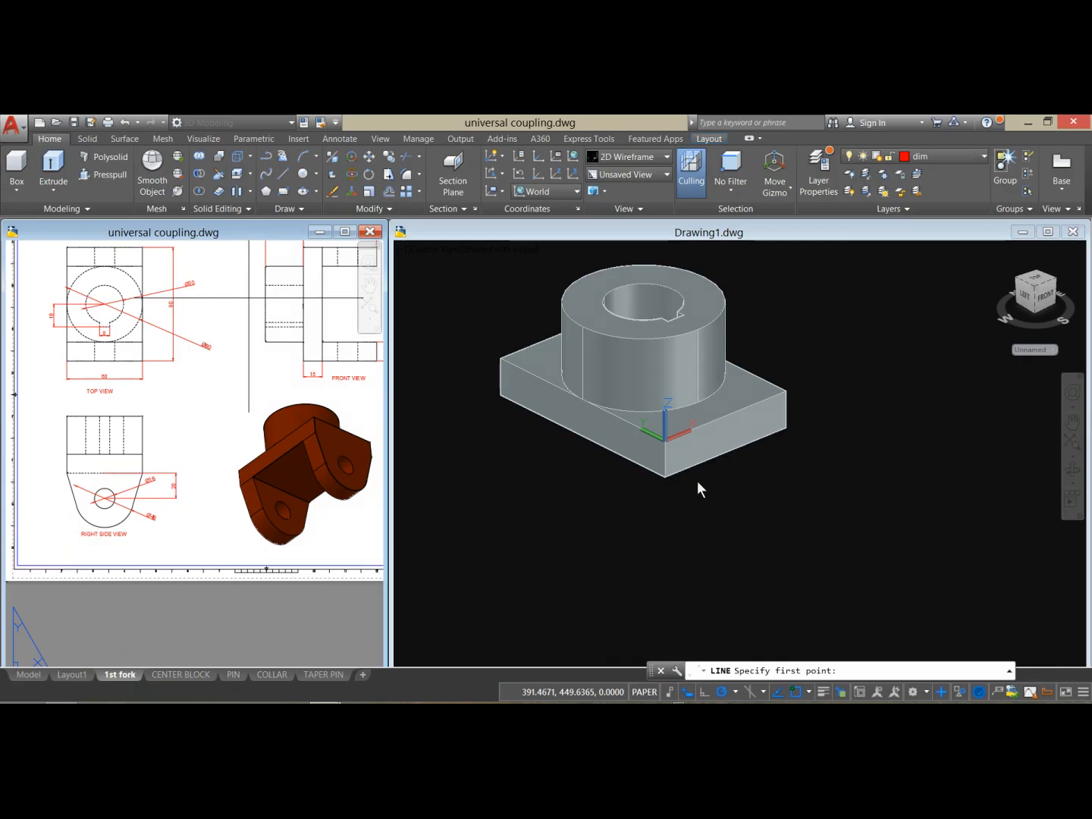
{"action": "left_click", "coordinate": [497, 352]}
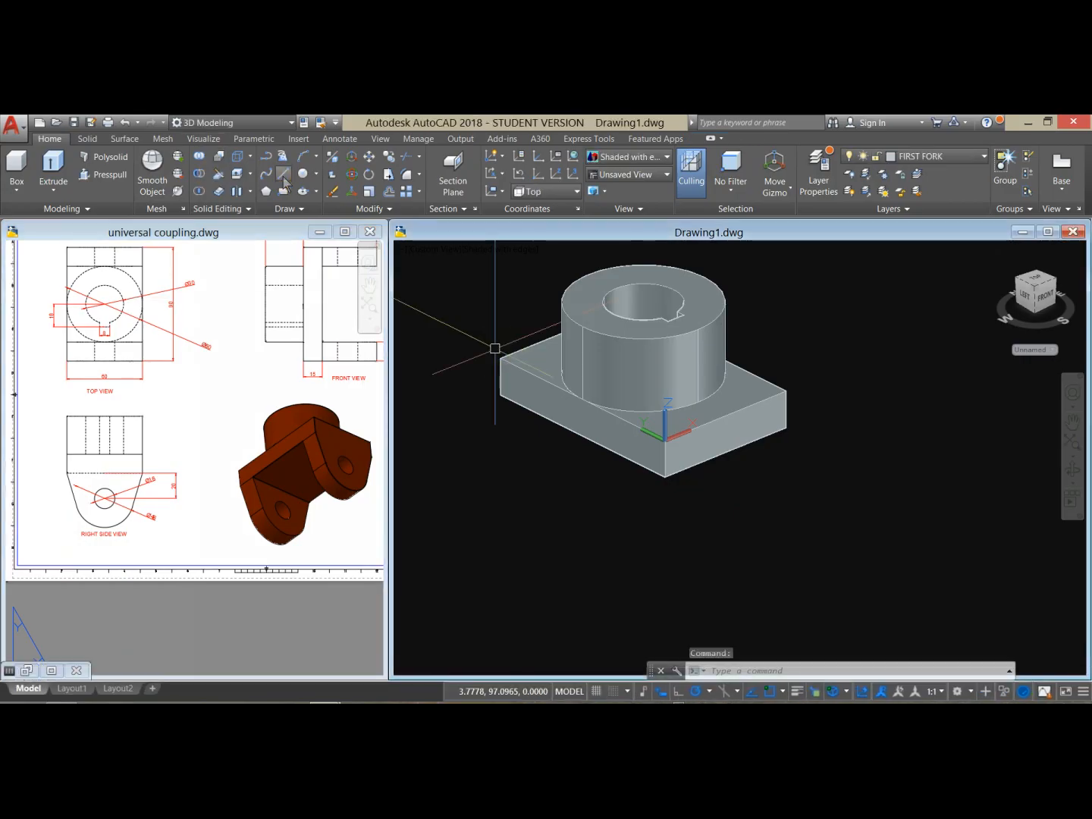
{"action": "left_click", "coordinate": [283, 176]}
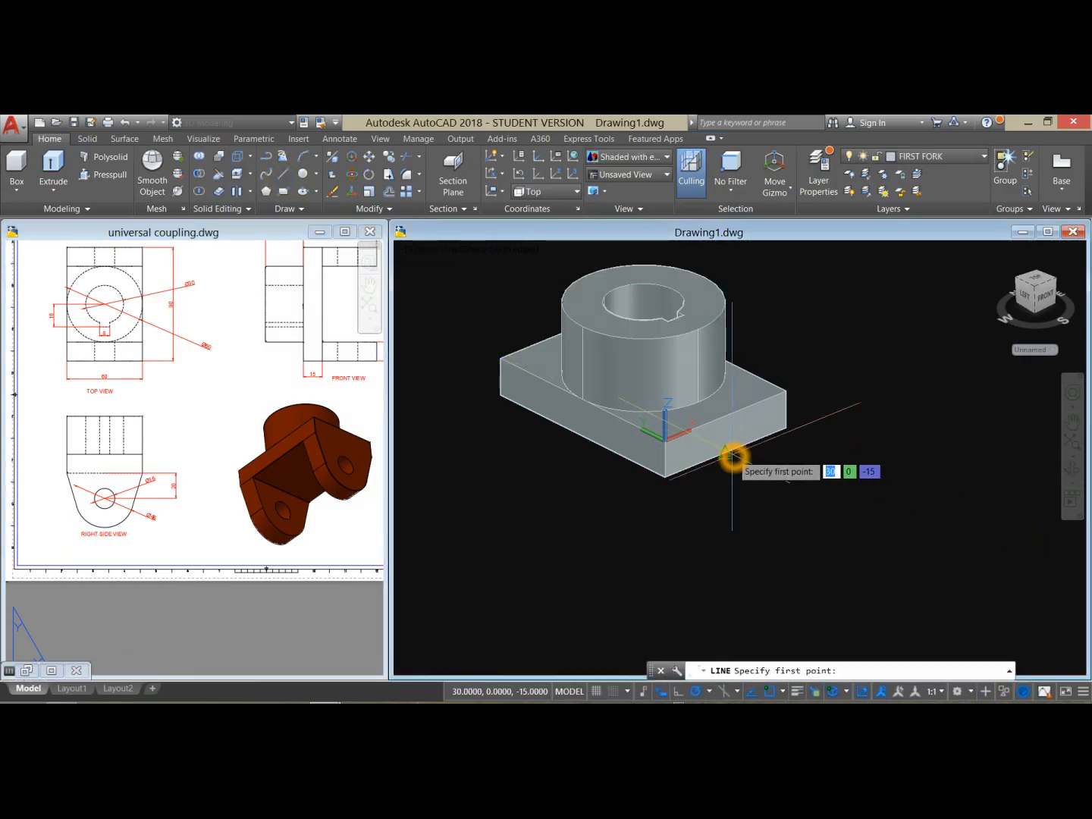
{"action": "left_click", "coordinate": [725, 453]}
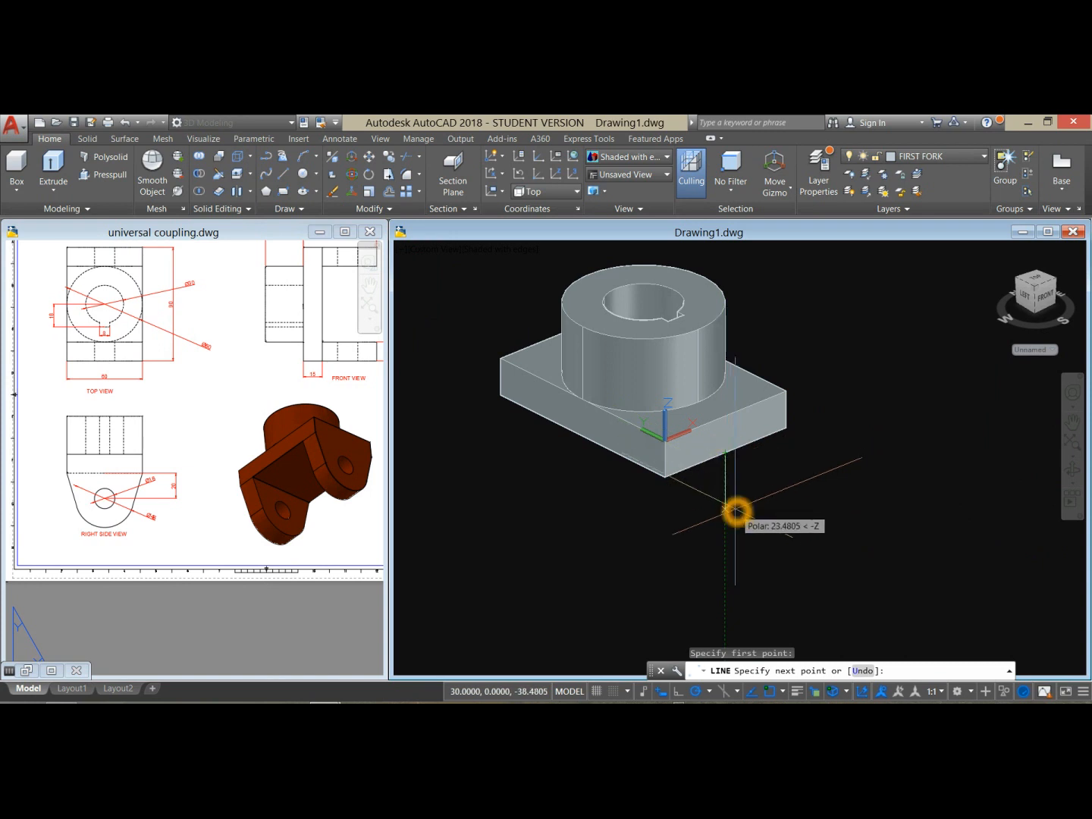
{"action": "type", "text": "20"}
{"action": "key", "text": "Return"}
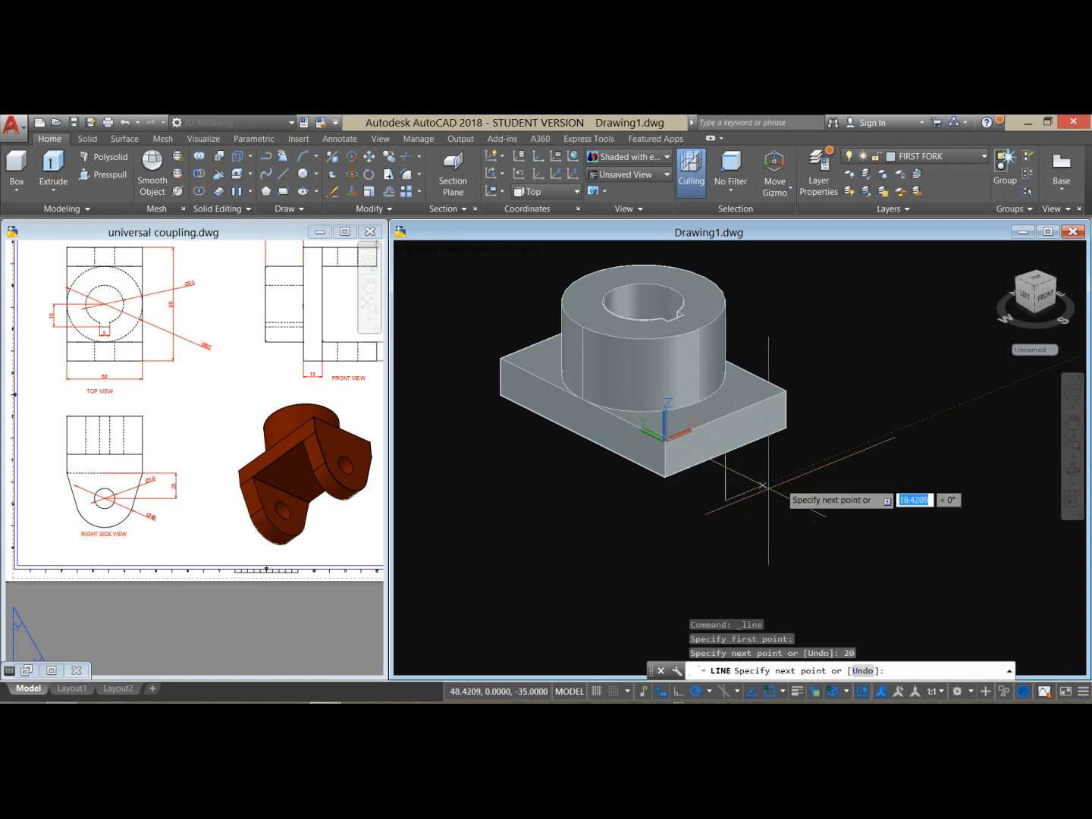
{"action": "right_click", "coordinate": [787, 478]}
{"action": "left_click", "coordinate": [808, 487]}
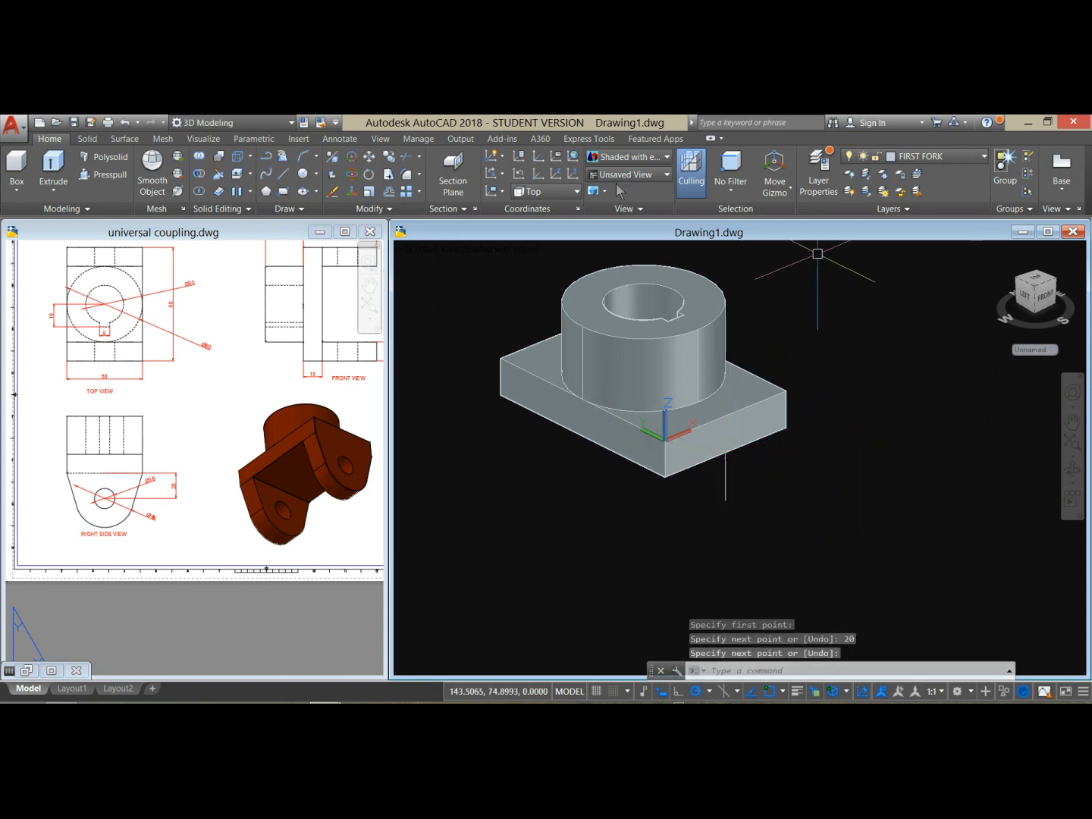
- Reorient the UCS by its Z axis along the base plate's length, making the XY plane parallel to the 60-wide end face
{"action": "left_click", "coordinate": [560, 176]}
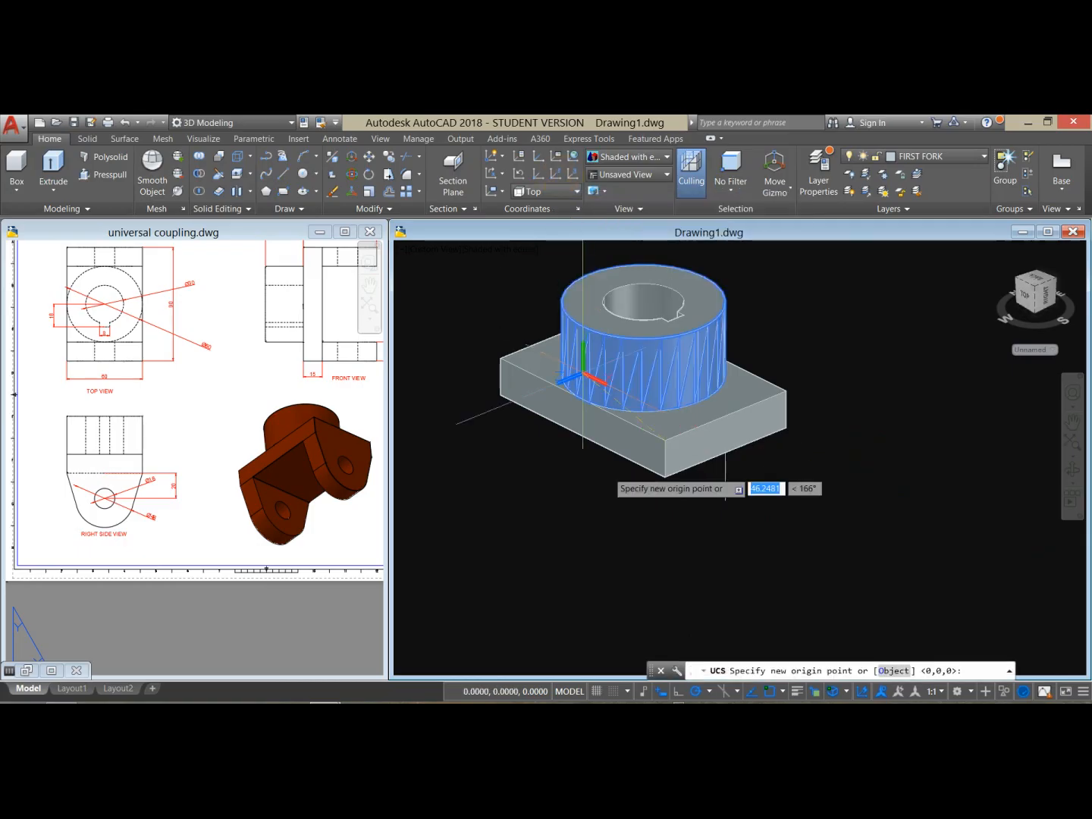
{"action": "left_click", "coordinate": [605, 511]}
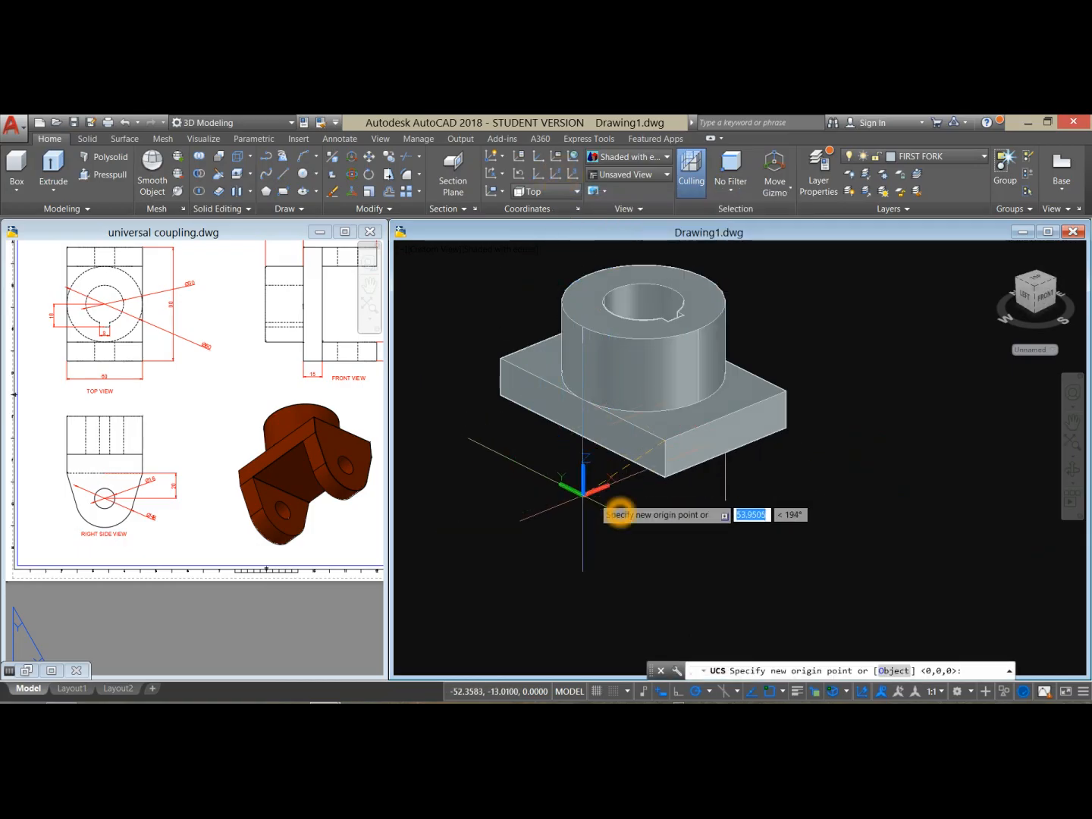
{"action": "left_click", "coordinate": [678, 551]}
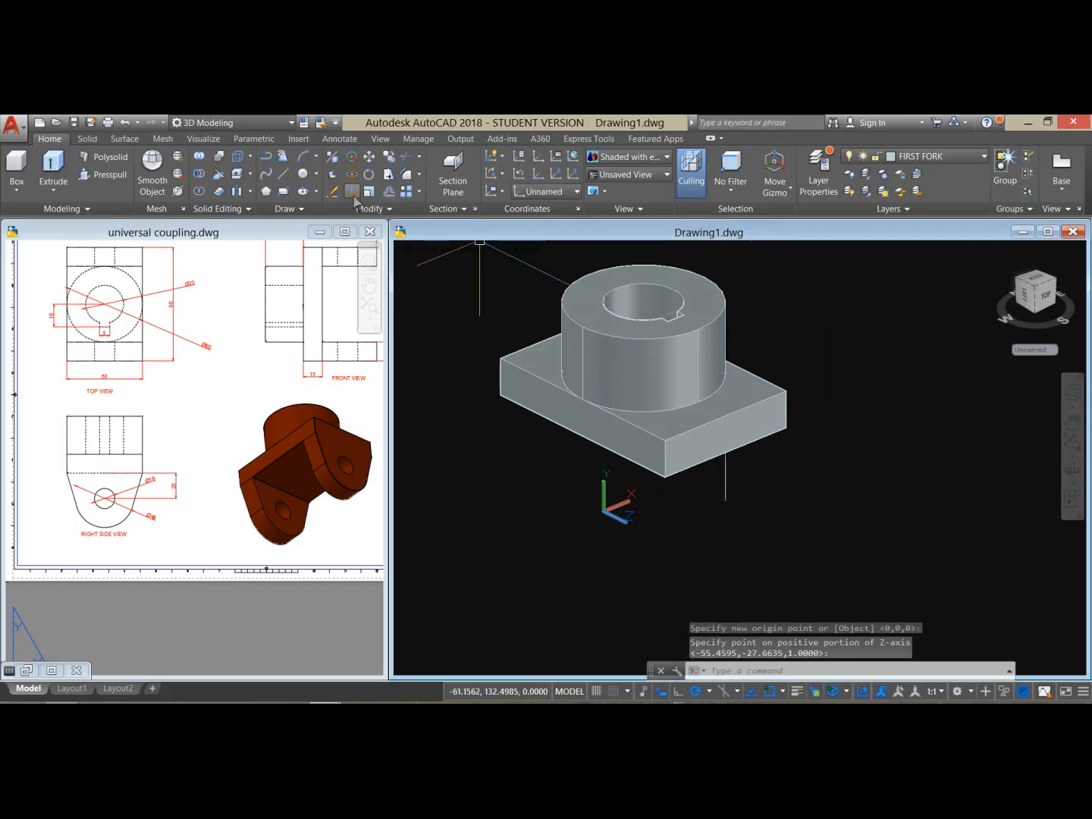
- Draw a circle of diameter 46 centred on the lower end of the 20-unit vertical line
{"action": "left_click", "coordinate": [306, 176]}
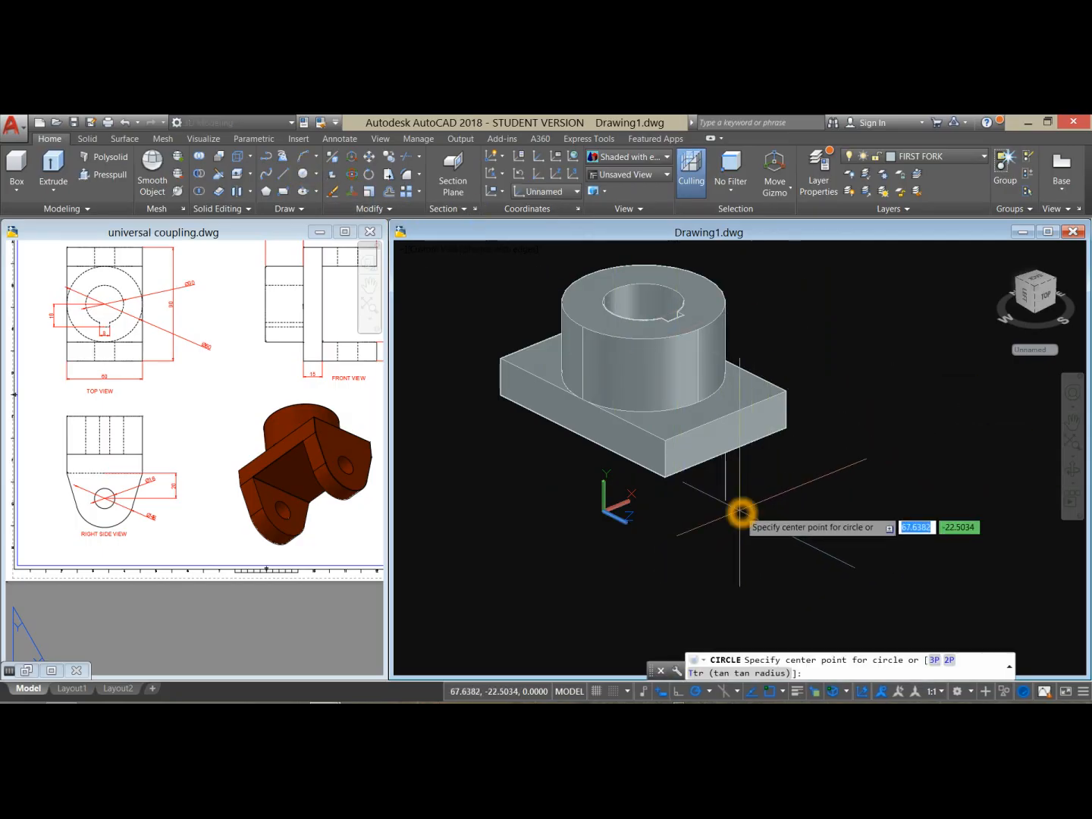
{"action": "left_click", "coordinate": [727, 503]}
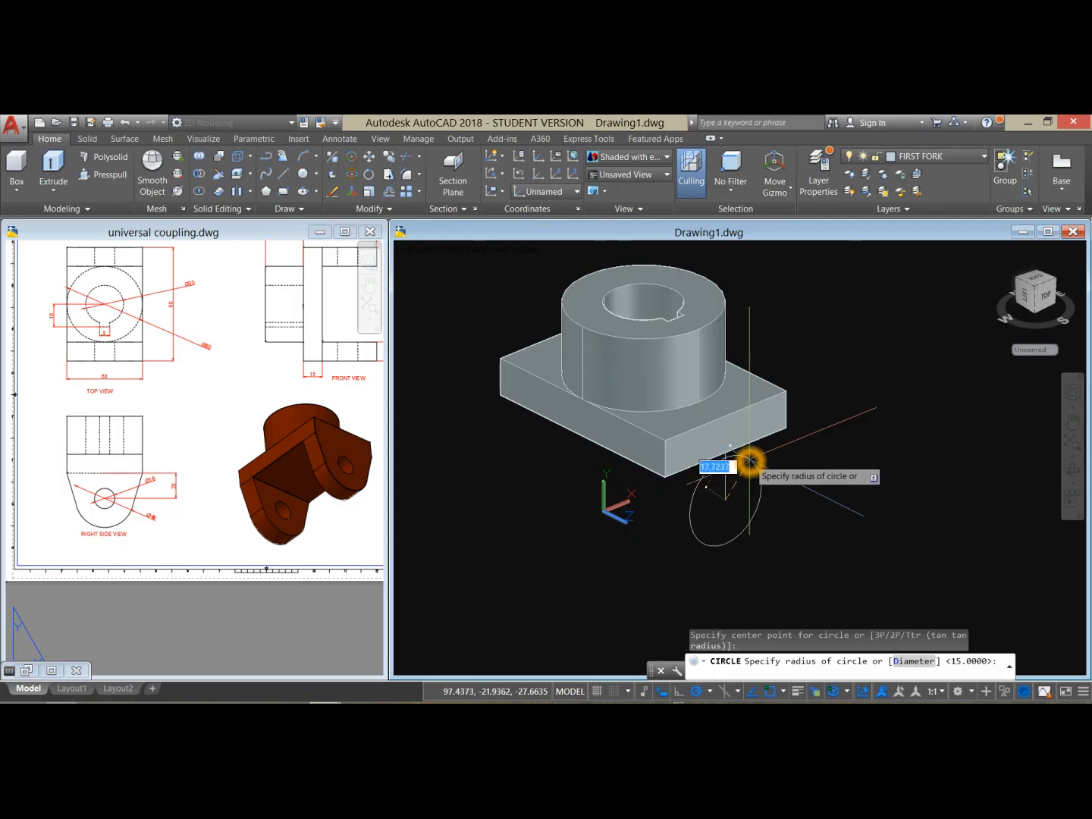
{"action": "key", "text": "Return"}
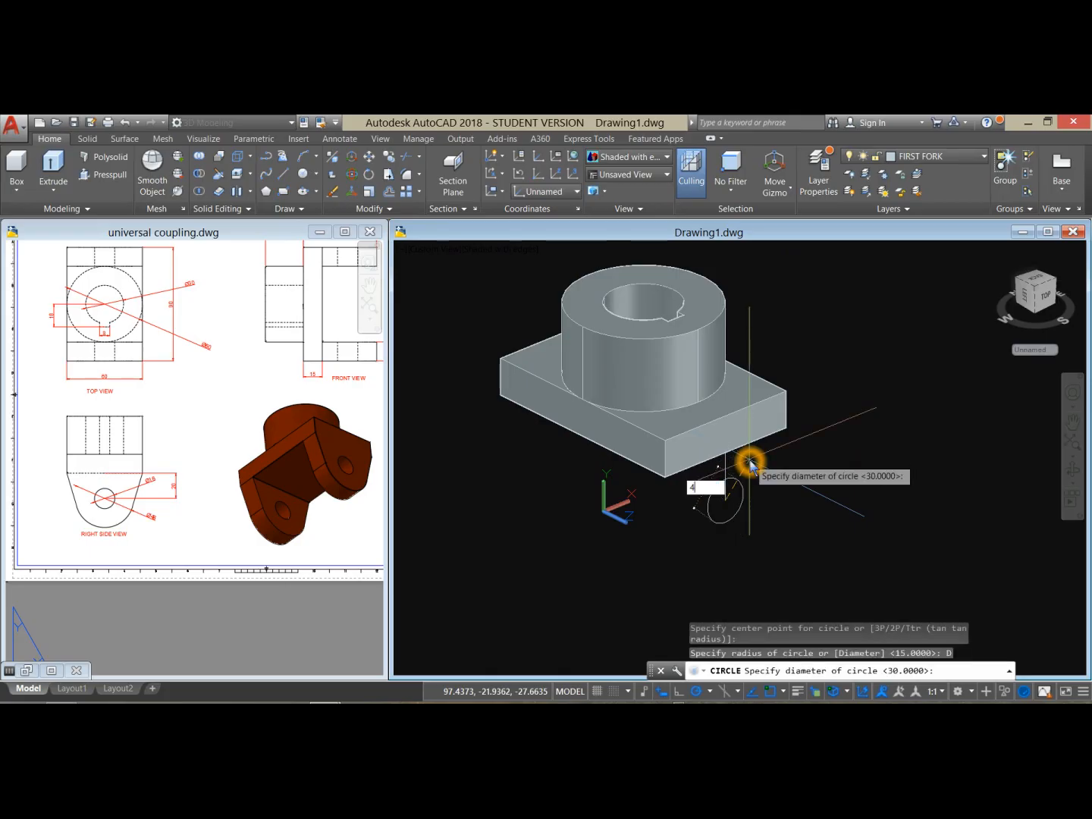
{"action": "key", "text": "Return"}
- Check the arm's hole in the reference right side view and draw a concentric circle of diameter 16 inside the 46-diameter circle
{"action": "left_click", "coordinate": [151, 532]}
{"action": "scroll", "coordinate": [126, 515], "scroll_direction": "up", "scroll_amount": 4}
{"action": "middle_click_drag", "start_coordinate": [131, 513], "coordinate": [209, 522]}
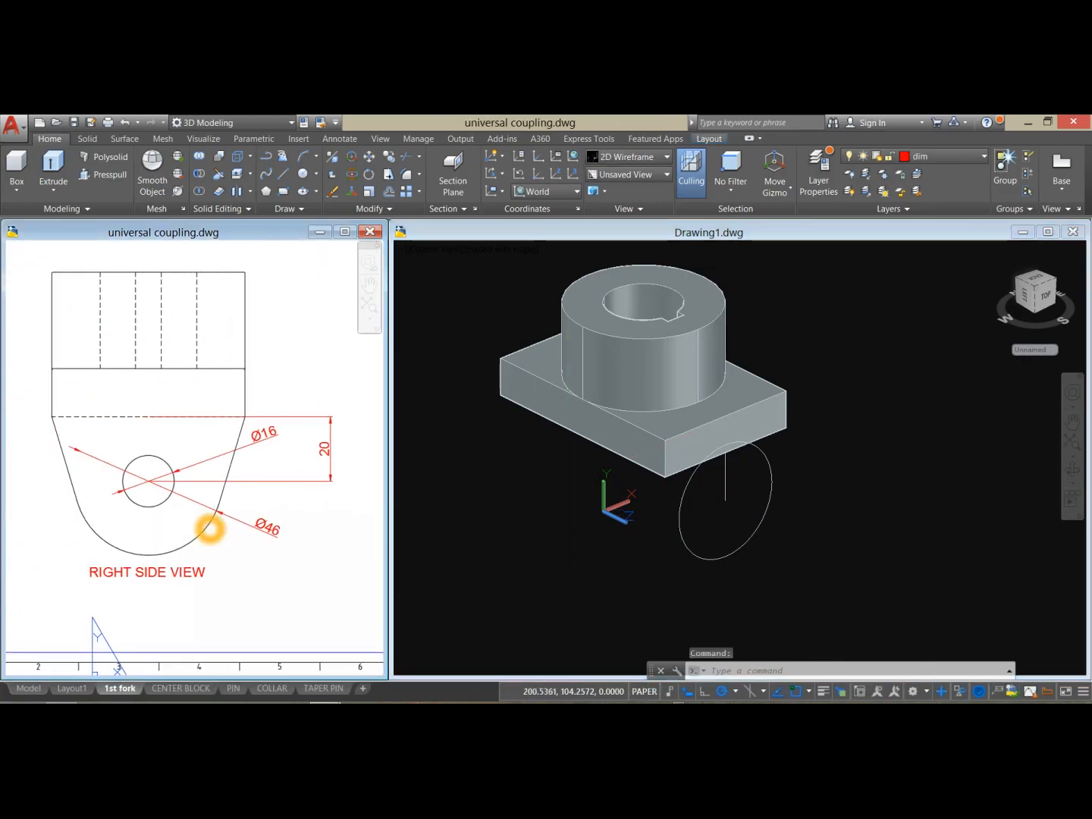
{"action": "left_click", "coordinate": [830, 457]}
{"action": "right_click", "coordinate": [809, 454]}
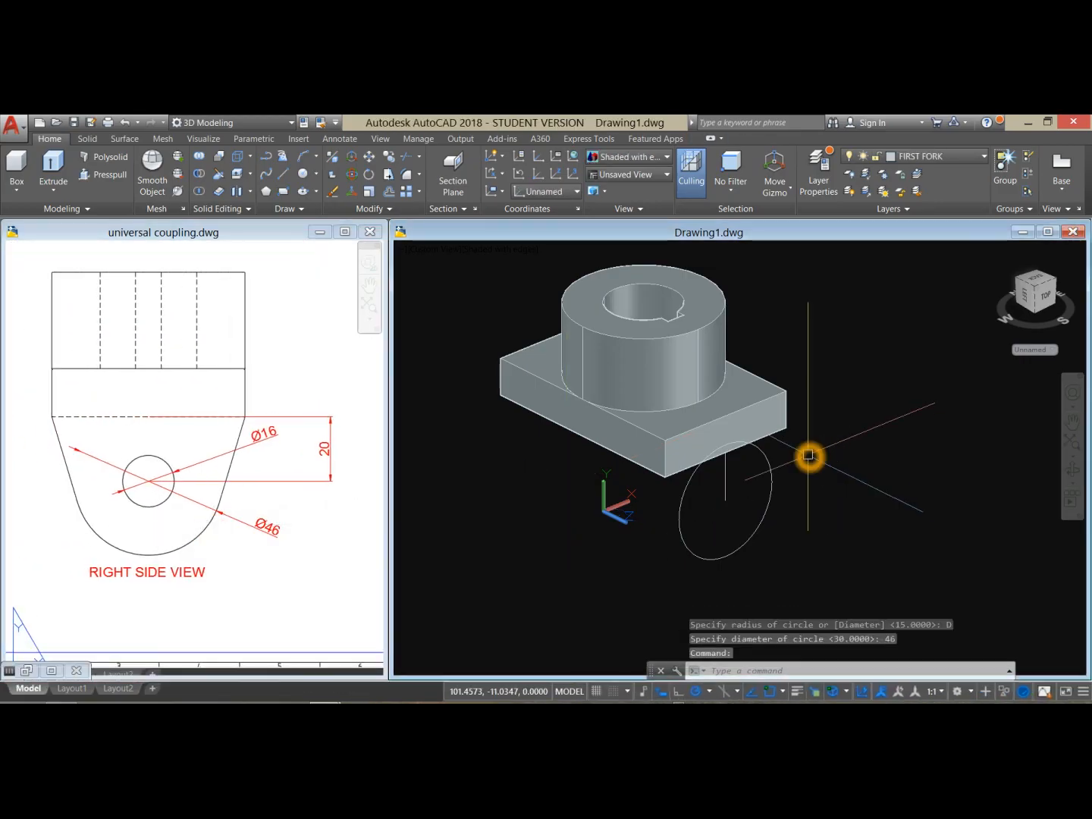
{"action": "left_click", "coordinate": [833, 464]}
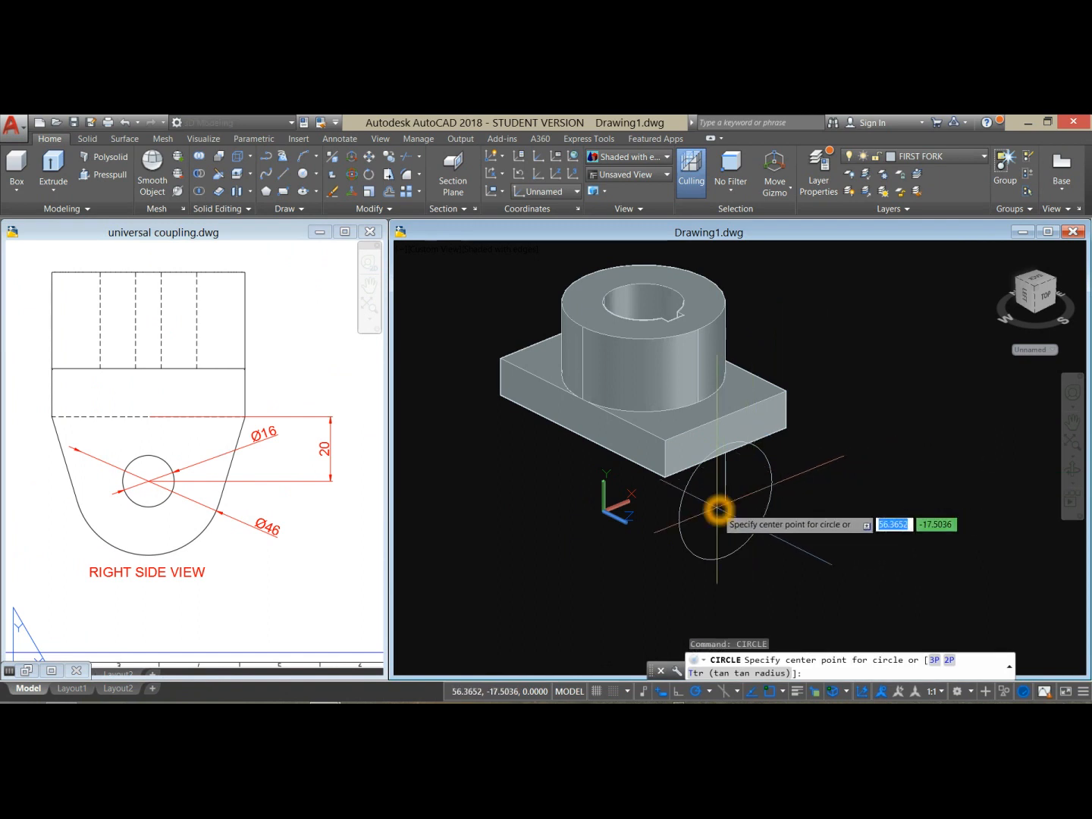
{"action": "left_click", "coordinate": [726, 501]}
{"action": "left_click", "coordinate": [743, 475]}
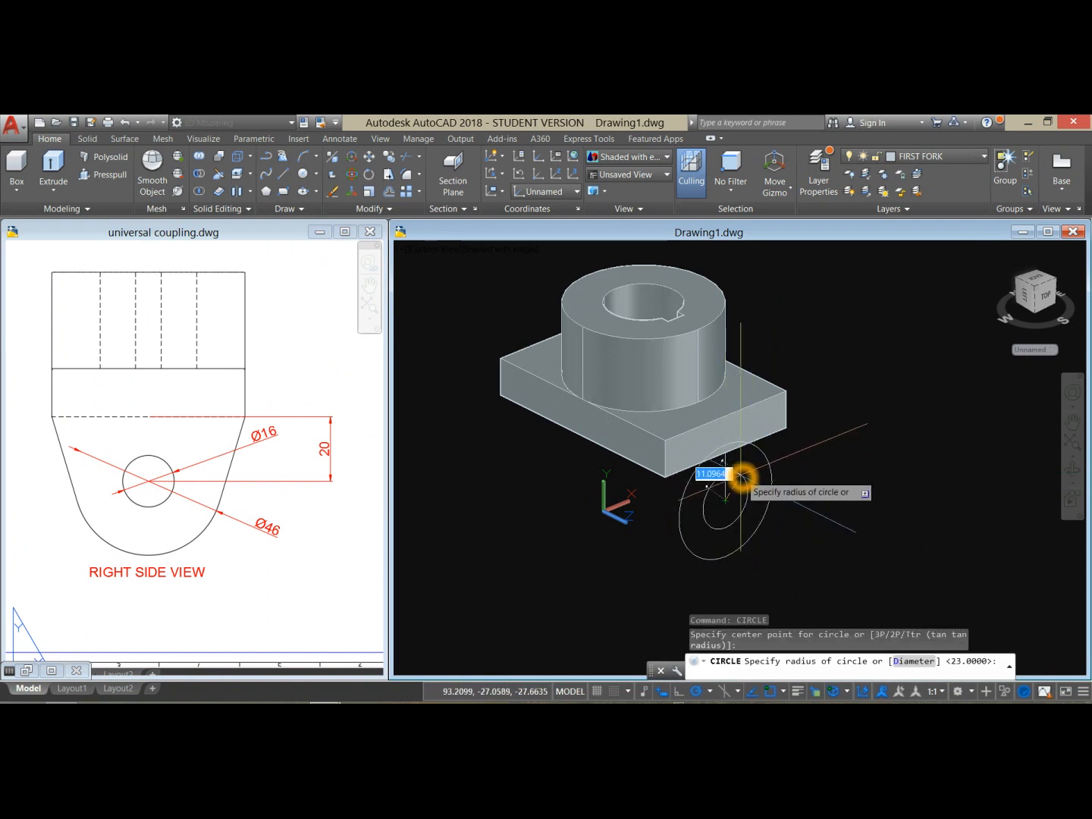
{"action": "type", "text": "D"}
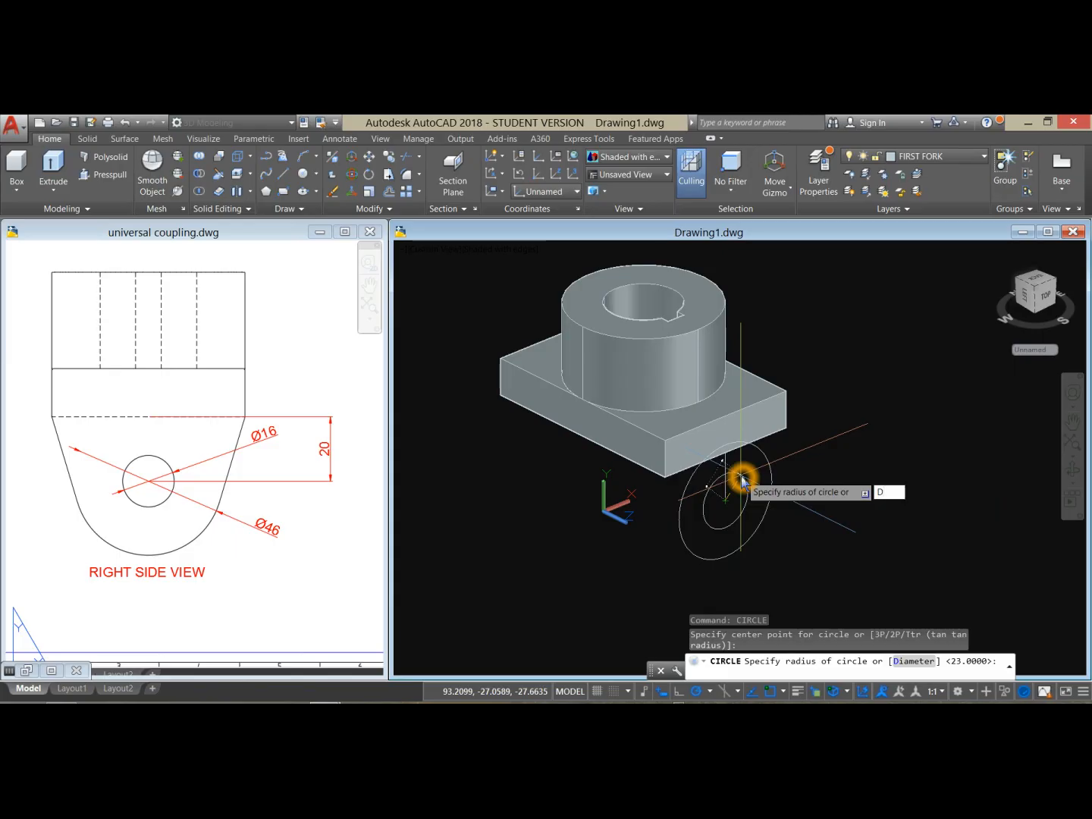
{"action": "key", "text": "Return"}
{"action": "type", "text": "16"}
{"action": "key", "text": "Return"}
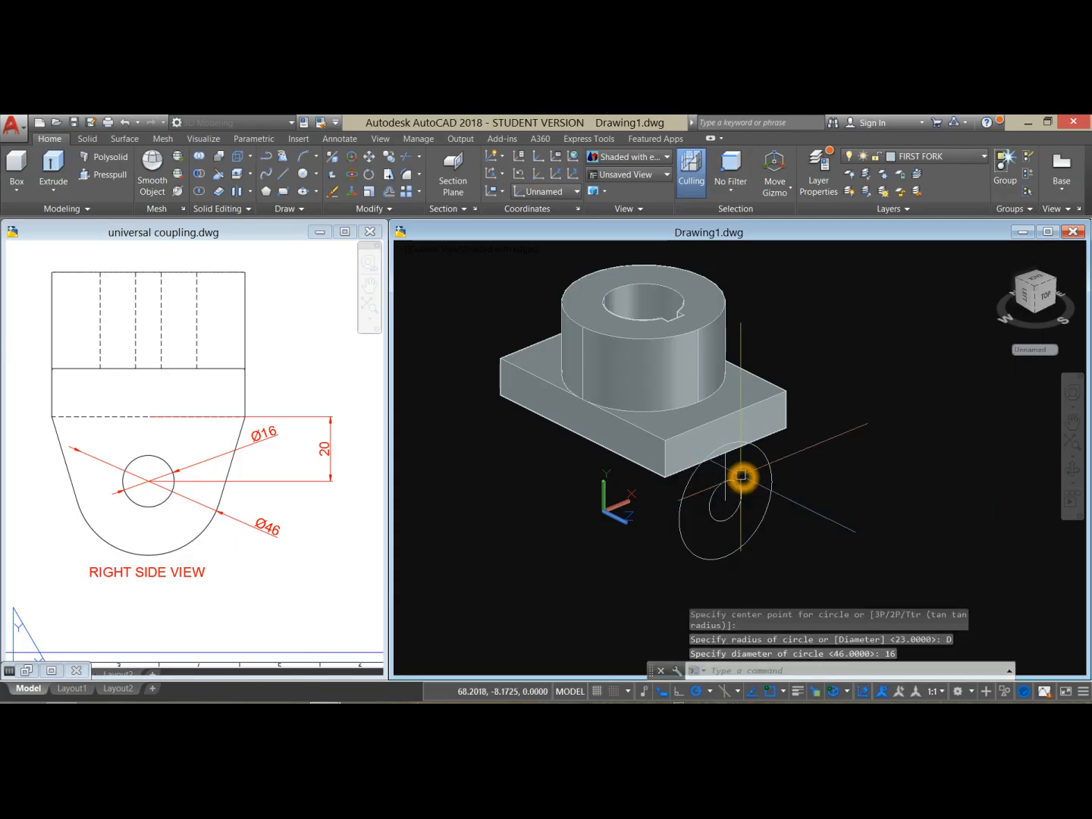
- Draw a line from the far lower corner of the base plate's end face tangent to the 46-diameter circle
{"action": "middle_click_drag", "start_coordinate": [807, 479], "coordinate": [789, 464]}
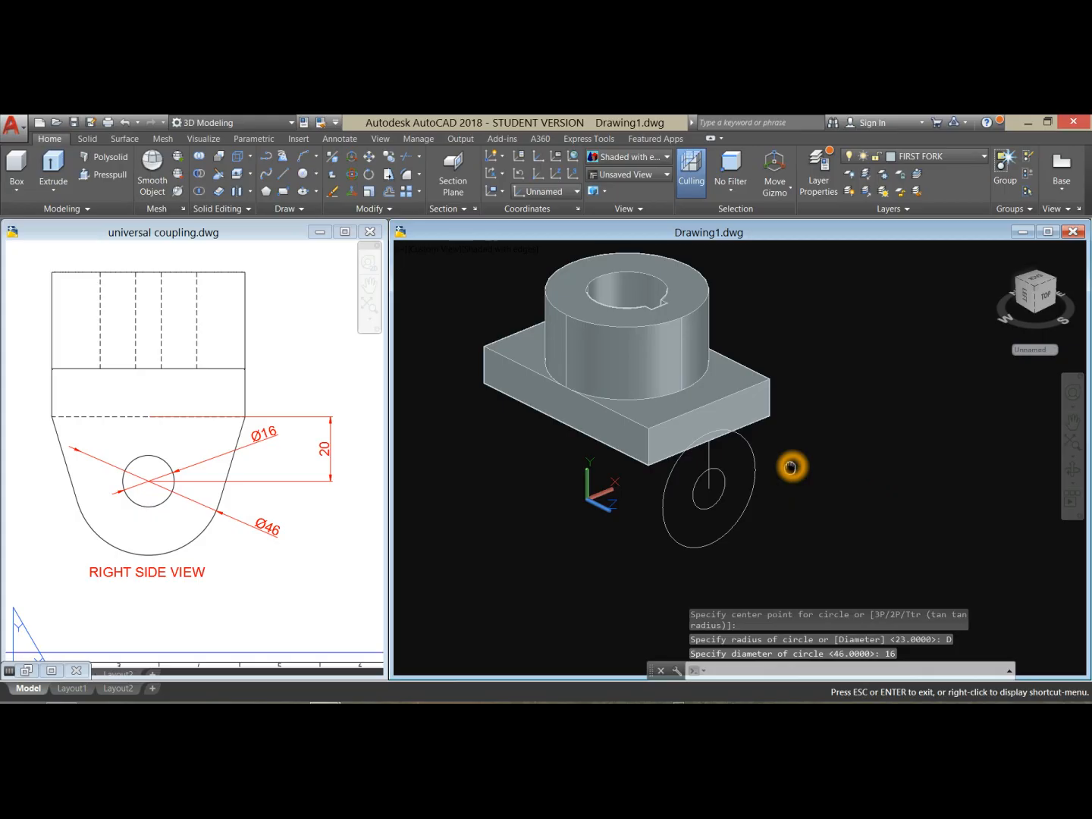
{"action": "mouse_move", "coordinate": [564, 552]}
{"action": "middle_mouse_down"}
{"action": "mouse_move", "coordinate": [576, 526]}
{"action": "mouse_move", "coordinate": [563, 527]}
{"action": "middle_mouse_up"}
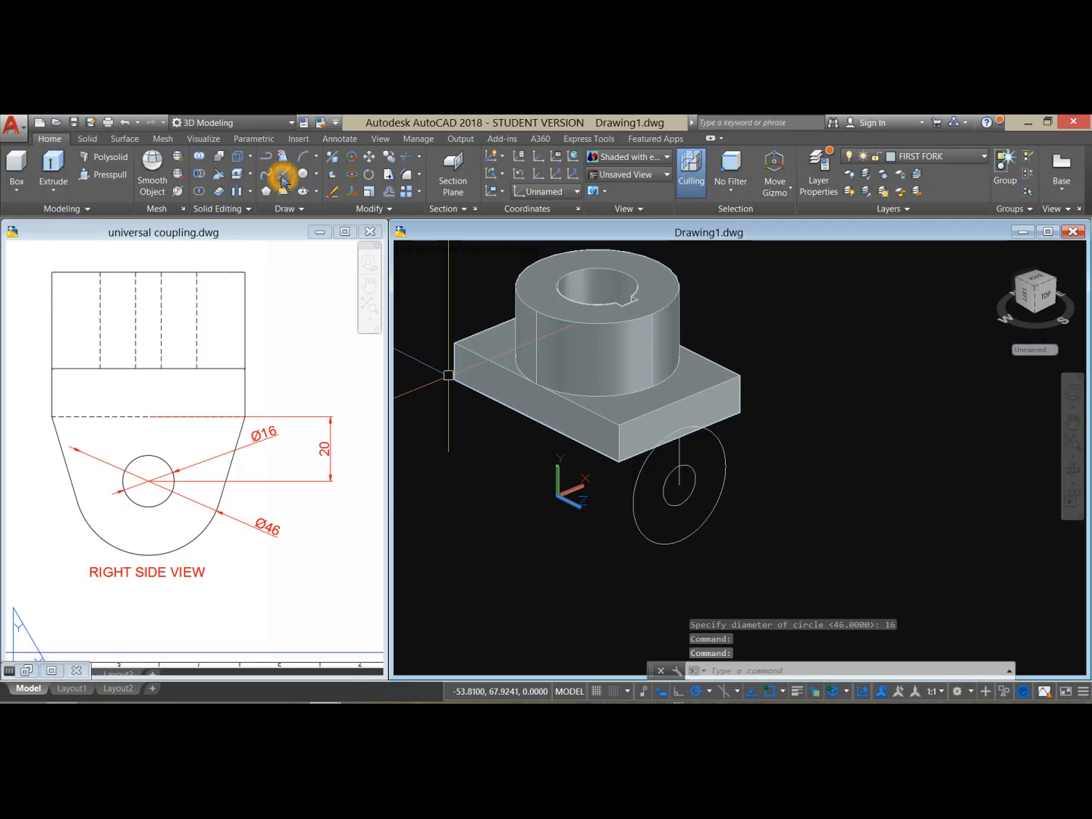
{"action": "left_click", "coordinate": [283, 180]}
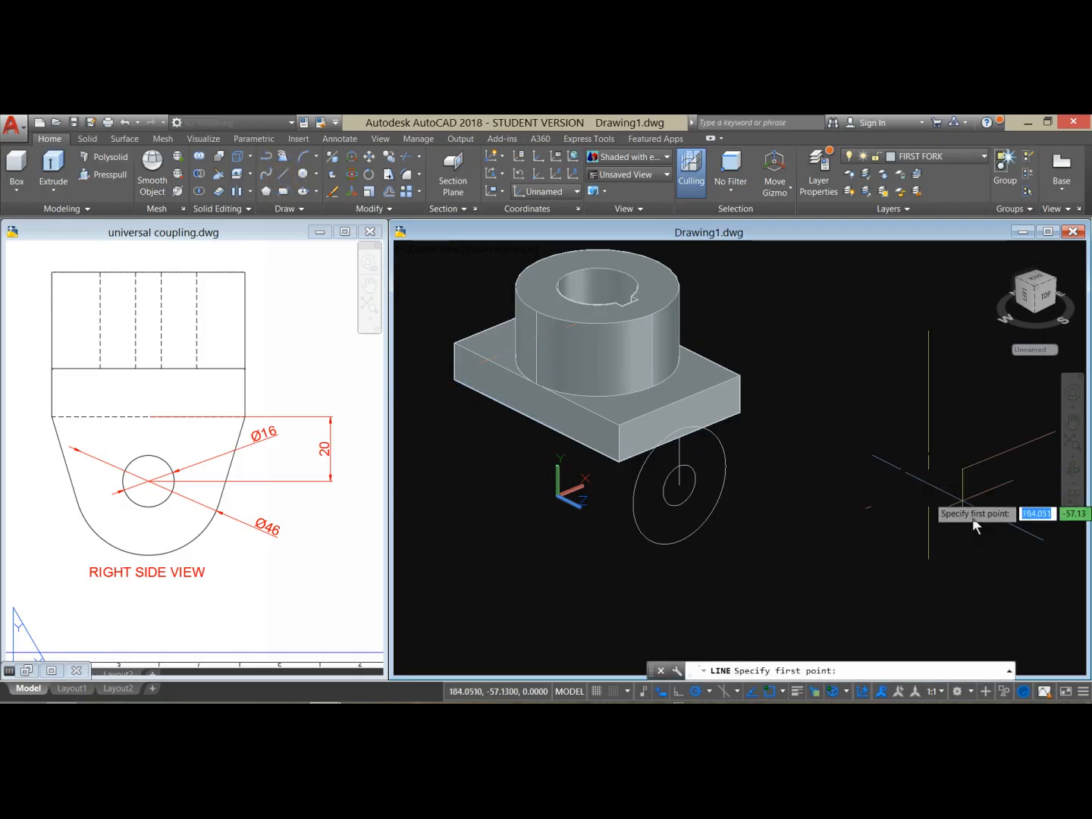
{"action": "left_click", "coordinate": [744, 417]}
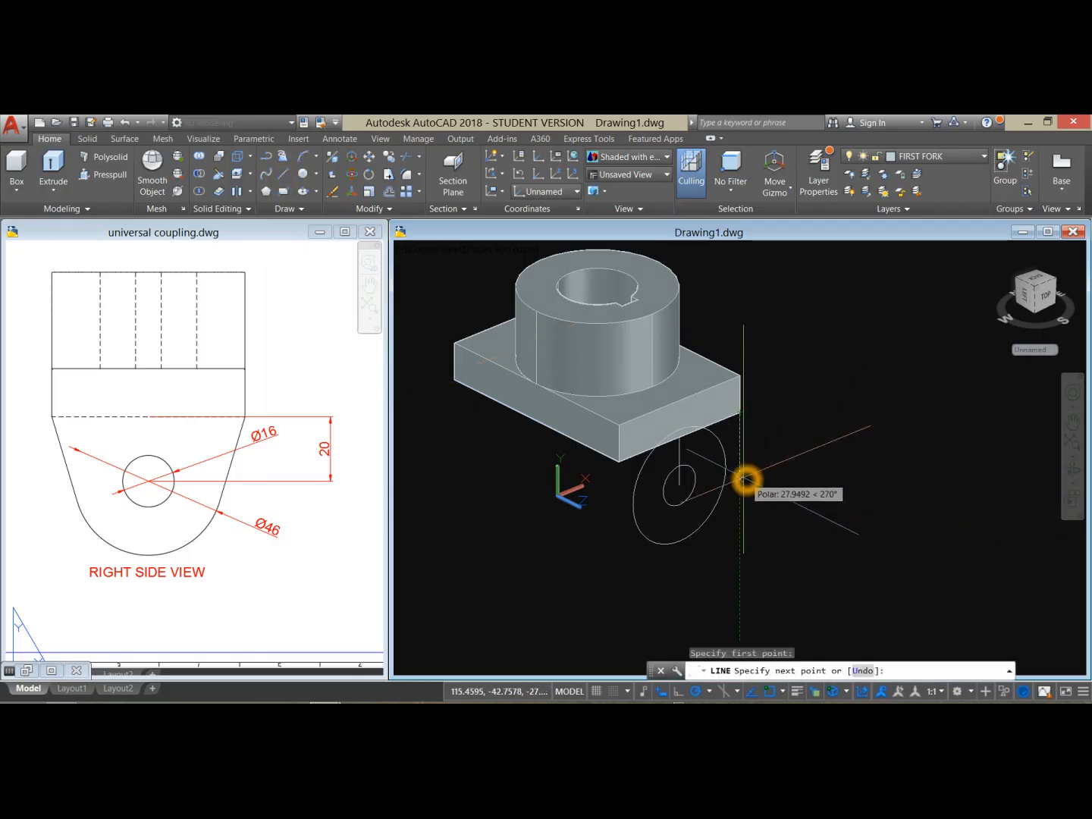
{"action": "left_click", "coordinate": [733, 483]}
{"action": "left_click", "coordinate": [744, 481]}
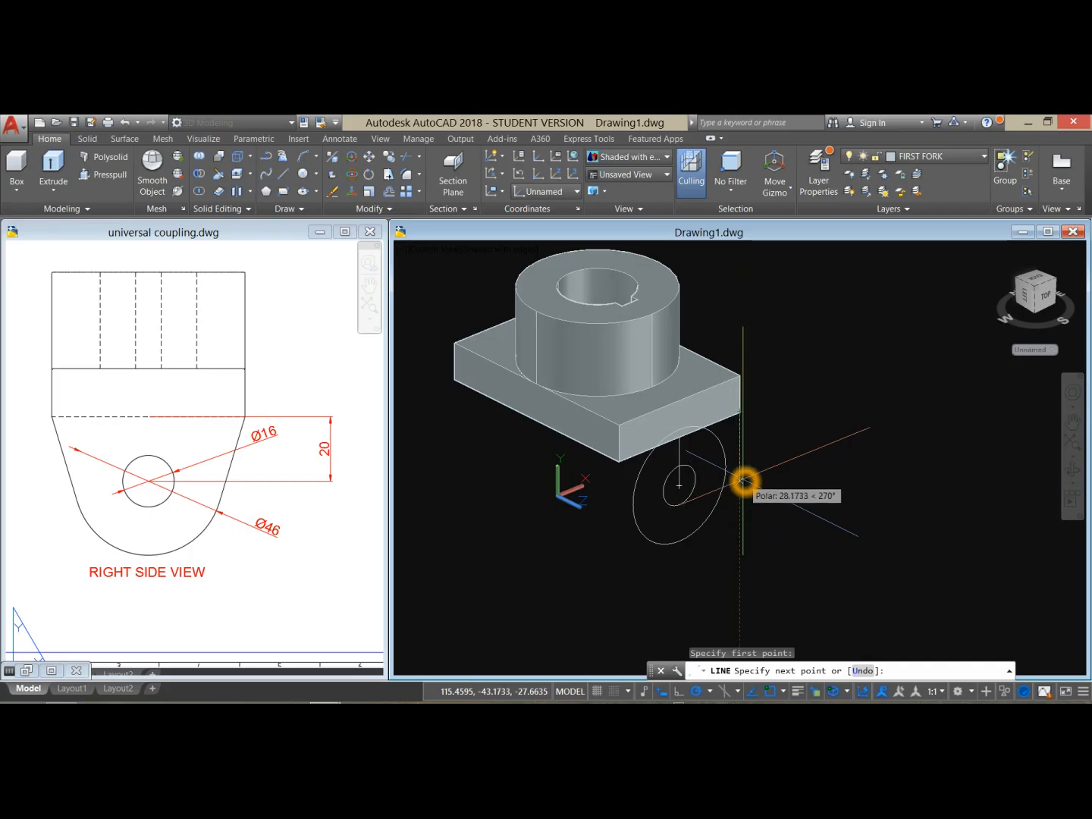
{"action": "right_click", "coordinate": [743, 481], "text": "shift"}
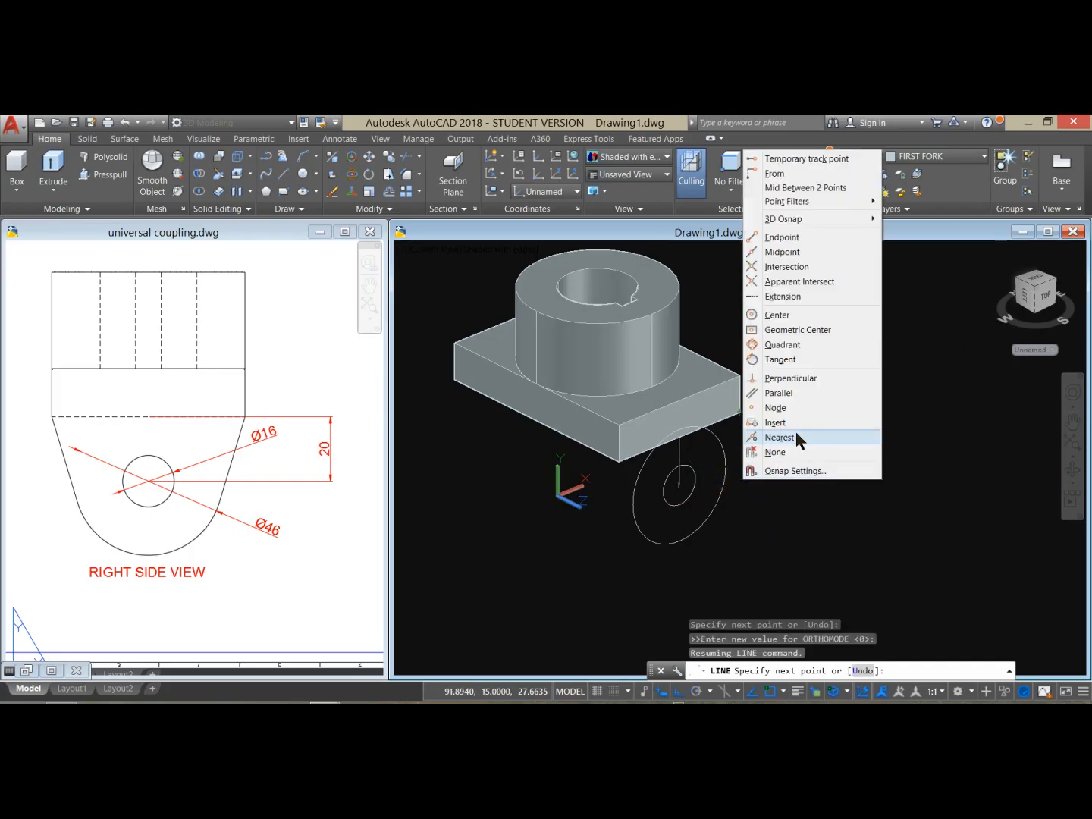
{"action": "left_click", "coordinate": [802, 331]}
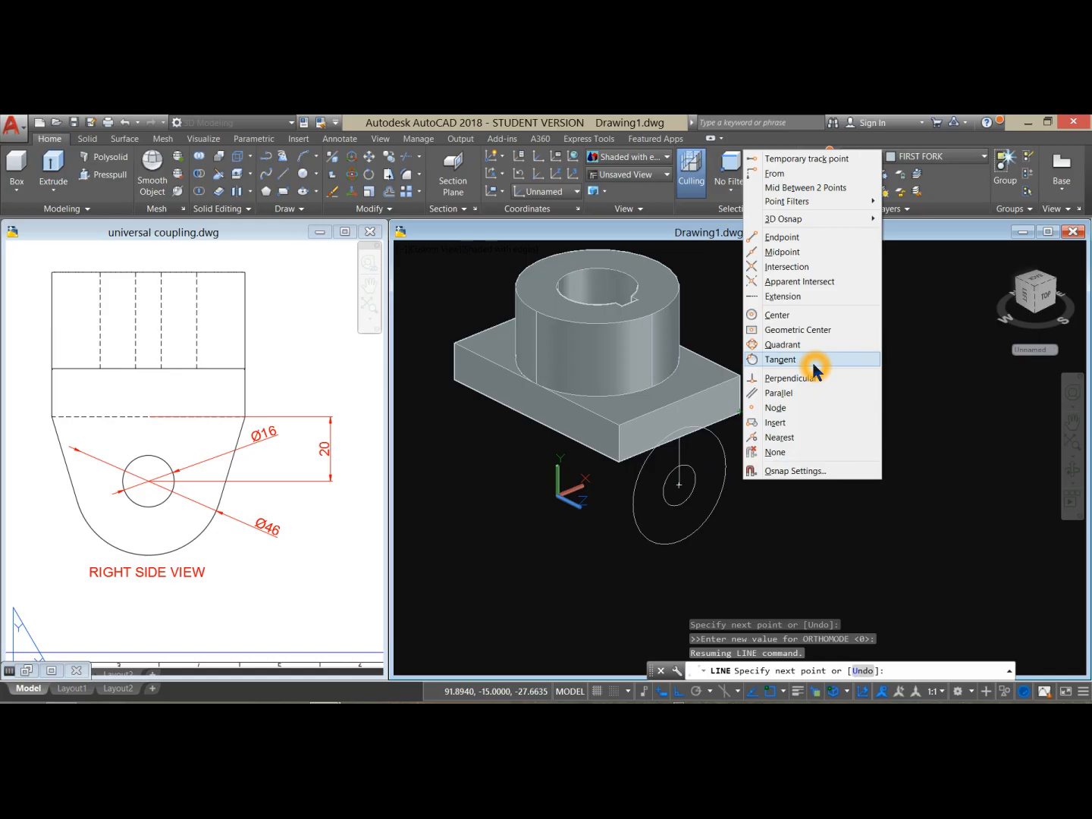
{"action": "left_click", "coordinate": [811, 361]}
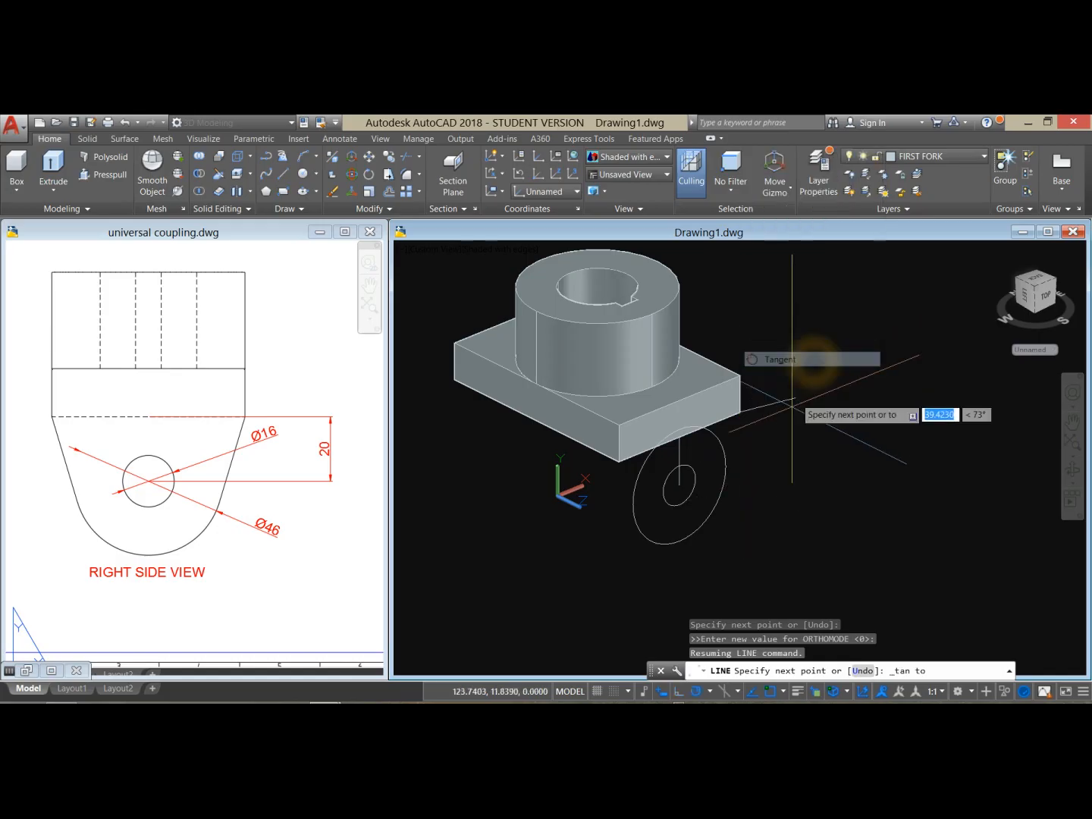
{"action": "left_click", "coordinate": [720, 495]}
{"action": "right_click", "coordinate": [770, 447]}
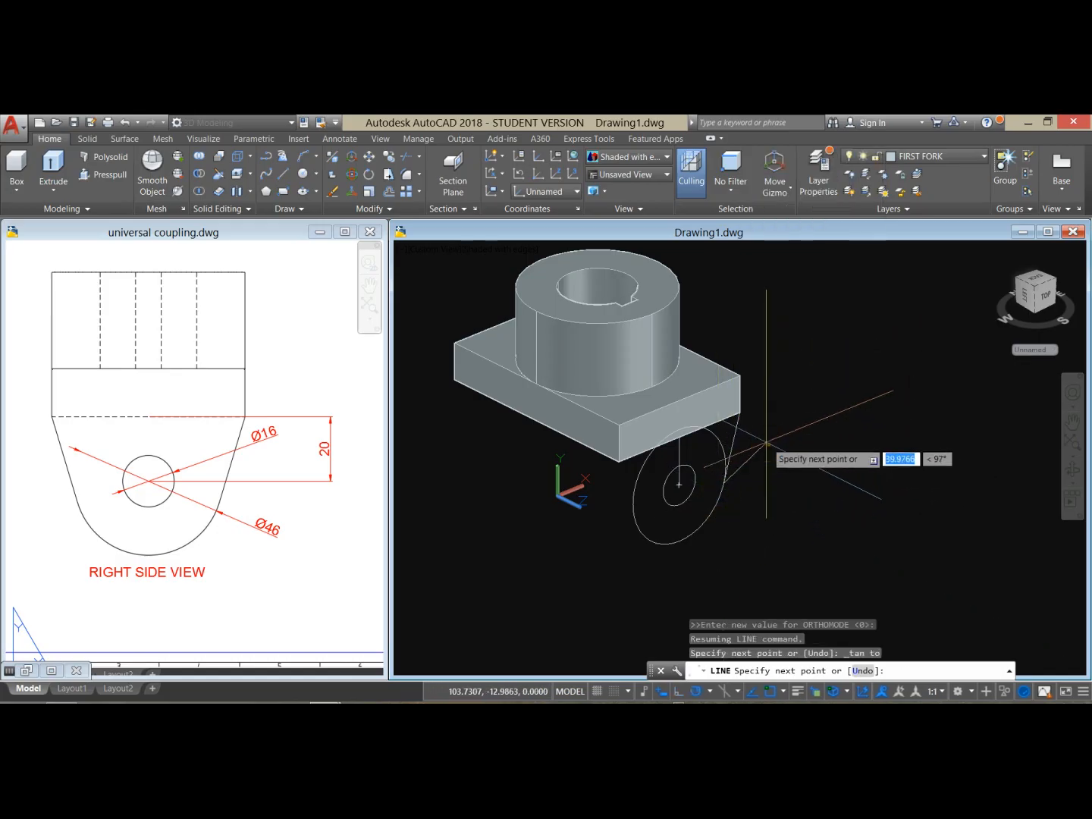
{"action": "left_click", "coordinate": [796, 452]}
- Draw a second line from the near lower corner of the end face tangent to the opposite side of the 46-diameter circle
{"action": "right_click", "coordinate": [753, 351]}
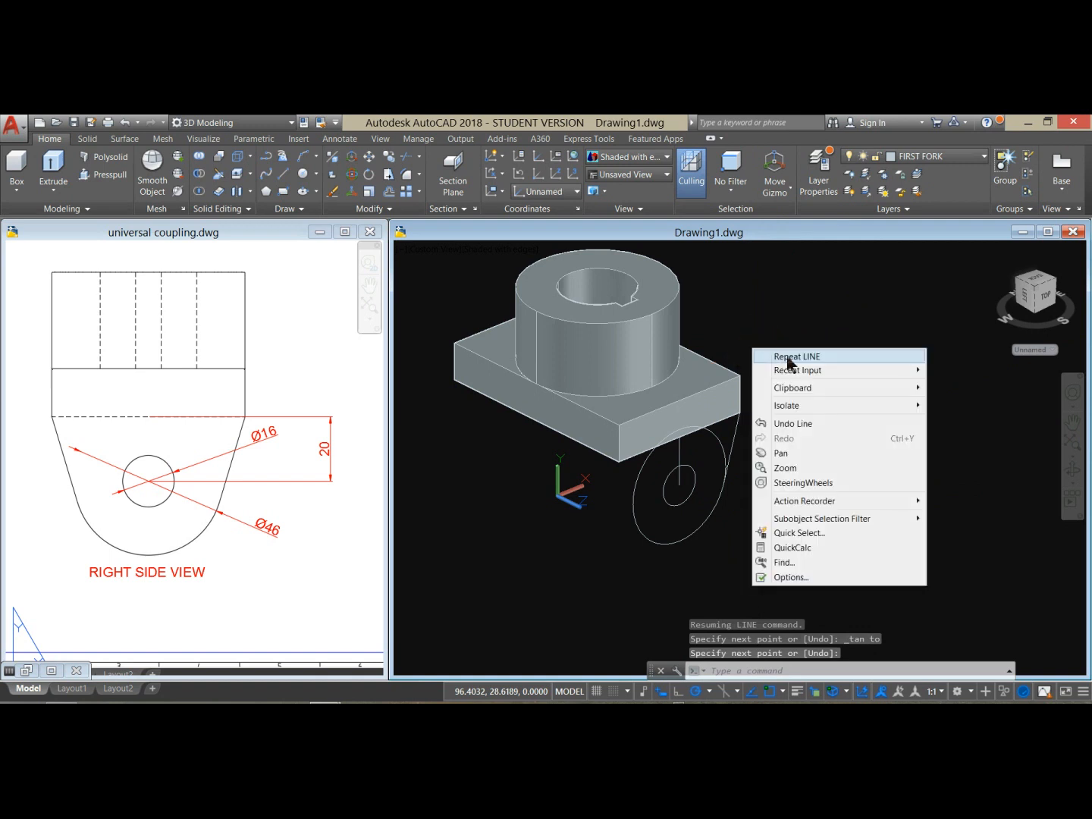
{"action": "left_click", "coordinate": [788, 356]}
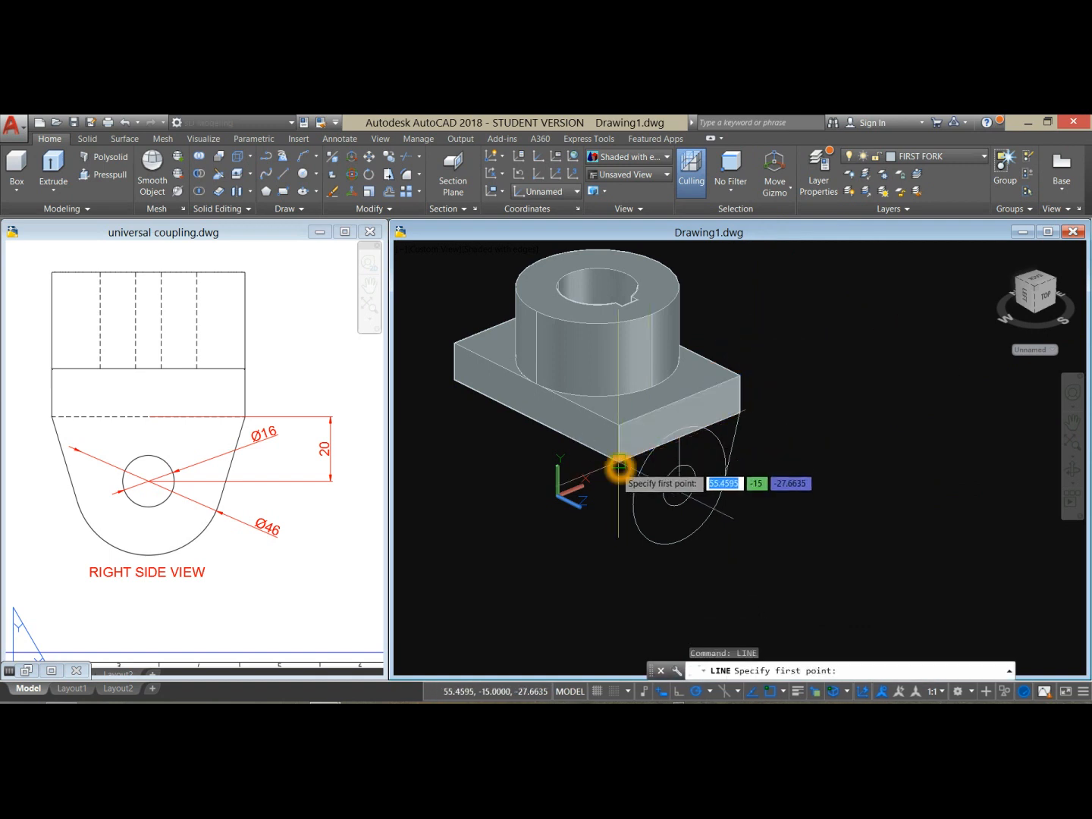
{"action": "left_click", "coordinate": [619, 467]}
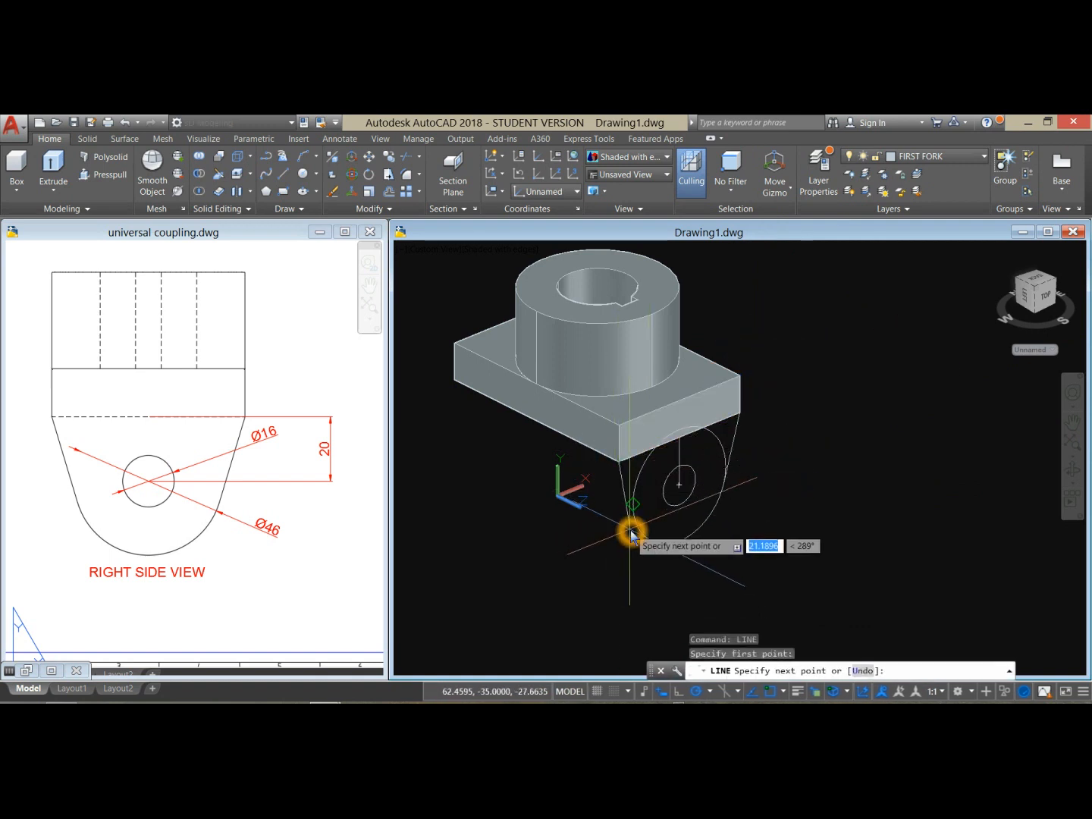
{"action": "right_click", "coordinate": [629, 530], "text": "shift"}
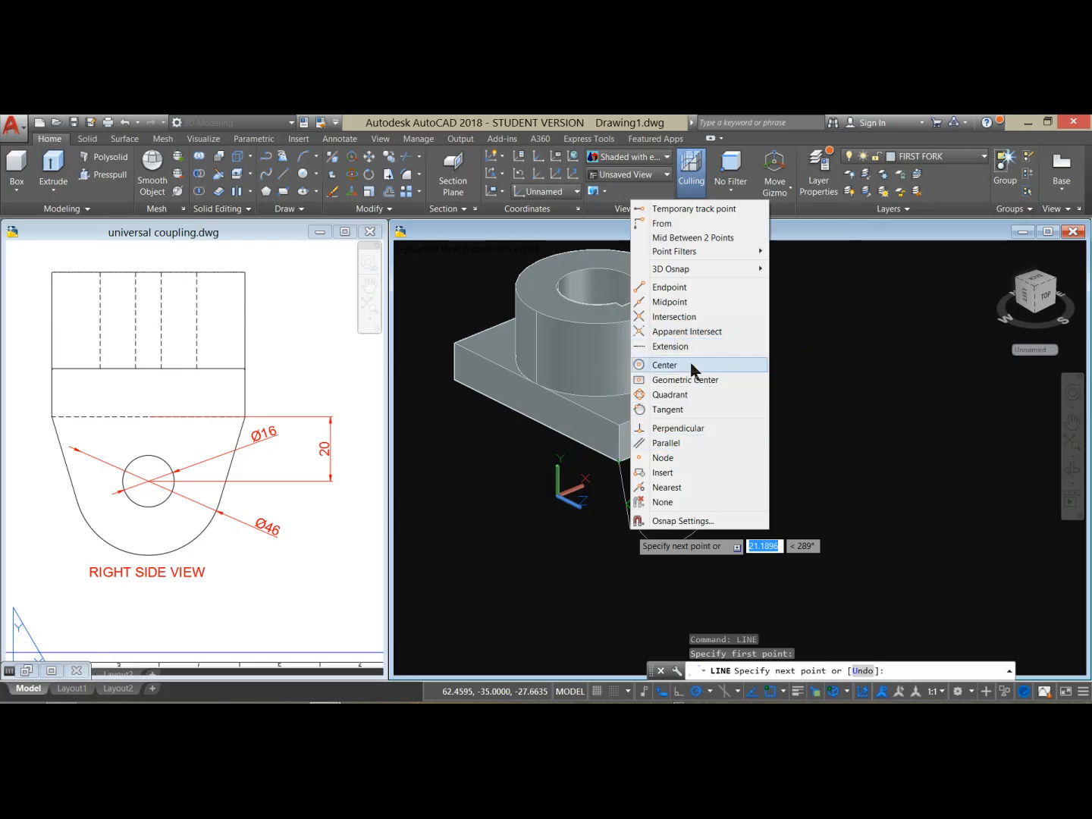
{"action": "left_click", "coordinate": [667, 409]}
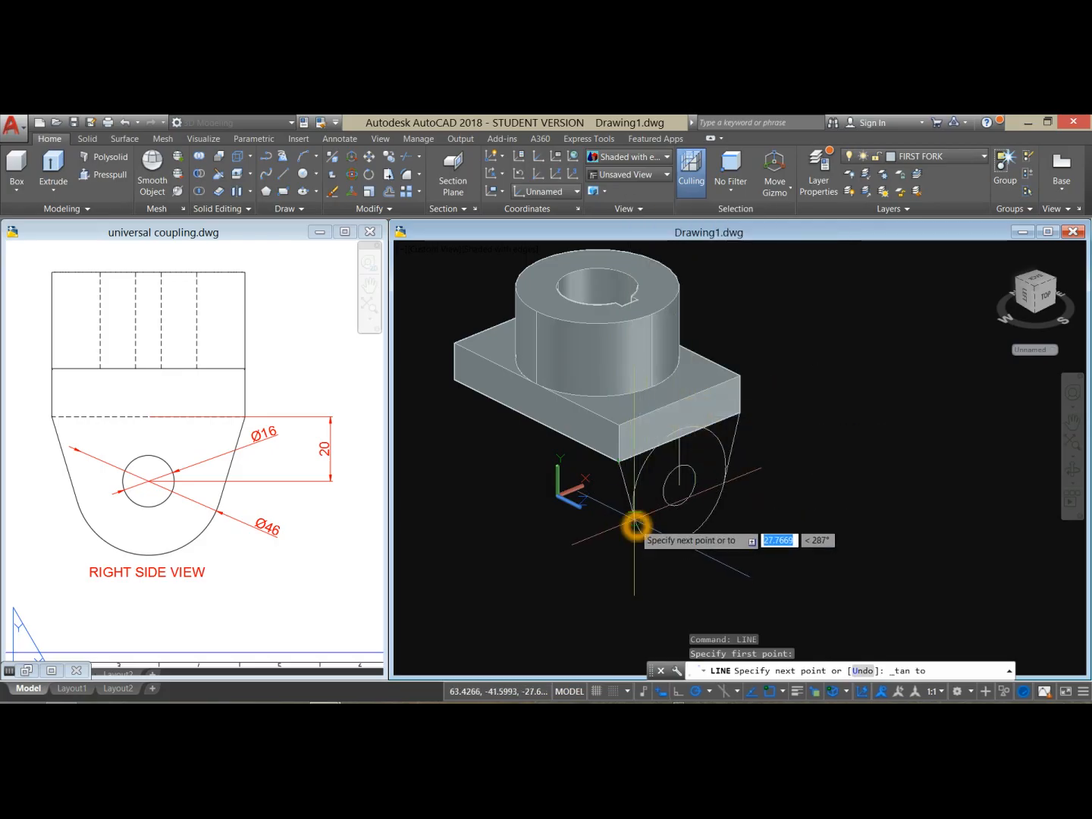
{"action": "left_click", "coordinate": [634, 519]}
{"action": "right_click", "coordinate": [774, 464]}
{"action": "left_click", "coordinate": [793, 467]}
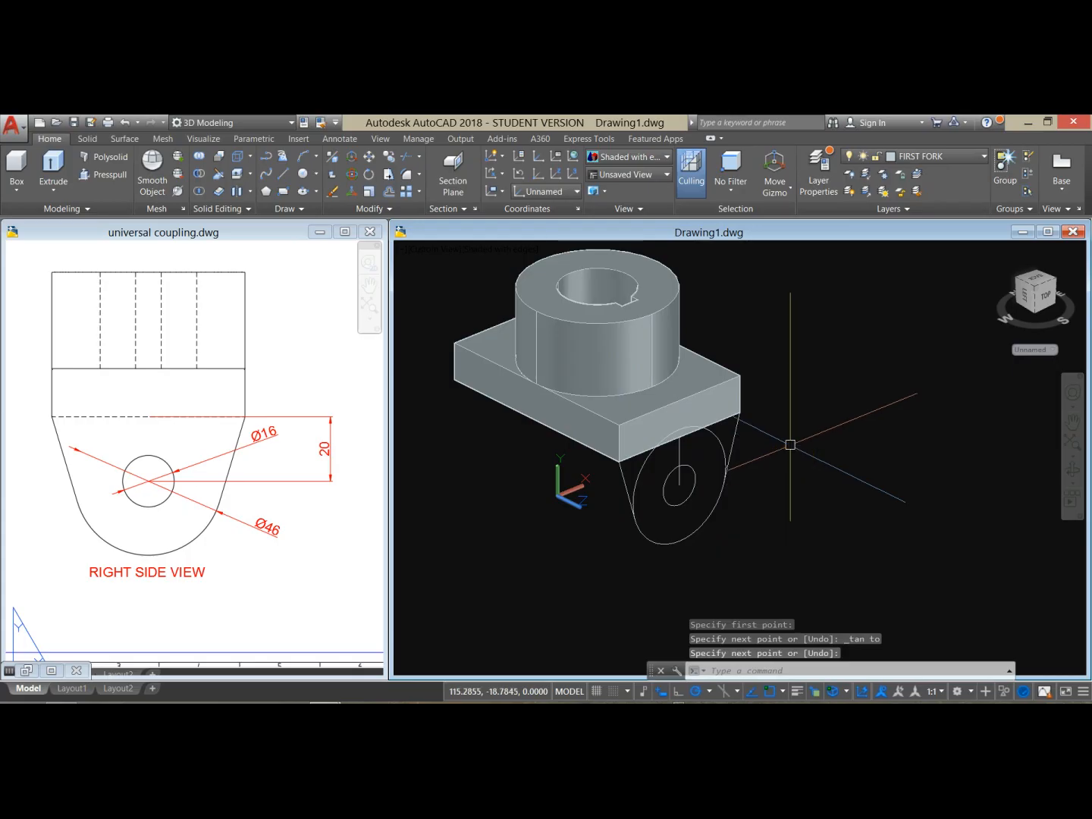
- Draw a line between the two lower corners of the base plate's end face to close the top of the arm profile
{"action": "type", "text": "L"}
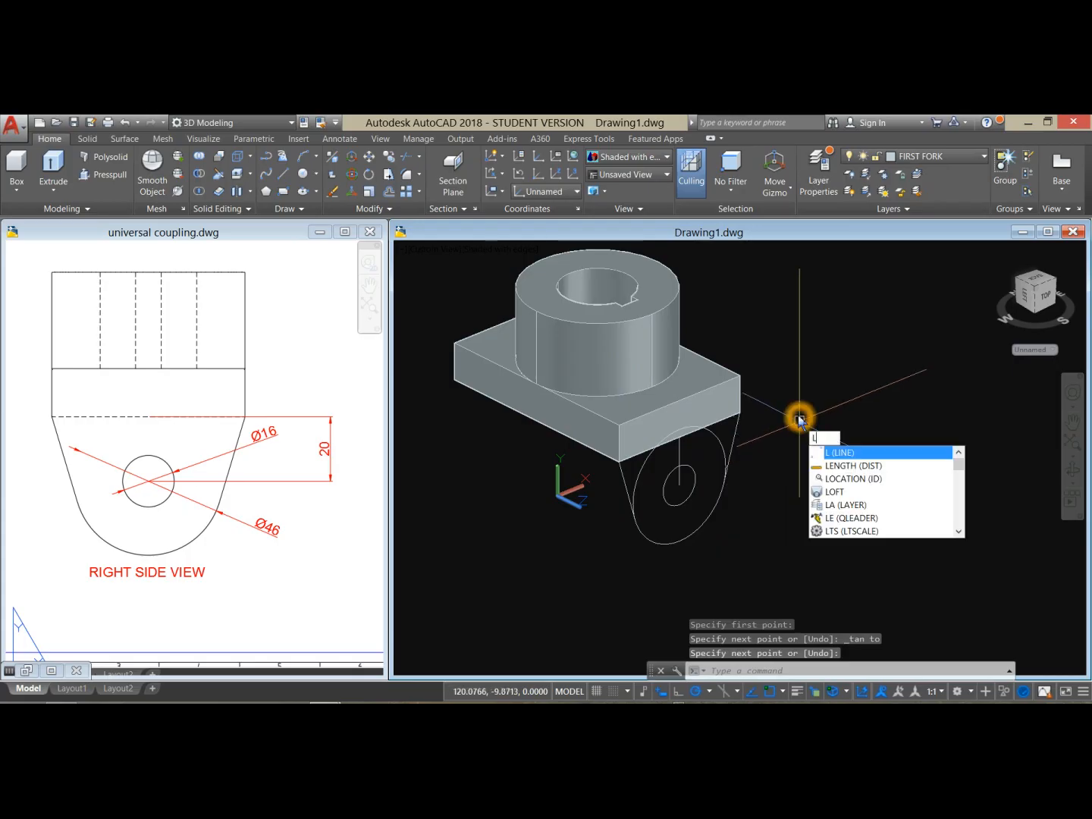
{"action": "key", "text": "Return"}
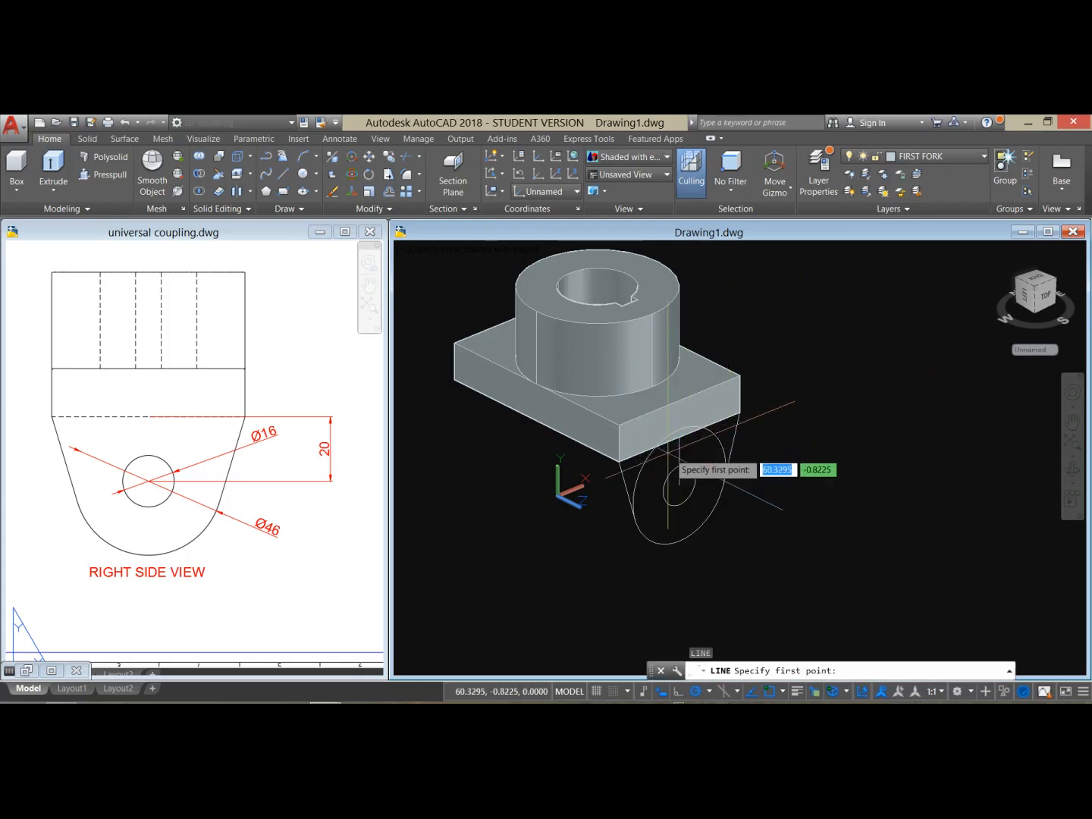
{"action": "left_click", "coordinate": [620, 462]}
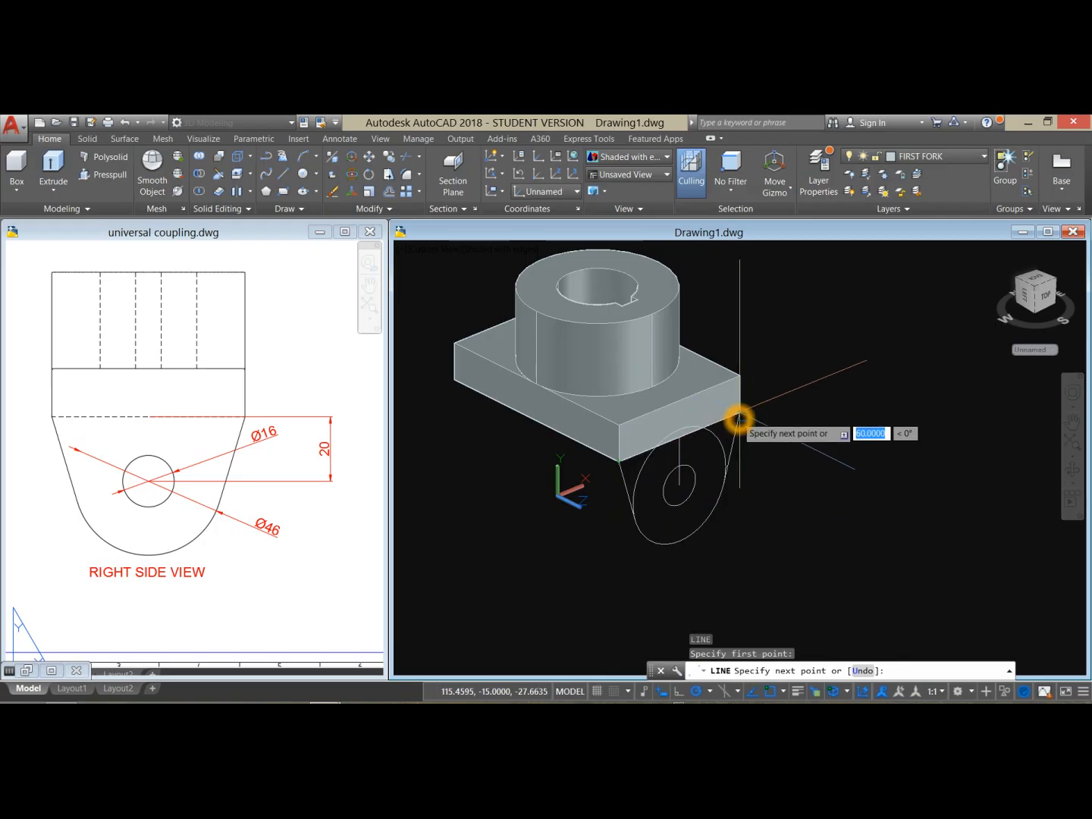
{"action": "left_click", "coordinate": [740, 415]}
{"action": "right_click", "coordinate": [766, 402]}
{"action": "left_click", "coordinate": [795, 415]}
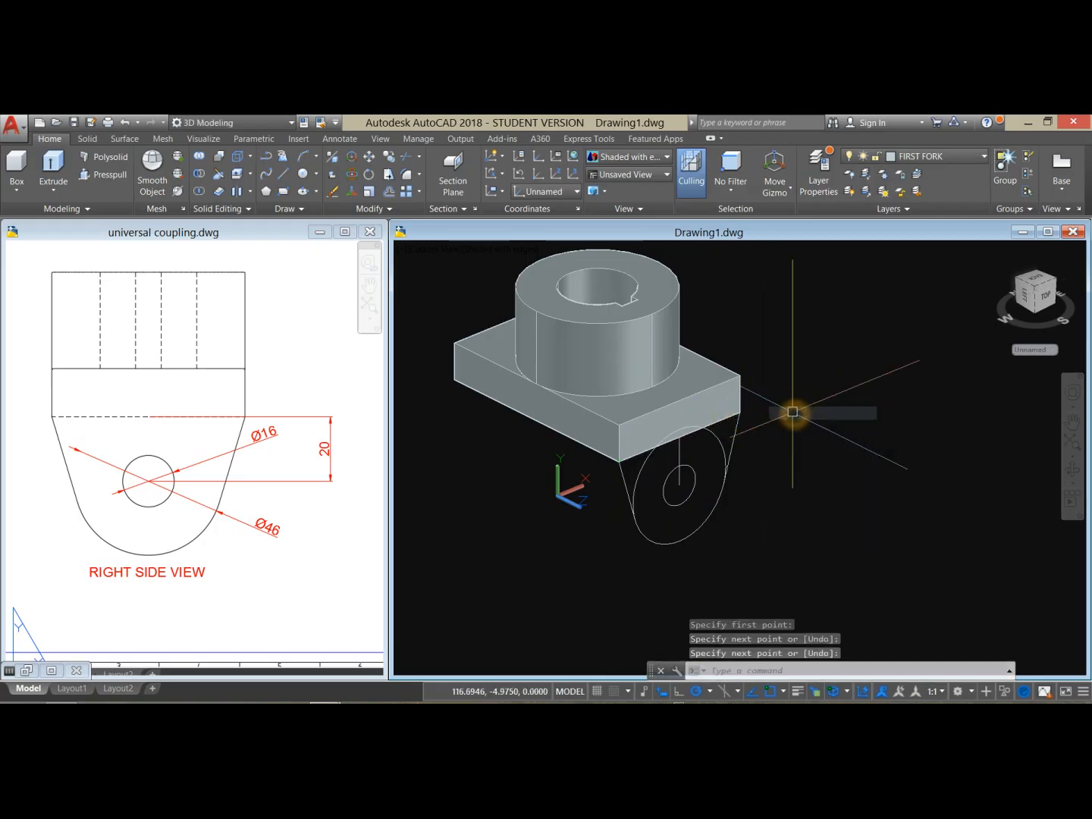
- Trim both sides of the 46-diameter circle between the base plate's lower edge and the tangent points
{"action": "middle_click_drag", "start_coordinate": [875, 429], "coordinate": [819, 420], "text": "shift"}
{"action": "left_click", "coordinate": [1039, 303]}
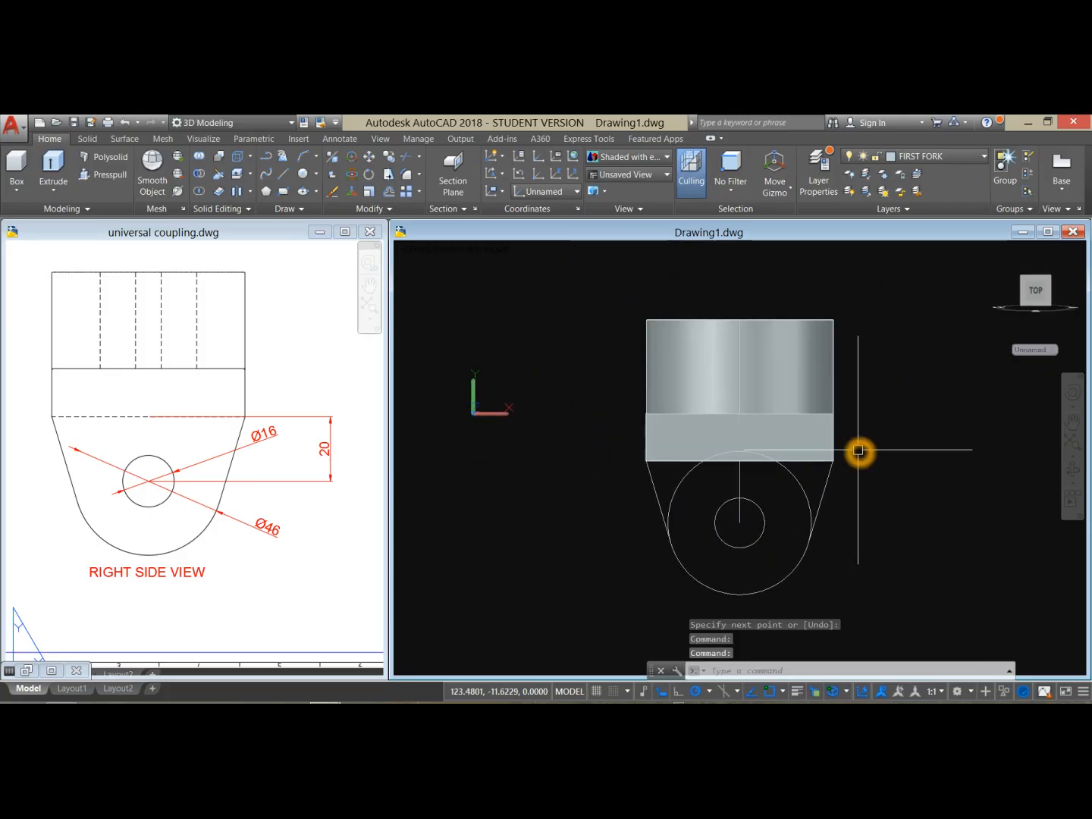
{"action": "left_click", "coordinate": [903, 460]}
{"action": "middle_click_drag", "start_coordinate": [903, 459], "coordinate": [835, 422]}
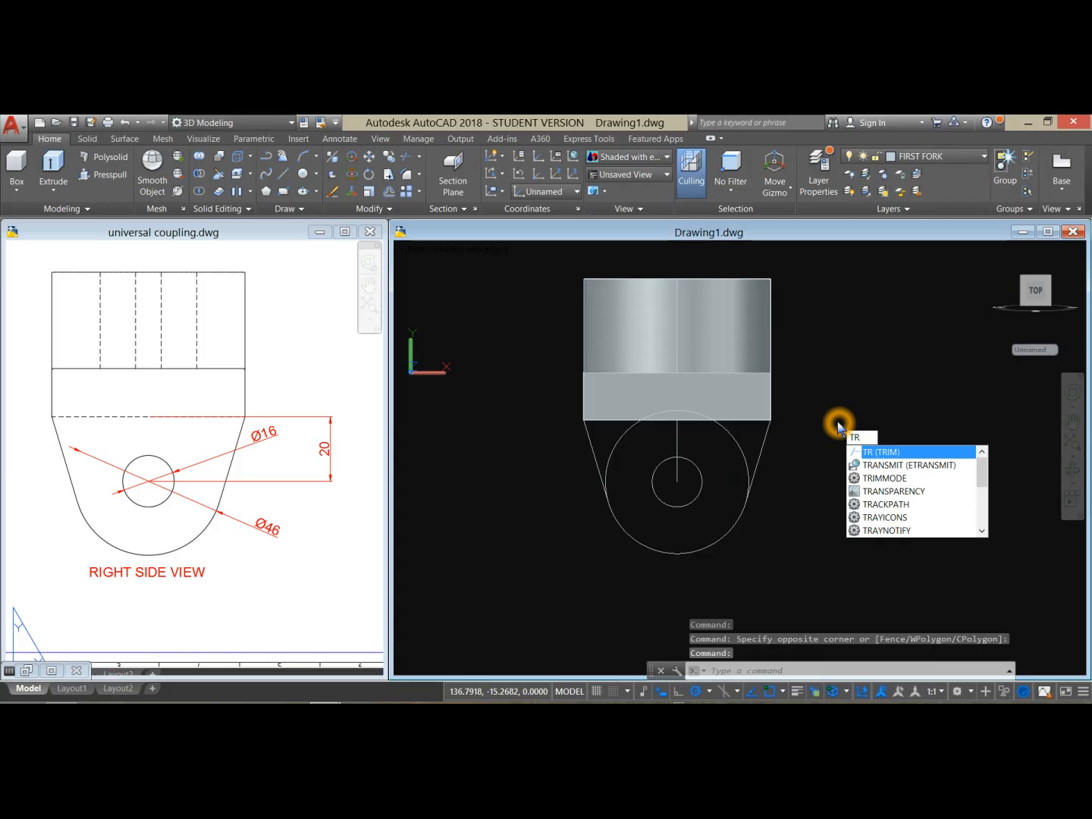
{"action": "key", "text": "Return"}
{"action": "key", "text": "Return"}
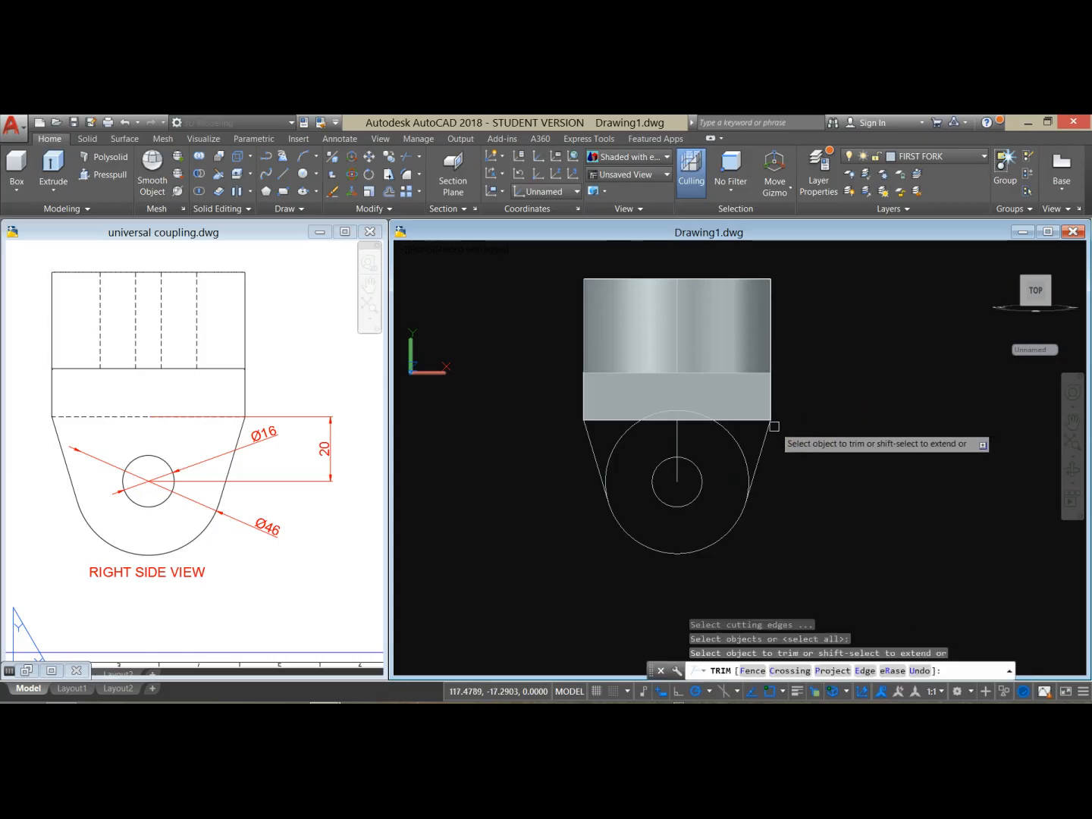
{"action": "left_click", "coordinate": [746, 446]}
{"action": "left_click", "coordinate": [621, 454]}
{"action": "right_click", "coordinate": [825, 447]}
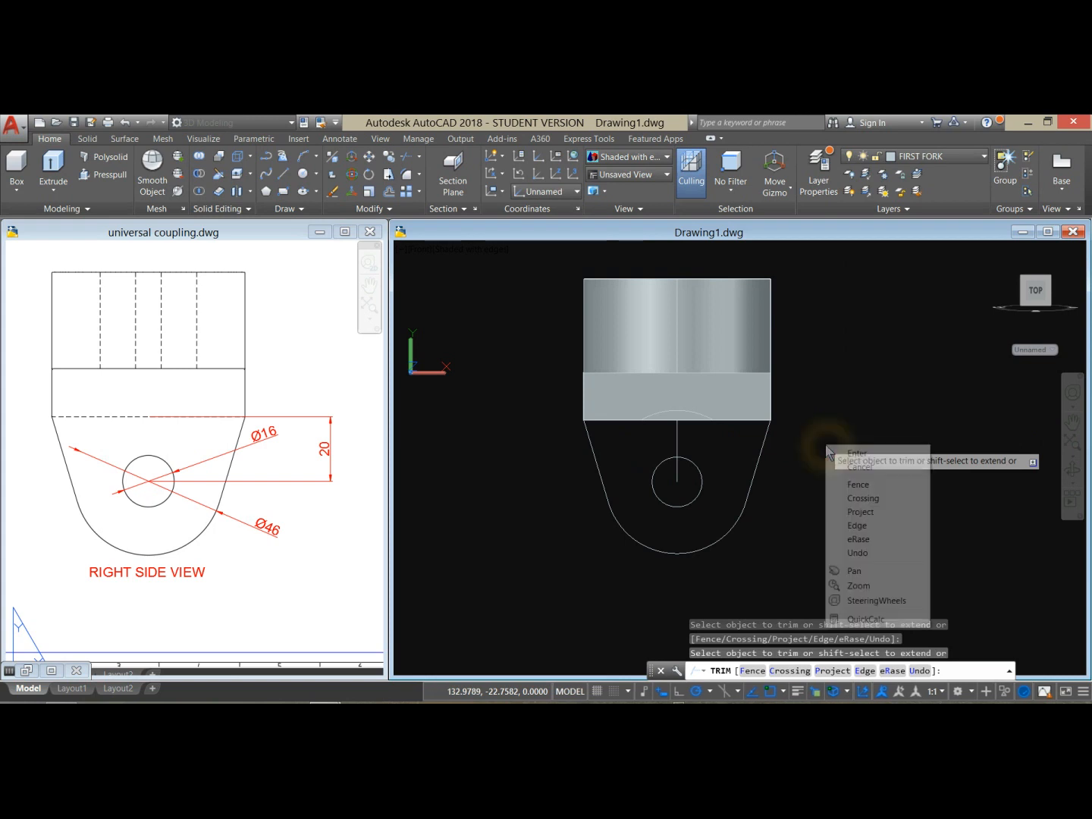
{"action": "left_click", "coordinate": [853, 453]}
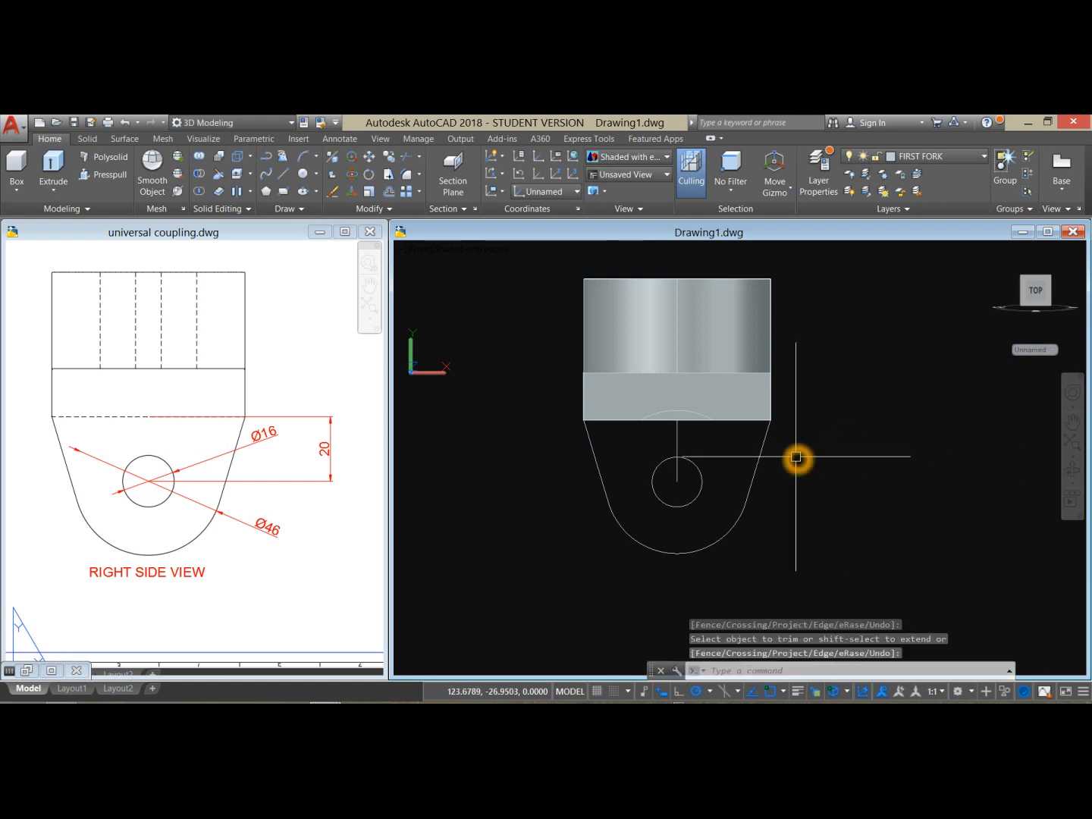
- Join the two tangent lines, the lower arc and the top closing line into one closed arm profile
{"action": "type", "text": "j"}
{"action": "key", "text": "Return"}
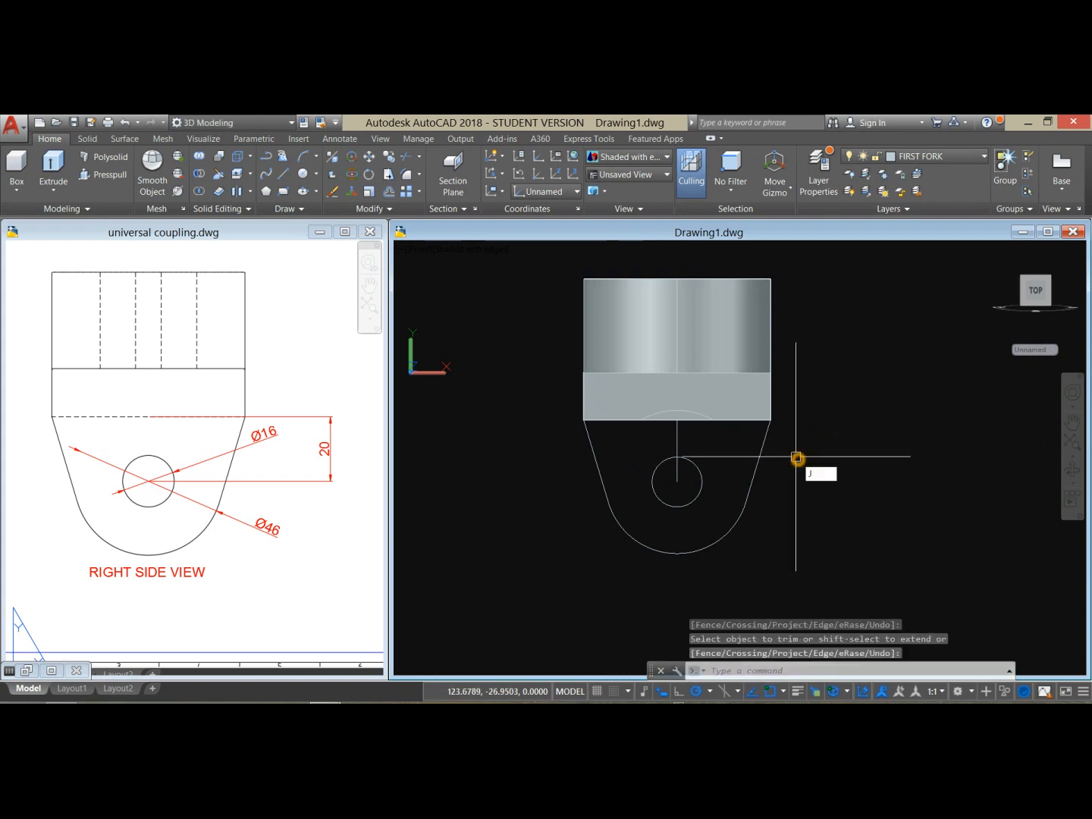
{"action": "left_click", "coordinate": [761, 459]}
{"action": "left_click", "coordinate": [726, 523]}
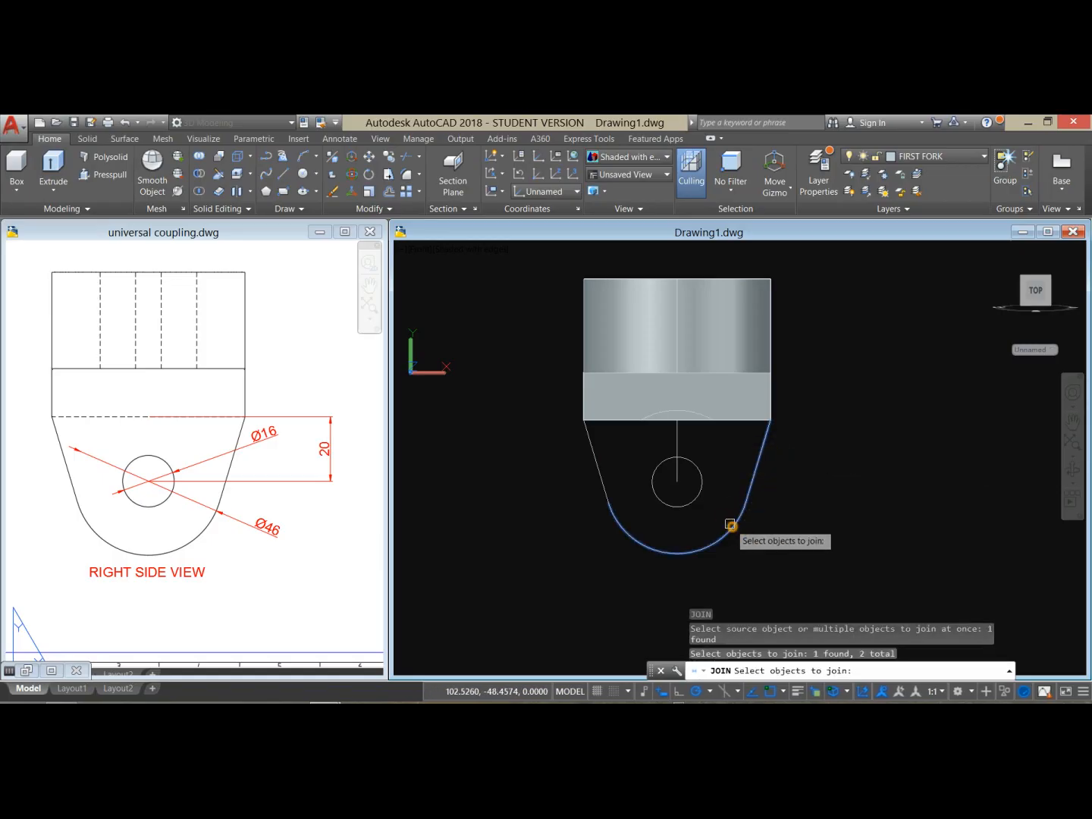
{"action": "left_click", "coordinate": [608, 486]}
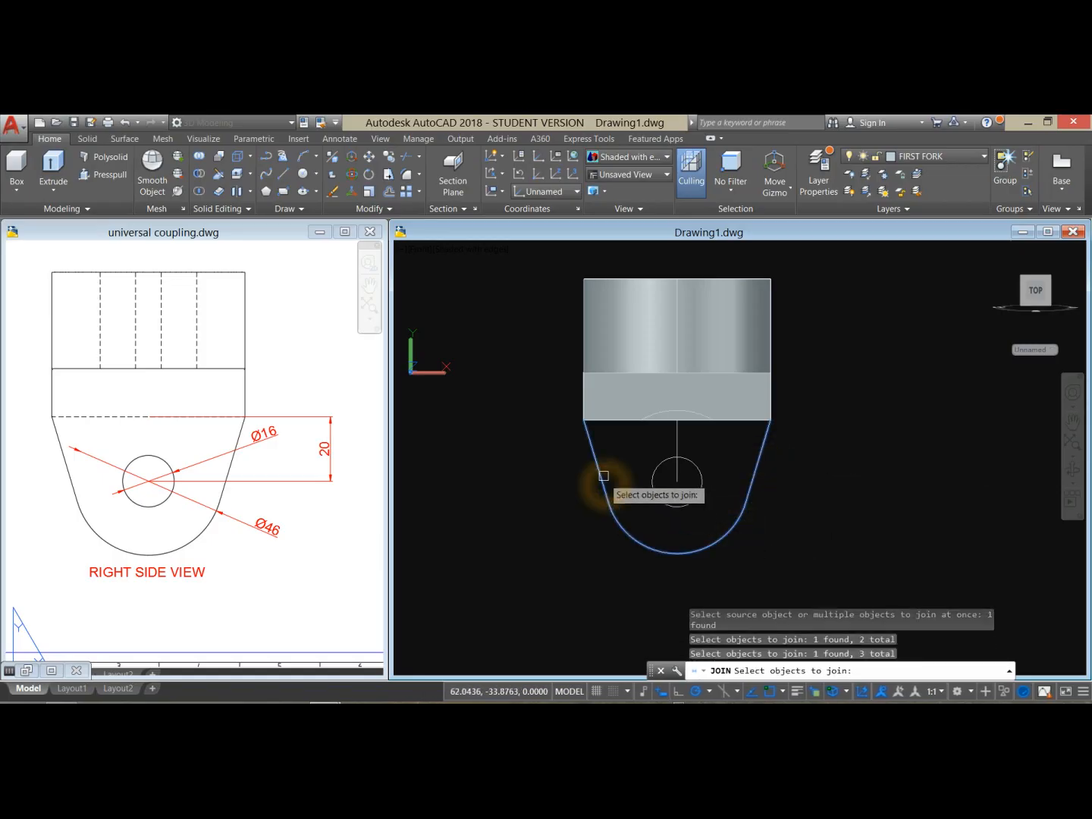
{"action": "left_click", "coordinate": [607, 422]}
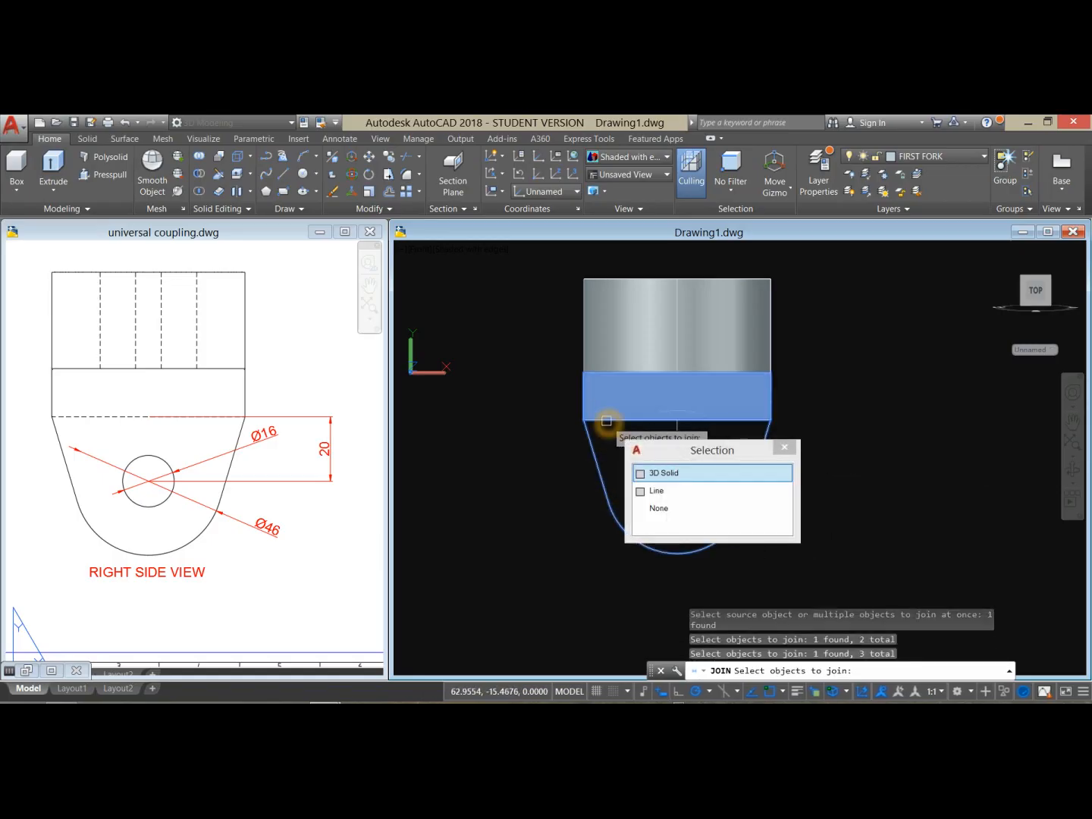
{"action": "left_click", "coordinate": [650, 495]}
{"action": "key", "text": "Return"}
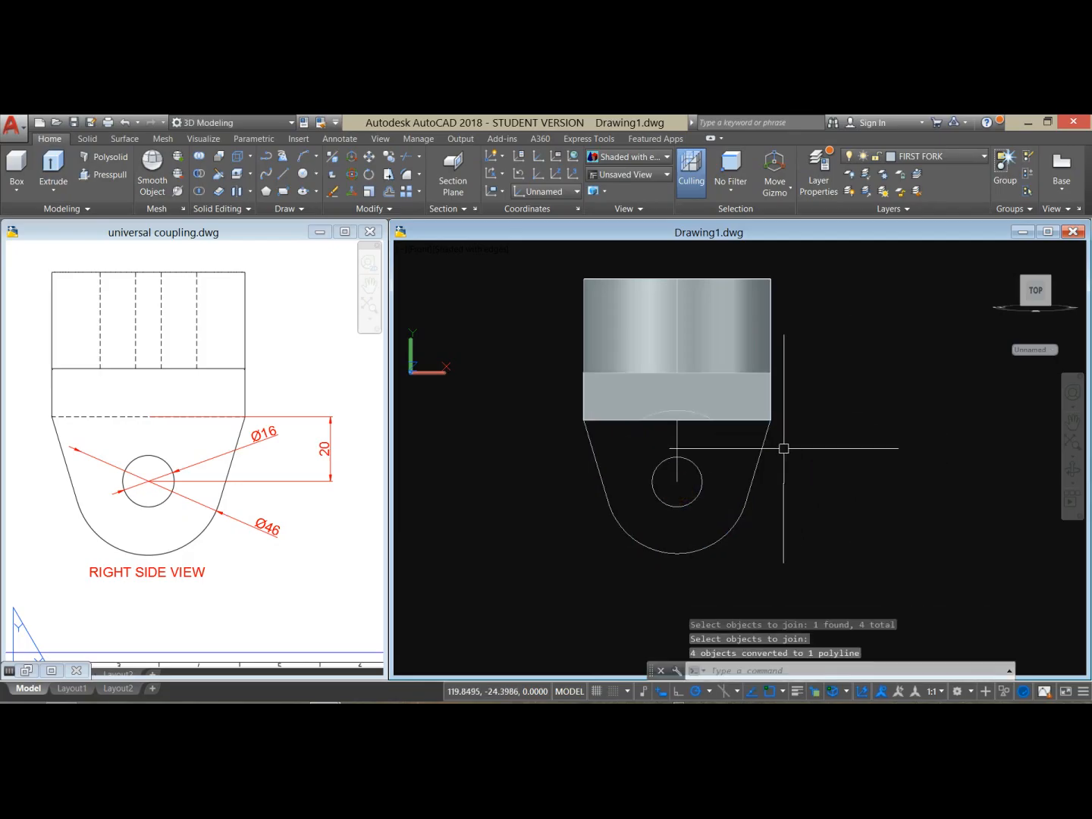
{"action": "left_click", "coordinate": [761, 452]}
{"action": "left_click", "coordinate": [847, 425]}
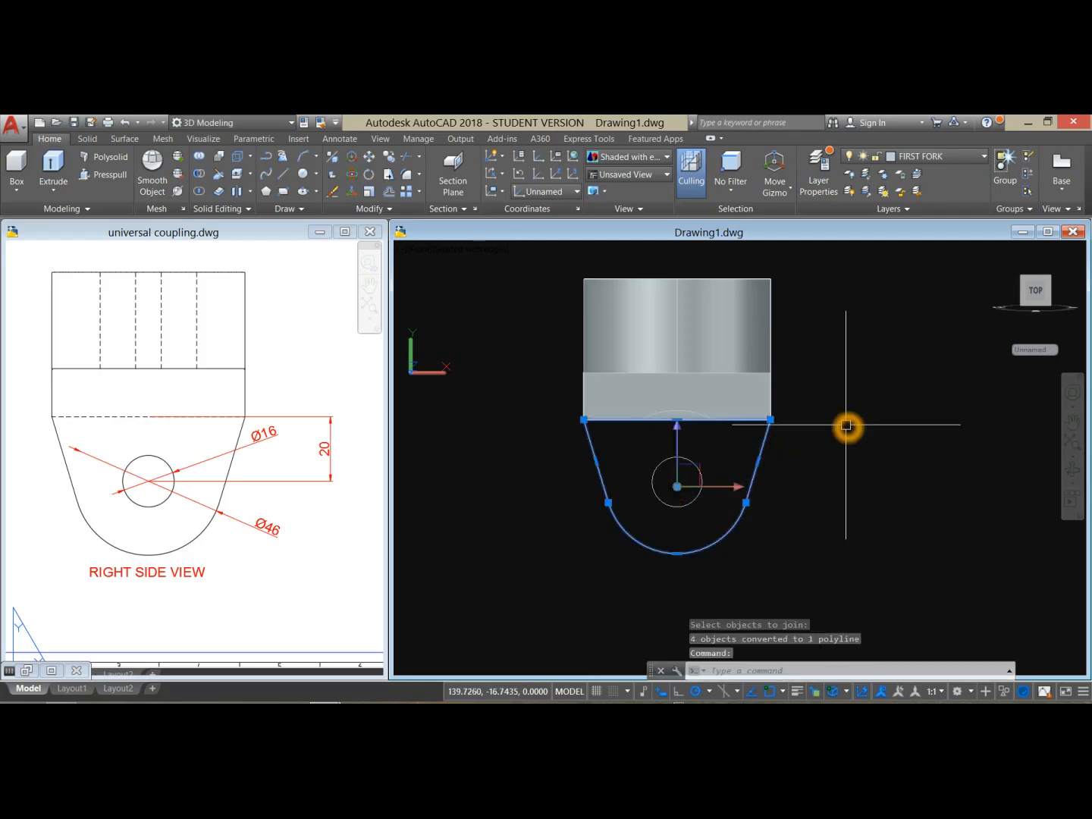
{"action": "key", "text": "Escape"}
- Check the fork arm's thickness in the front view of the universal coupling reference drawing
{"action": "middle_click_drag", "start_coordinate": [828, 417], "coordinate": [844, 463], "text": "shift"}
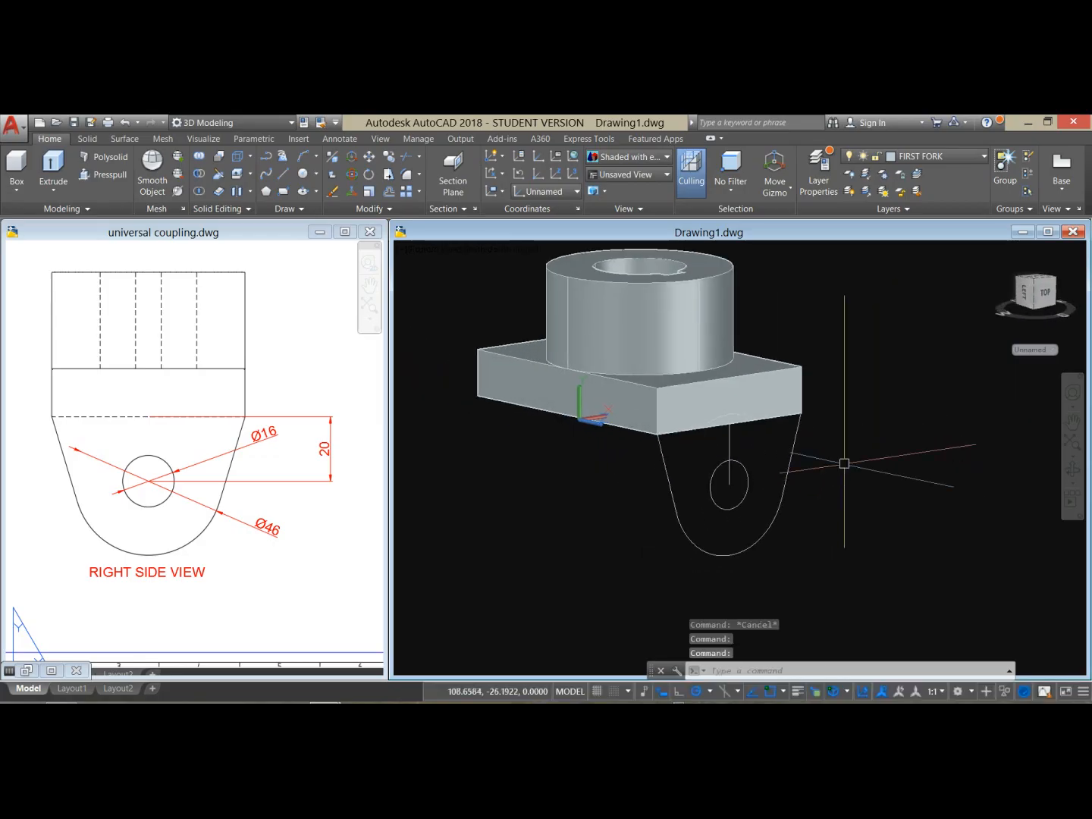
{"action": "left_click", "coordinate": [440, 480]}
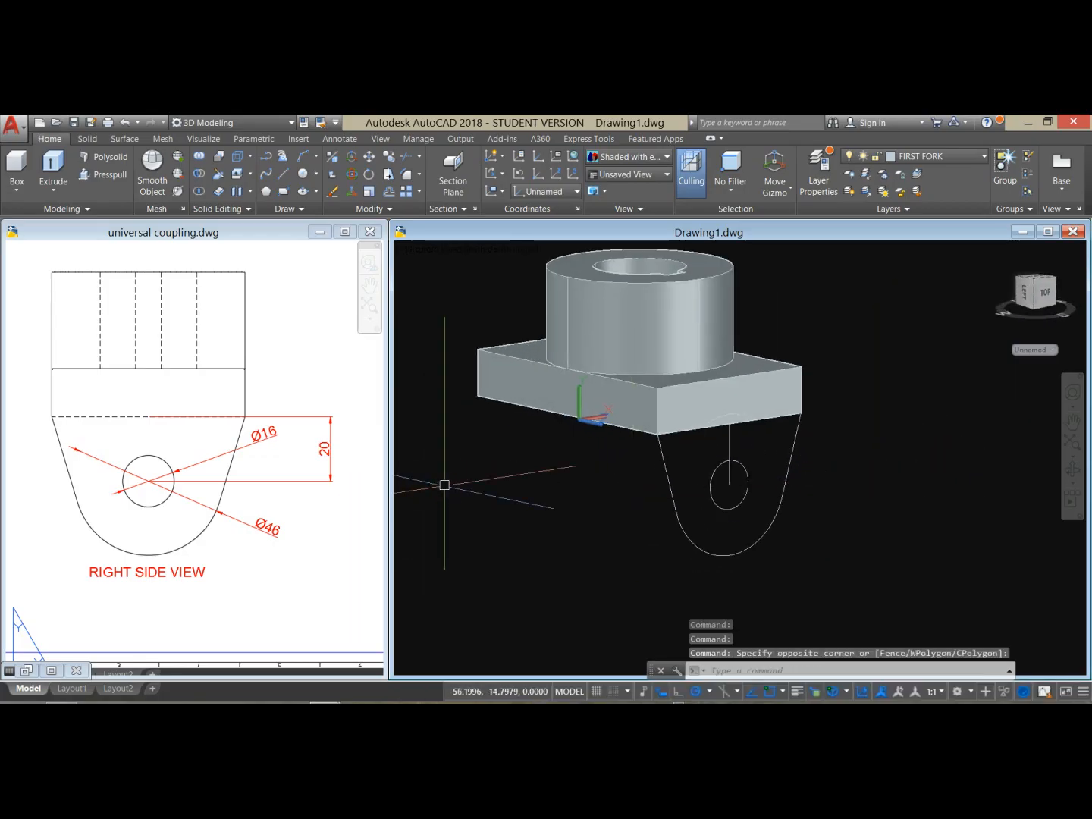
{"action": "left_click", "coordinate": [253, 511]}
{"action": "scroll", "coordinate": [252, 507], "scroll_direction": "down", "scroll_amount": 3}
{"action": "middle_click_drag", "start_coordinate": [254, 504], "coordinate": [115, 508]}
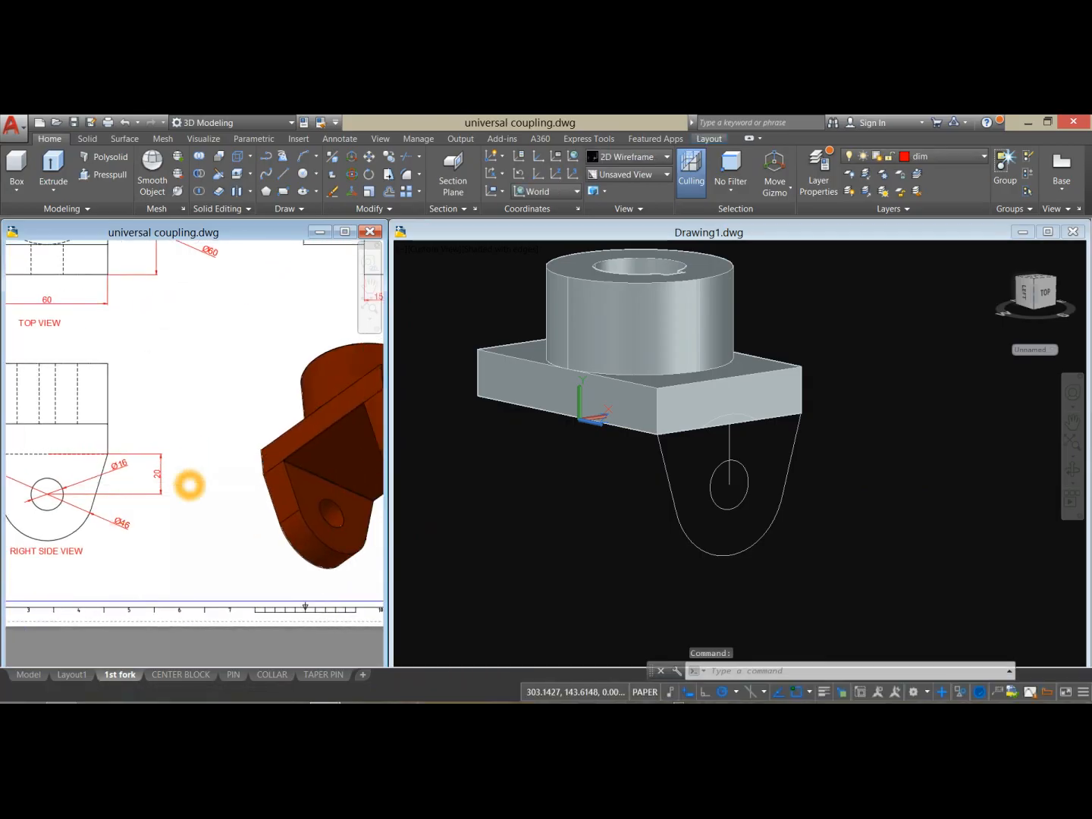
{"action": "scroll", "coordinate": [190, 484], "scroll_direction": "down", "scroll_amount": 2}
{"action": "middle_click_drag", "start_coordinate": [187, 480], "coordinate": [144, 549]}
{"action": "scroll", "coordinate": [265, 428], "scroll_direction": "up", "scroll_amount": 3}
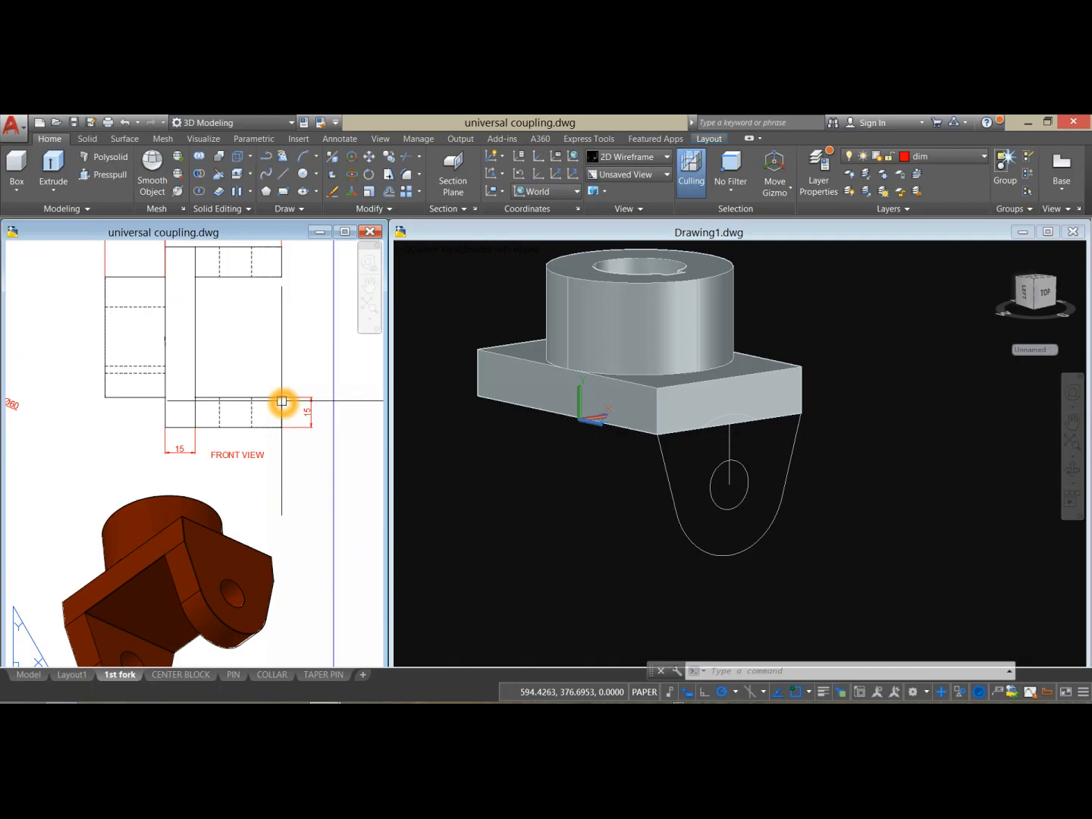
- Erase the leftover upper arc of the 46-diameter circle and the 20-unit vertical construction line
{"action": "left_click", "coordinate": [560, 470]}
{"action": "left_click", "coordinate": [537, 491]}
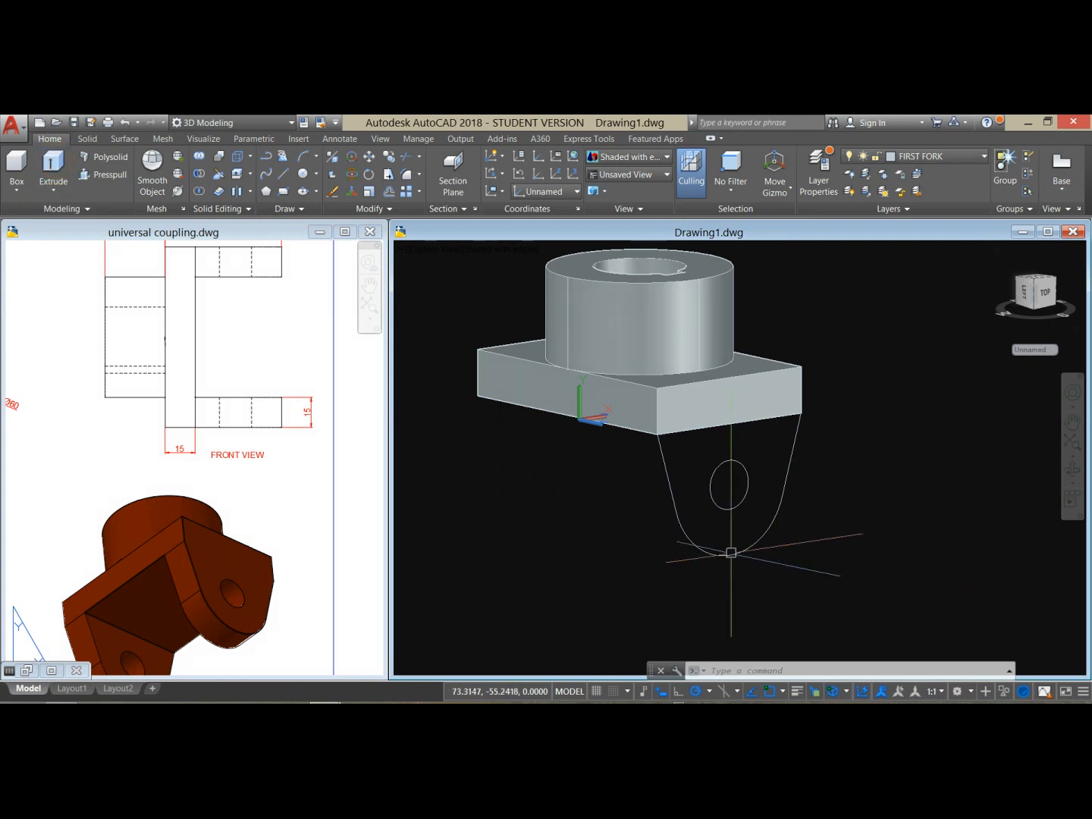
{"action": "left_click", "coordinate": [467, 303]}
{"action": "left_click", "coordinate": [416, 286]}
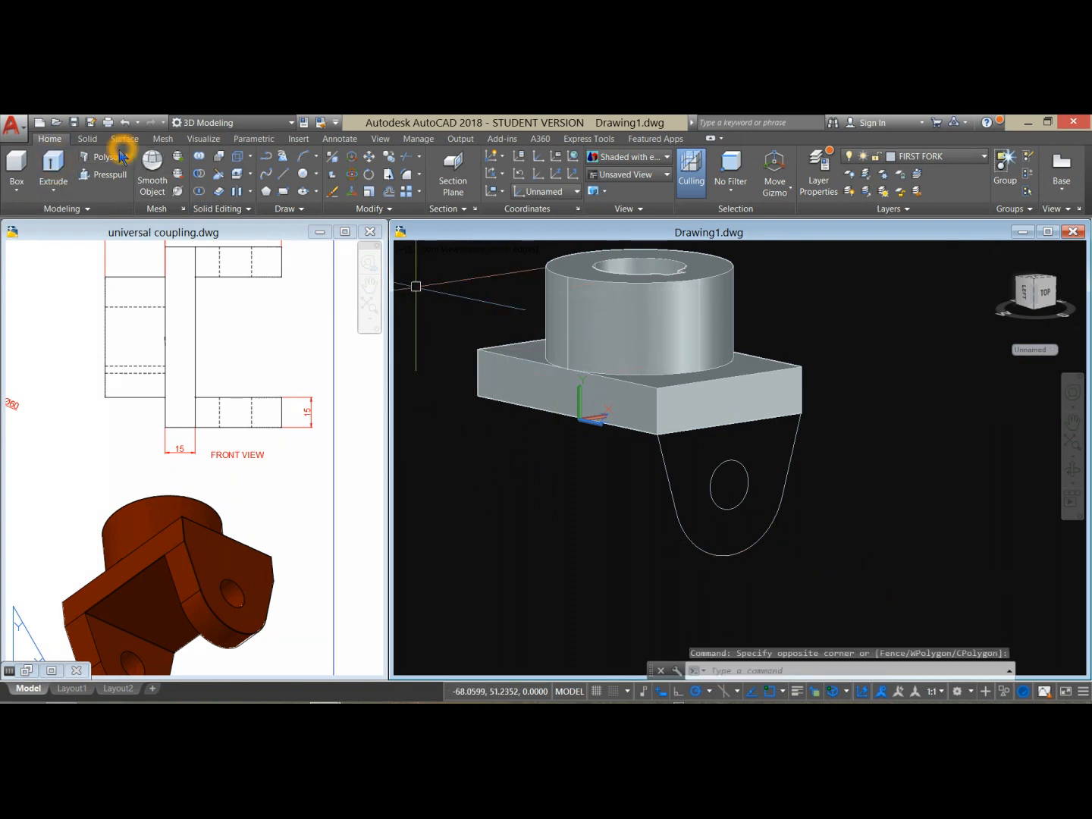
- Extrude the closed arm profile 15 units inward beneath the base plate
{"action": "left_click", "coordinate": [64, 162]}
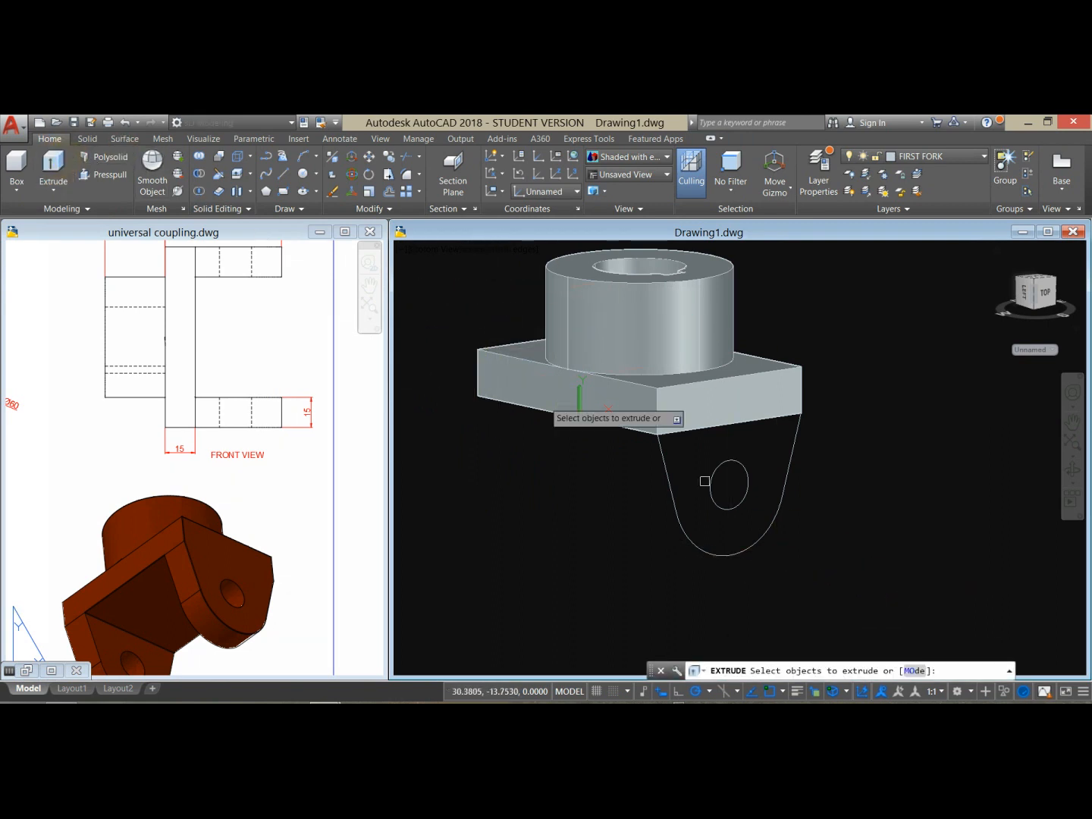
{"action": "left_click", "coordinate": [681, 519]}
{"action": "right_click", "coordinate": [626, 492]}
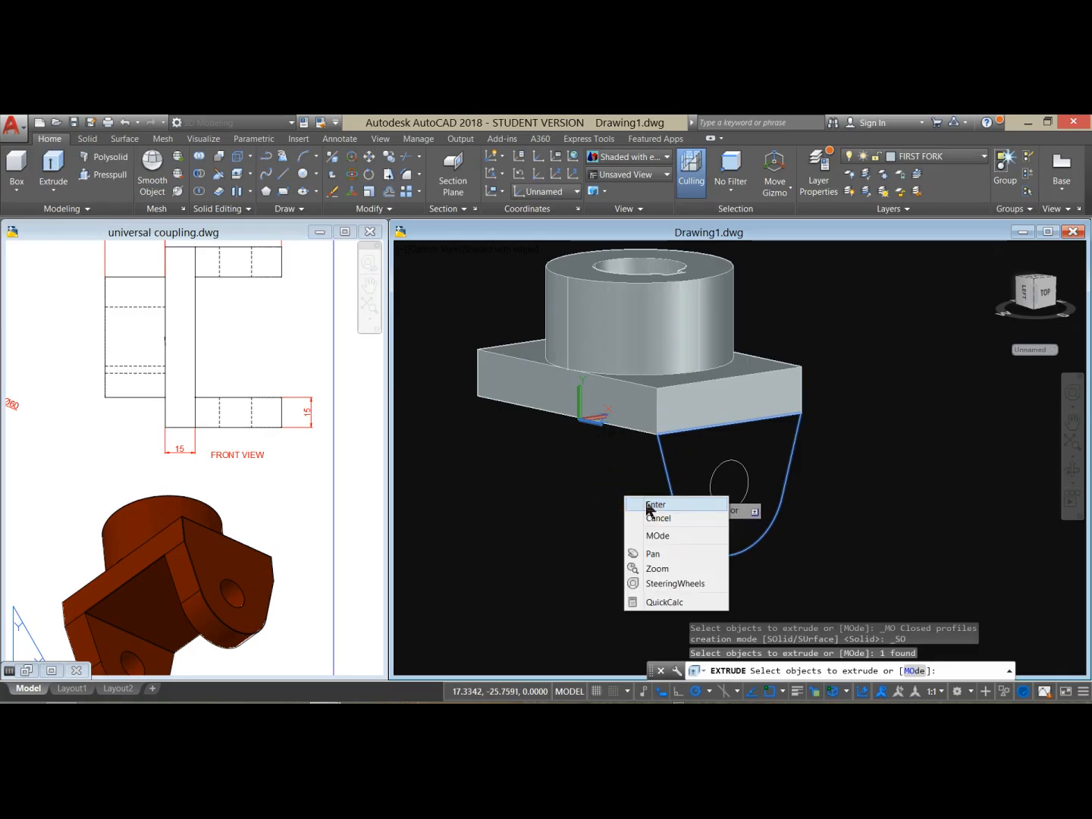
{"action": "left_click", "coordinate": [649, 504]}
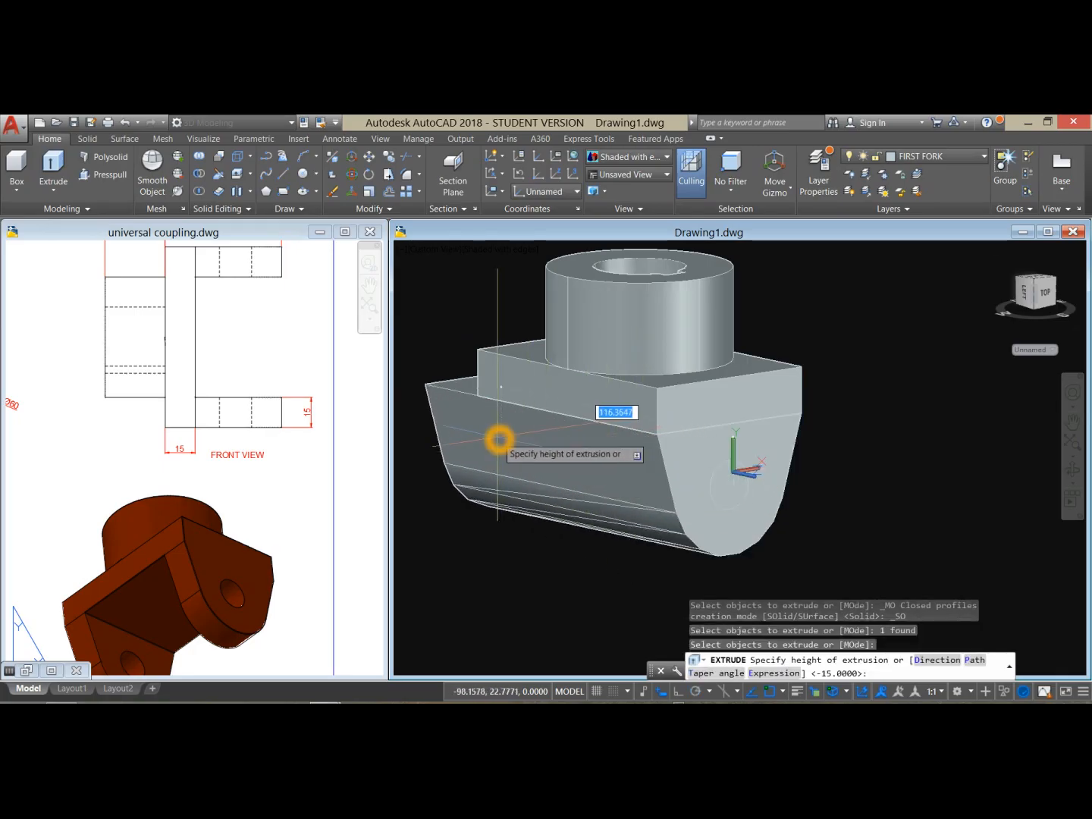
{"action": "left_click", "coordinate": [488, 435]}
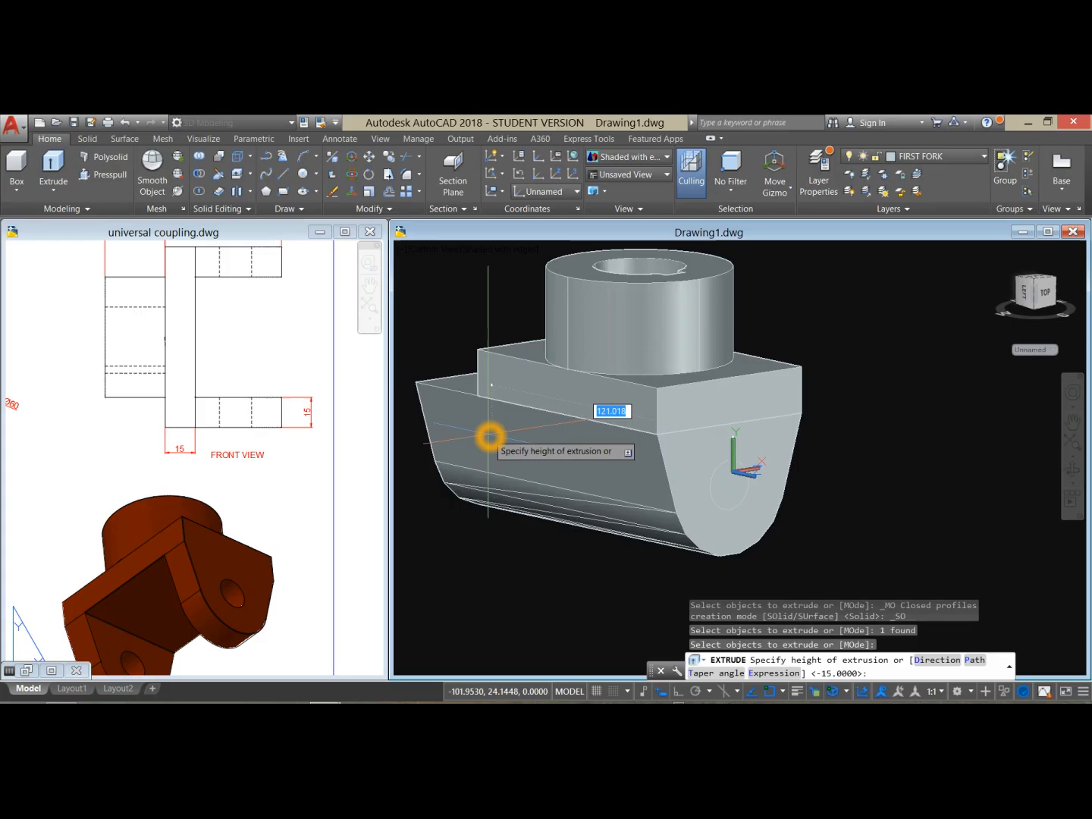
{"action": "key", "text": "Return"}
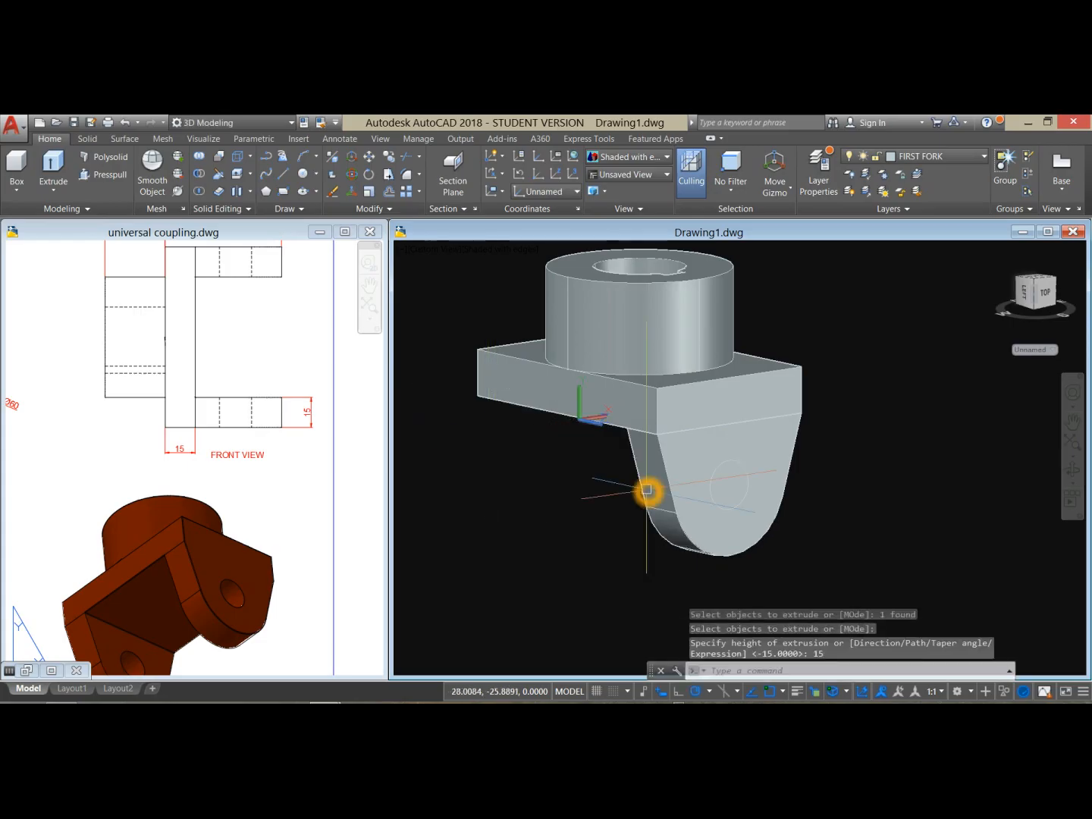
- Copy the arm solid from its inner upper corner to the base plate's lower corner at the opposite end
{"action": "left_click", "coordinate": [658, 481]}
{"action": "right_click", "coordinate": [837, 354]}
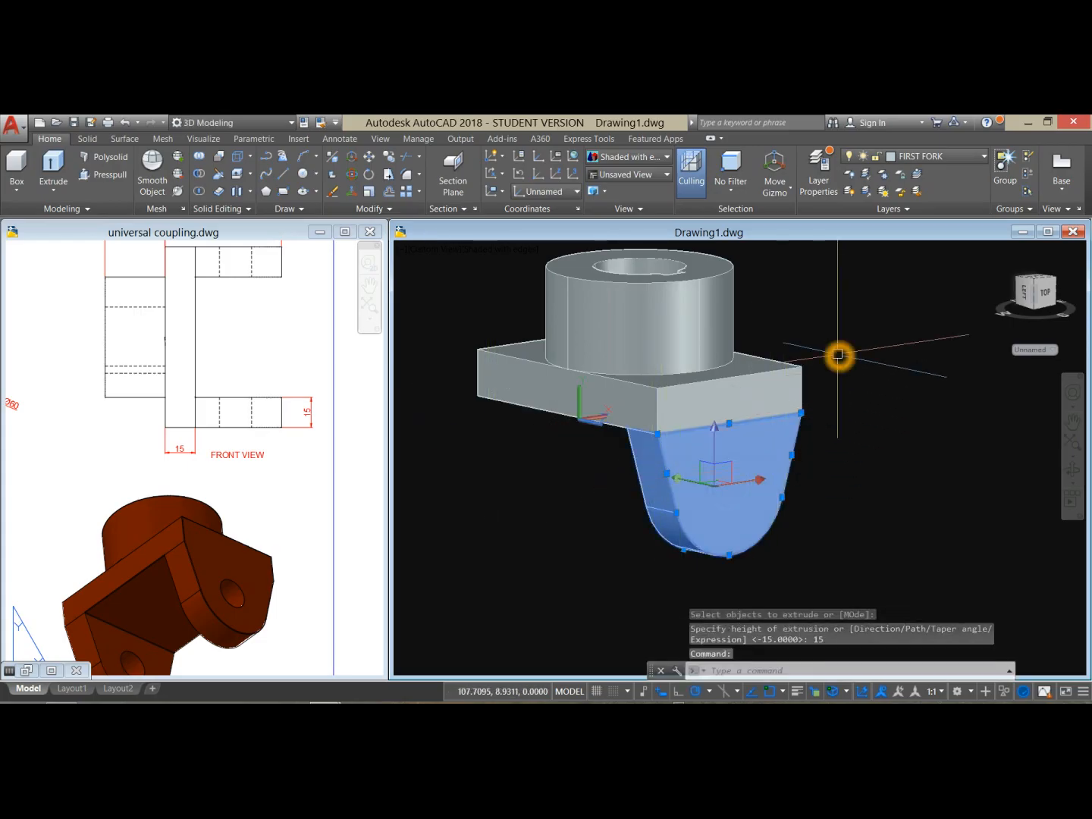
{"action": "mouse_move", "coordinate": [859, 383]}
{"action": "left_click", "coordinate": [913, 458]}
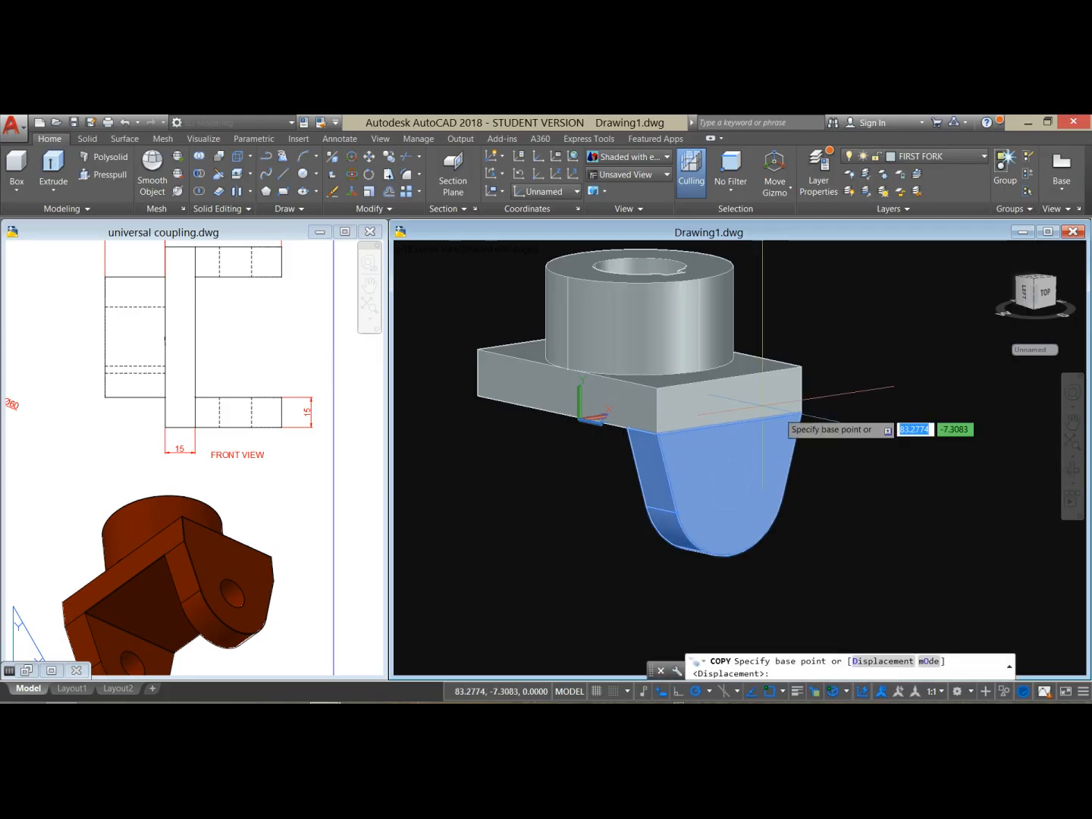
{"action": "left_click", "coordinate": [629, 431]}
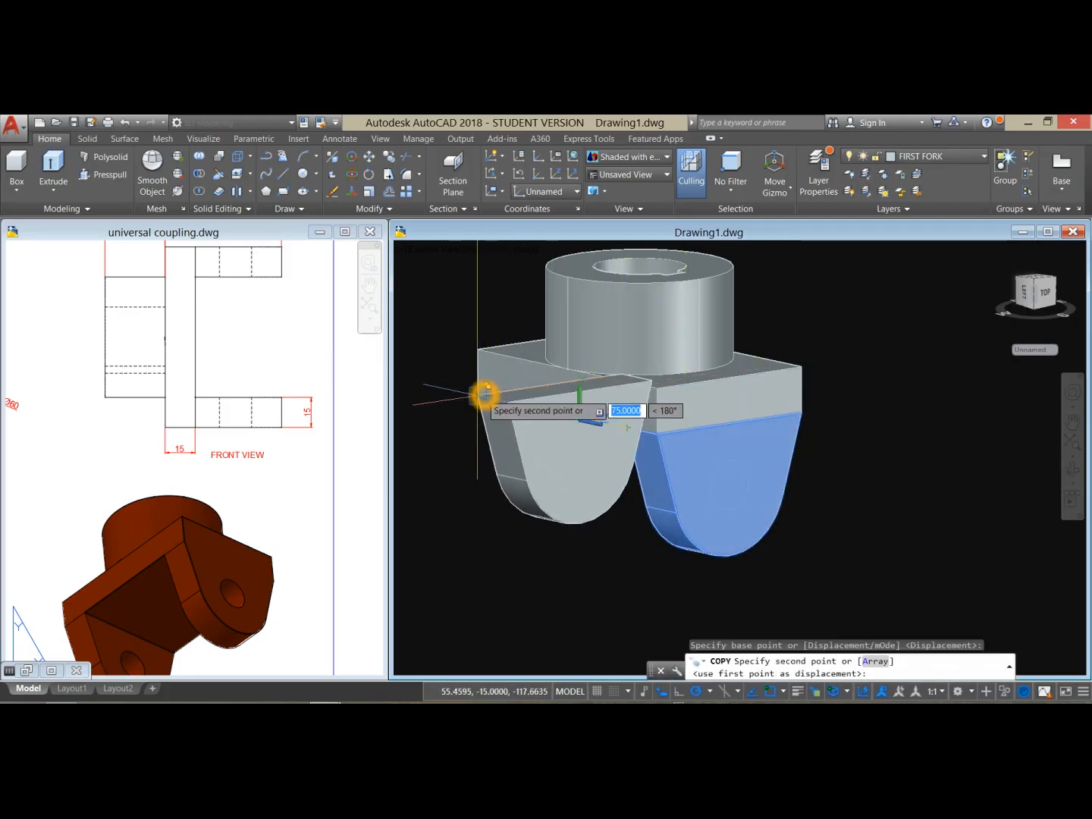
{"action": "right_click", "coordinate": [815, 431]}
{"action": "left_click", "coordinate": [829, 435]}
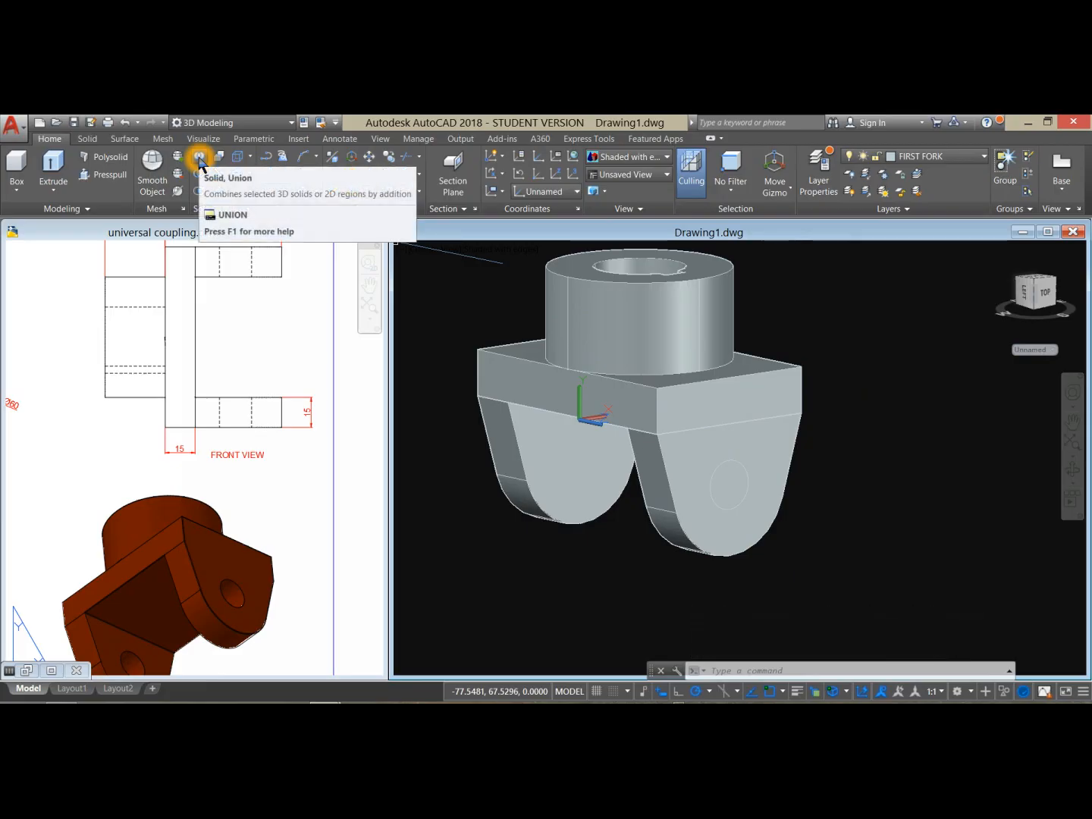
- Union the cylindrical hub, the base plate and both arms into a single solid
{"action": "left_click", "coordinate": [200, 159]}
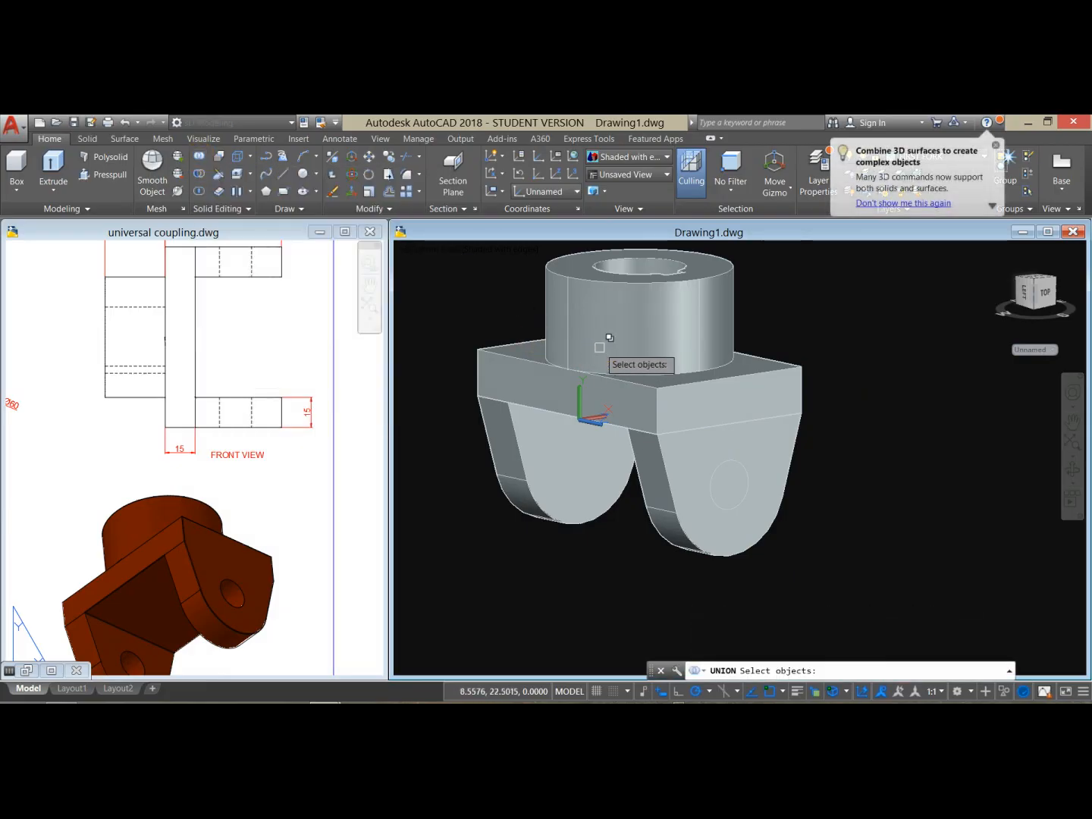
{"action": "left_click", "coordinate": [581, 365]}
{"action": "left_click", "coordinate": [526, 372]}
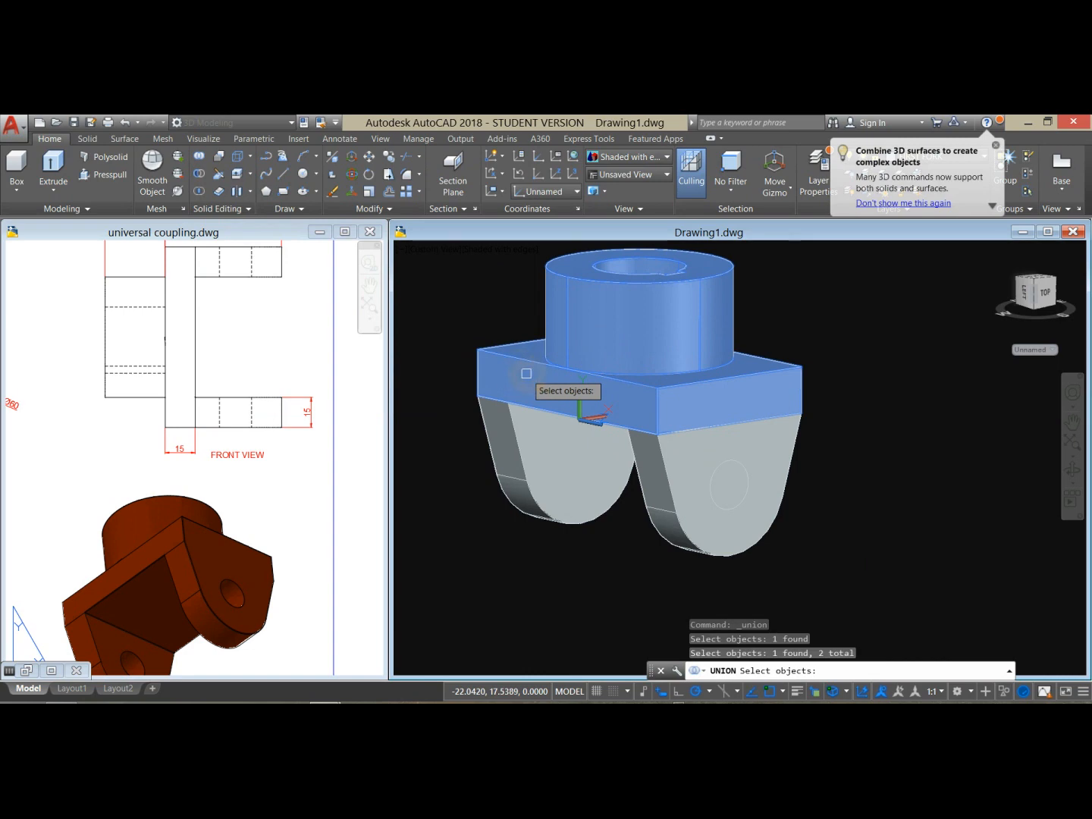
{"action": "left_click", "coordinate": [515, 420]}
{"action": "left_click", "coordinate": [774, 466]}
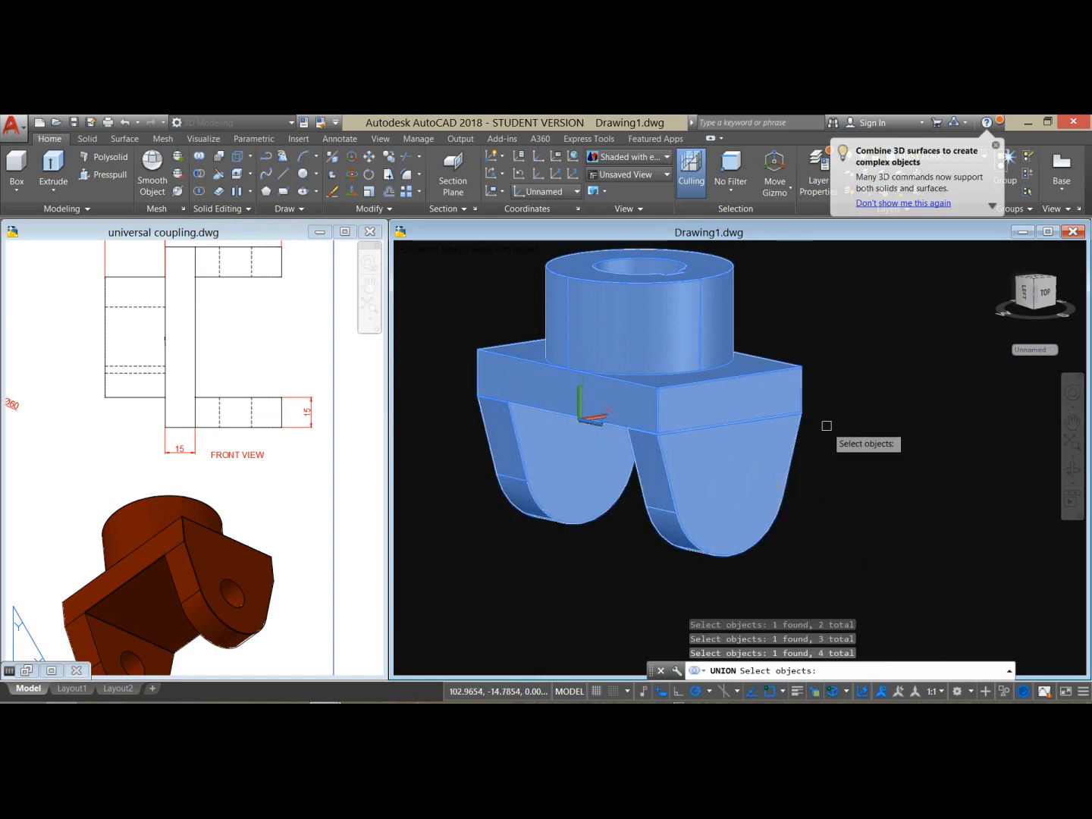
{"action": "key", "text": "Return"}
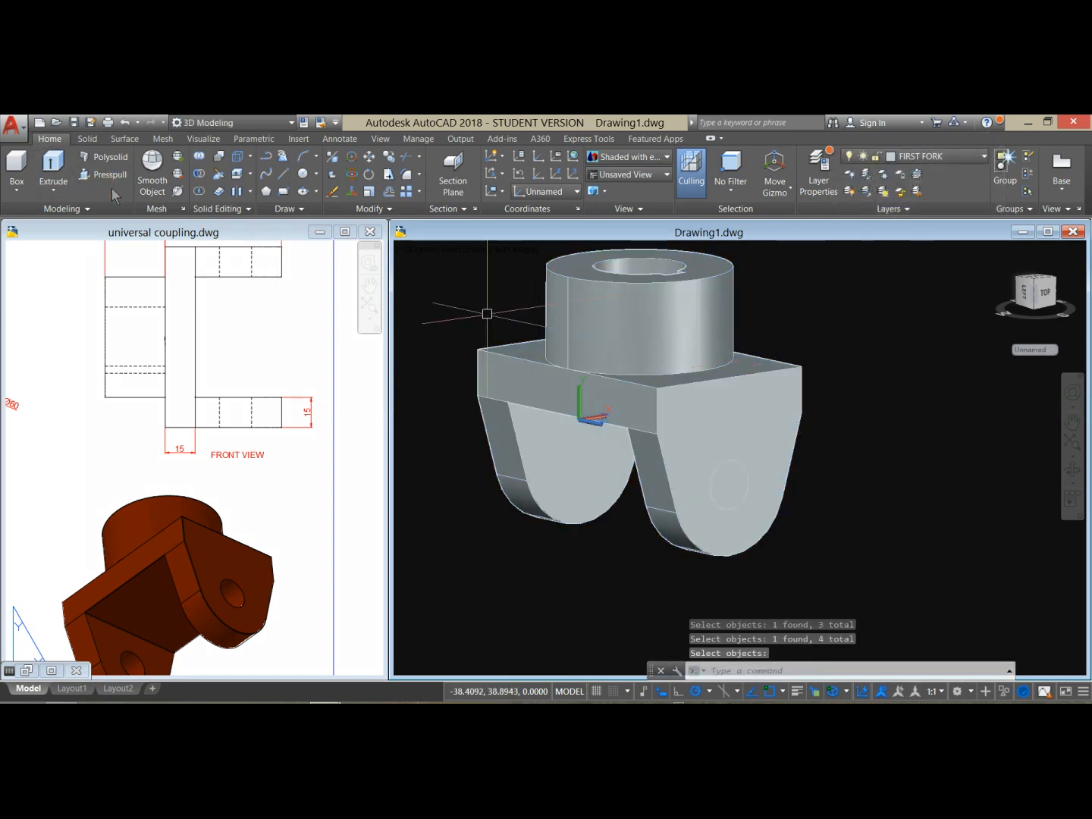
- Presspull the circle on the front arm through both fork arms to cut the pin holes
{"action": "left_click", "coordinate": [110, 175]}
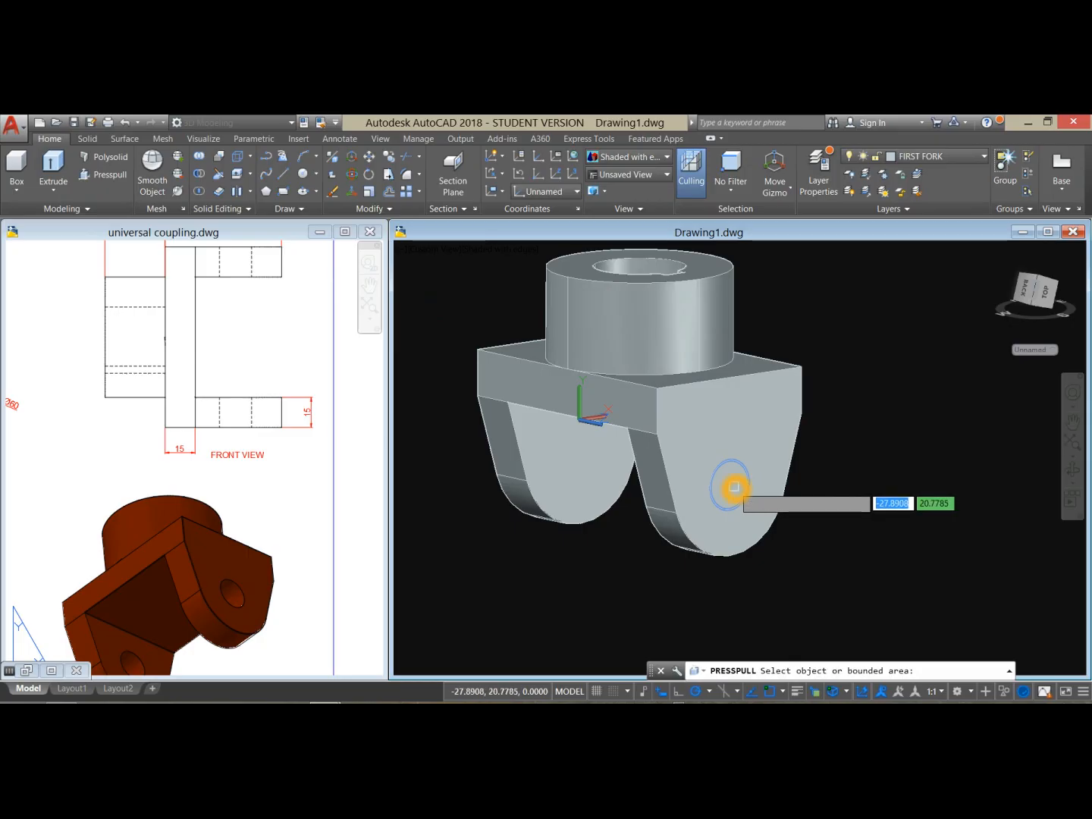
{"action": "left_click", "coordinate": [734, 486]}
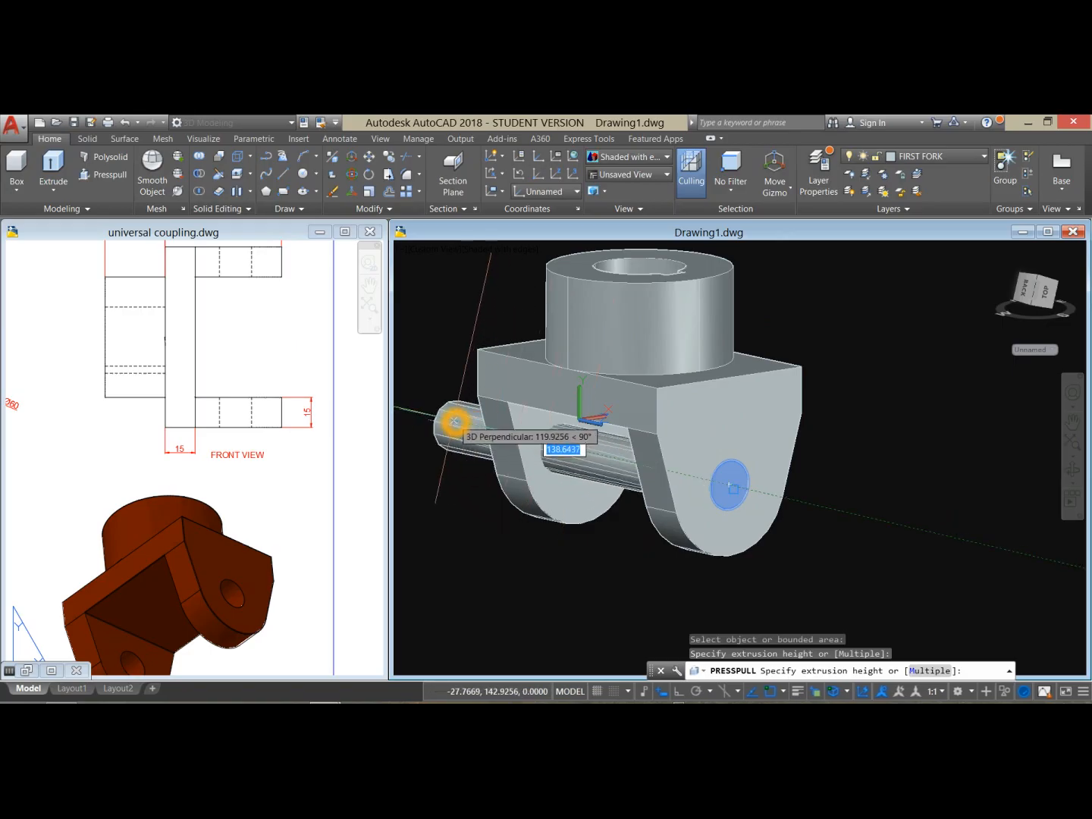
{"action": "left_click", "coordinate": [454, 421]}
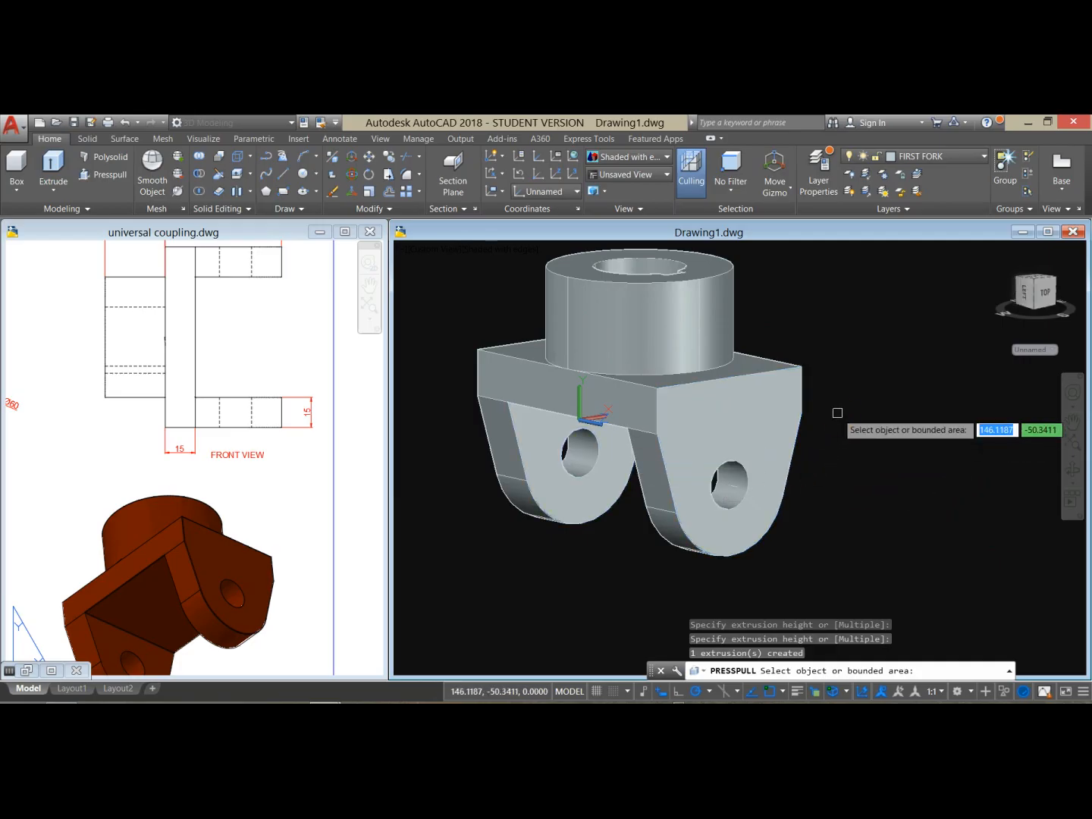
{"action": "key", "text": "Return"}
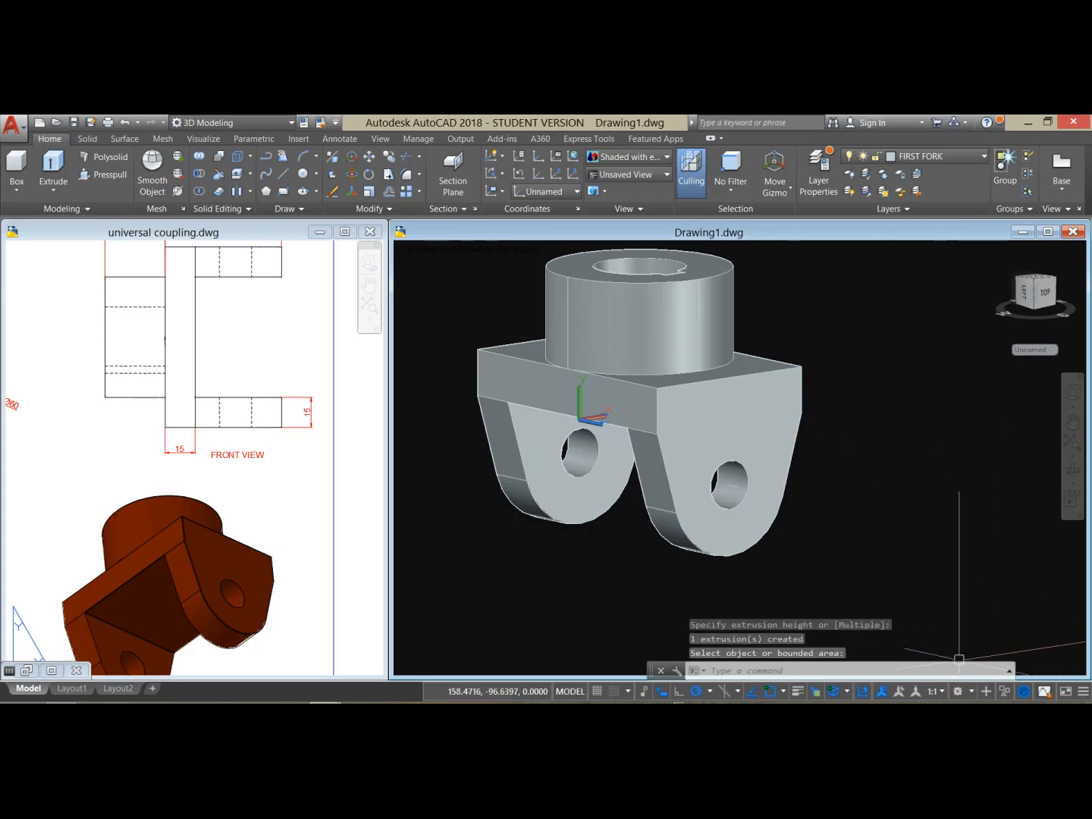
{"action": "right_click", "coordinate": [709, 705]}
{"action": "left_click", "coordinate": [755, 661]}
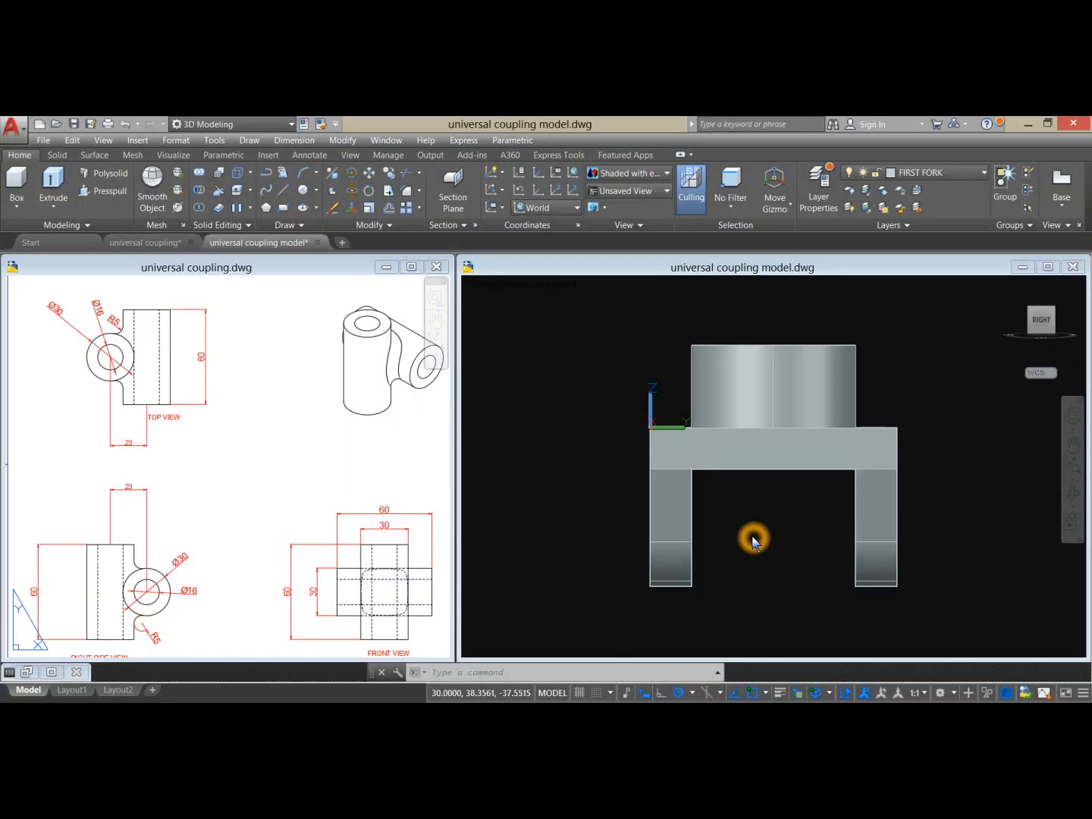
- Turn off the FIRST FORK layer and make CENTER BLOCK the current layer in the universal coupling model drawing
{"action": "left_click", "coordinate": [887, 377]}
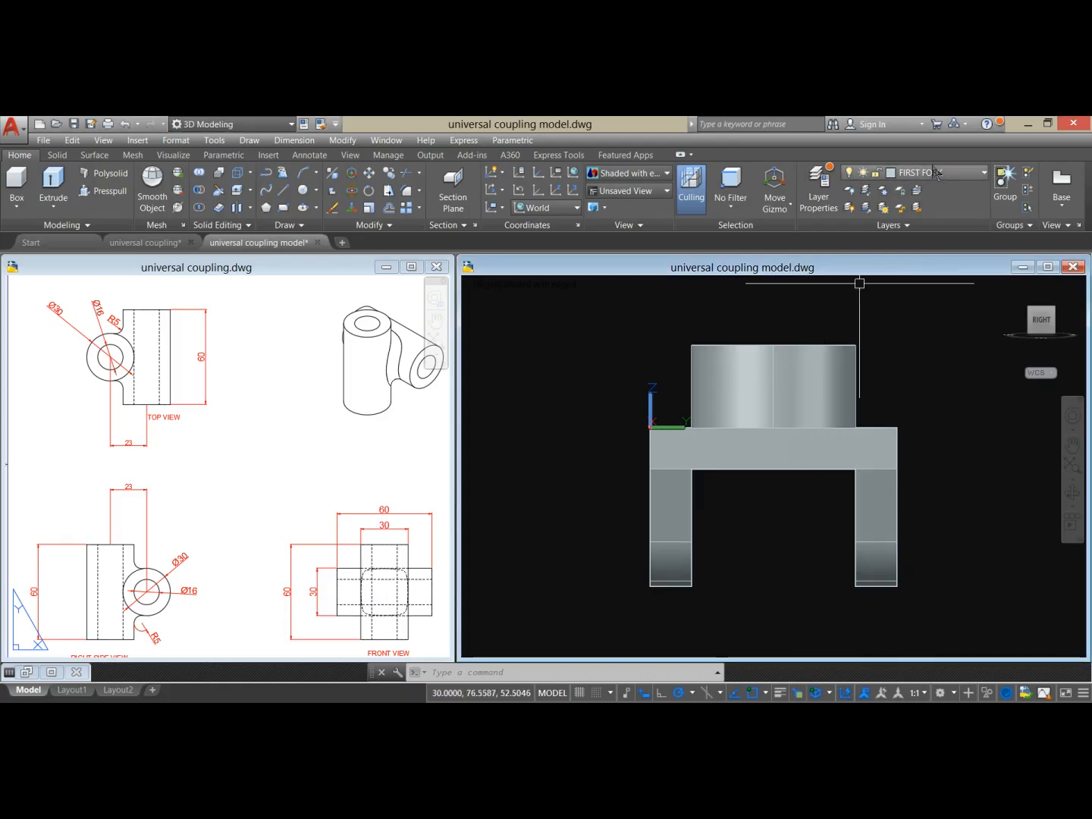
{"action": "left_click", "coordinate": [984, 173]}
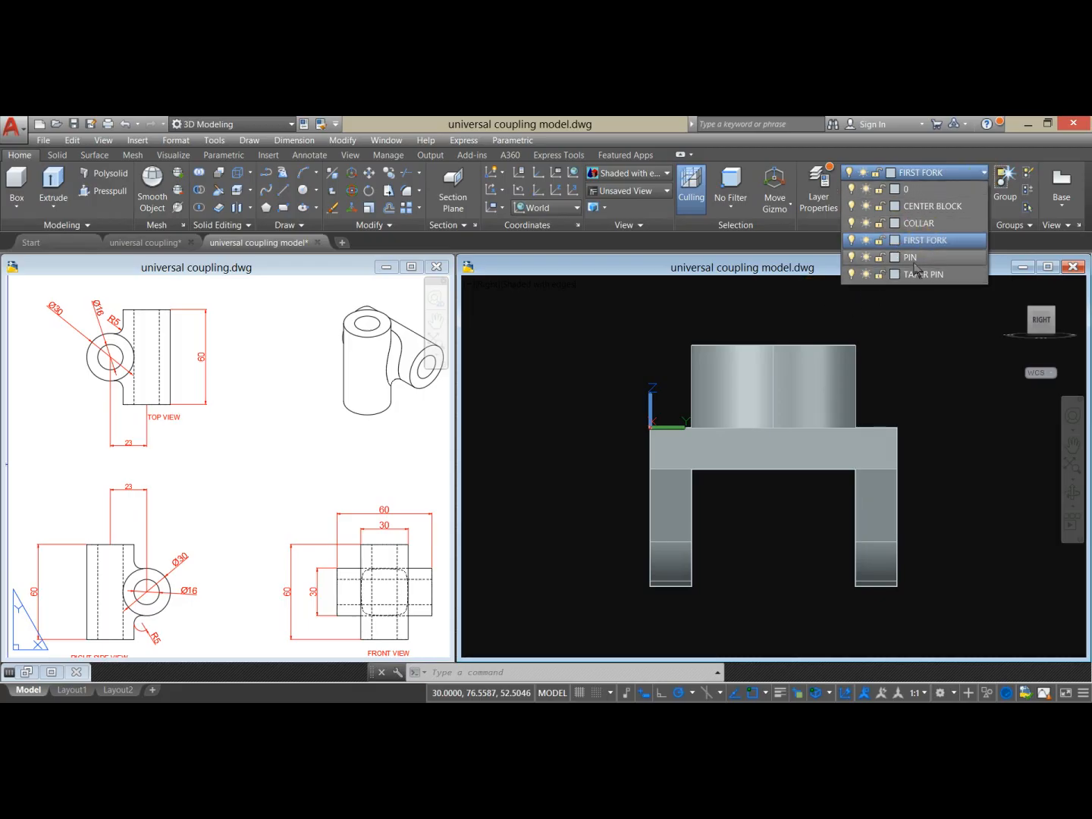
{"action": "left_click", "coordinate": [916, 191]}
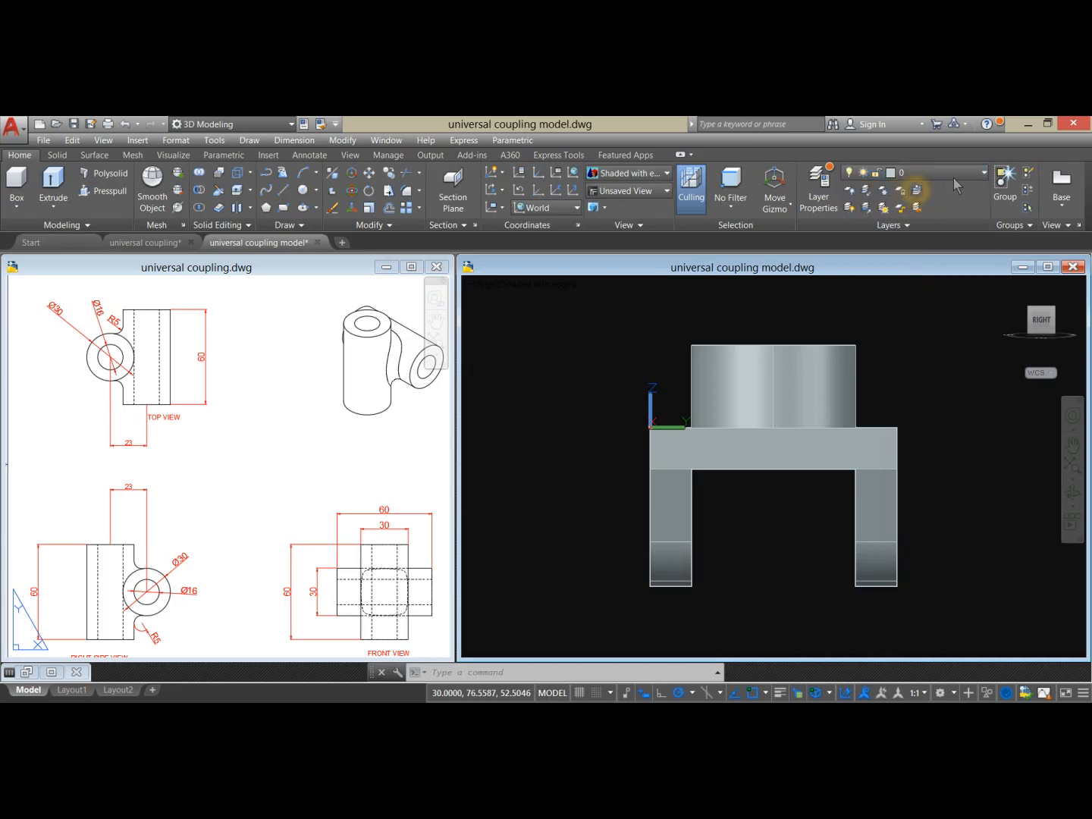
{"action": "left_click", "coordinate": [969, 175]}
{"action": "left_click", "coordinate": [852, 241]}
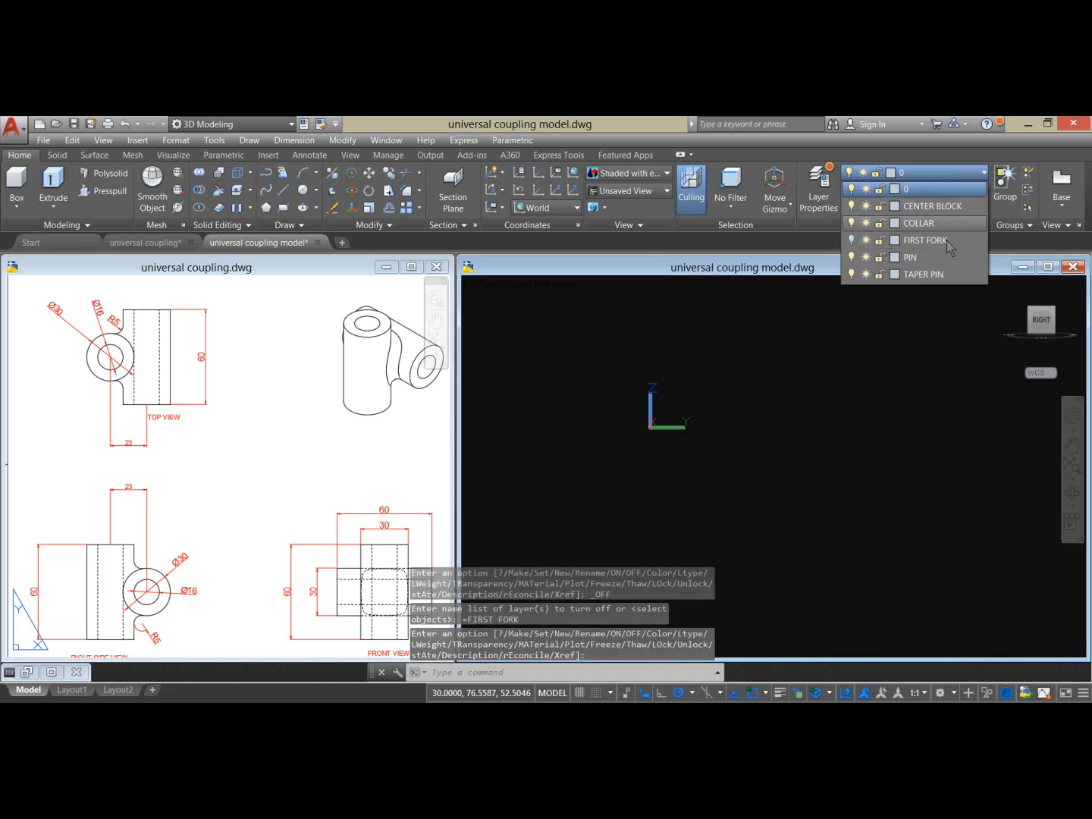
{"action": "left_click", "coordinate": [932, 206]}
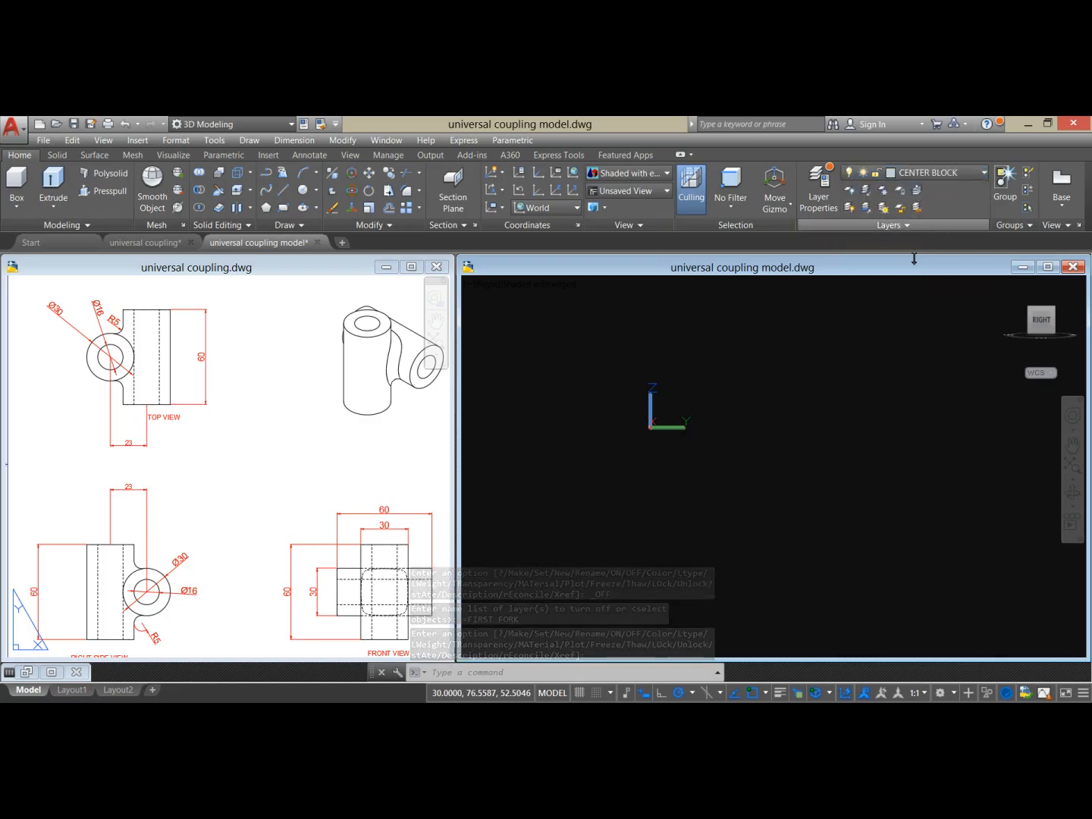
- Set the universal coupling model drawing to the Top view
{"action": "middle_click_drag", "start_coordinate": [763, 407], "coordinate": [712, 440]}
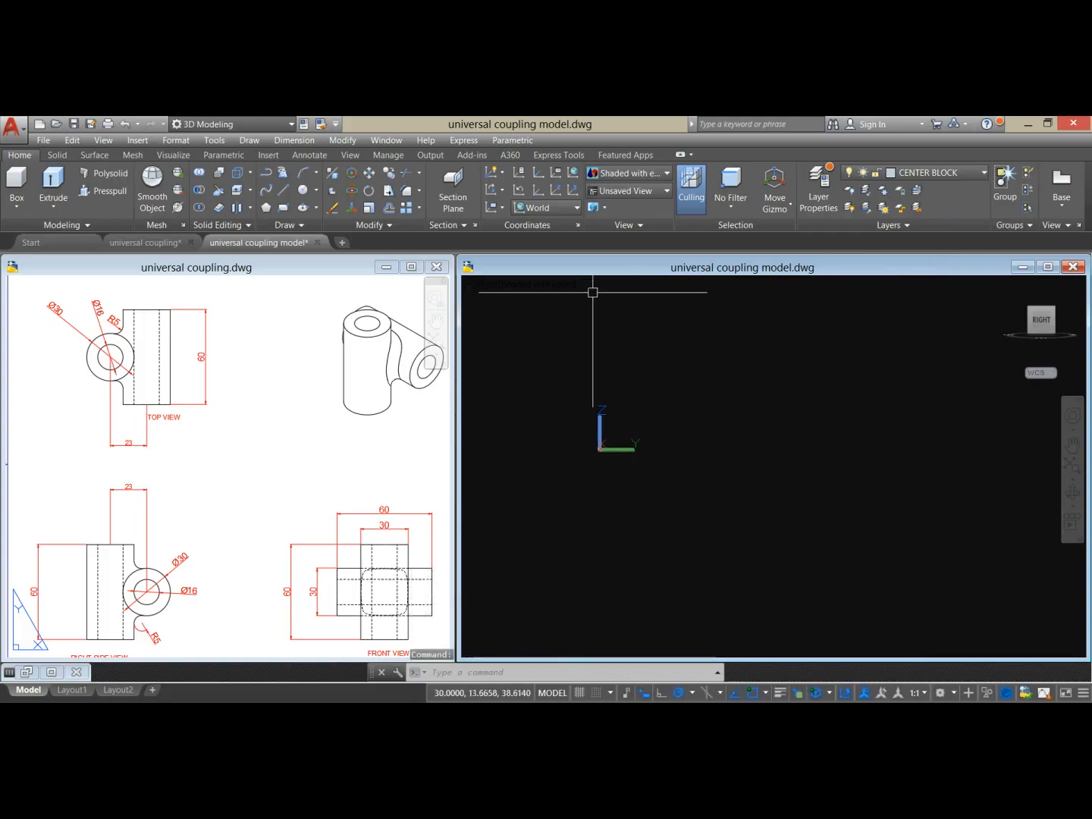
{"action": "left_click", "coordinate": [516, 286]}
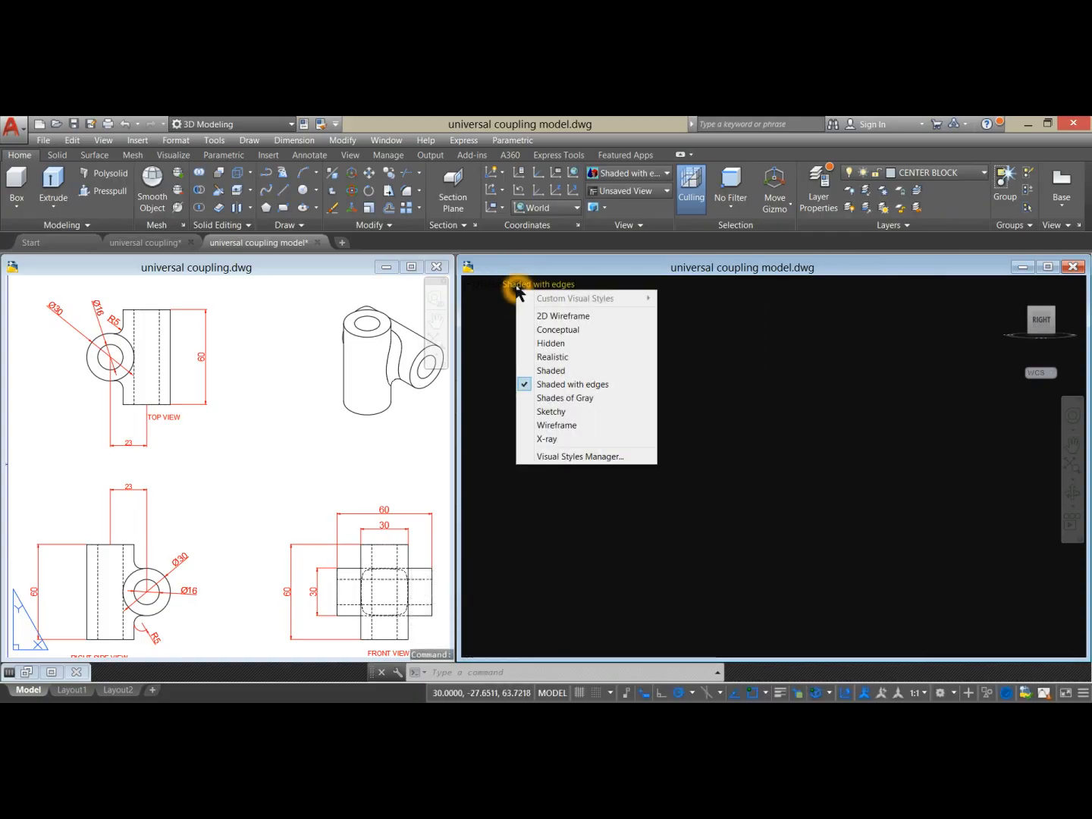
{"action": "left_click", "coordinate": [502, 285]}
{"action": "left_click", "coordinate": [494, 288]}
{"action": "left_click", "coordinate": [492, 288]}
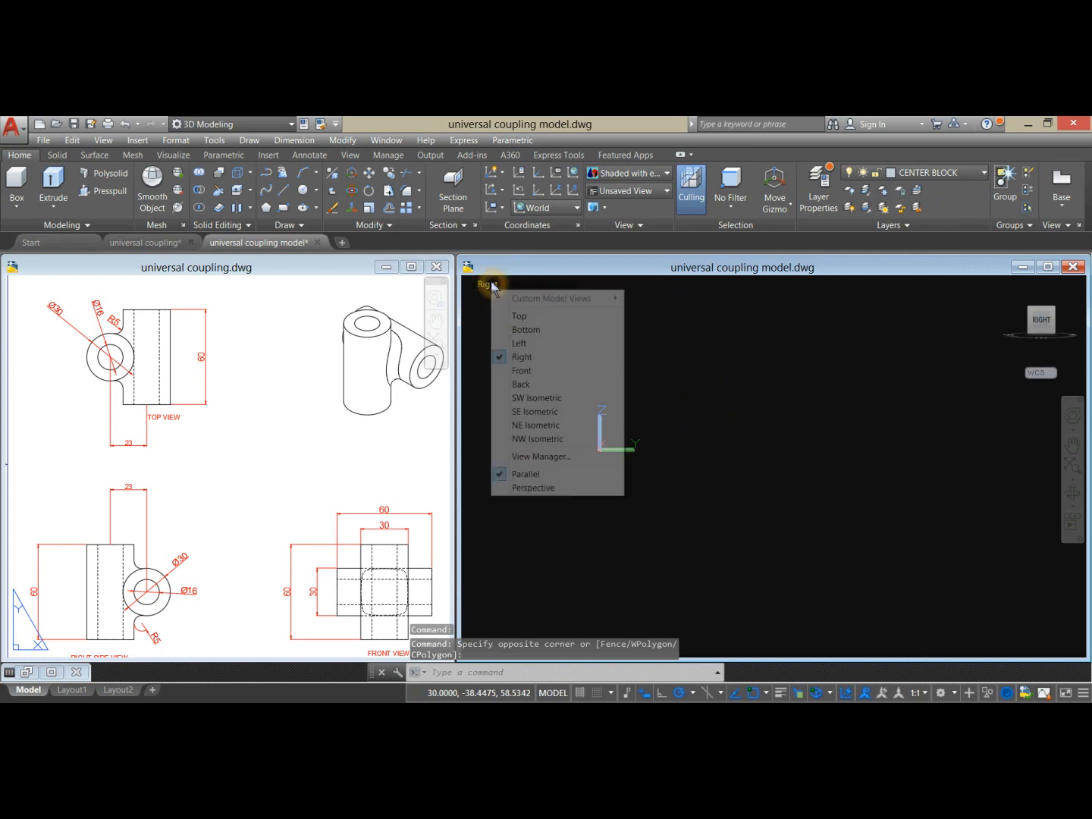
{"action": "left_click", "coordinate": [518, 316]}
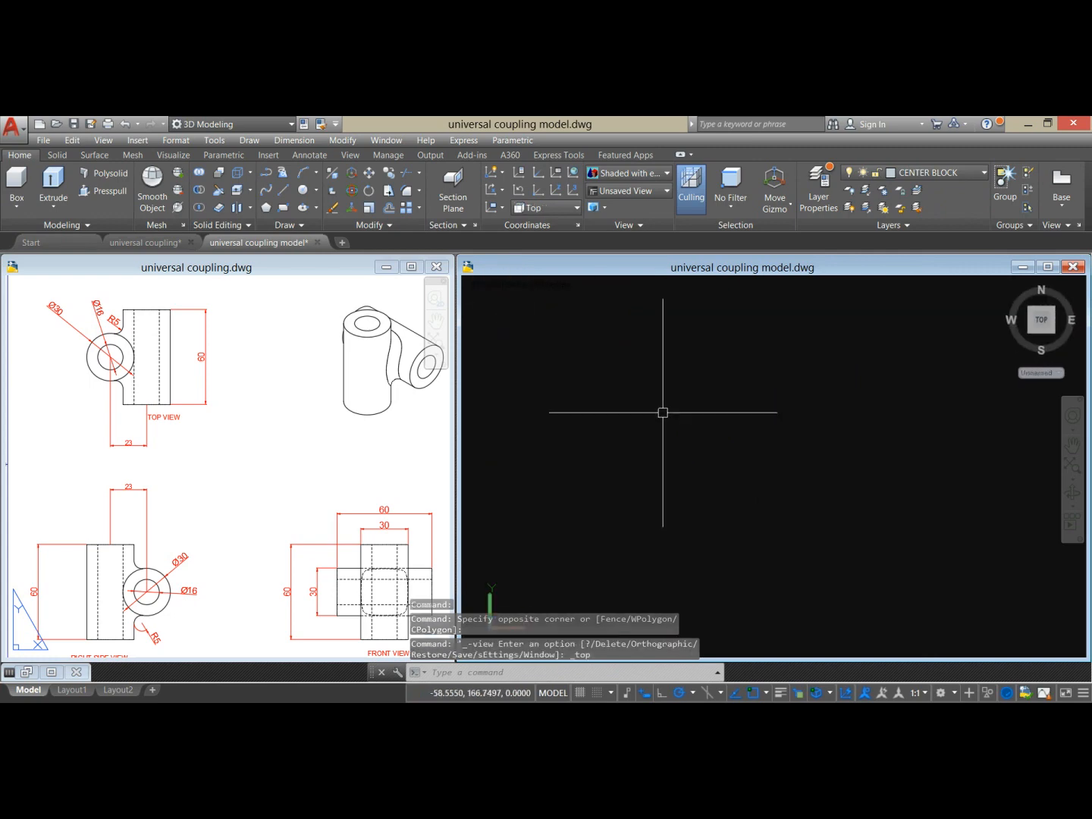
- Draw a circle of diameter 30 in the empty model area for the center block
{"action": "left_click", "coordinate": [305, 190]}
{"action": "left_click", "coordinate": [638, 399]}
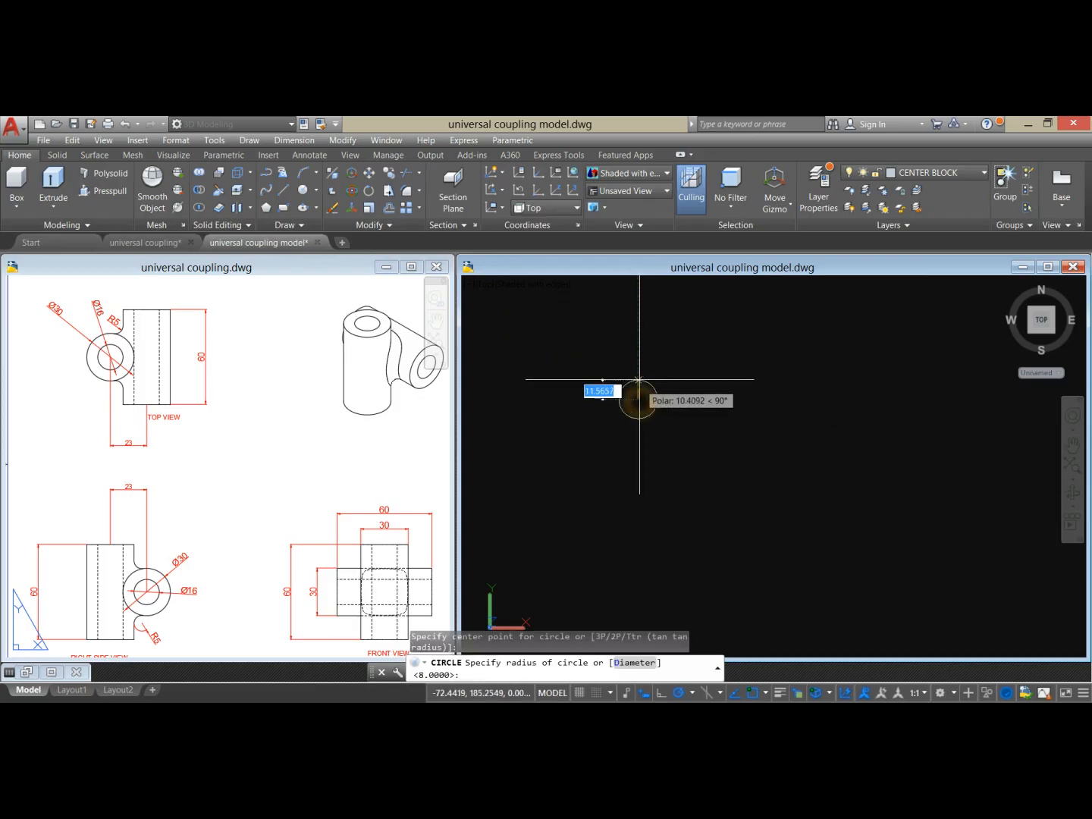
{"action": "left_click", "coordinate": [640, 365]}
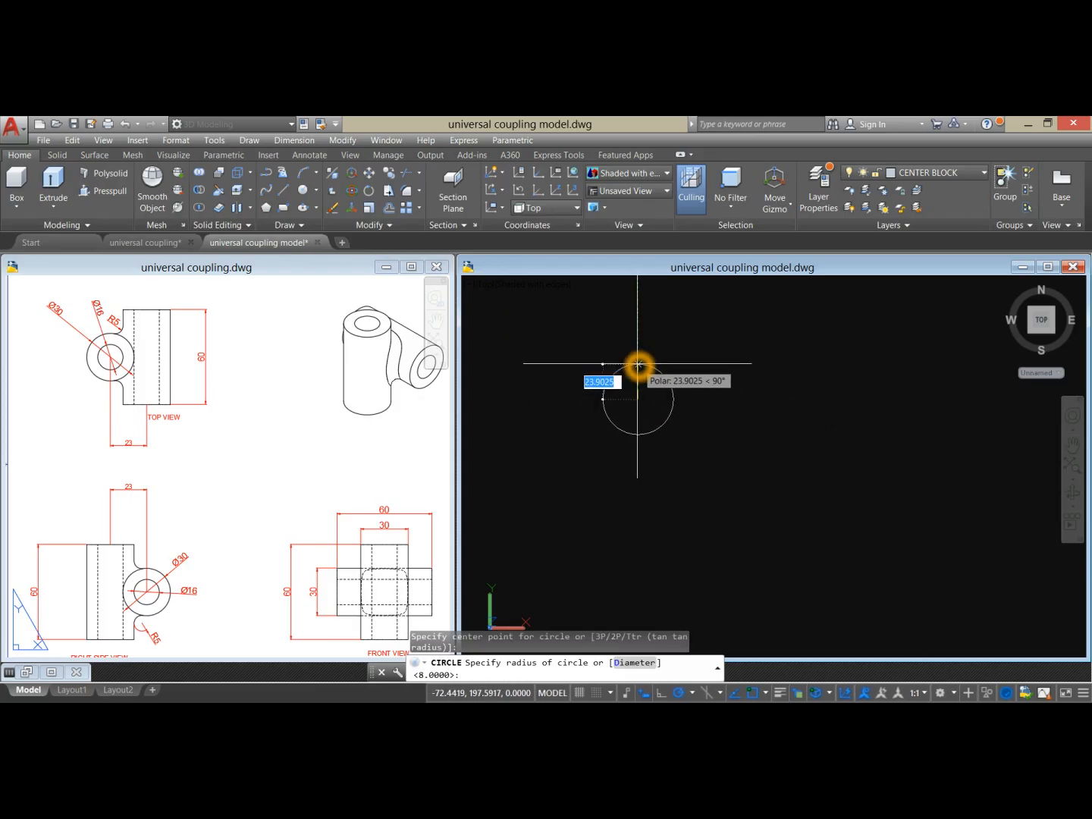
{"action": "type", "text": "D"}
{"action": "key", "text": "Return"}
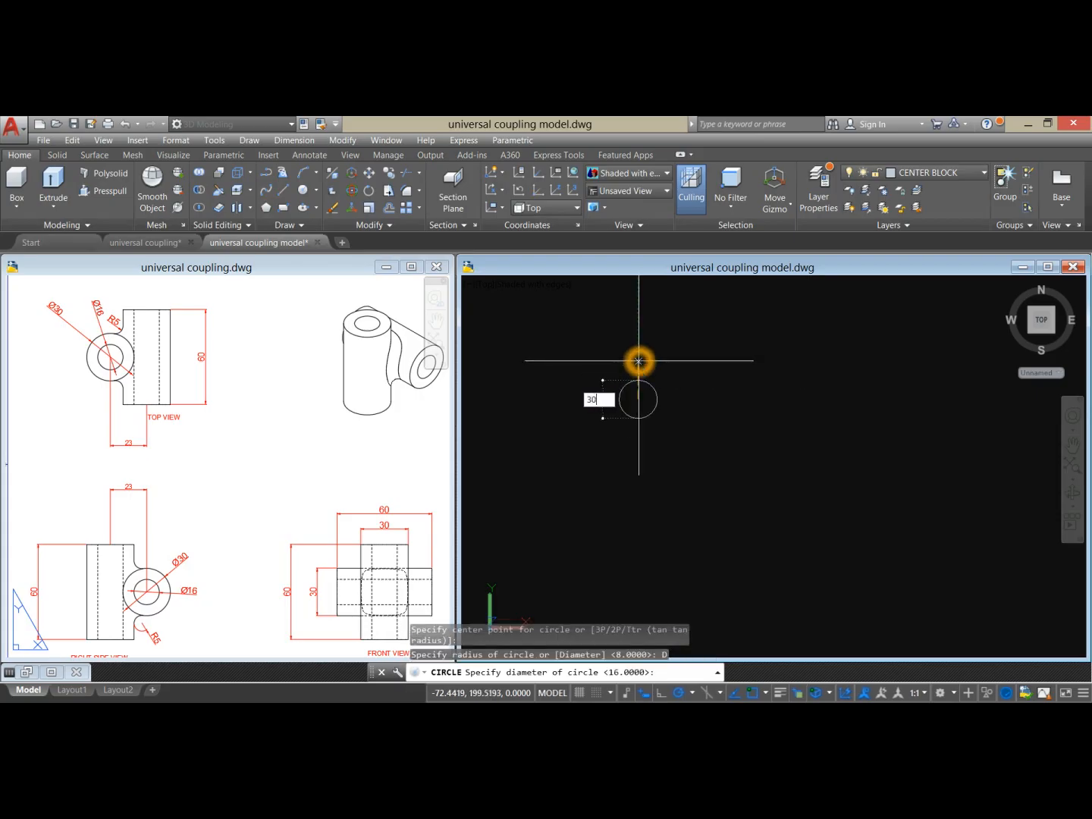
{"action": "key", "text": "Return"}
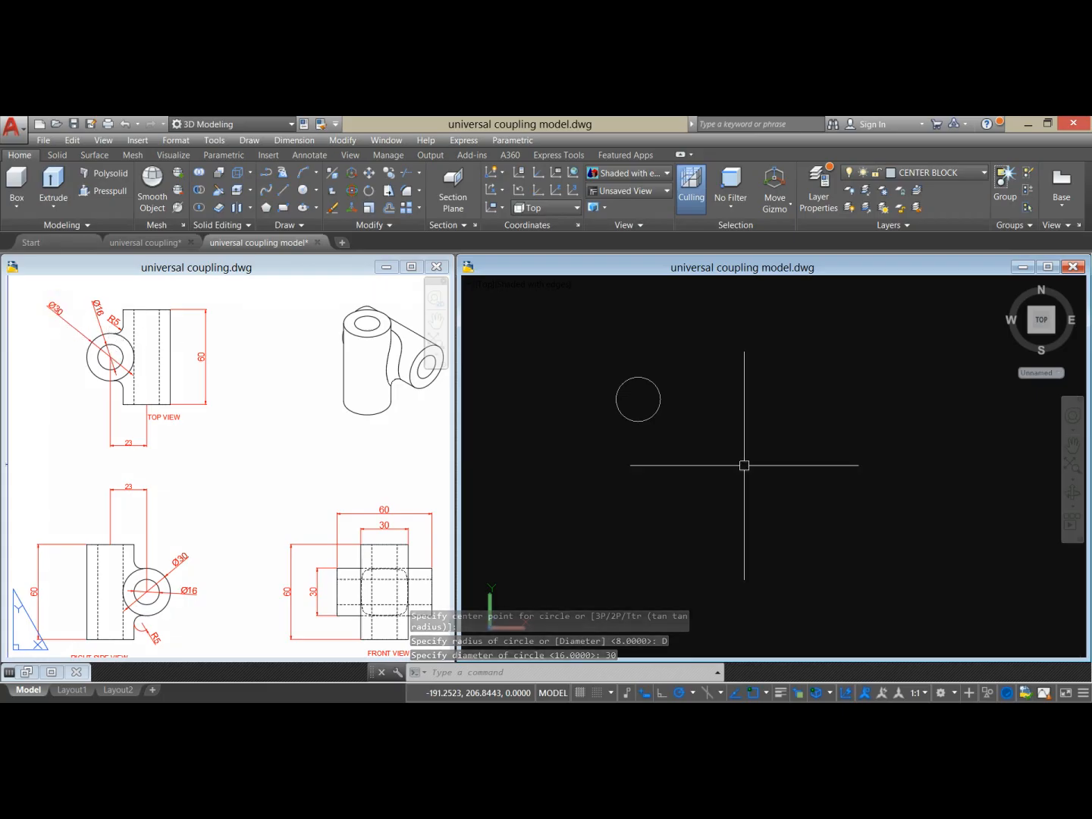
- Draw a concentric circle of diameter 16 inside the 30-diameter circle
{"action": "scroll", "coordinate": [666, 378], "scroll_direction": "up", "scroll_amount": 3}
{"action": "right_click", "coordinate": [649, 362]}
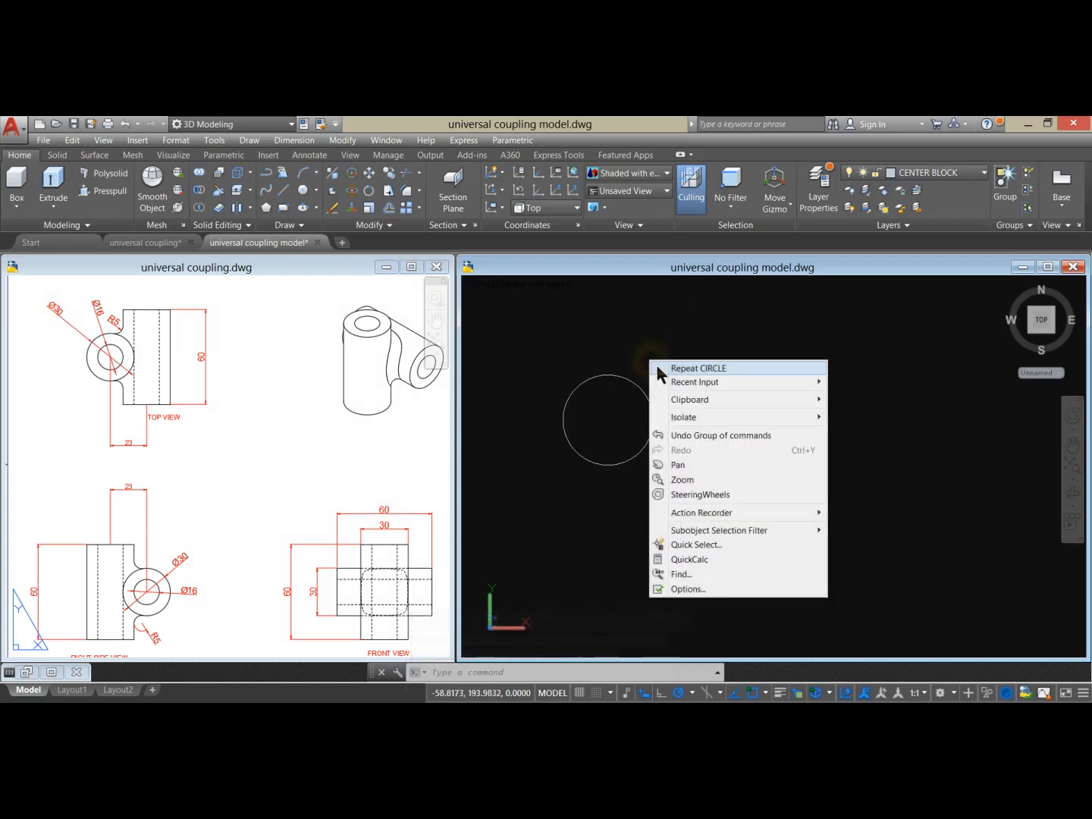
{"action": "left_click", "coordinate": [674, 369]}
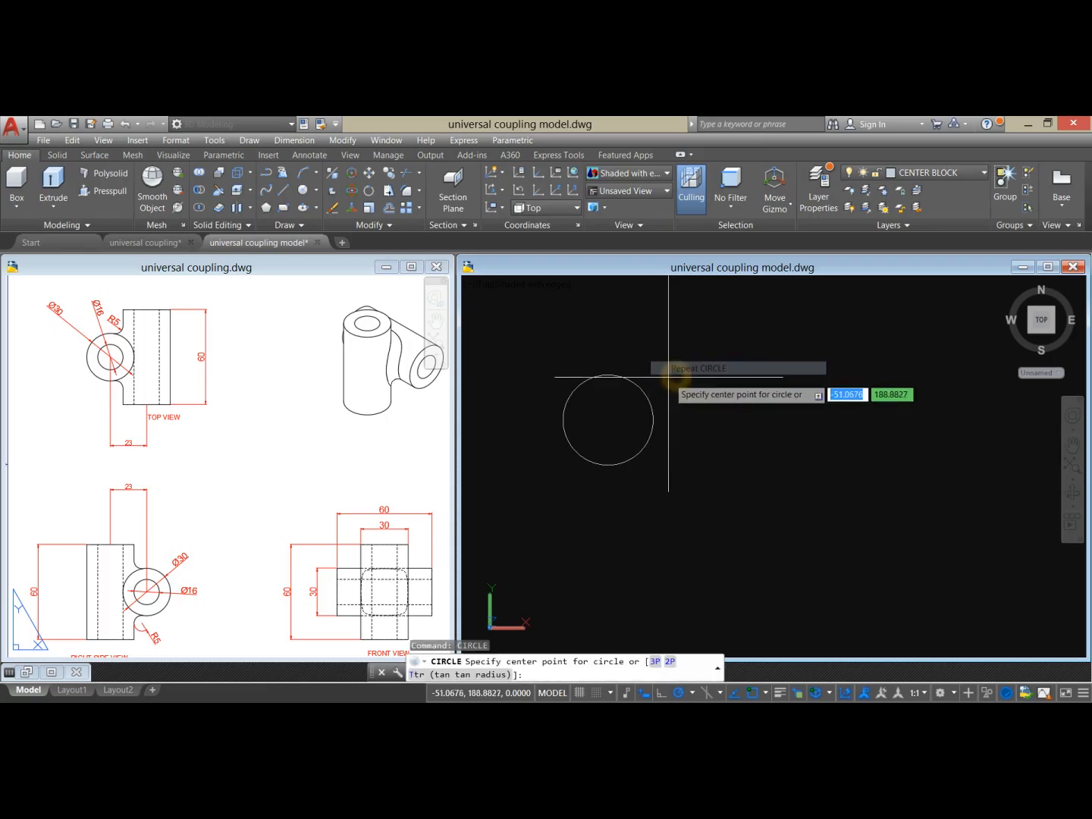
{"action": "left_click", "coordinate": [609, 421]}
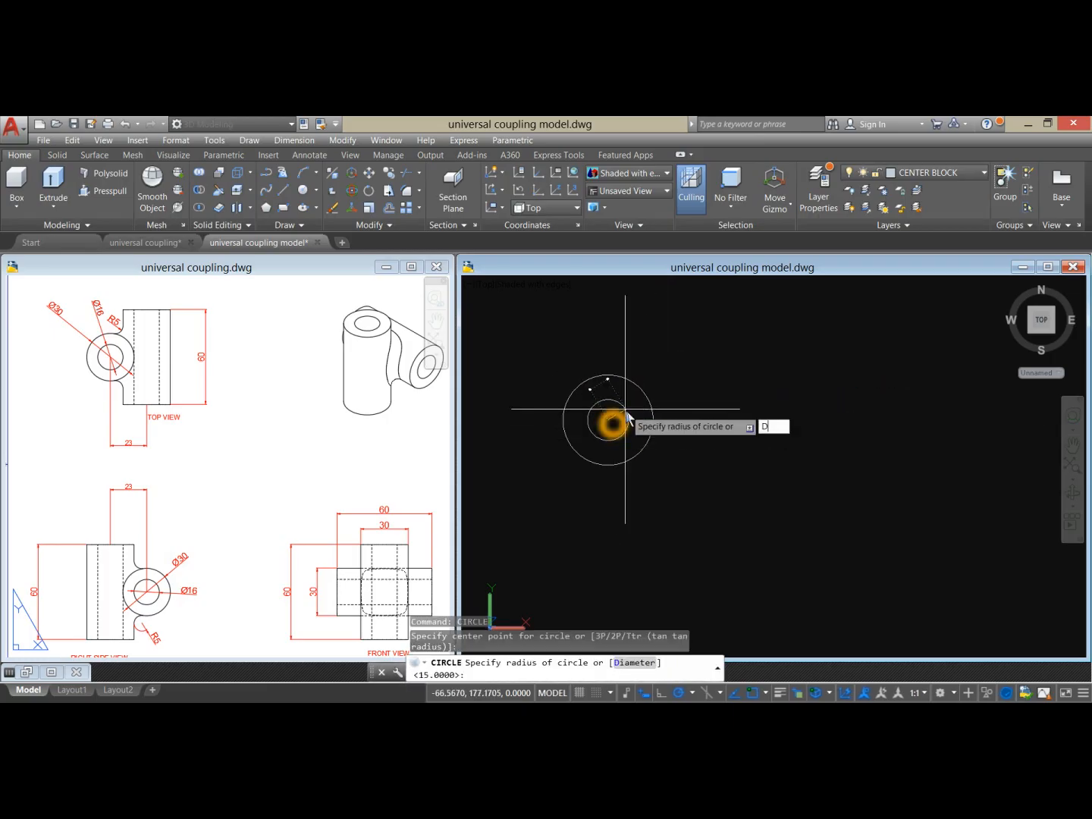
{"action": "type", "text": "D"}
{"action": "key", "text": "Return"}
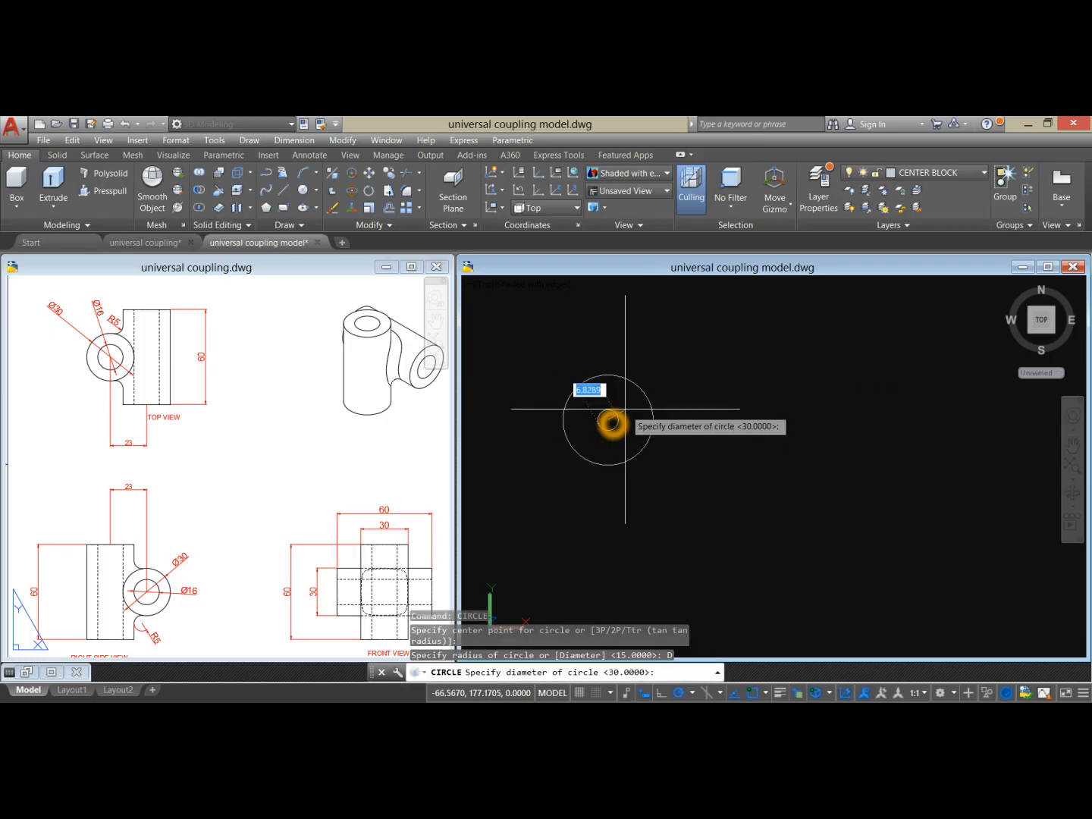
{"action": "key", "text": "Return"}
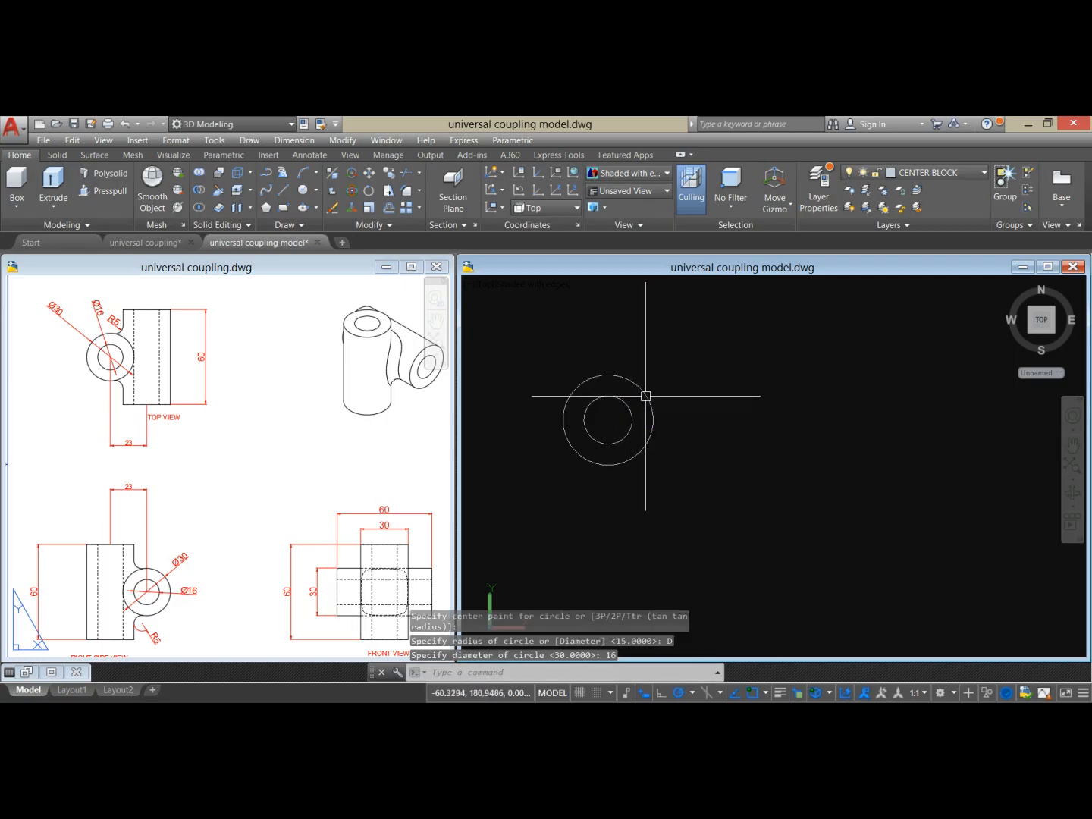
- Draw a 23-unit horizontal line from the circles' center toward positive X
{"action": "left_click", "coordinate": [162, 431]}
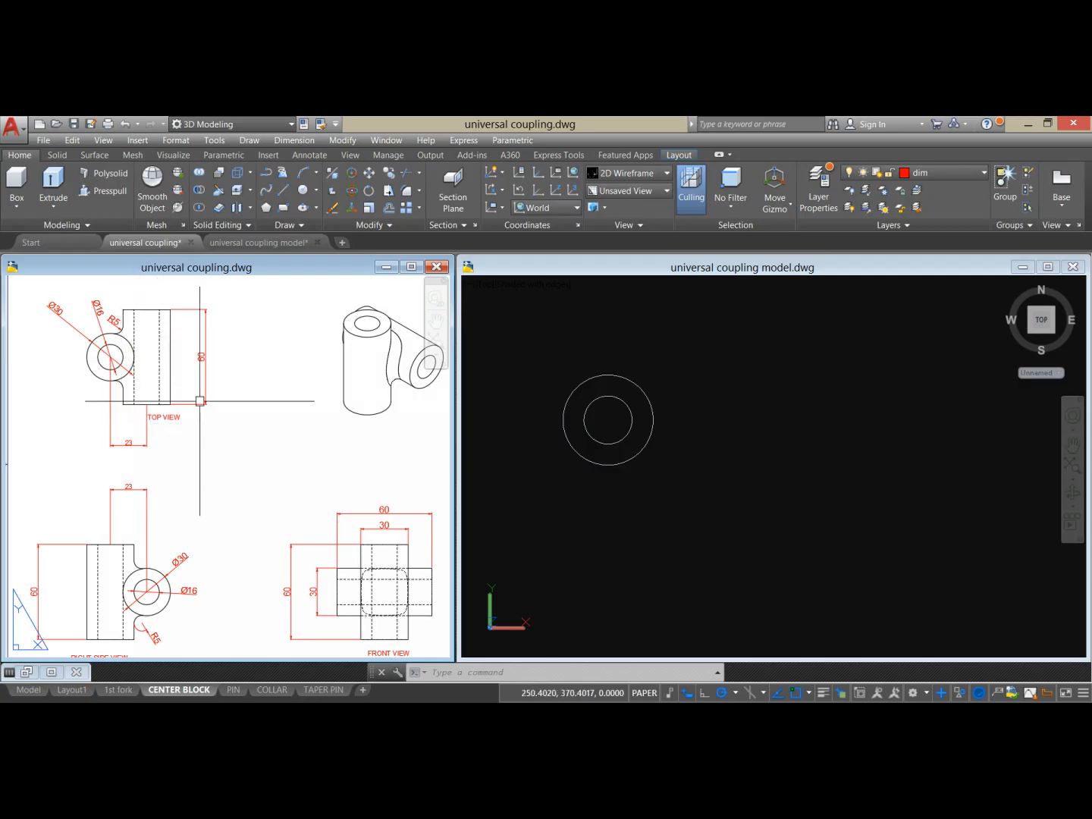
{"action": "left_click", "coordinate": [562, 350]}
{"action": "type", "text": "L"}
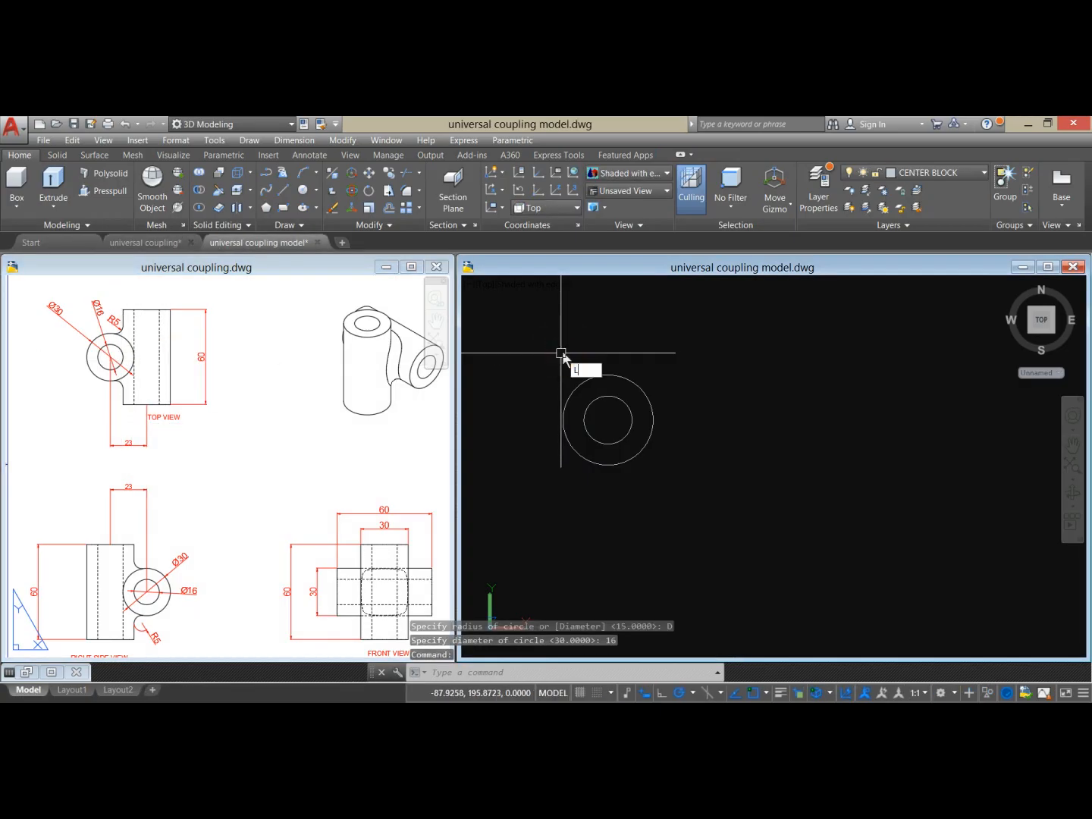
{"action": "key", "text": "Return"}
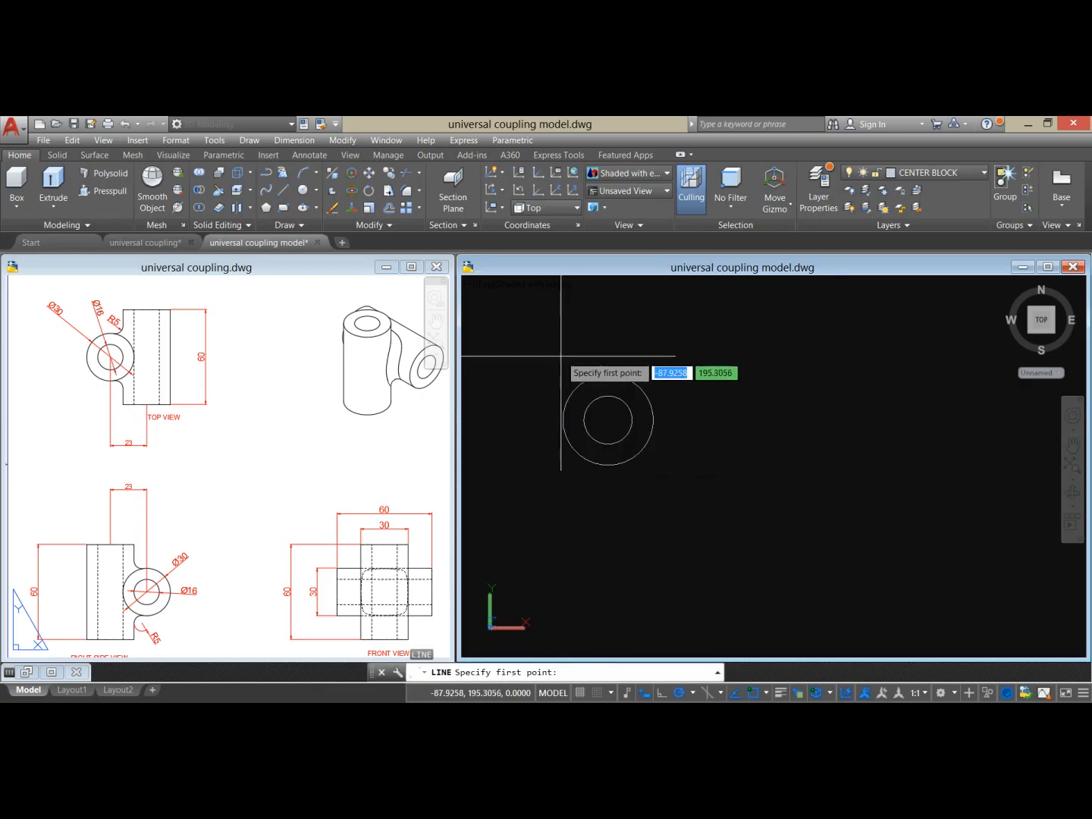
{"action": "left_click", "coordinate": [608, 419]}
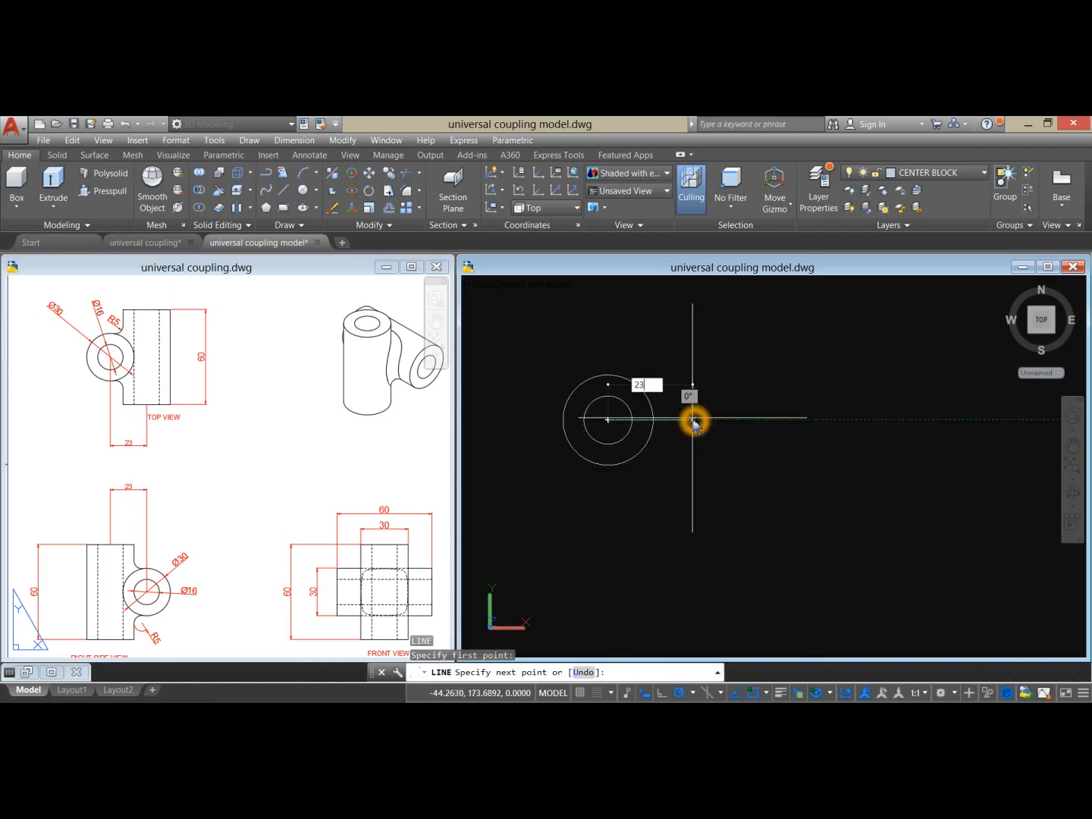
{"action": "type", "text": "23"}
{"action": "key", "text": "Return"}
{"action": "right_click", "coordinate": [712, 365]}
{"action": "left_click", "coordinate": [724, 372]}
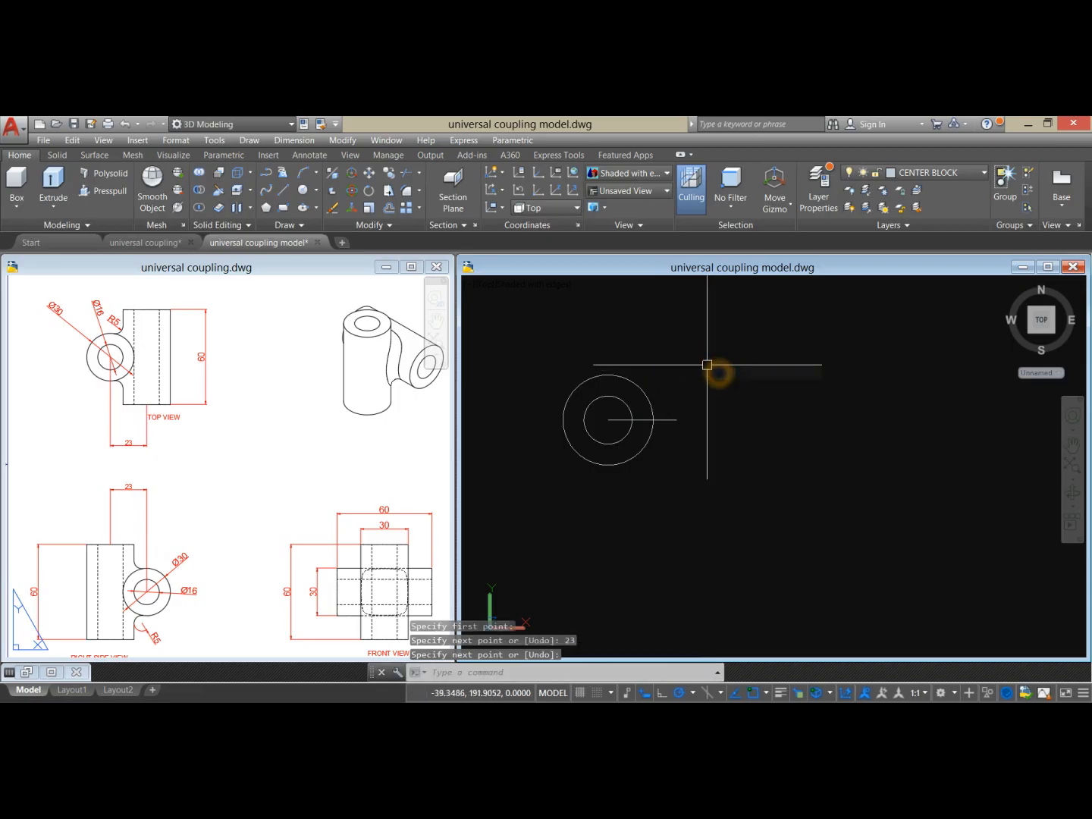
- Draw a 60-unit vertical line starting 30 units above the outer endpoint of the 23-unit line
{"action": "right_click", "coordinate": [706, 365]}
{"action": "left_click", "coordinate": [723, 373]}
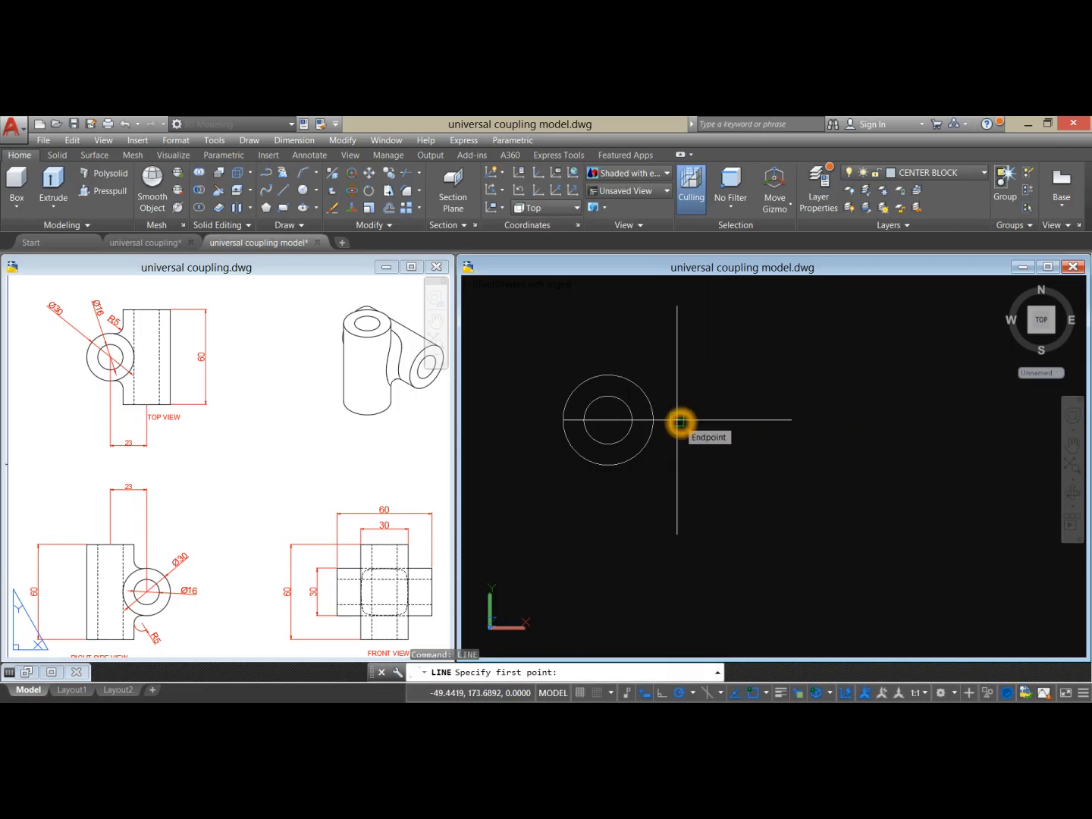
{"action": "left_click", "coordinate": [682, 348]}
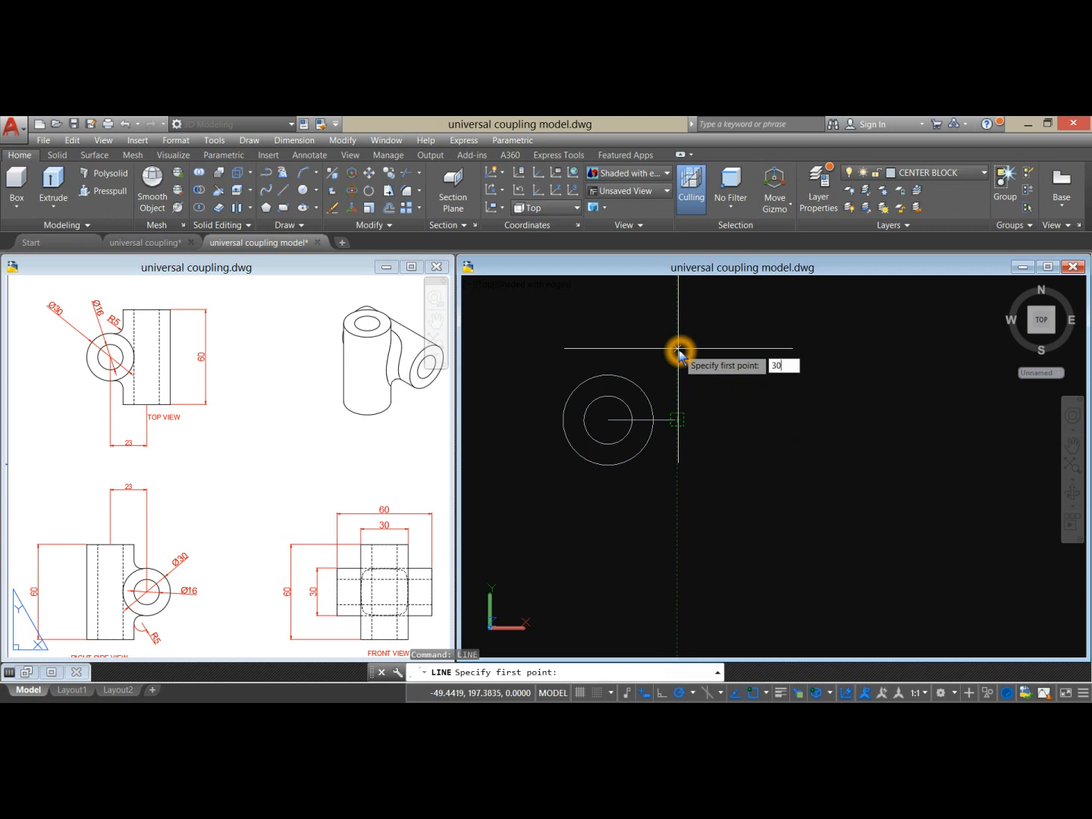
{"action": "key", "text": "Return"}
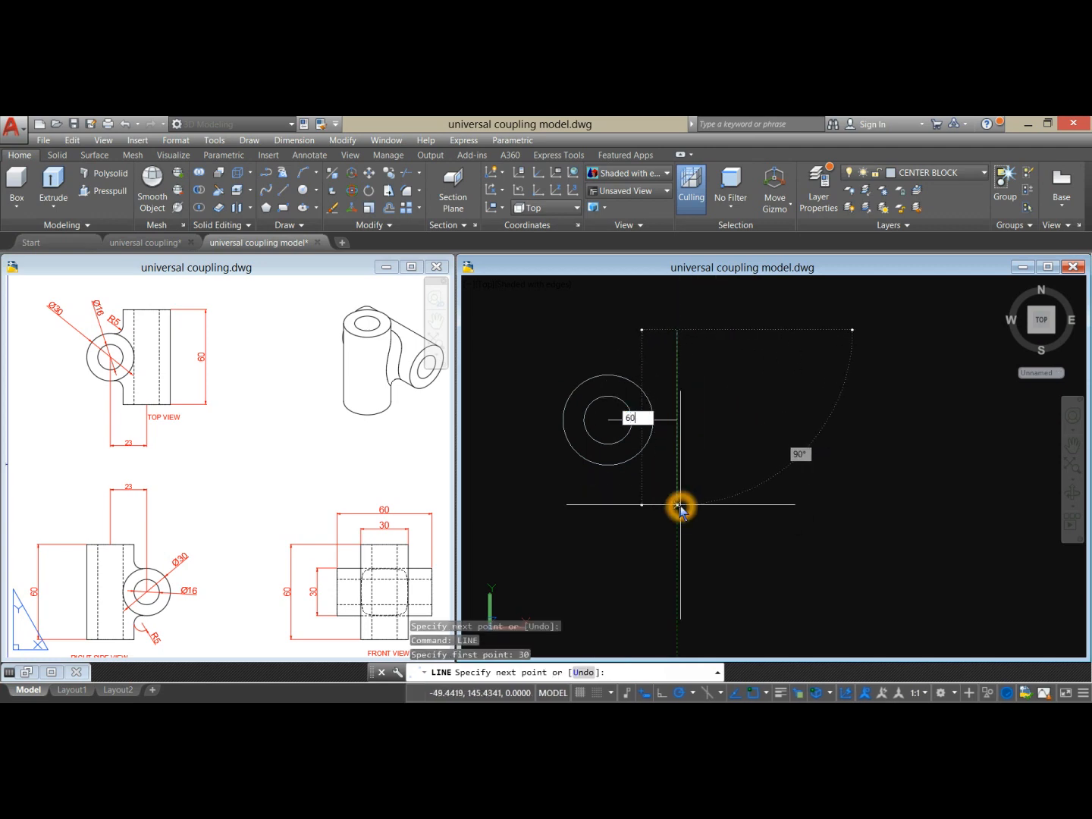
{"action": "type", "text": "60"}
{"action": "key", "text": "Return"}
{"action": "right_click", "coordinate": [726, 438]}
{"action": "left_click", "coordinate": [752, 444]}
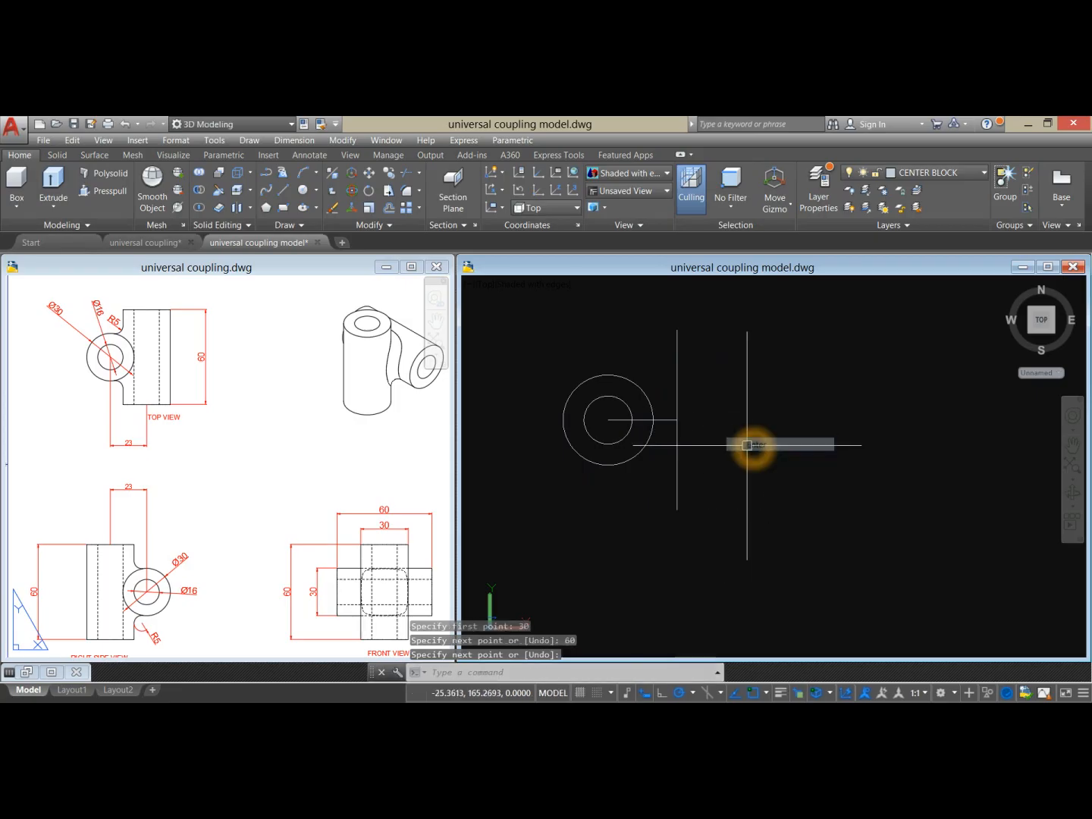
- Show the model in the SE Isometric view and extrude both concentric circles 30 units downward
{"action": "left_click", "coordinate": [486, 286]}
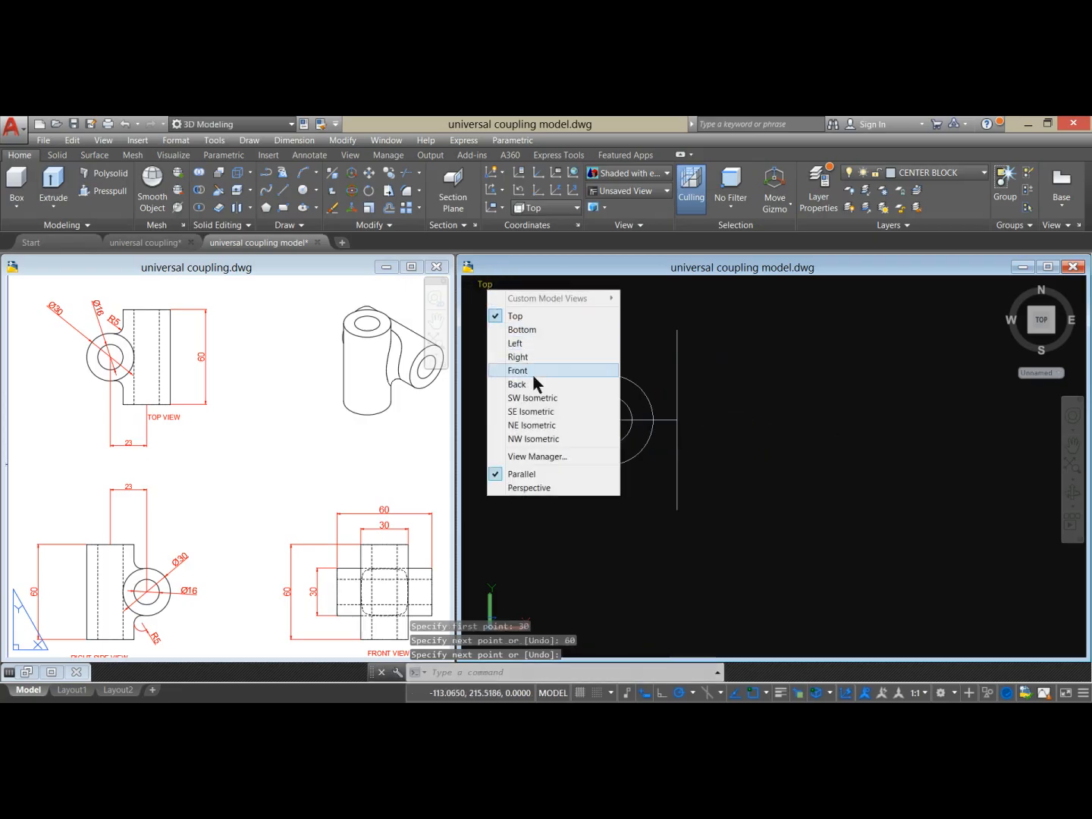
{"action": "left_click", "coordinate": [532, 411]}
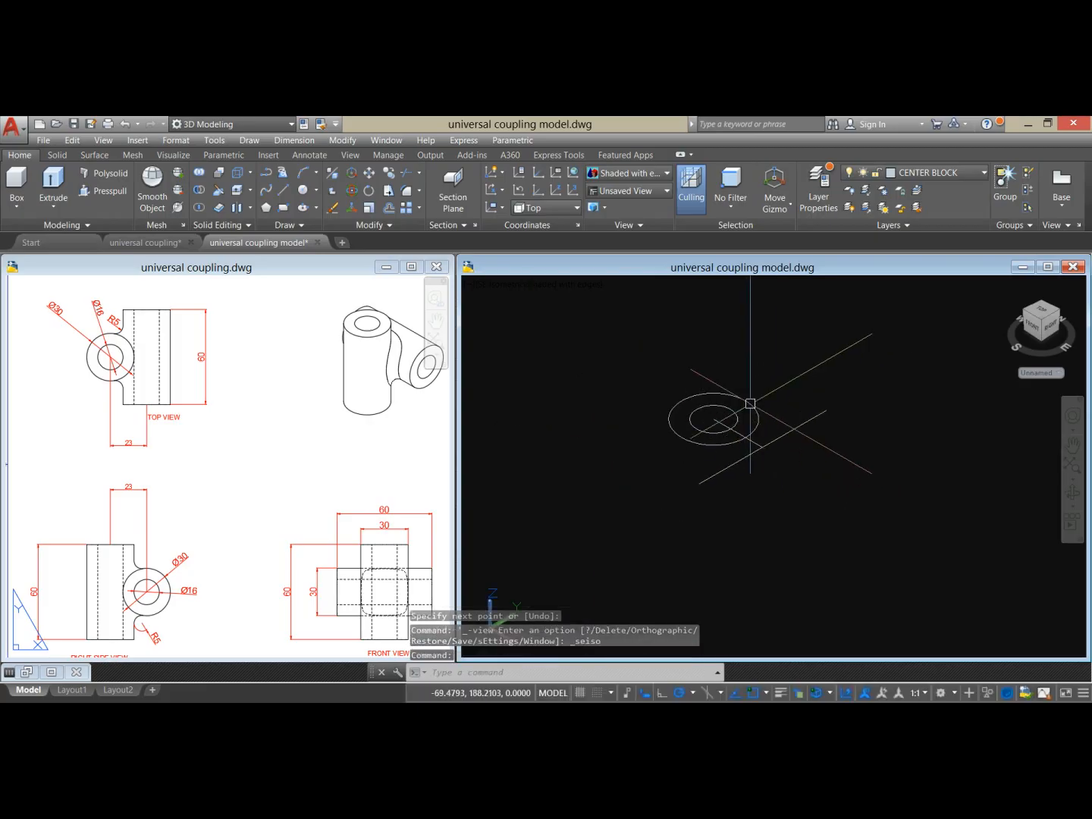
{"action": "left_click", "coordinate": [754, 404]}
{"action": "left_click", "coordinate": [691, 416]}
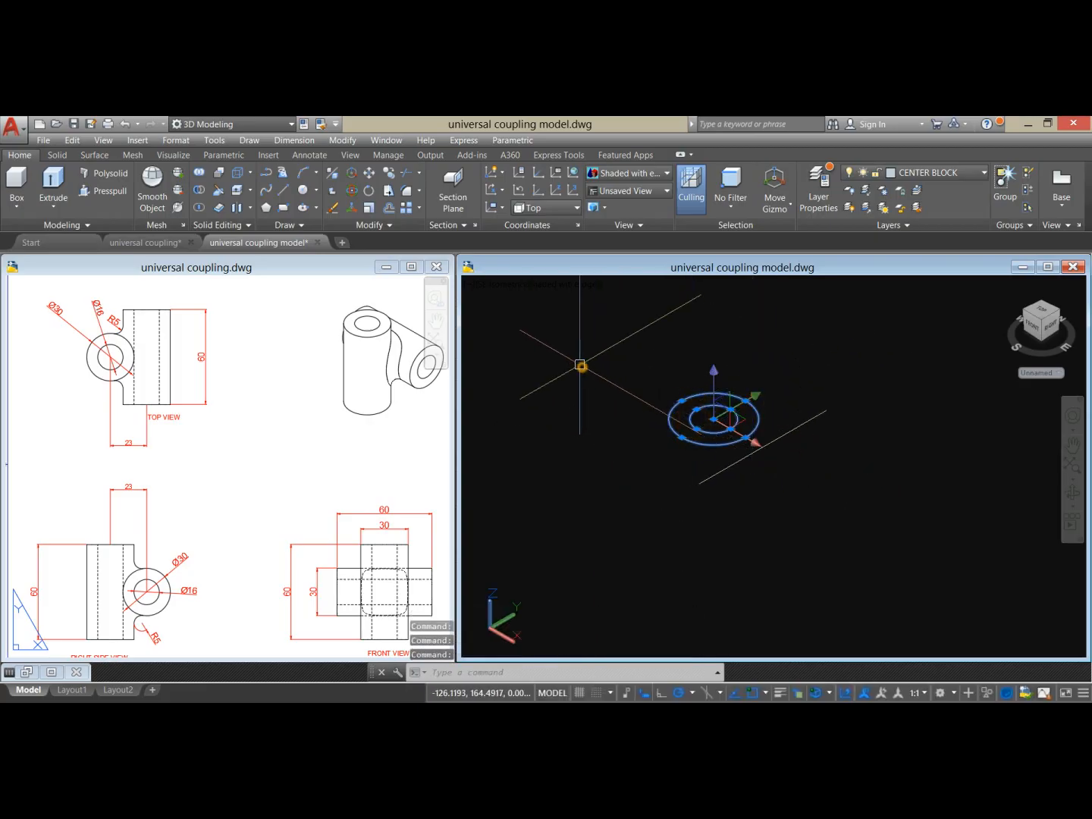
{"action": "right_click", "coordinate": [580, 367]}
{"action": "left_click", "coordinate": [56, 182]}
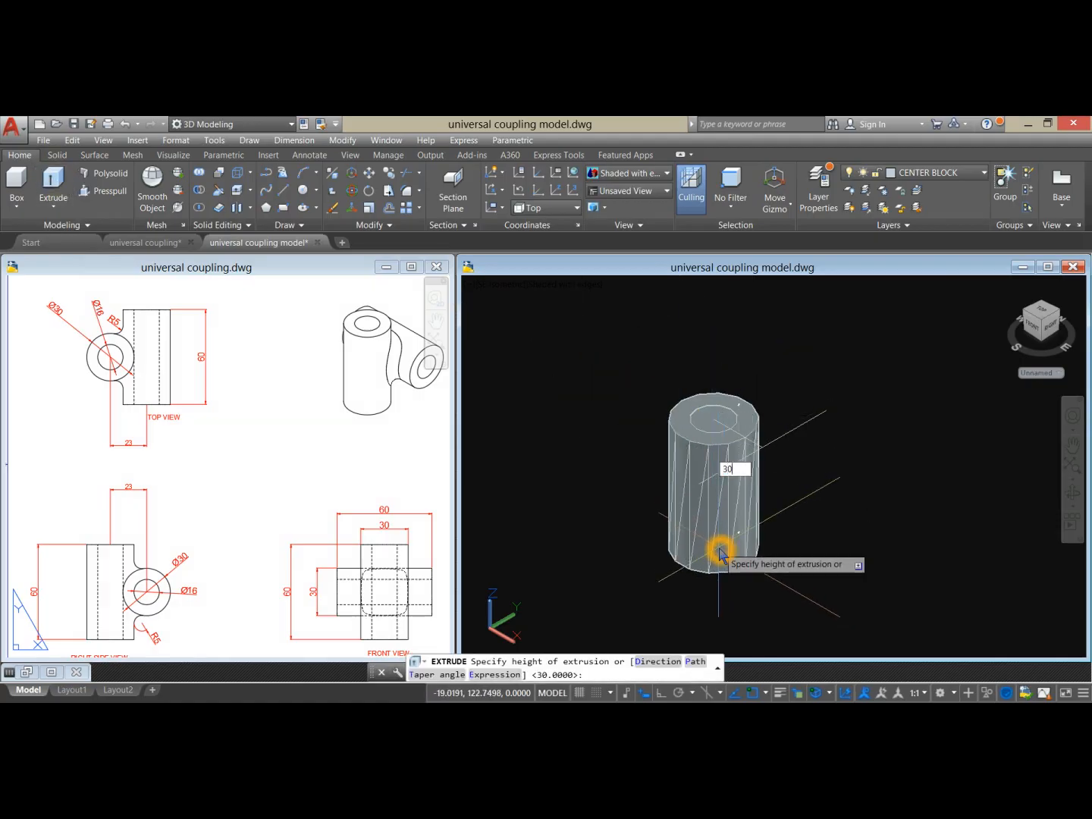
{"action": "key", "text": "Return"}
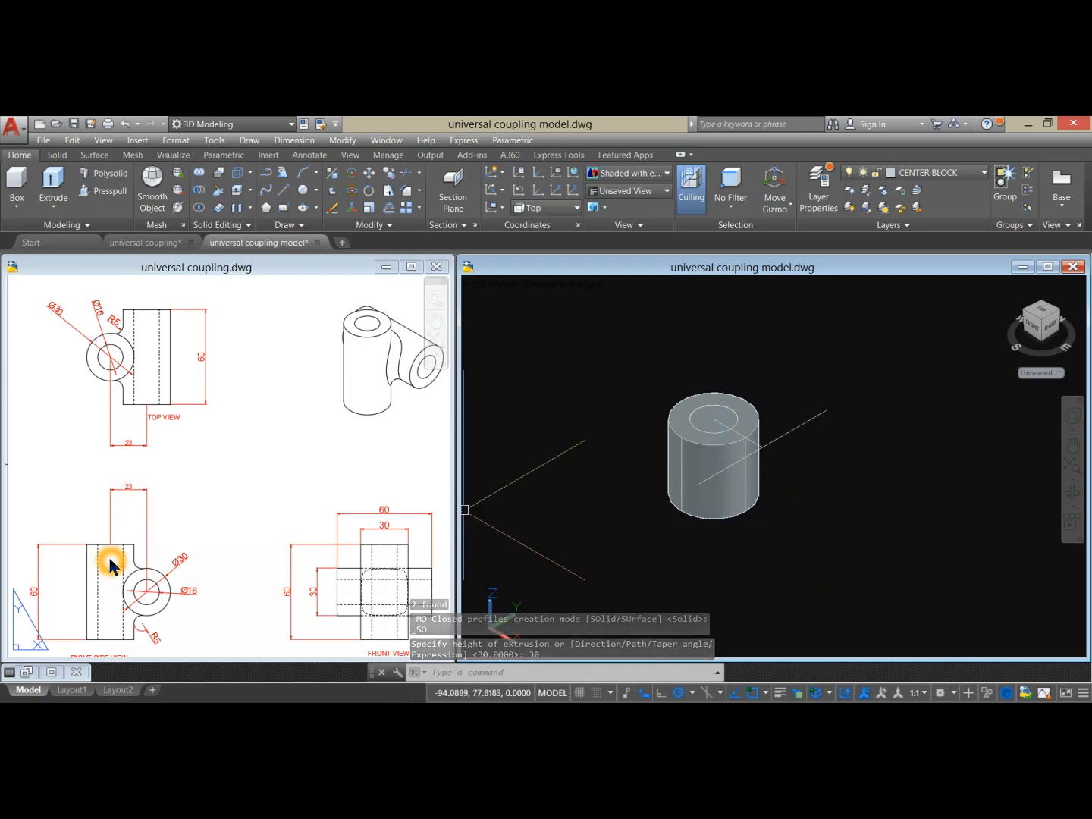
- Examine the center block's dimensioned views in the reference drawing and compare them with the extruded cylinder
{"action": "scroll", "coordinate": [115, 542], "scroll_direction": "down", "scroll_amount": 5}
{"action": "left_click", "coordinate": [217, 489]}
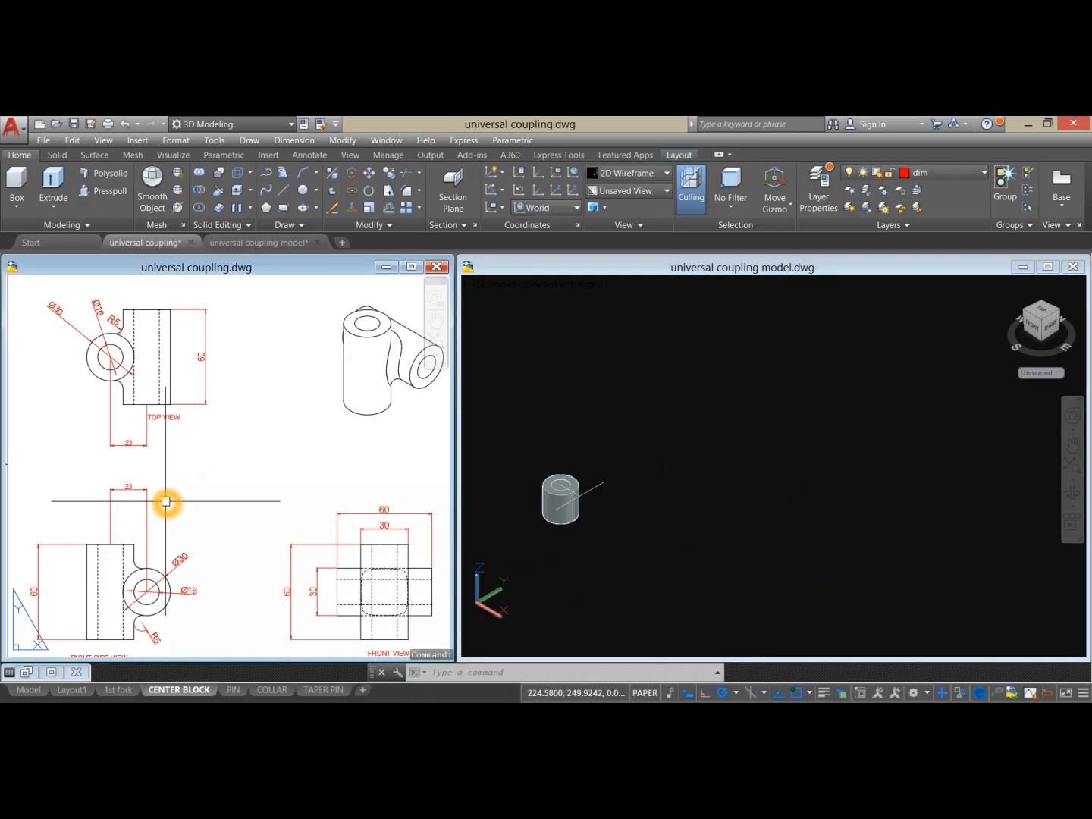
{"action": "scroll", "coordinate": [165, 505], "scroll_direction": "down", "scroll_amount": 3}
{"action": "scroll", "coordinate": [189, 475], "scroll_direction": "up", "scroll_amount": 4}
{"action": "middle_click_drag", "start_coordinate": [200, 468], "coordinate": [132, 557]}
{"action": "scroll", "coordinate": [152, 515], "scroll_direction": "down", "scroll_amount": 2}
{"action": "left_click", "coordinate": [669, 485]}
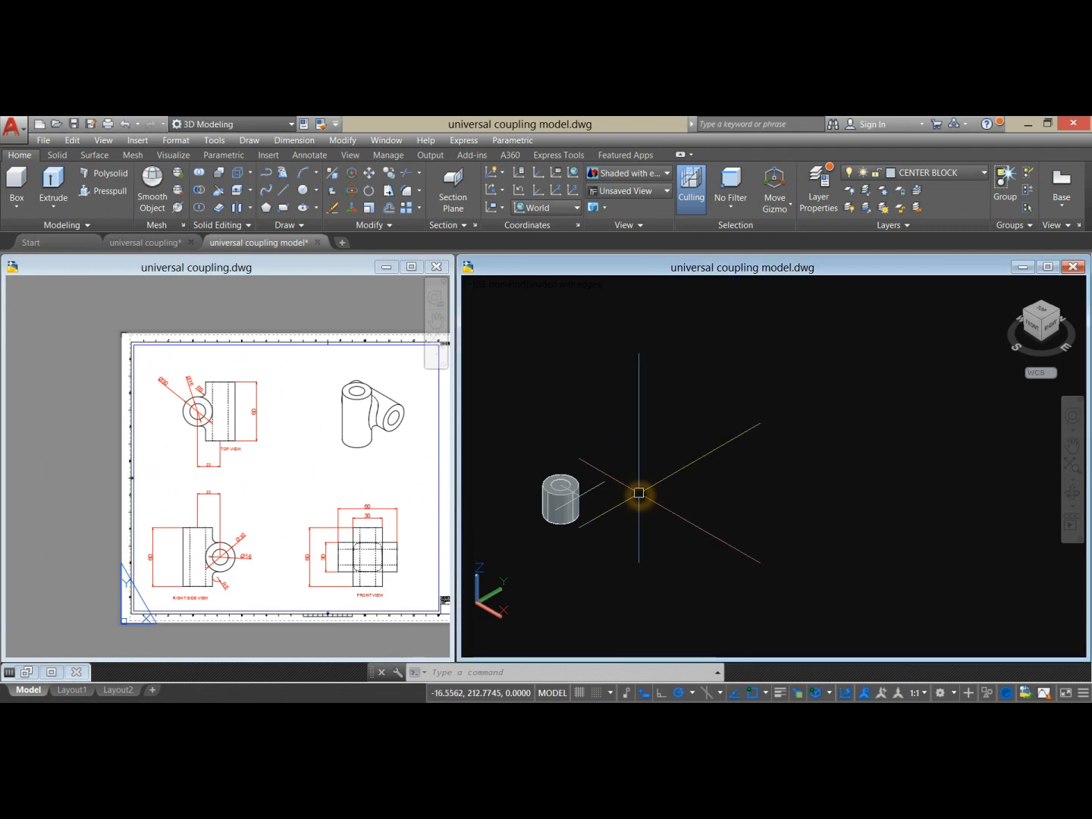
{"action": "scroll", "coordinate": [563, 502], "scroll_direction": "up", "scroll_amount": 4}
{"action": "middle_click_drag", "start_coordinate": [565, 508], "coordinate": [593, 516]}
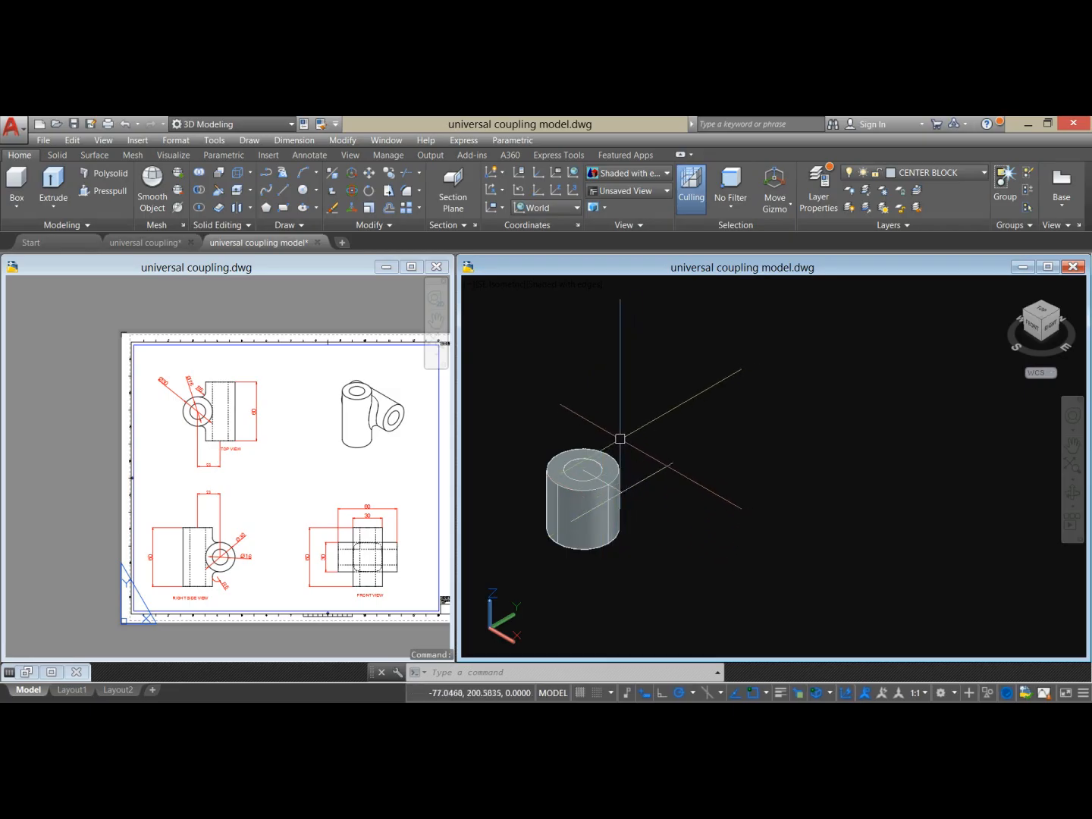
- Presspull the inner circular area on the cylinder's top face upward by 30 units
{"action": "left_click", "coordinate": [107, 196]}
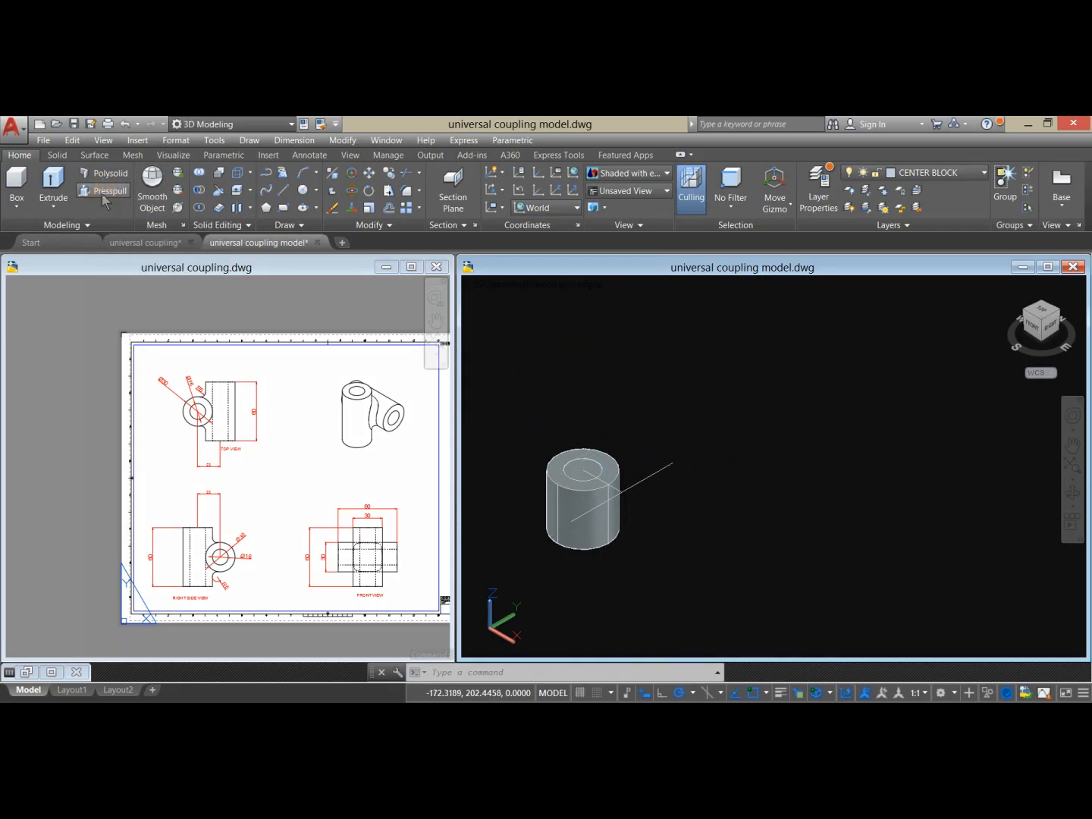
{"action": "left_click", "coordinate": [590, 464]}
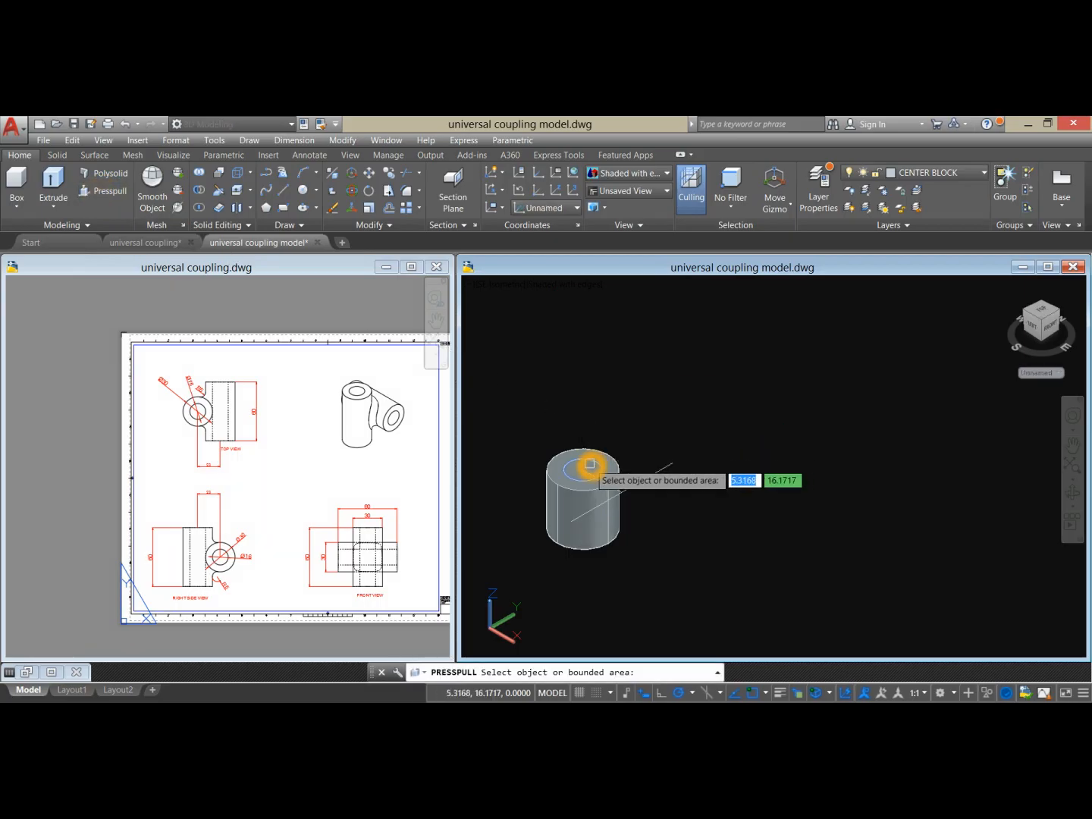
{"action": "scroll", "coordinate": [589, 464], "scroll_direction": "up", "scroll_amount": 3}
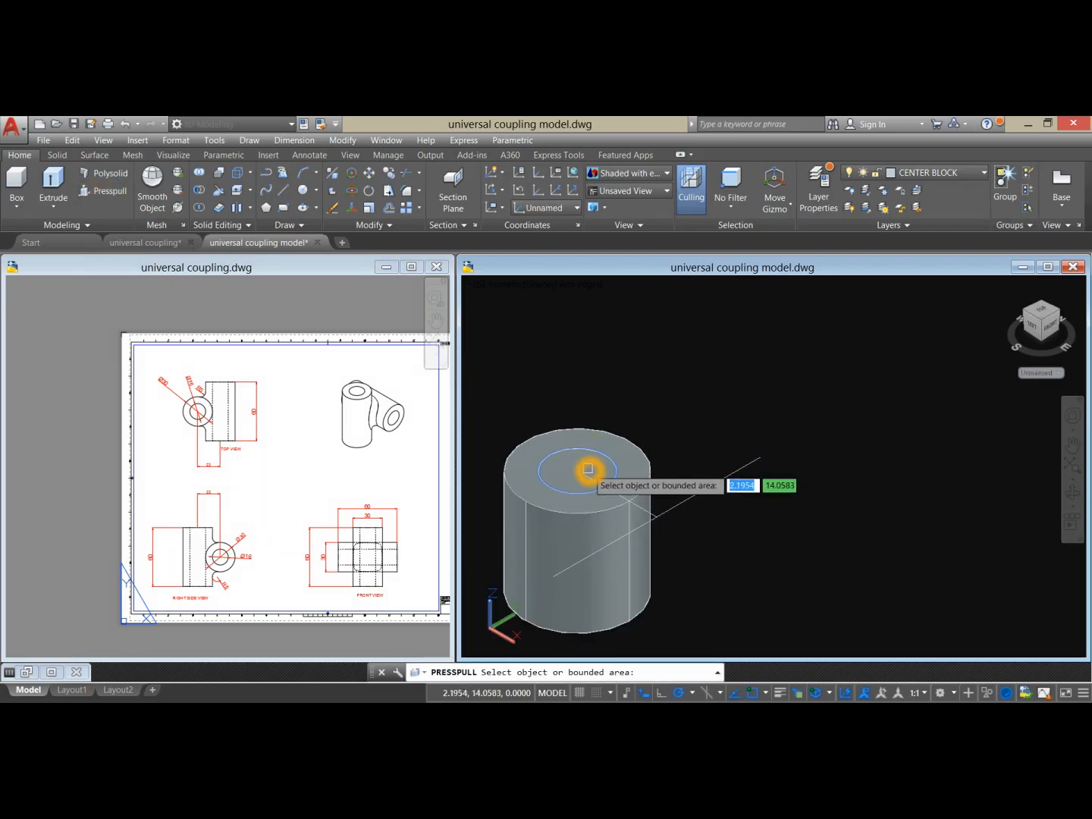
{"action": "left_click", "coordinate": [582, 458]}
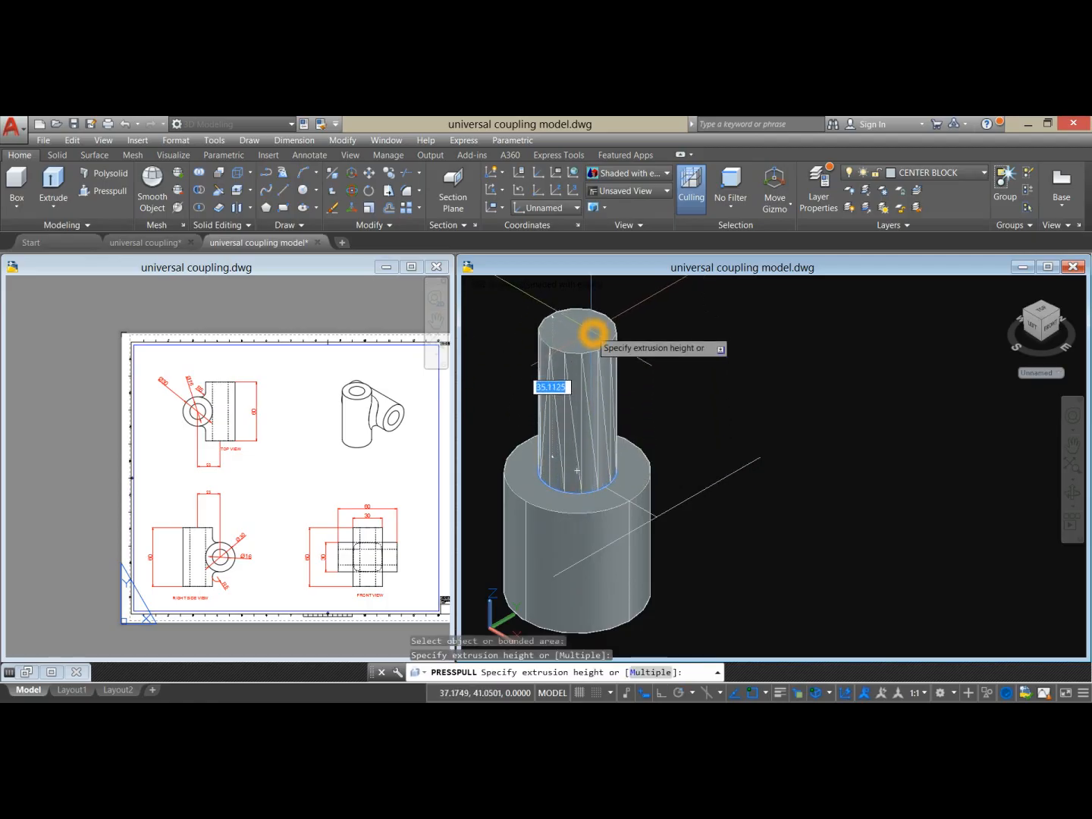
{"action": "key", "text": "Return"}
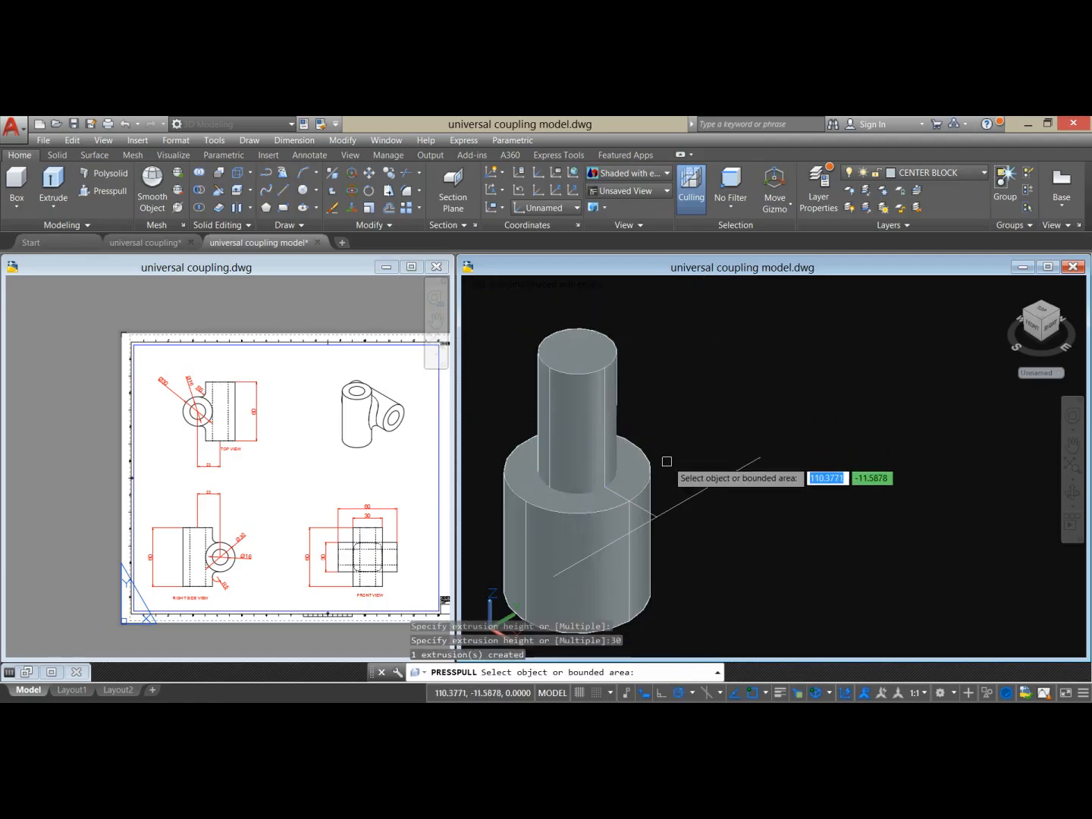
- Presspull the ring-shaped top face around the inner cylinder upward by 30 units
{"action": "left_click", "coordinate": [630, 473]}
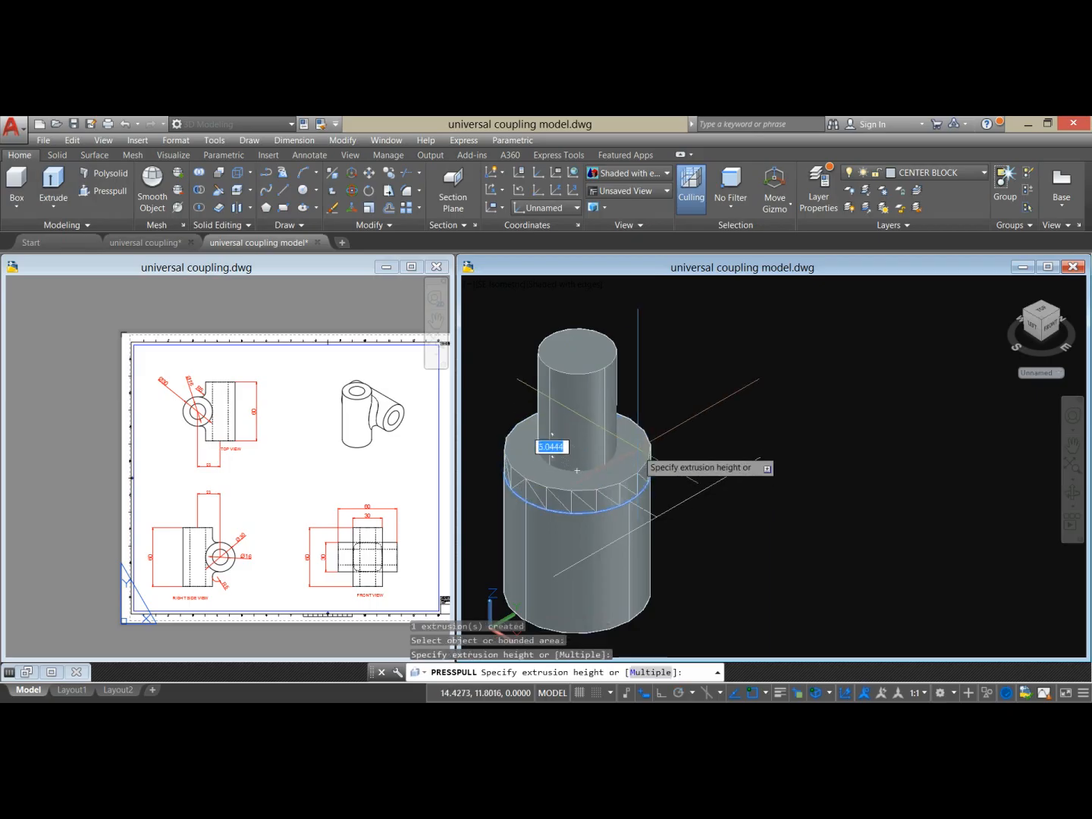
{"action": "left_click", "coordinate": [631, 372]}
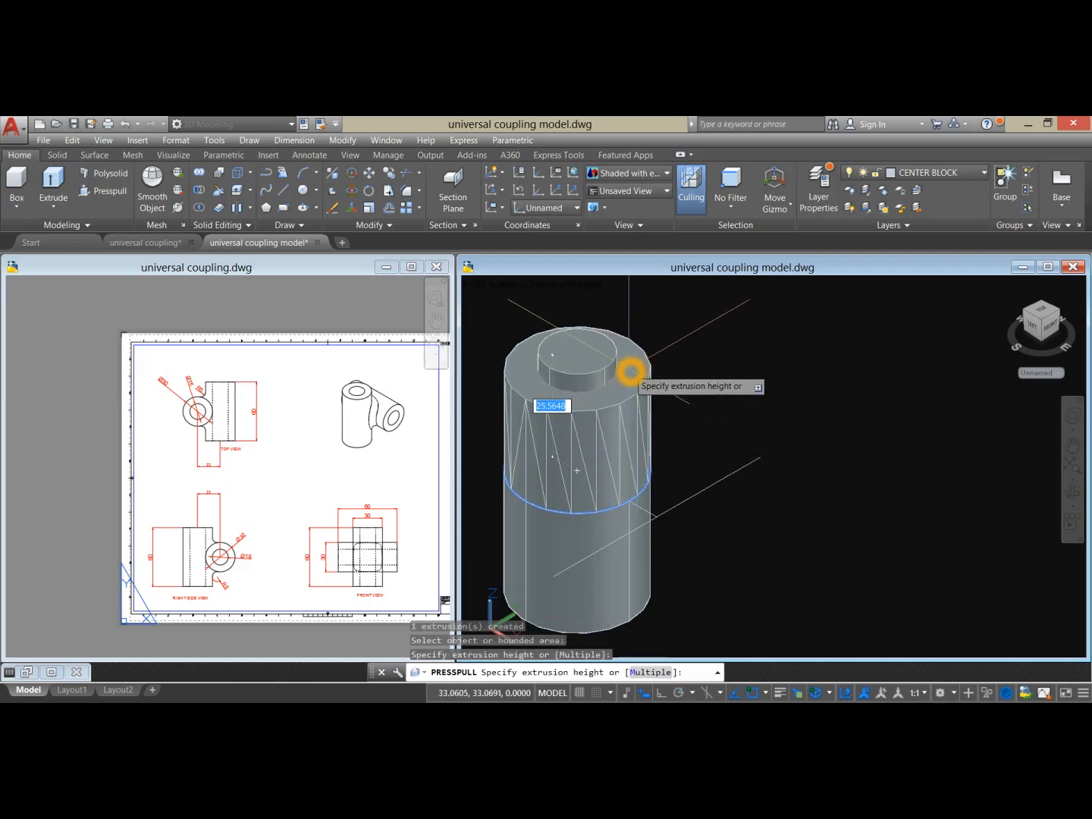
{"action": "type", "text": "30"}
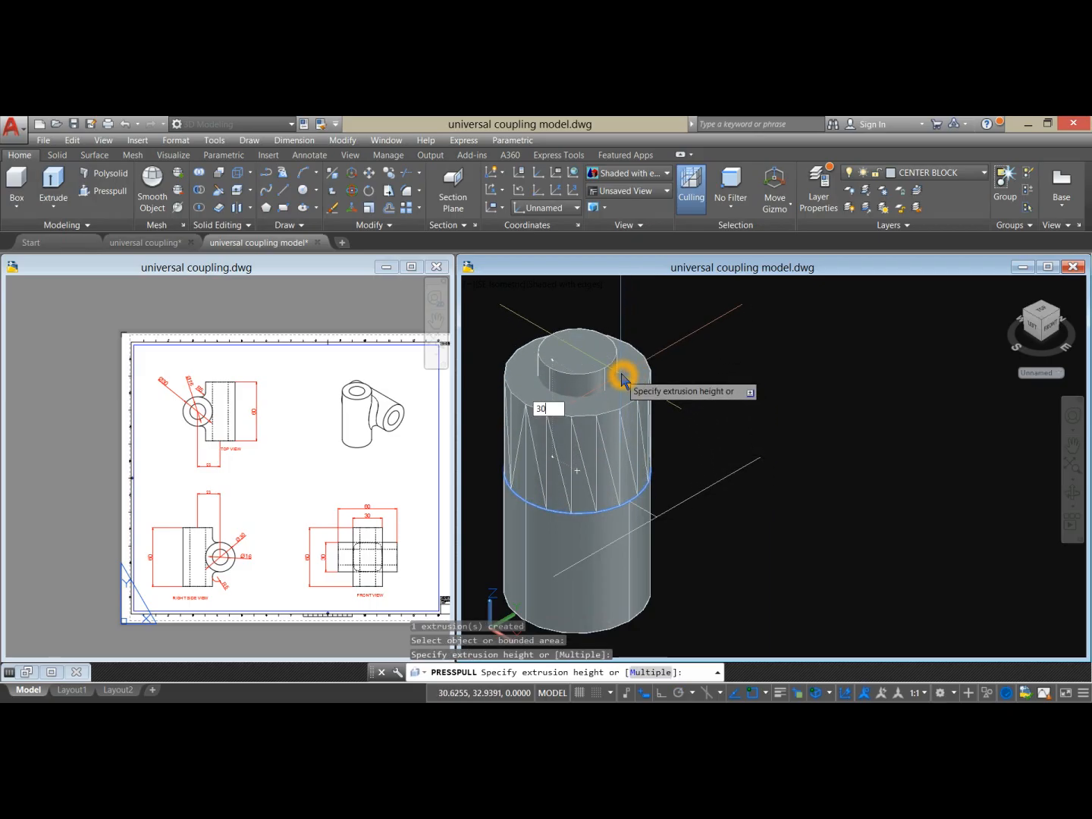
{"action": "key", "text": "Return"}
{"action": "mouse_move", "coordinate": [692, 323]}
{"action": "middle_mouse_down", "text": "shift"}
{"action": "mouse_move", "coordinate": [690, 339]}
{"action": "mouse_move", "coordinate": [678, 326]}
{"action": "middle_mouse_up", "text": "shift"}
{"action": "key", "text": "Return"}
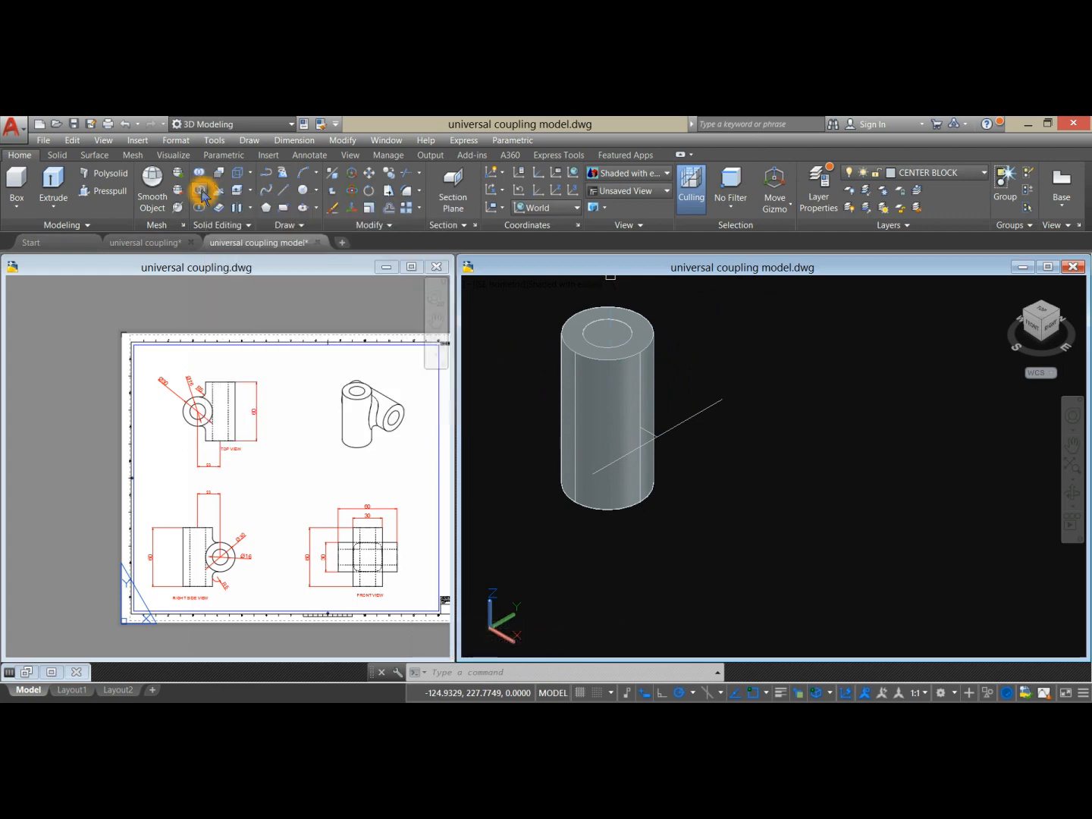
- Subtract the inner cylinder from the outer cylinder to cut the vertical through hole
{"action": "left_click", "coordinate": [201, 191]}
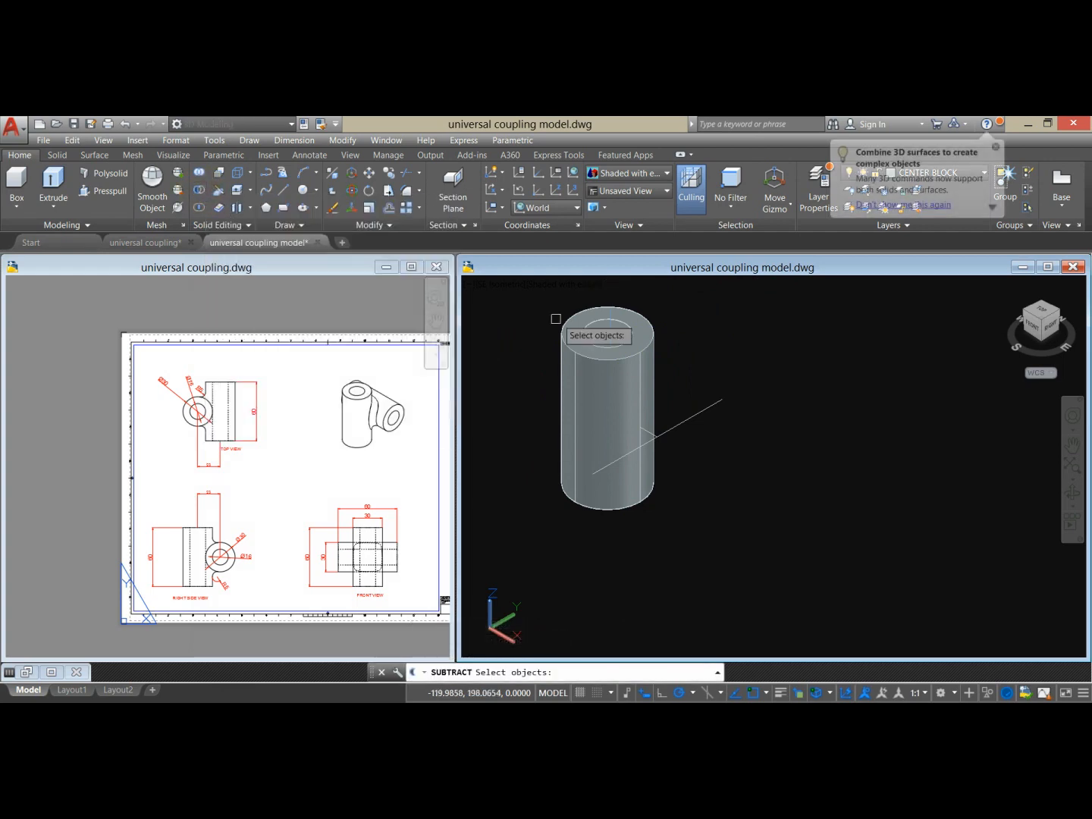
{"action": "left_click", "coordinate": [645, 379]}
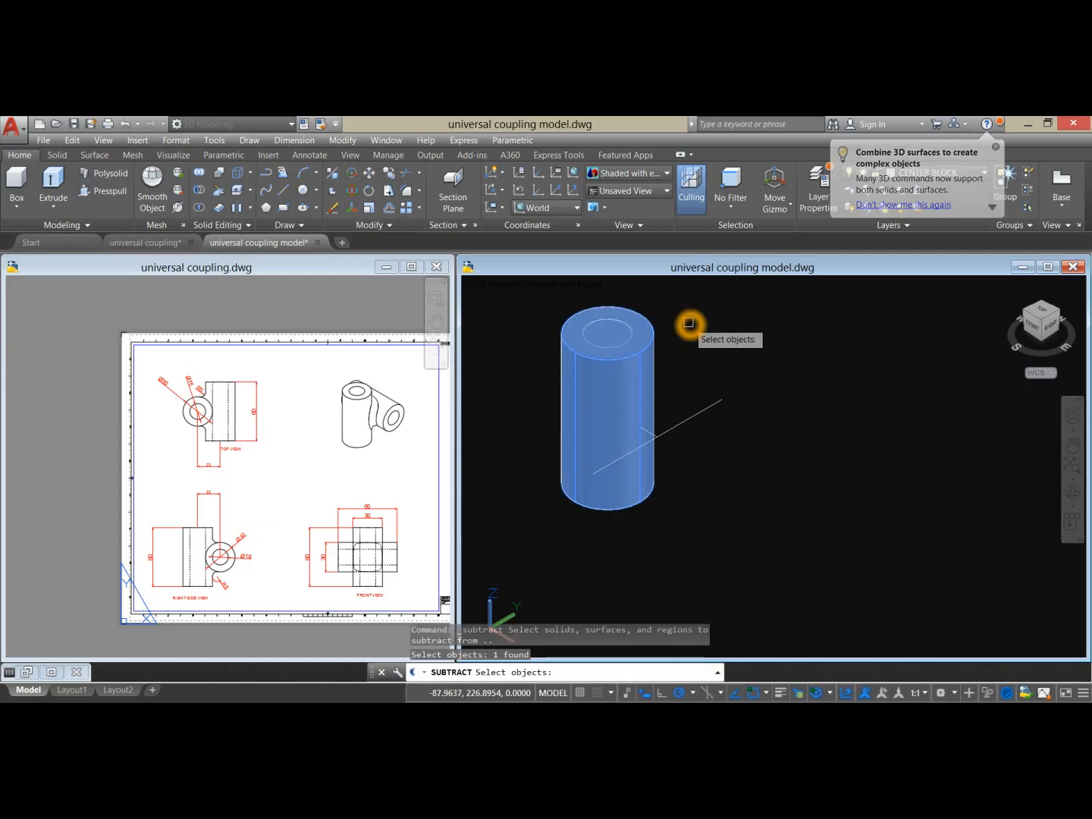
{"action": "key", "text": "Return"}
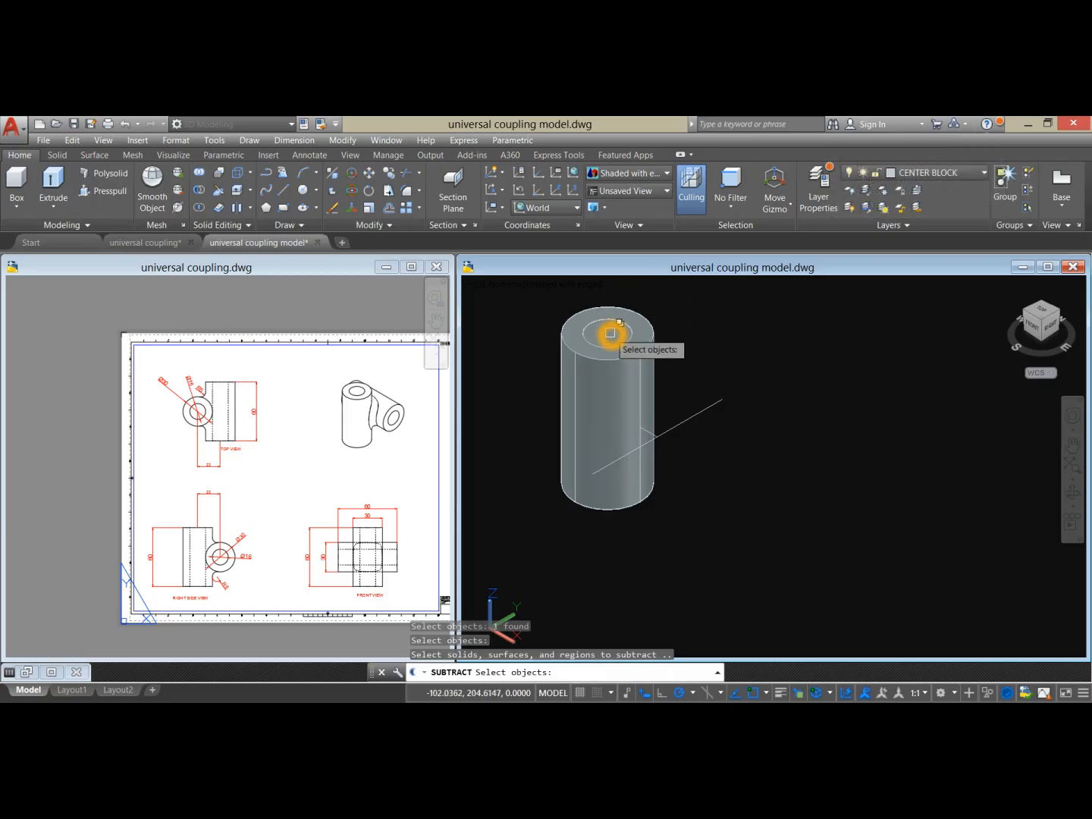
{"action": "key", "text": "Return"}
{"action": "key", "text": "Return"}
{"action": "middle_click_drag", "start_coordinate": [665, 318], "coordinate": [665, 348], "text": "shift"}
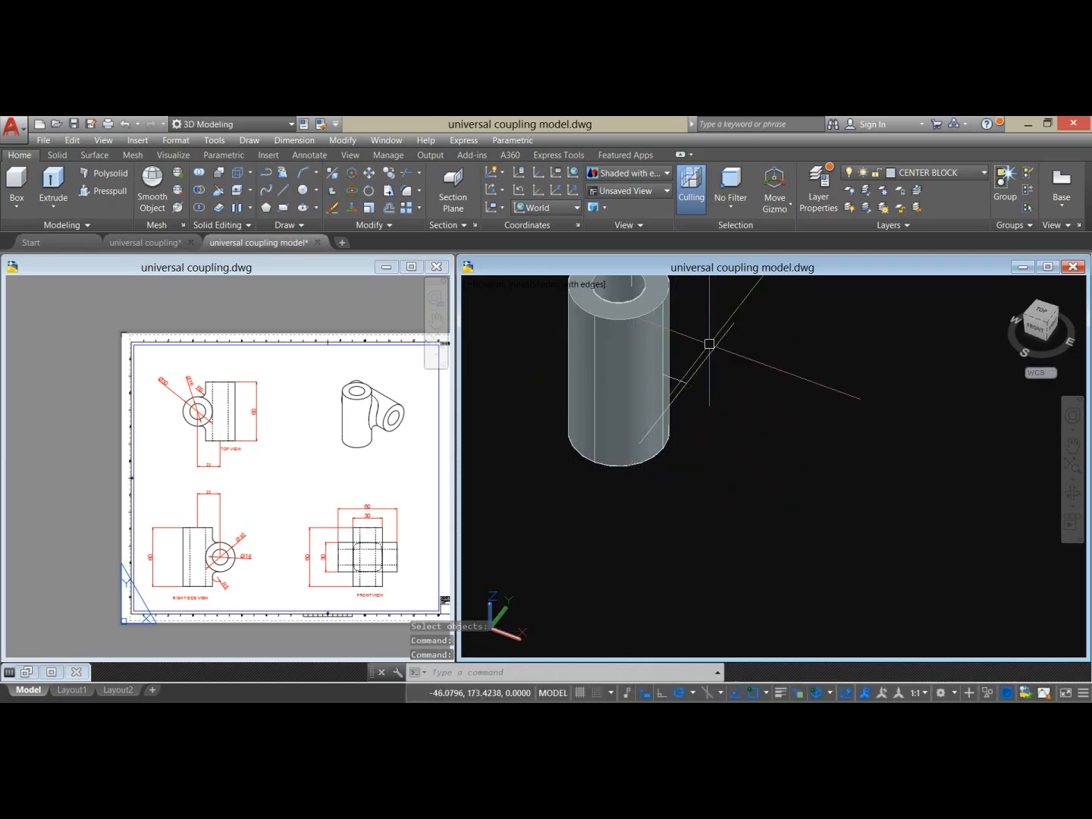
- Define a new UCS in the empty area beside the cylinder, with its Z axis parallel to the 60-unit guide line
{"action": "left_click", "coordinate": [740, 348]}
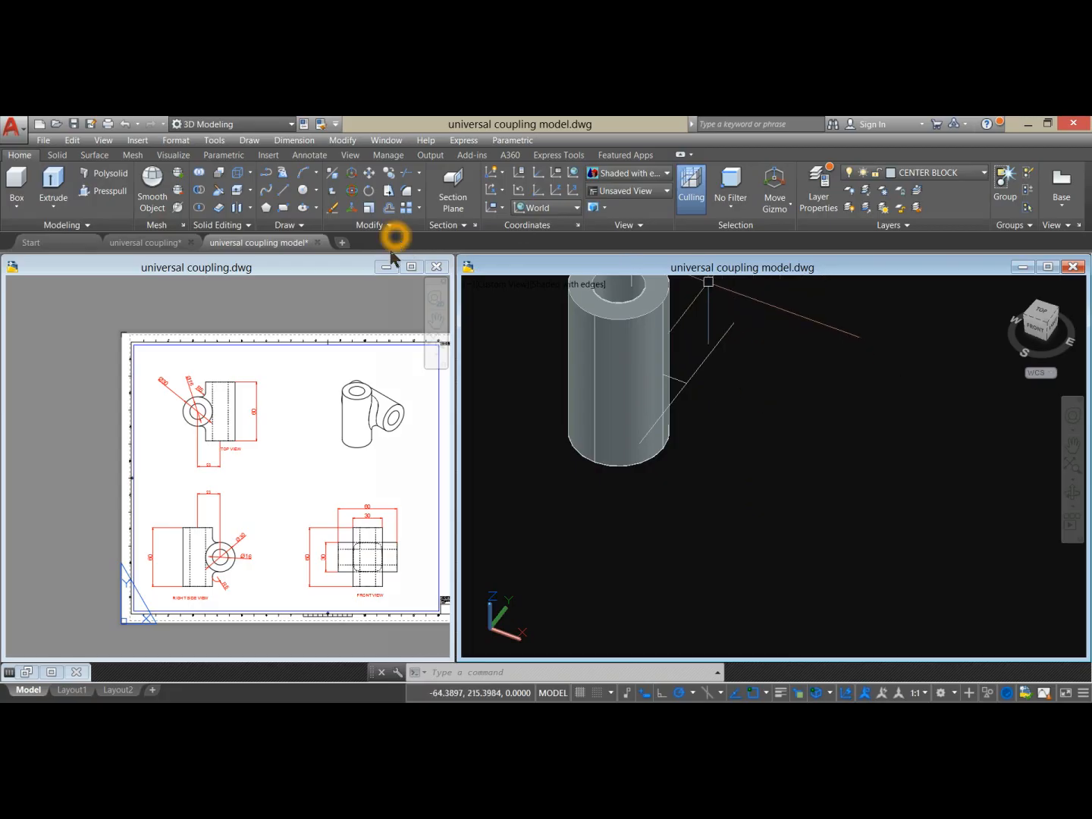
{"action": "left_click", "coordinate": [563, 198]}
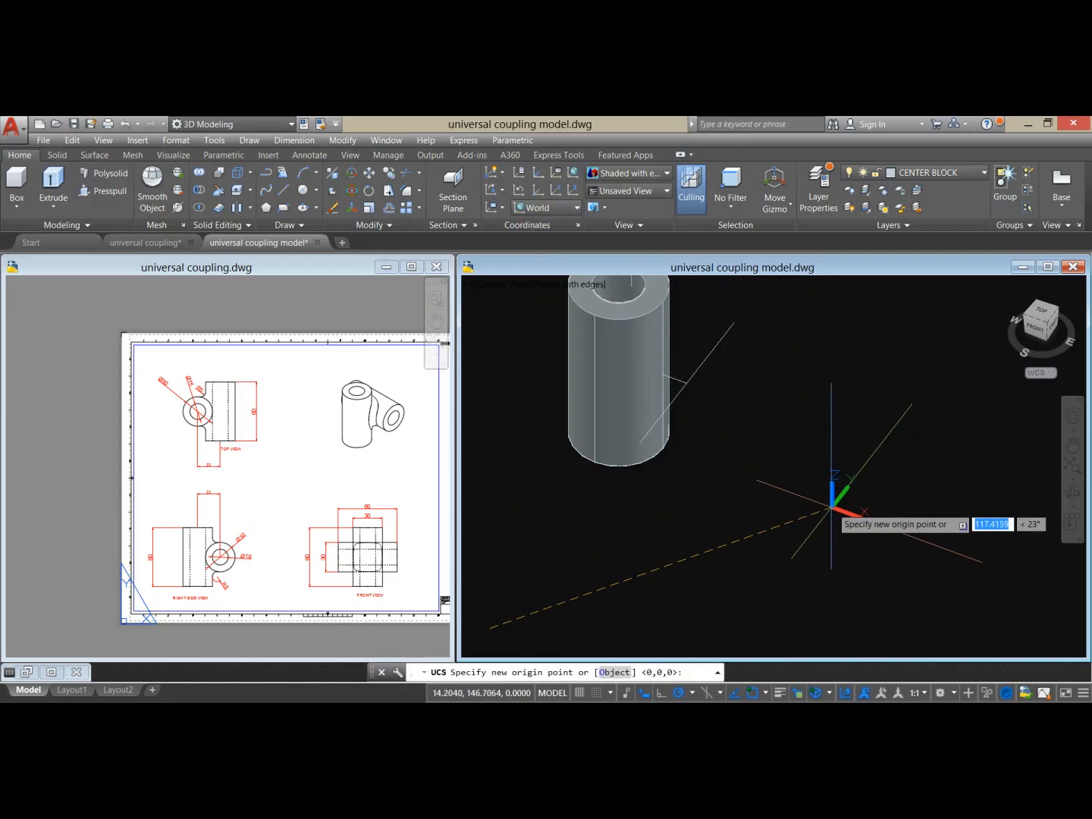
{"action": "left_click", "coordinate": [831, 508]}
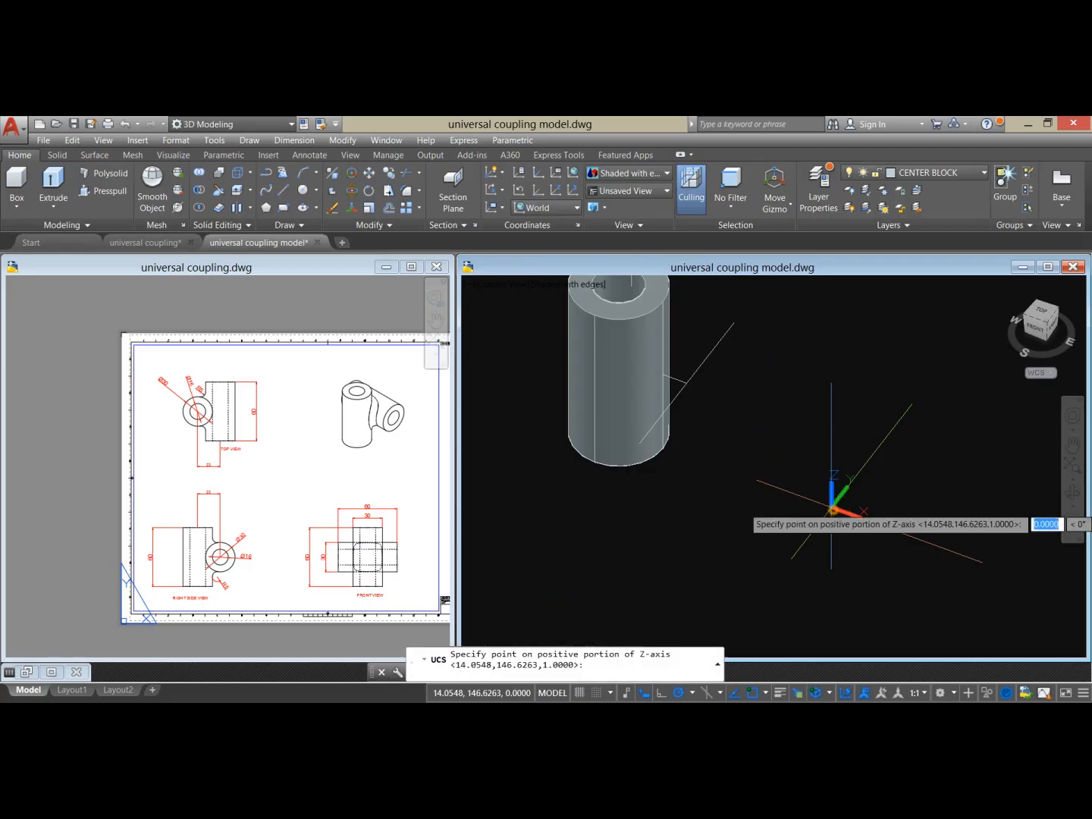
{"action": "left_click", "coordinate": [886, 438]}
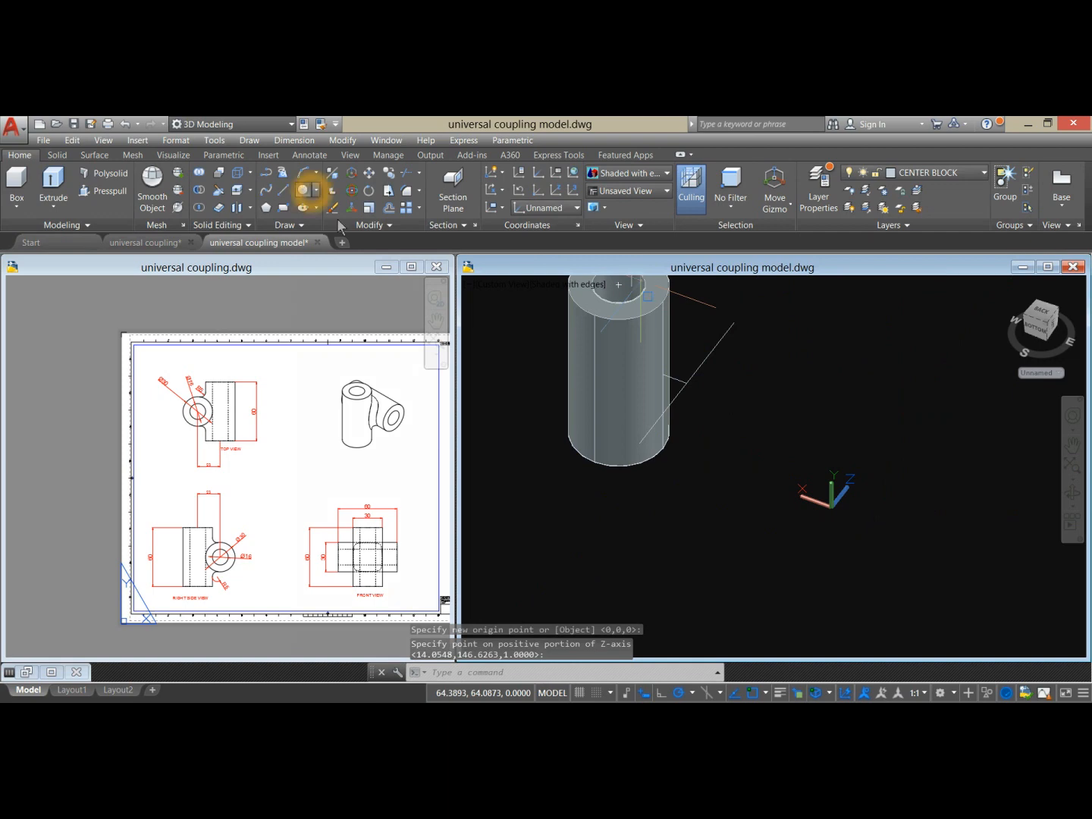
- Draw a circle of diameter 30 centered on the near endpoint of the 60-unit guide line
{"action": "left_click", "coordinate": [303, 189]}
{"action": "middle_click_drag", "start_coordinate": [741, 309], "coordinate": [785, 390], "text": "shift"}
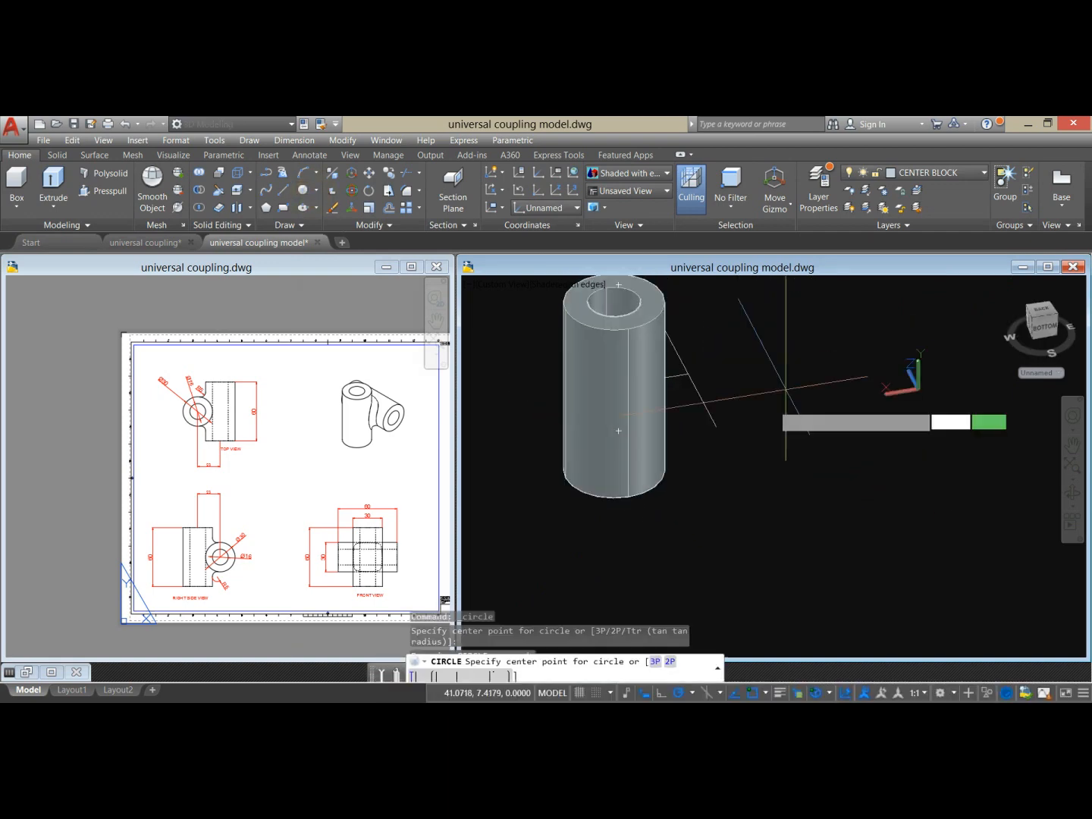
{"action": "left_click", "coordinate": [718, 426]}
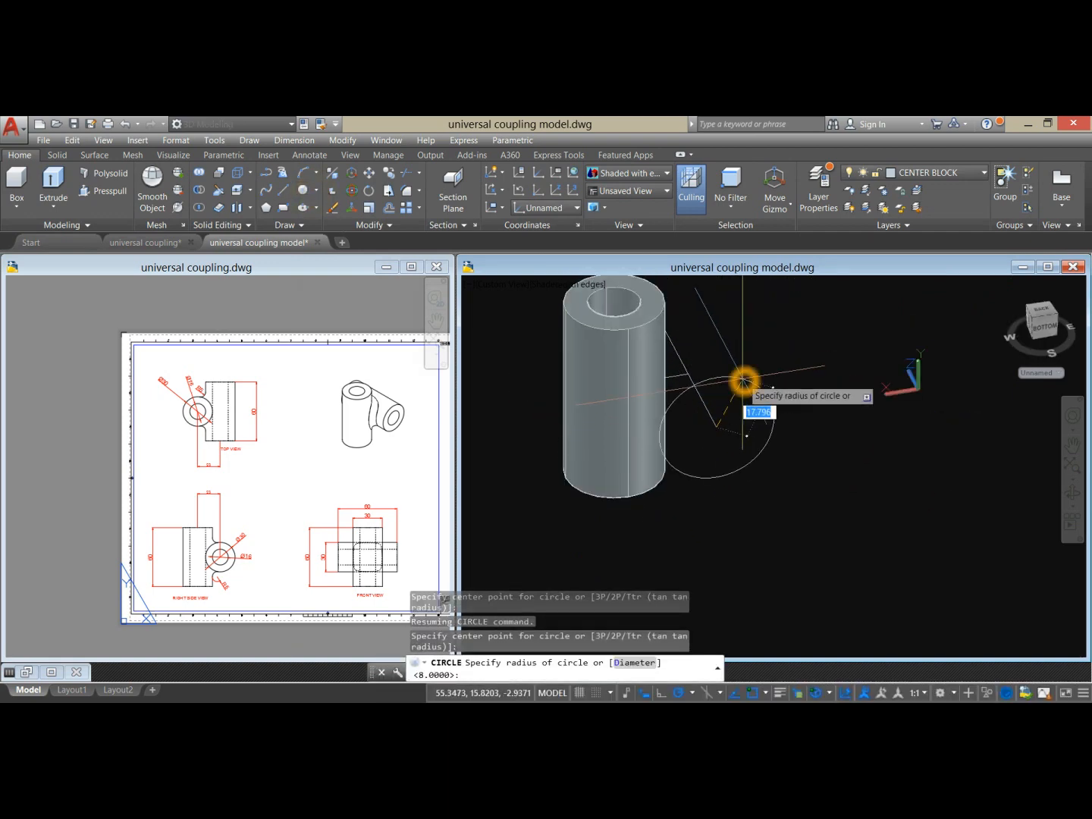
{"action": "type", "text": "D"}
{"action": "key", "text": "Return"}
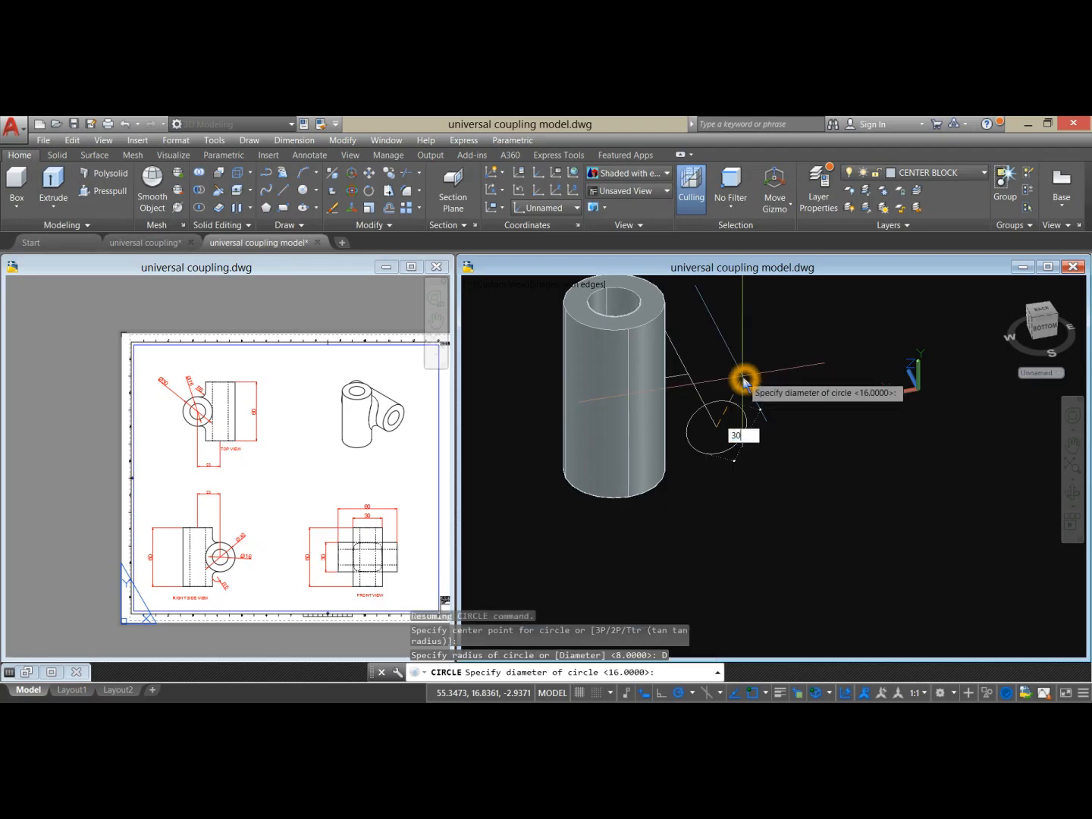
{"action": "key", "text": "Return"}
- Draw a circle of diameter 16 concentric with the 30-diameter circle at the near endpoint of the 60-unit guide line
{"action": "left_click", "coordinate": [264, 497]}
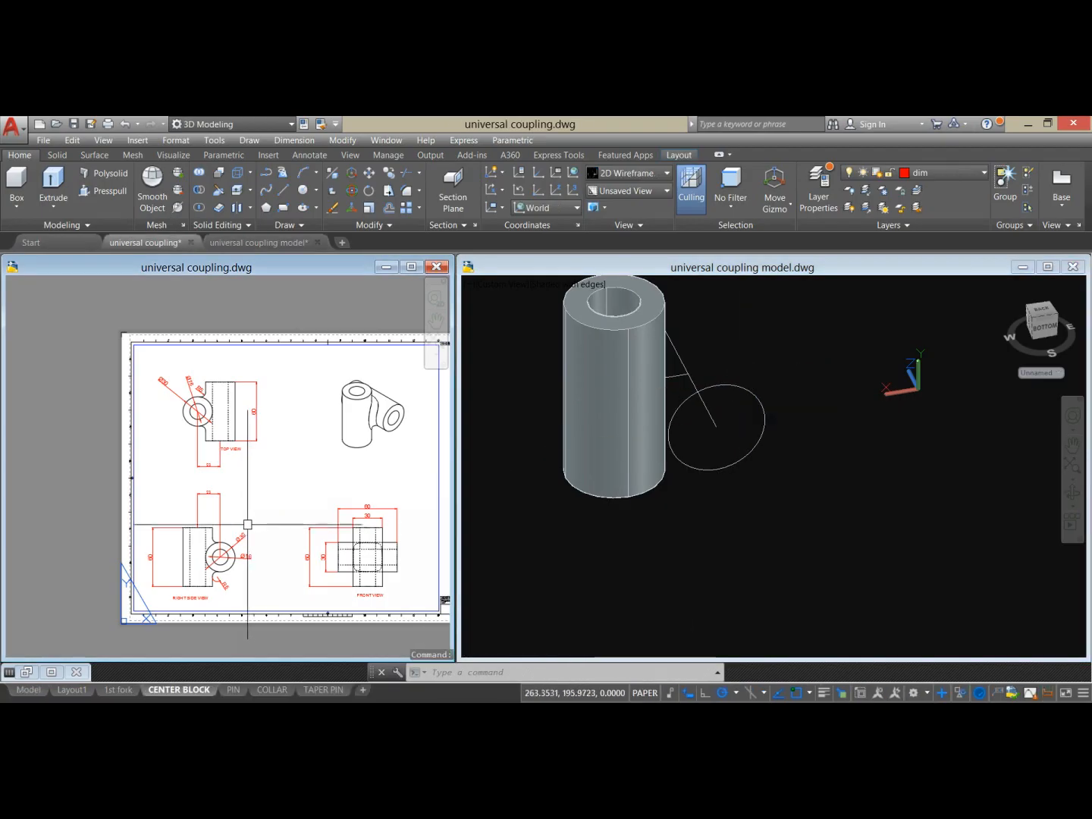
{"action": "scroll", "coordinate": [242, 524], "scroll_direction": "up", "scroll_amount": 3}
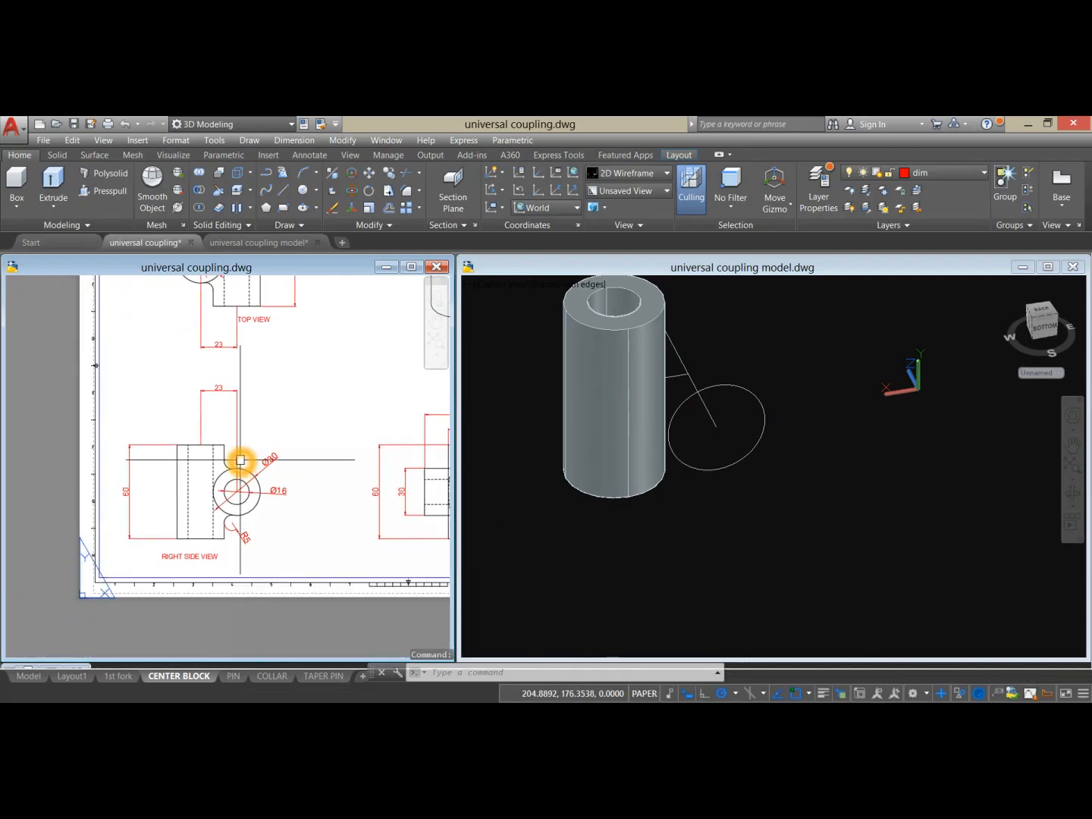
{"action": "scroll", "coordinate": [239, 459], "scroll_direction": "up", "scroll_amount": 2}
{"action": "left_click", "coordinate": [707, 458]}
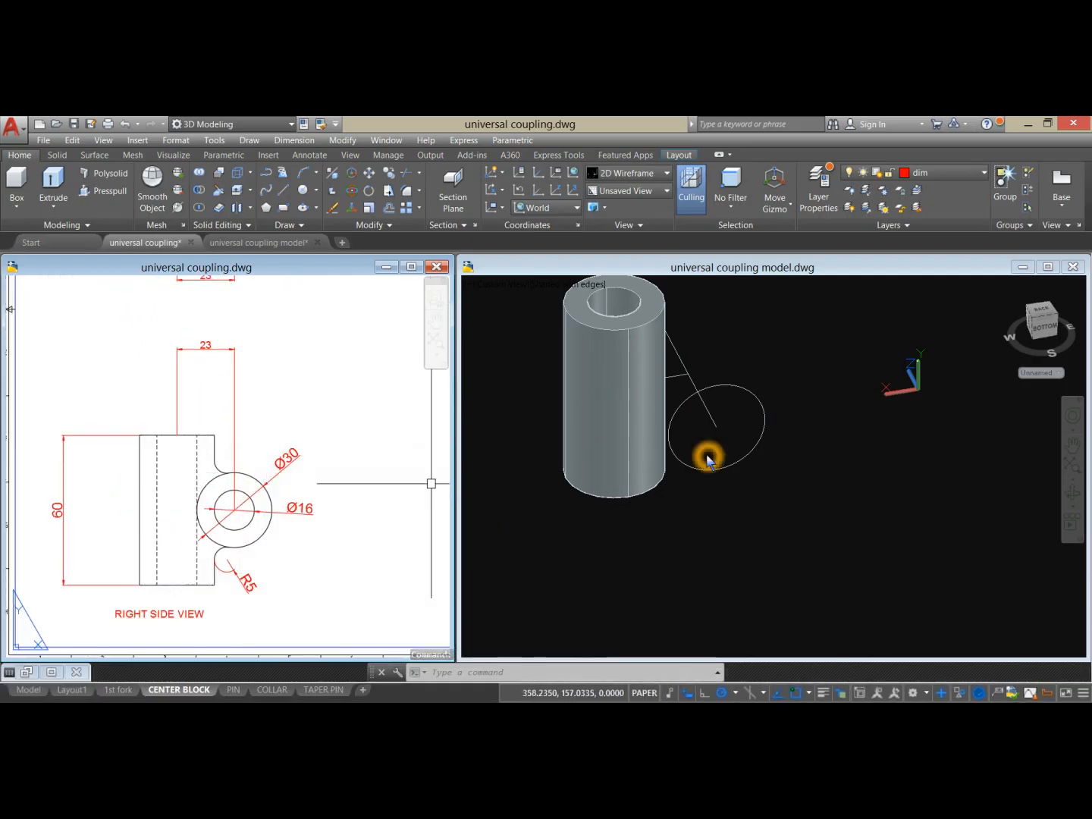
{"action": "right_click", "coordinate": [772, 366]}
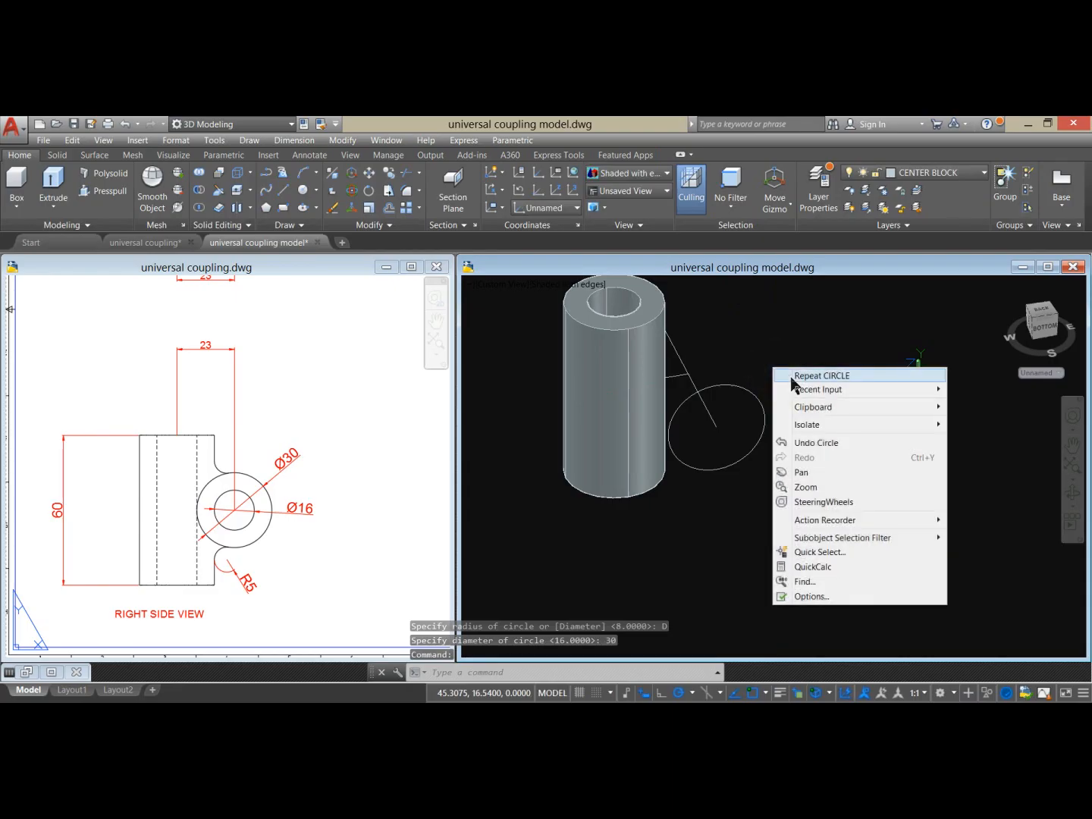
{"action": "left_click", "coordinate": [789, 375]}
{"action": "left_click", "coordinate": [713, 430]}
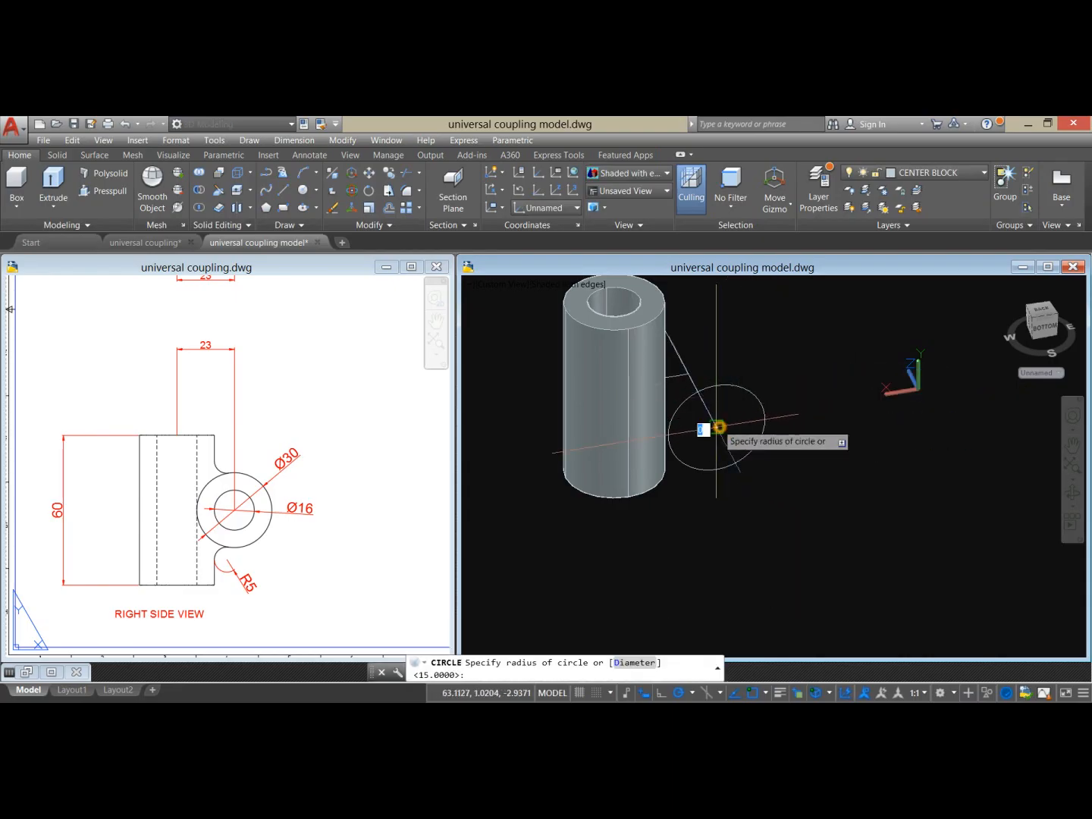
{"action": "type", "text": "D"}
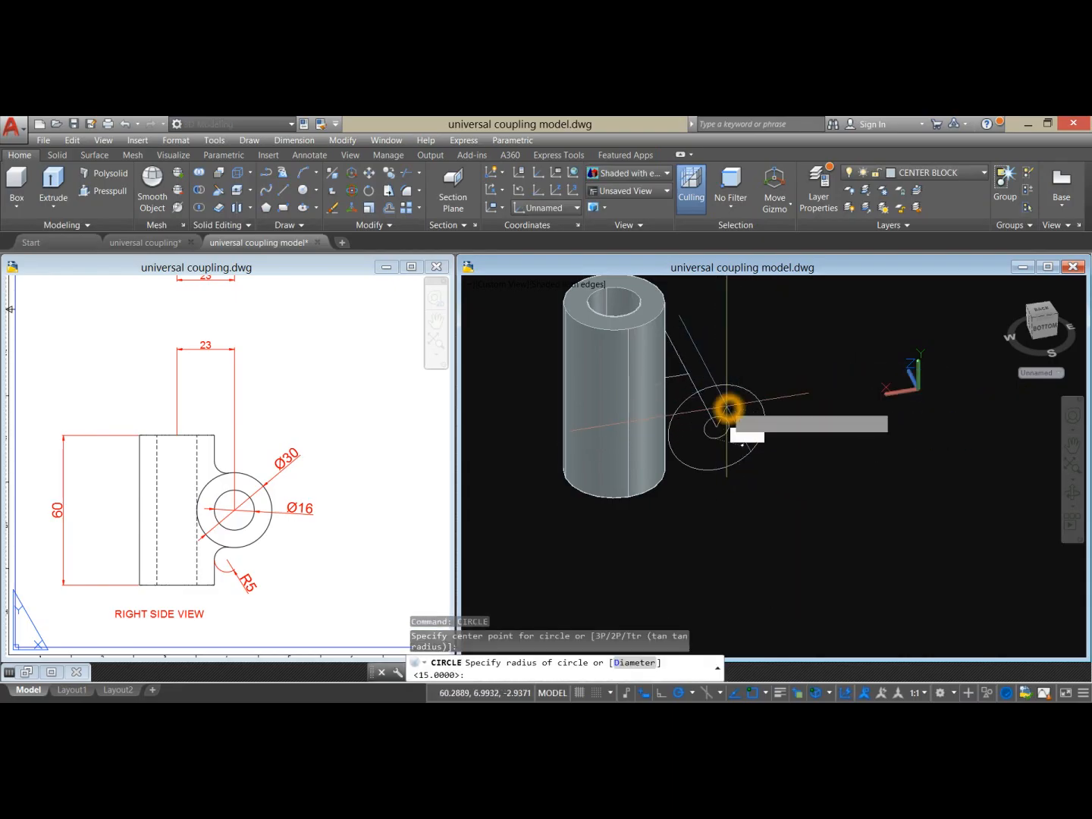
{"action": "key", "text": "Return"}
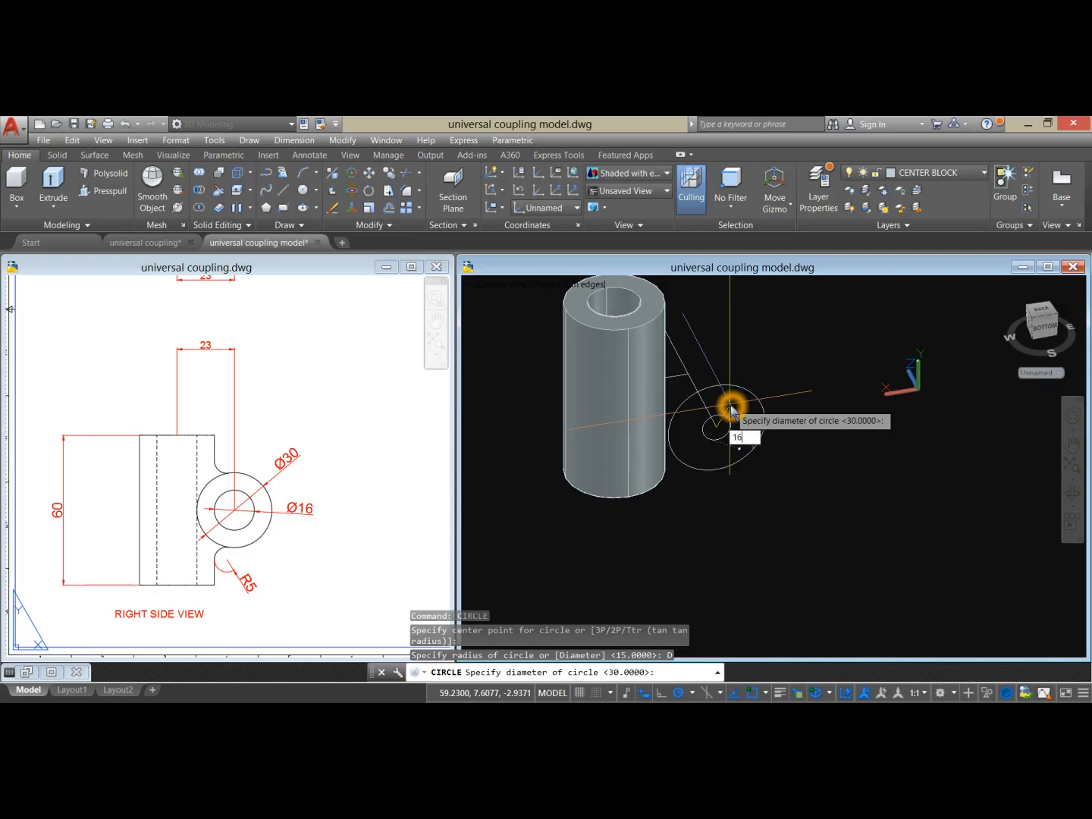
{"action": "type", "text": "16"}
{"action": "key", "text": "Return"}
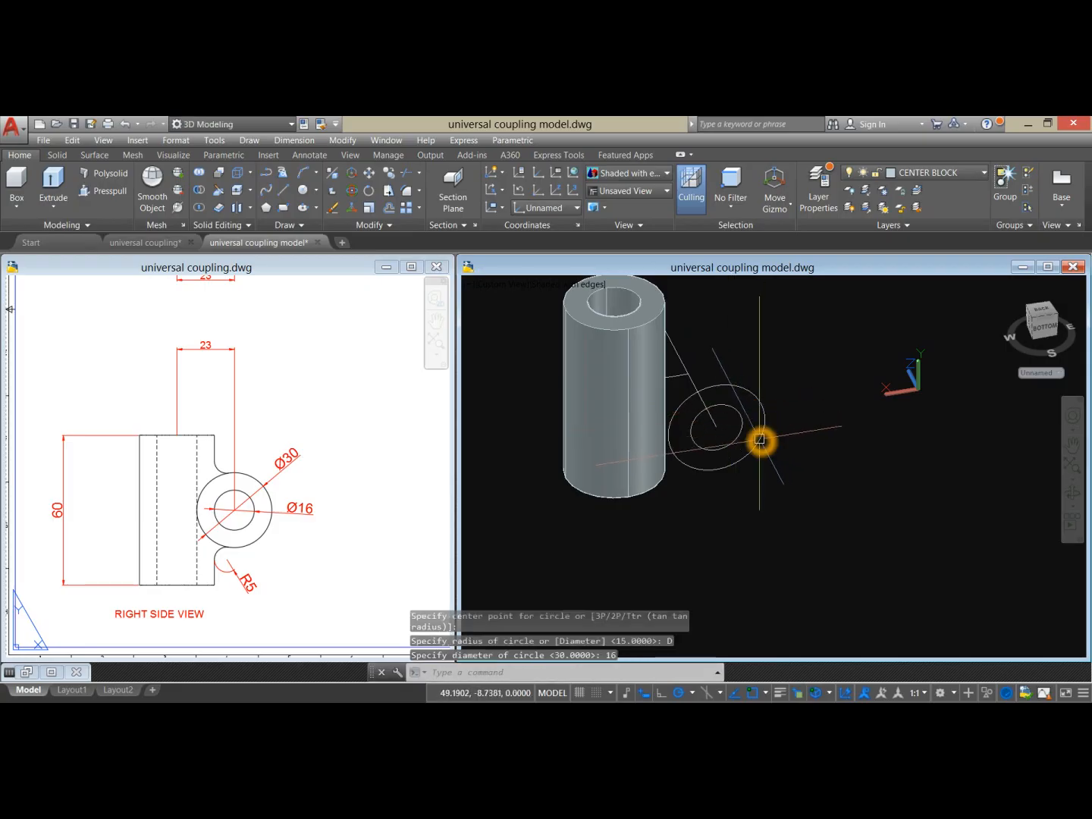
- Extrude the 30- and 16-diameter circles 60 units along the guide line to its far endpoint
{"action": "left_click", "coordinate": [383, 459]}
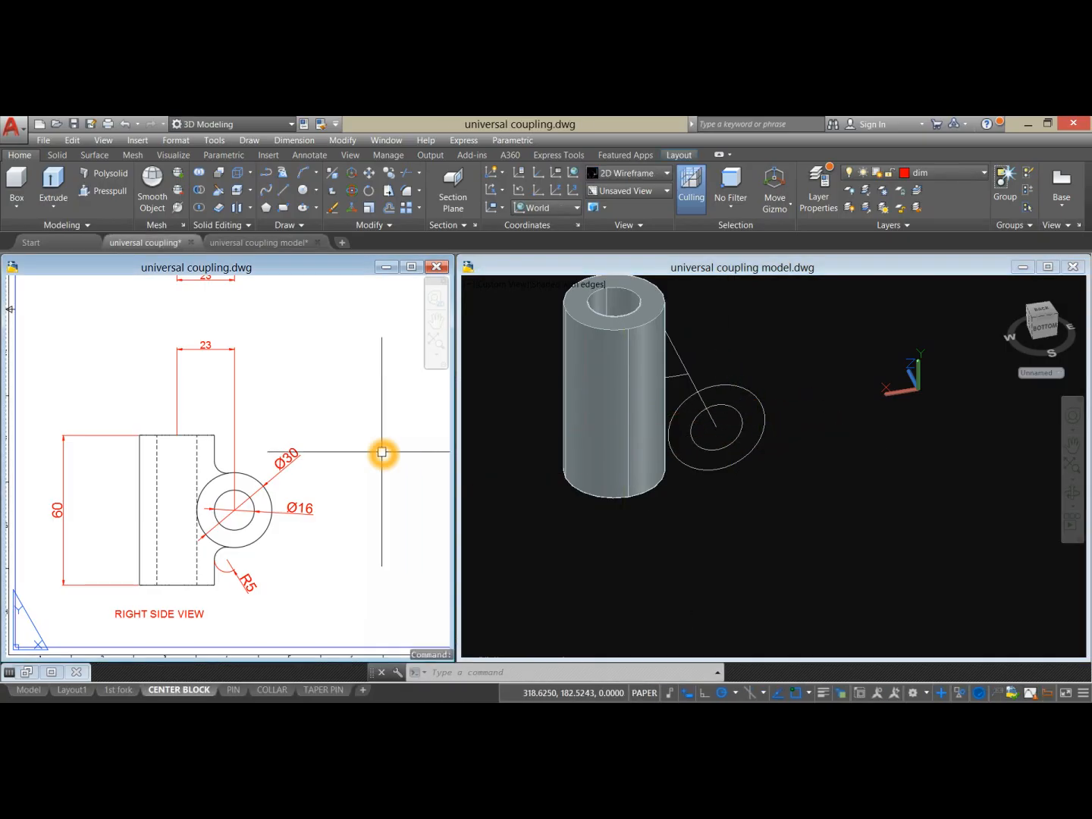
{"action": "left_click", "coordinate": [382, 453]}
{"action": "scroll", "coordinate": [375, 448], "scroll_direction": "down", "scroll_amount": 5}
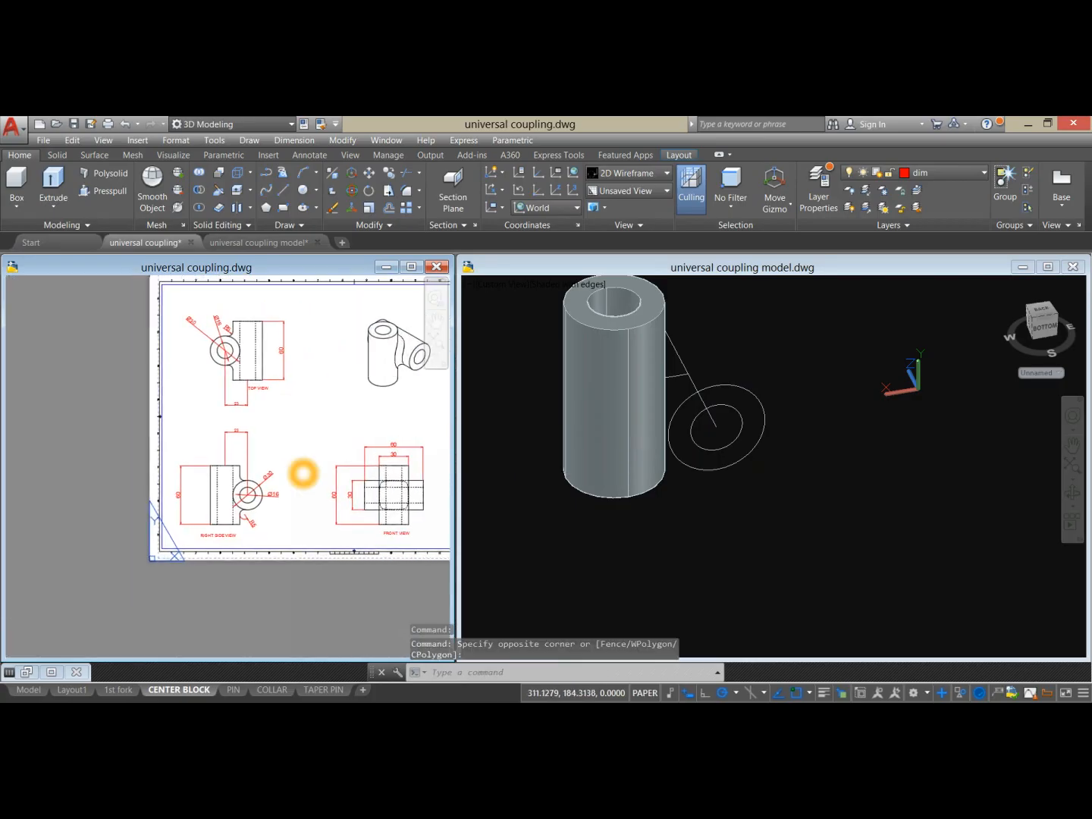
{"action": "scroll", "coordinate": [304, 474], "scroll_direction": "down", "scroll_amount": 2}
{"action": "left_click", "coordinate": [781, 486]}
{"action": "middle_click_drag", "start_coordinate": [781, 483], "coordinate": [637, 454], "text": "shift"}
{"action": "scroll", "coordinate": [624, 439], "scroll_direction": "up", "scroll_amount": 3}
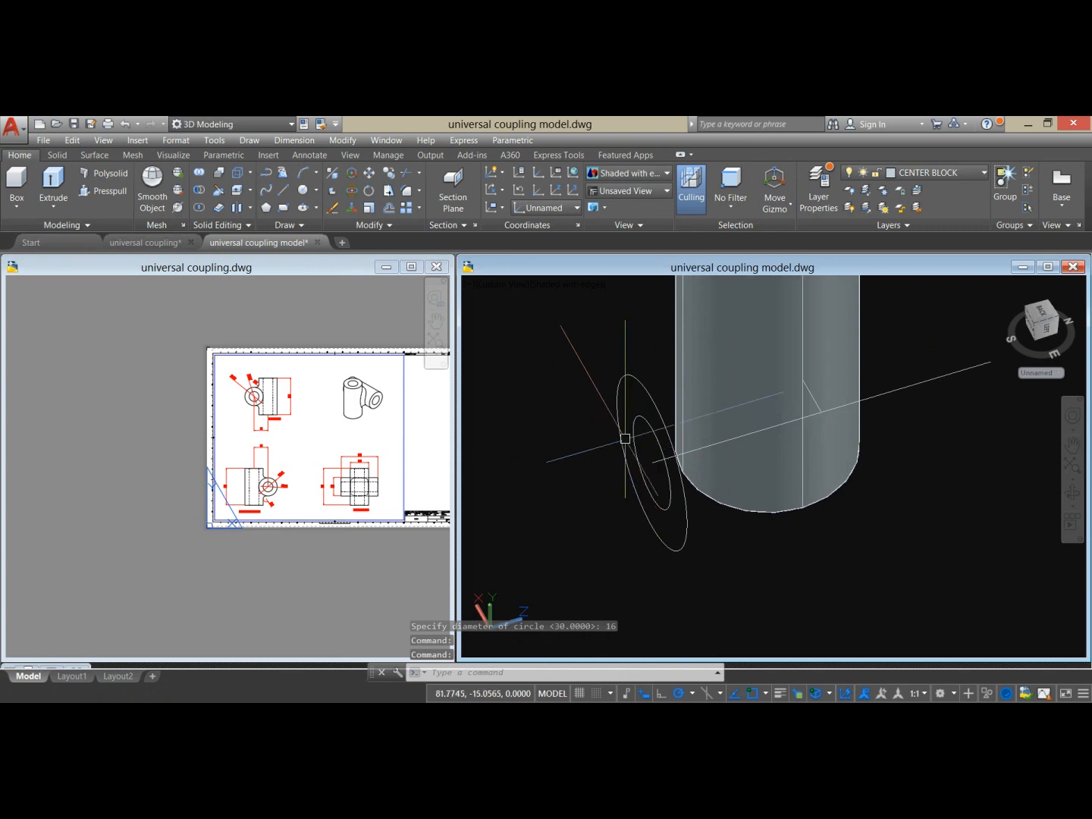
{"action": "left_click", "coordinate": [634, 415]}
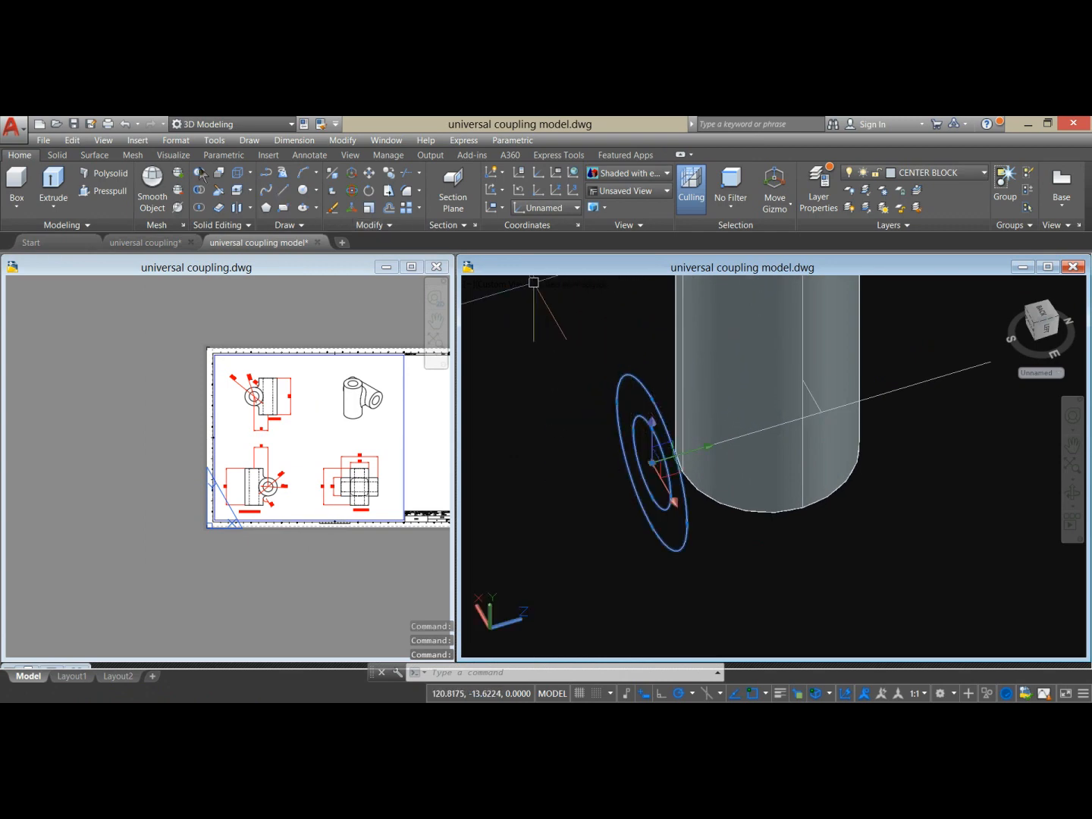
{"action": "left_click", "coordinate": [53, 181]}
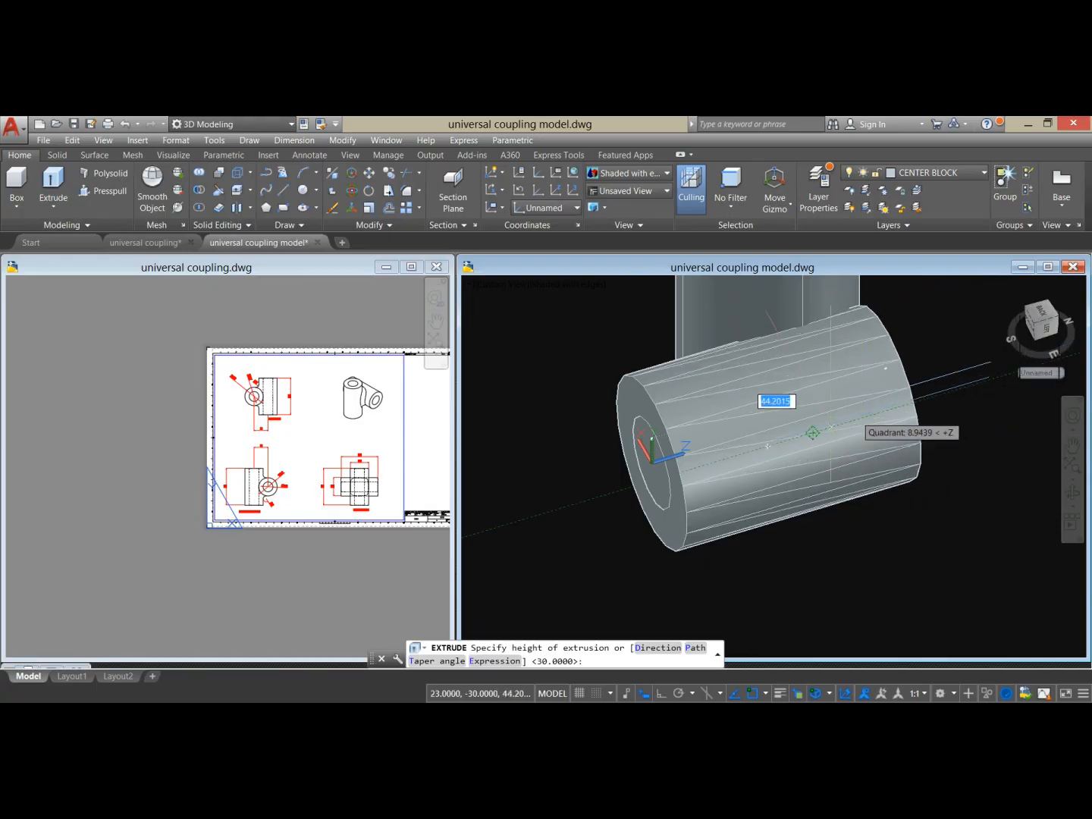
{"action": "left_click", "coordinate": [970, 379]}
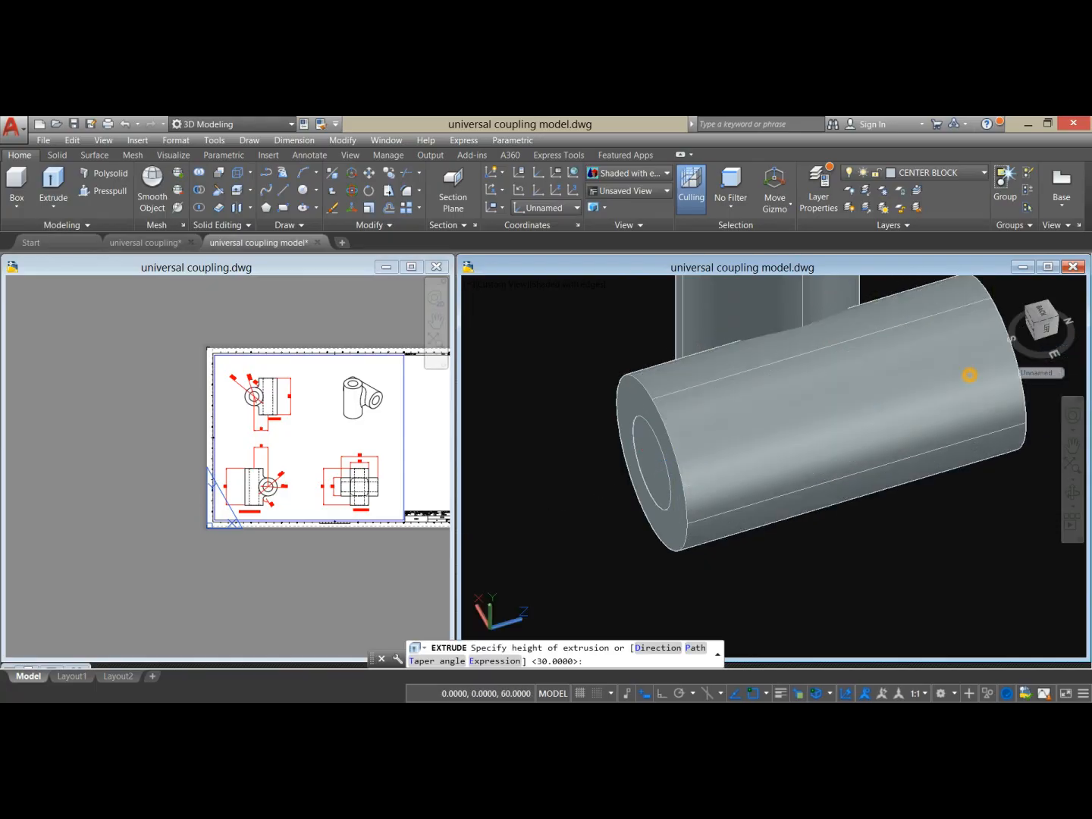
{"action": "mouse_move", "coordinate": [778, 502]}
{"action": "middle_mouse_down", "text": "shift"}
{"action": "mouse_move", "coordinate": [811, 398]}
{"action": "mouse_move", "coordinate": [797, 467]}
{"action": "middle_mouse_up", "text": "shift"}
- Subtract the 16-diameter inner cylinder from the vertical hollow cylinder and the horizontal outer cylinder together to cut the horizontal through hole
{"action": "left_click", "coordinate": [322, 482]}
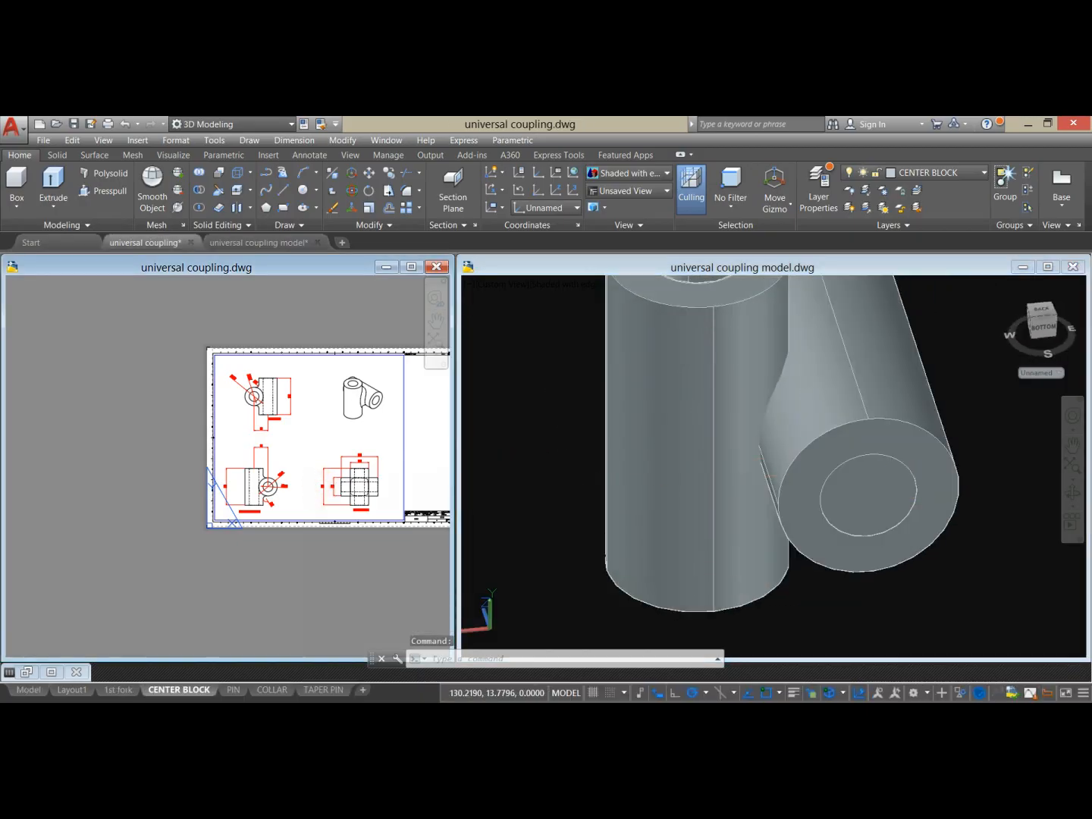
{"action": "scroll", "coordinate": [341, 446], "scroll_direction": "up", "scroll_amount": 3}
{"action": "scroll", "coordinate": [299, 458], "scroll_direction": "down", "scroll_amount": 1}
{"action": "scroll", "coordinate": [316, 440], "scroll_direction": "up", "scroll_amount": 1}
{"action": "scroll", "coordinate": [276, 450], "scroll_direction": "down", "scroll_amount": 3}
{"action": "left_click", "coordinate": [672, 431]}
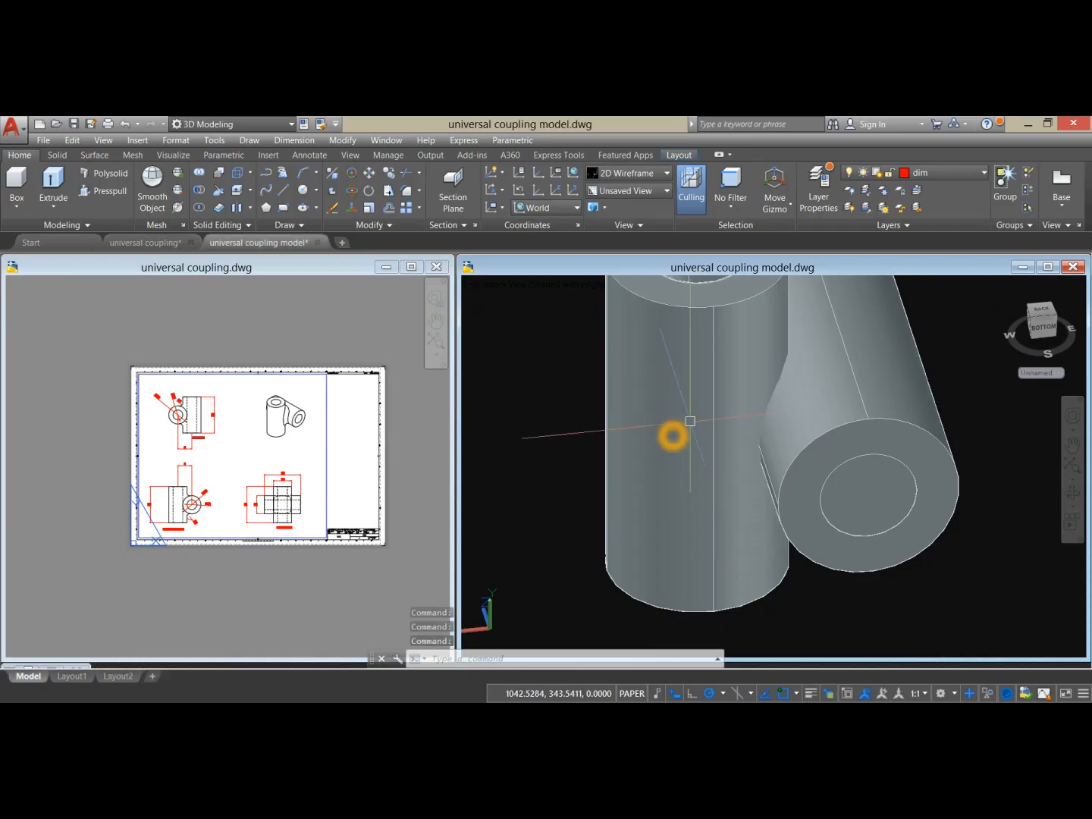
{"action": "middle_click_drag", "start_coordinate": [672, 436], "coordinate": [615, 453]}
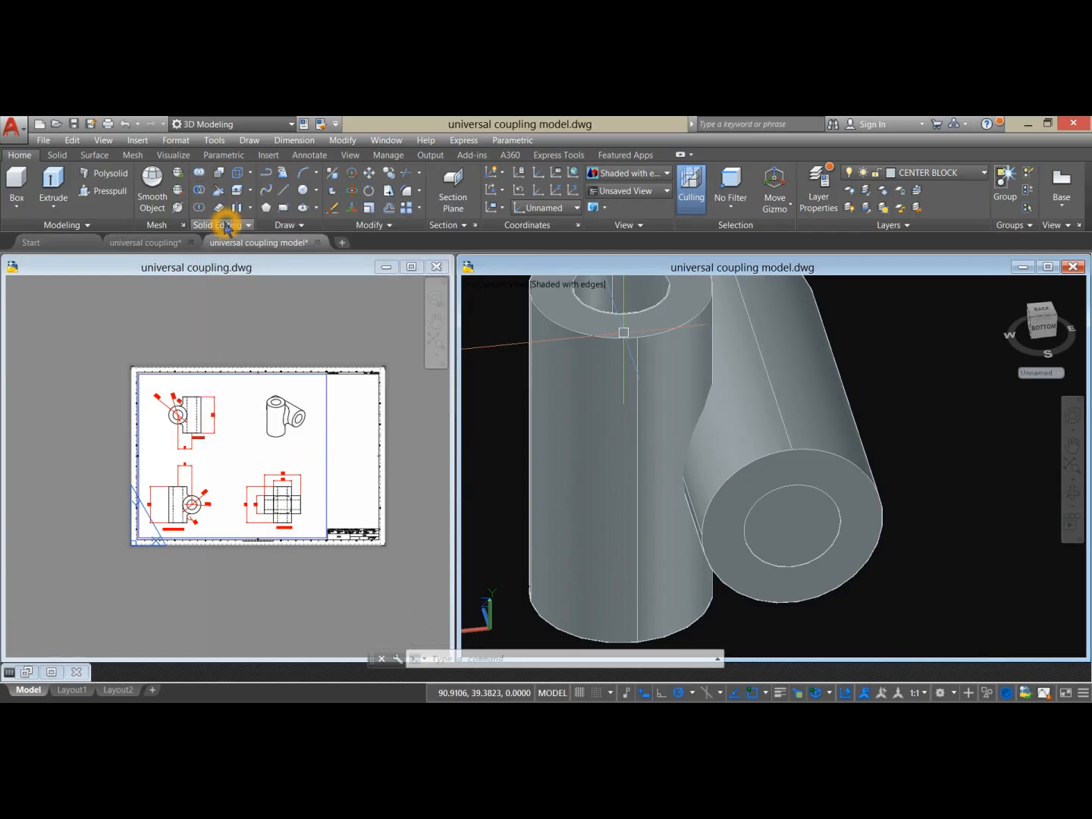
{"action": "left_click", "coordinate": [195, 193]}
{"action": "left_click", "coordinate": [804, 404]}
{"action": "left_click", "coordinate": [677, 399]}
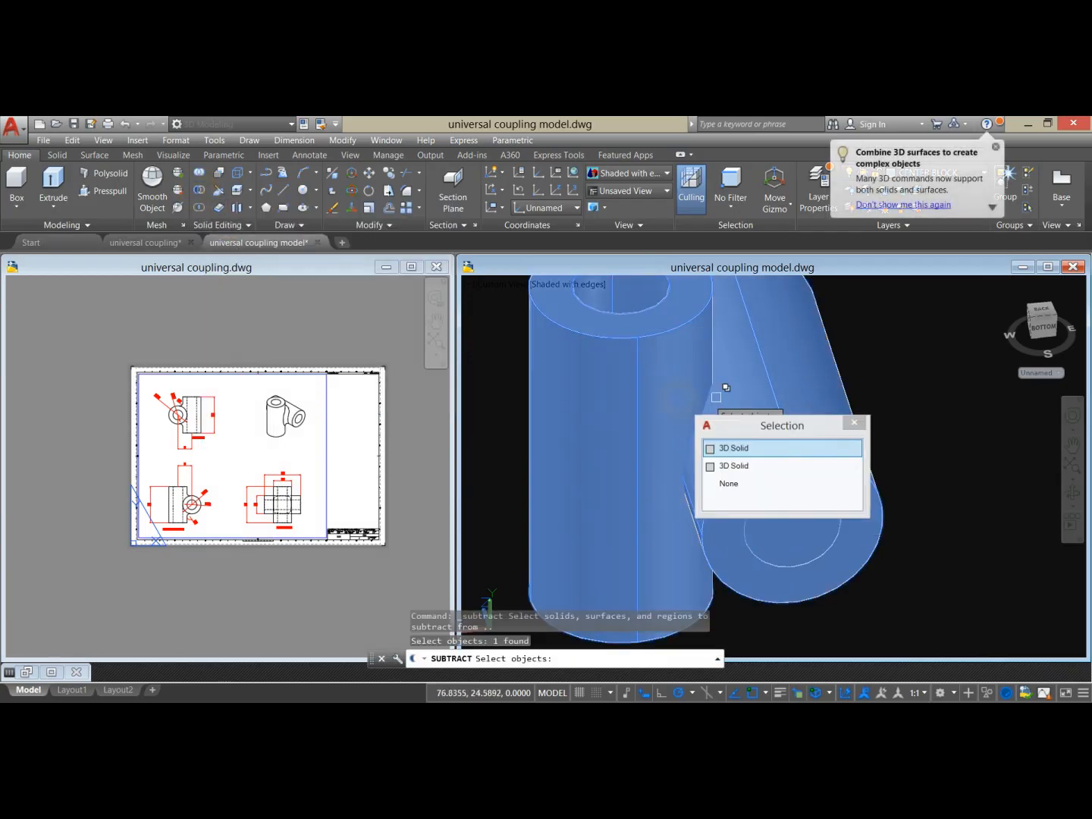
{"action": "right_click", "coordinate": [872, 348]}
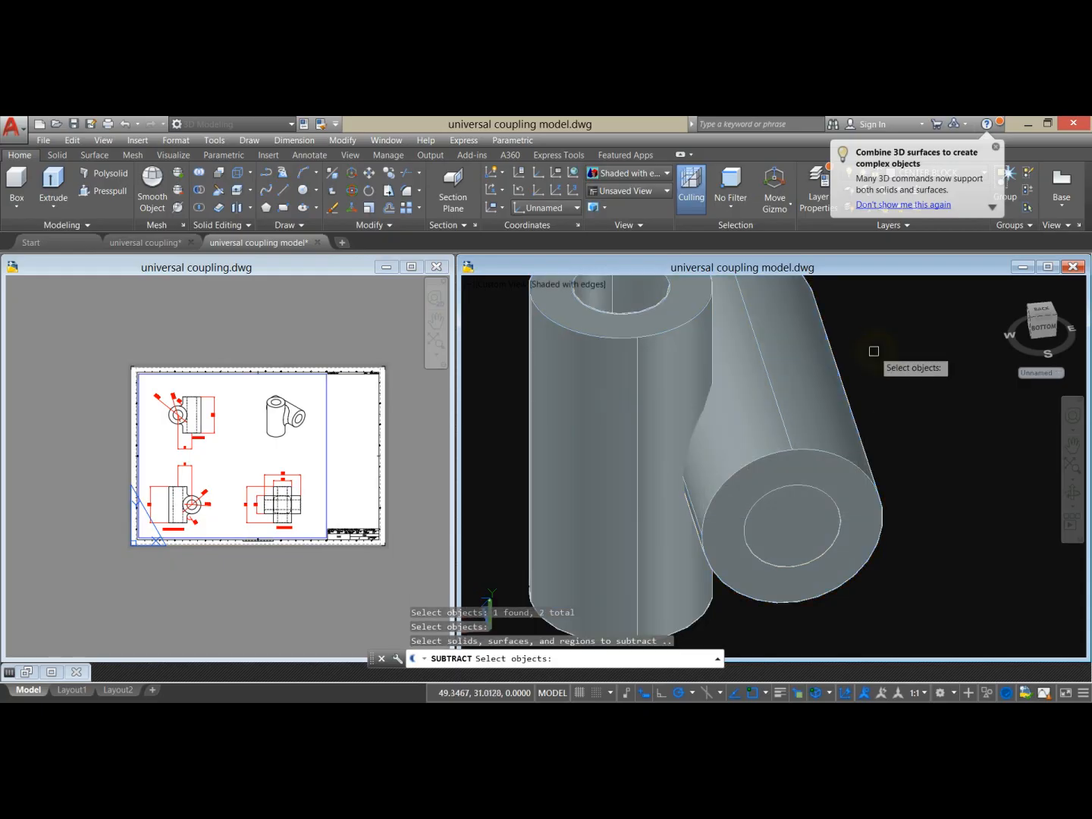
{"action": "left_click", "coordinate": [809, 508]}
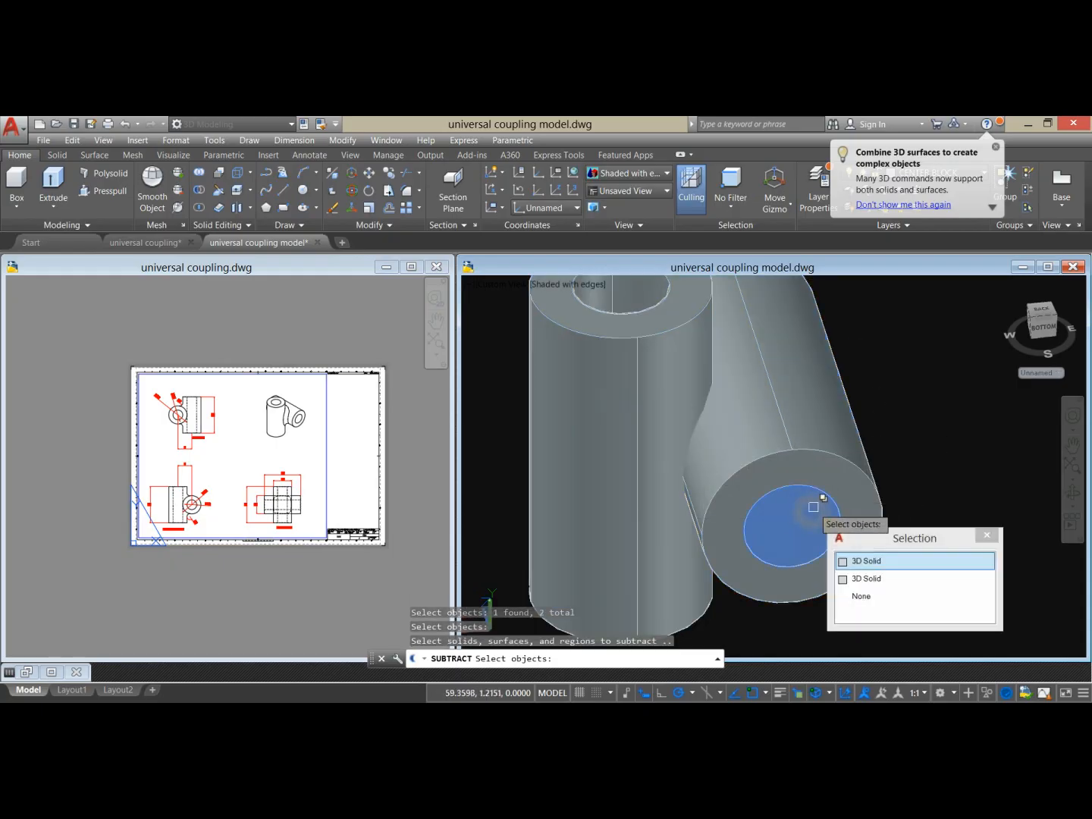
{"action": "right_click", "coordinate": [889, 408]}
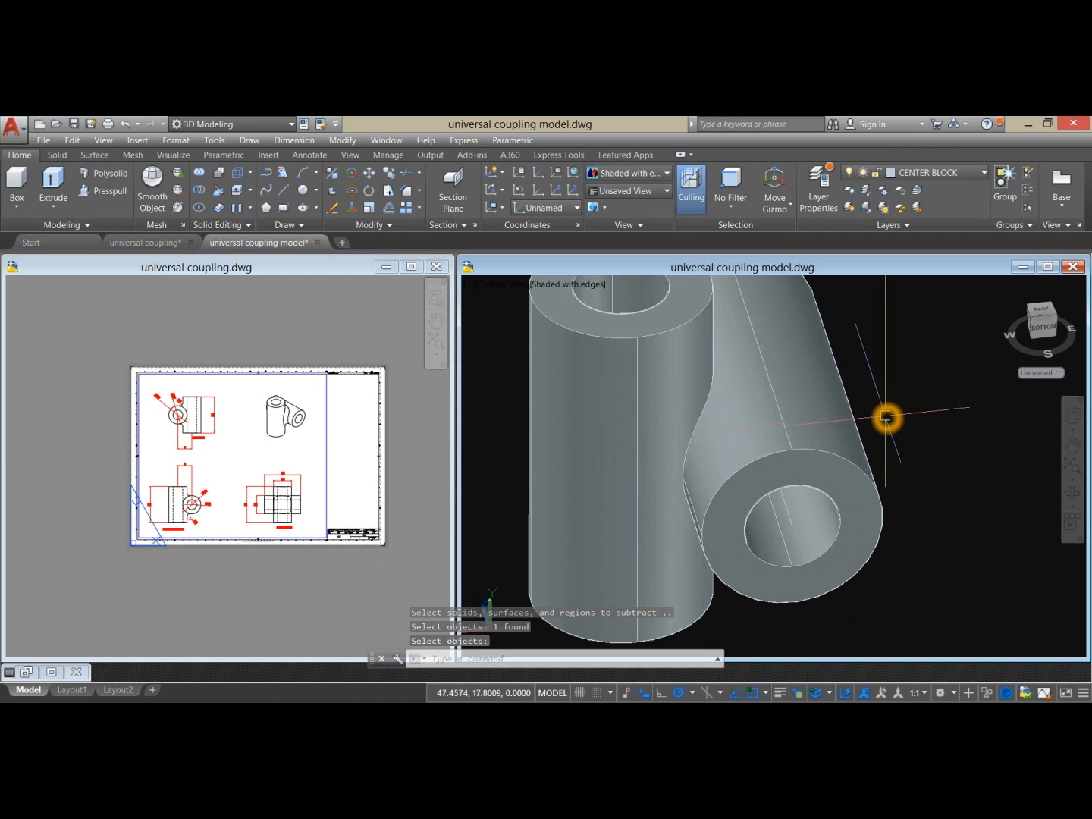
- Move the combined center block solid off its guide lines into the empty space beside them
{"action": "middle_click_drag", "start_coordinate": [884, 416], "coordinate": [905, 439], "text": "shift"}
{"action": "left_click", "coordinate": [760, 414]}
{"action": "scroll", "coordinate": [762, 414], "scroll_direction": "down", "scroll_amount": 2}
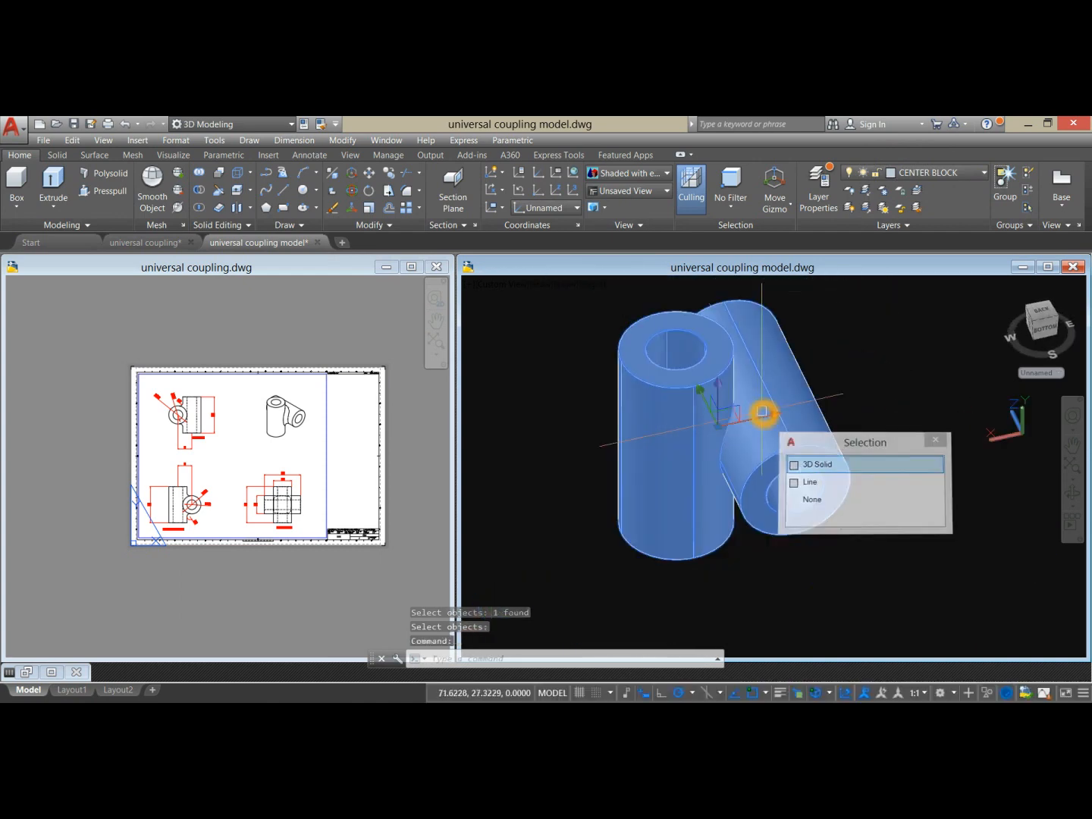
{"action": "middle_click_drag", "start_coordinate": [763, 414], "coordinate": [637, 412]}
{"action": "key", "text": "Escape"}
{"action": "right_click", "coordinate": [704, 348]}
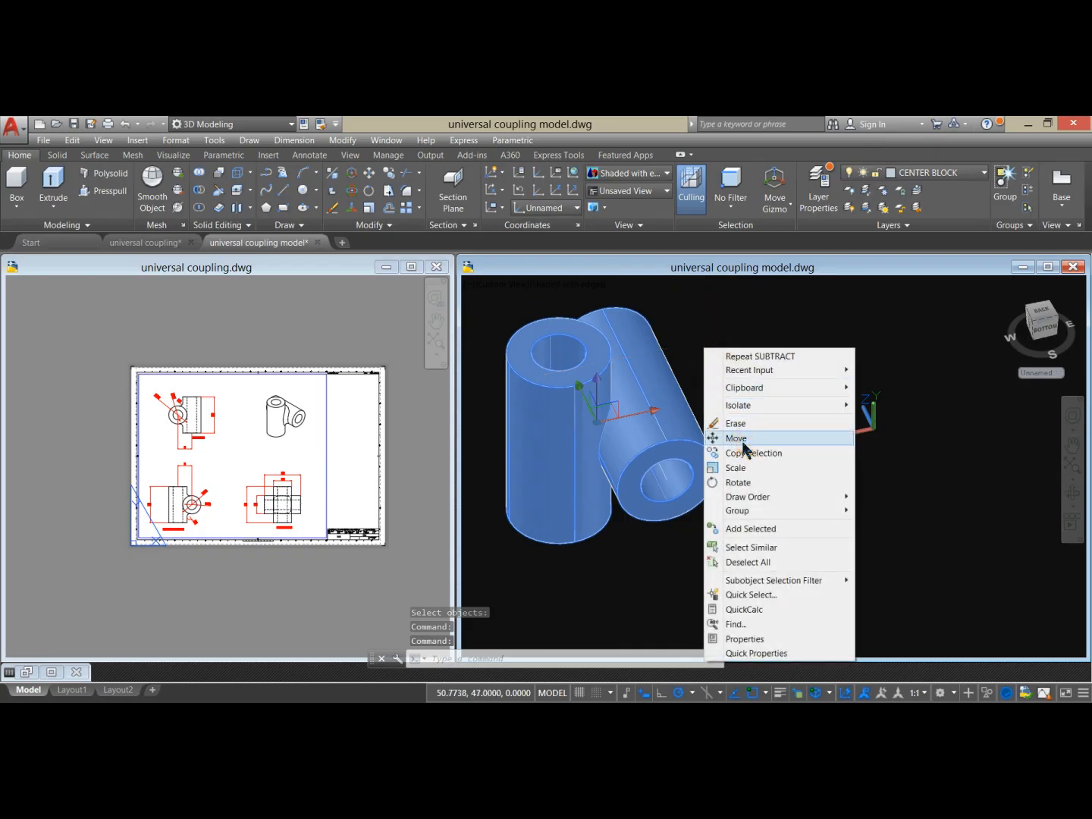
{"action": "left_click", "coordinate": [739, 439]}
{"action": "left_click", "coordinate": [758, 491]}
{"action": "left_click", "coordinate": [1033, 466]}
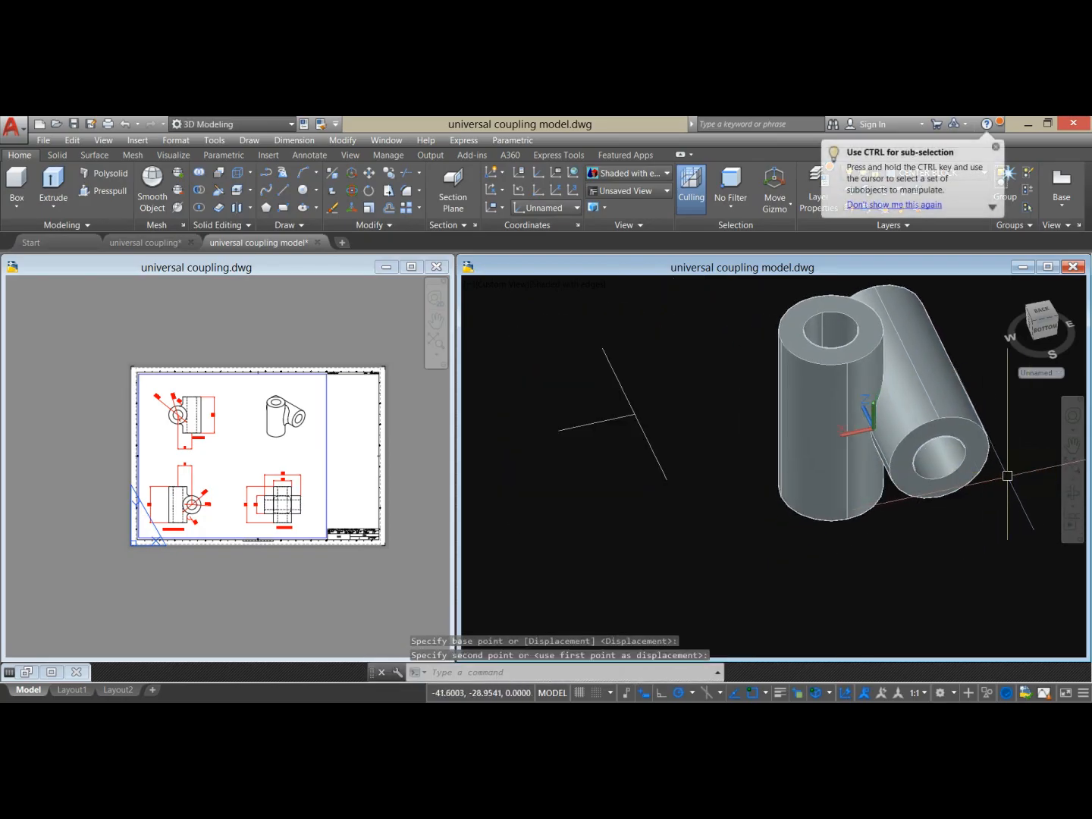
- Delete the two leftover guide lines beside the center block
{"action": "left_click", "coordinate": [743, 499]}
{"action": "left_click", "coordinate": [516, 334]}
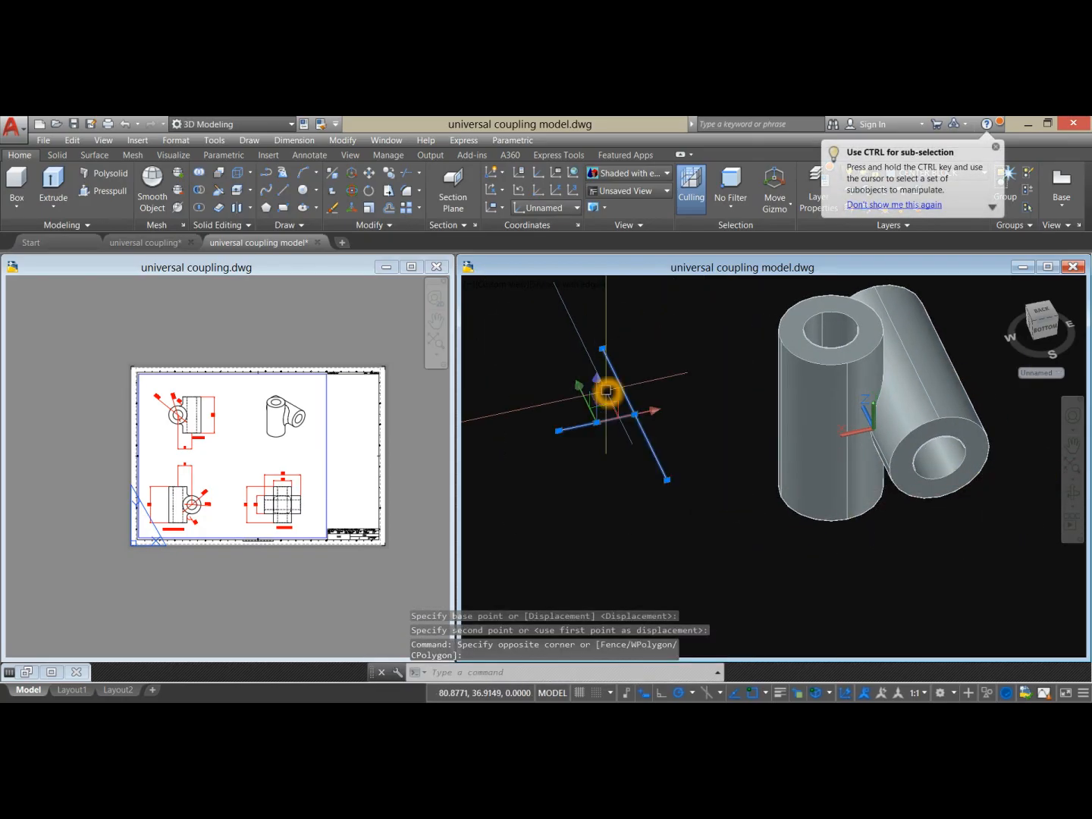
{"action": "key", "text": "Delete"}
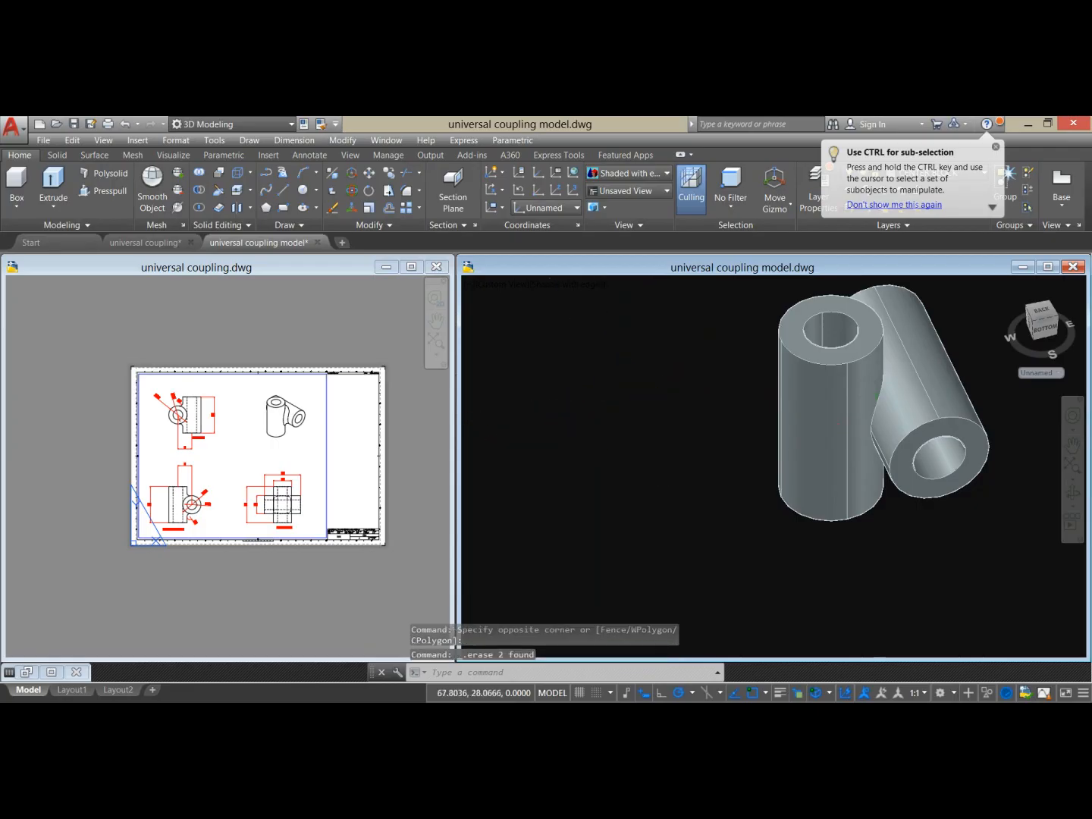
{"action": "scroll", "coordinate": [651, 404], "scroll_direction": "down", "scroll_amount": 3}
{"action": "mouse_move", "coordinate": [729, 420]}
{"action": "middle_mouse_down", "text": "shift"}
{"action": "mouse_move", "coordinate": [687, 446]}
{"action": "mouse_move", "coordinate": [818, 426]}
{"action": "mouse_move", "coordinate": [722, 428]}
{"action": "middle_mouse_up", "text": "shift"}
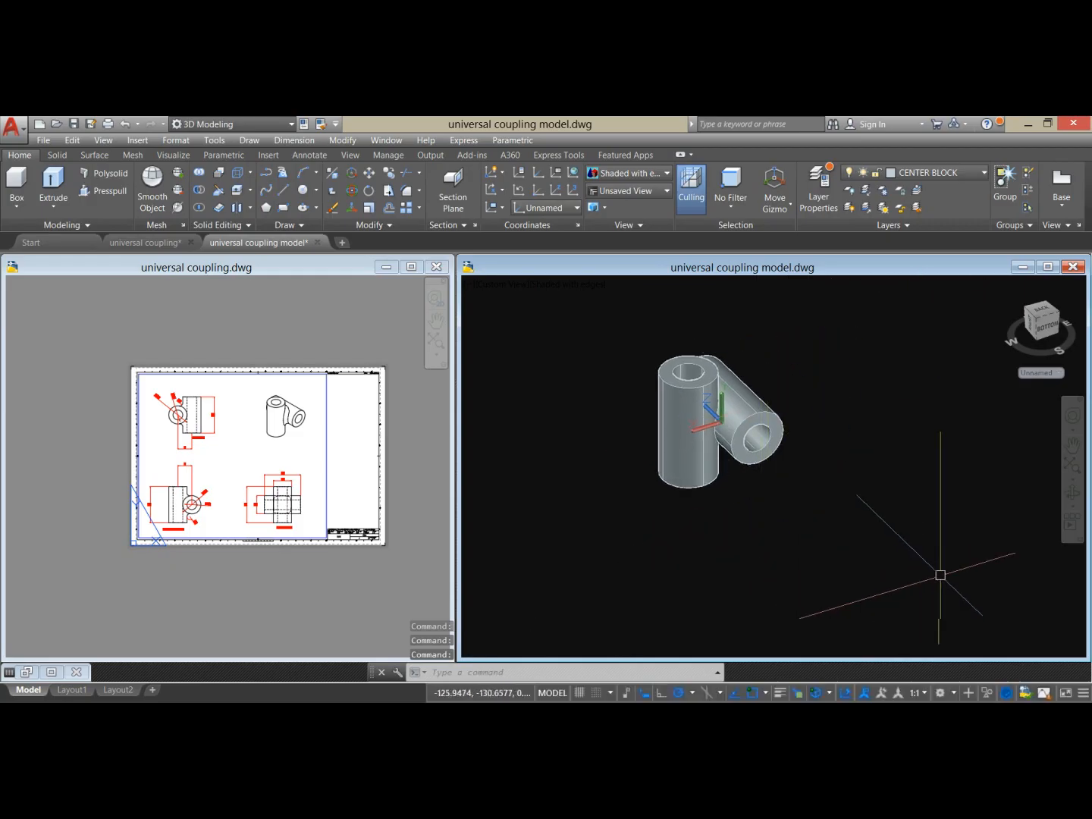
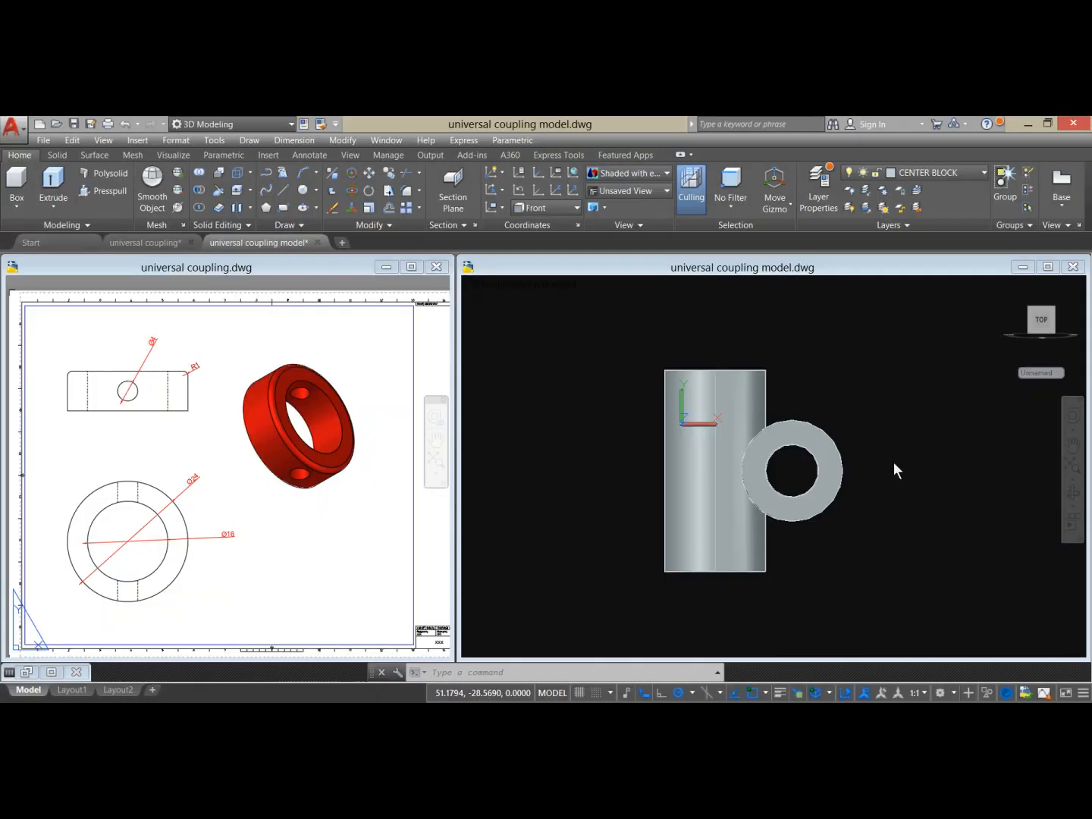
- Make layer 0 current and turn off the CENTER BLOCK layer to hide the finished block
{"action": "left_click", "coordinate": [899, 447]}
{"action": "middle_click_drag", "start_coordinate": [857, 419], "coordinate": [787, 407]}
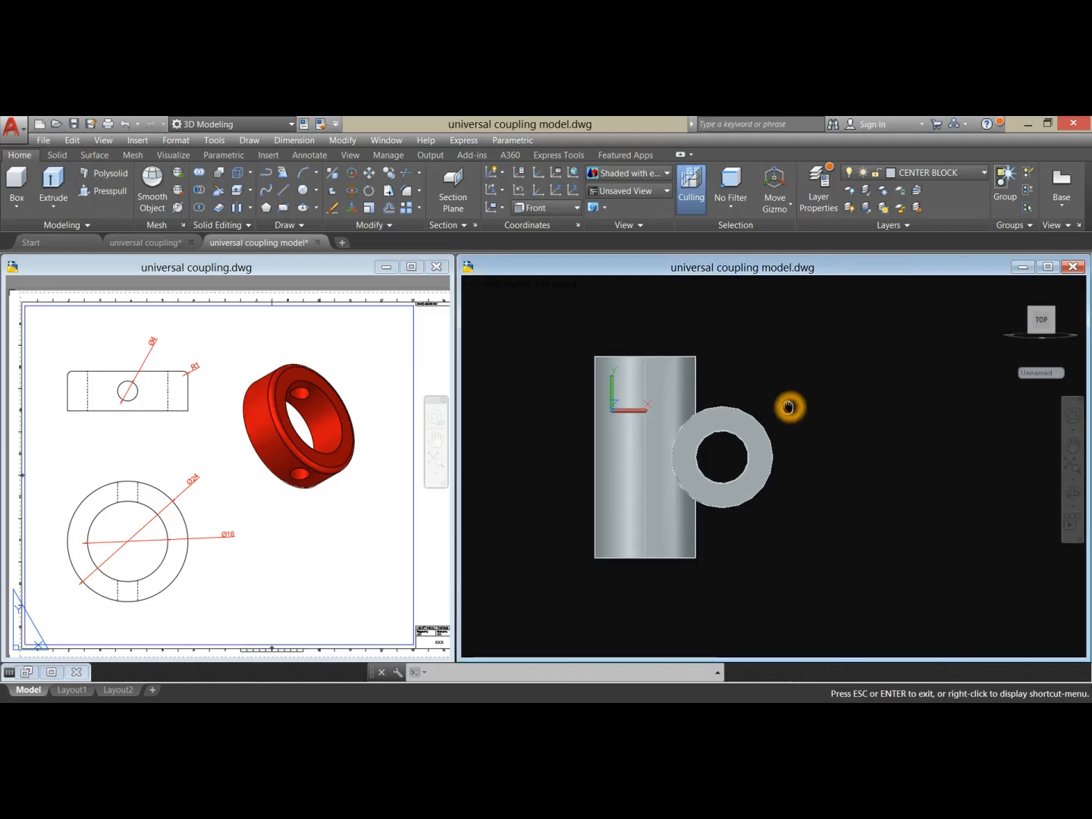
{"action": "left_click", "coordinate": [954, 177]}
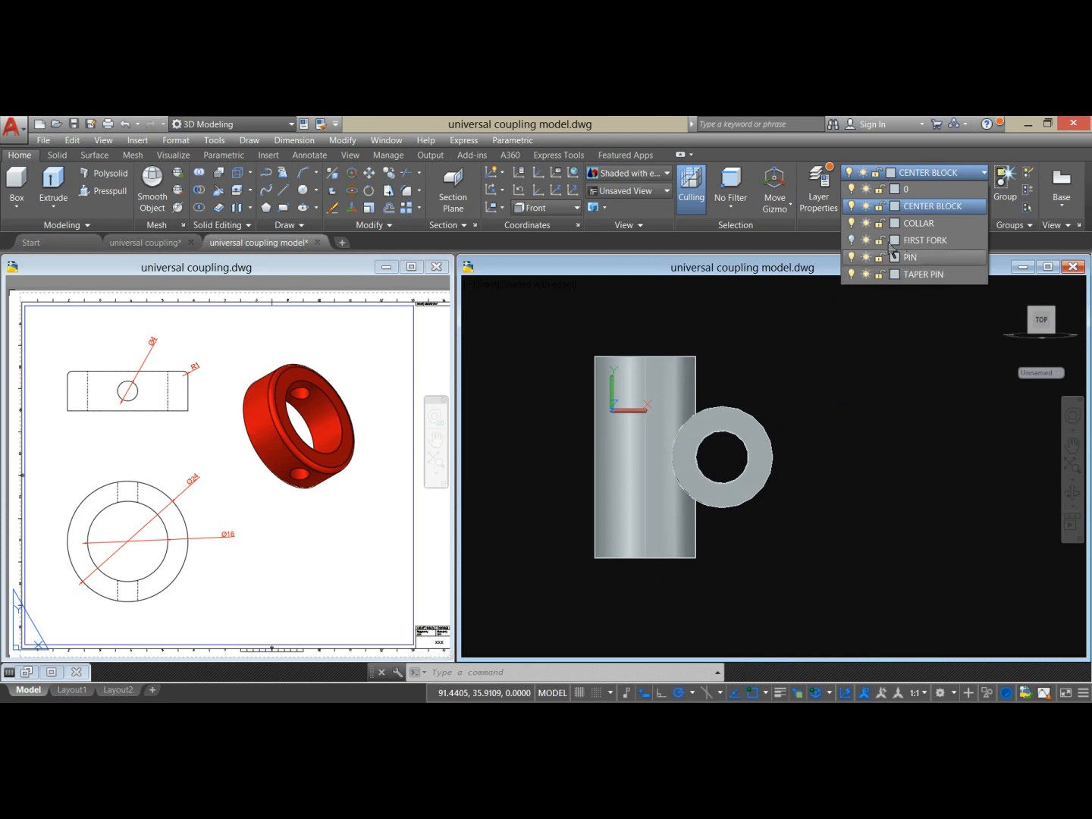
{"action": "left_click", "coordinate": [980, 170]}
{"action": "left_click", "coordinate": [921, 191]}
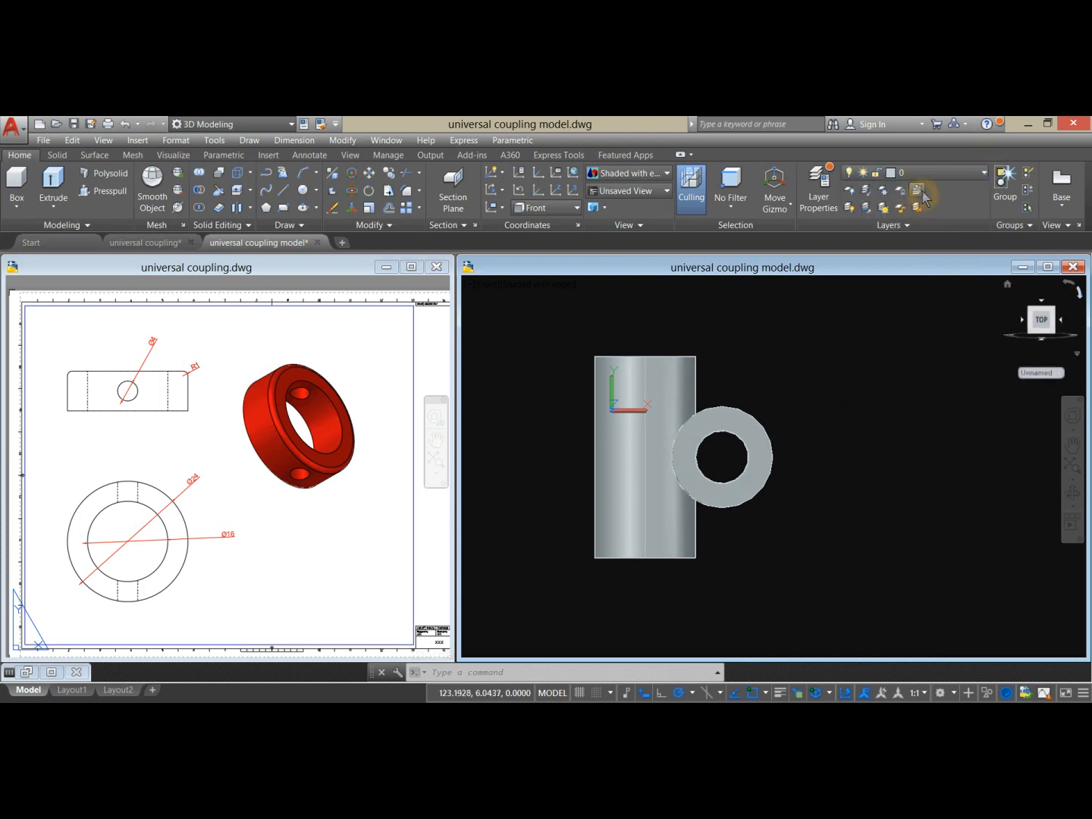
{"action": "left_click", "coordinate": [972, 176]}
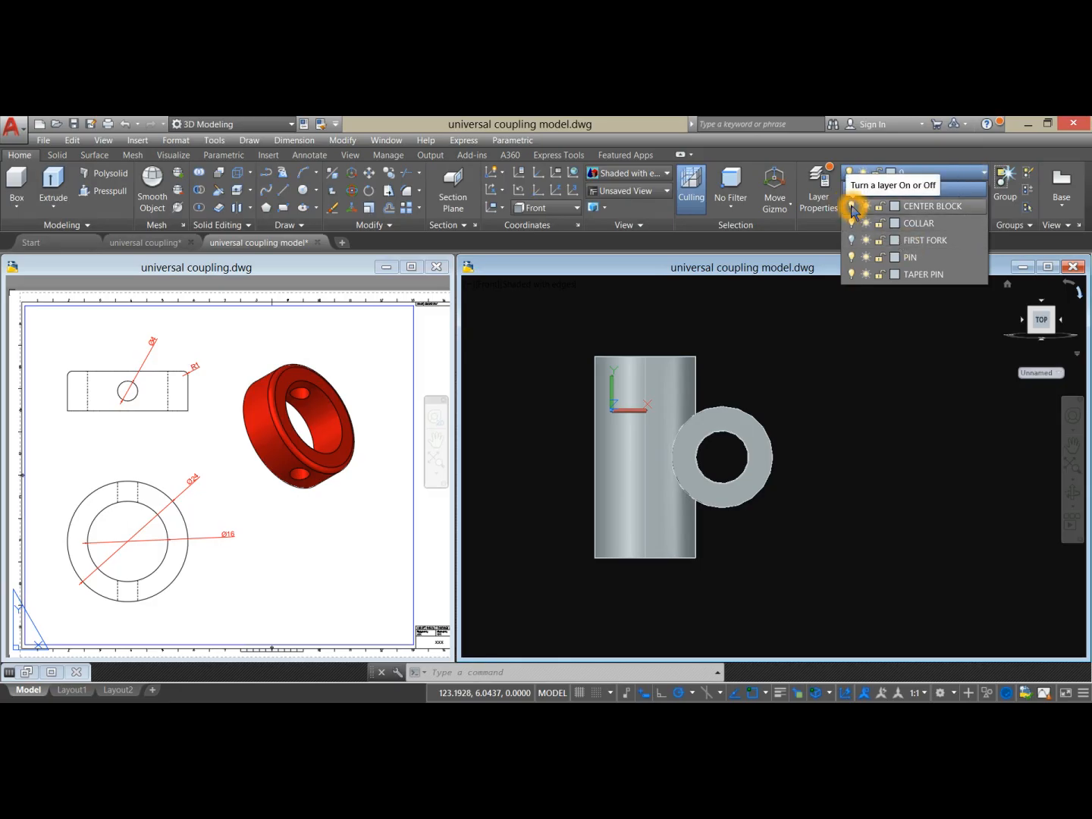
{"action": "left_click", "coordinate": [852, 206]}
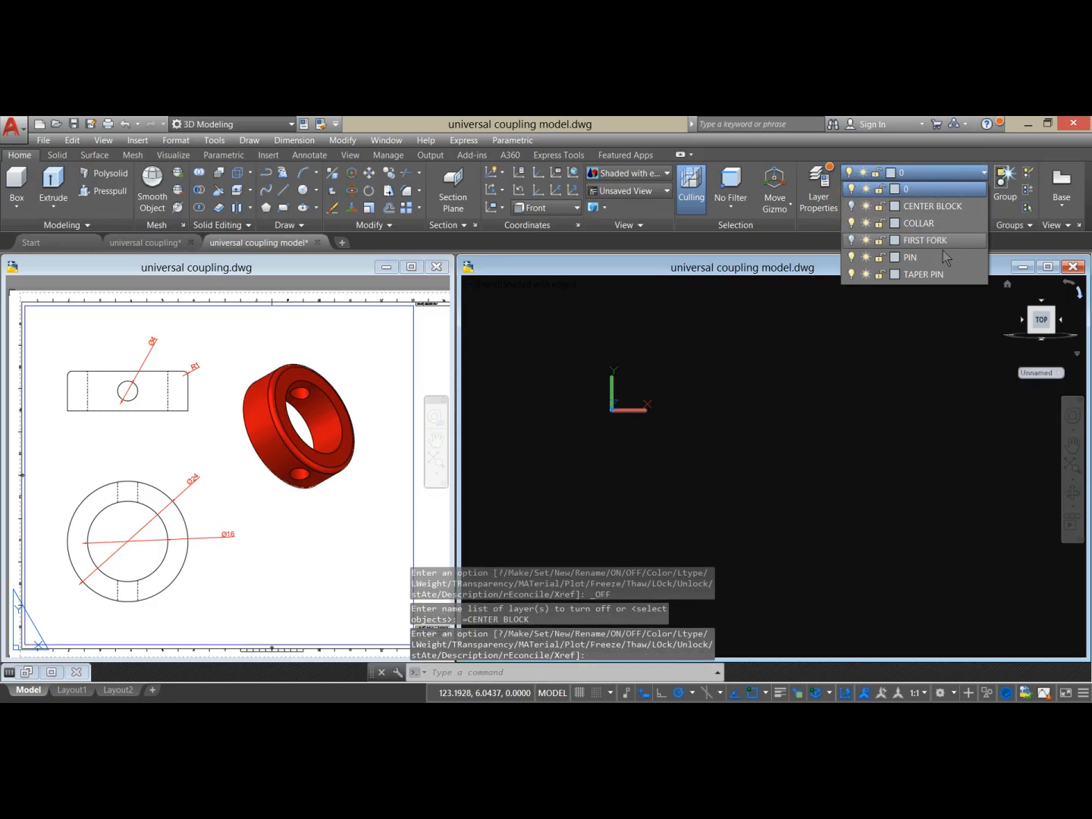
- Make COLLAR the current layer for modeling the collar
{"action": "left_click", "coordinate": [919, 222]}
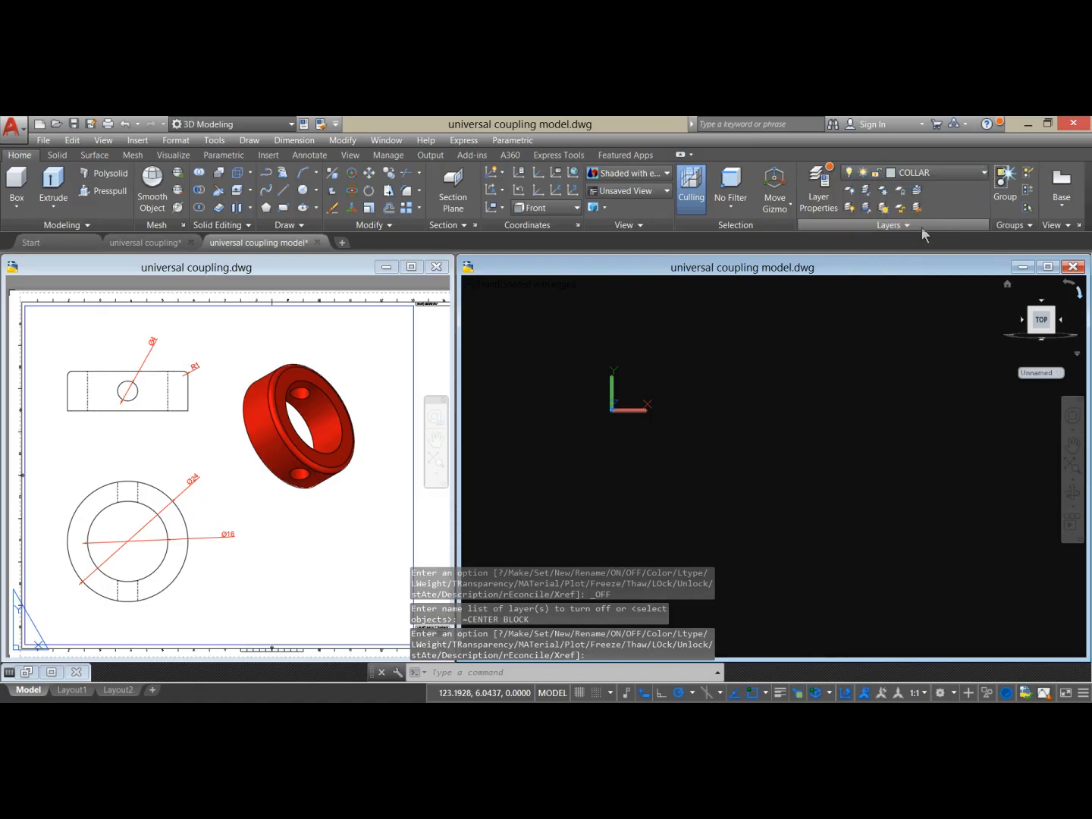
{"action": "middle_click", "coordinate": [730, 465]}
{"action": "middle_click_drag", "start_coordinate": [730, 465], "coordinate": [695, 469]}
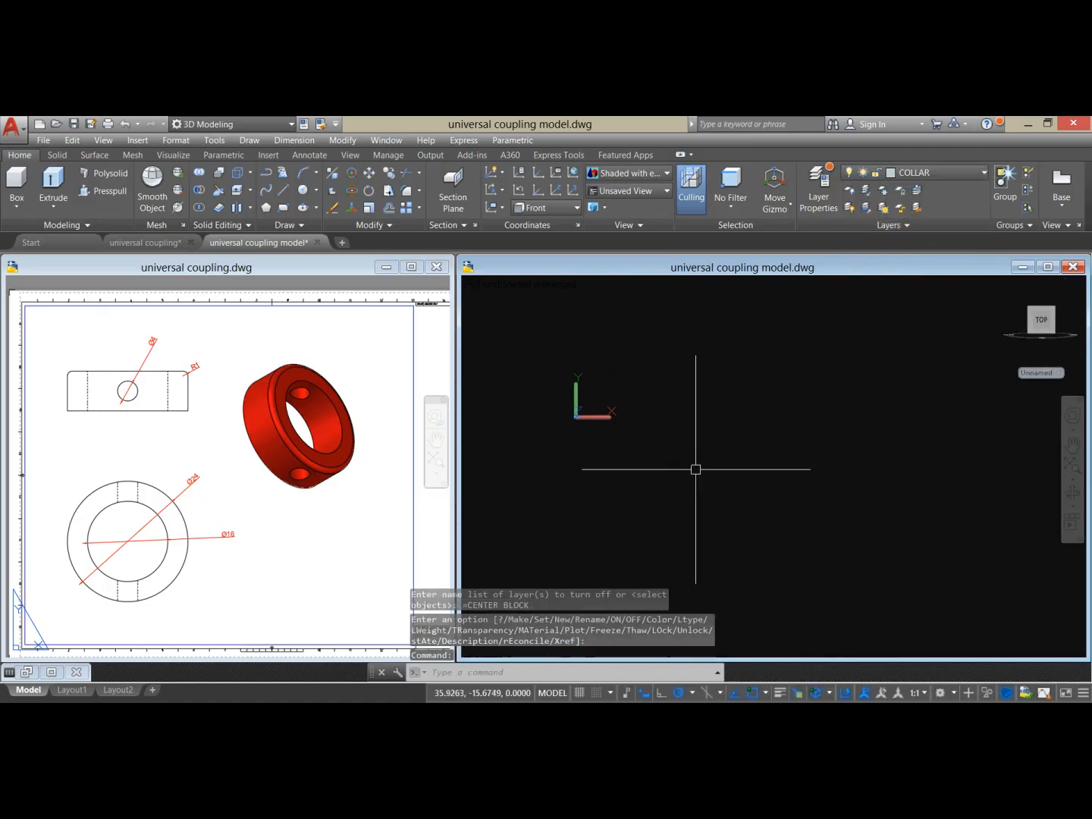
- Draw a circle with a diameter of 24 in the empty model space for the collar's outer edge
{"action": "left_click", "coordinate": [307, 196]}
{"action": "left_click", "coordinate": [787, 390]}
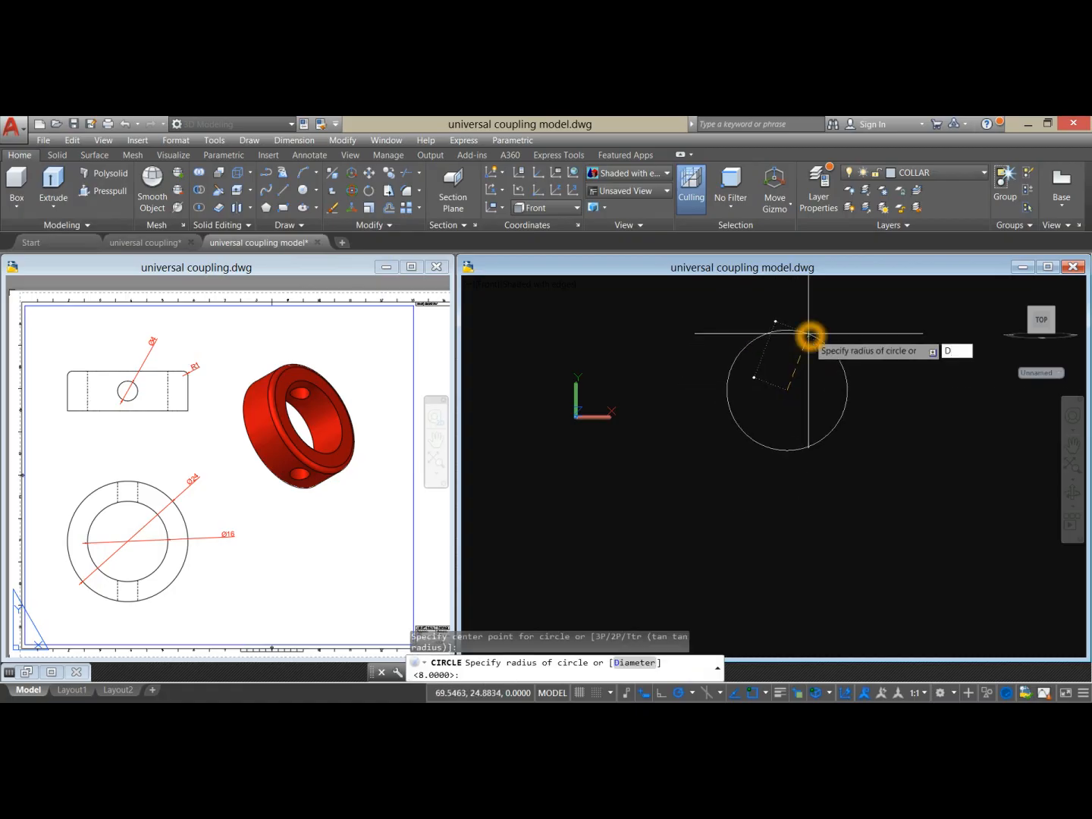
{"action": "type", "text": "D"}
{"action": "key", "text": "Return"}
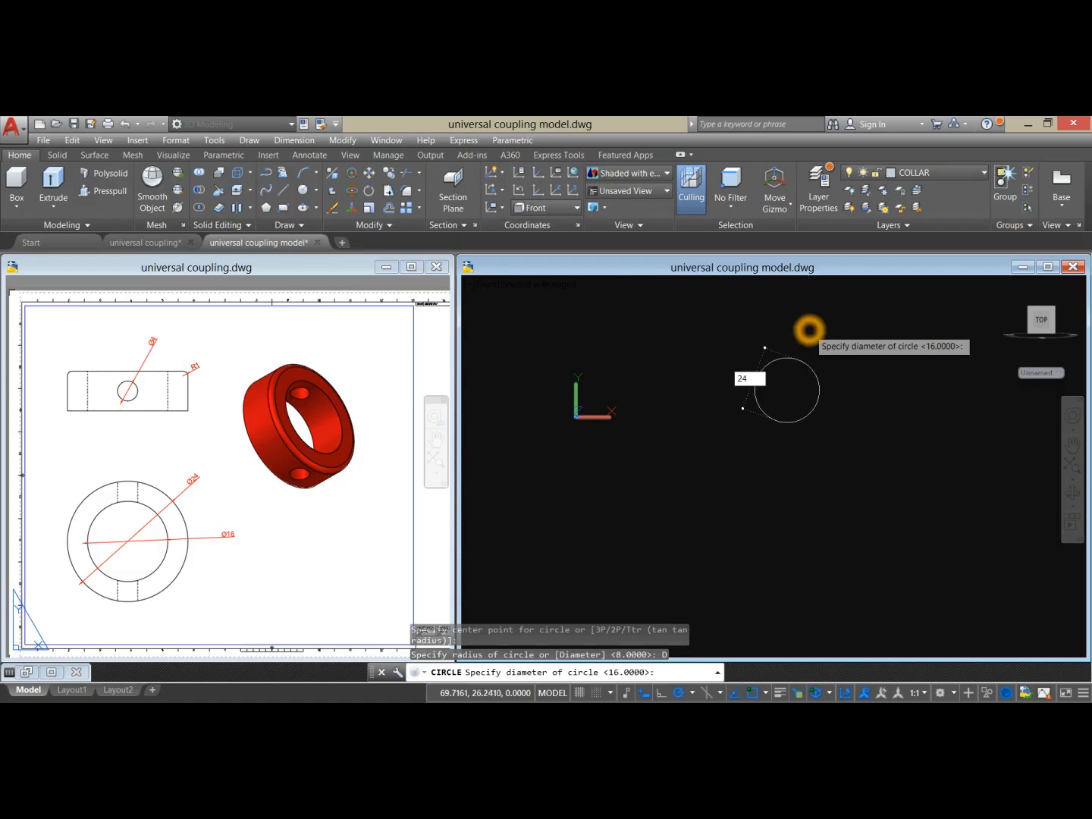
{"action": "key", "text": "Return"}
- Check the collar's bore size in the reference drawing and draw a concentric circle with a diameter of 16 inside the outer circle
{"action": "left_click", "coordinate": [215, 533]}
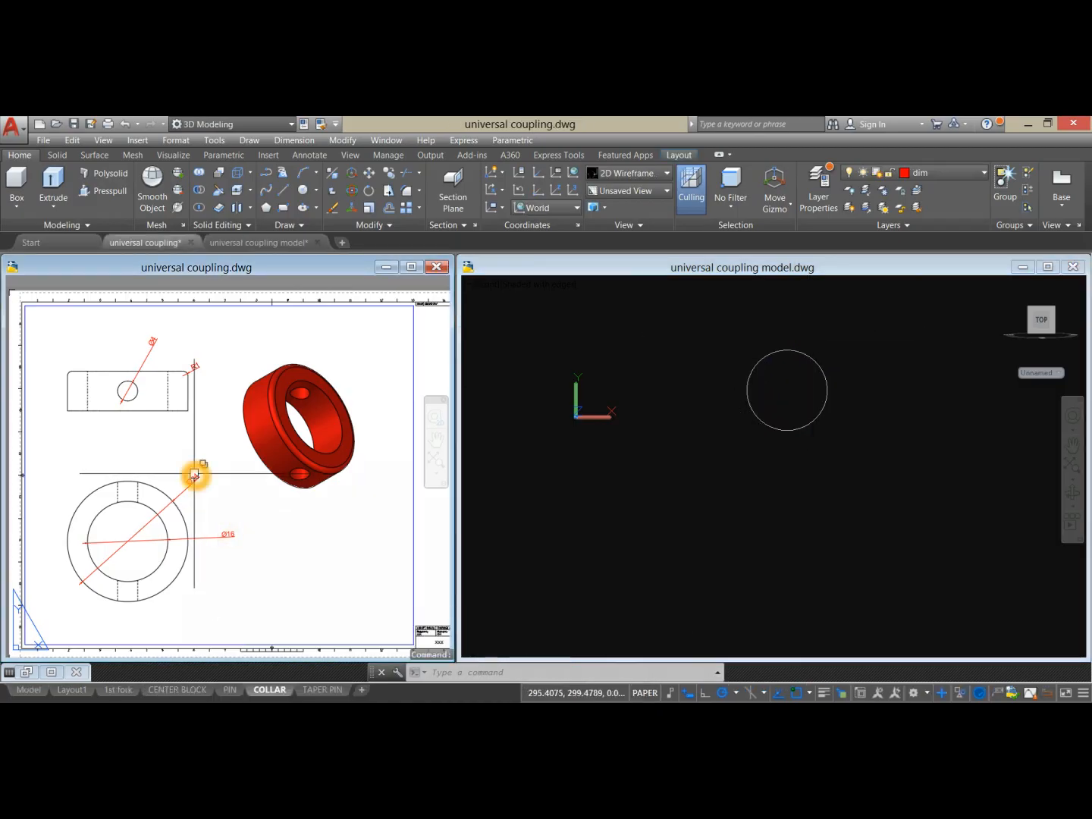
{"action": "scroll", "coordinate": [212, 452], "scroll_direction": "up", "scroll_amount": 5}
{"action": "left_click", "coordinate": [749, 475]}
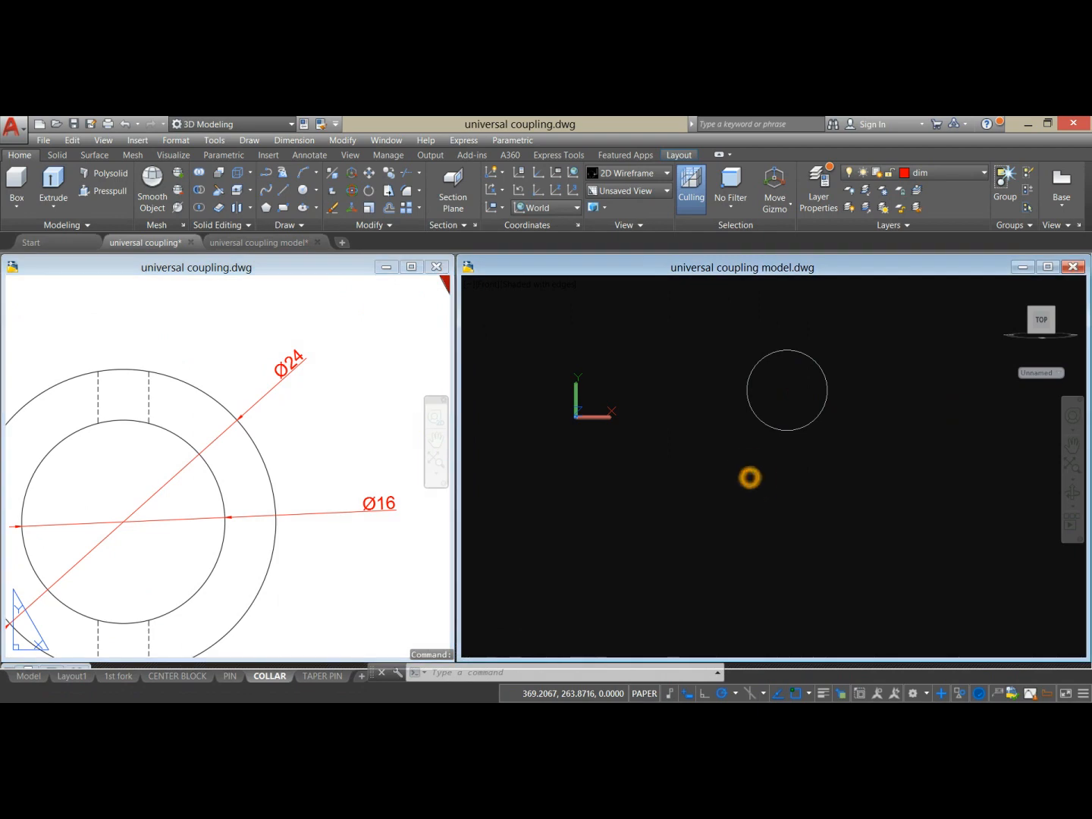
{"action": "right_click", "coordinate": [730, 460]}
{"action": "left_click", "coordinate": [754, 461]}
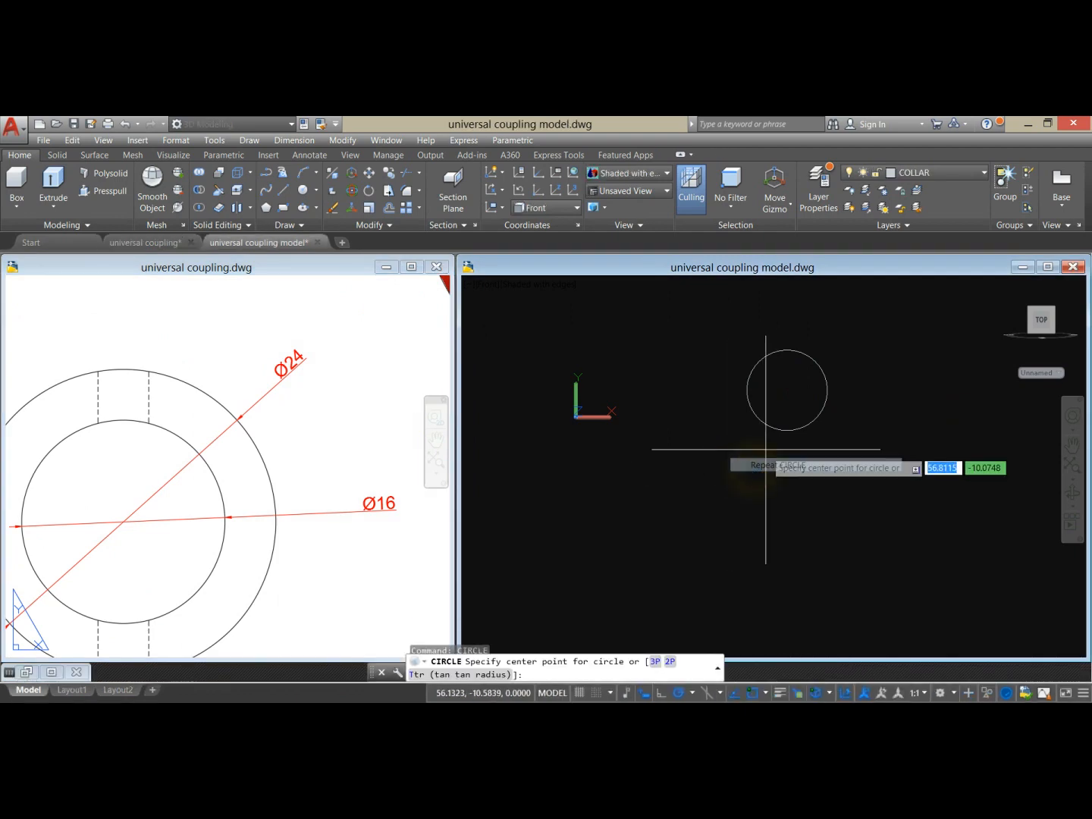
{"action": "left_click", "coordinate": [786, 389]}
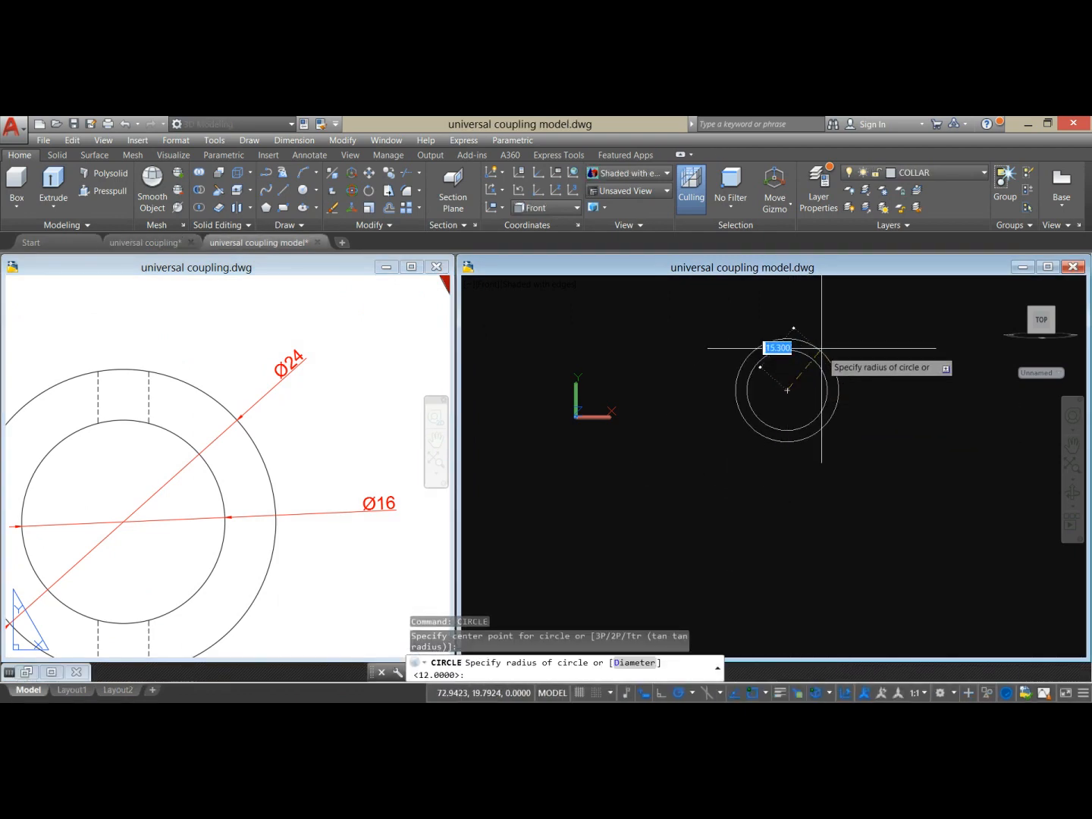
{"action": "type", "text": "D"}
{"action": "key", "text": "Return"}
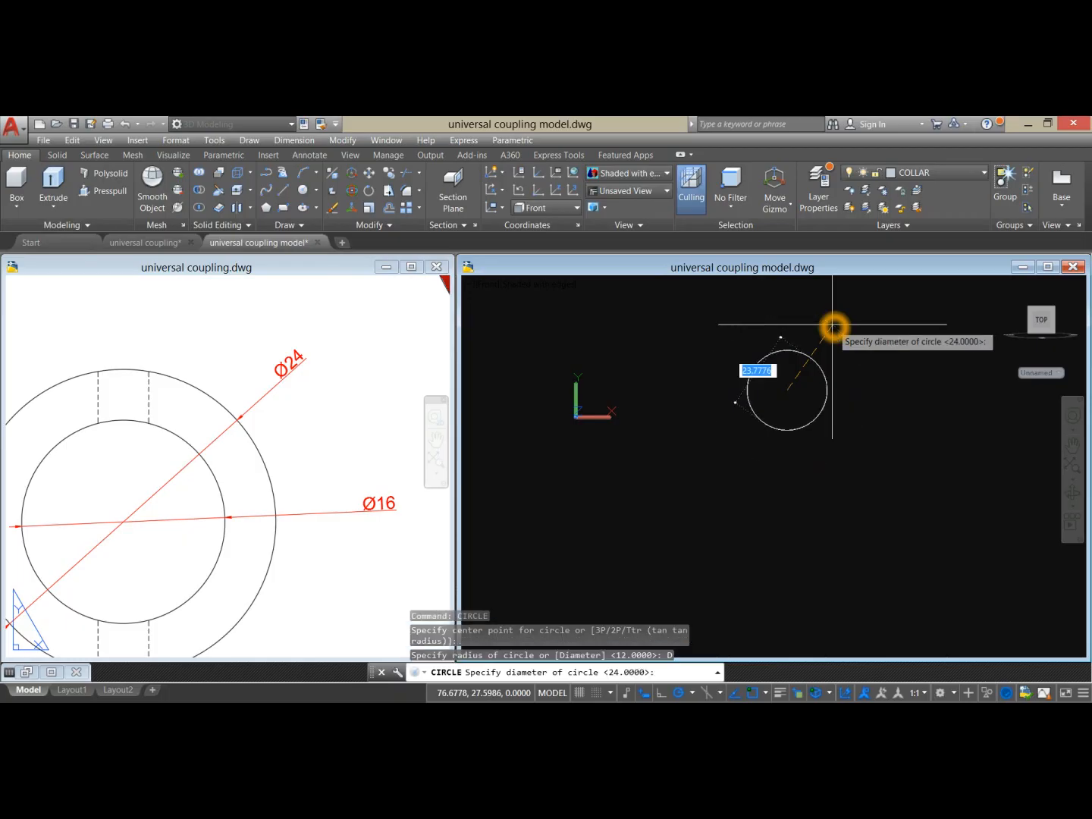
{"action": "type", "text": "16"}
{"action": "key", "text": "Return"}
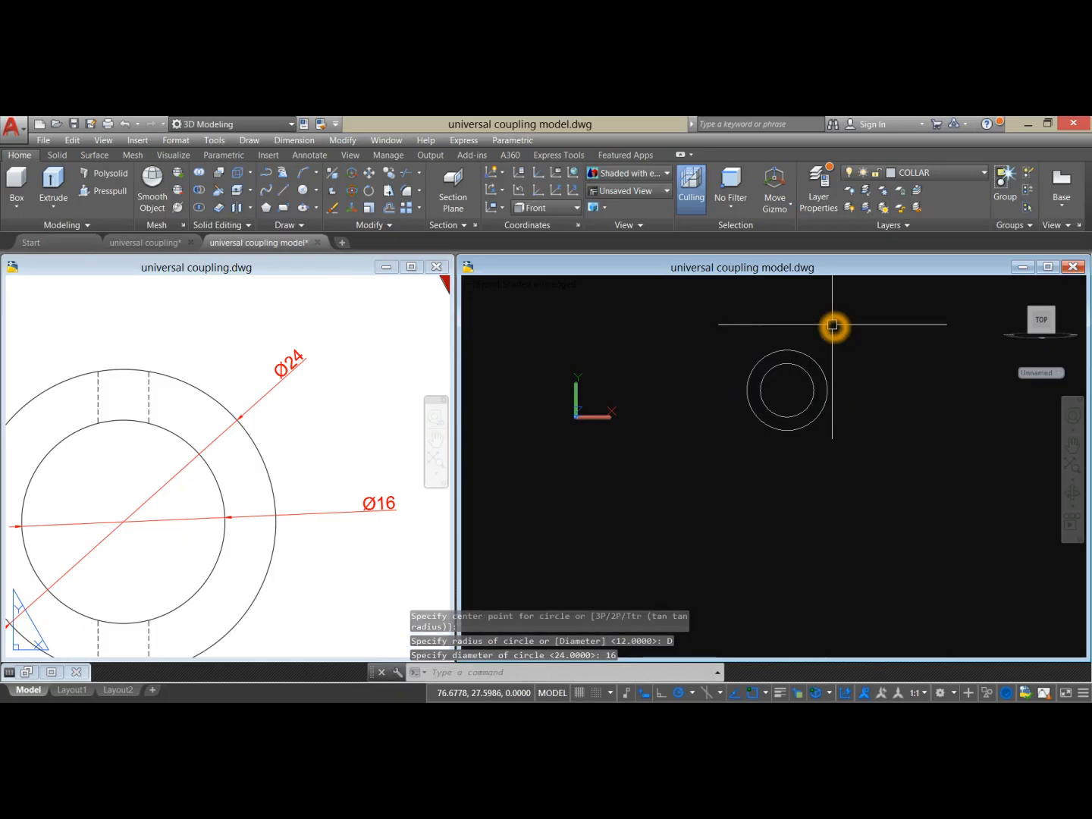
- Add a vertical linear dimension for the collar's height beside its side view in the reference drawing
{"action": "left_click", "coordinate": [265, 533]}
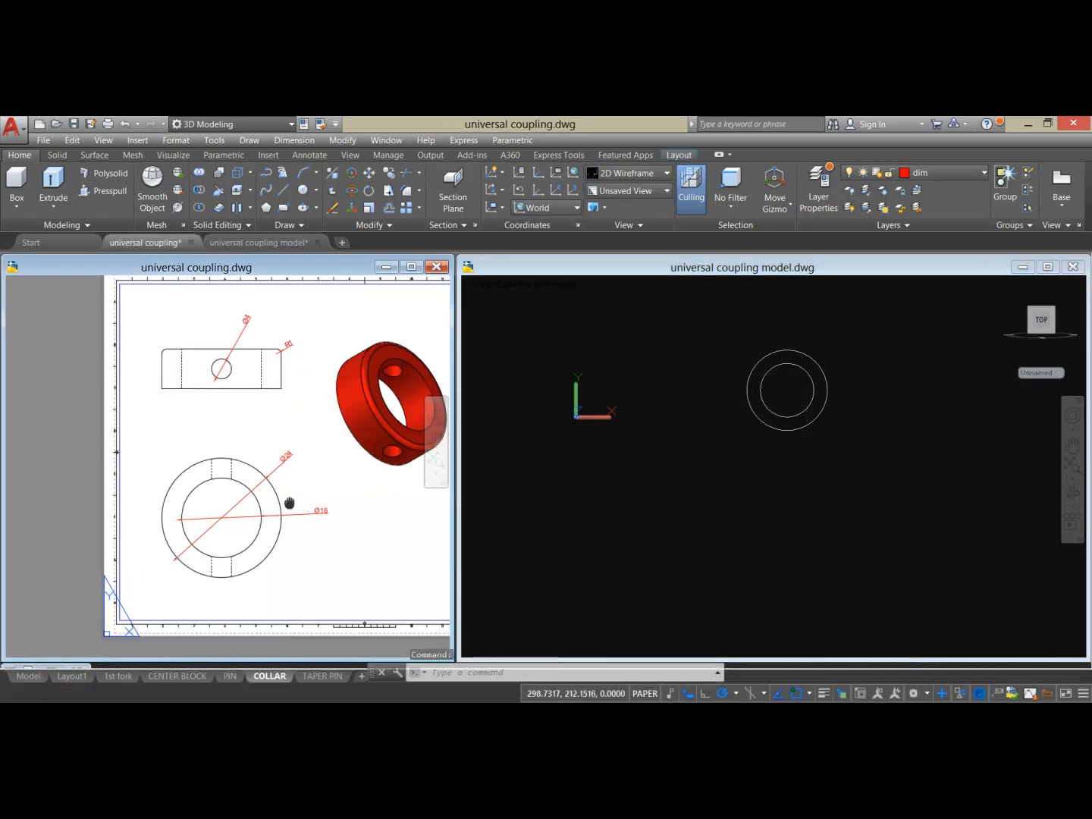
{"action": "mouse_move", "coordinate": [287, 502]}
{"action": "middle_mouse_down"}
{"action": "mouse_move", "coordinate": [256, 484]}
{"action": "mouse_move", "coordinate": [253, 497]}
{"action": "middle_mouse_up"}
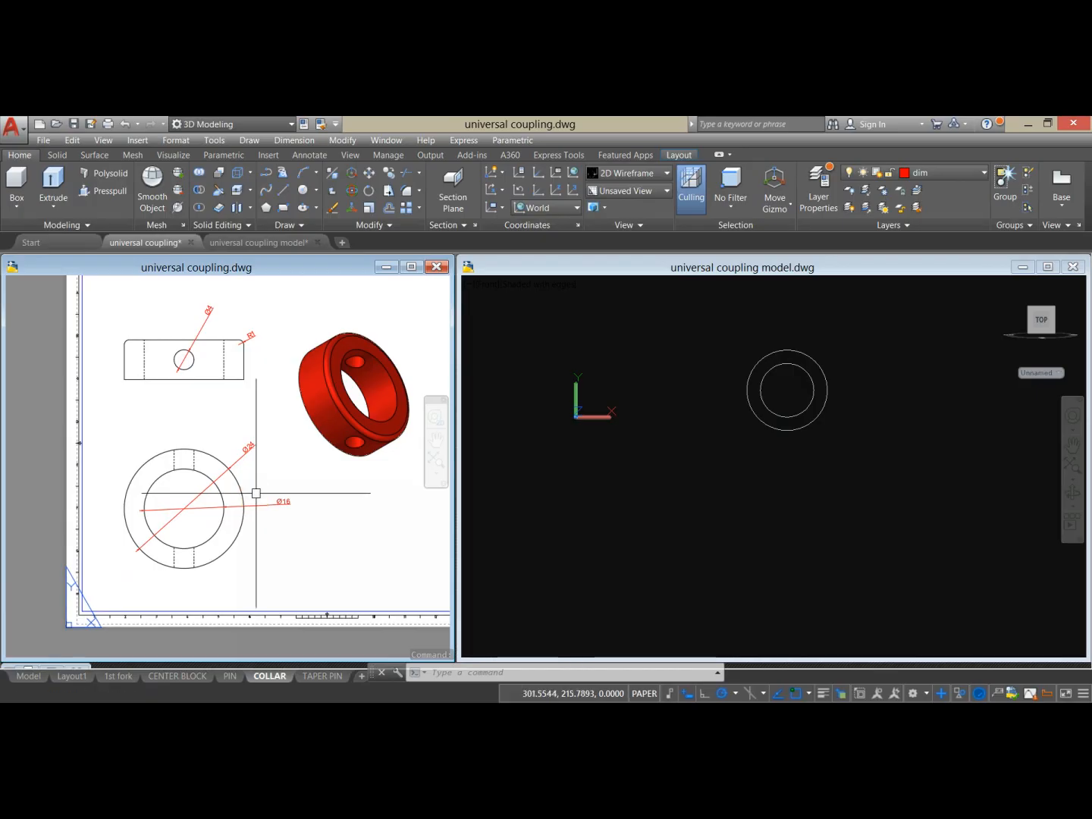
{"action": "middle_click_drag", "start_coordinate": [300, 432], "coordinate": [264, 460]}
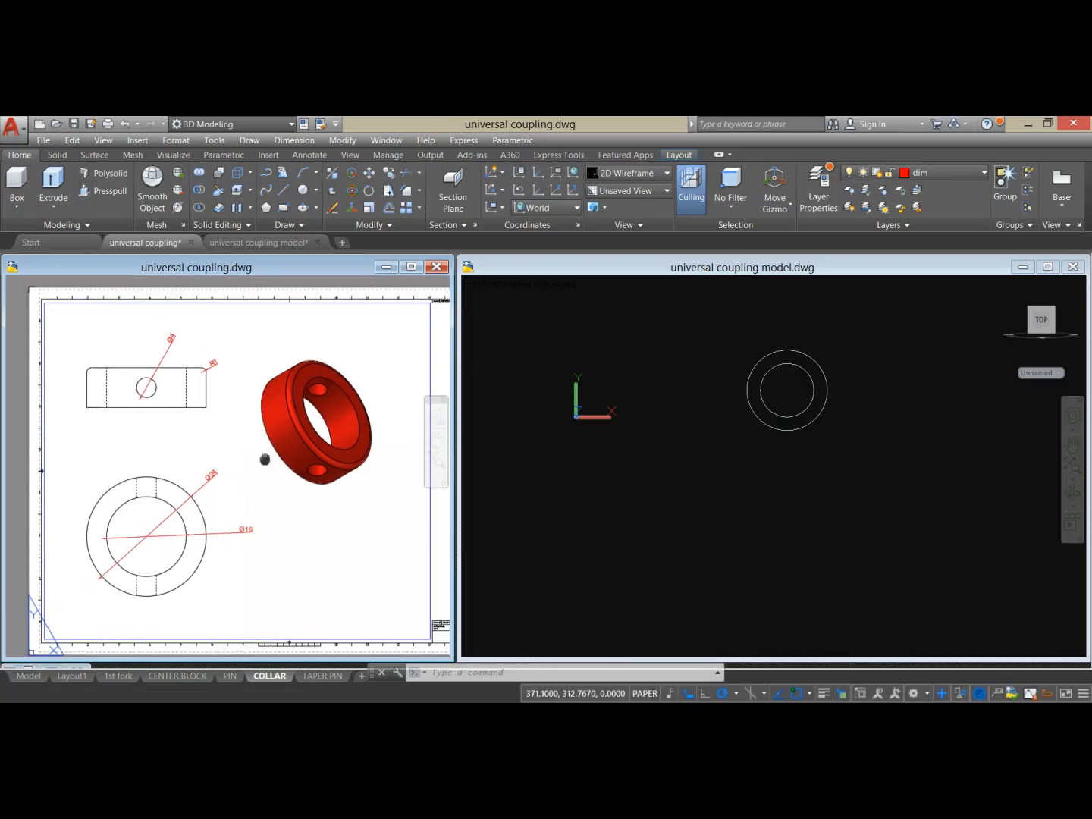
{"action": "left_click", "coordinate": [305, 156]}
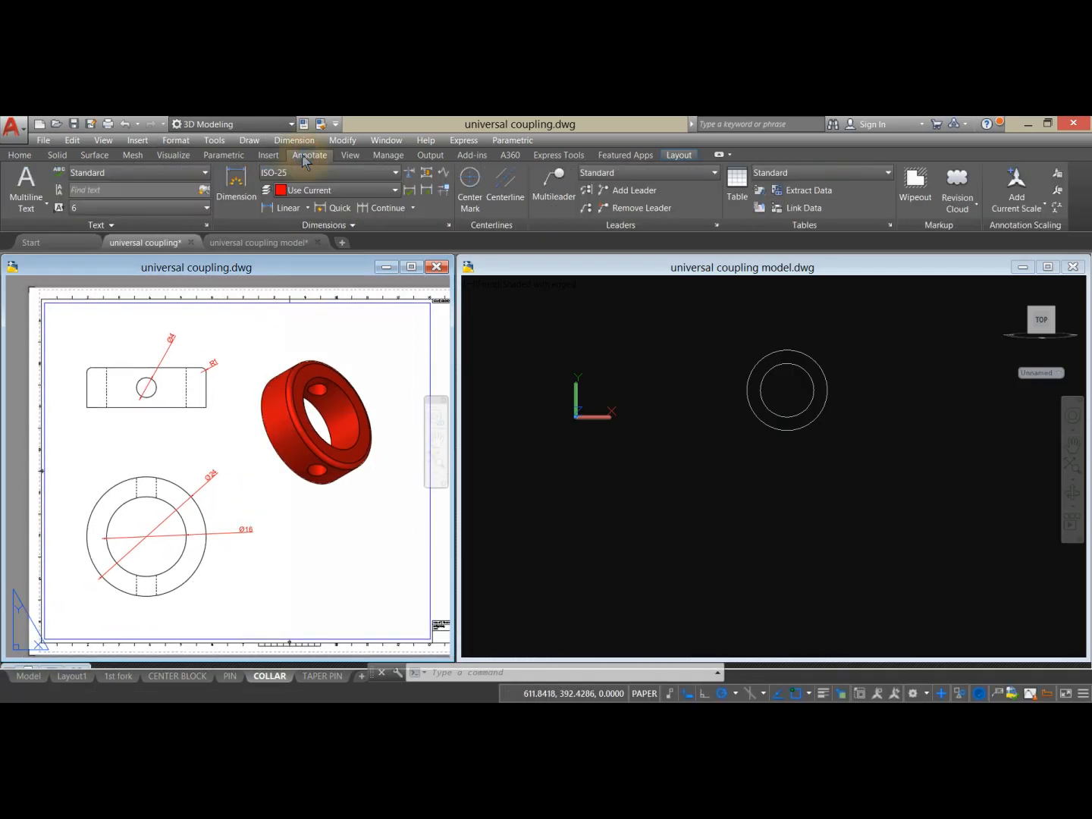
{"action": "left_click", "coordinate": [276, 207]}
{"action": "scroll", "coordinate": [148, 382], "scroll_direction": "up", "scroll_amount": 4}
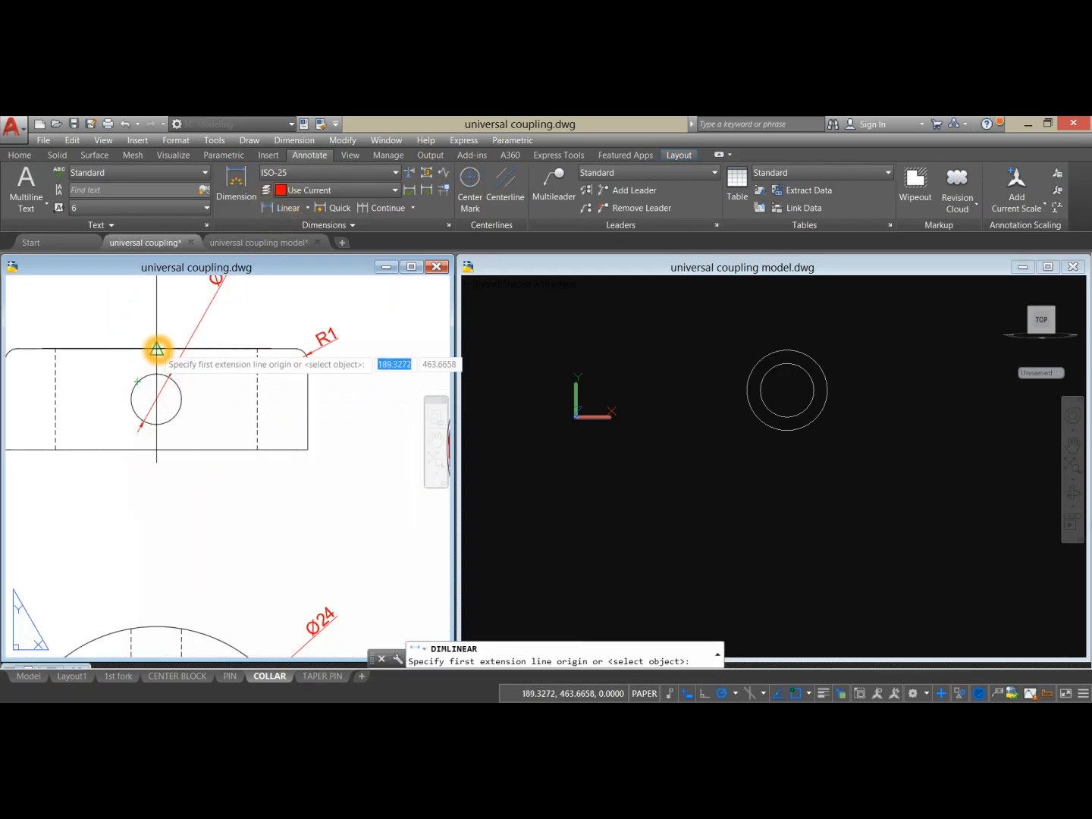
{"action": "left_click", "coordinate": [157, 348]}
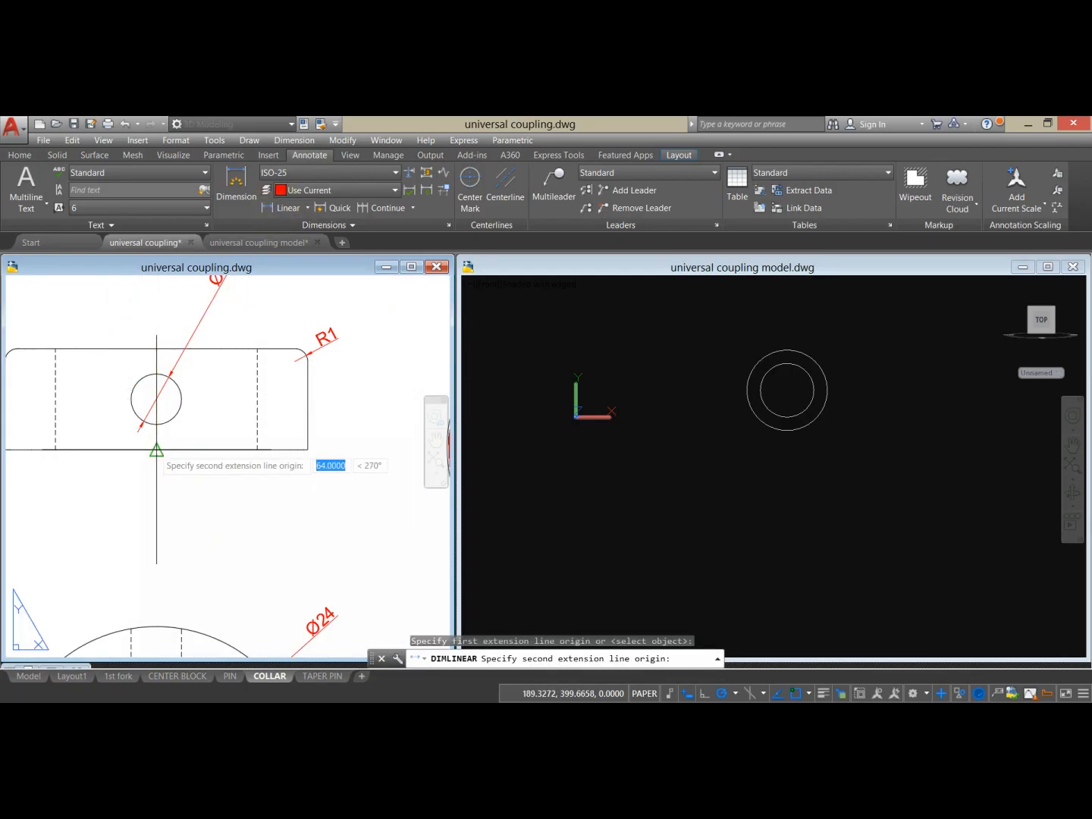
{"action": "left_click", "coordinate": [156, 450]}
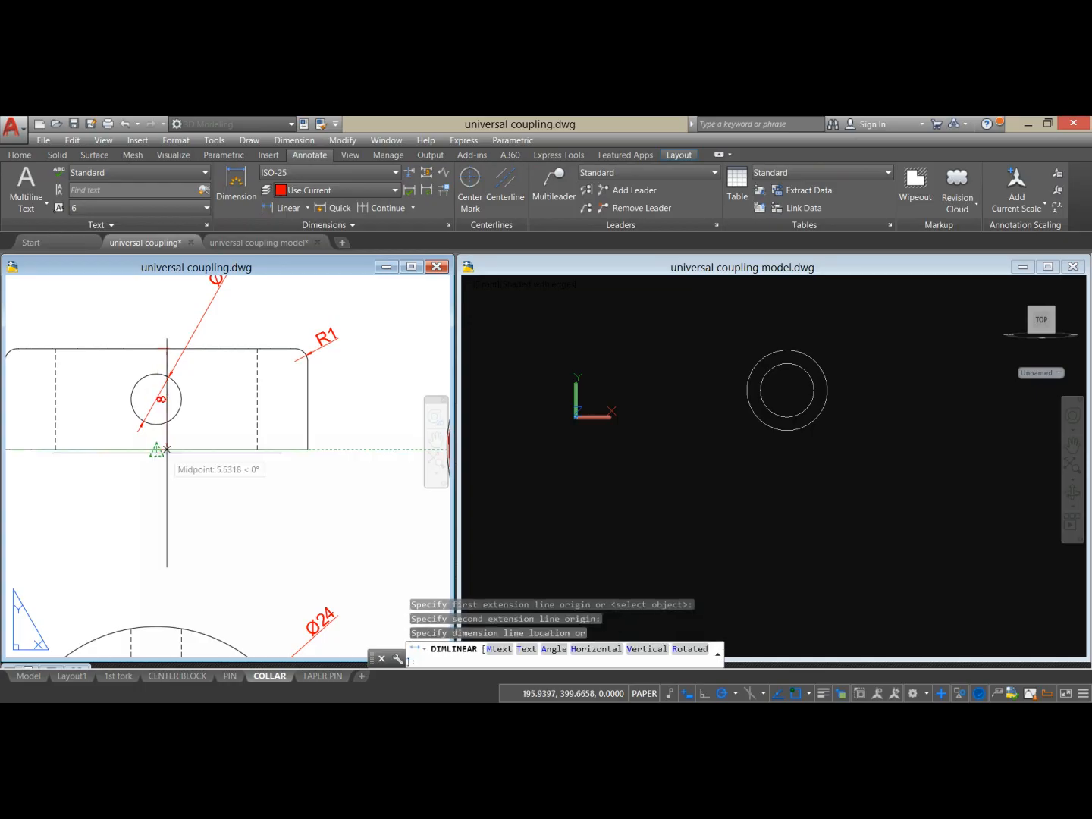
{"action": "left_click", "coordinate": [385, 429]}
{"action": "scroll", "coordinate": [286, 446], "scroll_direction": "down", "scroll_amount": 5}
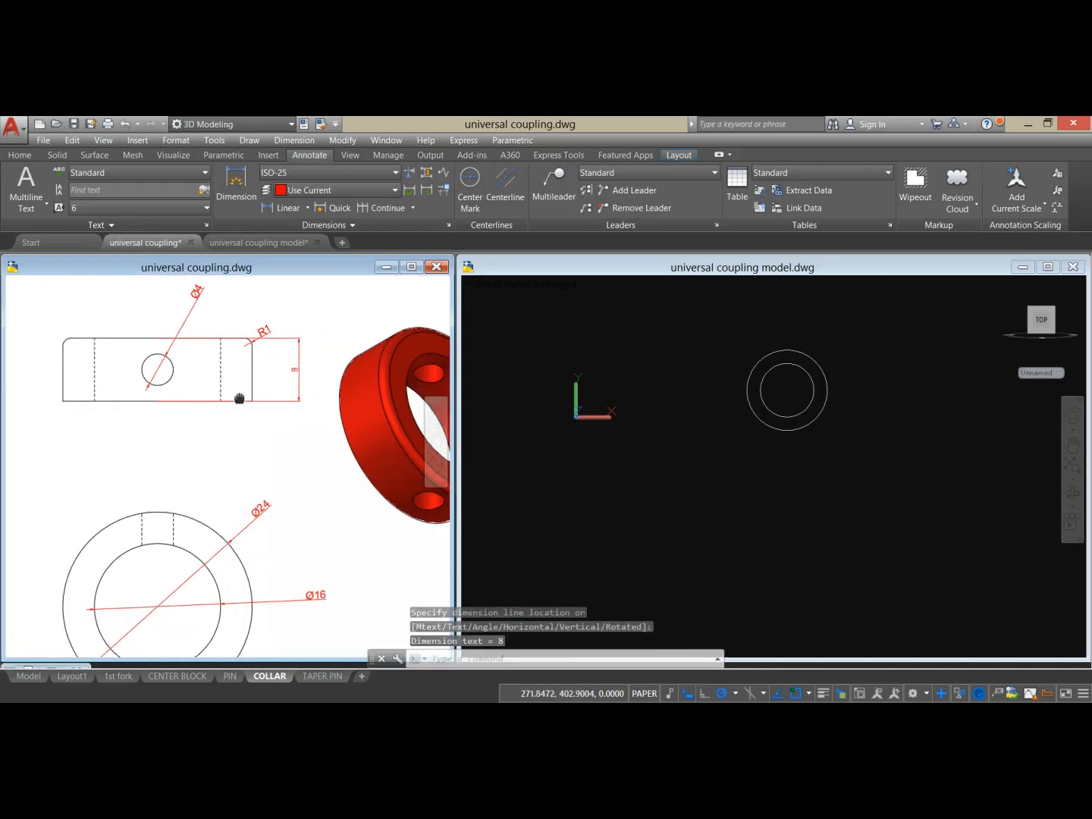
{"action": "scroll", "coordinate": [270, 356], "scroll_direction": "up", "scroll_amount": 4}
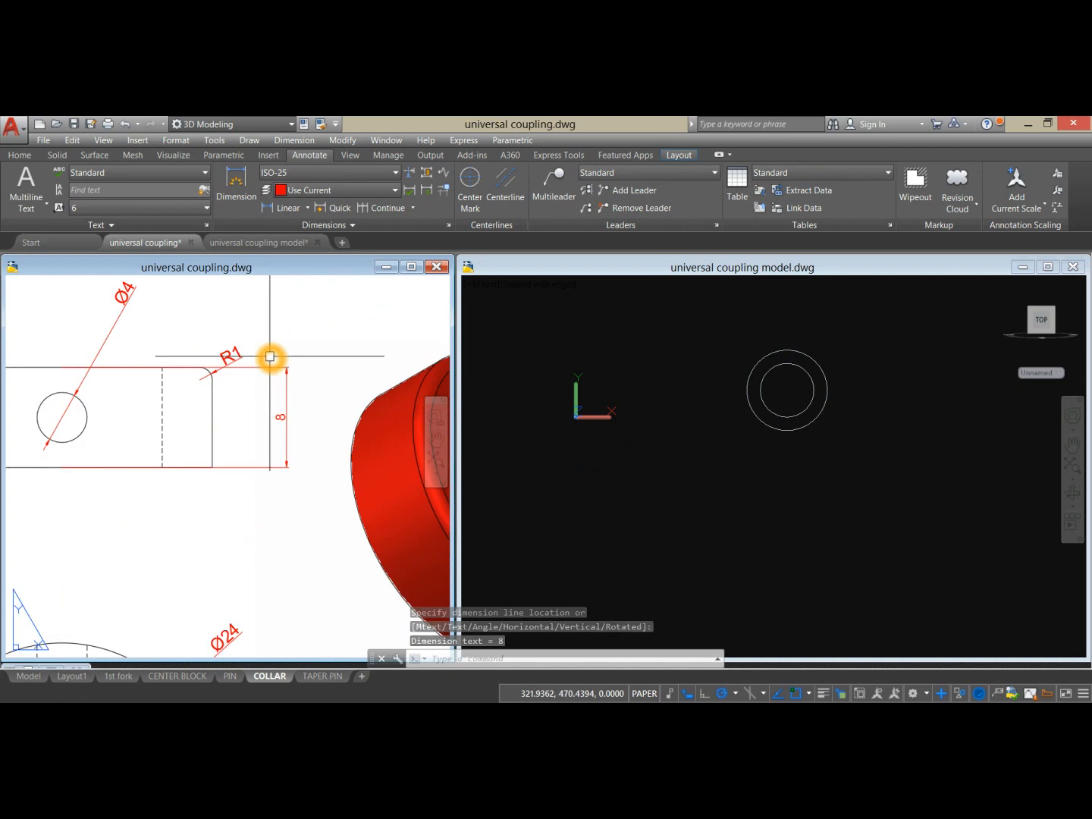
- Return to the coupling model and switch the collar circles to an isometric view
{"action": "left_click", "coordinate": [646, 399]}
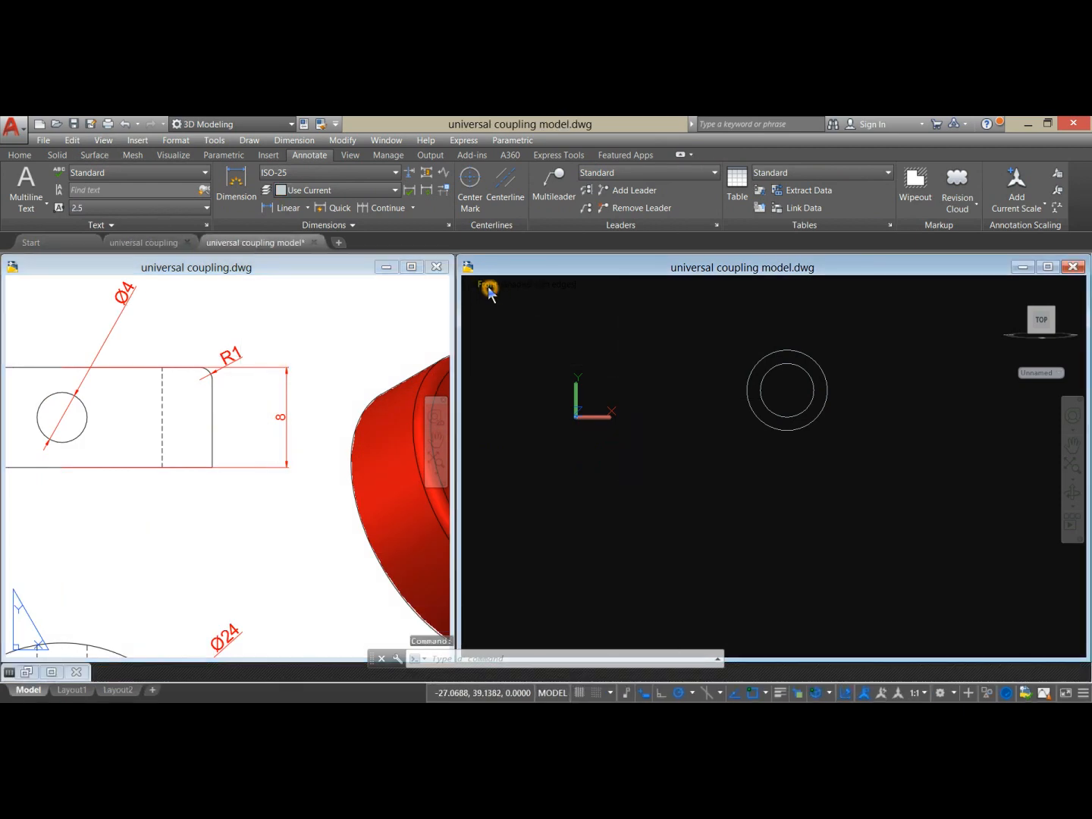
{"action": "left_click", "coordinate": [489, 289]}
{"action": "left_click", "coordinate": [533, 412]}
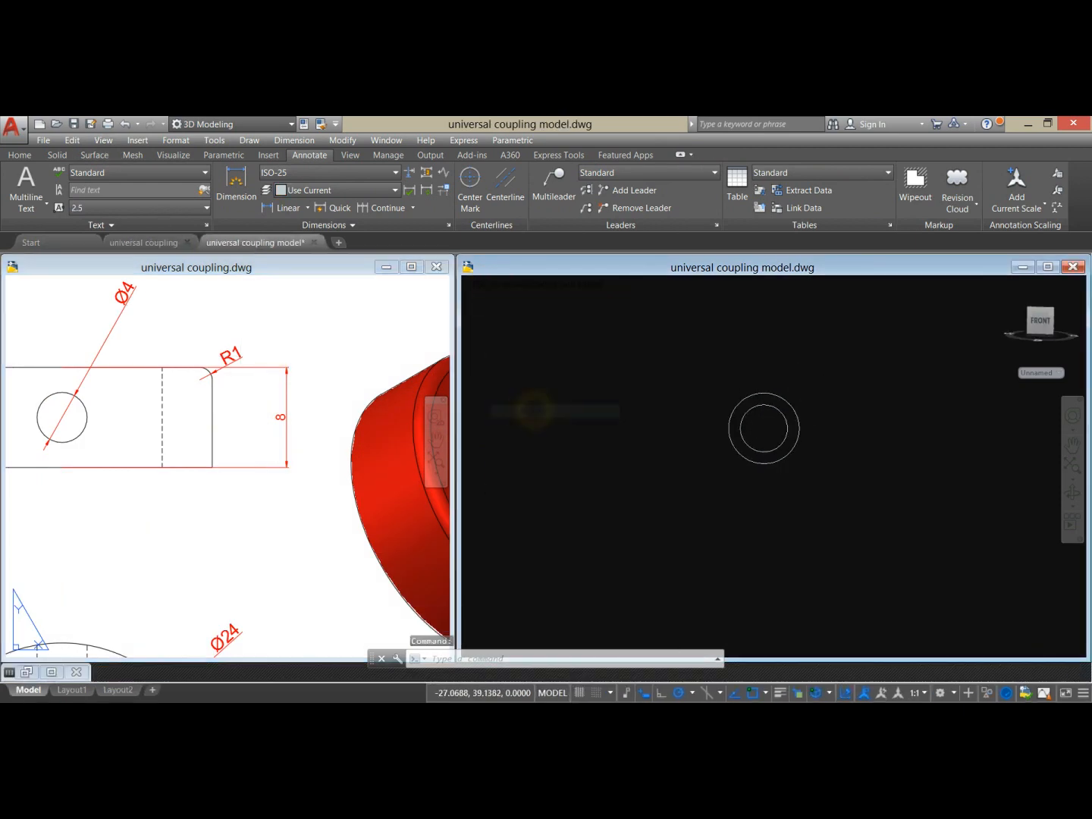
- Extrude both concentric circles to a height of 8 in the SW Isometric view
{"action": "middle_click_drag", "start_coordinate": [743, 528], "coordinate": [677, 399]}
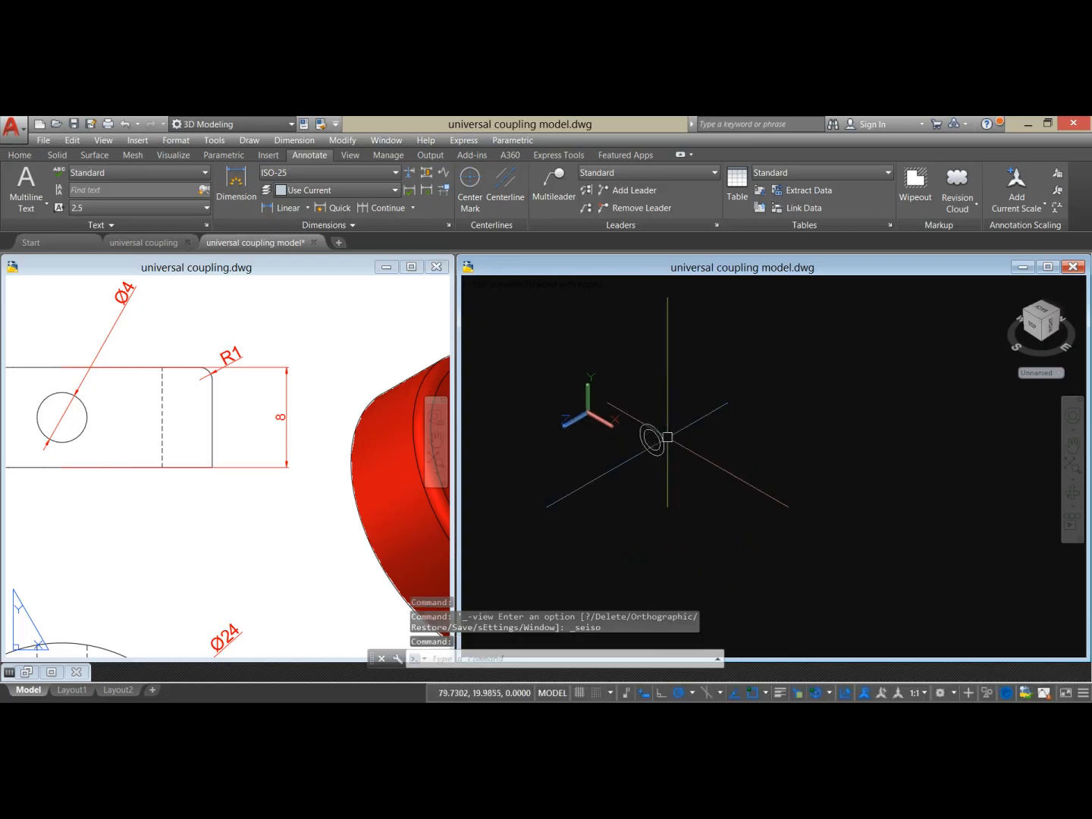
{"action": "left_click", "coordinate": [495, 288]}
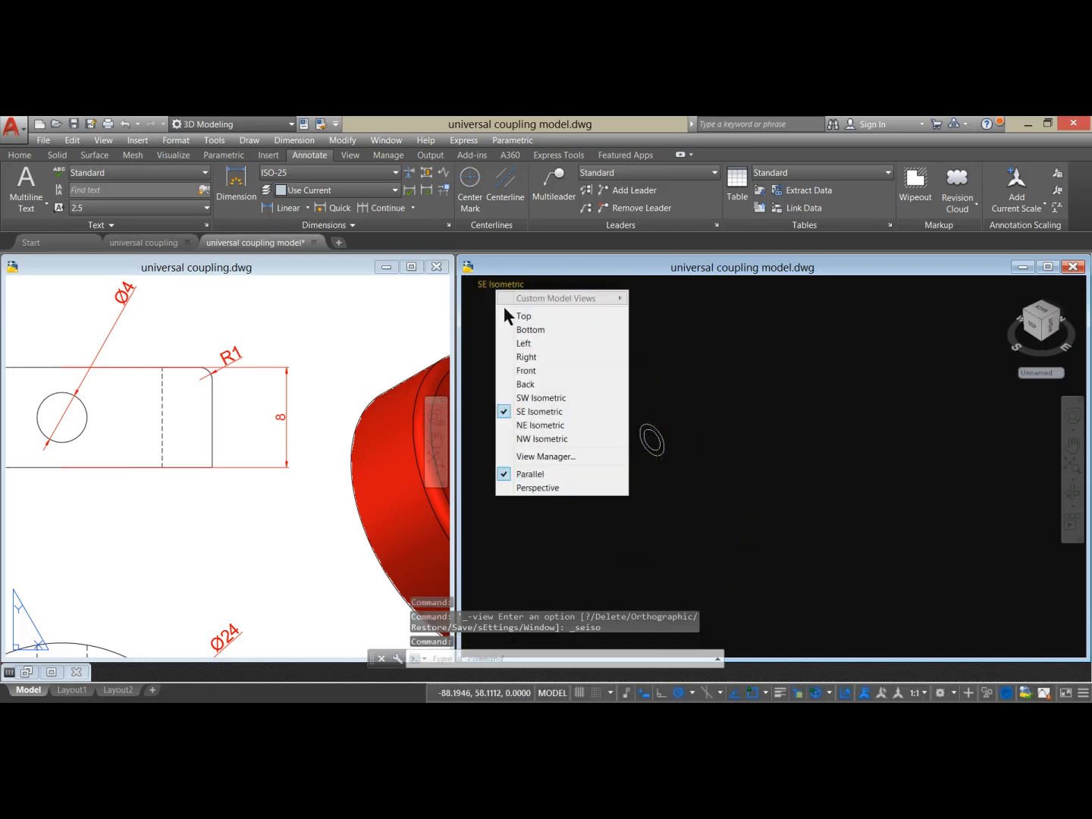
{"action": "left_click", "coordinate": [545, 398]}
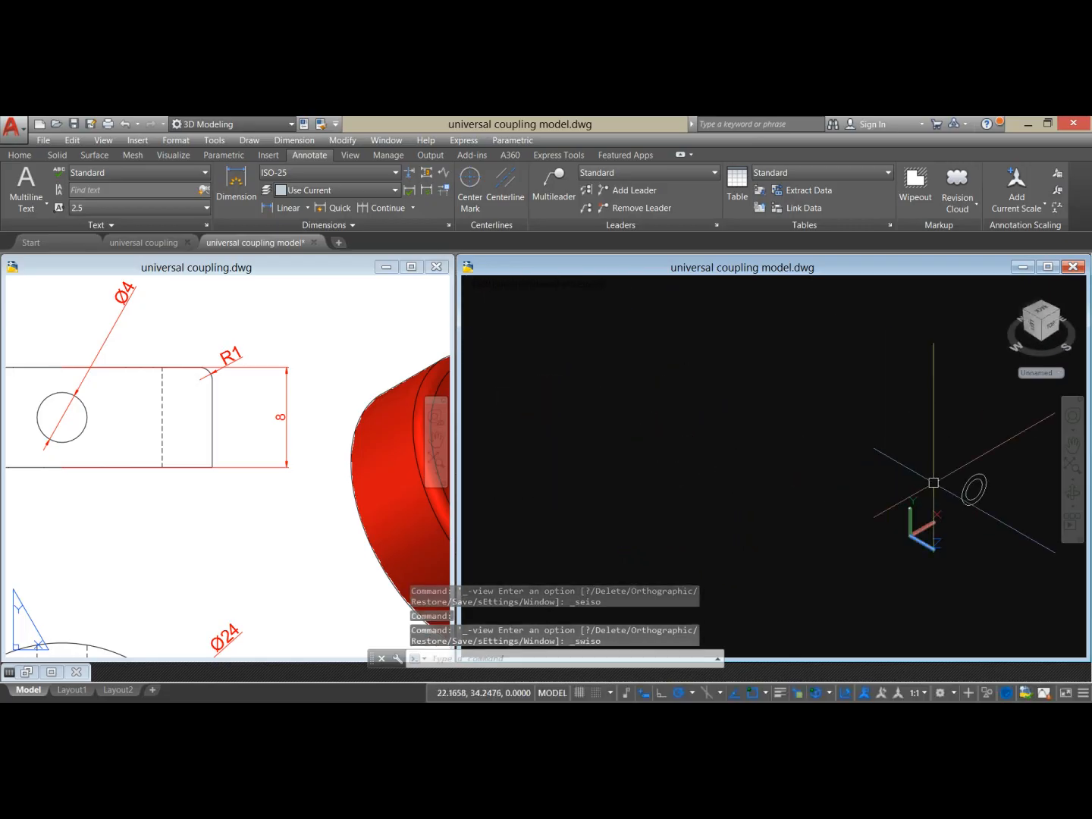
{"action": "left_click", "coordinate": [57, 155]}
{"action": "left_click", "coordinate": [752, 455]}
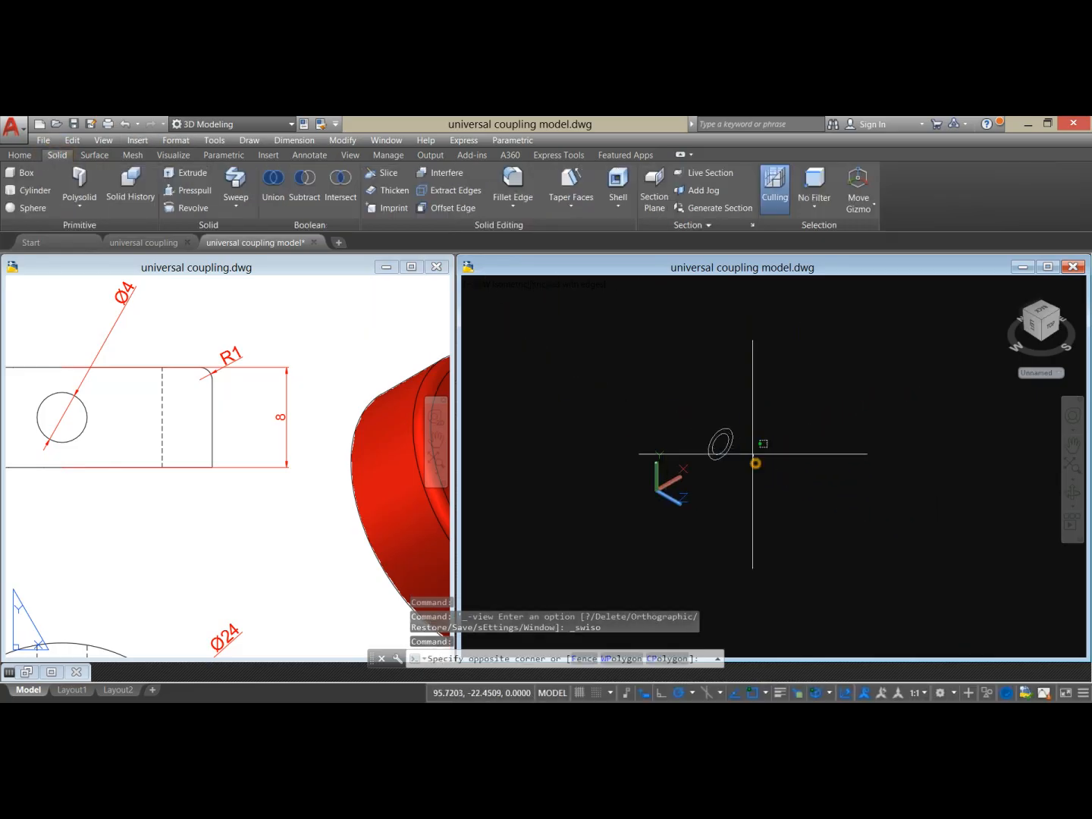
{"action": "left_click", "coordinate": [697, 385]}
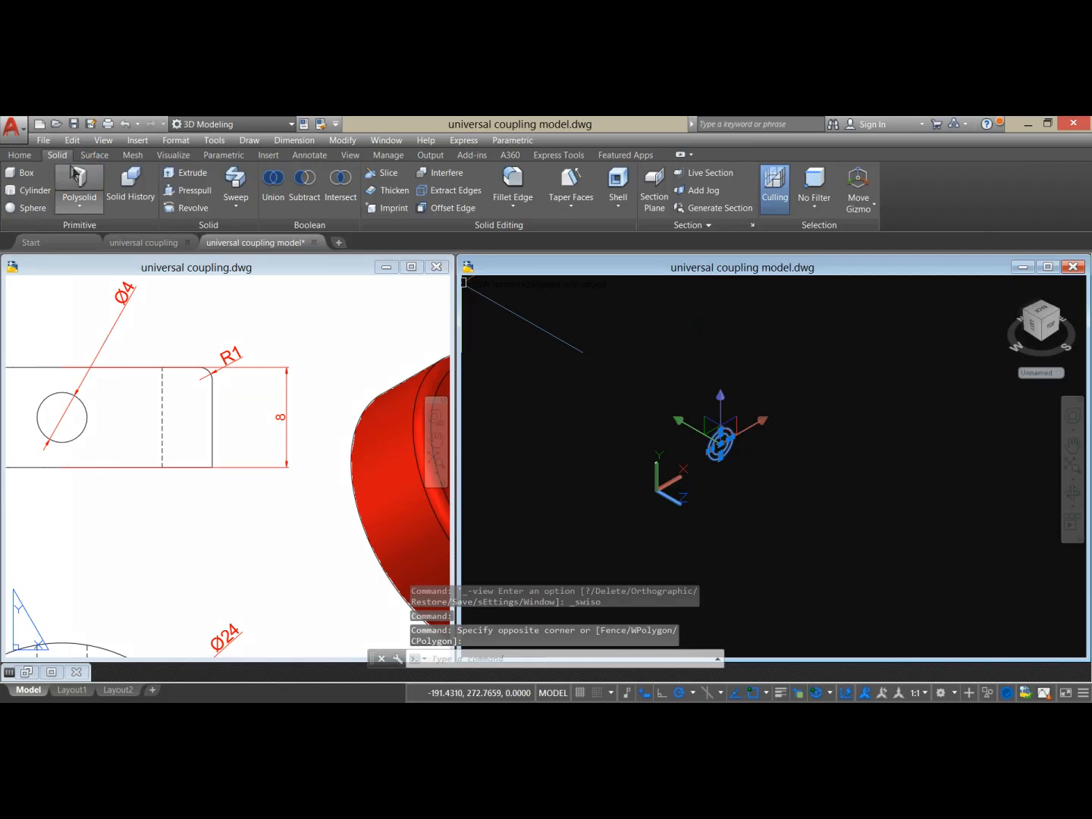
{"action": "left_click", "coordinate": [22, 156]}
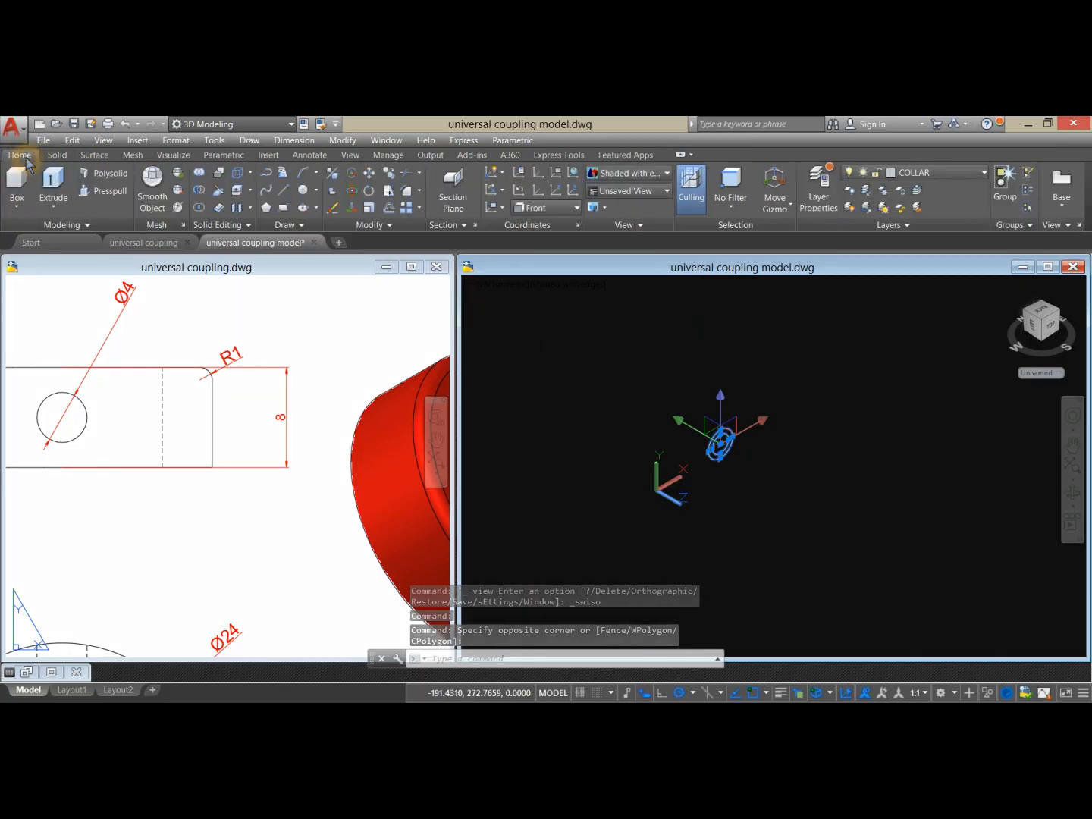
{"action": "left_click", "coordinate": [53, 182]}
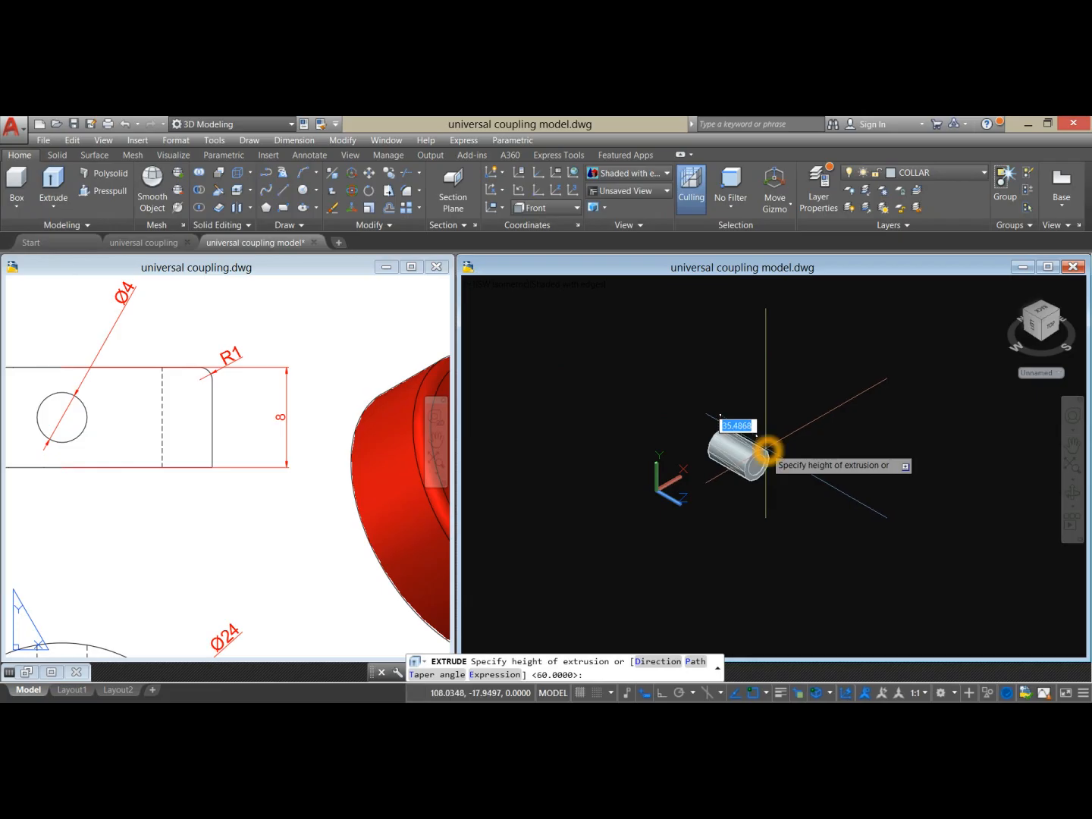
{"action": "key", "text": "Return"}
- Subtract the inner cylinder from the outer cylinder to form the collar's bore
{"action": "scroll", "coordinate": [728, 444], "scroll_direction": "up", "scroll_amount": 3}
{"action": "middle_click_drag", "start_coordinate": [729, 443], "coordinate": [706, 402]}
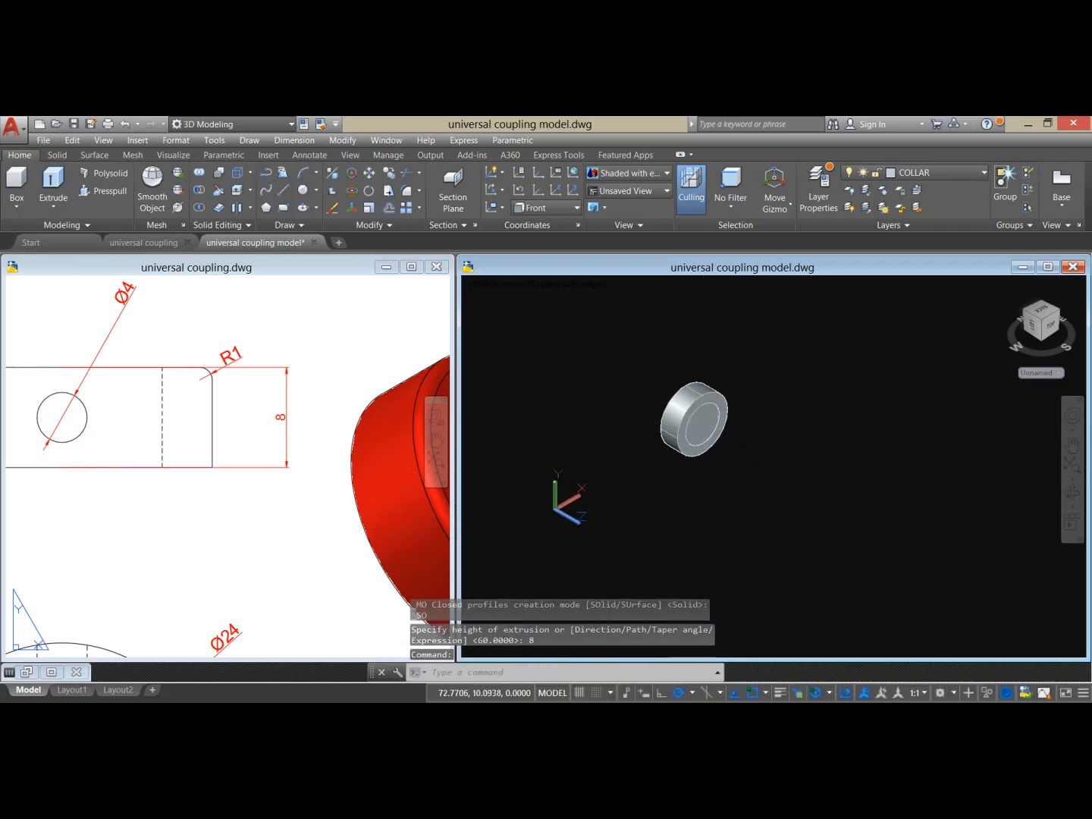
{"action": "left_click", "coordinate": [200, 191]}
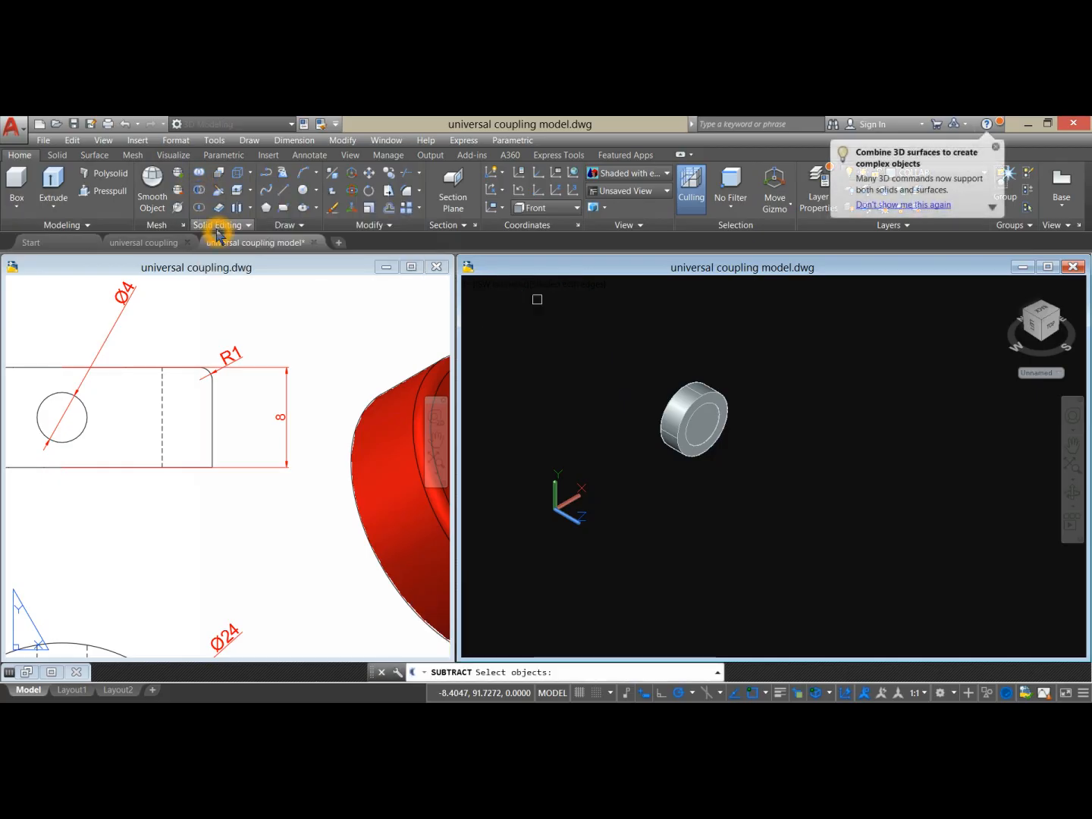
{"action": "scroll", "coordinate": [685, 421], "scroll_direction": "up", "scroll_amount": 2}
{"action": "left_click", "coordinate": [709, 426]}
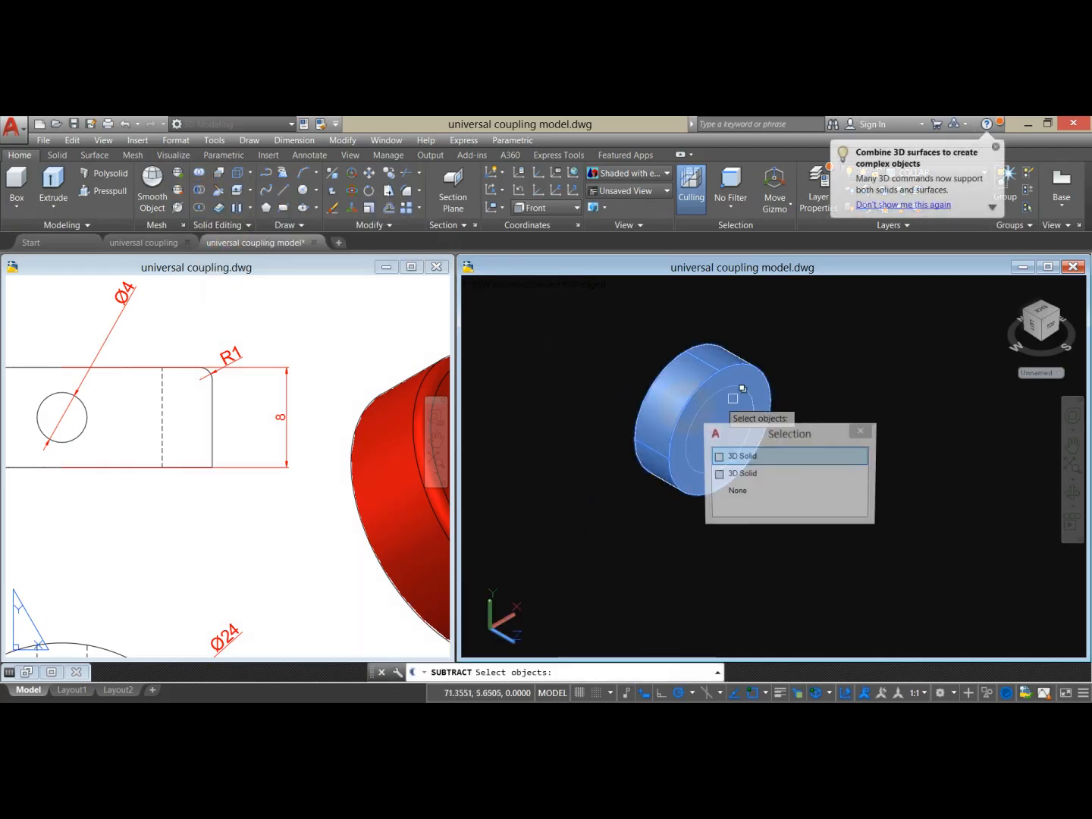
{"action": "key", "text": "Return"}
{"action": "key", "text": "Return"}
{"action": "left_click", "coordinate": [730, 420]}
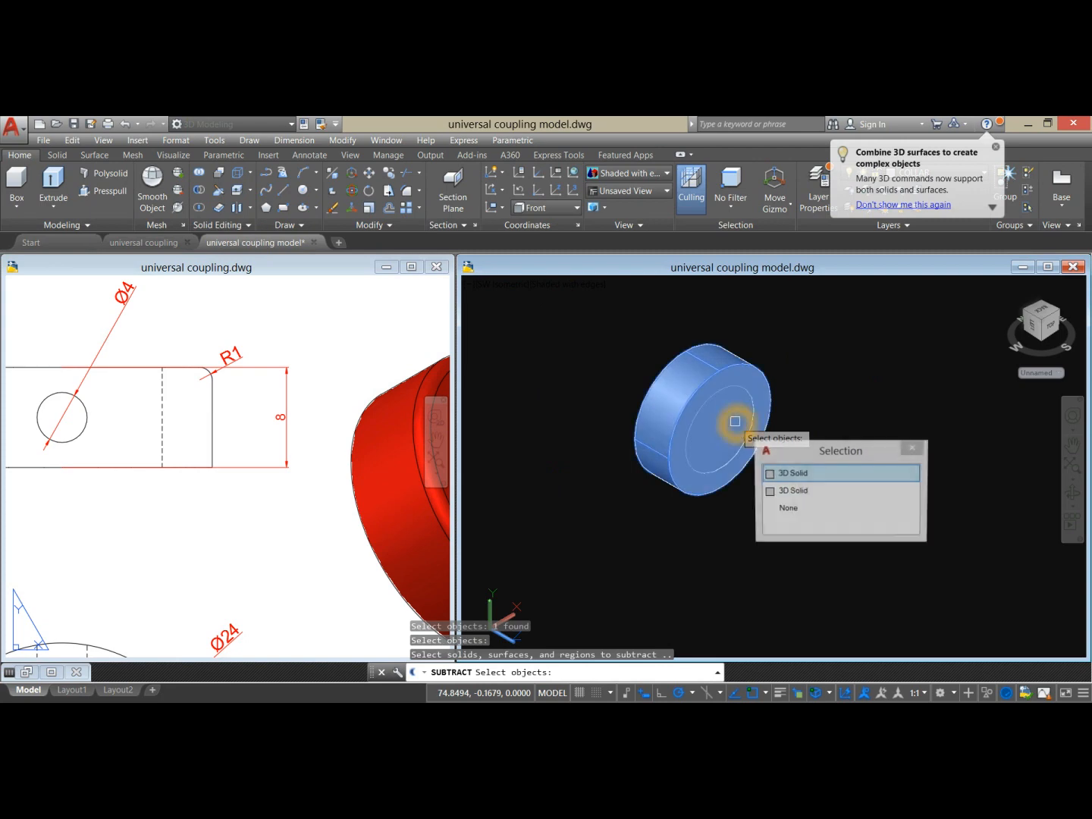
{"action": "left_click", "coordinate": [804, 491]}
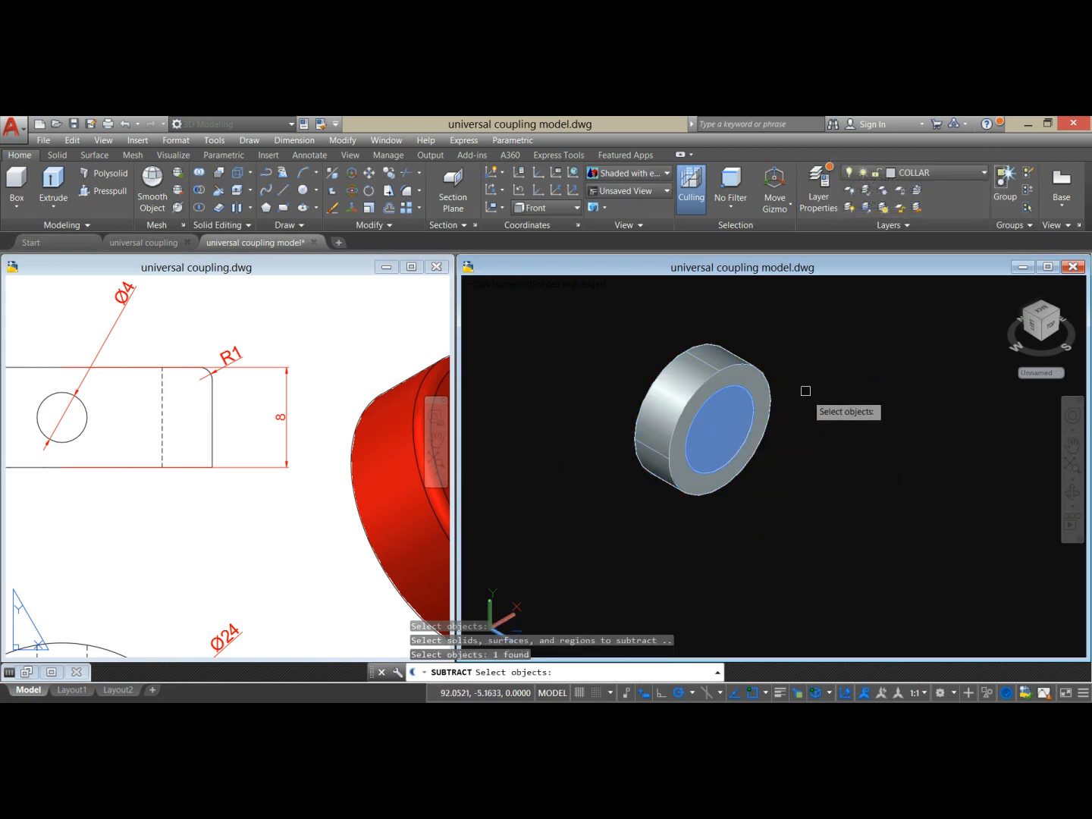
{"action": "key", "text": "Return"}
- Draw a line along the collar's axis, from the centre of one end face to the centre of the opposite face
{"action": "left_click", "coordinate": [273, 503]}
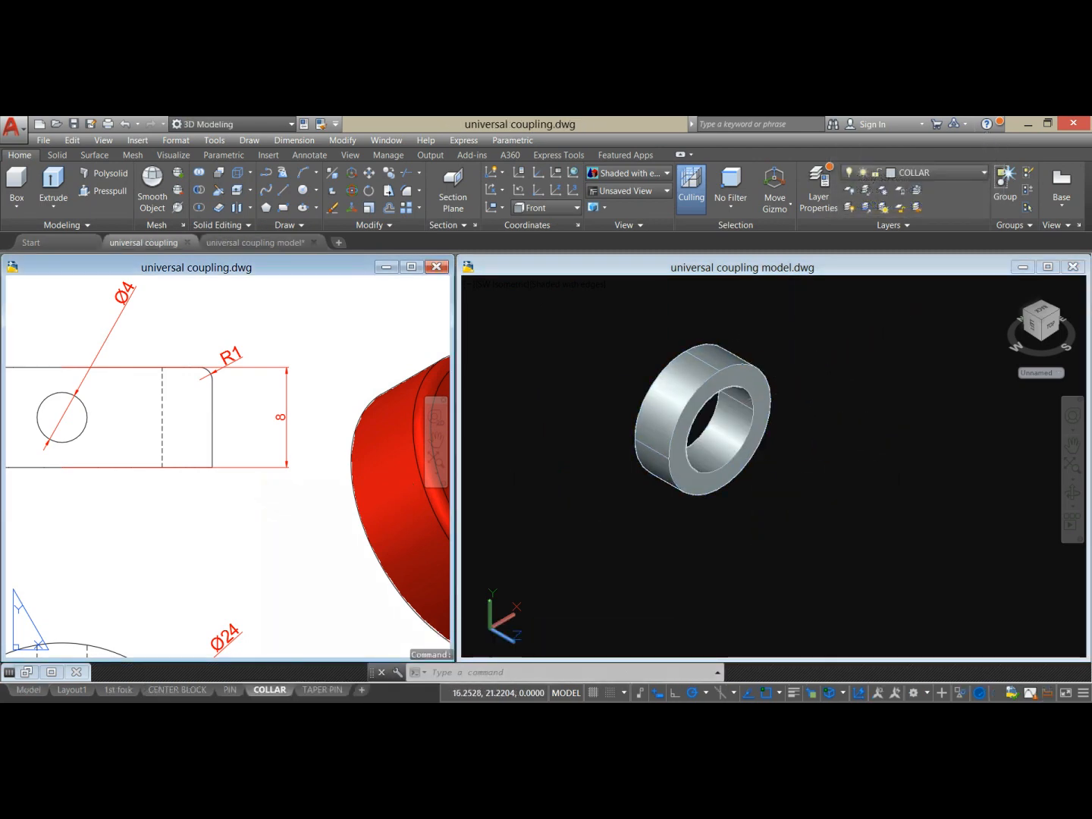
{"action": "scroll", "coordinate": [198, 437], "scroll_direction": "down", "scroll_amount": 3}
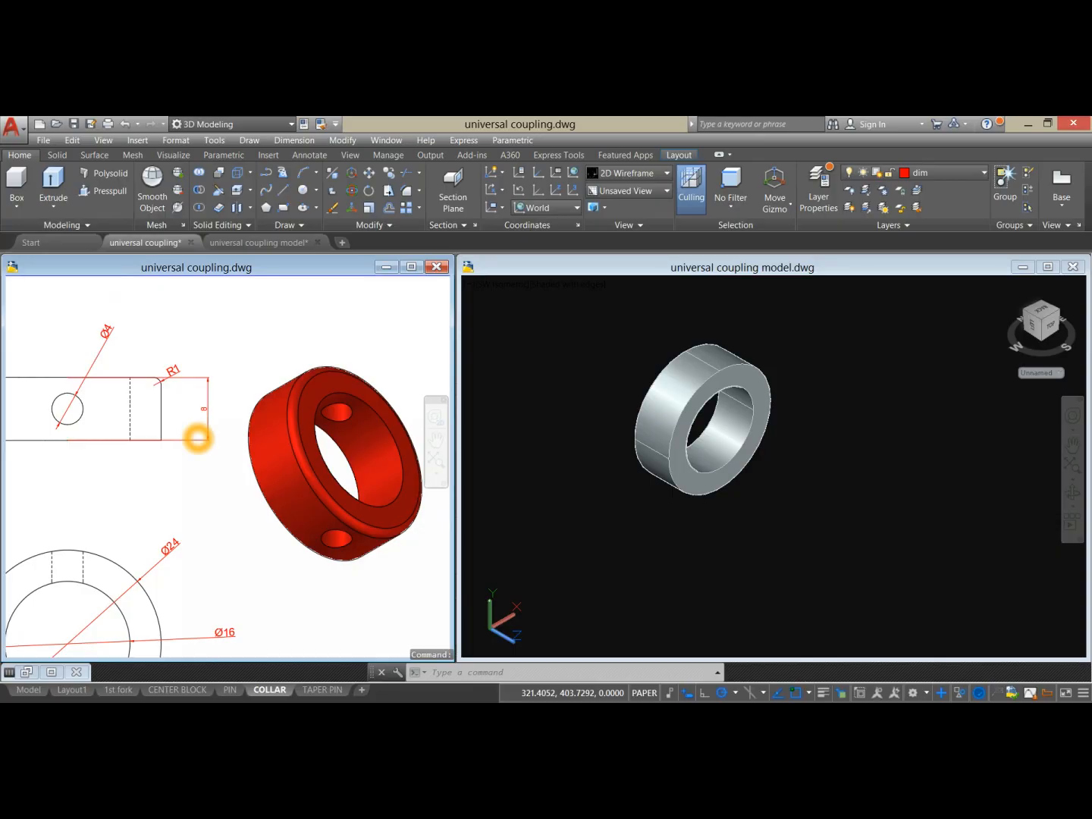
{"action": "left_click", "coordinate": [808, 471]}
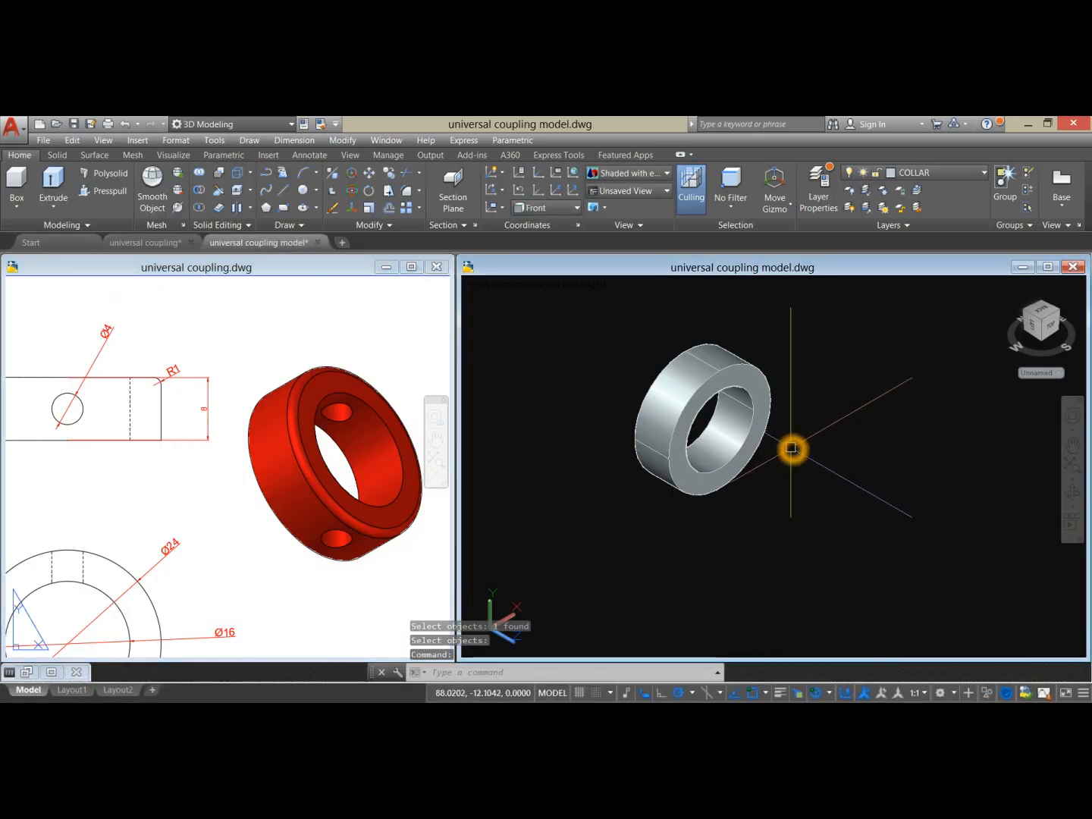
{"action": "type", "text": "l"}
{"action": "key", "text": "Return"}
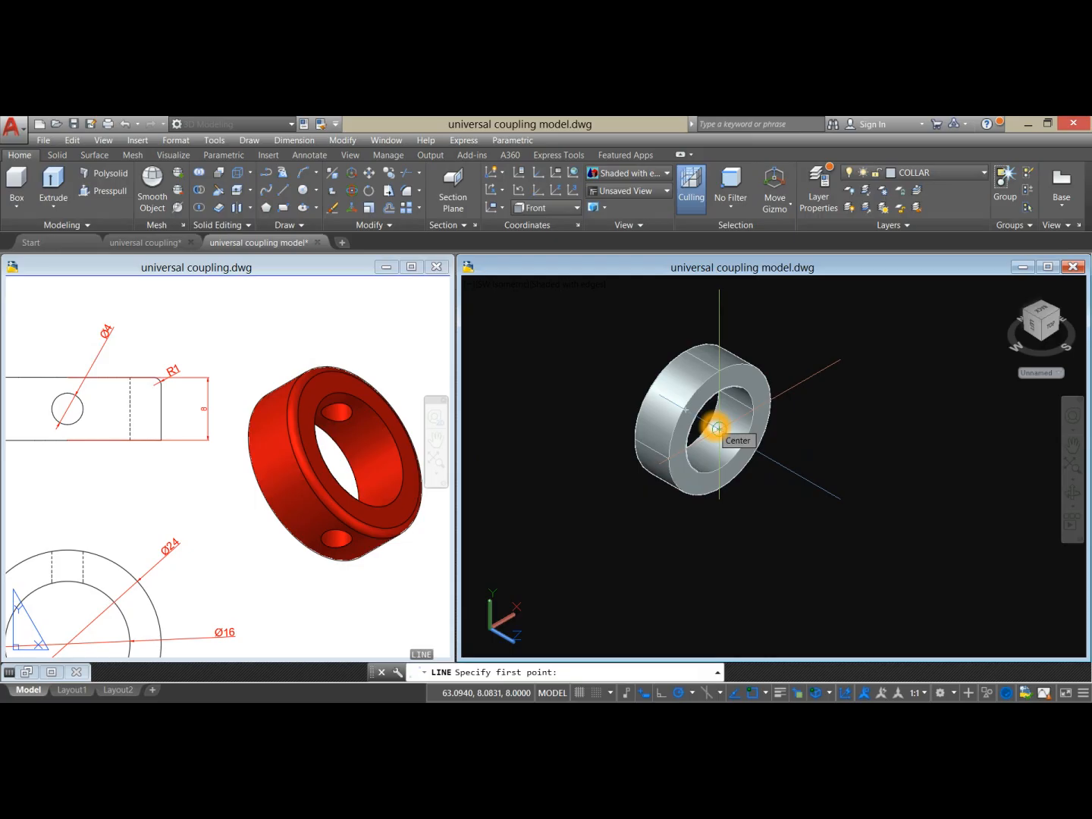
{"action": "left_click", "coordinate": [717, 428]}
{"action": "scroll", "coordinate": [719, 424], "scroll_direction": "up", "scroll_amount": 2}
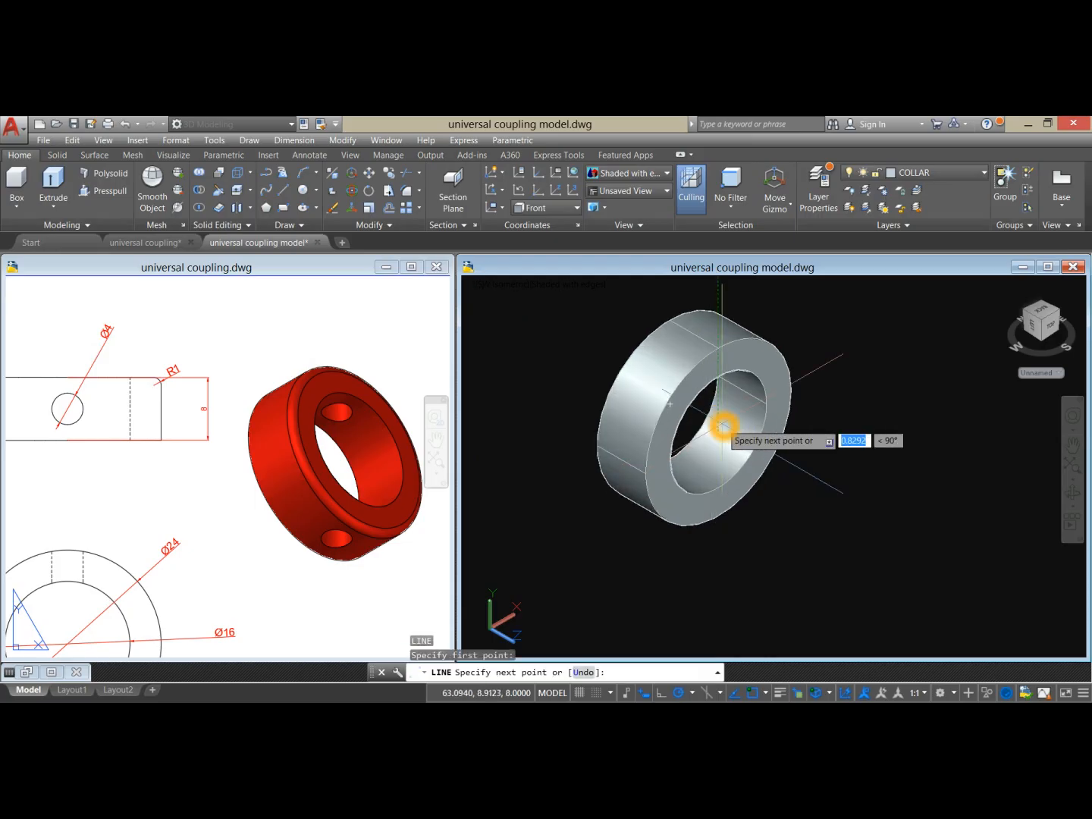
{"action": "left_click", "coordinate": [671, 406]}
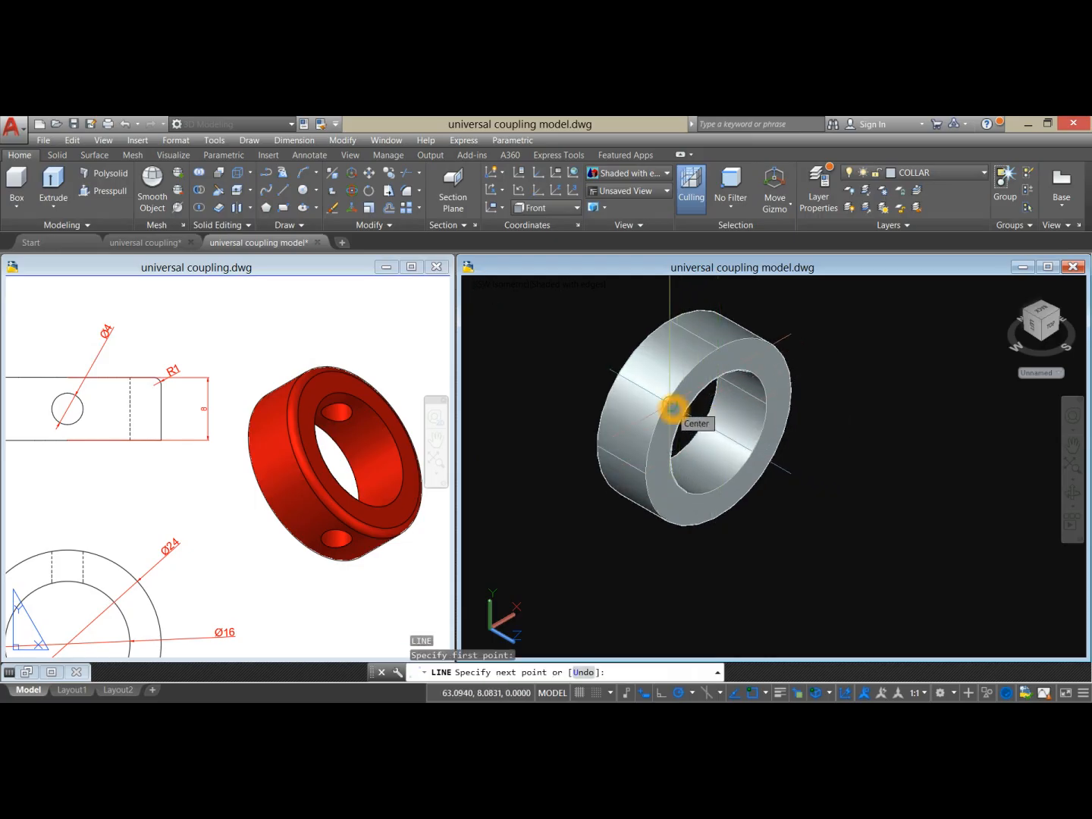
{"action": "middle_click_drag", "start_coordinate": [671, 406], "coordinate": [777, 414], "text": "shift"}
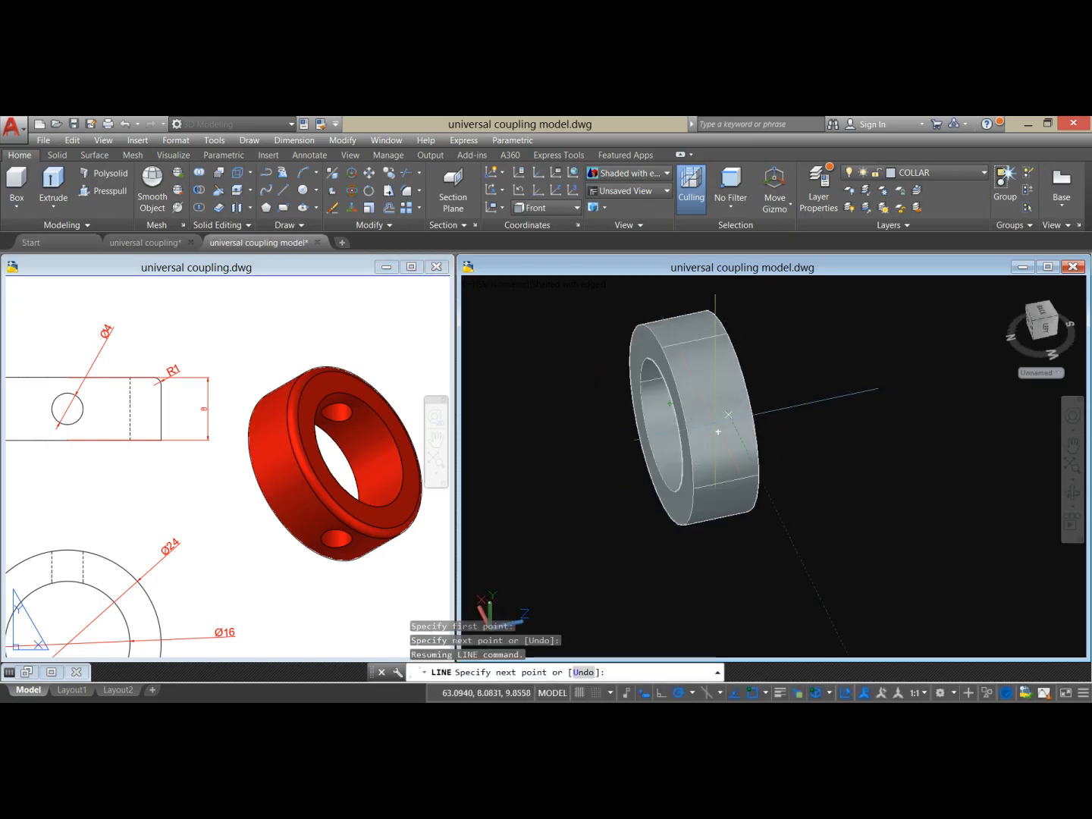
{"action": "left_click", "coordinate": [665, 426]}
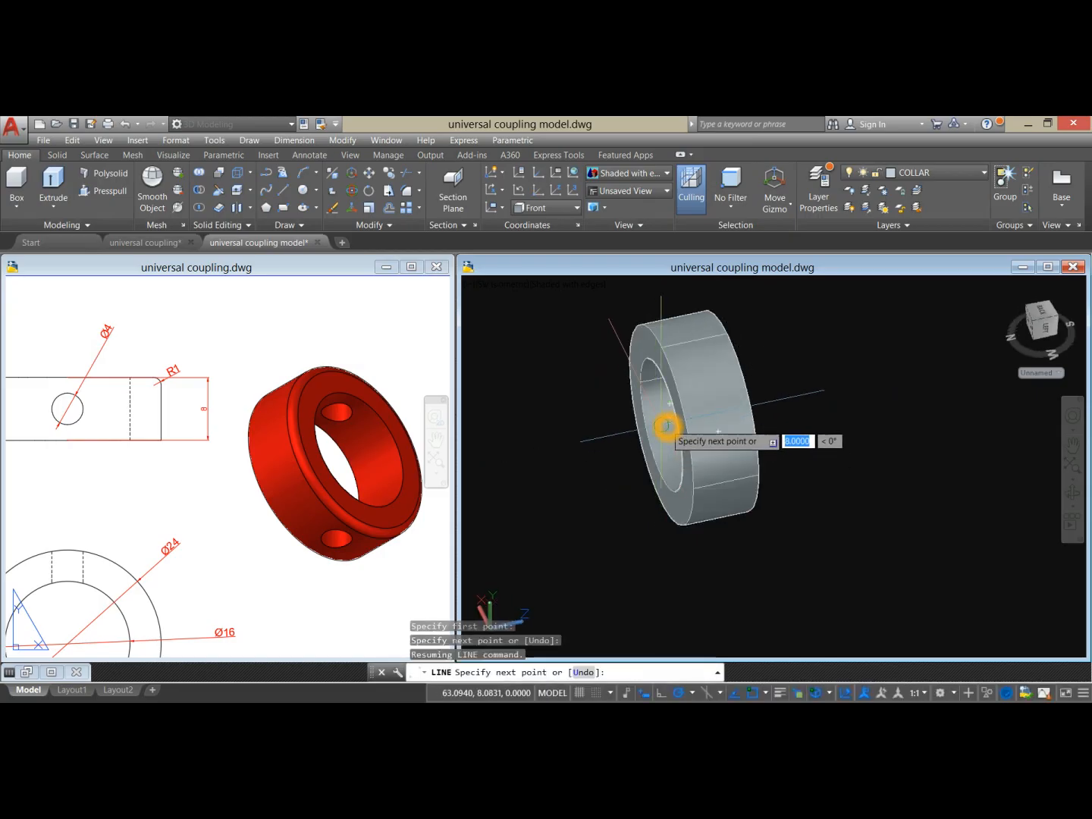
{"action": "right_click", "coordinate": [760, 377]}
{"action": "middle_click_drag", "start_coordinate": [761, 377], "coordinate": [668, 375], "text": "shift"}
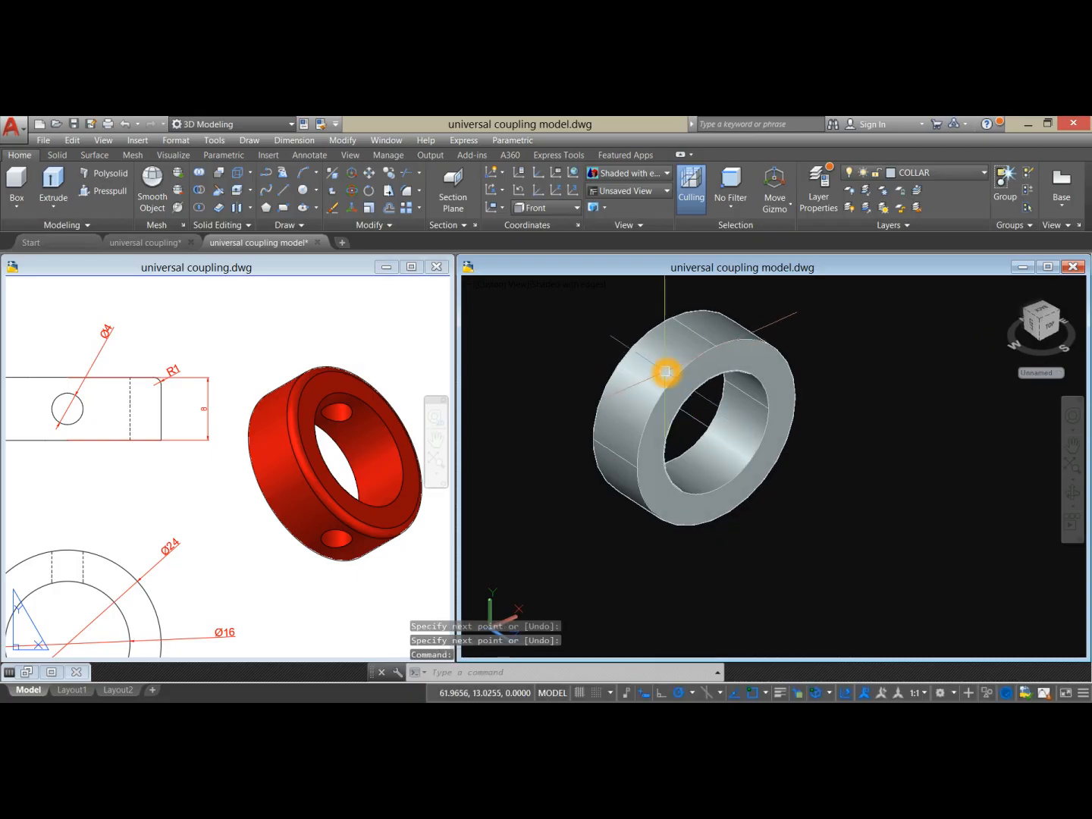
- Draw a line about 39 units long along the X axis, from the midpoint of the collar's axis line
{"action": "middle_click_drag", "start_coordinate": [713, 412], "coordinate": [653, 409]}
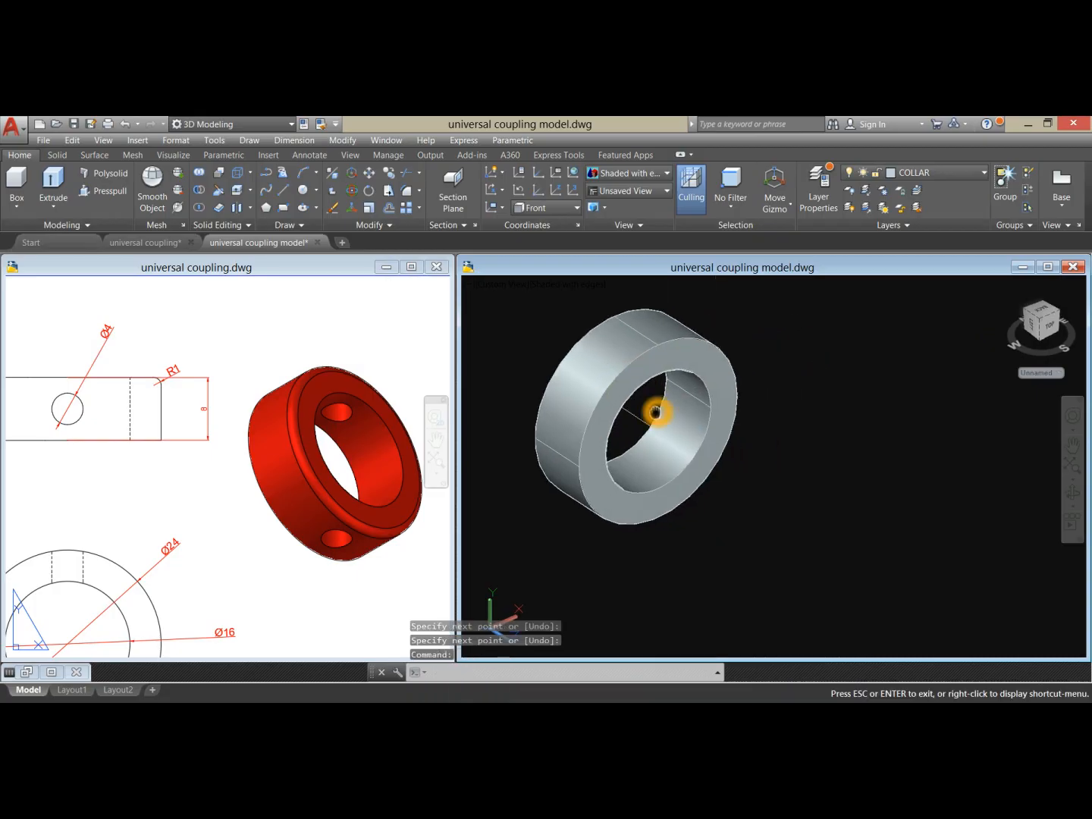
{"action": "type", "text": "l"}
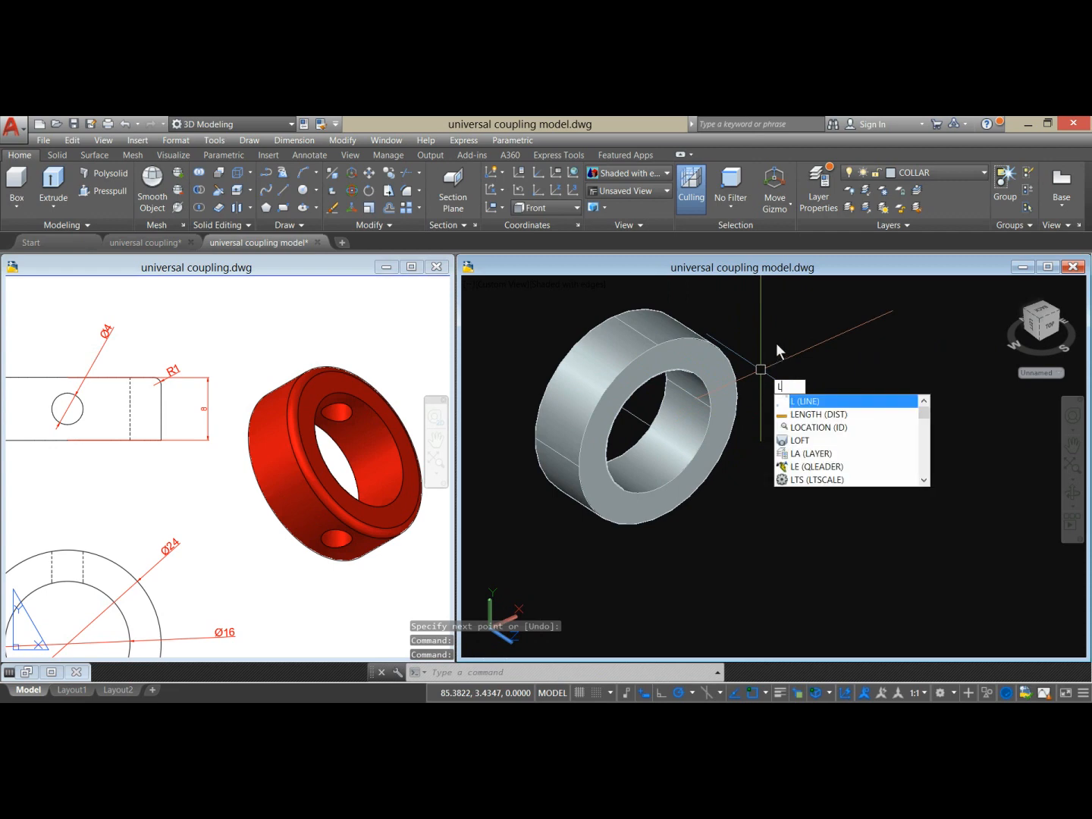
{"action": "key", "text": "Return"}
{"action": "left_click", "coordinate": [638, 420]}
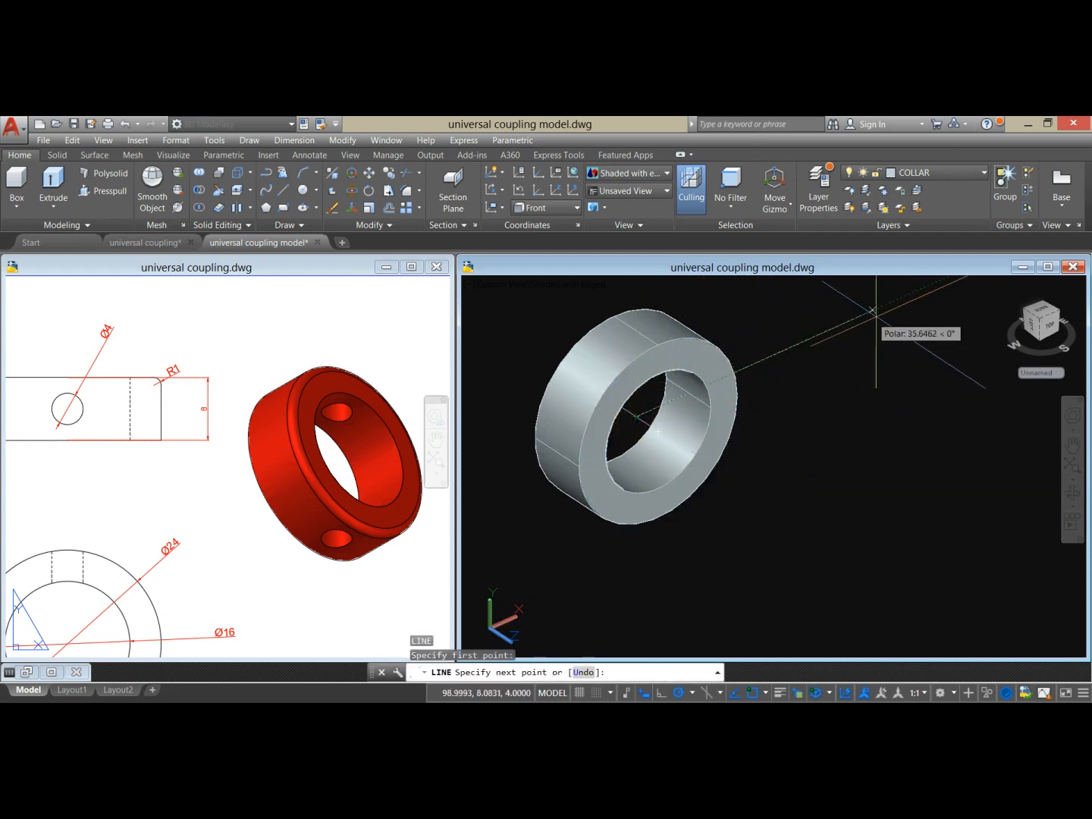
{"action": "left_click", "coordinate": [896, 300]}
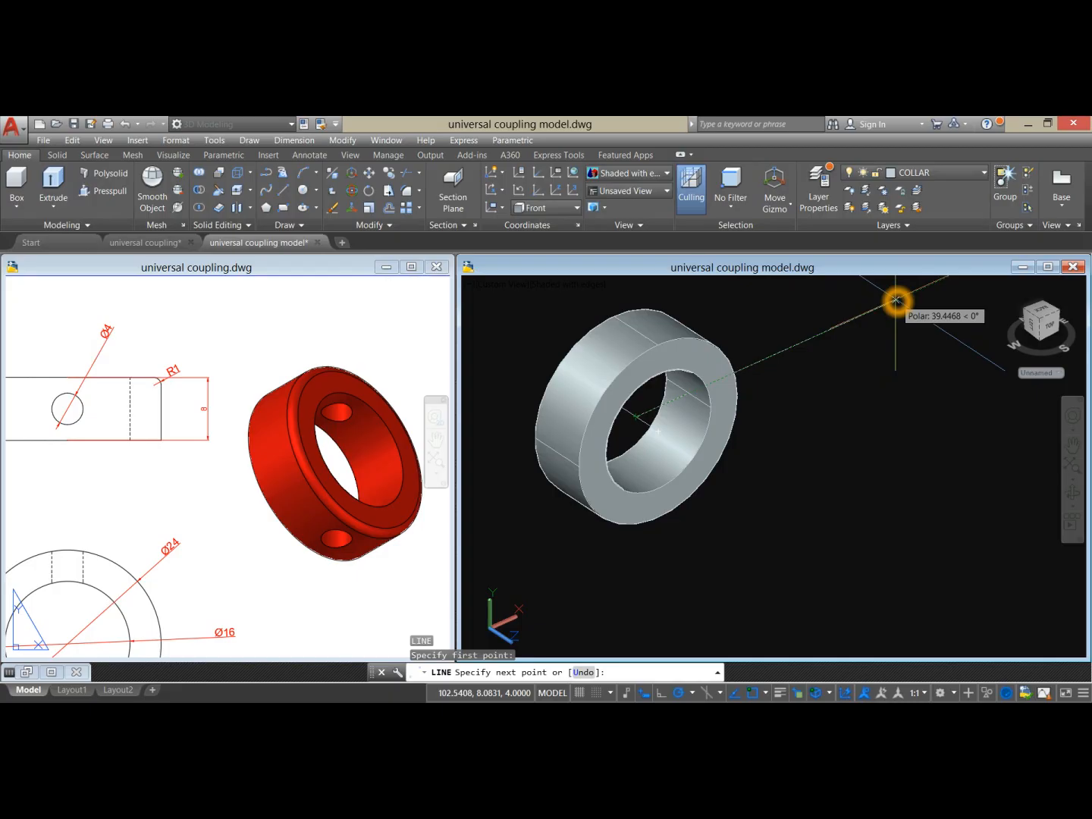
{"action": "right_click", "coordinate": [908, 330]}
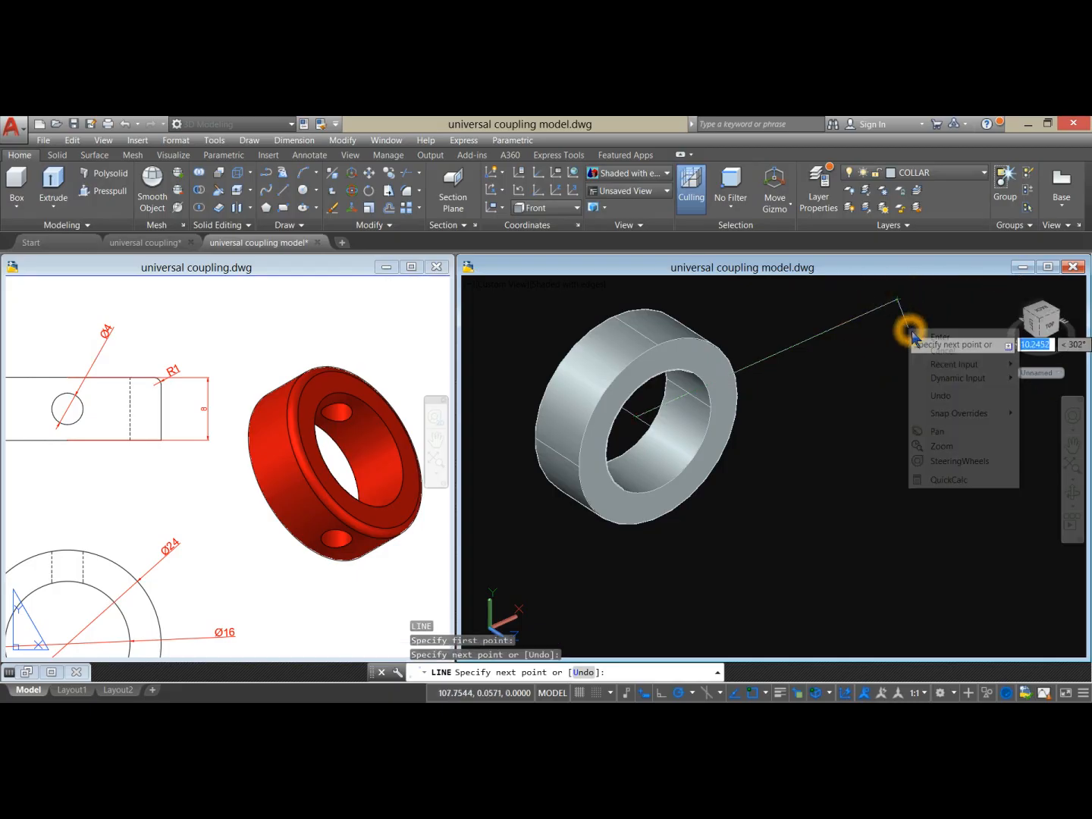
{"action": "left_click", "coordinate": [929, 343]}
- Move the cross line along its own direction, using its outer endpoint as base, so it extends past both sides of the collar
{"action": "left_click", "coordinate": [885, 303]}
{"action": "right_click", "coordinate": [908, 339]}
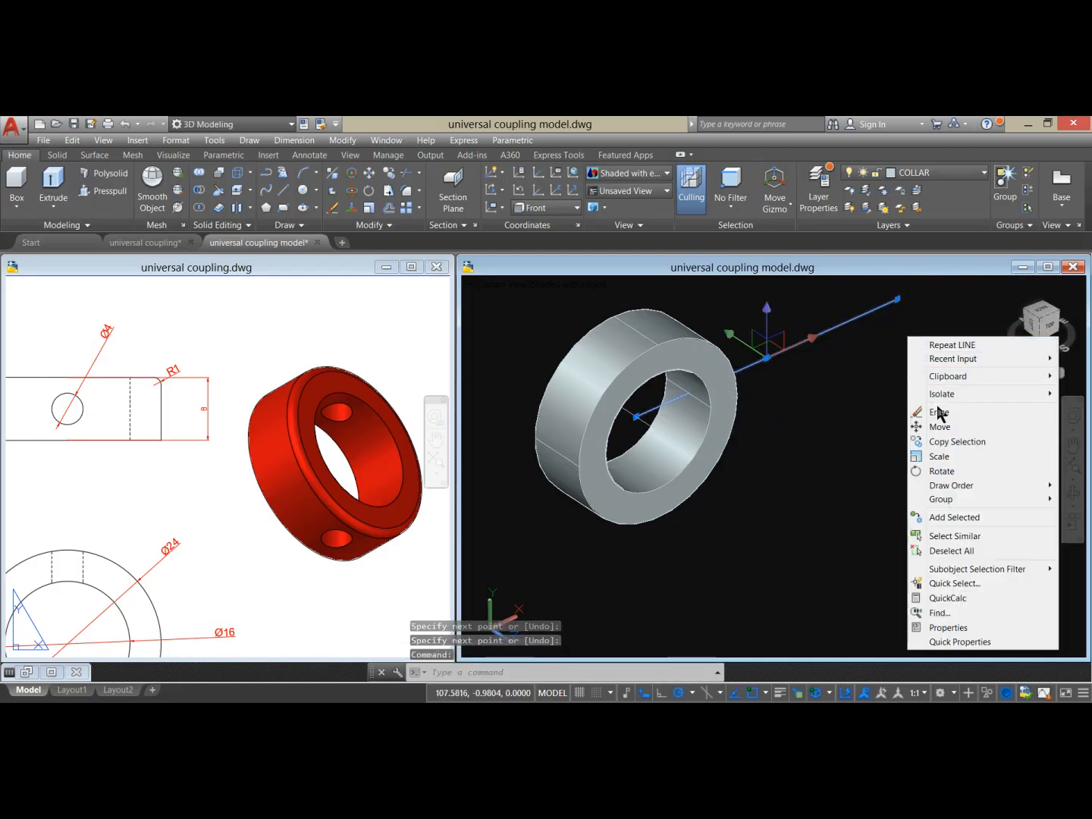
{"action": "left_click", "coordinate": [940, 427]}
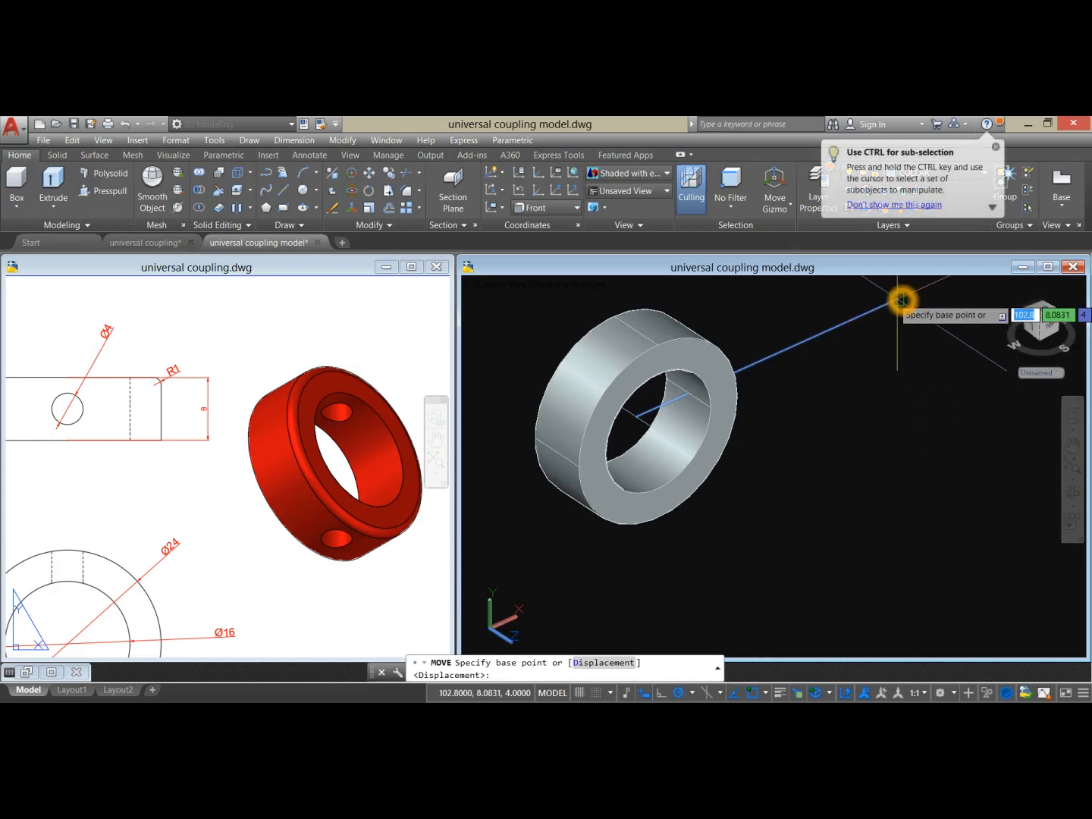
{"action": "left_click", "coordinate": [899, 301]}
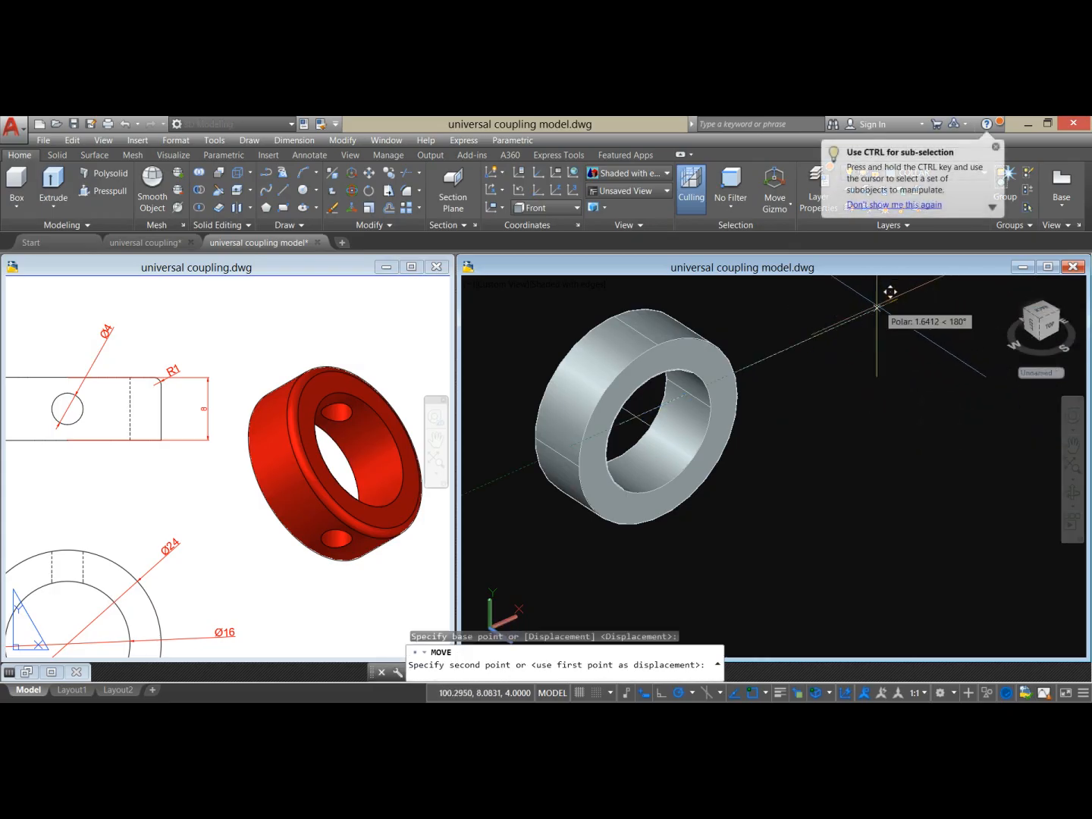
{"action": "left_click", "coordinate": [786, 358]}
{"action": "middle_click_drag", "start_coordinate": [790, 383], "coordinate": [720, 330], "text": "shift"}
{"action": "middle_click_drag", "start_coordinate": [732, 310], "coordinate": [857, 366], "text": "shift"}
{"action": "key", "text": "Escape"}
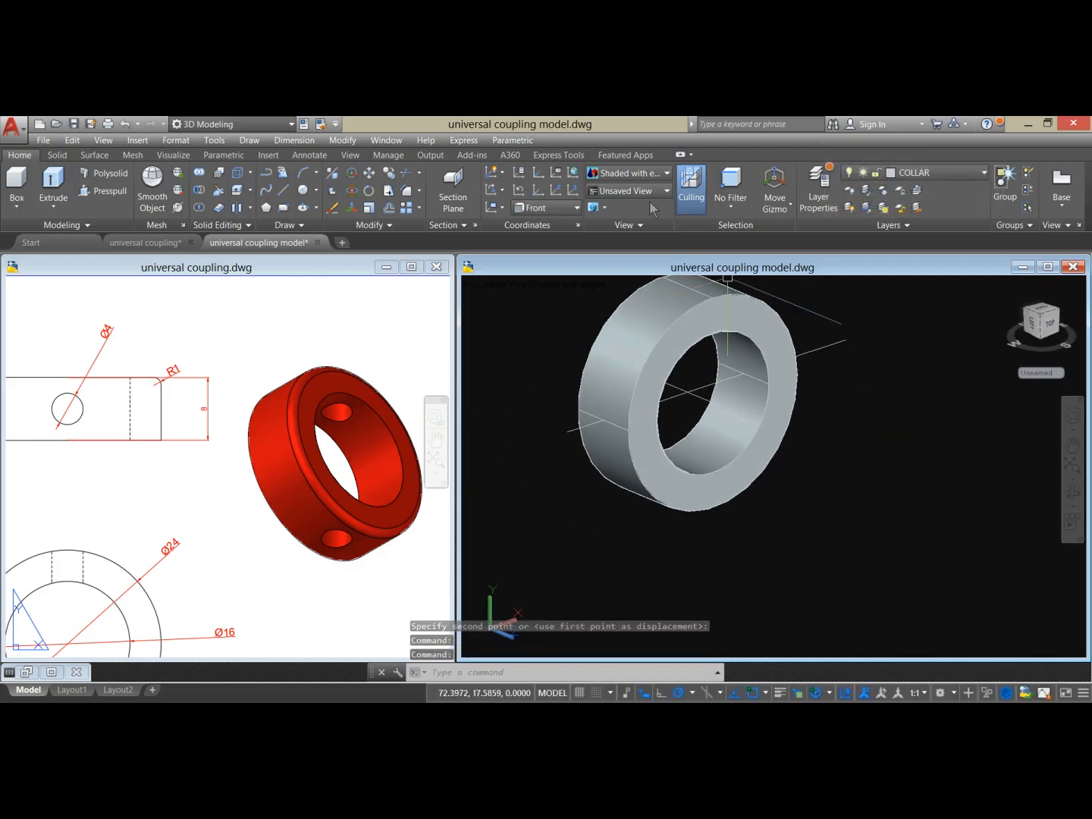
- Define a new UCS by its Z axis, with the origin beside the collar and Z parallel to the cross line
{"action": "left_click", "coordinate": [562, 198]}
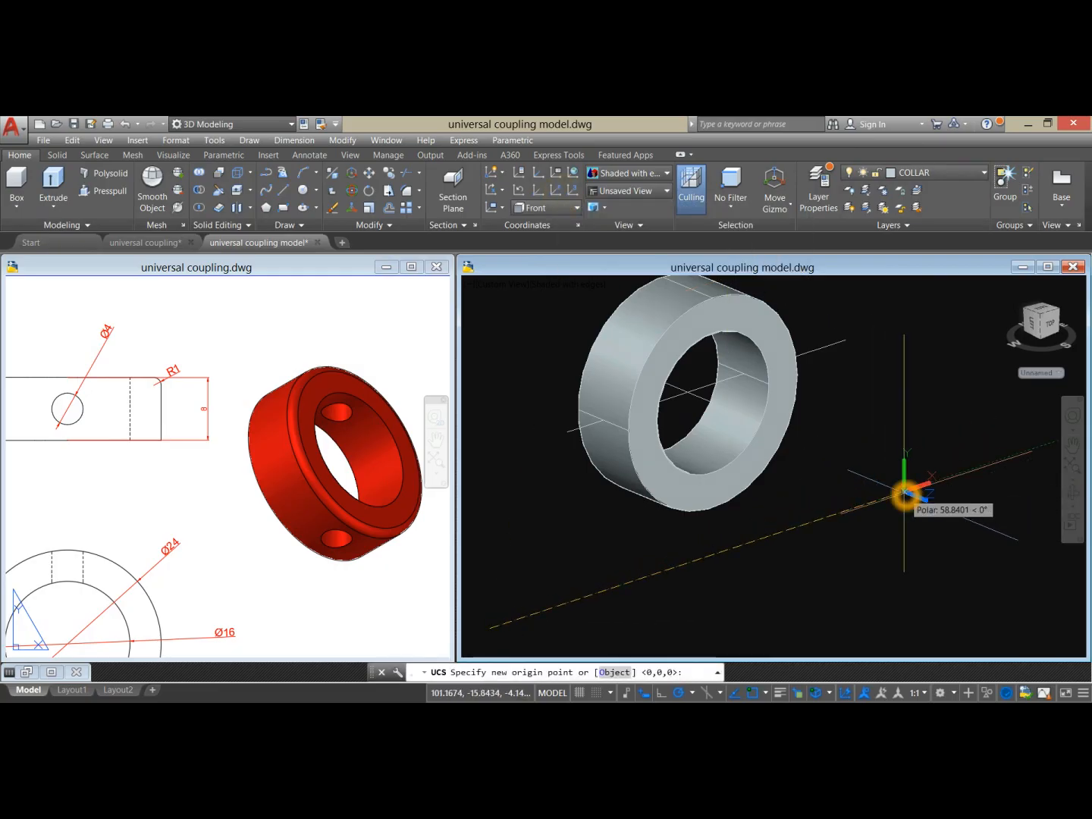
{"action": "left_click", "coordinate": [904, 494]}
{"action": "left_click", "coordinate": [804, 529]}
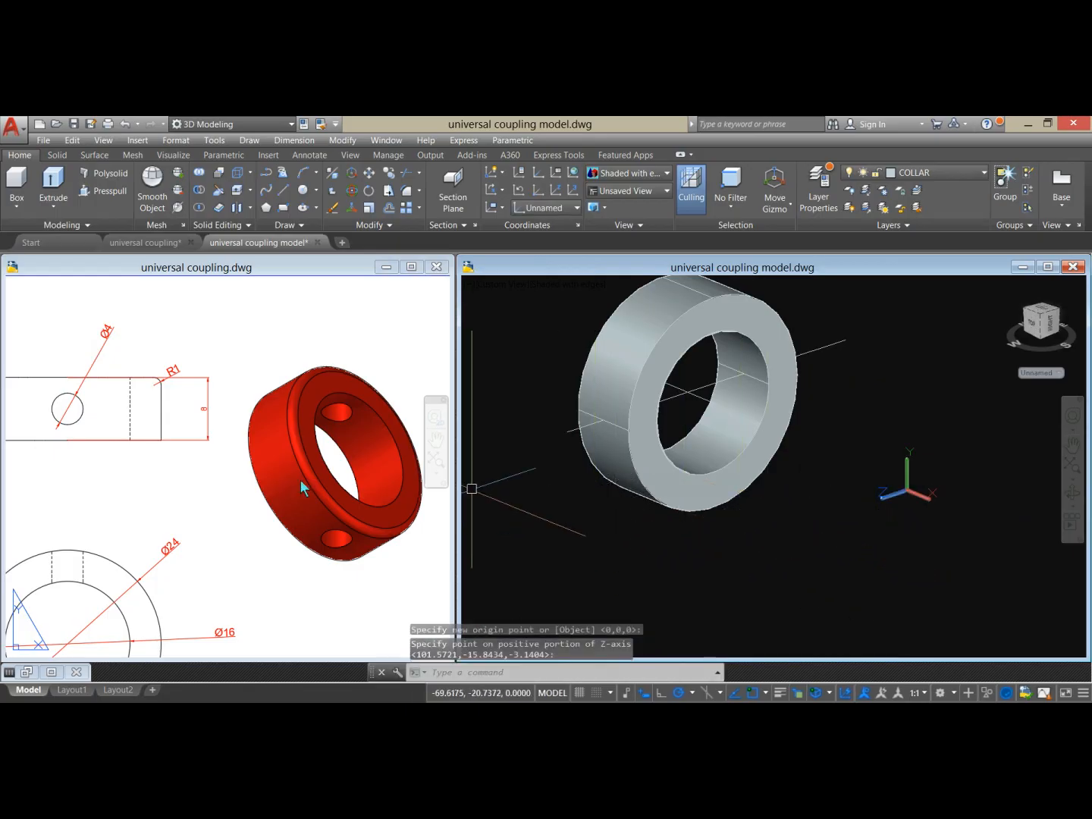
- Check the cross hole's diameter in the collar reference drawing and return to the model drawing
{"action": "left_click", "coordinate": [244, 500]}
{"action": "left_click", "coordinate": [112, 349]}
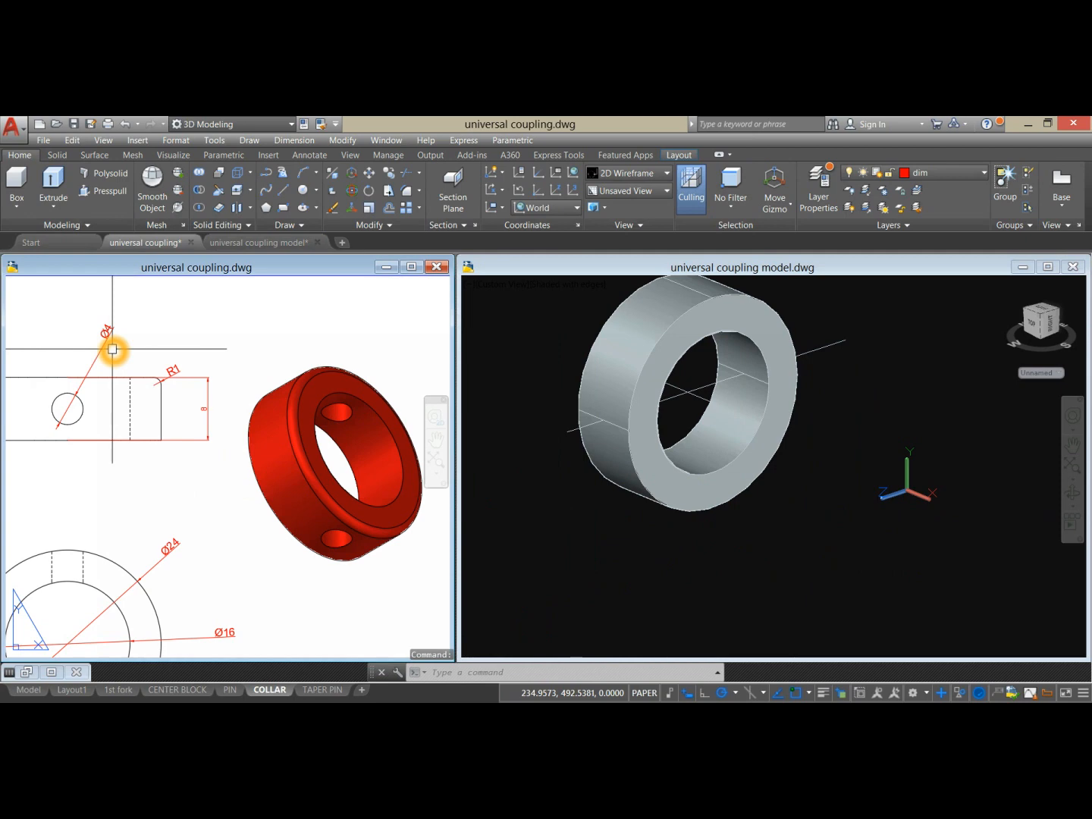
{"action": "scroll", "coordinate": [112, 349], "scroll_direction": "up", "scroll_amount": 2}
{"action": "scroll", "coordinate": [112, 350], "scroll_direction": "down", "scroll_amount": 3}
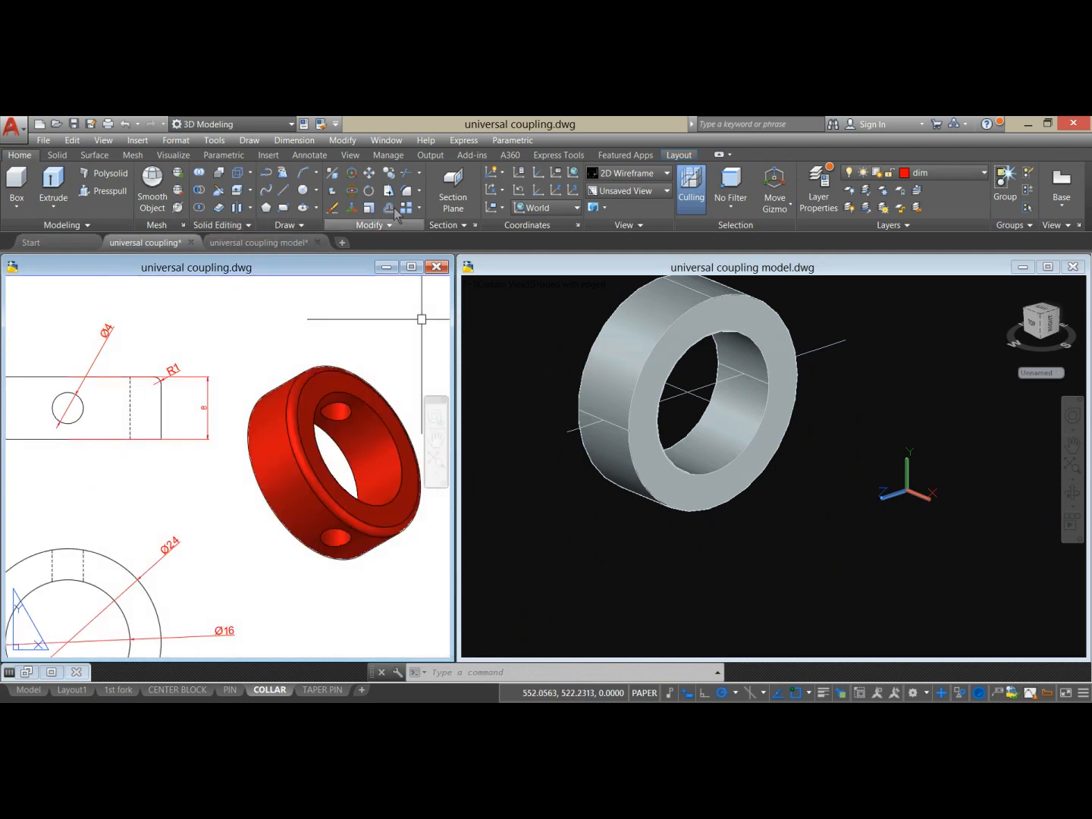
{"action": "left_click", "coordinate": [495, 361]}
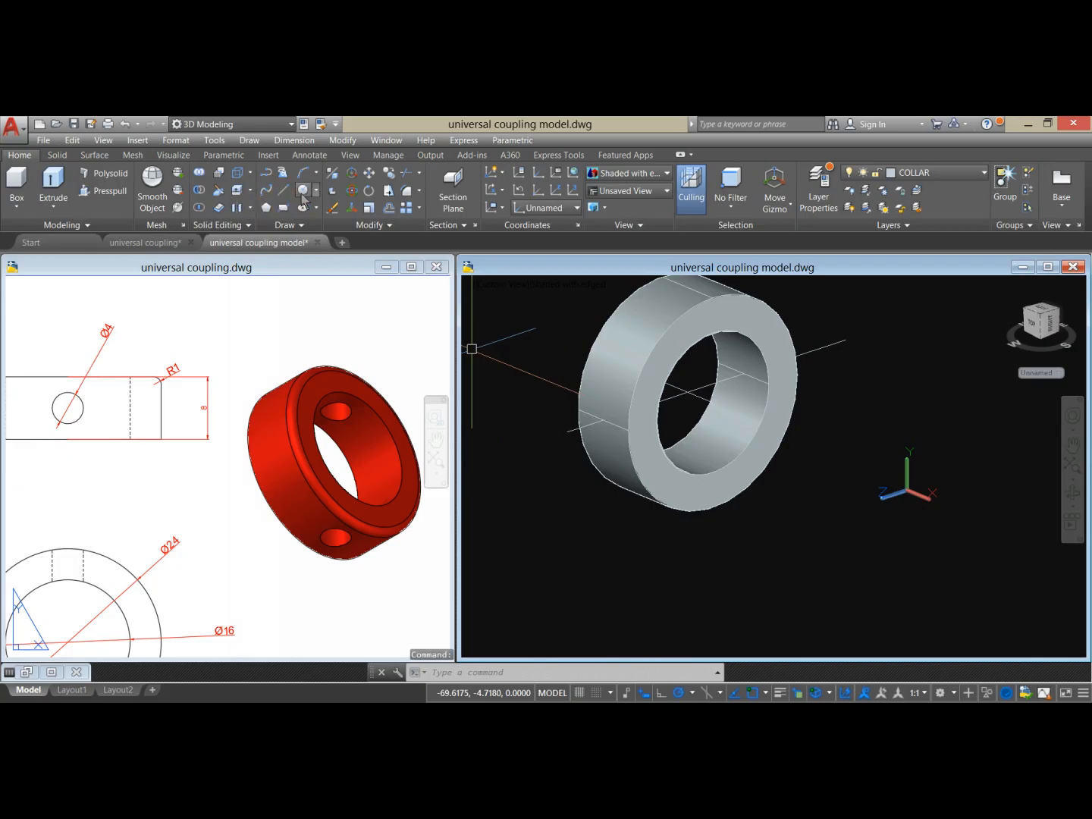
- Draw a circle of diameter 4 centred on the cross line's outer endpoint beside the collar
{"action": "left_click", "coordinate": [302, 190]}
{"action": "left_click", "coordinate": [573, 431]}
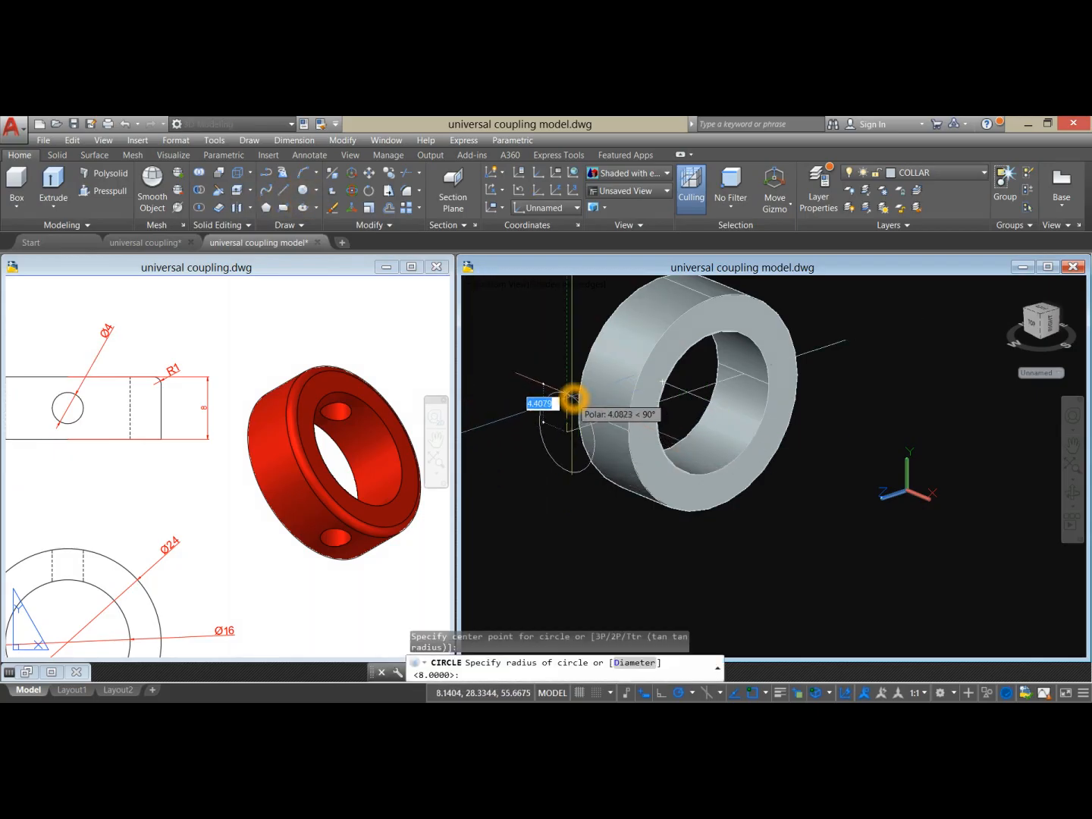
{"action": "type", "text": "D"}
{"action": "key", "text": "Return"}
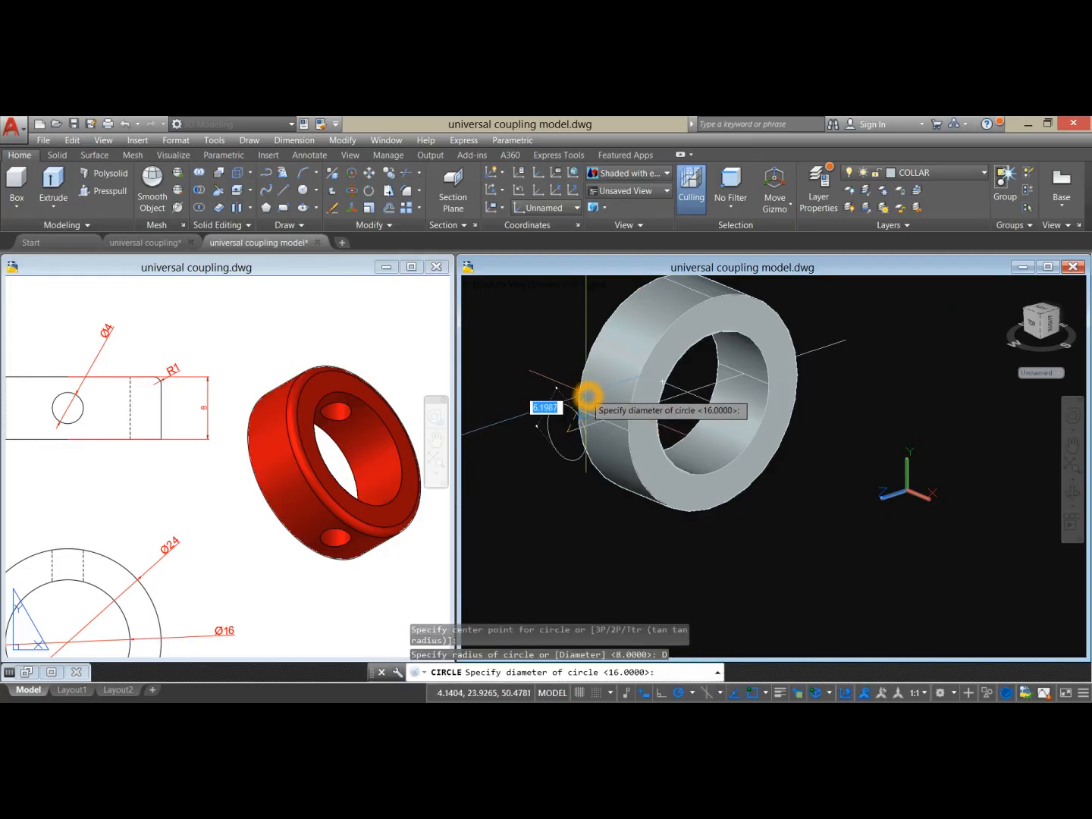
{"action": "type", "text": "4"}
{"action": "key", "text": "Return"}
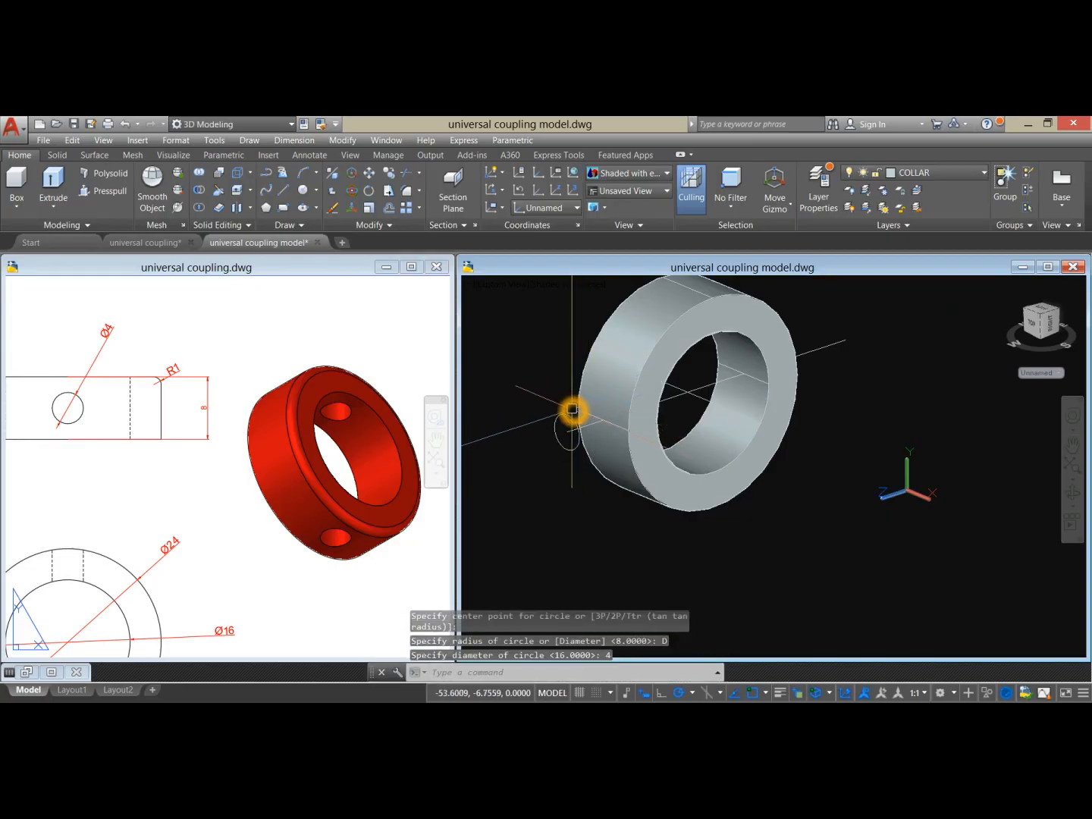
- Extrude the diameter 4 circle into a rod passing through both collar walls and subtract the rod from the collar
{"action": "left_click", "coordinate": [568, 416]}
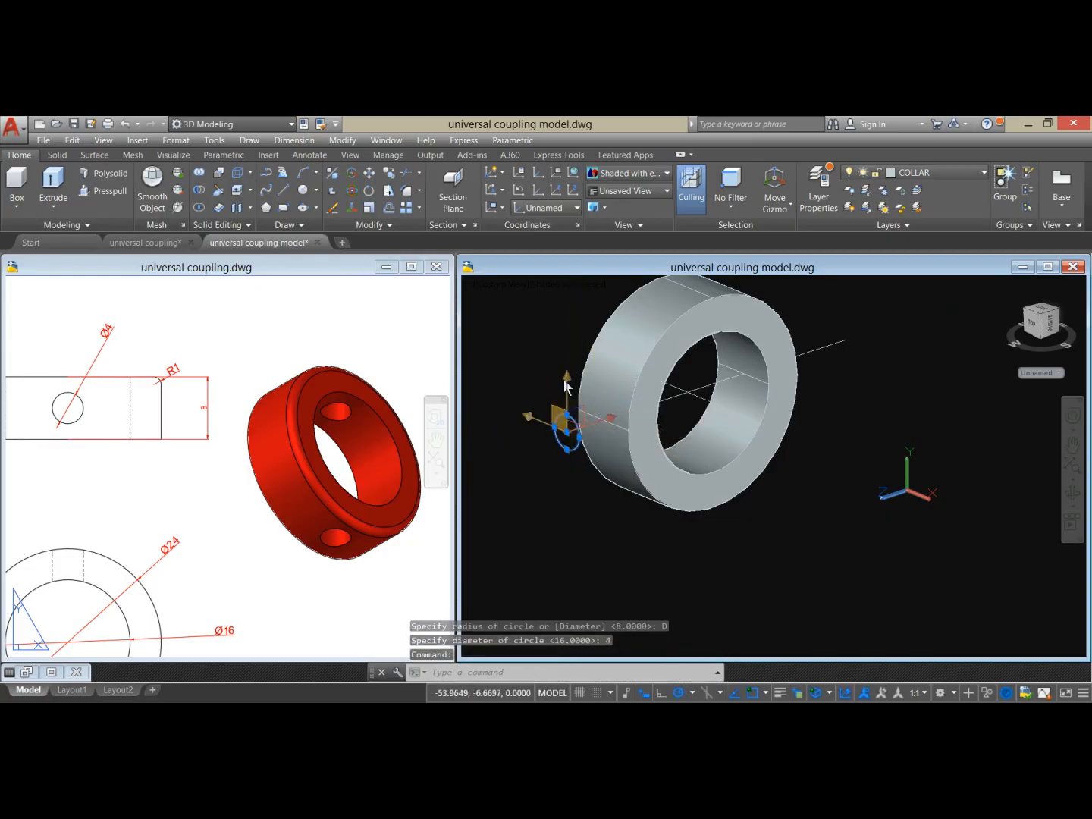
{"action": "left_click", "coordinate": [53, 182]}
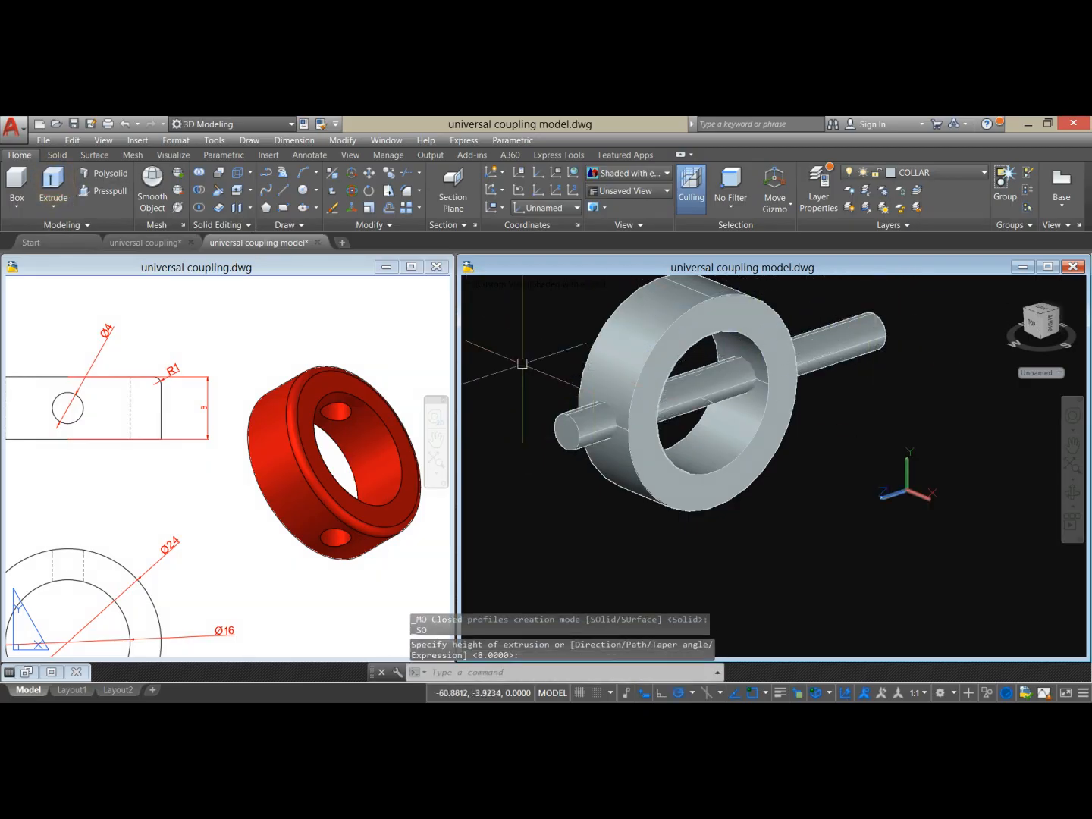
{"action": "left_click", "coordinate": [201, 192]}
{"action": "left_click", "coordinate": [593, 357]}
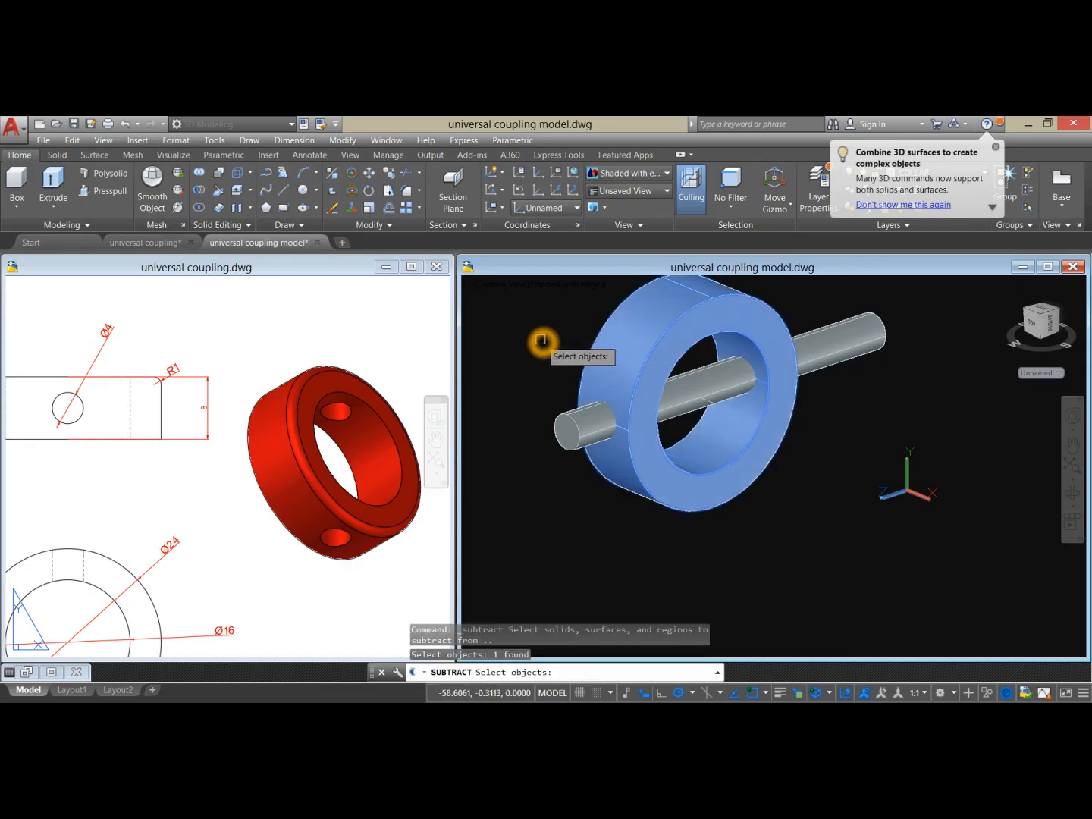
{"action": "key", "text": "Return"}
{"action": "left_click", "coordinate": [561, 425]}
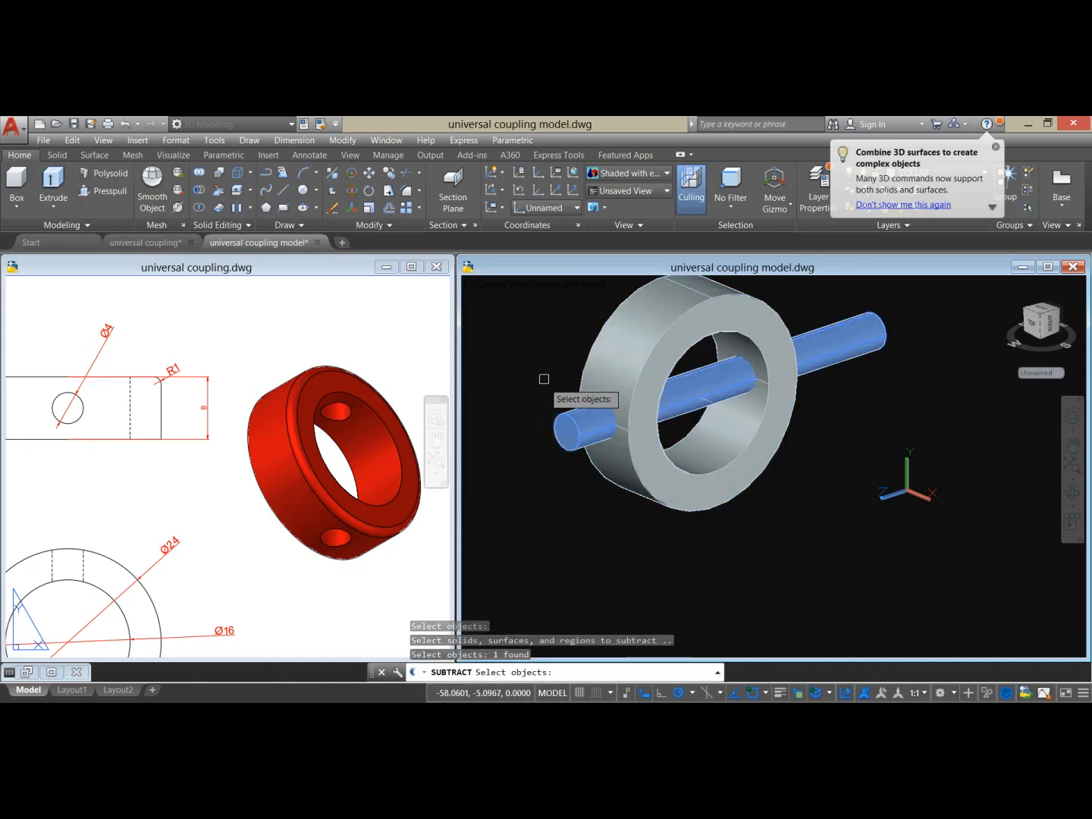
{"action": "key", "text": "Return"}
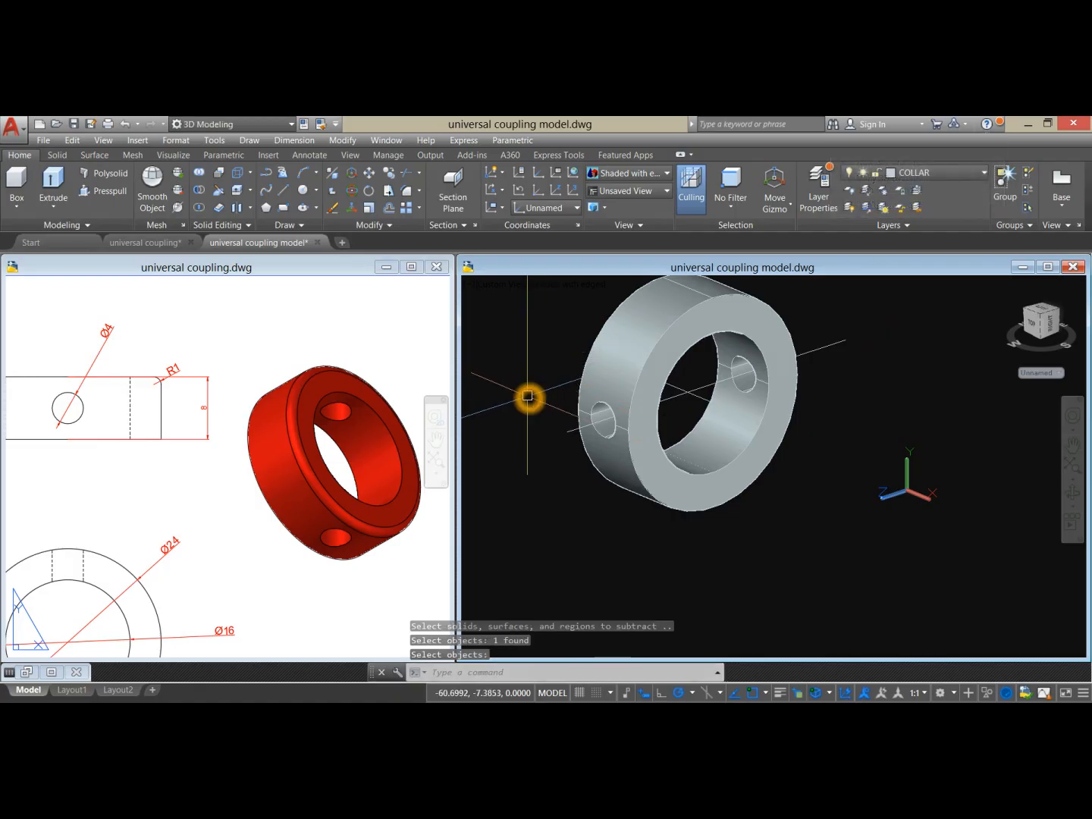
{"action": "mouse_move", "coordinate": [546, 407]}
{"action": "middle_mouse_down", "text": "shift"}
{"action": "mouse_move", "coordinate": [609, 407]}
{"action": "mouse_move", "coordinate": [560, 397]}
{"action": "middle_mouse_up", "text": "shift"}
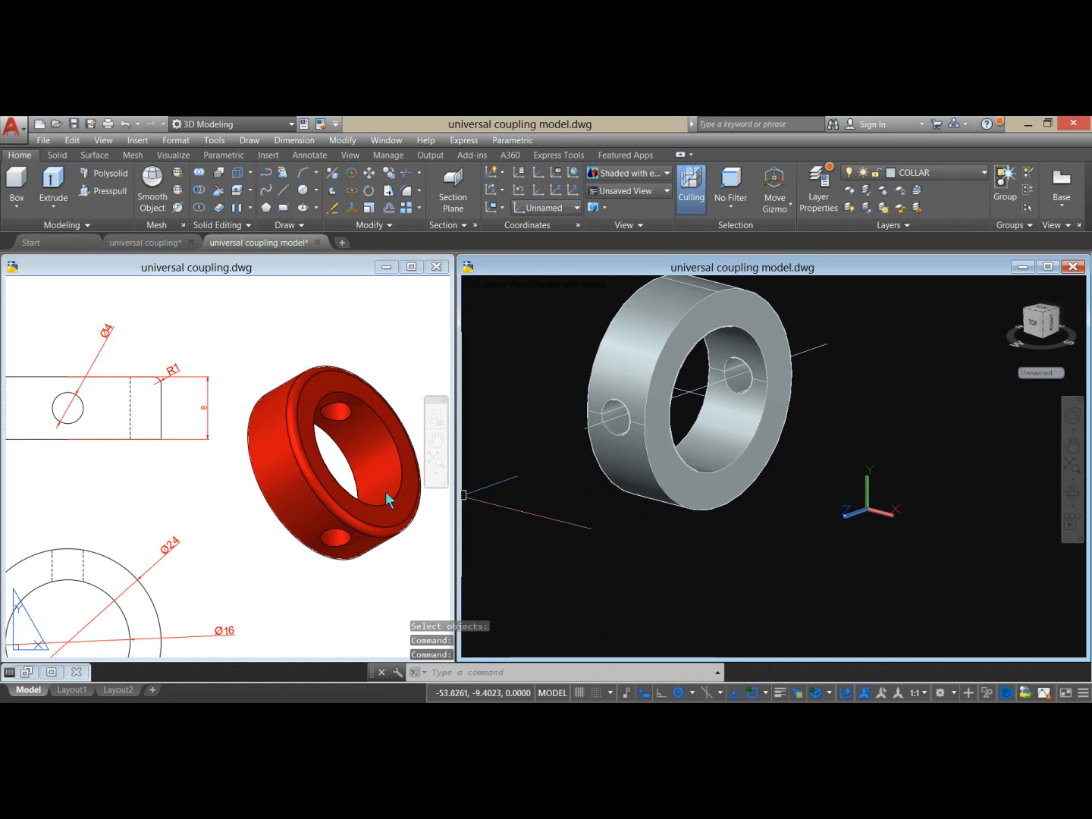
{"action": "left_click", "coordinate": [257, 489]}
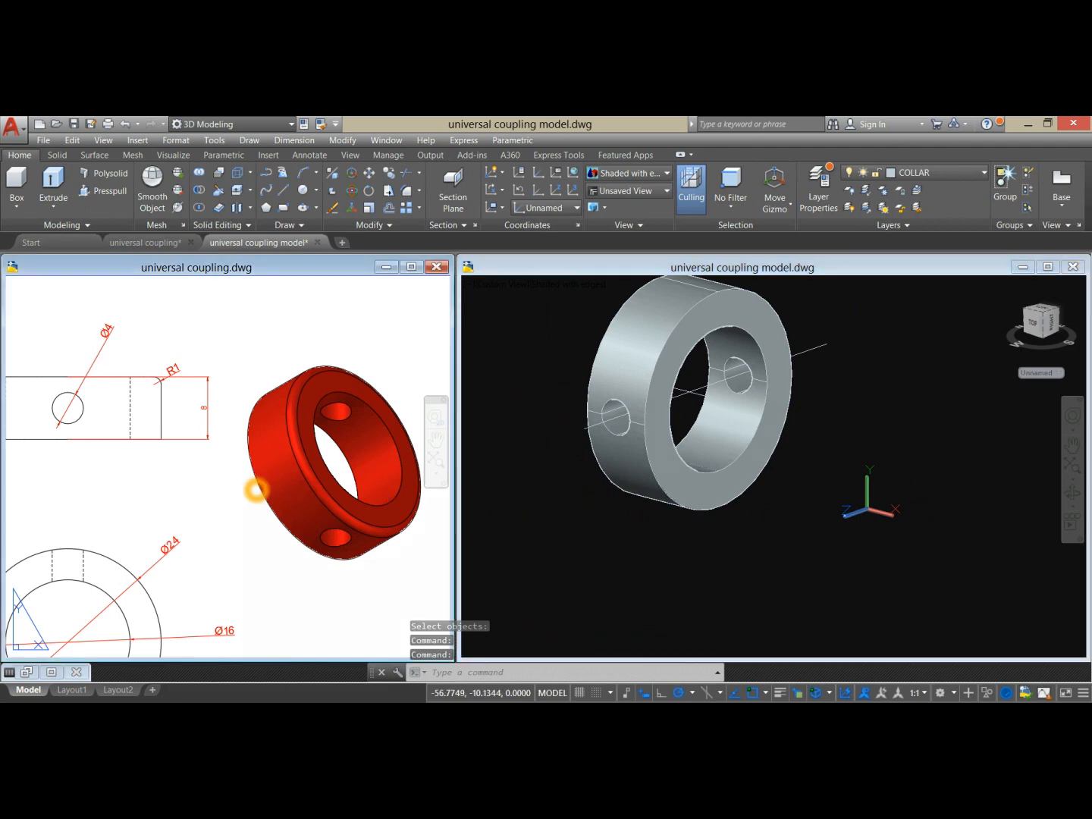
{"action": "left_click", "coordinate": [58, 156]}
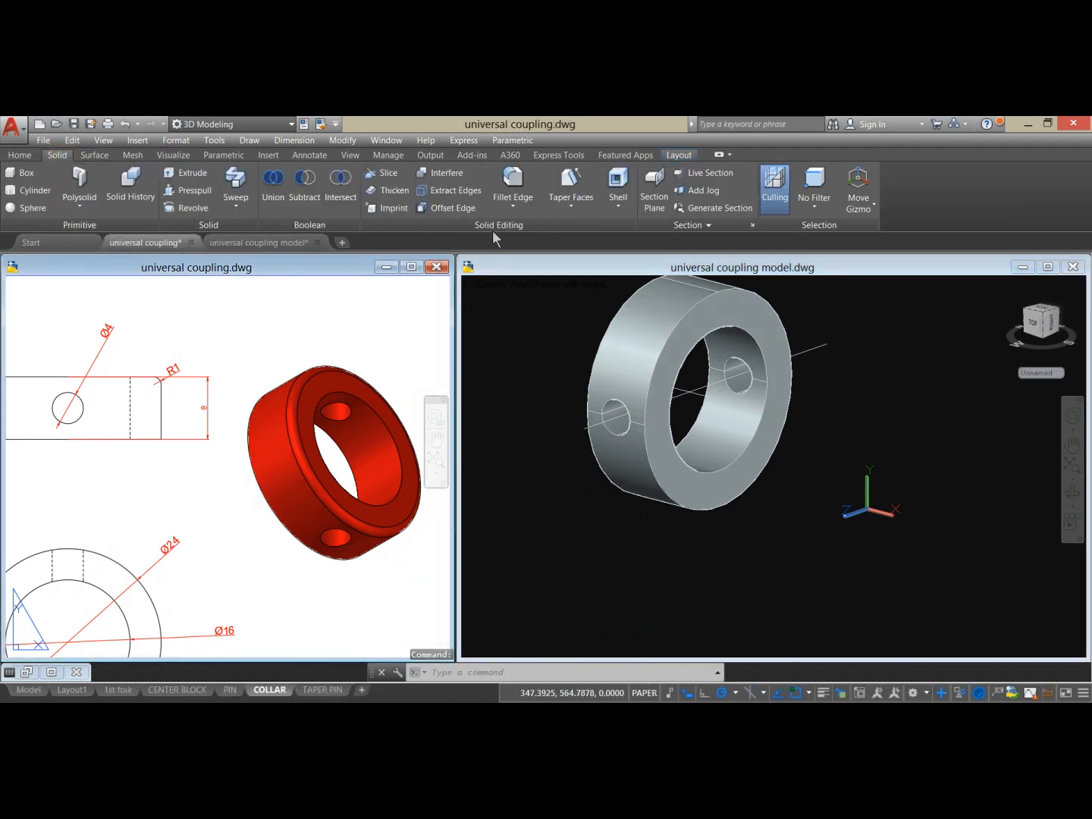
{"action": "left_click", "coordinate": [527, 186]}
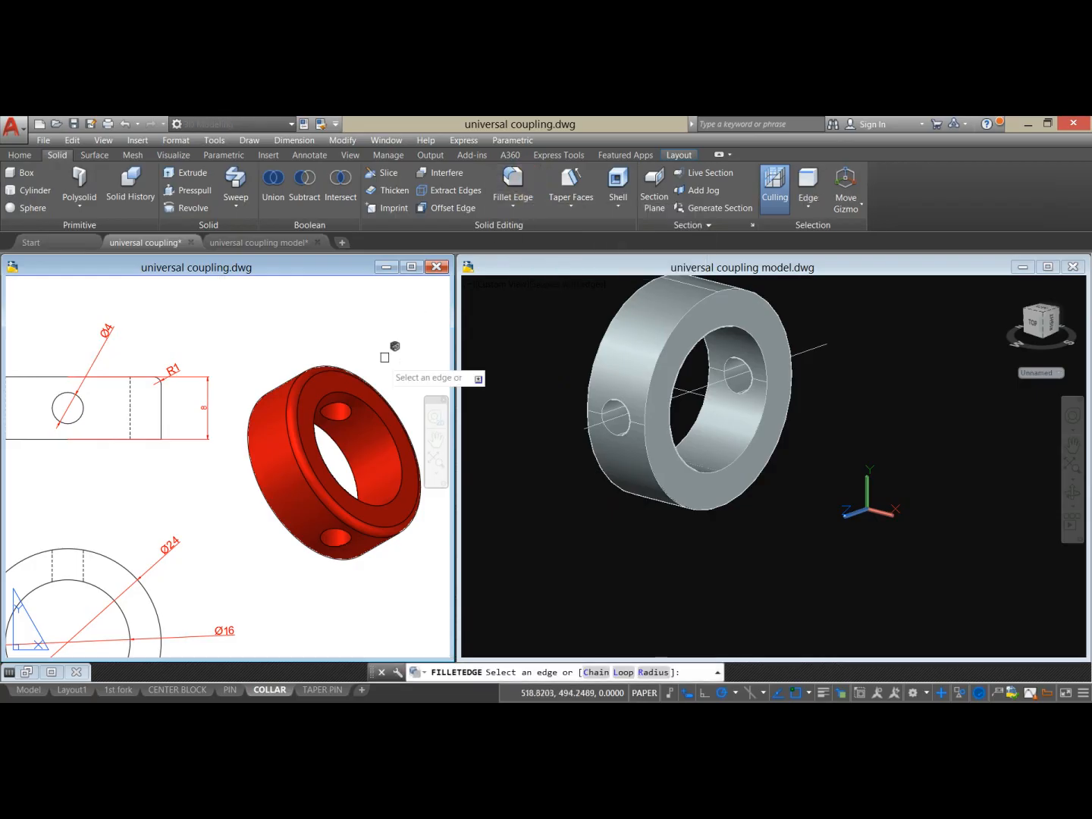
{"action": "left_click", "coordinate": [657, 671]}
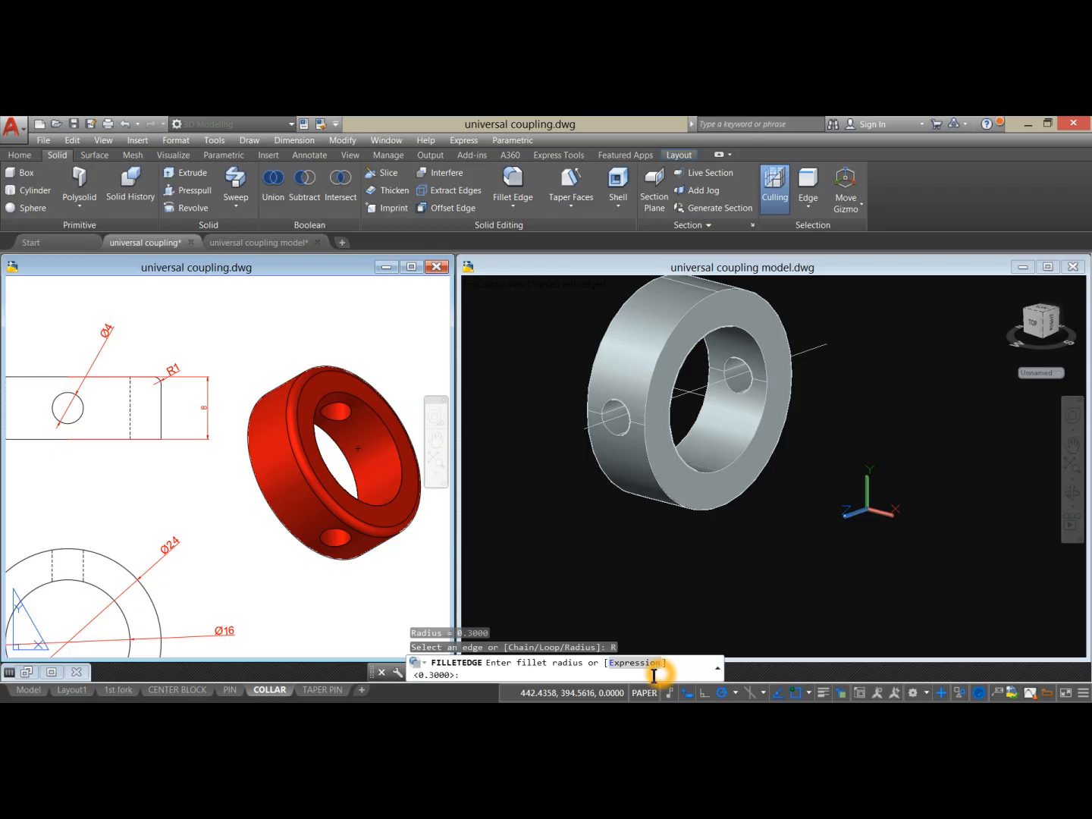
{"action": "type", "text": "1"}
{"action": "key", "text": "Return"}
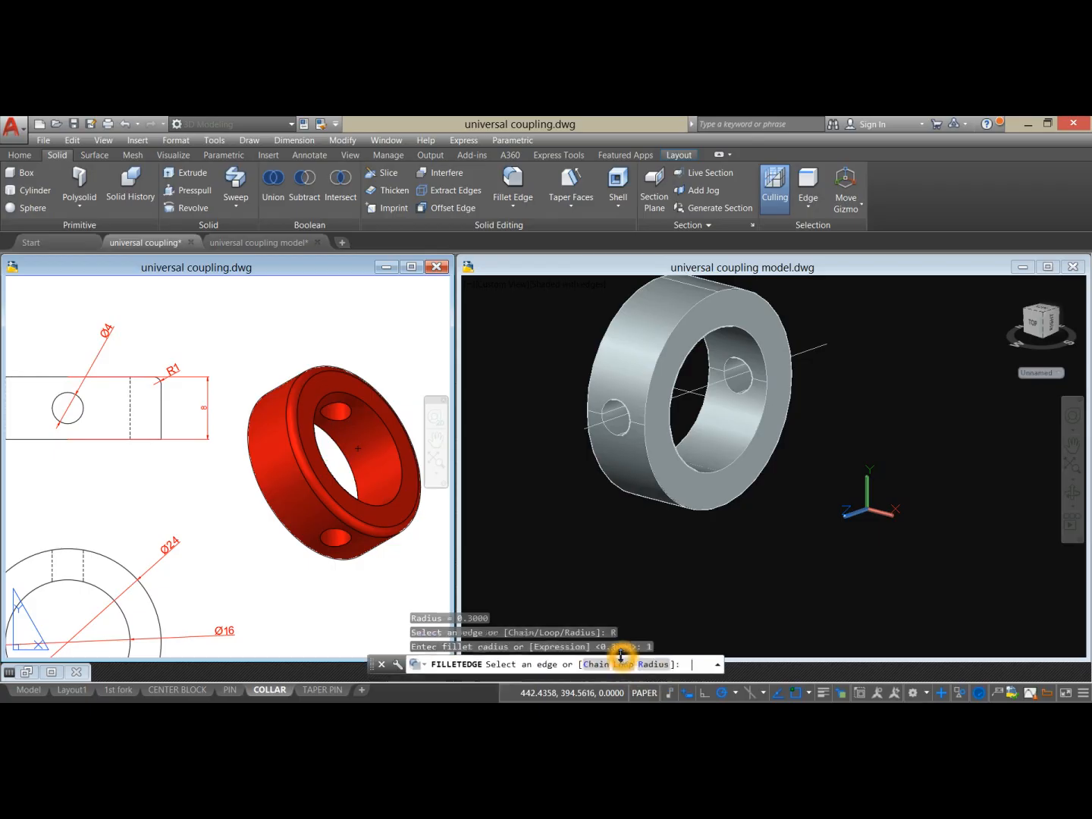
- Fillet the outer circular edge of the collar's front face in the model drawing with a radius of 1
{"action": "left_click", "coordinate": [731, 536]}
{"action": "left_click", "coordinate": [509, 186]}
{"action": "left_click", "coordinate": [649, 672]}
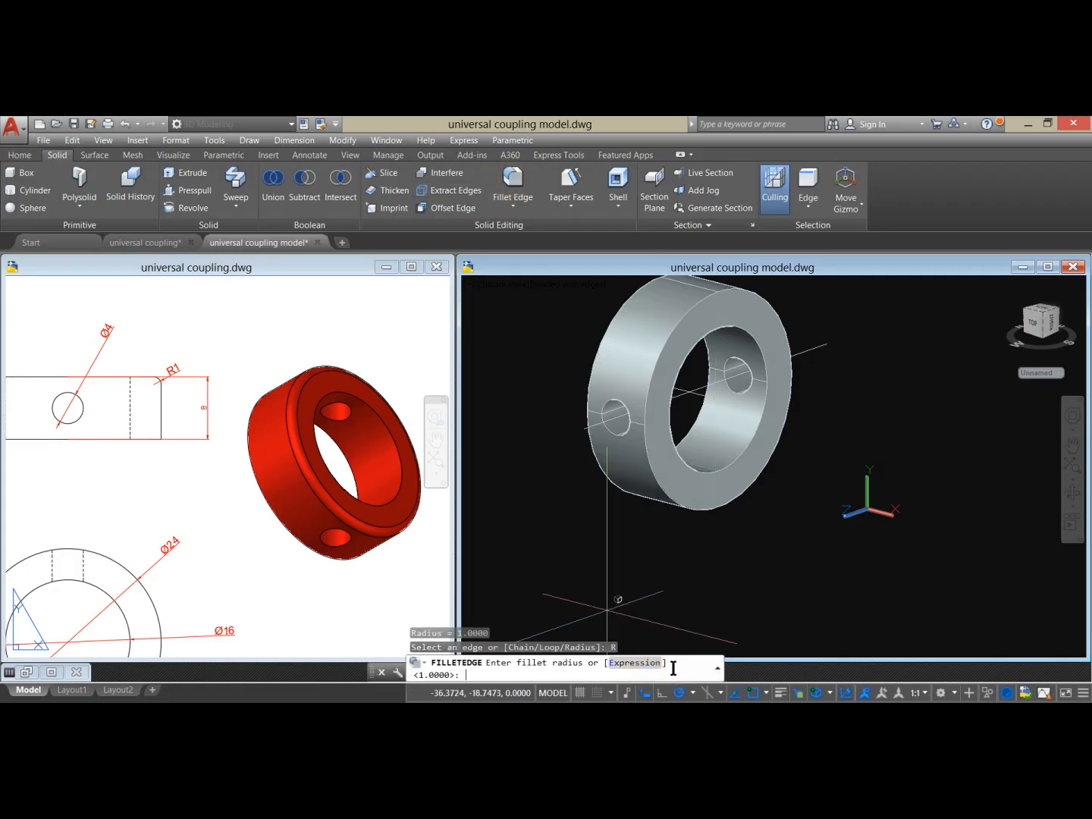
{"action": "key", "text": "Return"}
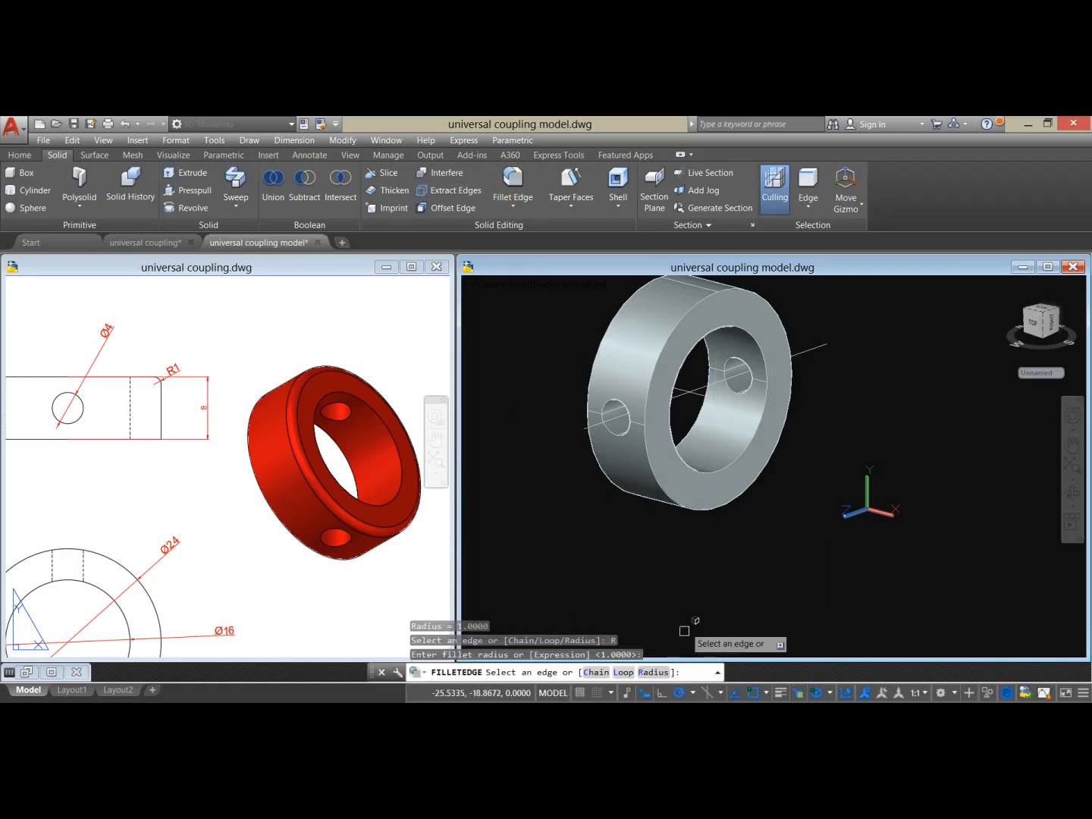
{"action": "left_click", "coordinate": [689, 508]}
{"action": "right_click", "coordinate": [671, 539]}
{"action": "key", "text": "Escape"}
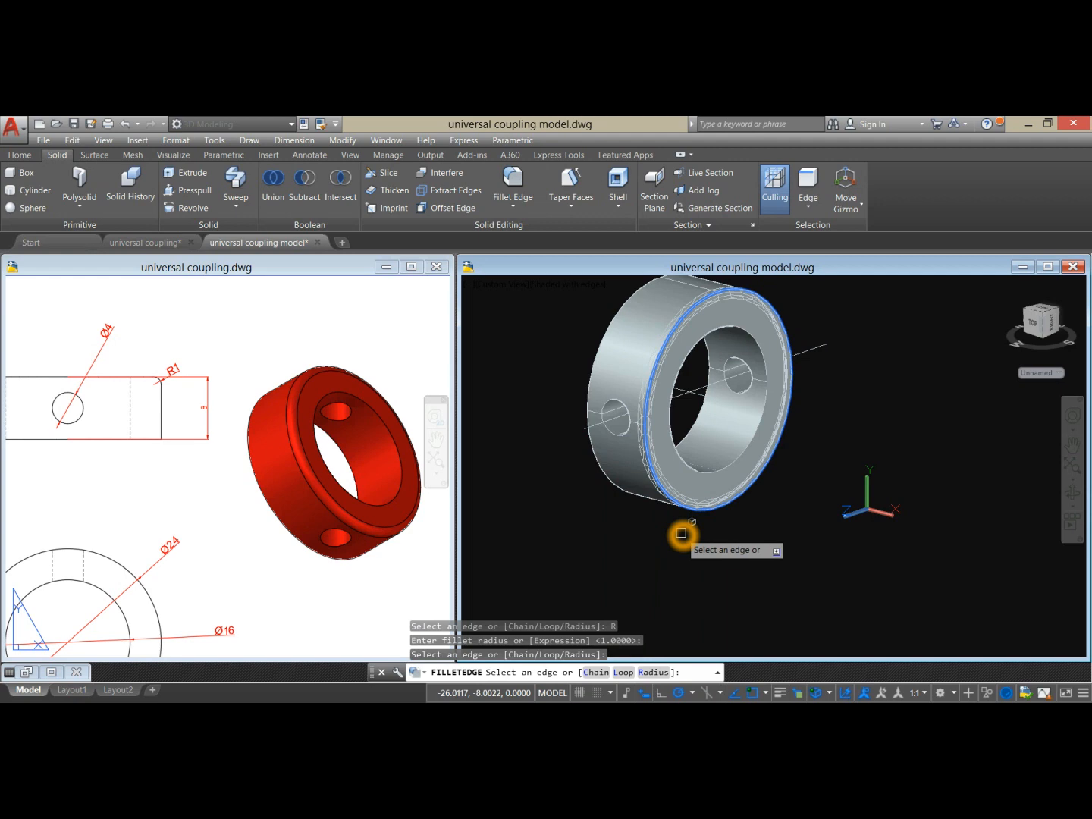
{"action": "right_click", "coordinate": [681, 533]}
{"action": "left_click", "coordinate": [694, 543]}
{"action": "right_click", "coordinate": [690, 543]}
{"action": "left_click", "coordinate": [701, 552]}
- Move the finished collar solid to a free area, clear of its construction lines
{"action": "middle_click_drag", "start_coordinate": [664, 539], "coordinate": [690, 527], "text": "shift"}
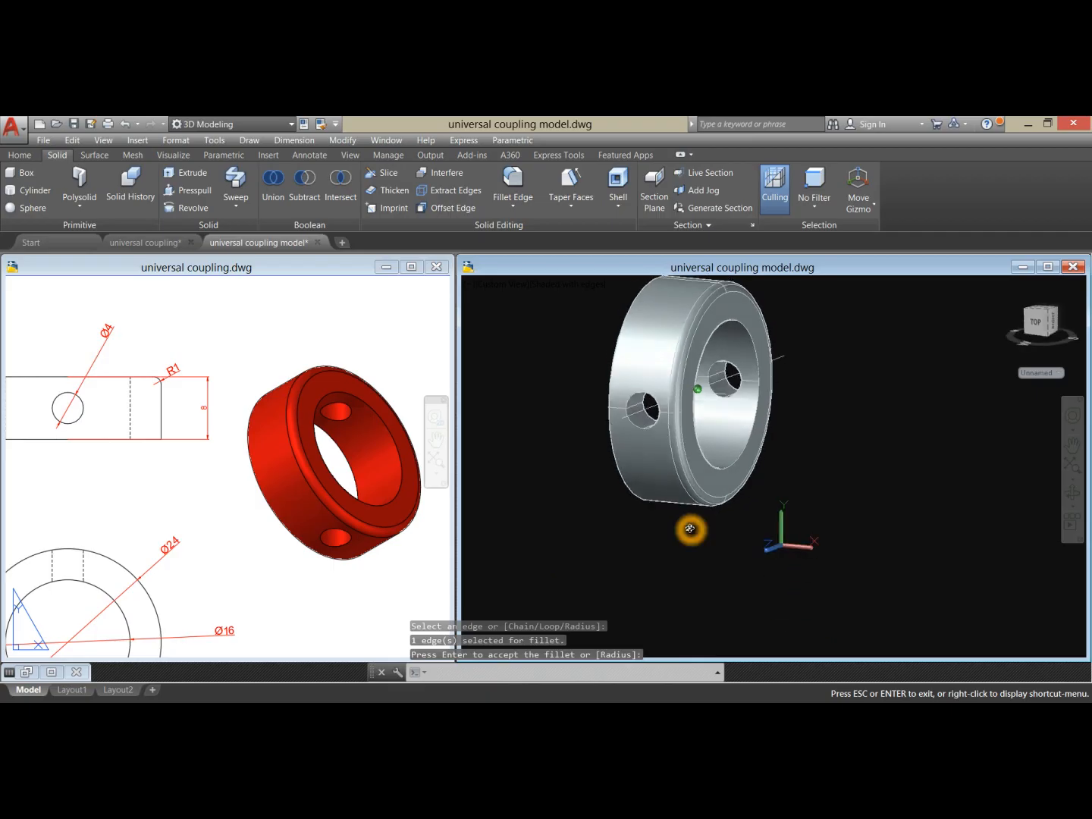
{"action": "scroll", "coordinate": [644, 523], "scroll_direction": "down", "scroll_amount": 4}
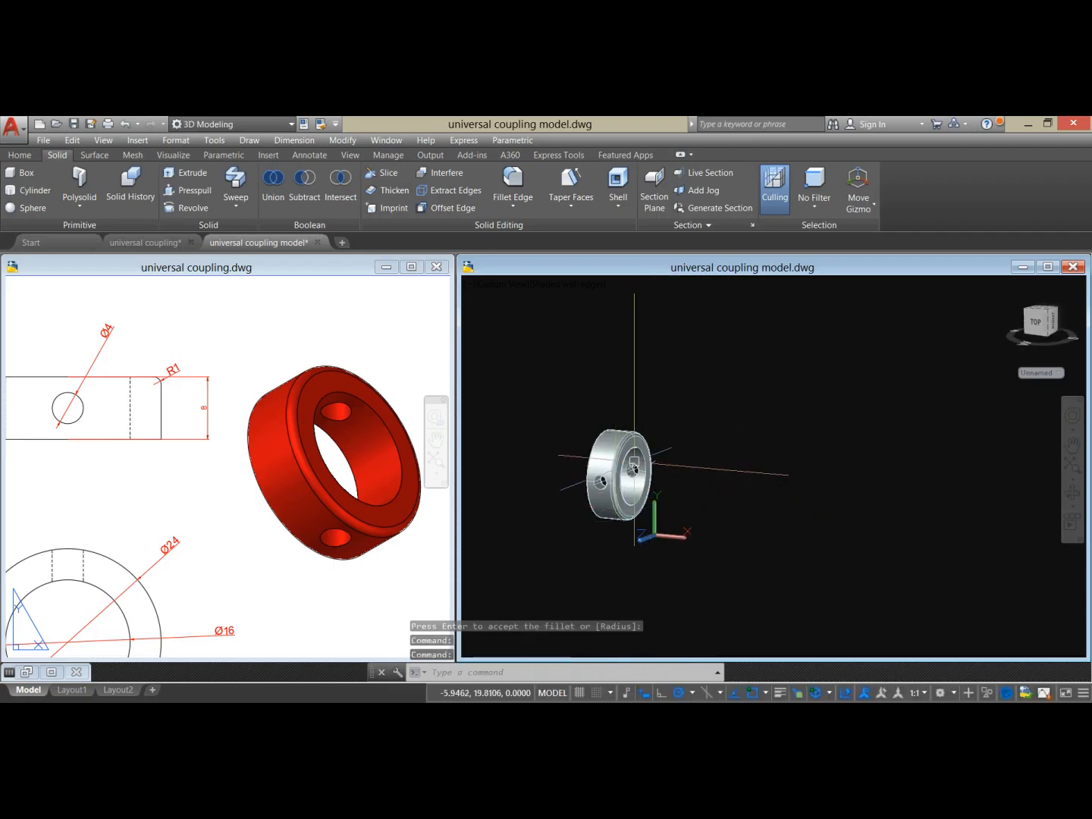
{"action": "scroll", "coordinate": [629, 459], "scroll_direction": "up", "scroll_amount": 2}
{"action": "left_click", "coordinate": [619, 420]}
{"action": "right_click", "coordinate": [660, 383]}
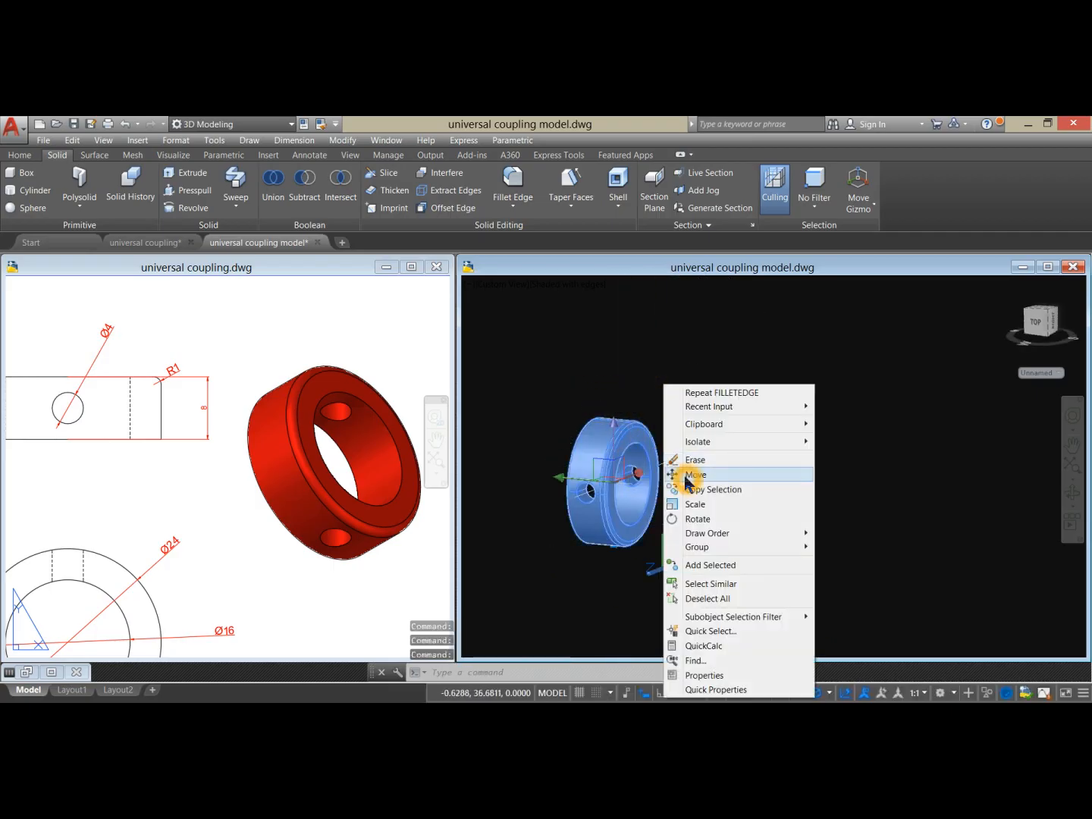
{"action": "left_click", "coordinate": [694, 474]}
{"action": "left_click", "coordinate": [694, 512]}
{"action": "left_click", "coordinate": [966, 585]}
- Erase the two construction lines left behind at the collar's former position
{"action": "left_click", "coordinate": [645, 512]}
{"action": "left_click", "coordinate": [566, 439]}
{"action": "key", "text": "Delete"}
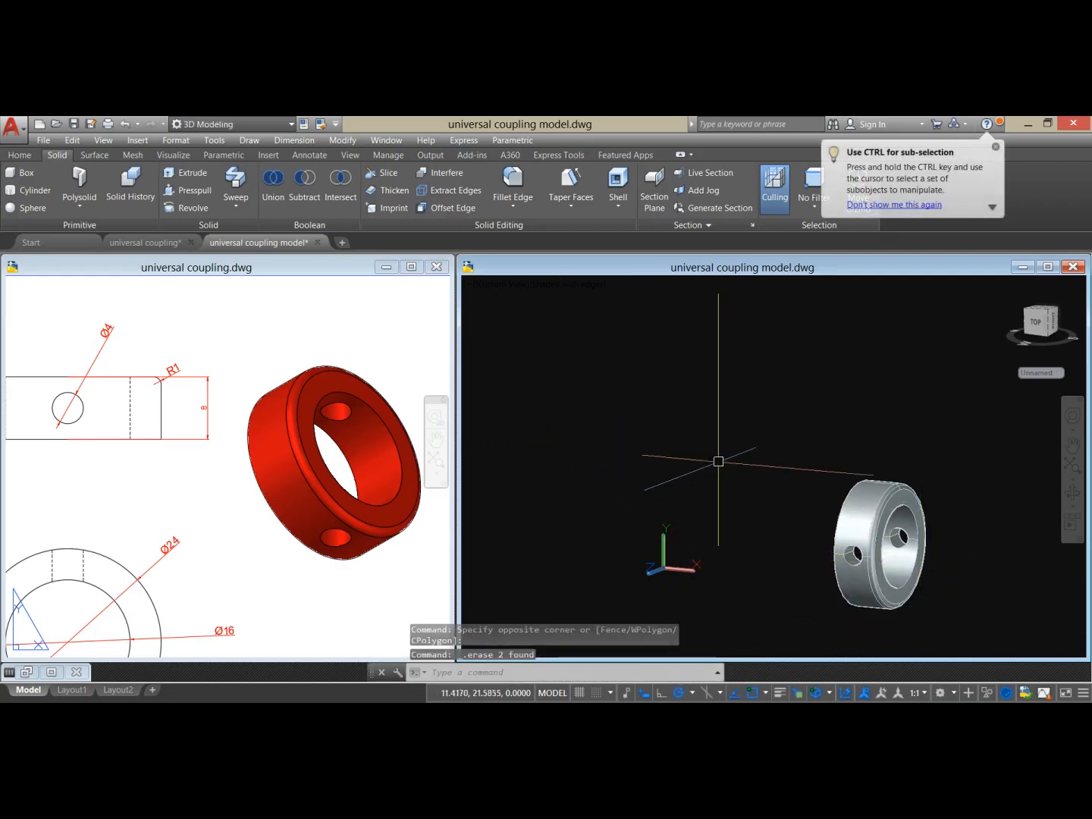
{"action": "left_click", "coordinate": [633, 407]}
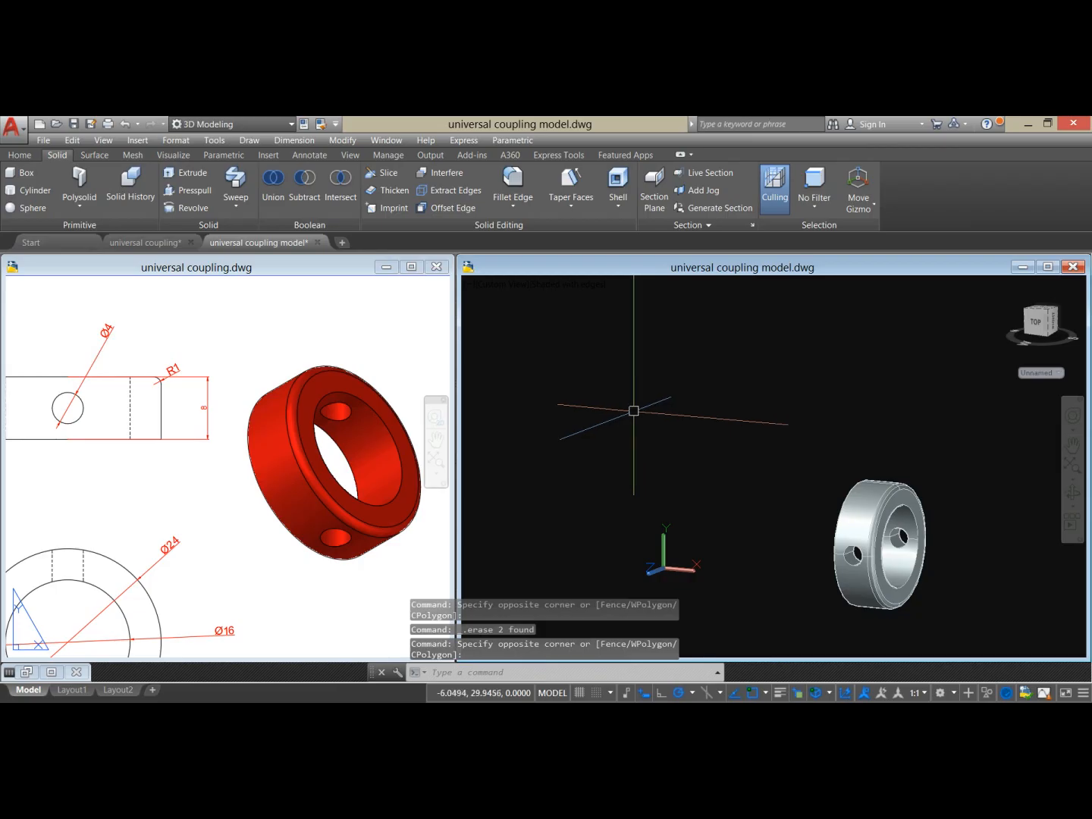
- View the whole collar sheet in the reference drawing and return to the model drawing
{"action": "left_click", "coordinate": [141, 496]}
{"action": "scroll", "coordinate": [154, 547], "scroll_direction": "down", "scroll_amount": 5}
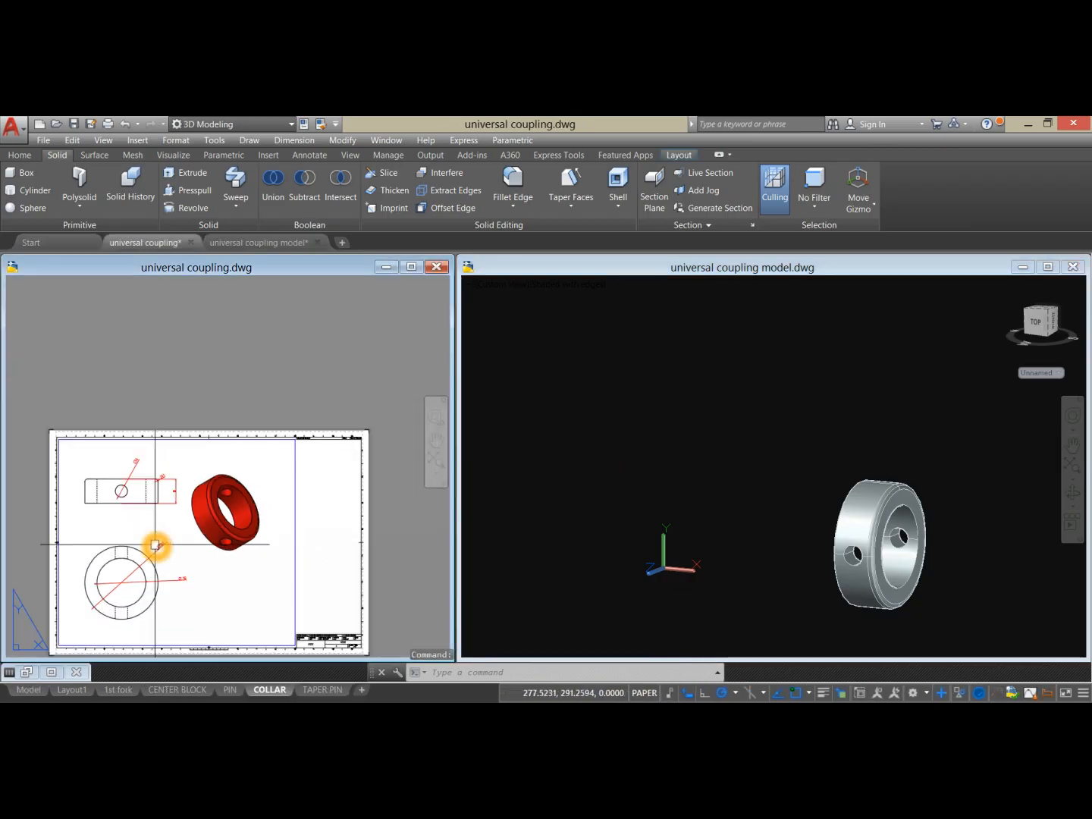
{"action": "middle_click_drag", "start_coordinate": [155, 546], "coordinate": [240, 475]}
{"action": "left_click", "coordinate": [505, 584]}
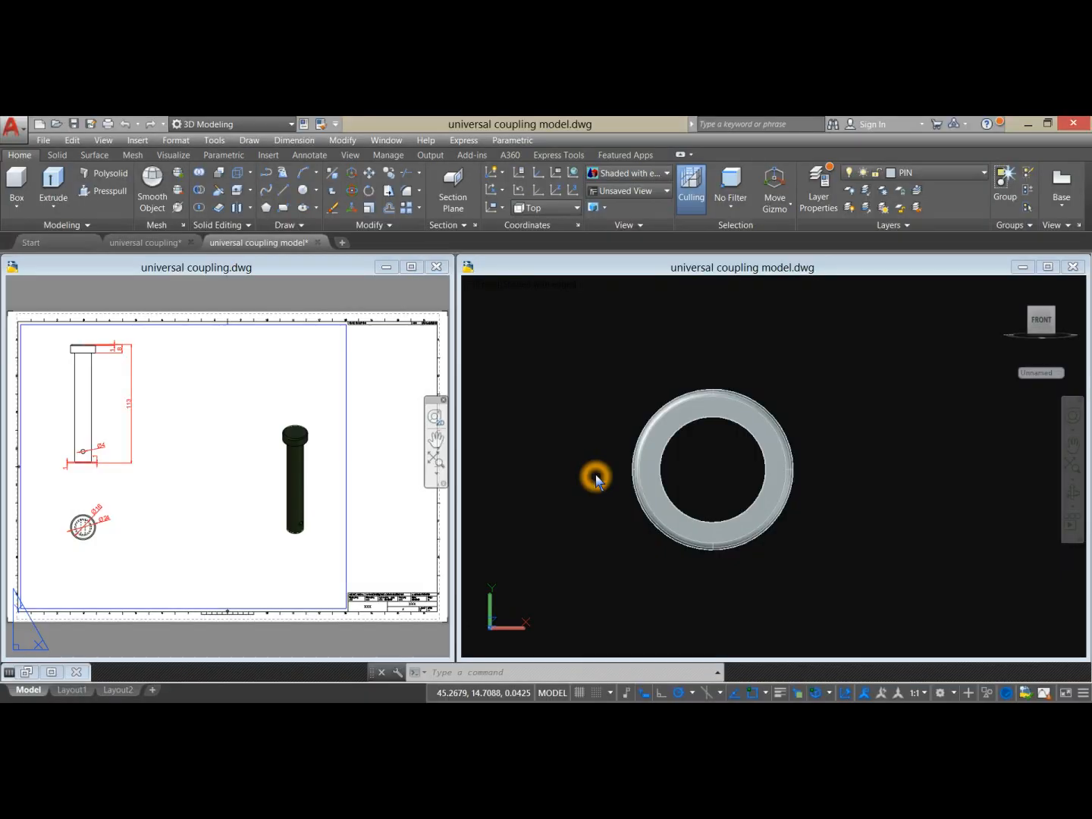
{"action": "left_click", "coordinate": [570, 487]}
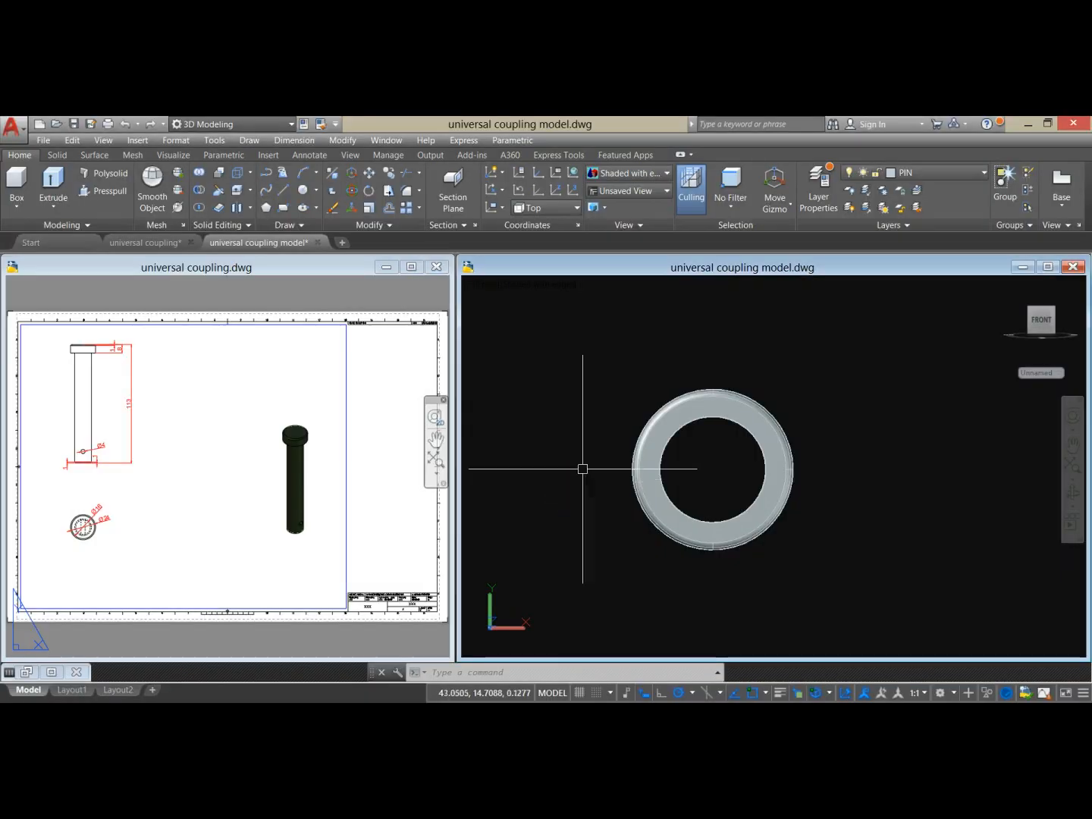
- Turn off the COLLAR layer and set the model drawing to the Top view
{"action": "left_click", "coordinate": [966, 182]}
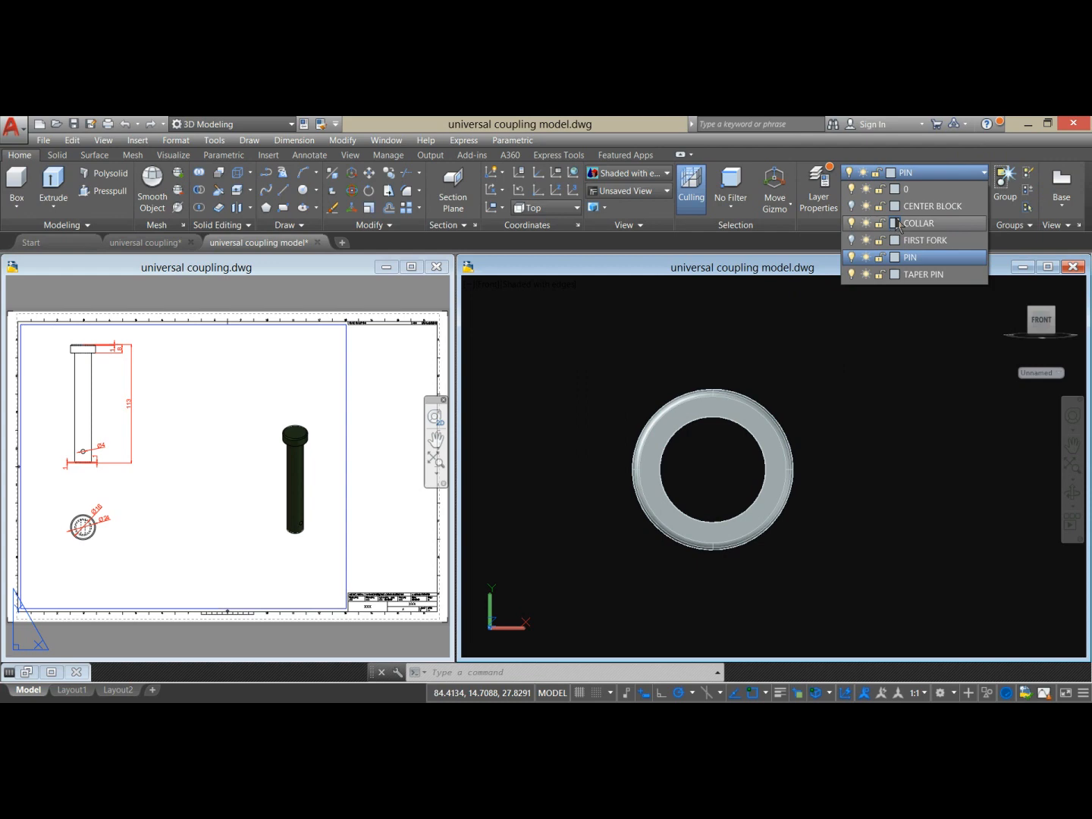
{"action": "left_click", "coordinate": [854, 224]}
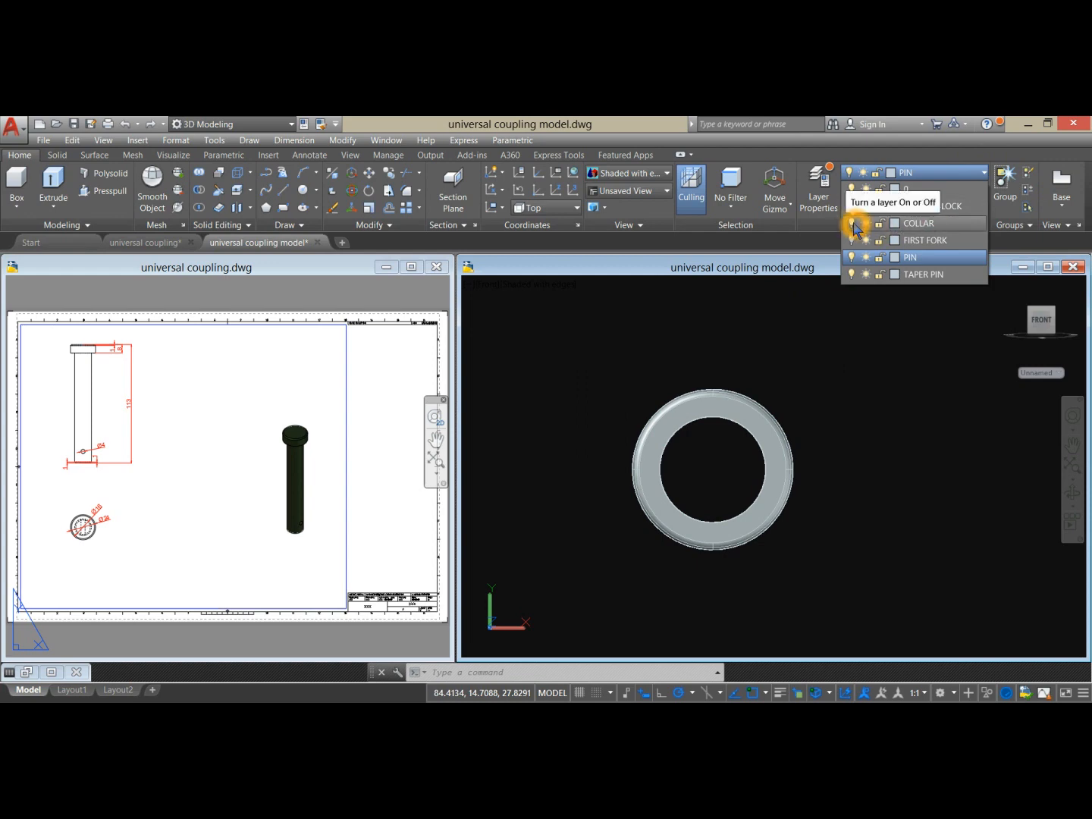
{"action": "left_click", "coordinate": [934, 175]}
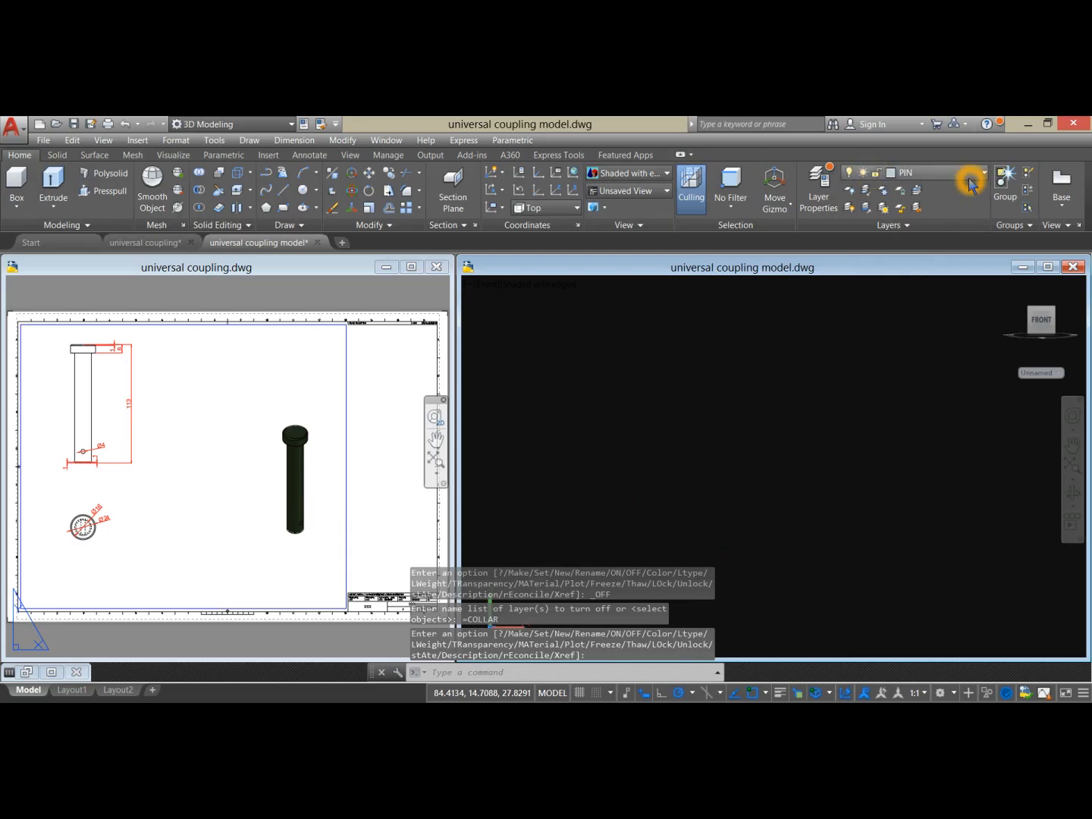
{"action": "left_click", "coordinate": [491, 282]}
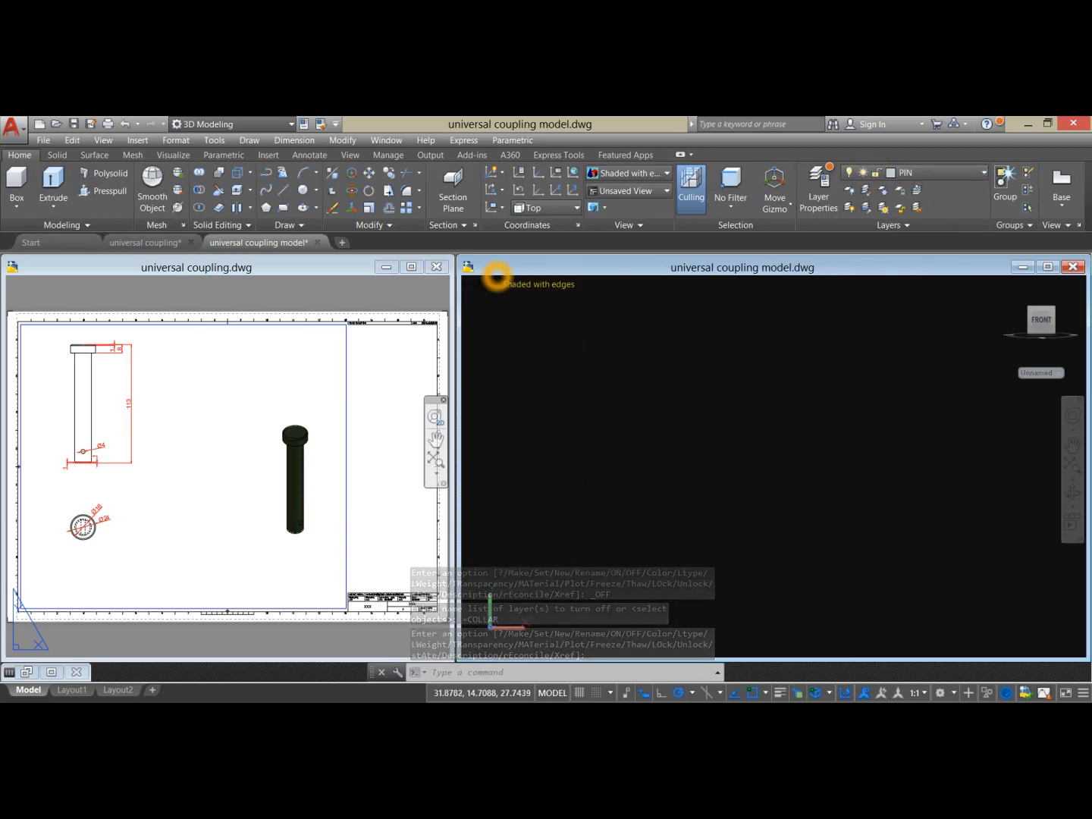
{"action": "left_click", "coordinate": [521, 314]}
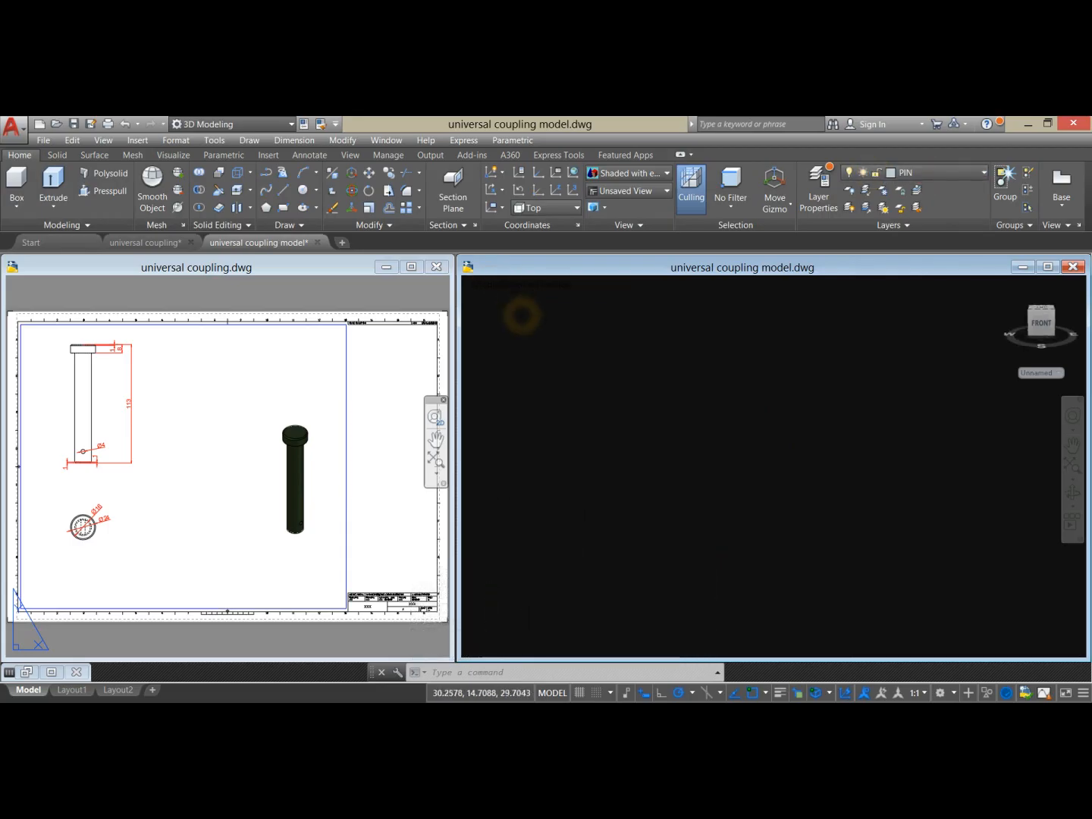
{"action": "left_click", "coordinate": [566, 383]}
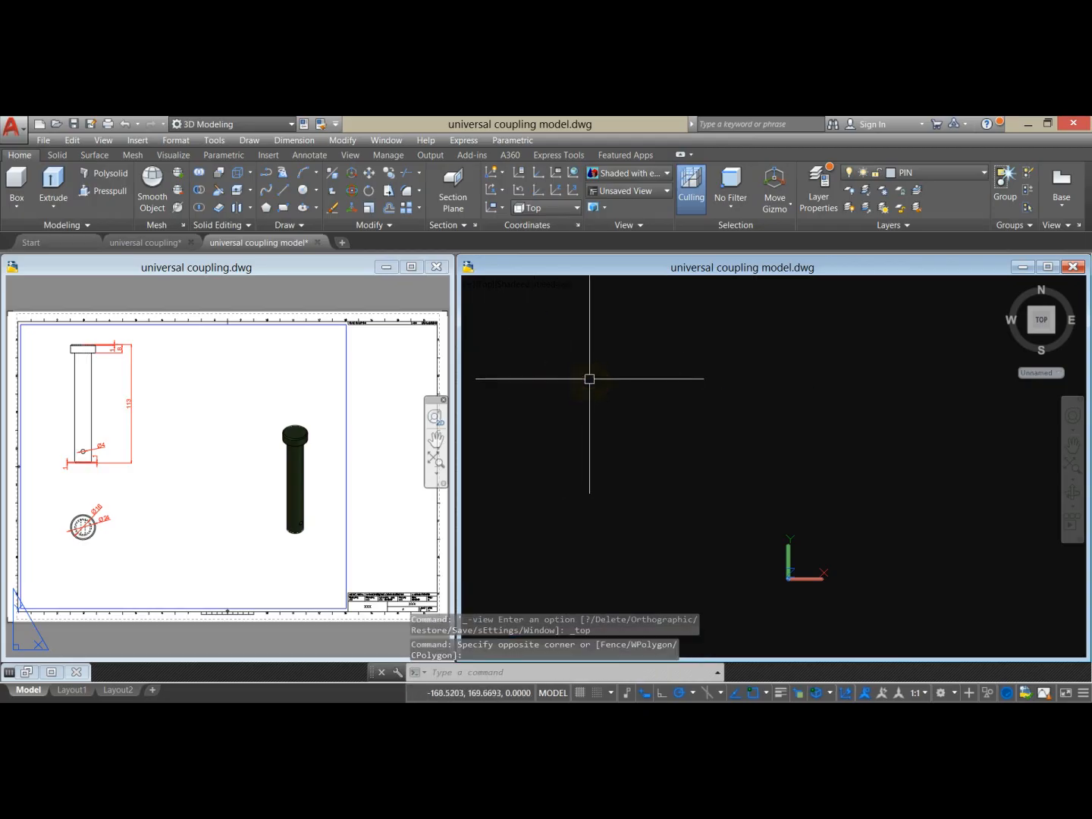
- Check the pin's head and shank diameters in the PIN reference sheet and return to the model drawing
{"action": "left_click", "coordinate": [137, 562]}
{"action": "left_click", "coordinate": [88, 526]}
{"action": "scroll", "coordinate": [98, 528], "scroll_direction": "up", "scroll_amount": 5}
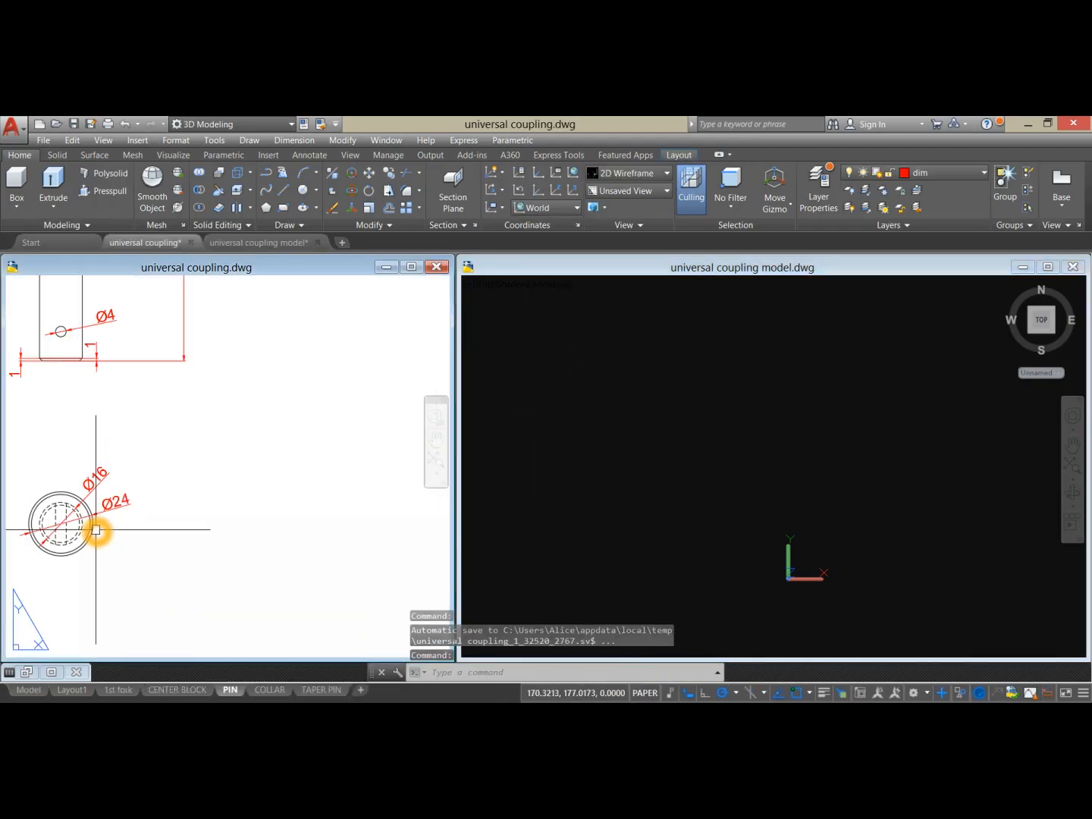
{"action": "scroll", "coordinate": [210, 531], "scroll_direction": "down", "scroll_amount": 2}
{"action": "left_click", "coordinate": [507, 480]}
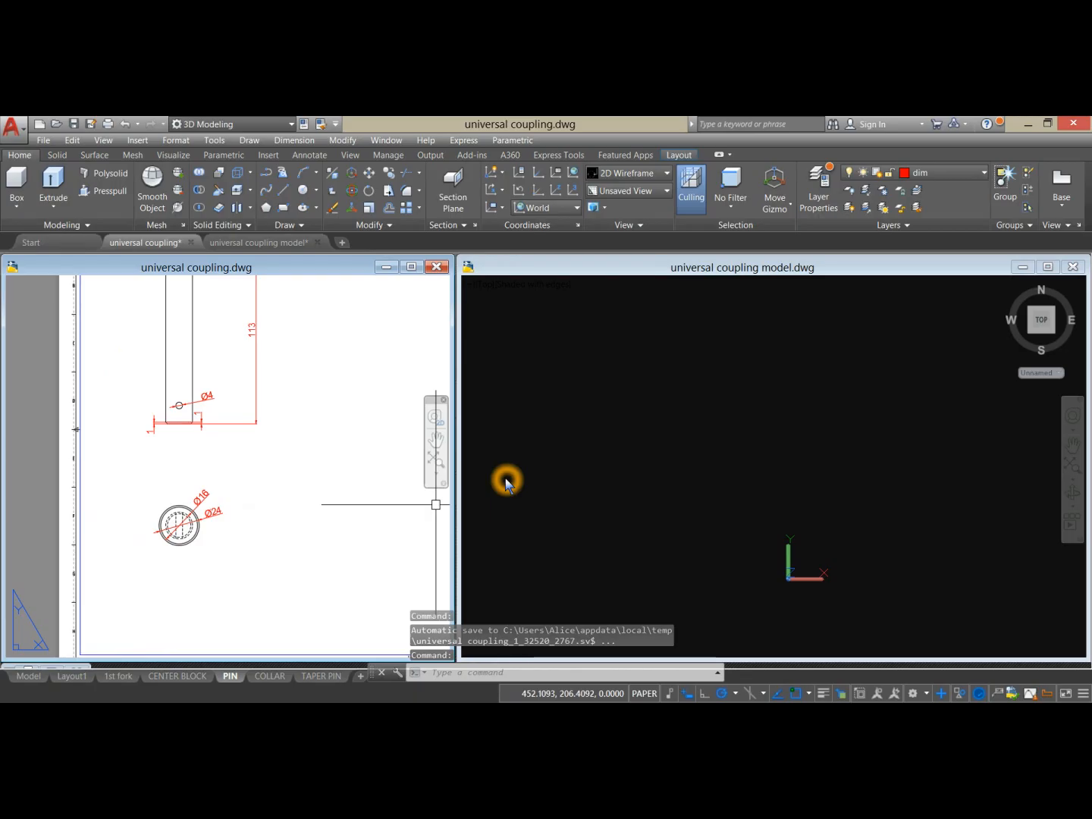
{"action": "left_click", "coordinate": [523, 430]}
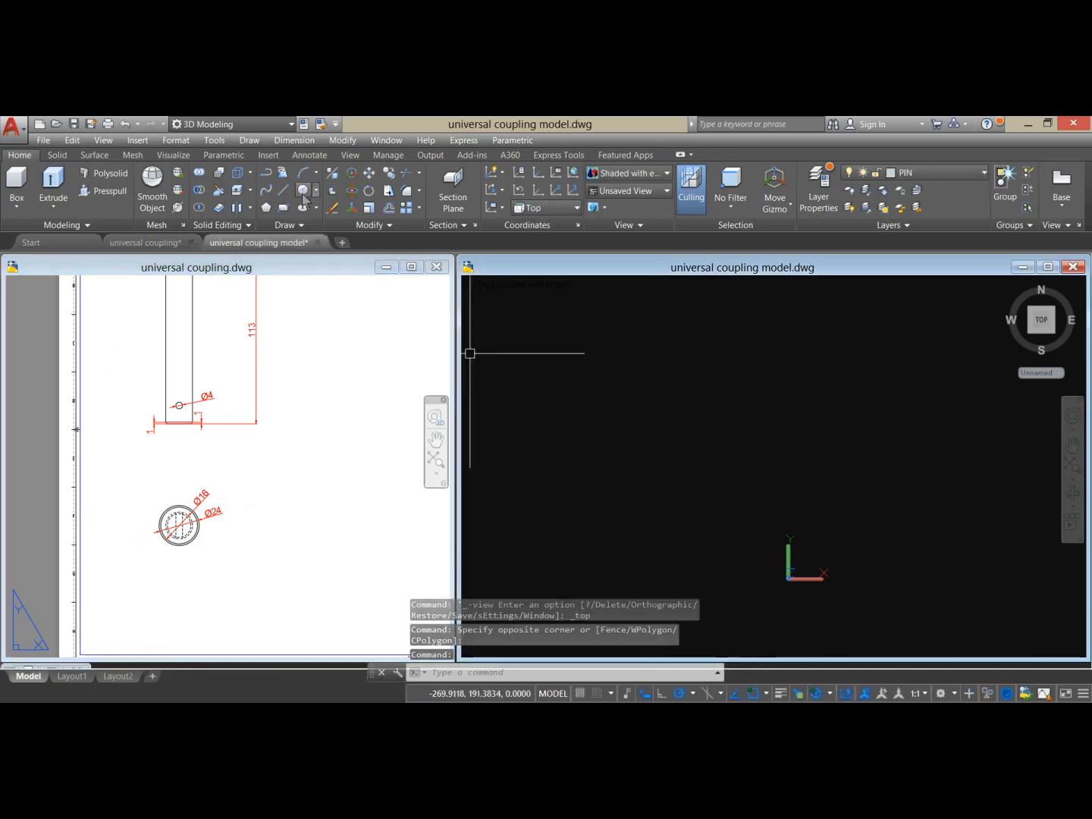
- Draw a circle of diameter 24 in an empty area of the model drawing as the pin head's outline
{"action": "left_click", "coordinate": [303, 193]}
{"action": "left_click", "coordinate": [722, 416]}
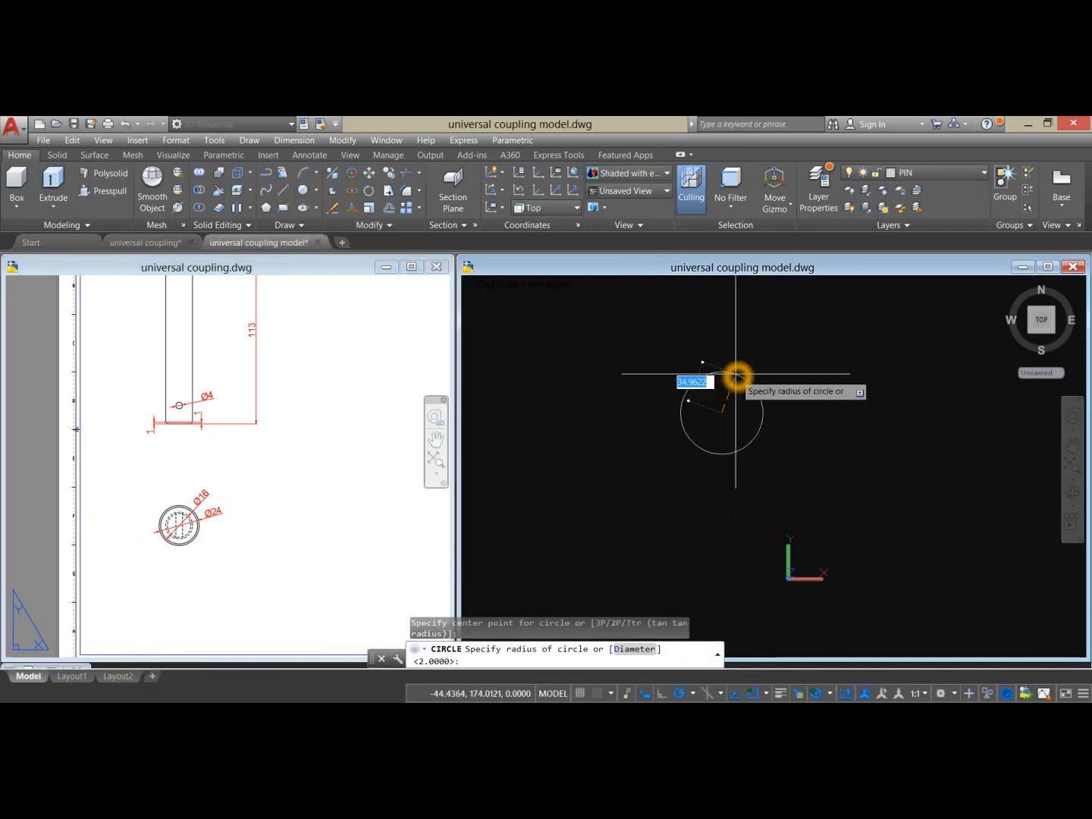
{"action": "key", "text": "Return"}
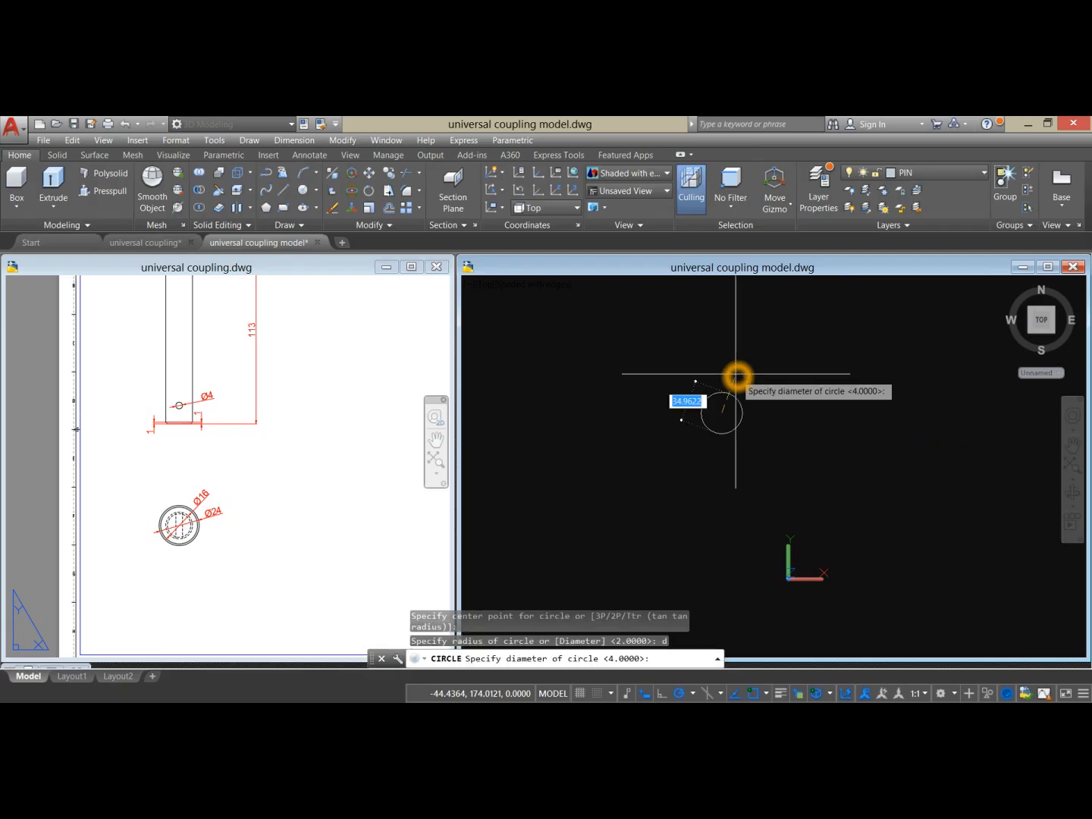
{"action": "type", "text": "24"}
{"action": "key", "text": "Return"}
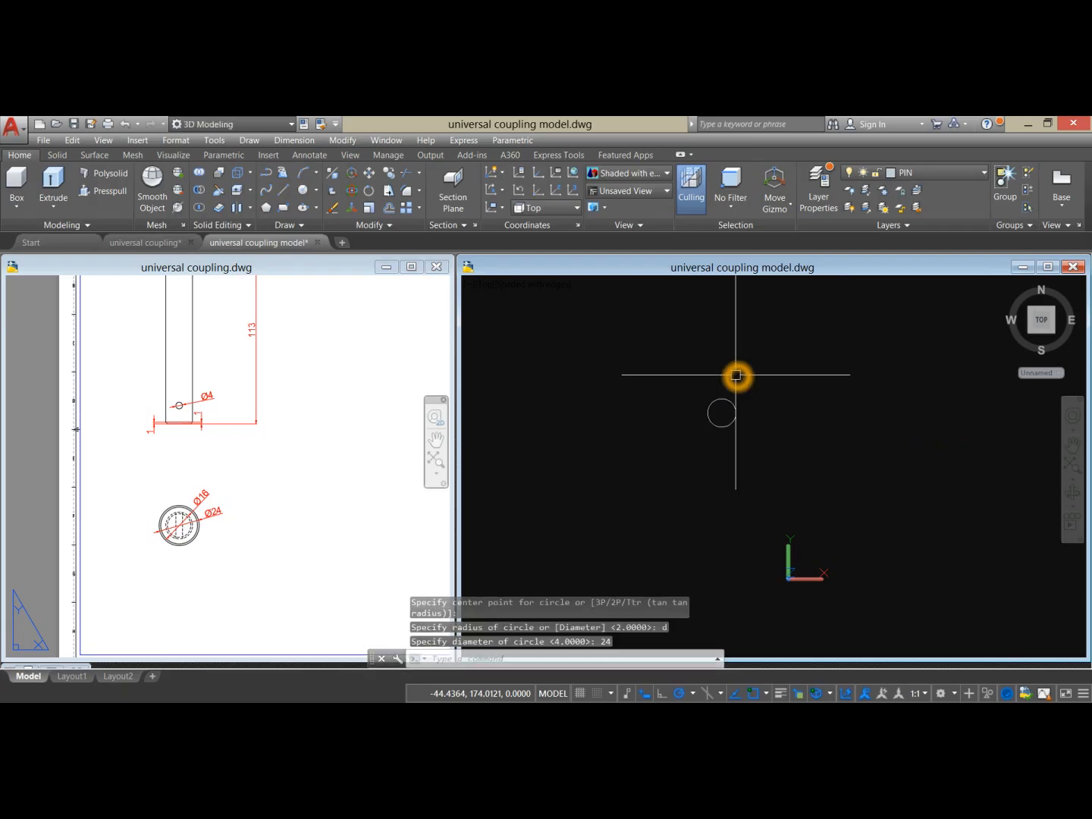
- Draw a concentric circle of diameter 16 inside the head circle as the pin shank's outline
{"action": "scroll", "coordinate": [726, 373], "scroll_direction": "up", "scroll_amount": 3}
{"action": "right_click", "coordinate": [728, 376]}
{"action": "left_click", "coordinate": [749, 385]}
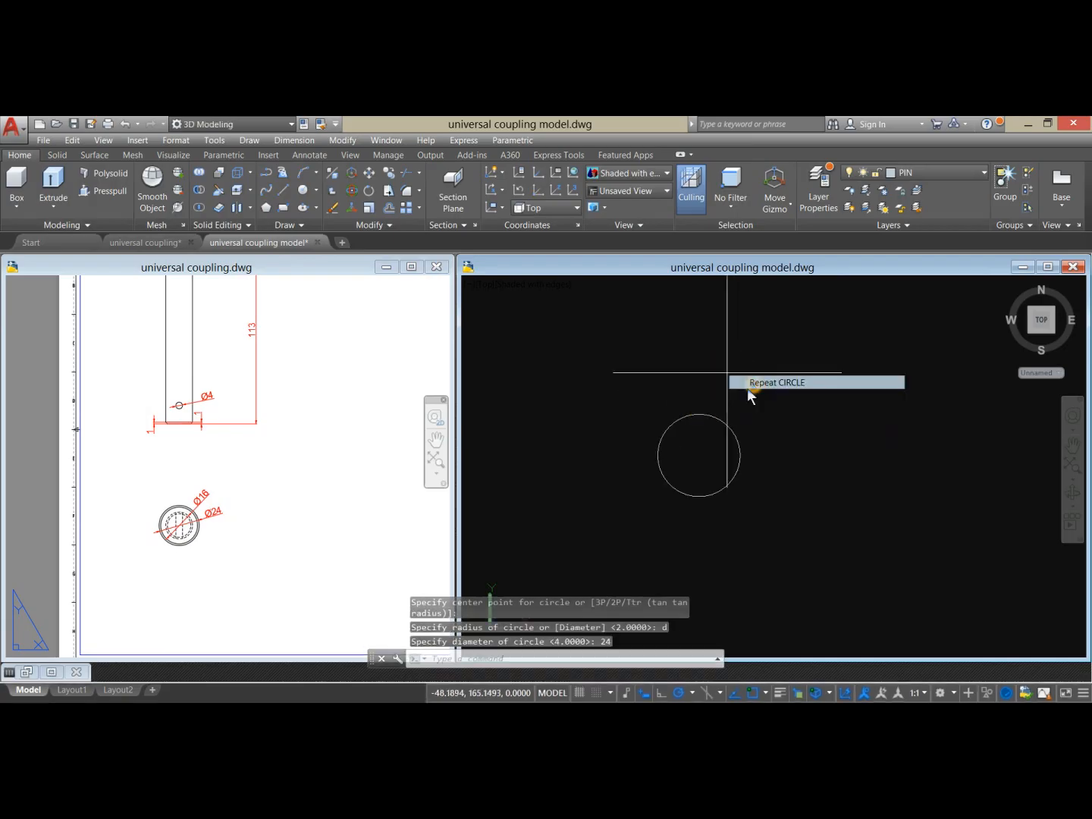
{"action": "left_click", "coordinate": [698, 455]}
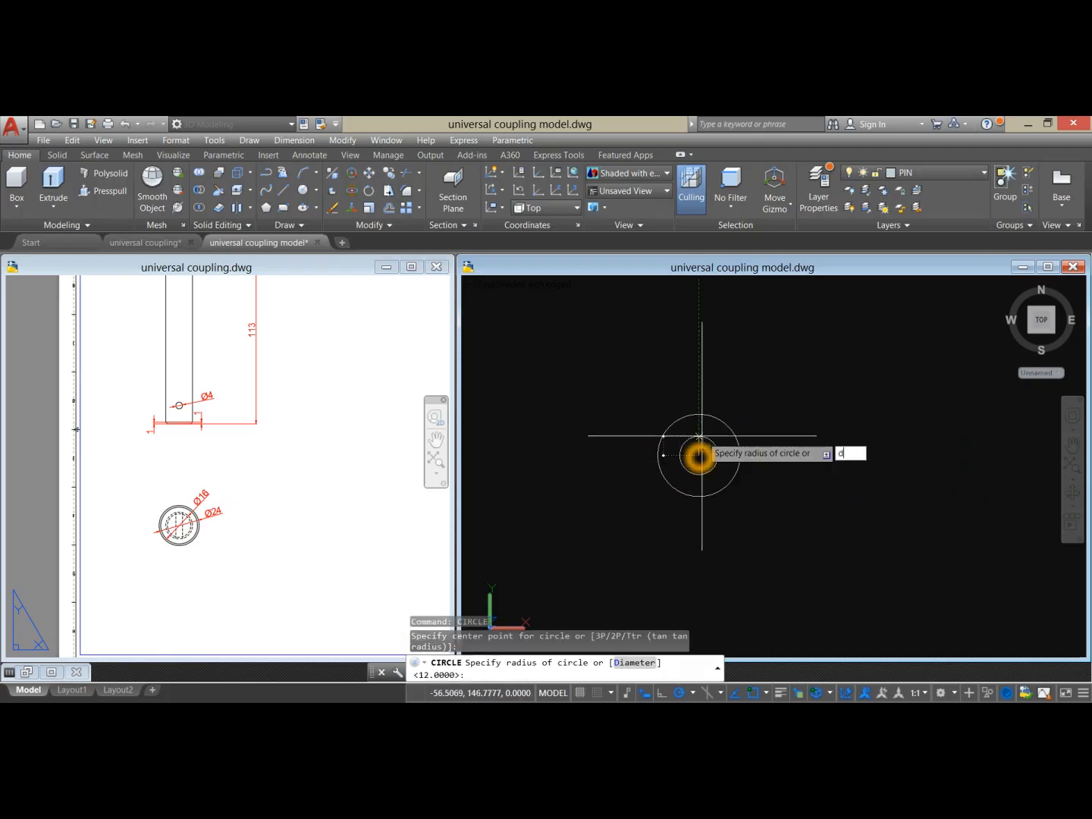
{"action": "key", "text": "Return"}
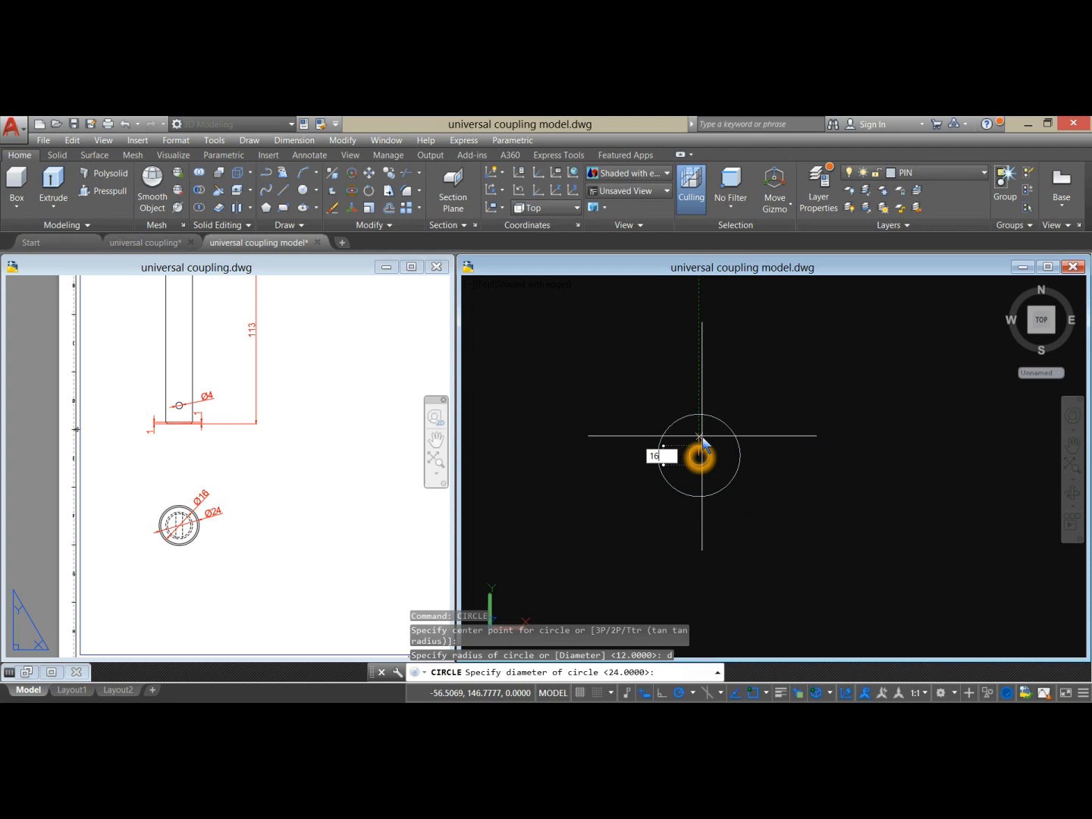
{"action": "type", "text": "16"}
{"action": "key", "text": "Return"}
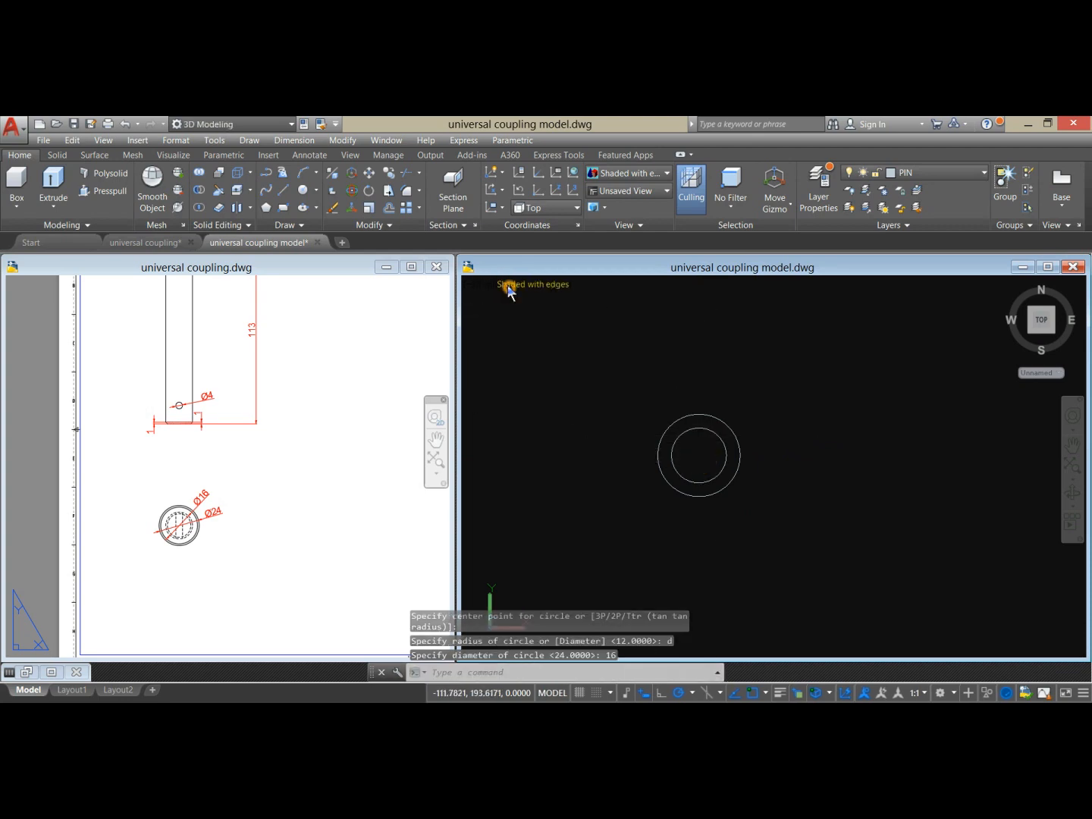
- Set the model drawing to the SW Isometric view
{"action": "left_click", "coordinate": [508, 290]}
{"action": "left_click", "coordinate": [487, 288]}
{"action": "left_click", "coordinate": [484, 287]}
{"action": "left_click", "coordinate": [485, 284]}
{"action": "left_click", "coordinate": [531, 397]}
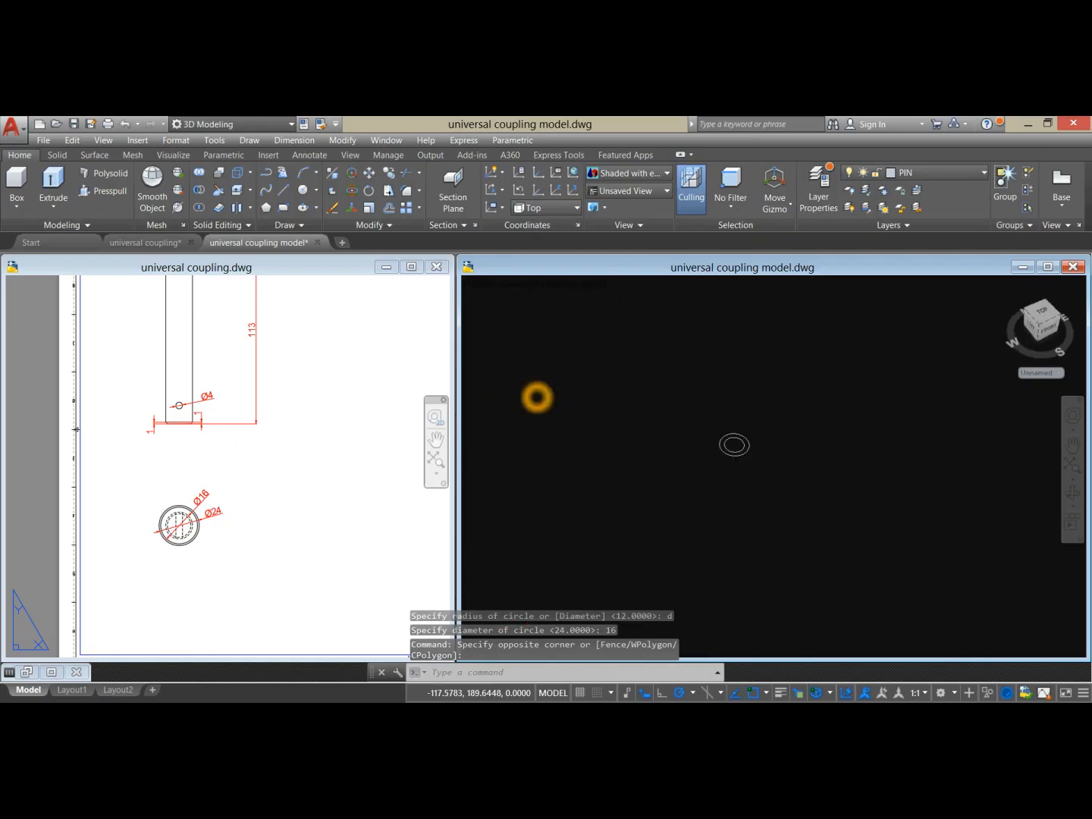
- Check the pin head's height in the PIN reference sheet
{"action": "left_click", "coordinate": [230, 480]}
{"action": "middle_click_drag", "start_coordinate": [242, 408], "coordinate": [264, 586]}
{"action": "scroll", "coordinate": [264, 497], "scroll_direction": "up", "scroll_amount": 3}
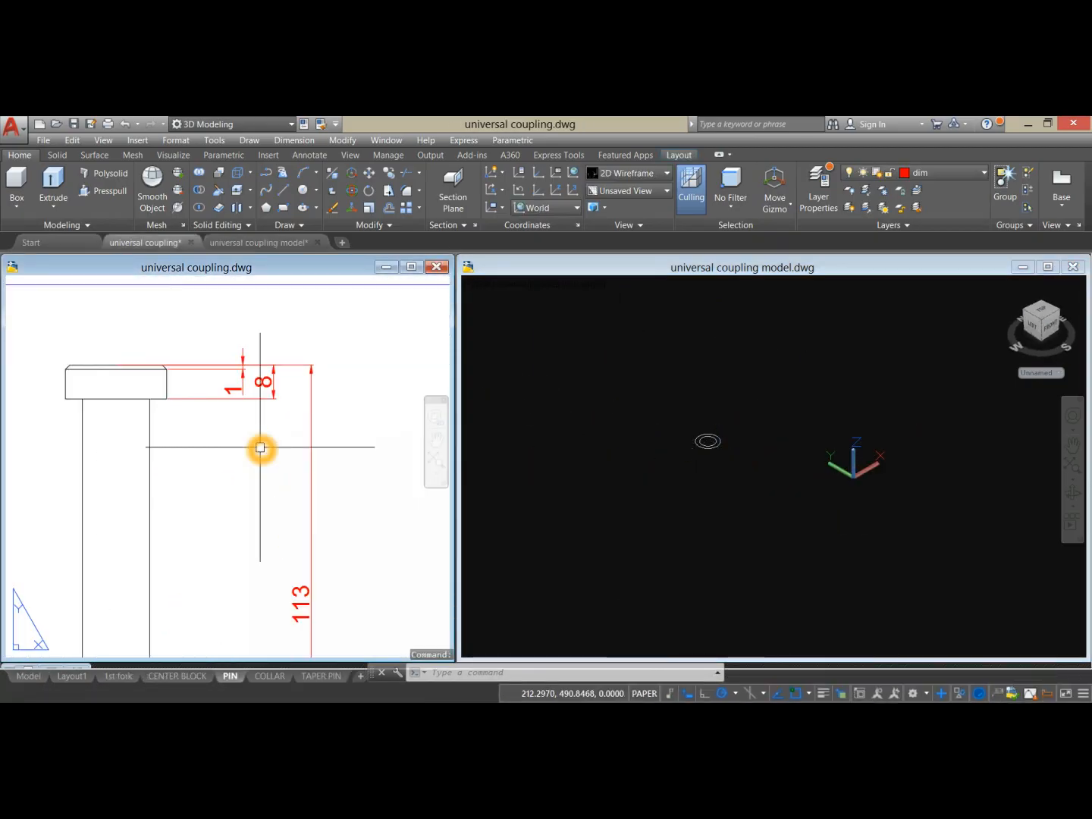
- Extrude the outer circle upward to a height of 8 to form the pin's head
{"action": "left_click", "coordinate": [699, 478]}
{"action": "scroll", "coordinate": [698, 430], "scroll_direction": "up", "scroll_amount": 4}
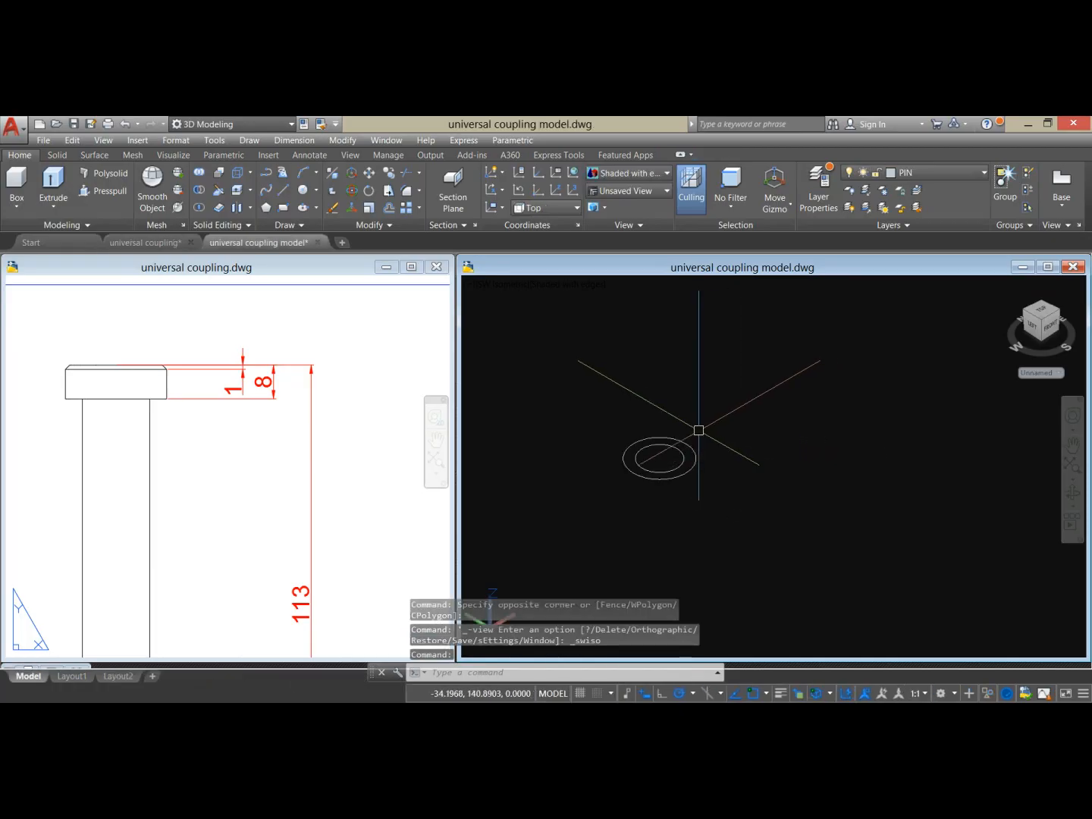
{"action": "left_click", "coordinate": [682, 444]}
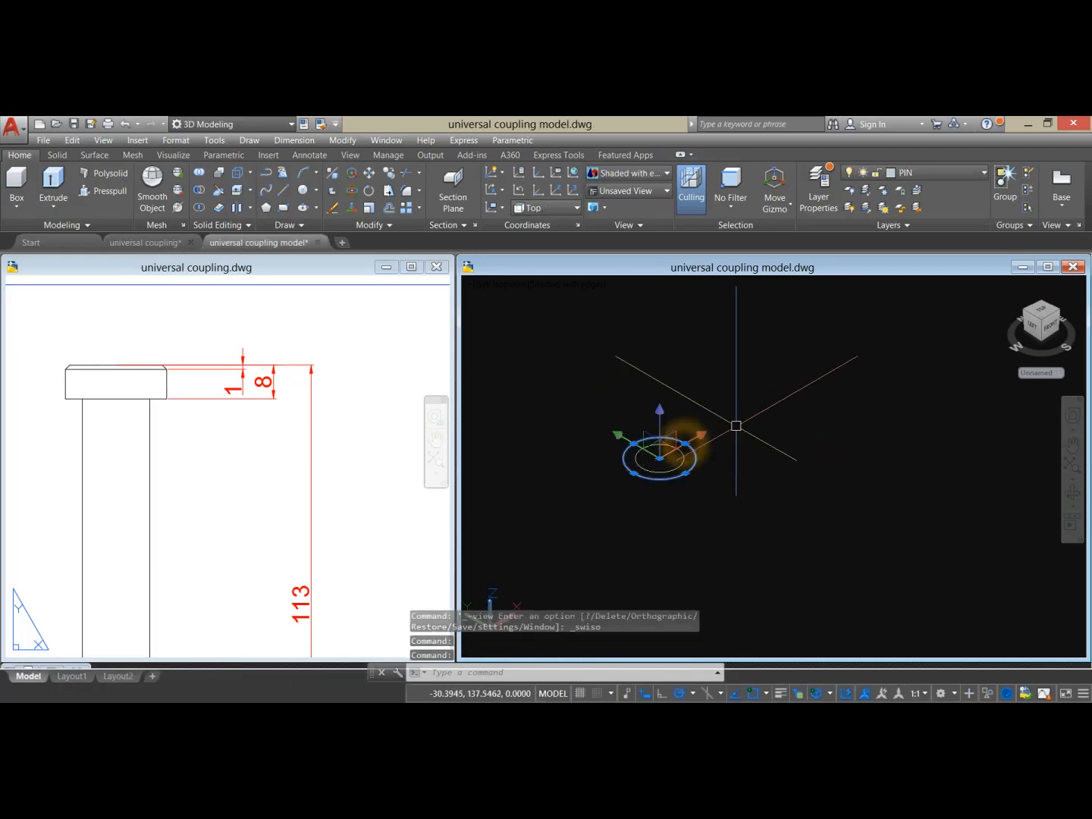
{"action": "left_click", "coordinate": [55, 182]}
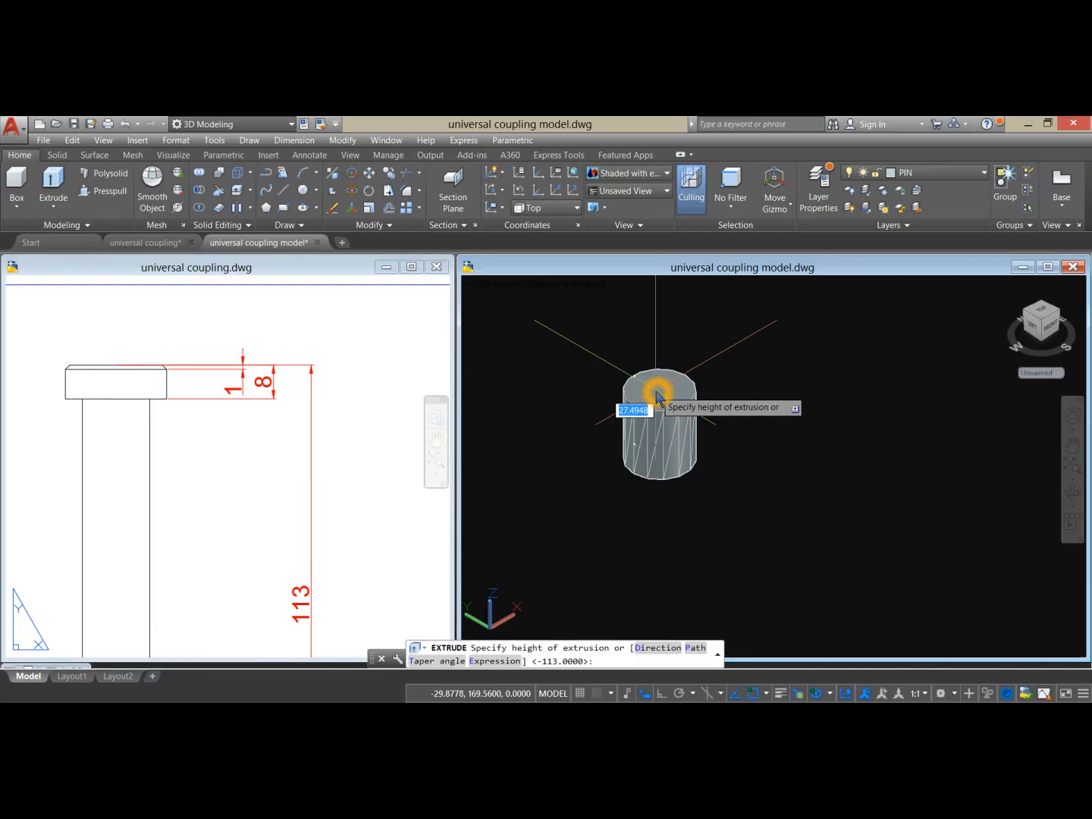
{"action": "type", "text": "8"}
{"action": "key", "text": "Return"}
- View the head's underside, check the pin's length dimension in the reference sheet, and return to the model drawing
{"action": "middle_click_drag", "start_coordinate": [705, 414], "coordinate": [693, 364], "text": "shift"}
{"action": "middle_click_drag", "start_coordinate": [650, 487], "coordinate": [666, 402], "text": "shift"}
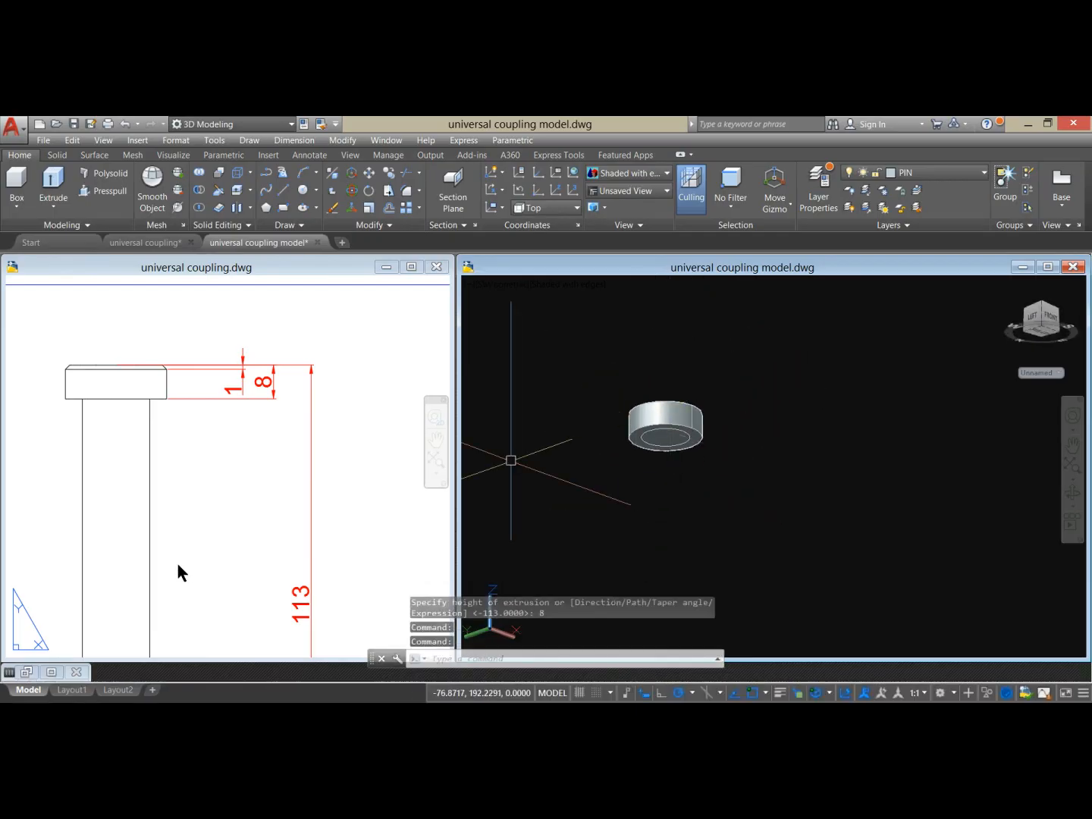
{"action": "left_click", "coordinate": [177, 573]}
{"action": "scroll", "coordinate": [243, 470], "scroll_direction": "down", "scroll_amount": 3}
{"action": "scroll", "coordinate": [244, 470], "scroll_direction": "up", "scroll_amount": 6}
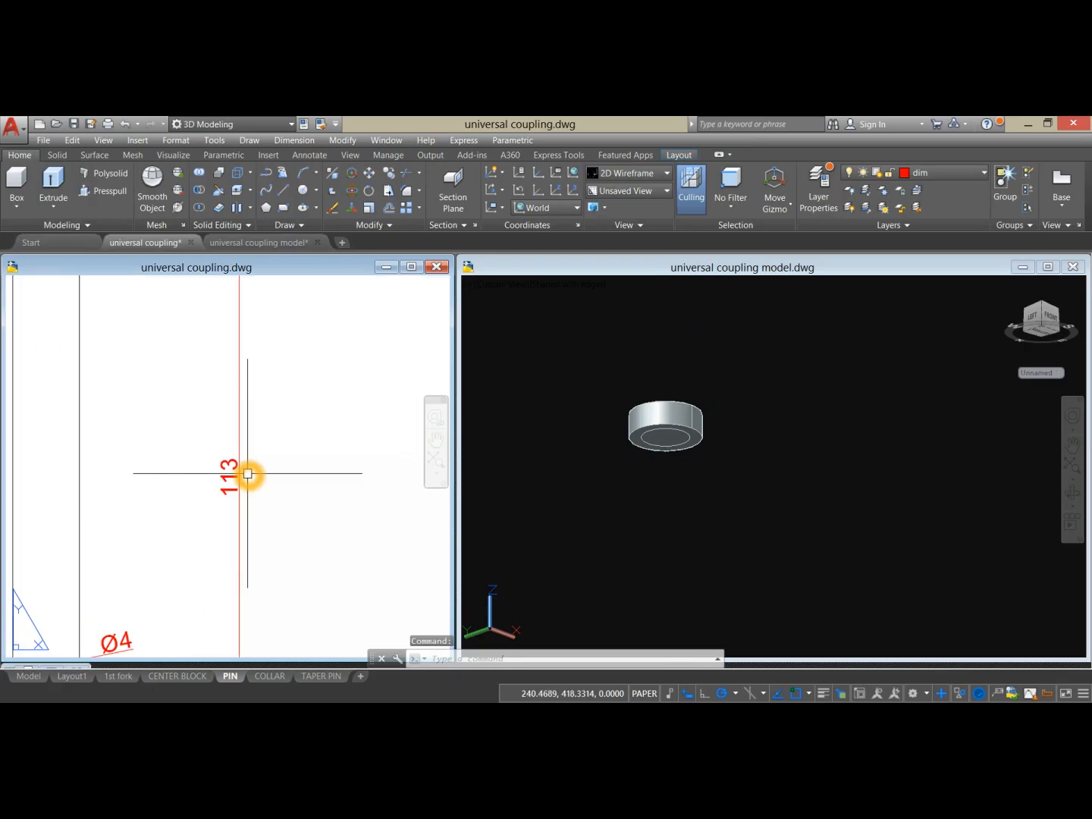
{"action": "left_click", "coordinate": [604, 539]}
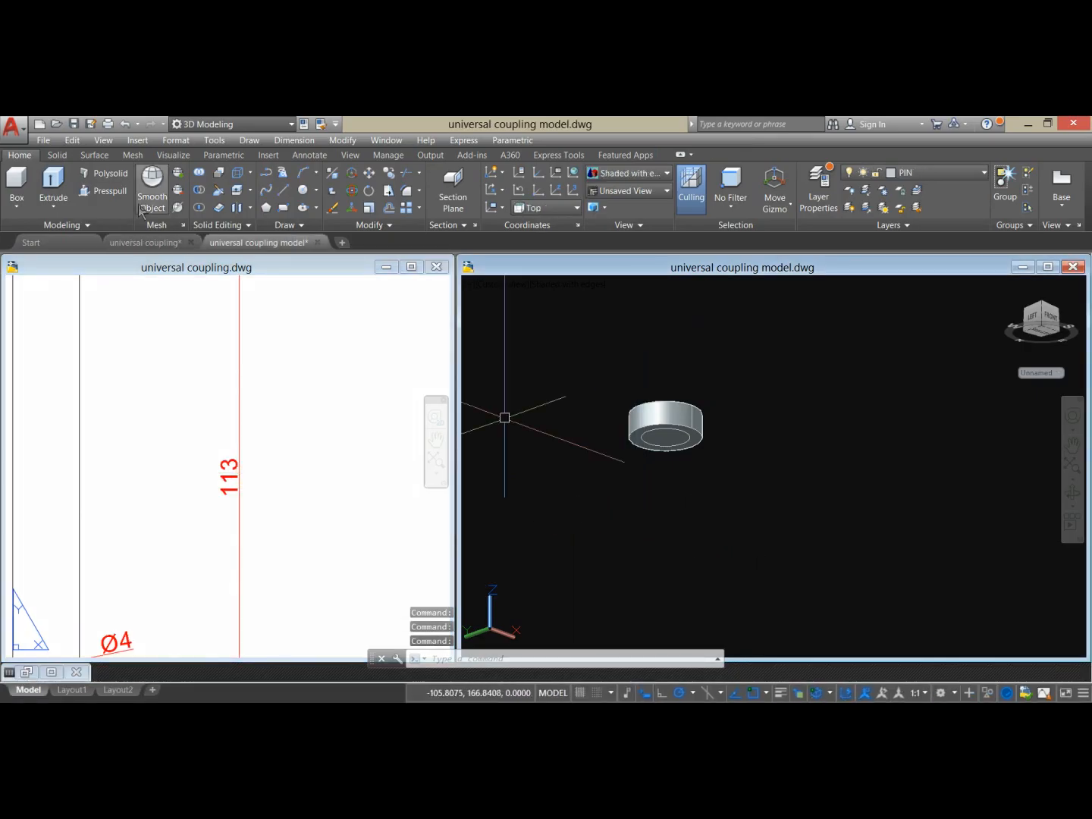
- Extrude the inner circle on the head's underside downward by 113 to form the pin's shank
{"action": "left_click", "coordinate": [71, 195]}
{"action": "scroll", "coordinate": [690, 440], "scroll_direction": "up", "scroll_amount": 5}
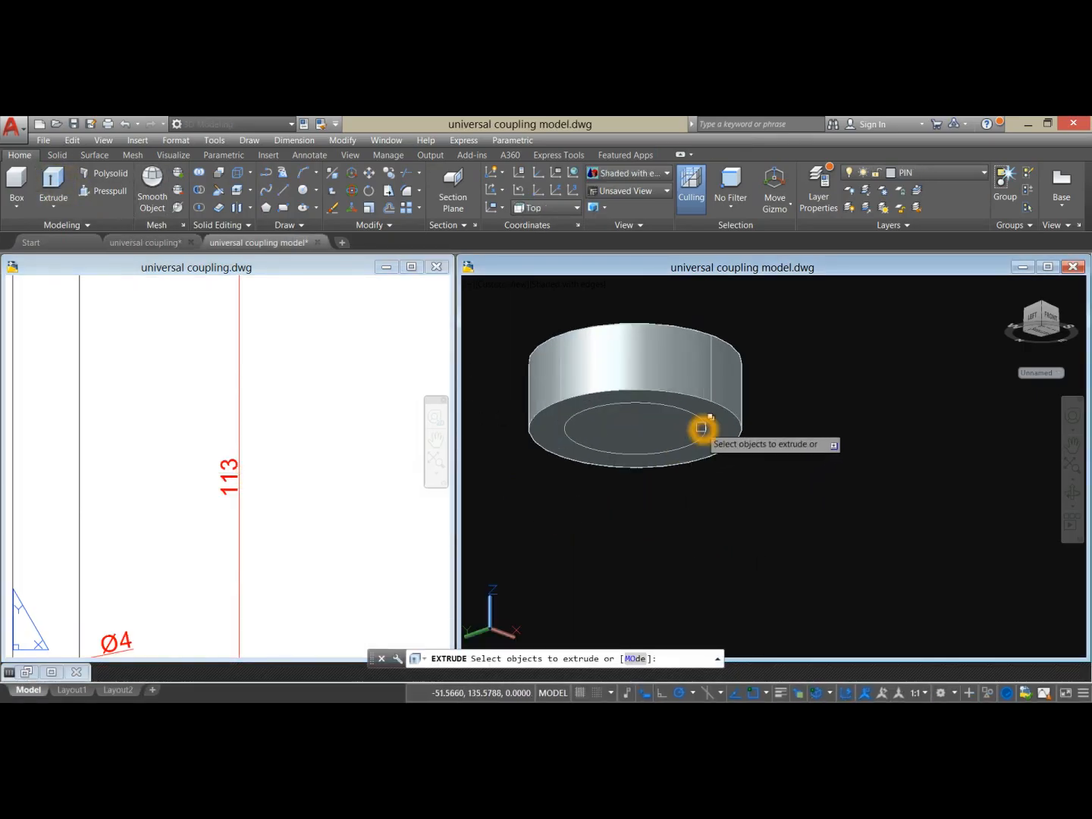
{"action": "left_click", "coordinate": [702, 426]}
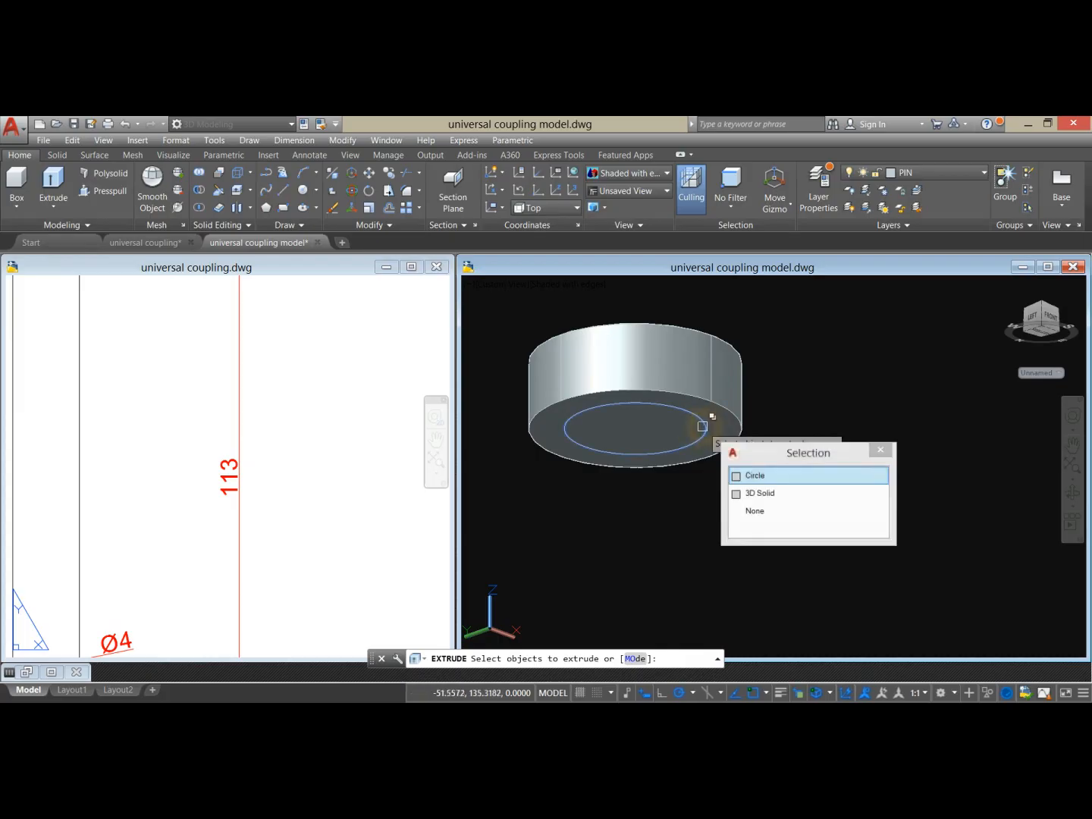
{"action": "right_click", "coordinate": [790, 374]}
{"action": "left_click", "coordinate": [815, 381]}
{"action": "scroll", "coordinate": [683, 455], "scroll_direction": "down", "scroll_amount": 5}
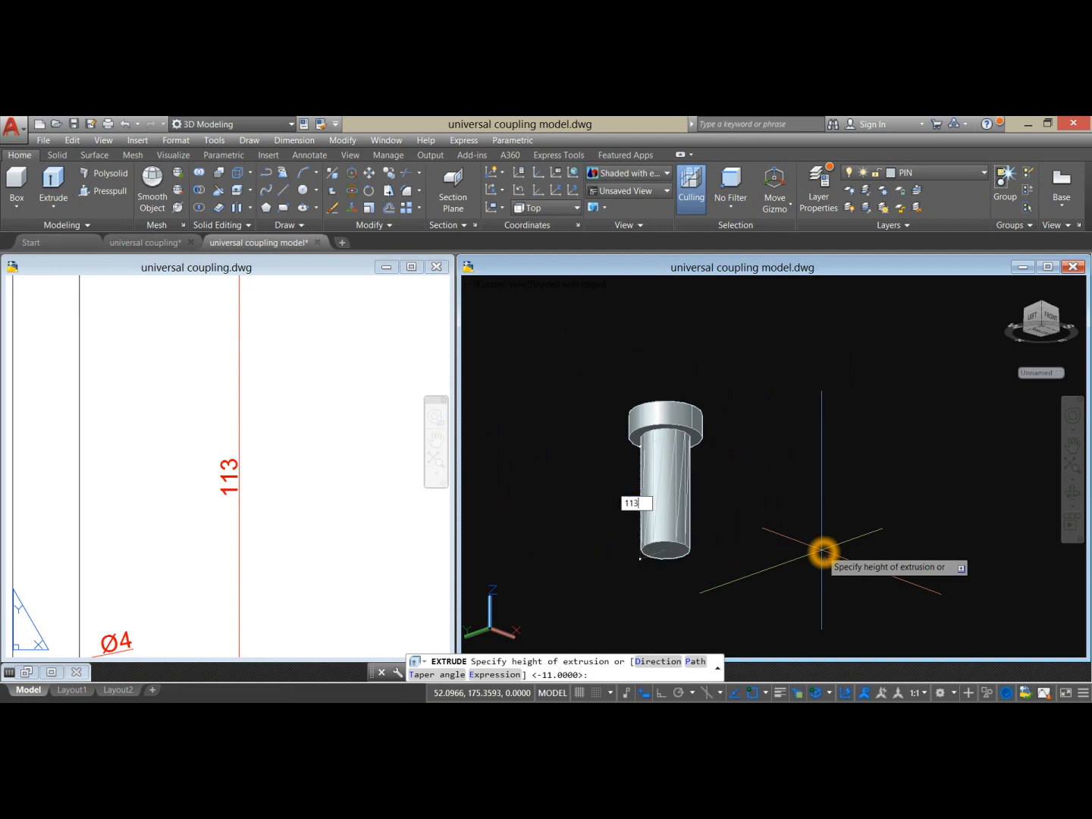
{"action": "type", "text": "113"}
{"action": "key", "text": "Return"}
{"action": "scroll", "coordinate": [698, 352], "scroll_direction": "up", "scroll_amount": 3}
{"action": "scroll", "coordinate": [738, 372], "scroll_direction": "down", "scroll_amount": 3}
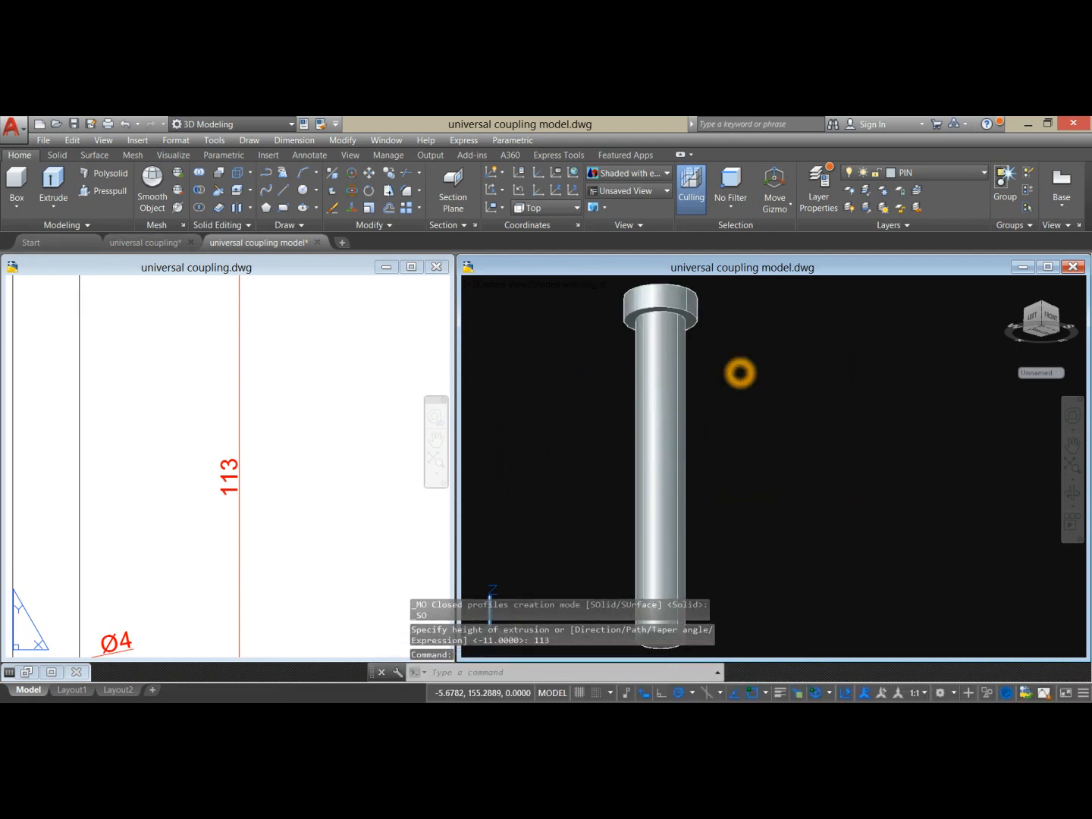
{"action": "scroll", "coordinate": [738, 372], "scroll_direction": "down", "scroll_amount": 2}
- Check the chamfer size on the pin's head in the reference sheet and return to the head in the model drawing
{"action": "left_click", "coordinate": [311, 479]}
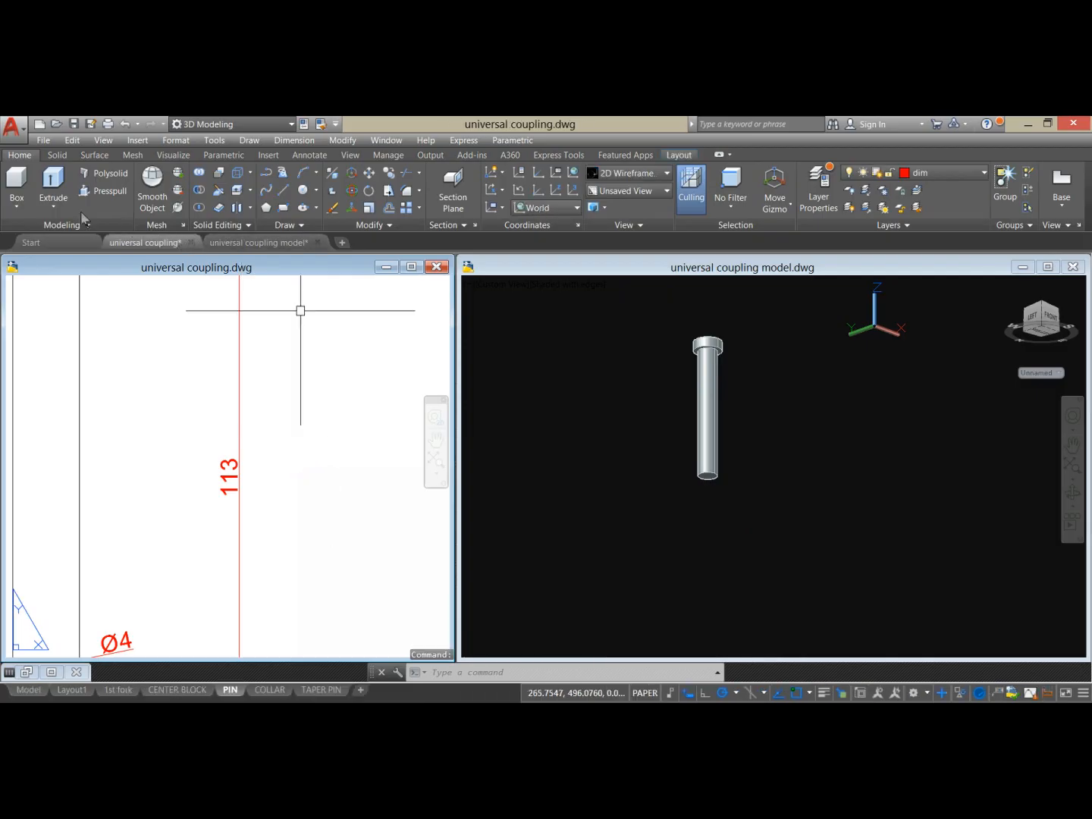
{"action": "left_click", "coordinate": [58, 155]}
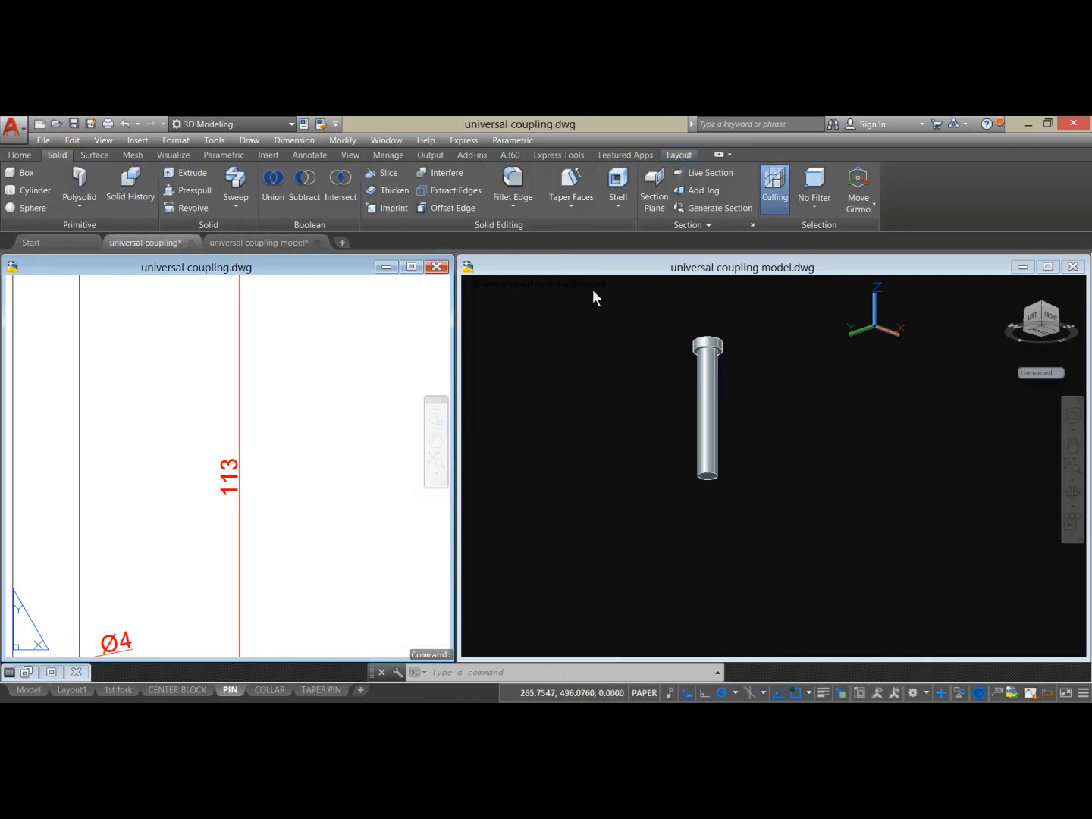
{"action": "left_click", "coordinate": [511, 213]}
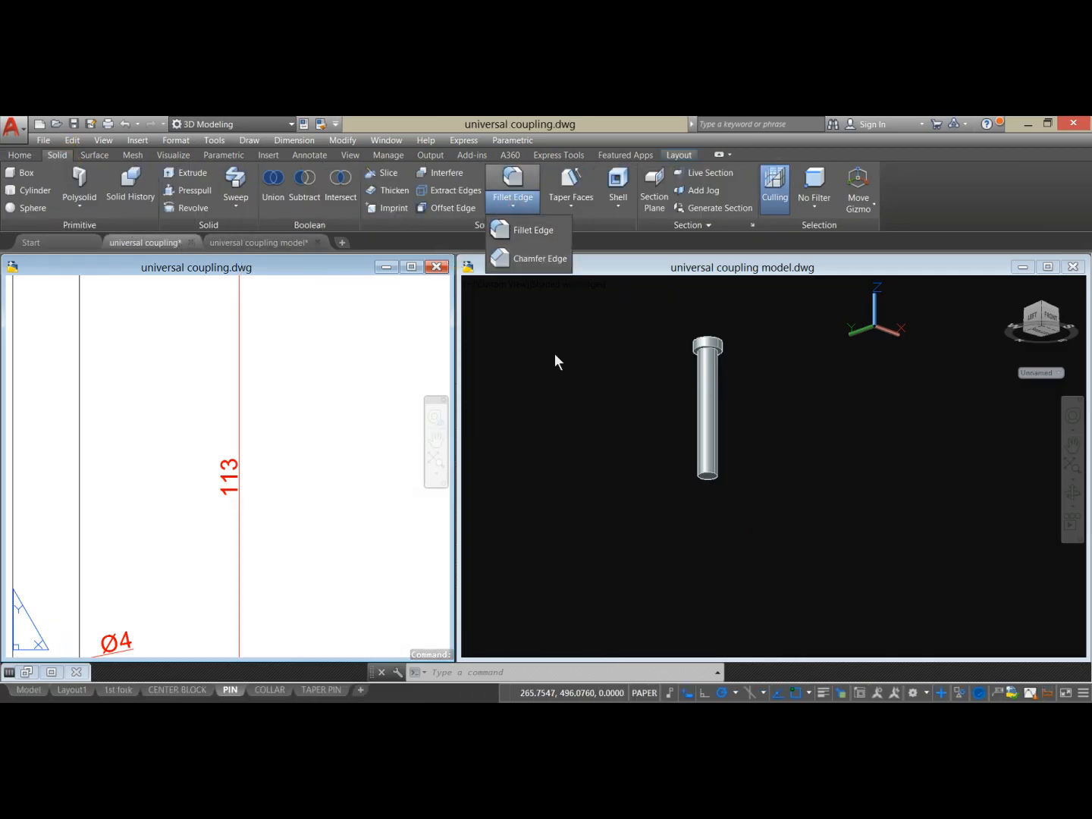
{"action": "left_click", "coordinate": [557, 502]}
{"action": "left_click", "coordinate": [205, 507]}
{"action": "scroll", "coordinate": [239, 491], "scroll_direction": "down", "scroll_amount": 3}
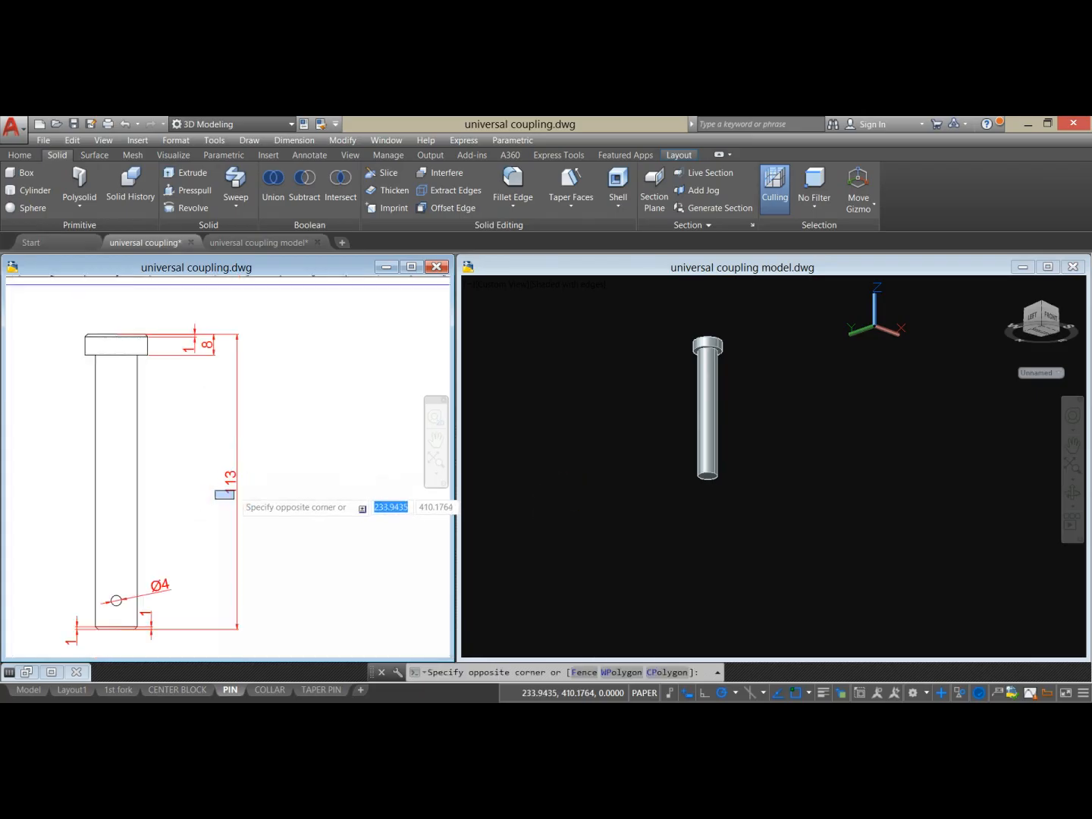
{"action": "scroll", "coordinate": [227, 429], "scroll_direction": "up", "scroll_amount": 3}
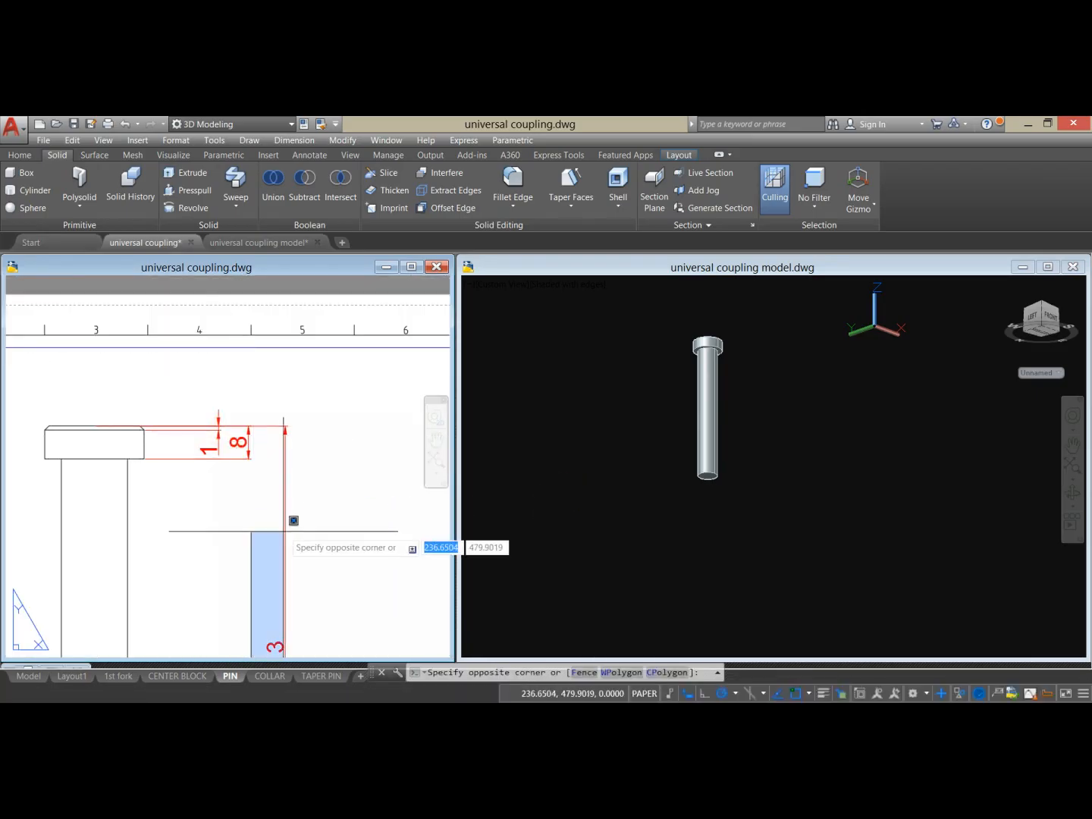
{"action": "left_click", "coordinate": [286, 531]}
{"action": "scroll", "coordinate": [223, 443], "scroll_direction": "up", "scroll_amount": 1}
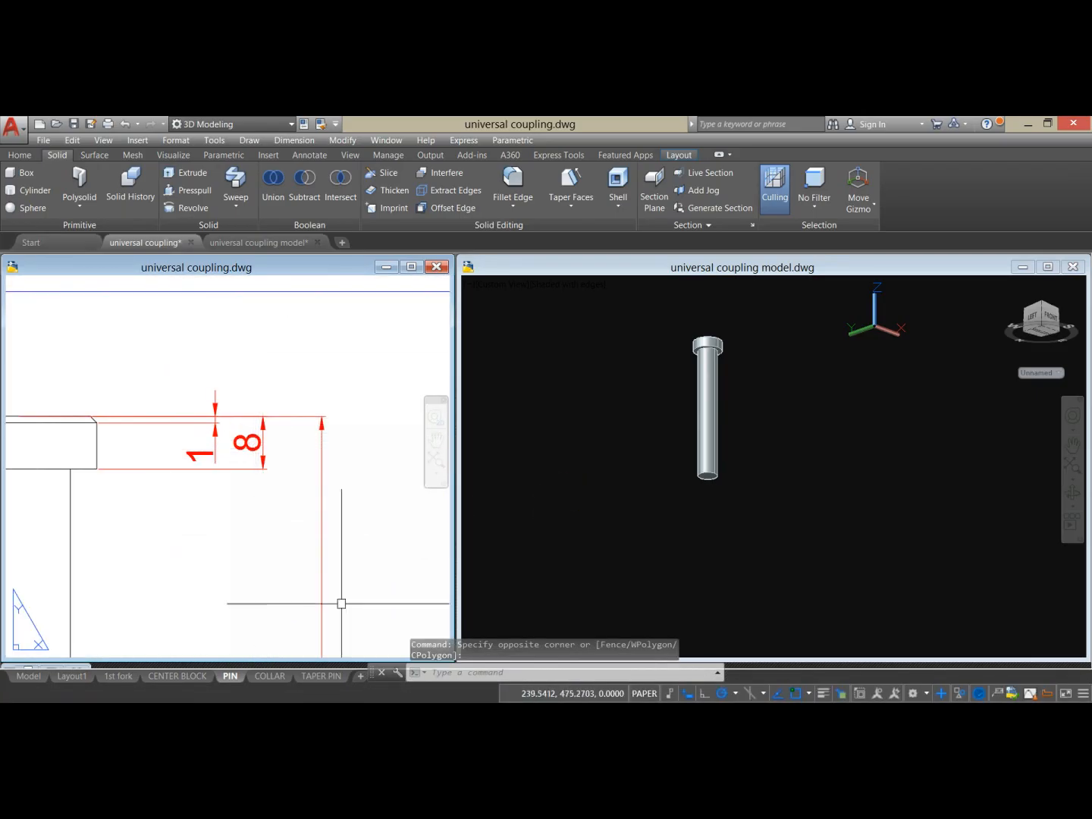
{"action": "left_click", "coordinate": [571, 528]}
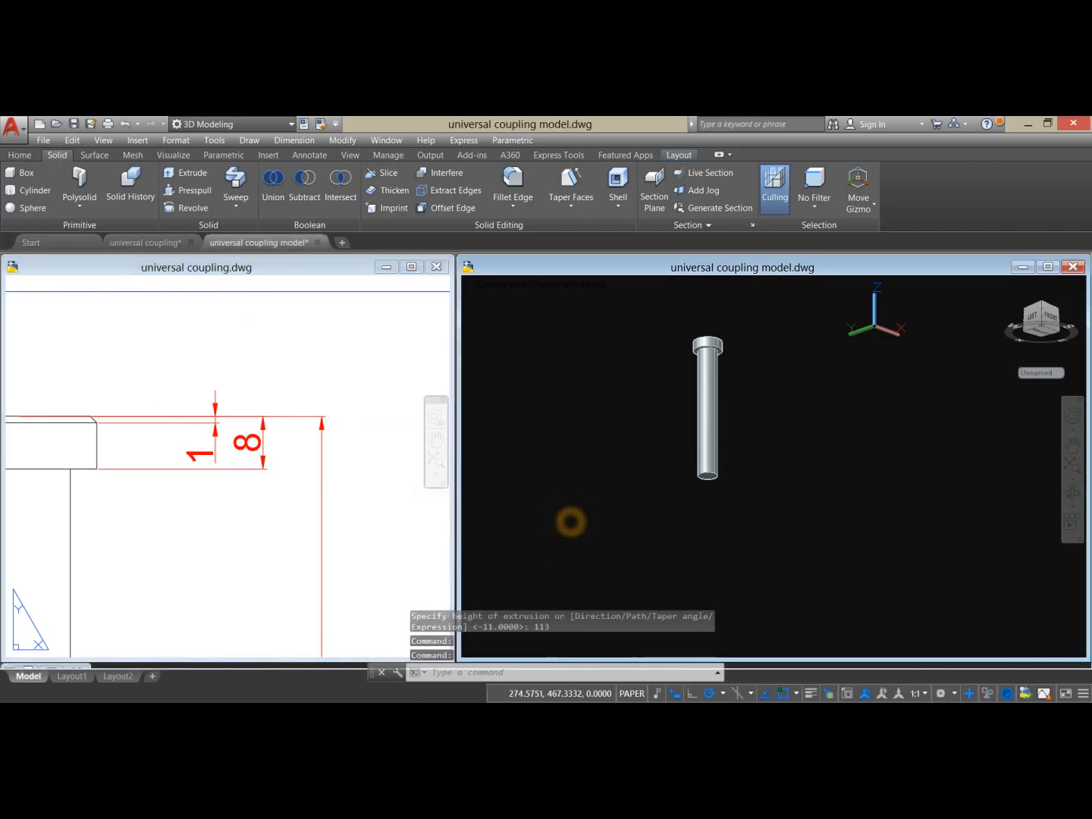
{"action": "middle_click_drag", "start_coordinate": [717, 414], "coordinate": [678, 442]}
{"action": "key", "text": "Escape"}
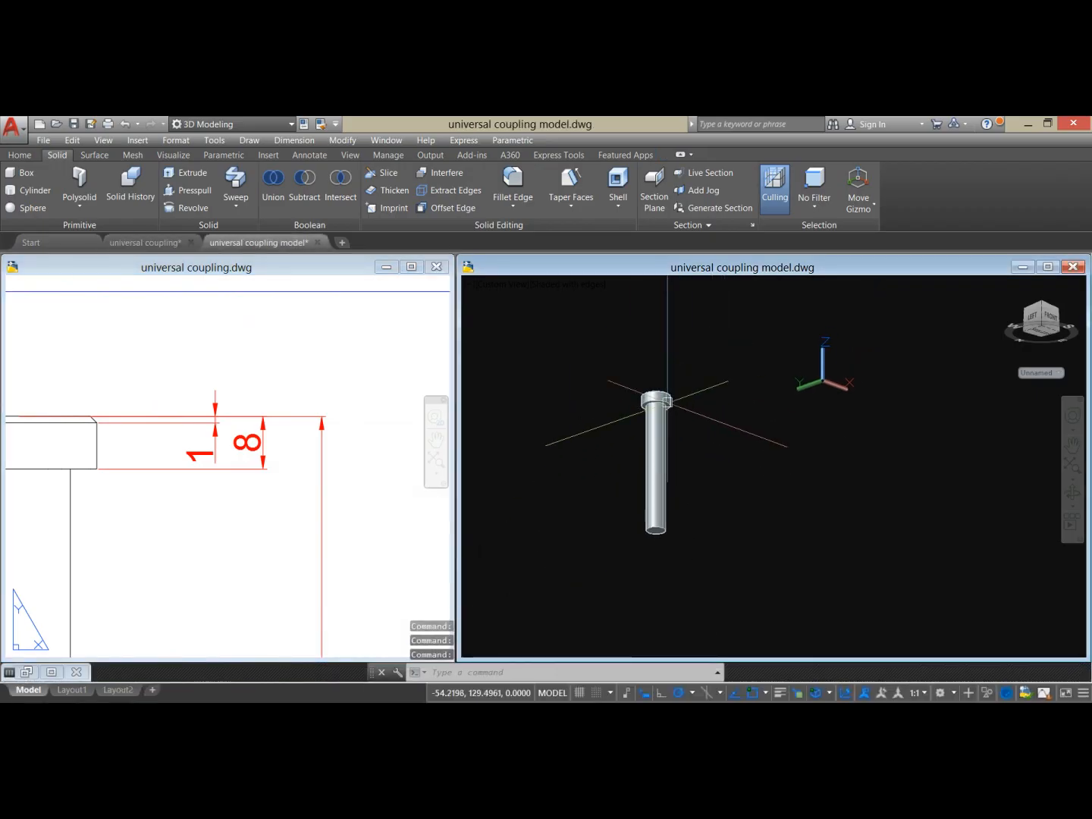
{"action": "scroll", "coordinate": [667, 393], "scroll_direction": "up", "scroll_amount": 4}
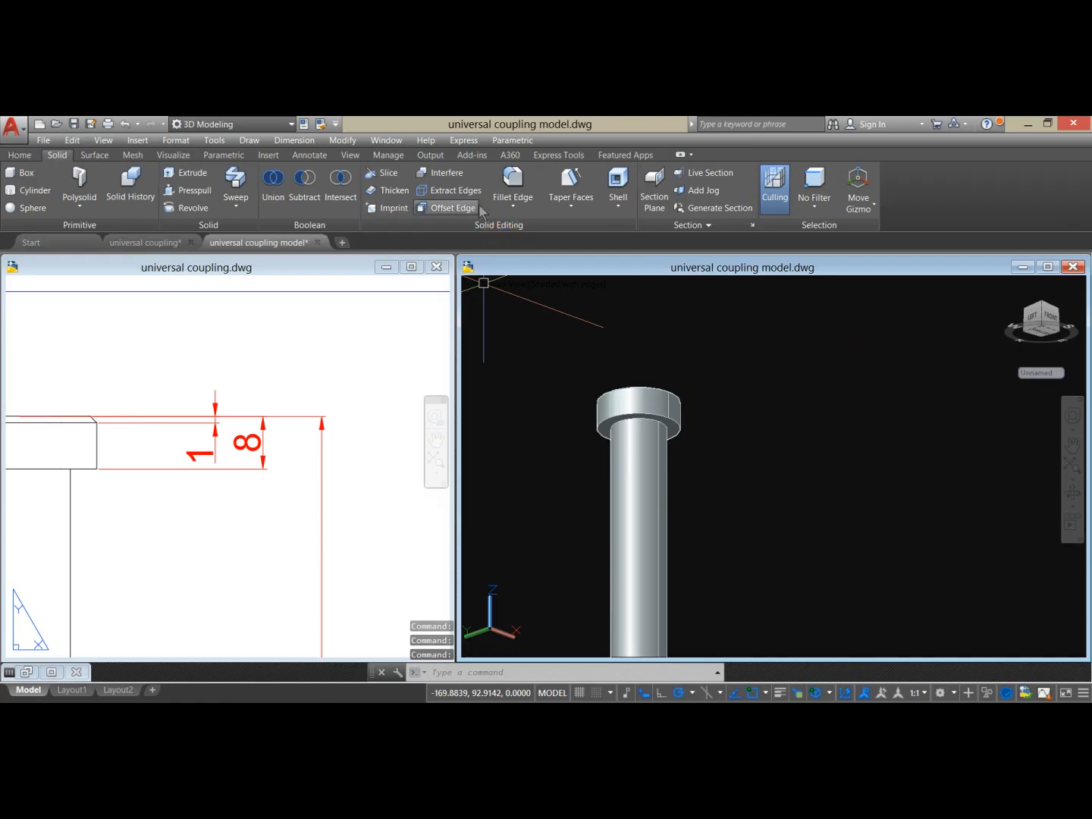
{"action": "left_click", "coordinate": [509, 213]}
{"action": "left_click", "coordinate": [538, 255]}
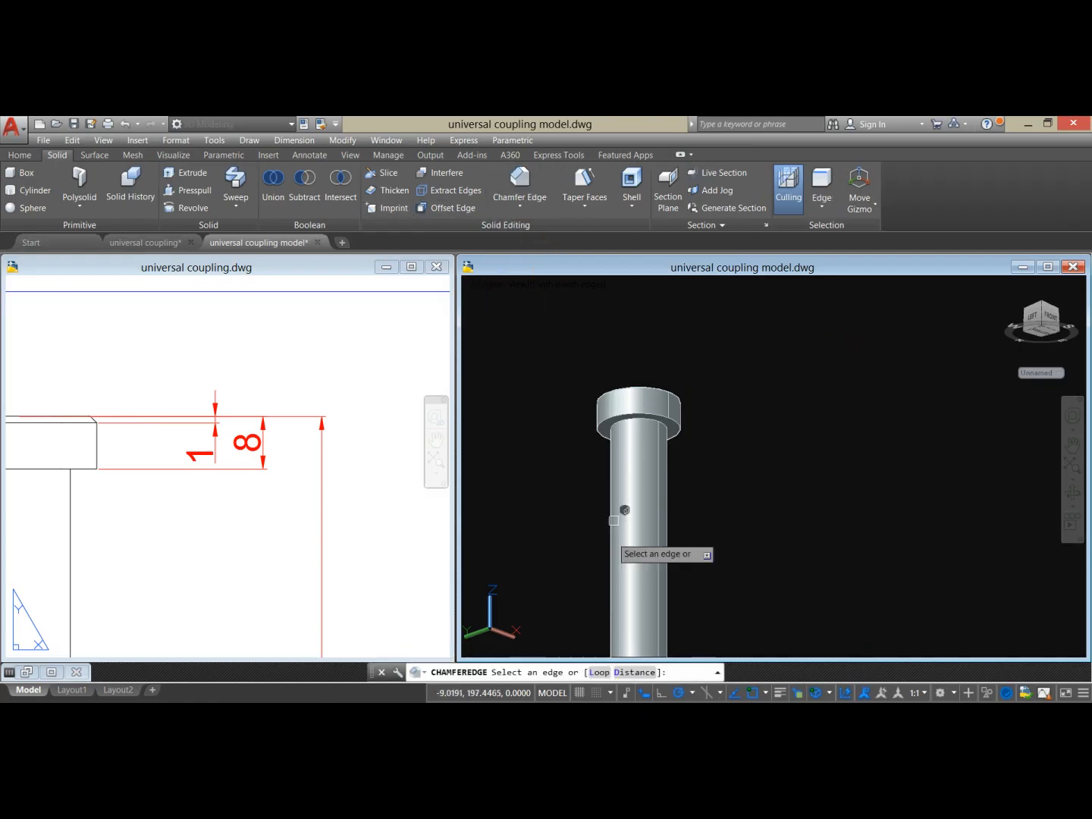
{"action": "left_click", "coordinate": [635, 672]}
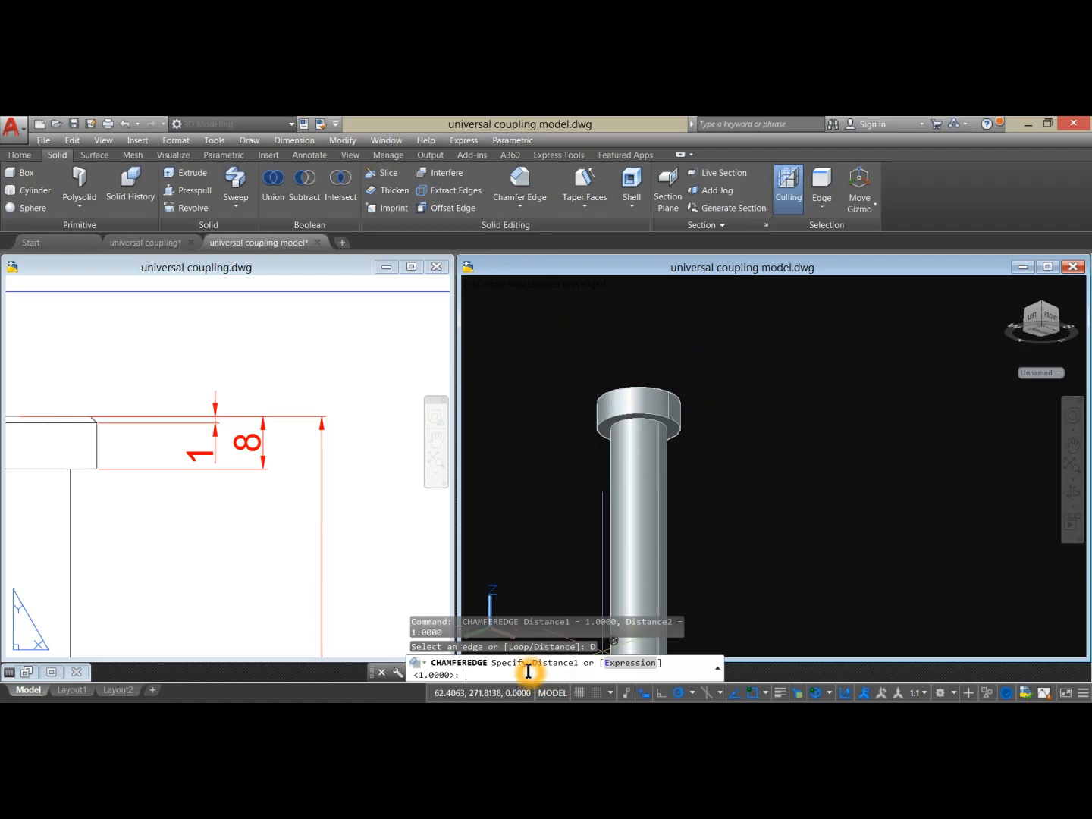
{"action": "key", "text": "Return"}
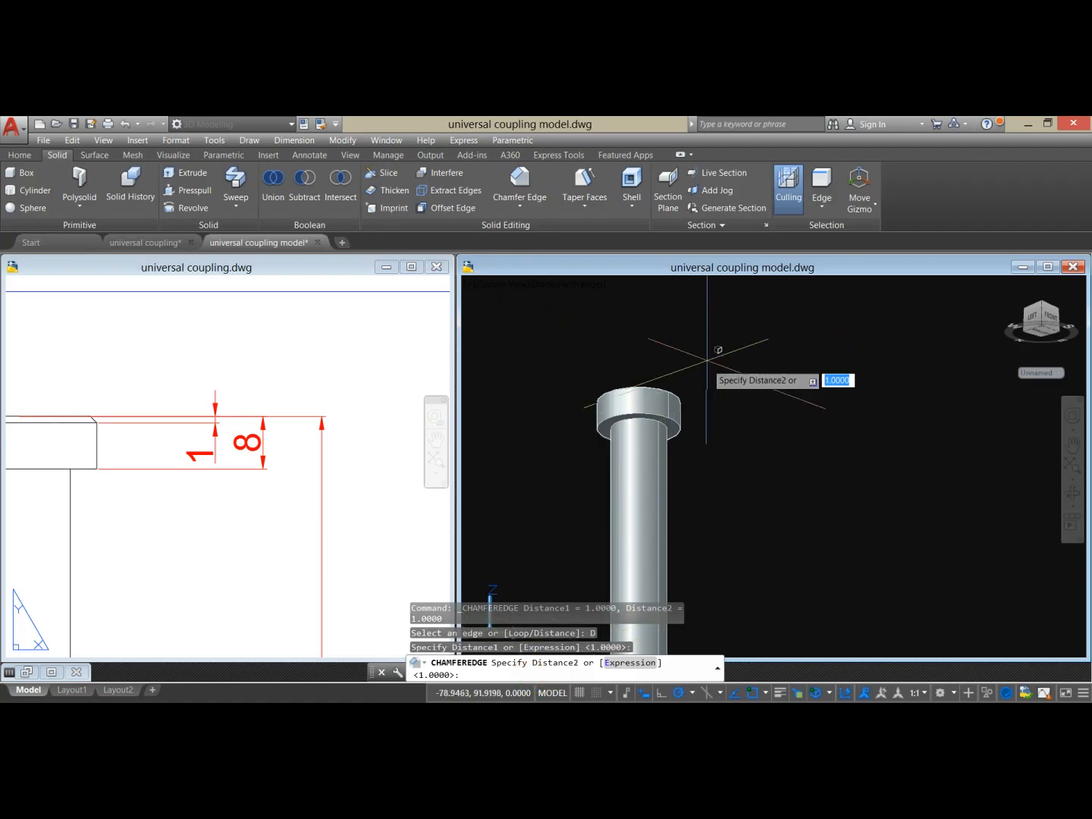
{"action": "right_click", "coordinate": [706, 368]}
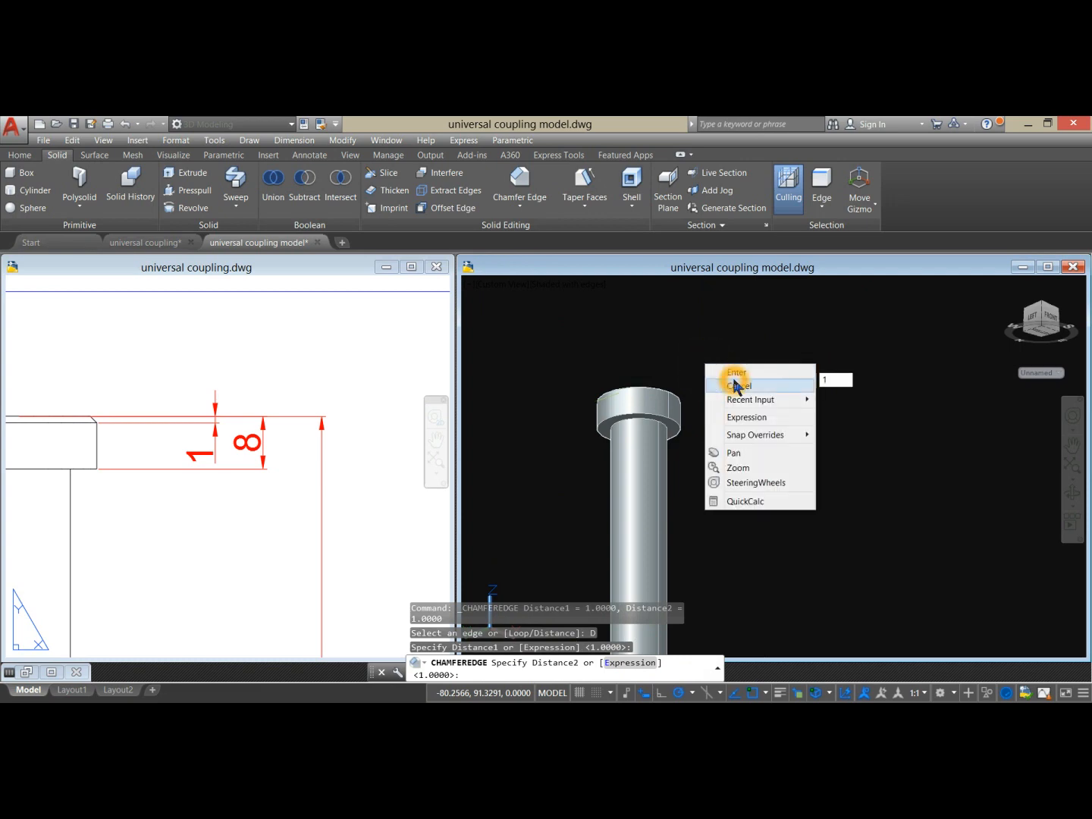
{"action": "left_click", "coordinate": [732, 385]}
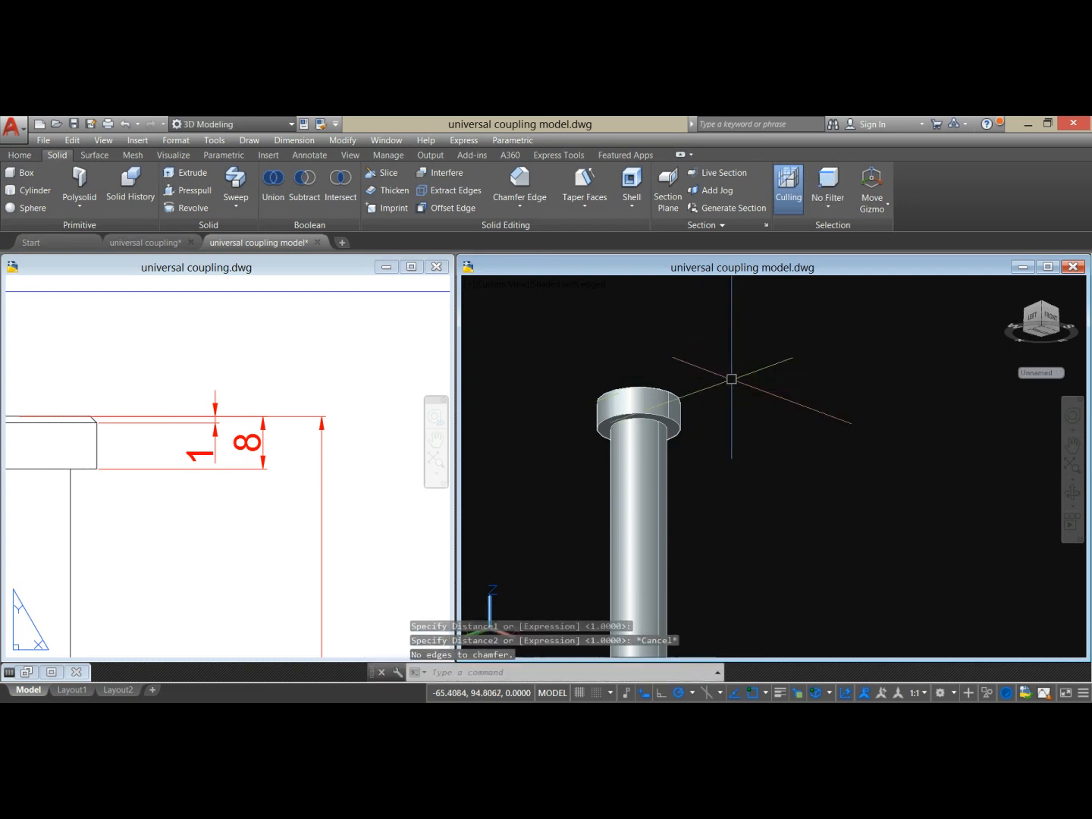
- Chamfer the top outer edge of the pin's head with both chamfer distances set to 1
{"action": "left_click", "coordinate": [515, 187]}
{"action": "left_click", "coordinate": [648, 674]}
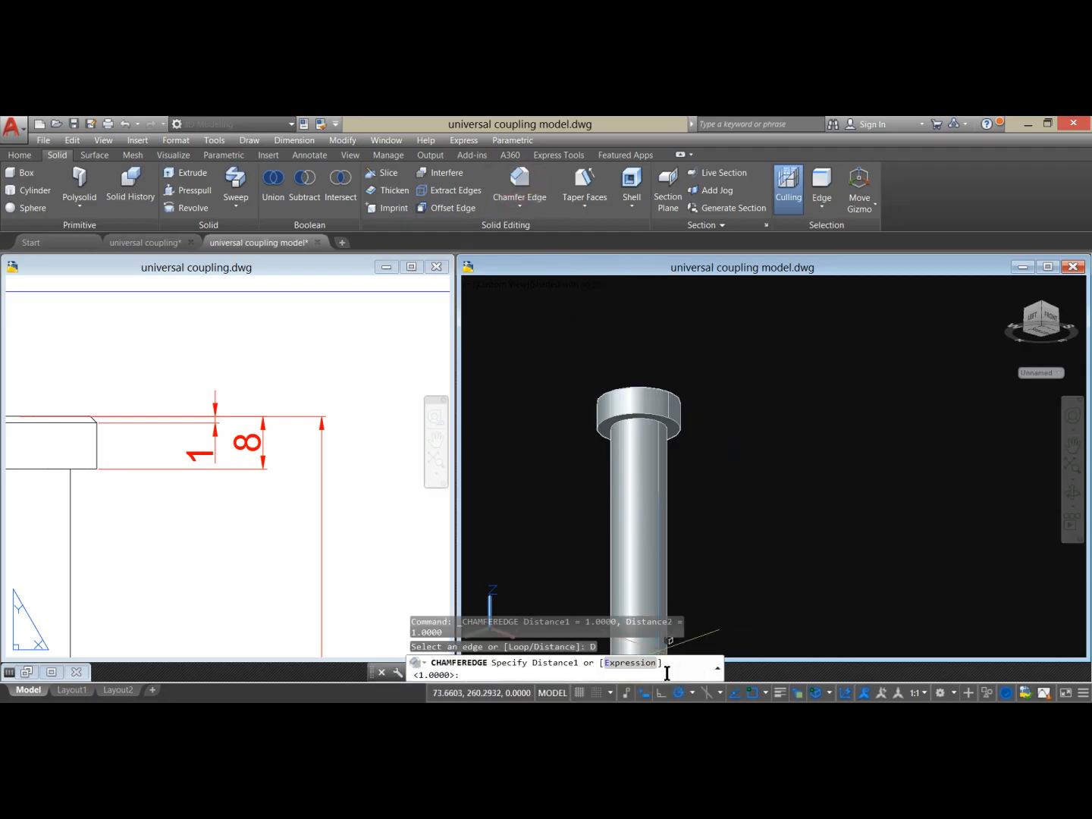
{"action": "type", "text": "1"}
{"action": "key", "text": "Return"}
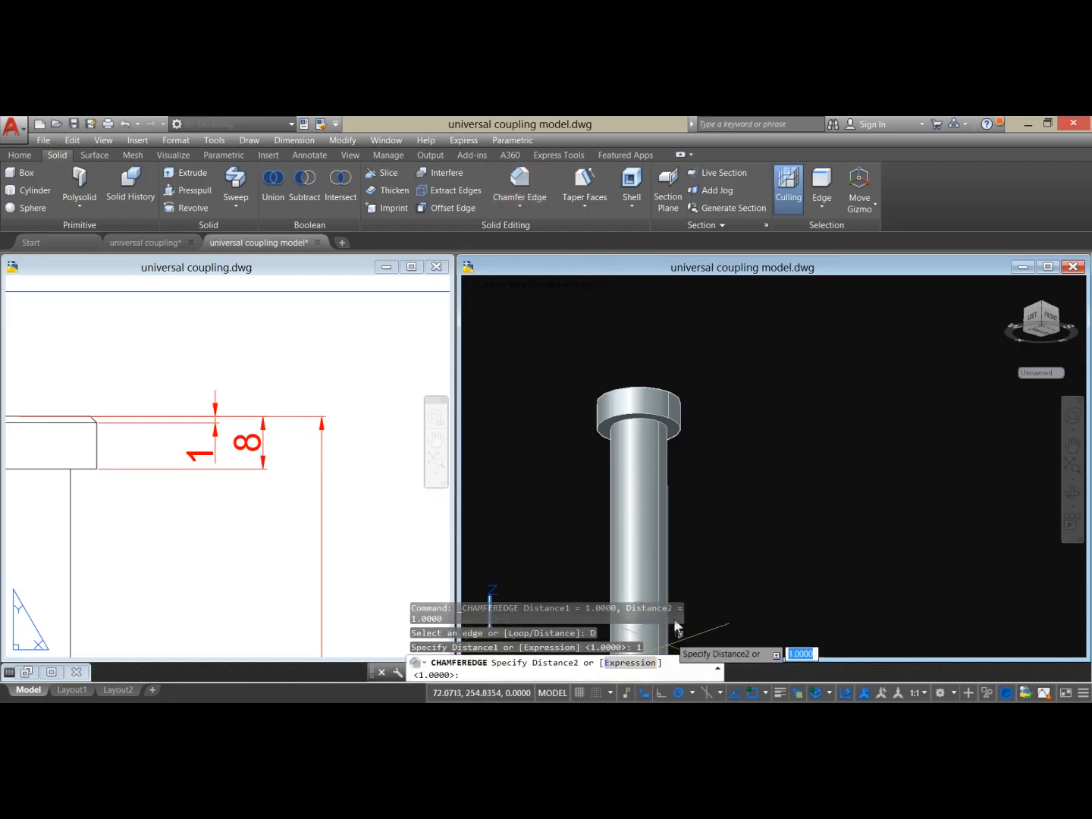
{"action": "type", "text": "1"}
{"action": "key", "text": "Return"}
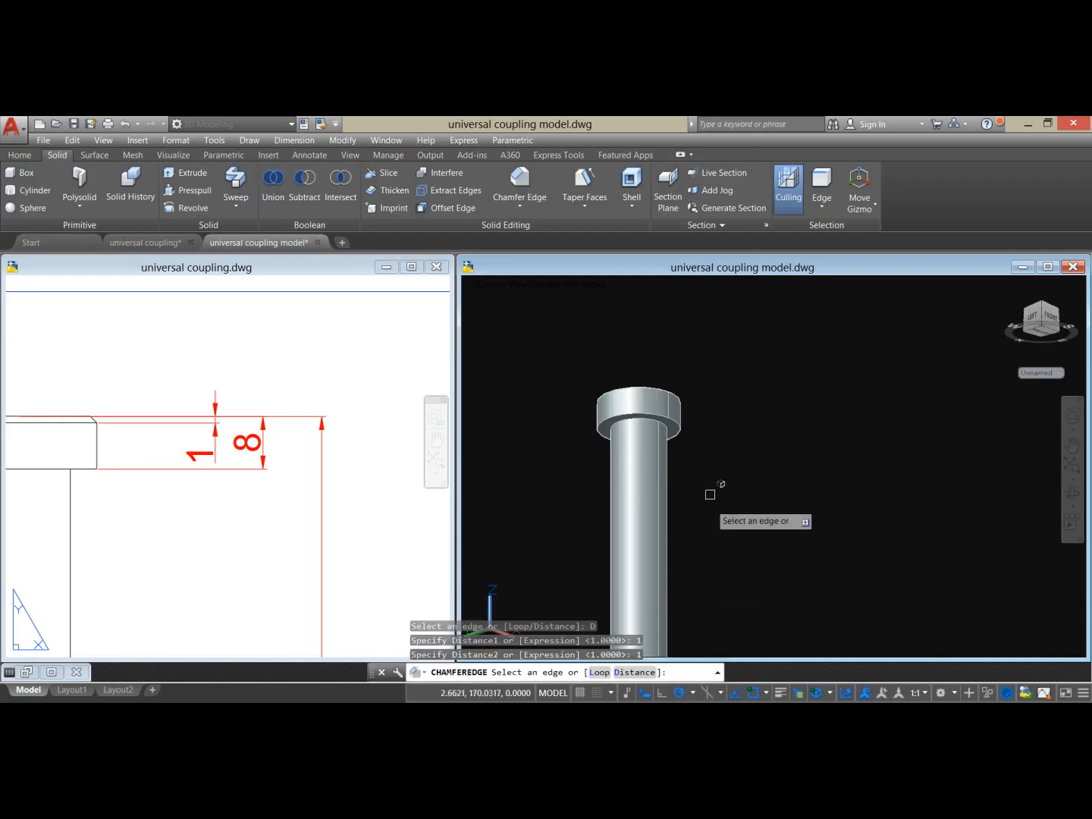
{"action": "scroll", "coordinate": [679, 389], "scroll_direction": "up", "scroll_amount": 5}
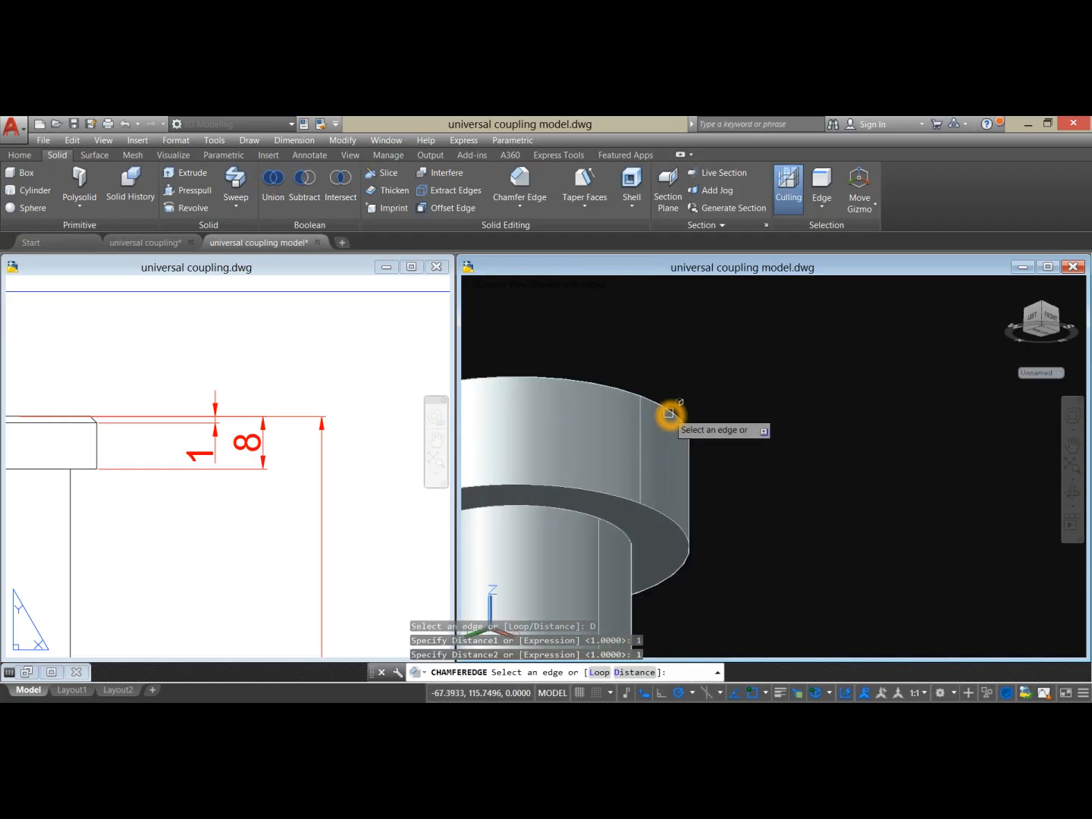
{"action": "left_click", "coordinate": [670, 413]}
{"action": "right_click", "coordinate": [707, 392]}
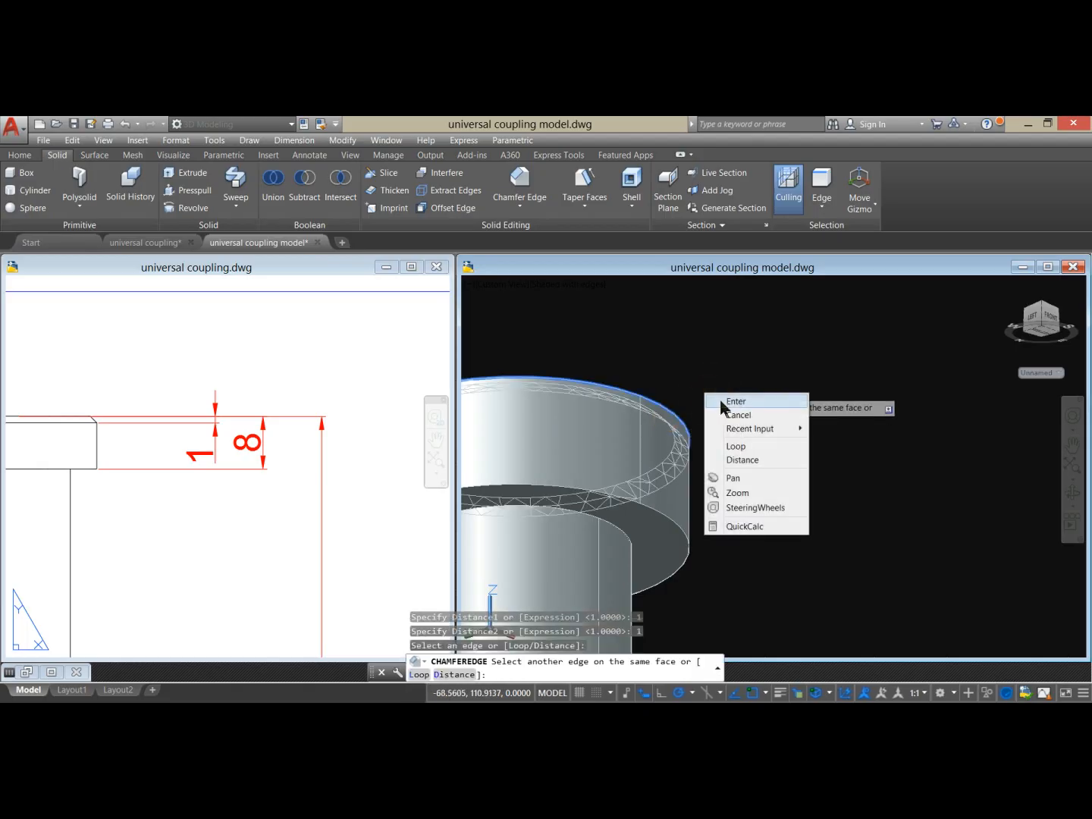
{"action": "left_click", "coordinate": [727, 404]}
{"action": "right_click", "coordinate": [724, 404]}
{"action": "left_click", "coordinate": [733, 411]}
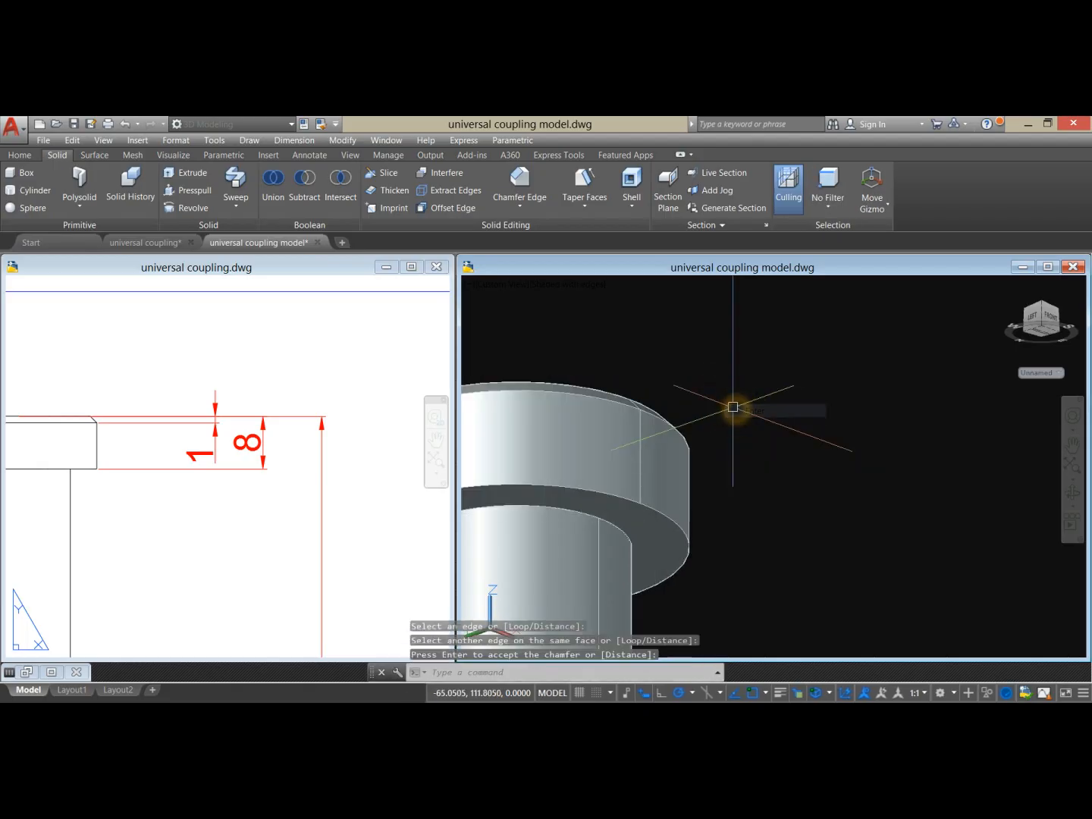
- View the free end of the pin's shank, check its chamfer size in the reference sheet, and return to the model drawing
{"action": "scroll", "coordinate": [733, 408], "scroll_direction": "down", "scroll_amount": 8}
{"action": "middle_click_drag", "start_coordinate": [743, 417], "coordinate": [768, 475], "text": "shift"}
{"action": "scroll", "coordinate": [730, 571], "scroll_direction": "up", "scroll_amount": 4}
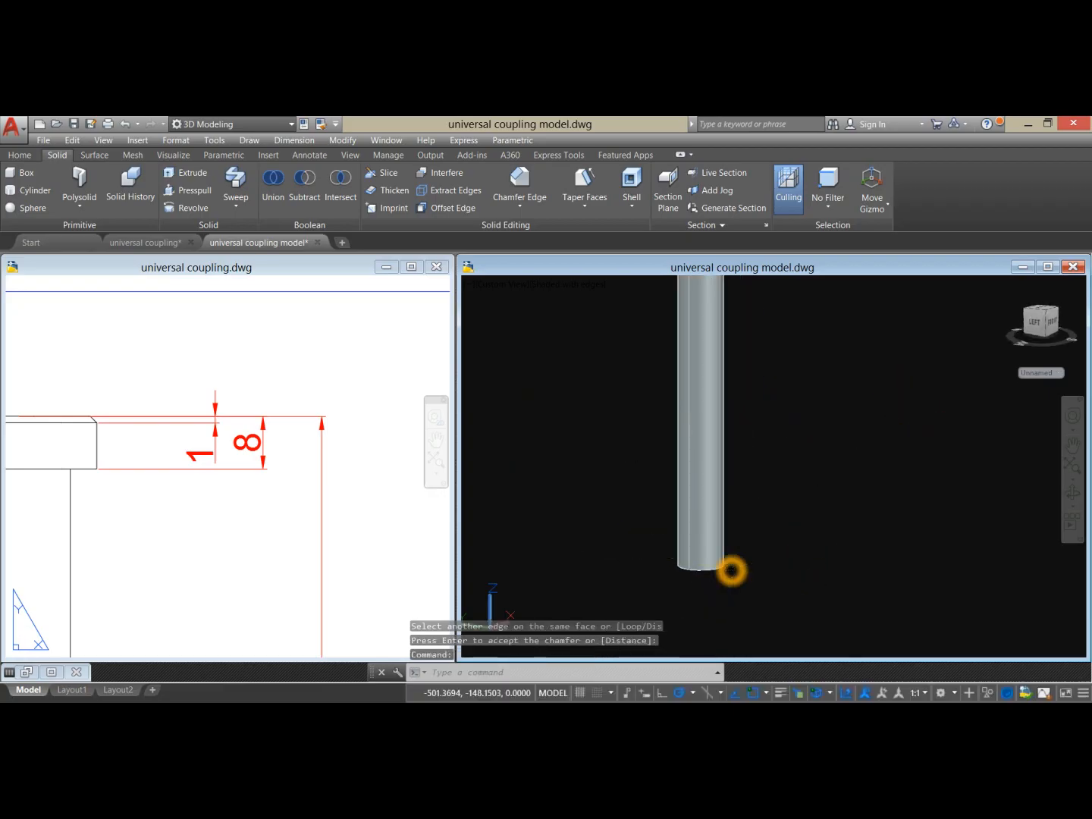
{"action": "scroll", "coordinate": [732, 570], "scroll_direction": "down", "scroll_amount": 3}
{"action": "left_click", "coordinate": [237, 604]}
{"action": "scroll", "coordinate": [256, 575], "scroll_direction": "down", "scroll_amount": 6}
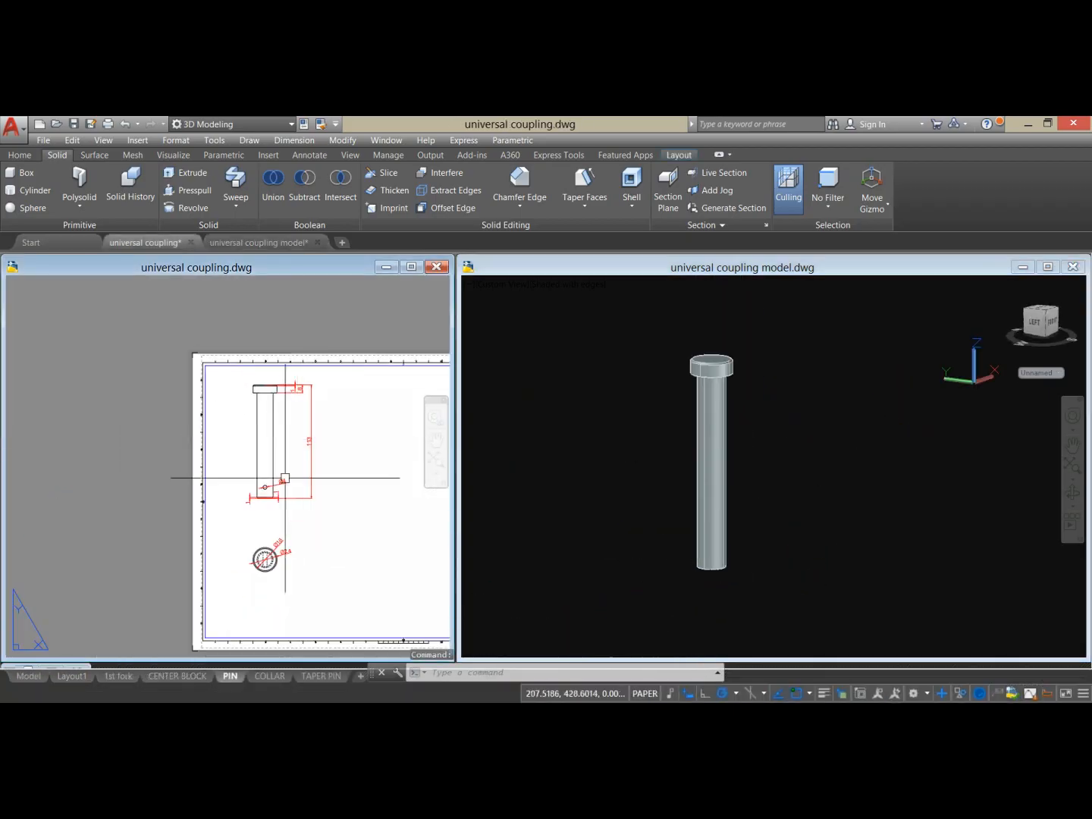
{"action": "scroll", "coordinate": [285, 478], "scroll_direction": "up", "scroll_amount": 10}
{"action": "left_click", "coordinate": [583, 464]}
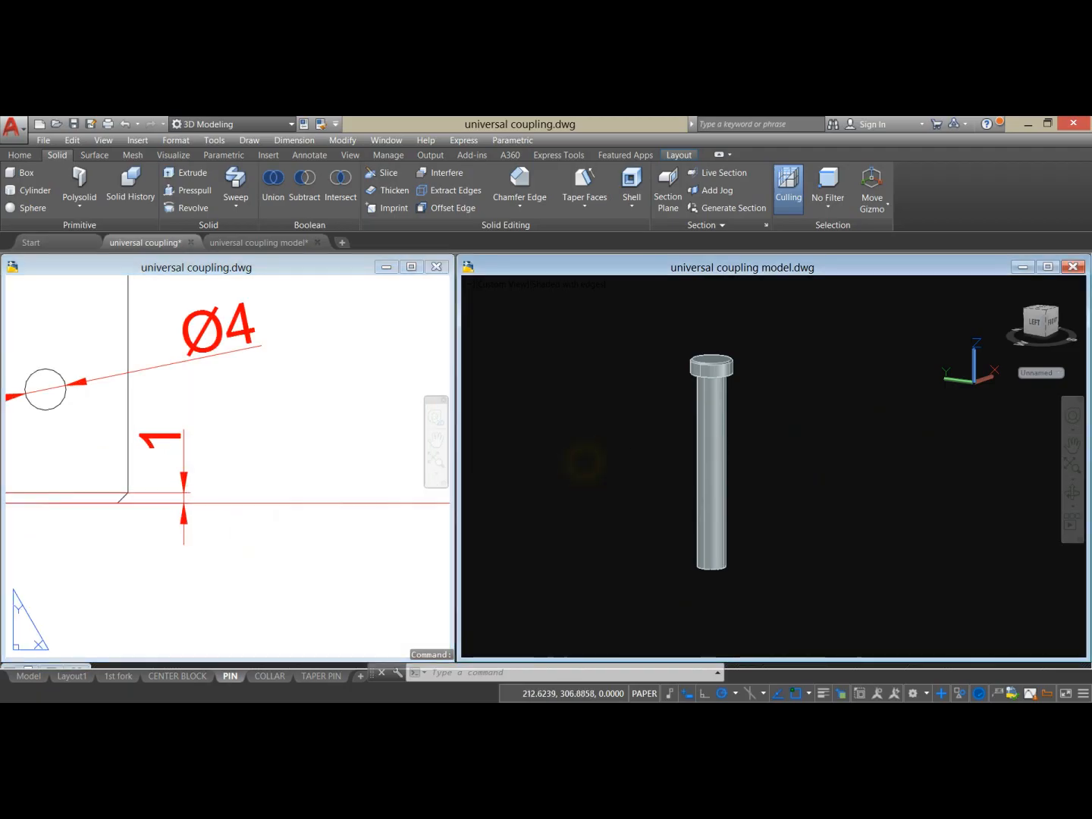
- Chamfer the bottom edge of the pin's shank with both chamfer distances set to 1
{"action": "left_click", "coordinate": [523, 182]}
{"action": "left_click", "coordinate": [623, 677]}
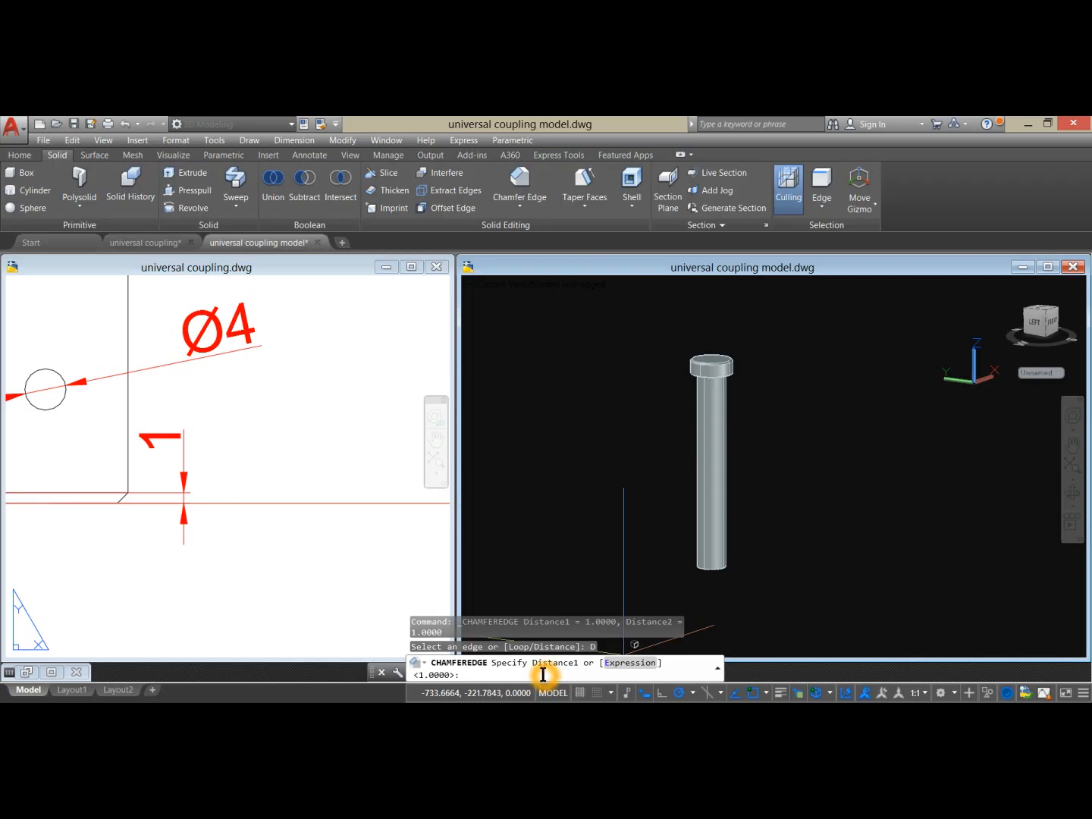
{"action": "type", "text": "1"}
{"action": "key", "text": "Return"}
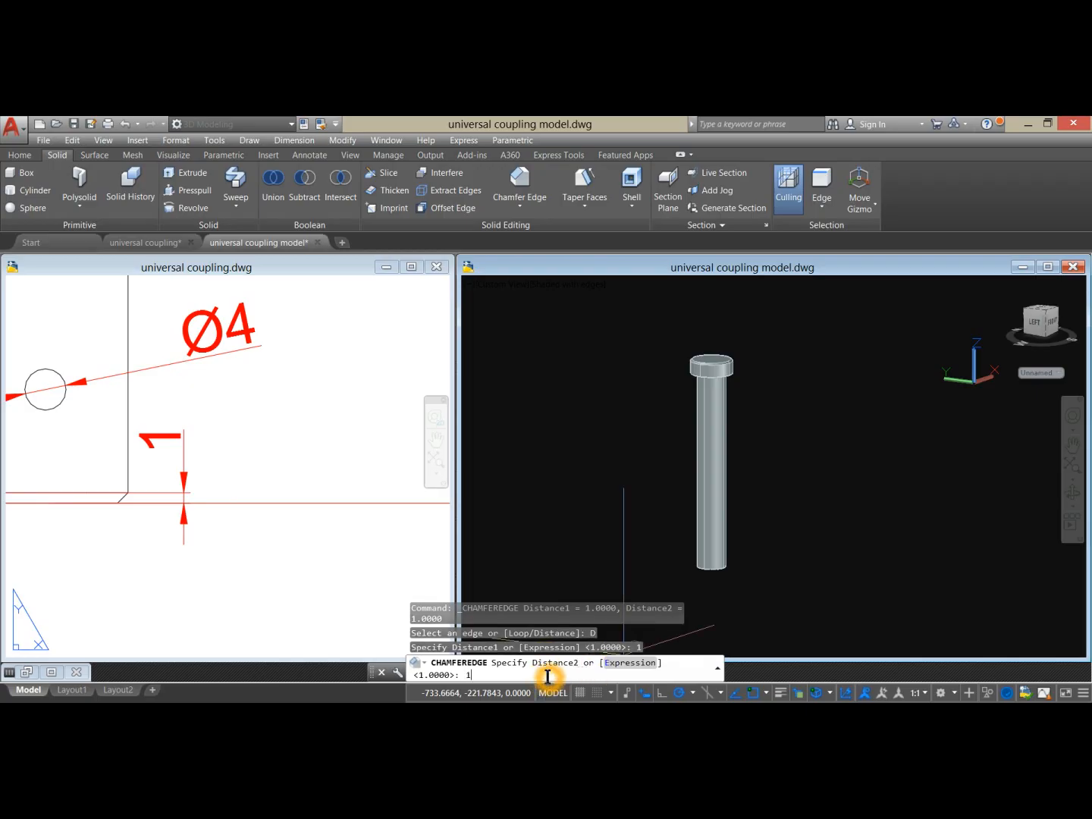
{"action": "type", "text": "1"}
{"action": "key", "text": "Return"}
{"action": "scroll", "coordinate": [720, 576], "scroll_direction": "up", "scroll_amount": 5}
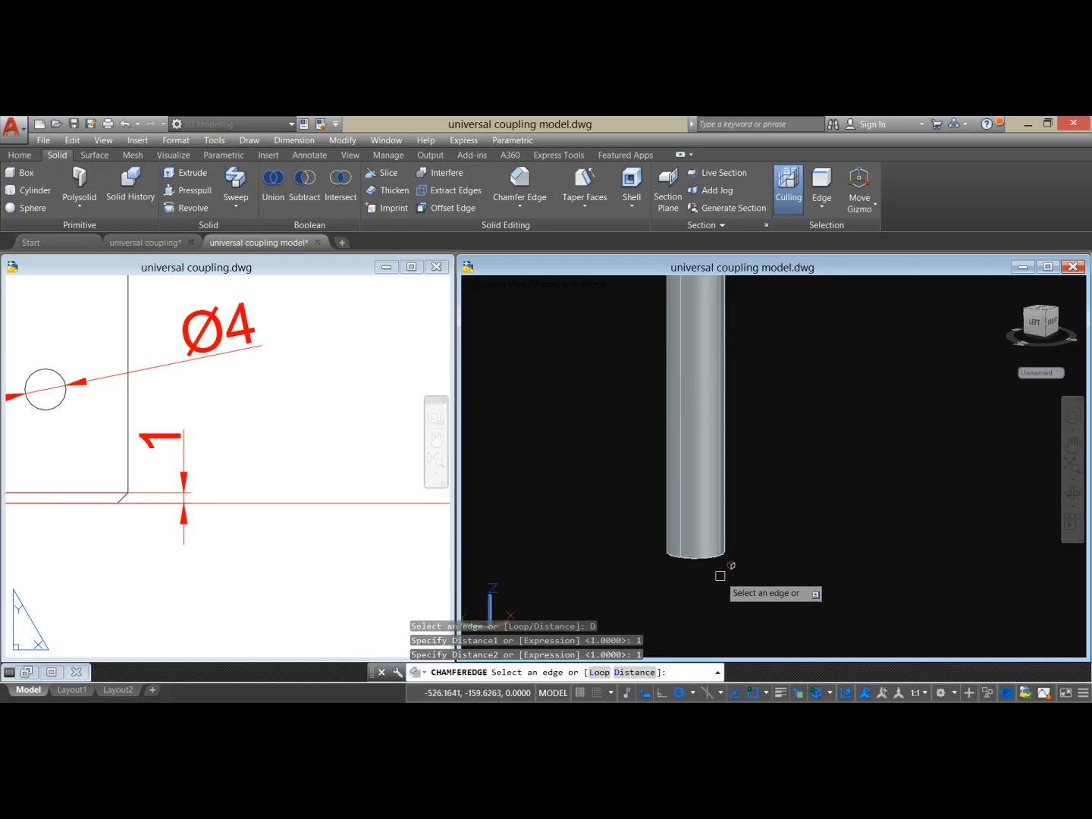
{"action": "left_click", "coordinate": [713, 559]}
{"action": "right_click", "coordinate": [792, 475]}
{"action": "left_click", "coordinate": [805, 481]}
{"action": "right_click", "coordinate": [817, 480]}
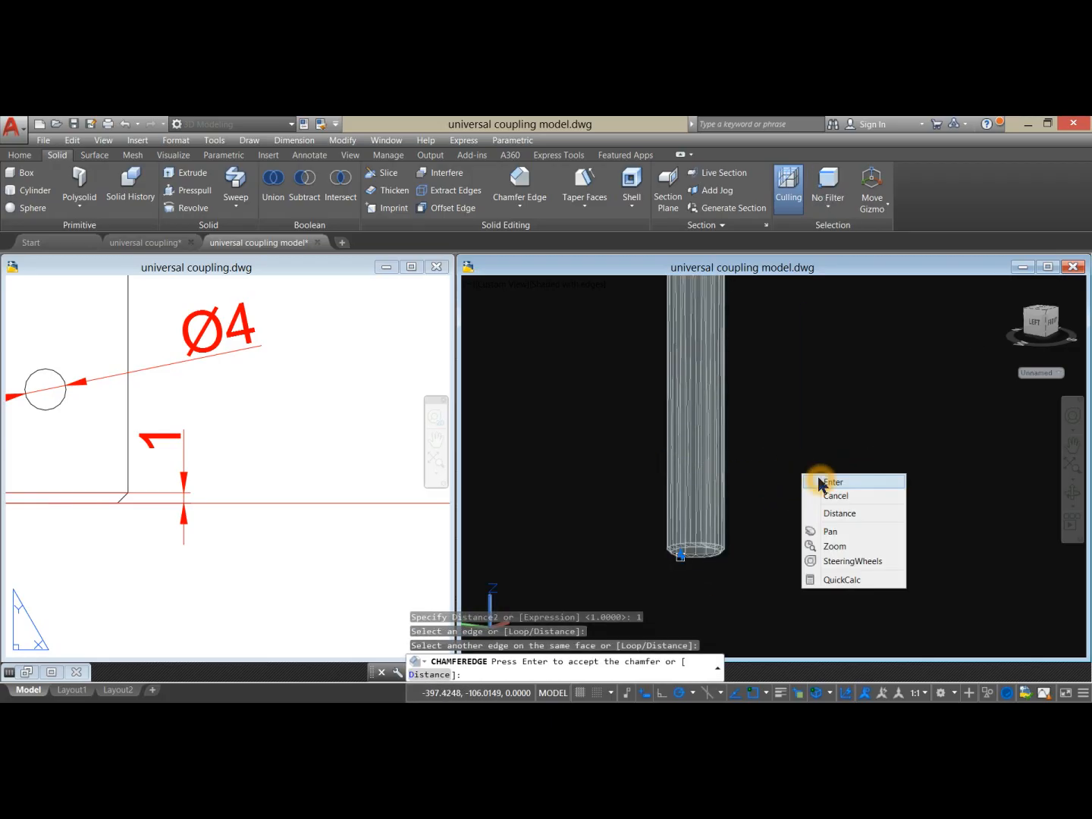
{"action": "left_click", "coordinate": [822, 482]}
- Union the pin's head and shank into a single solid
{"action": "scroll", "coordinate": [817, 480], "scroll_direction": "down", "scroll_amount": 3}
{"action": "scroll", "coordinate": [771, 429], "scroll_direction": "up", "scroll_amount": 4}
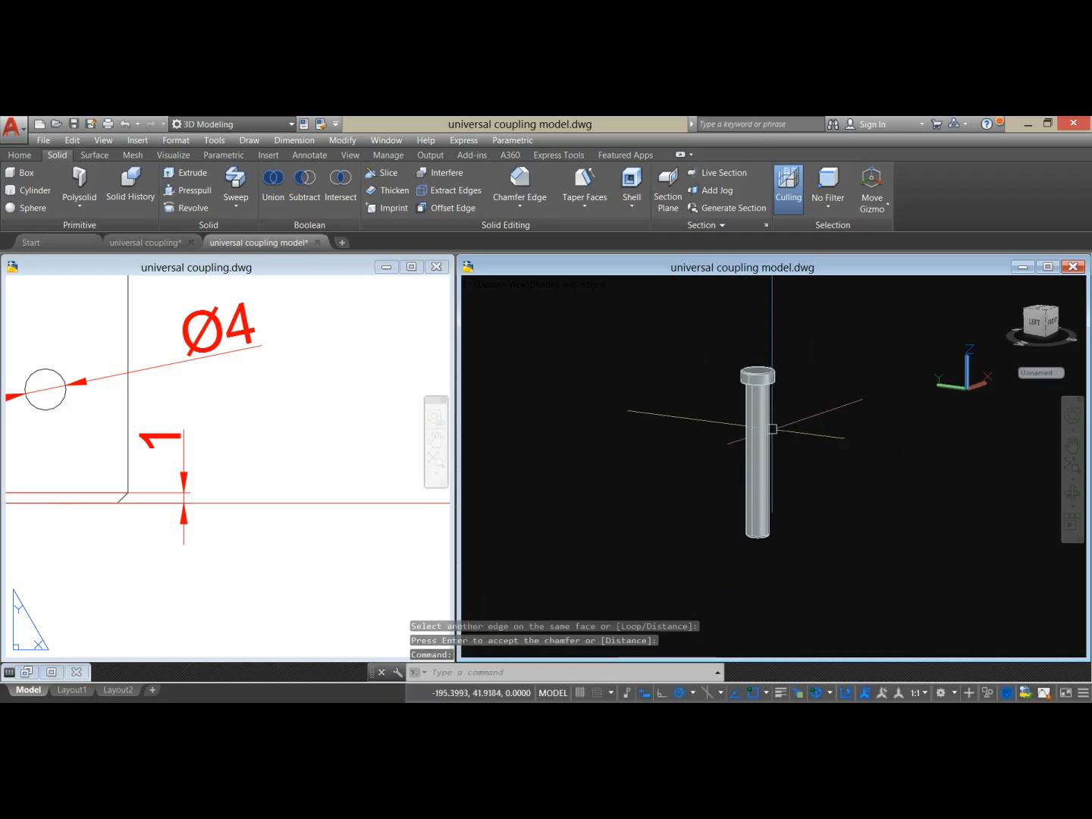
{"action": "scroll", "coordinate": [799, 415], "scroll_direction": "down", "scroll_amount": 4}
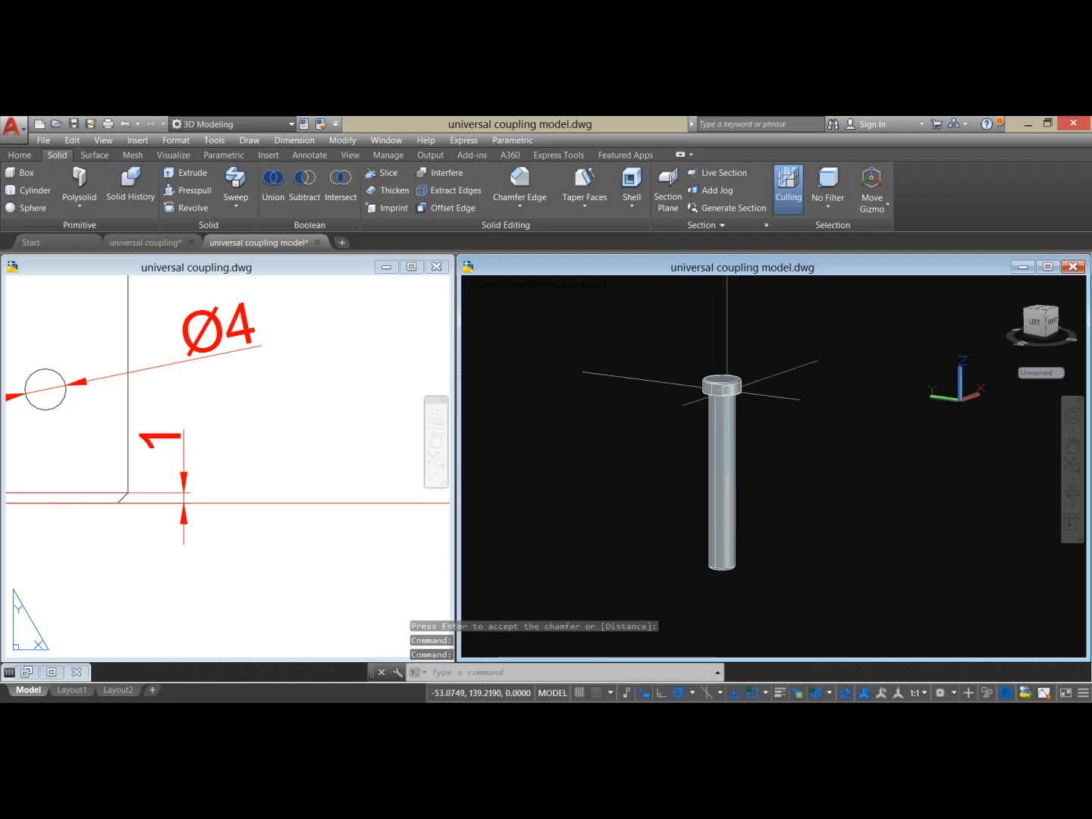
{"action": "left_click", "coordinate": [18, 155]}
{"action": "left_click", "coordinate": [200, 173]}
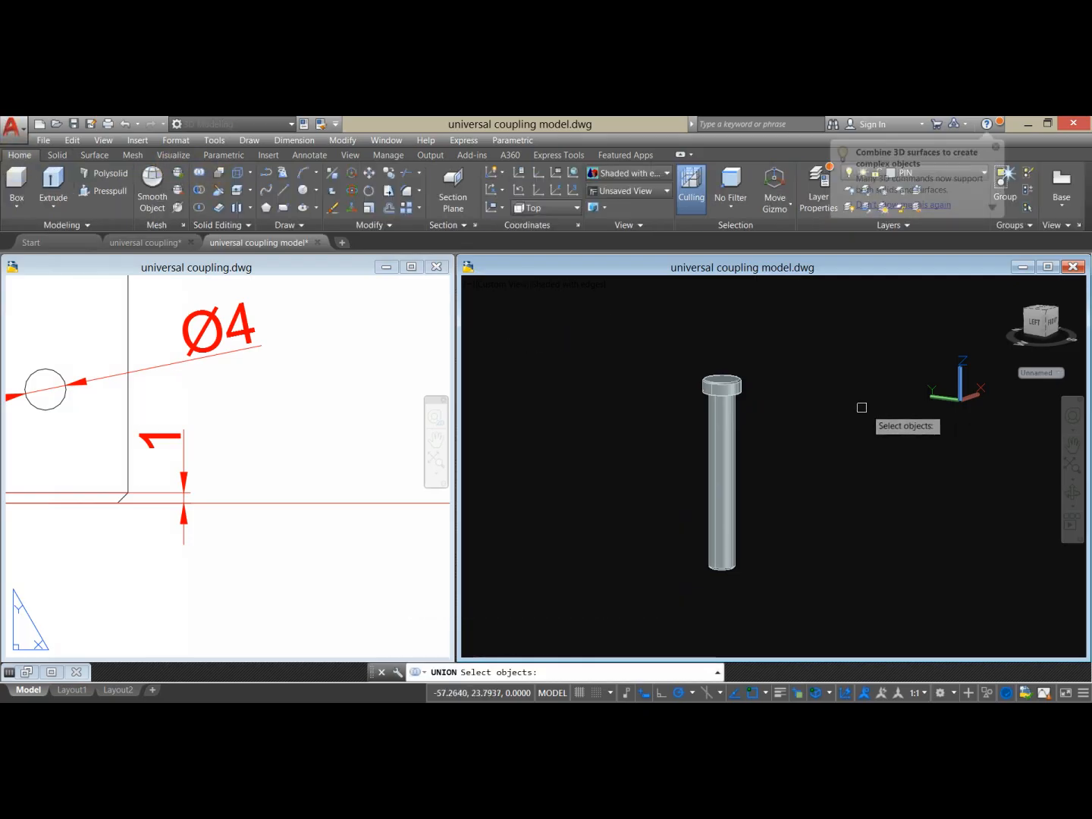
{"action": "left_click", "coordinate": [725, 386]}
{"action": "left_click", "coordinate": [734, 415]}
{"action": "key", "text": "Return"}
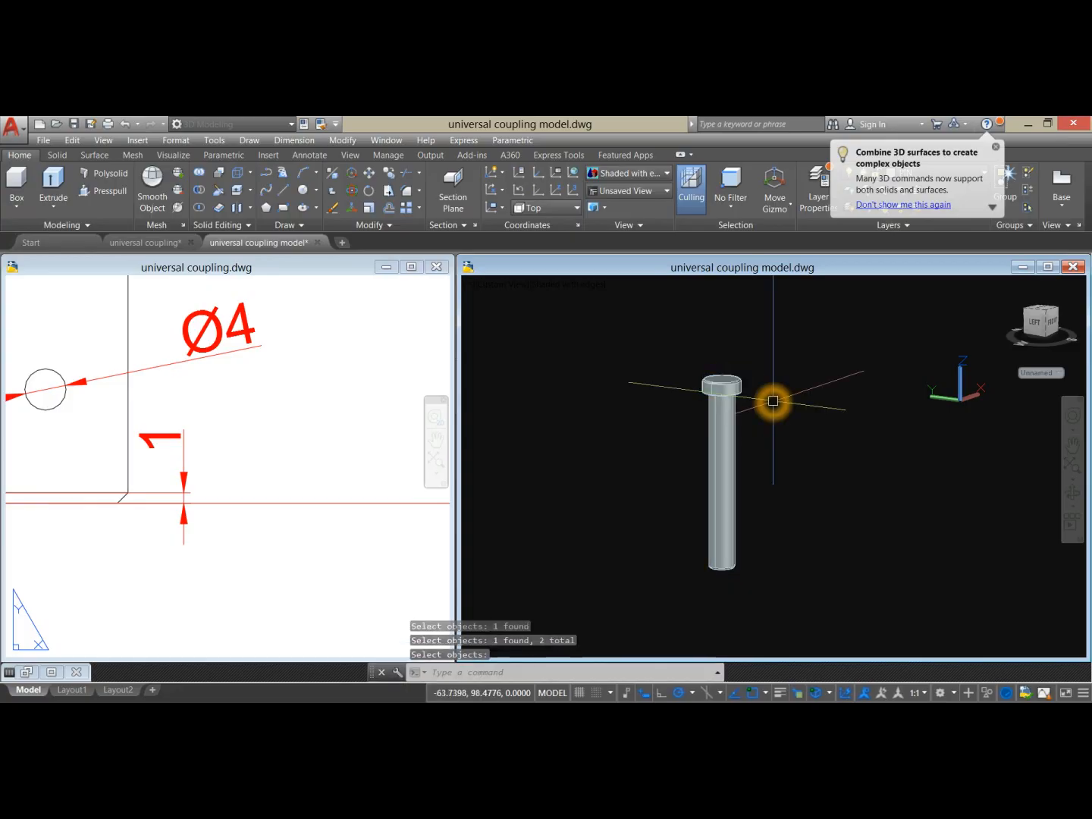
- Turn off the PIN layer and make TAPER PIN the current layer
{"action": "scroll", "coordinate": [740, 546], "scroll_direction": "up", "scroll_amount": 2}
{"action": "mouse_move", "coordinate": [767, 511]}
{"action": "middle_mouse_down", "text": "shift"}
{"action": "mouse_move", "coordinate": [750, 465]}
{"action": "mouse_move", "coordinate": [772, 499]}
{"action": "middle_mouse_up", "text": "shift"}
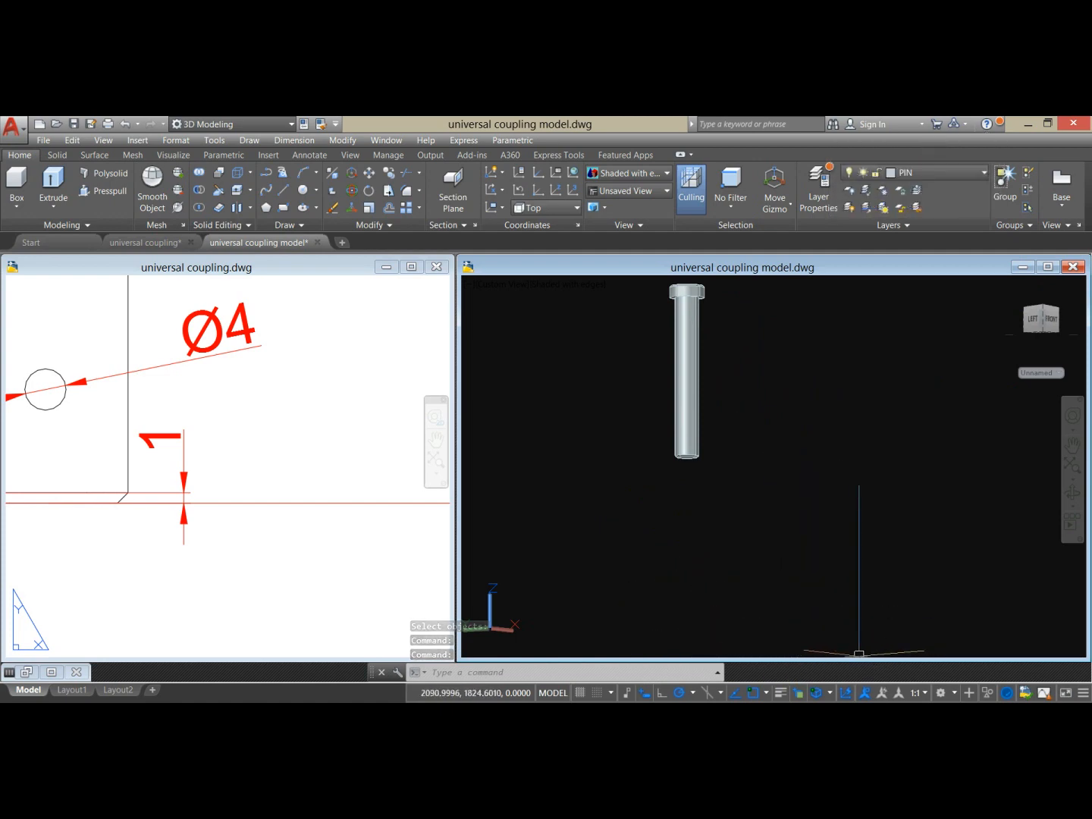
{"action": "left_click", "coordinate": [695, 687]}
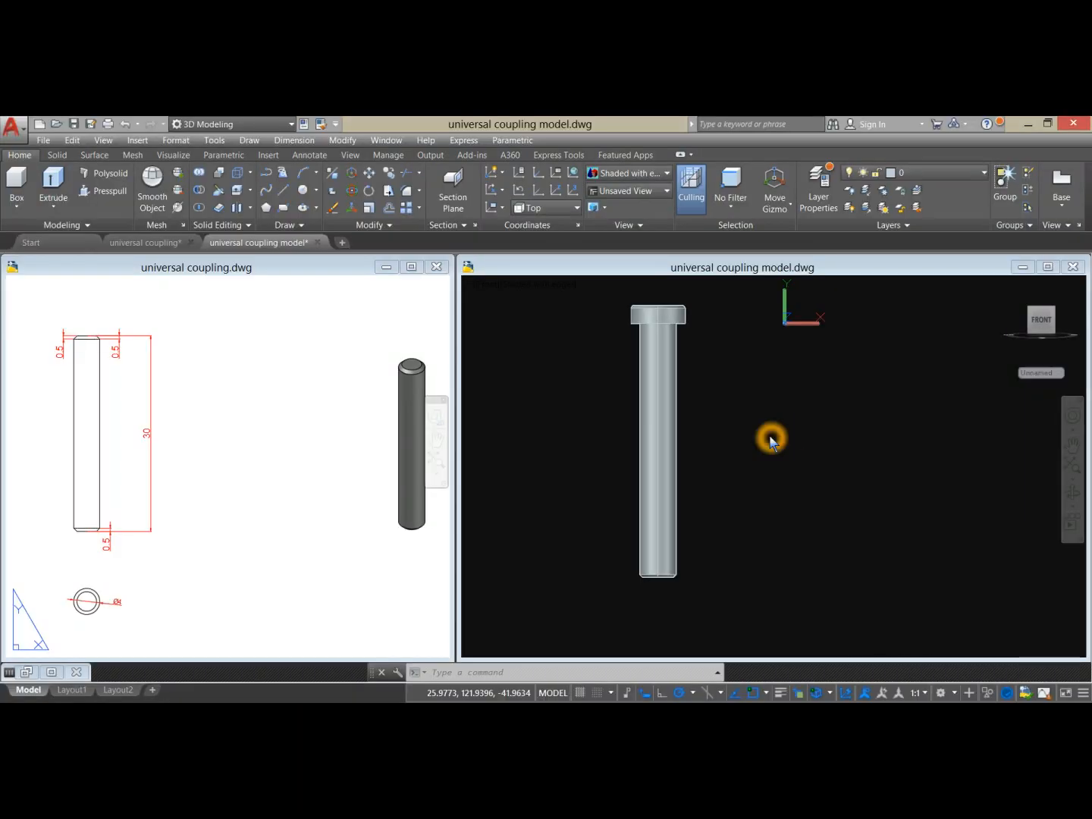
{"action": "left_click", "coordinate": [762, 420]}
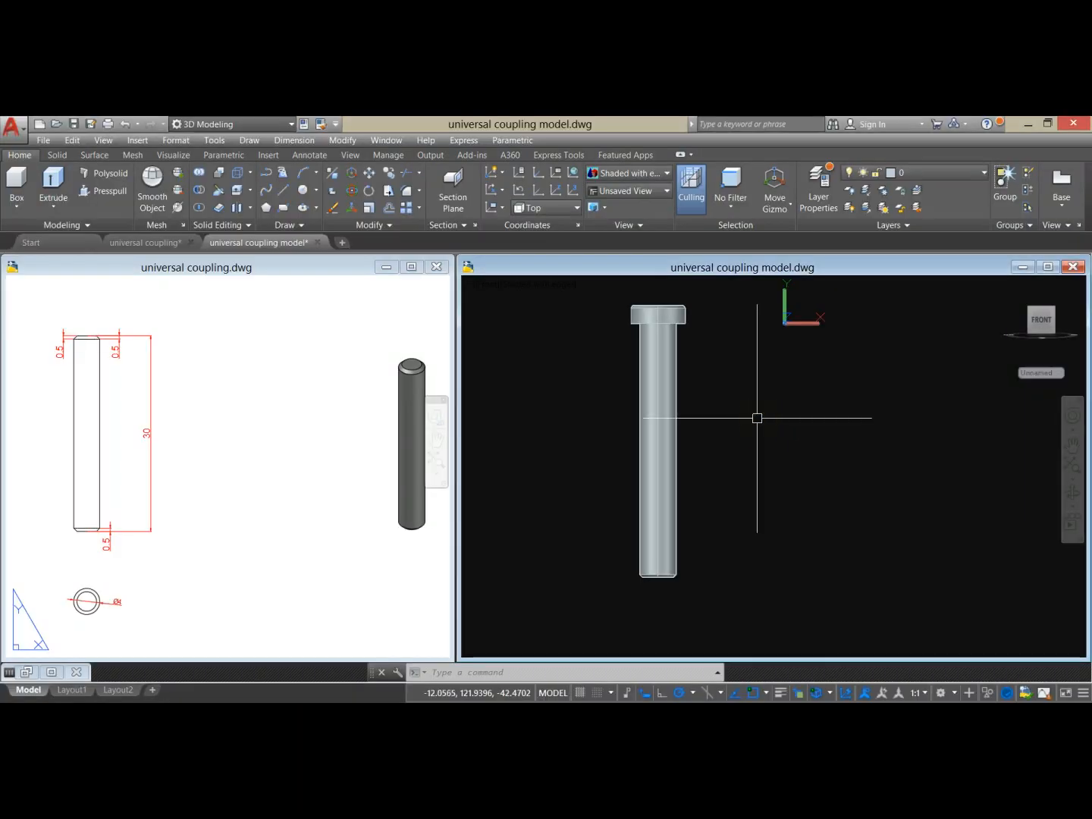
{"action": "left_click", "coordinate": [677, 382]}
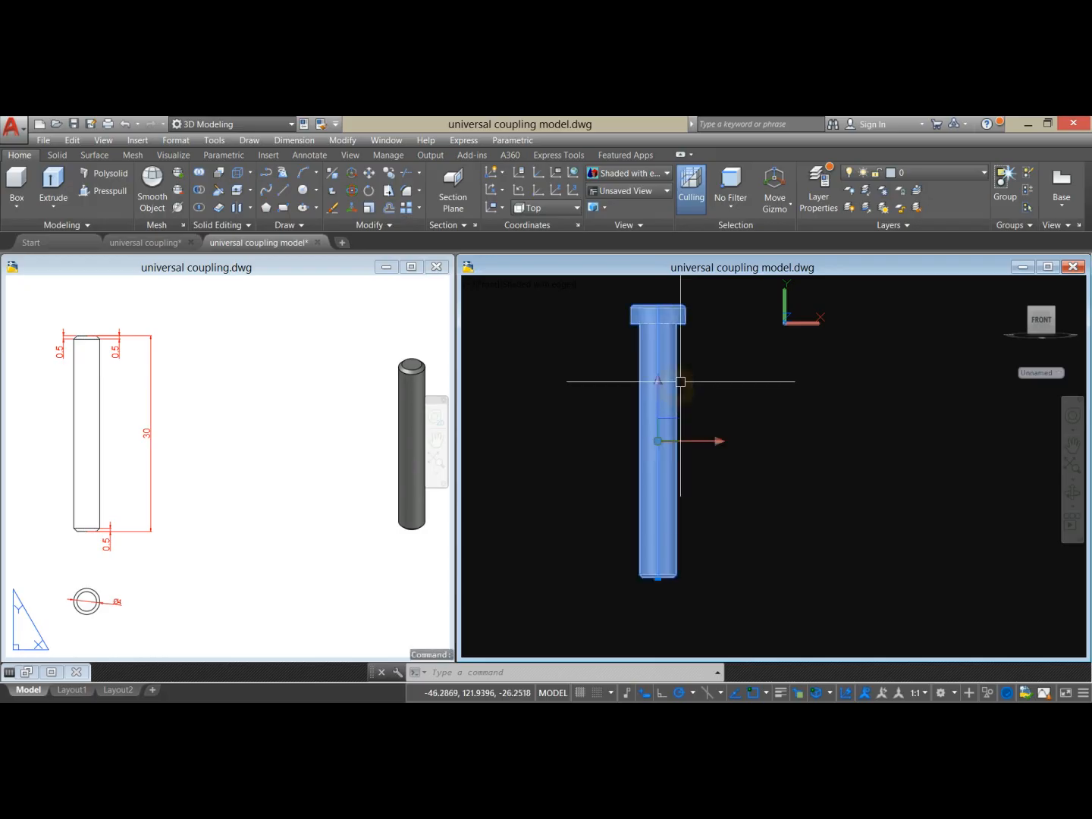
{"action": "left_click", "coordinate": [961, 173]}
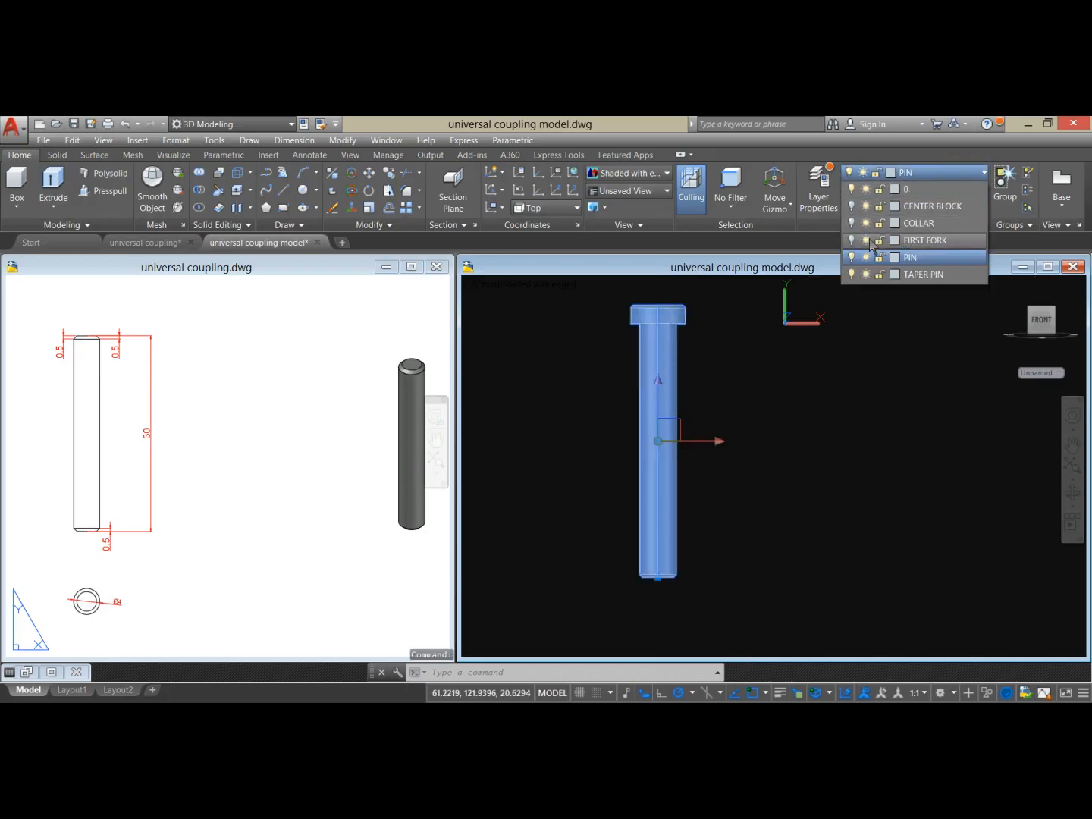
{"action": "left_click", "coordinate": [852, 258]}
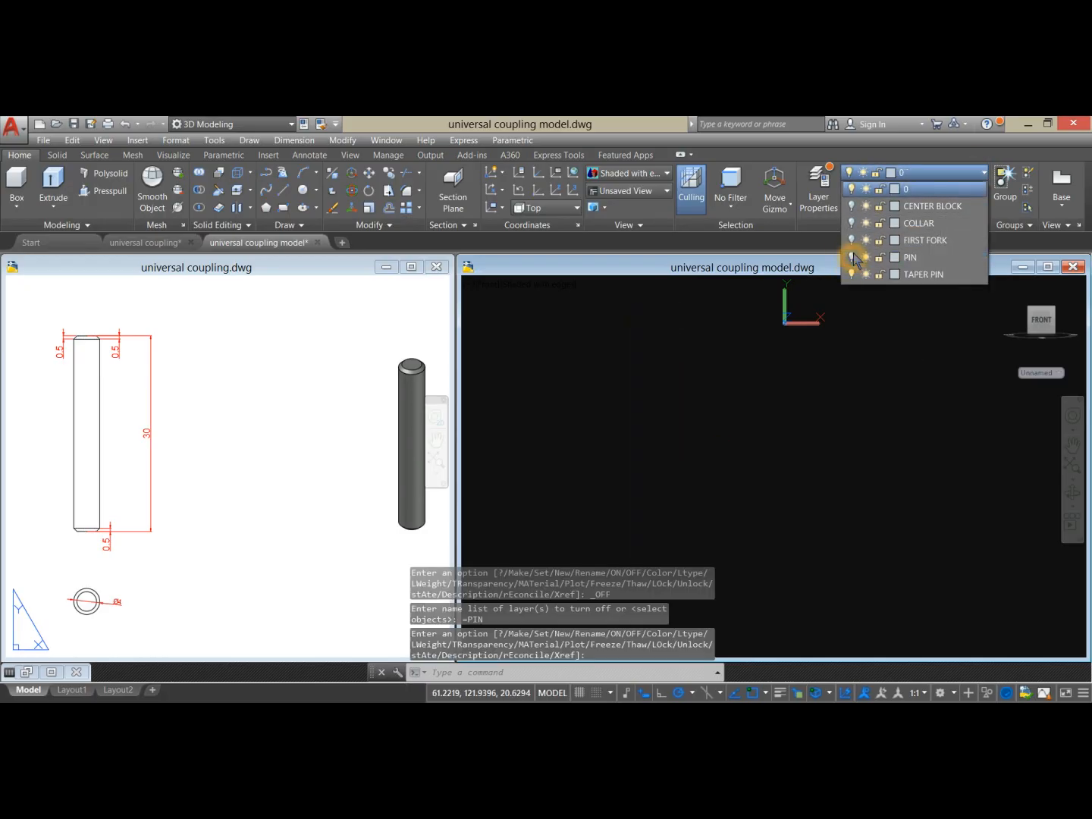
{"action": "left_click", "coordinate": [929, 274]}
{"action": "left_click", "coordinate": [661, 402]}
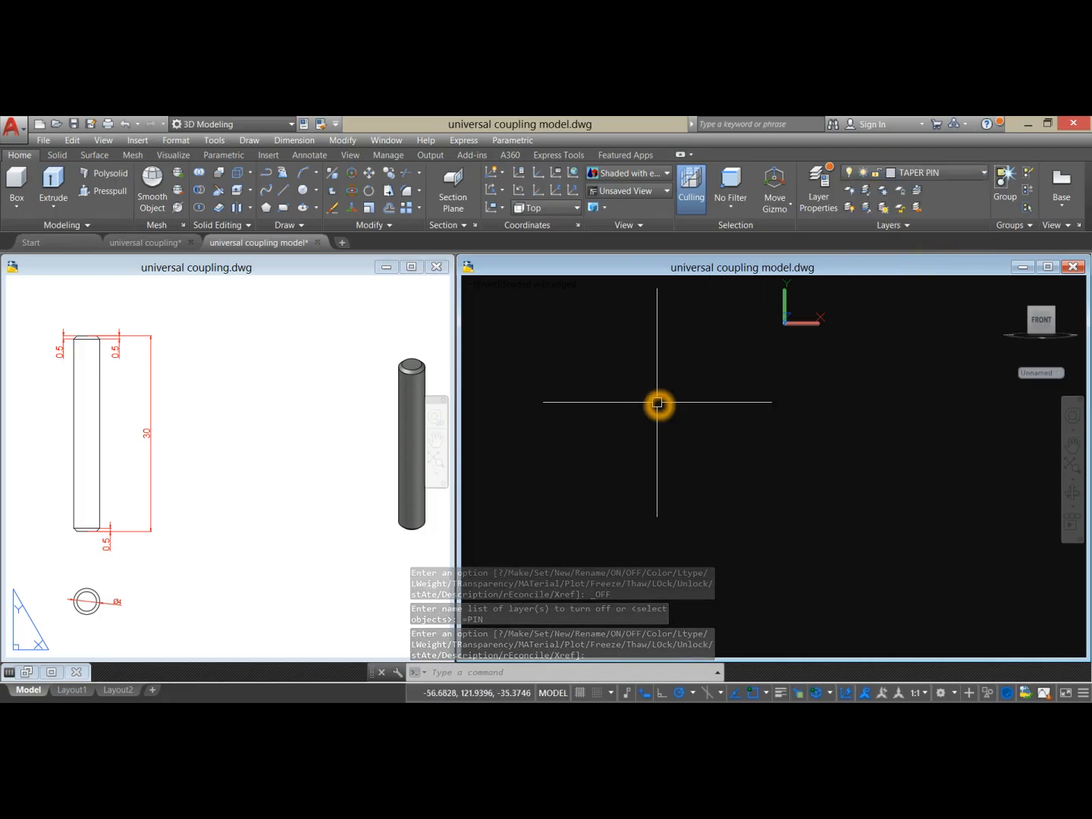
{"action": "left_click", "coordinate": [700, 396]}
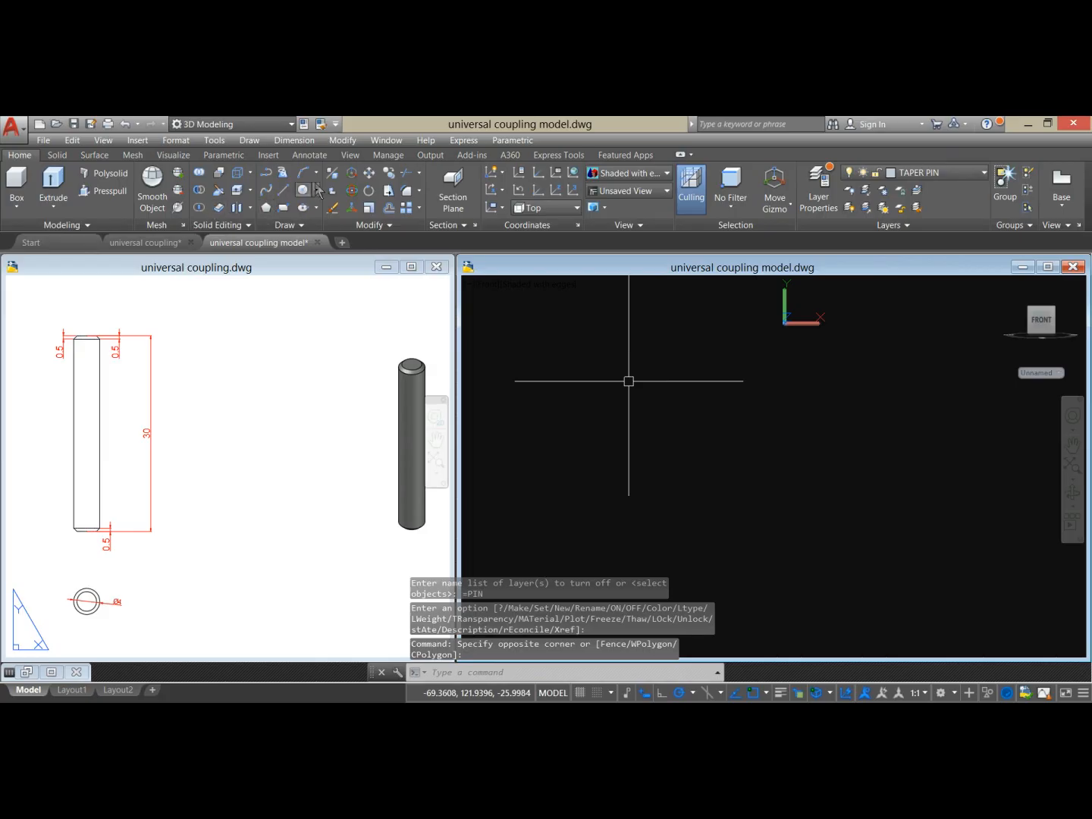
{"action": "left_click", "coordinate": [303, 191]}
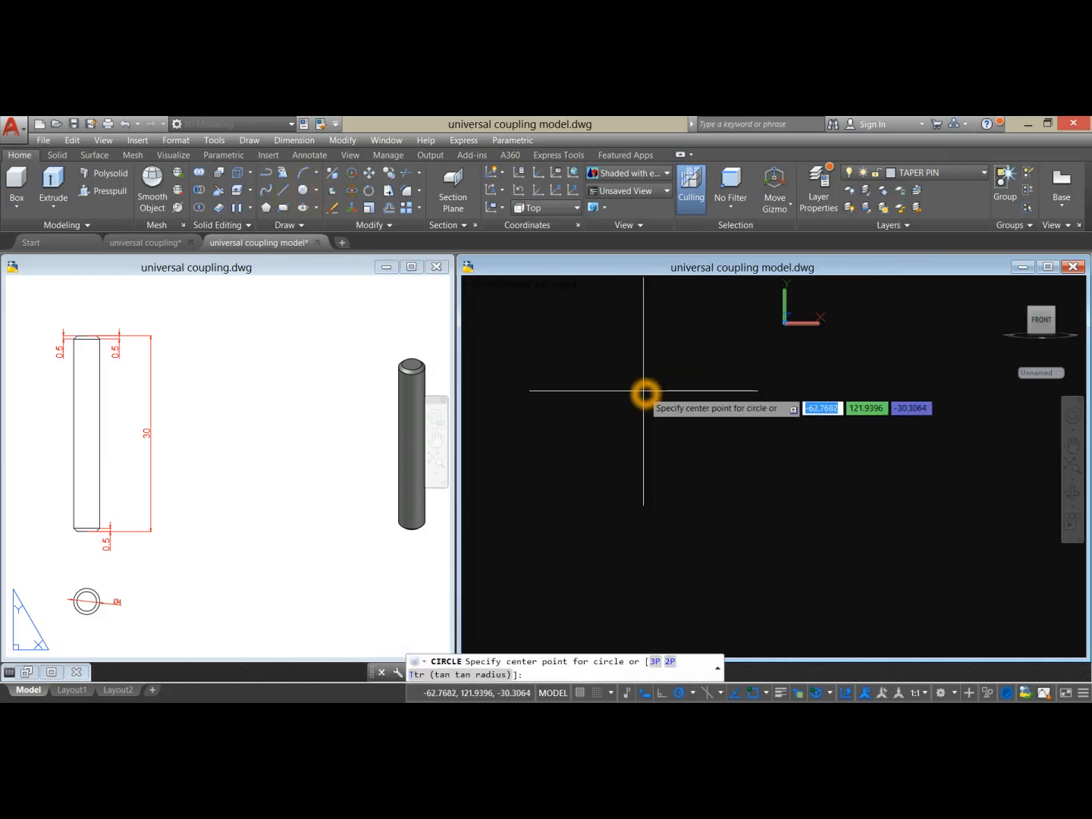
{"action": "middle_click_drag", "start_coordinate": [647, 394], "coordinate": [447, 538]}
{"action": "middle_click_drag", "start_coordinate": [617, 439], "coordinate": [635, 405]}
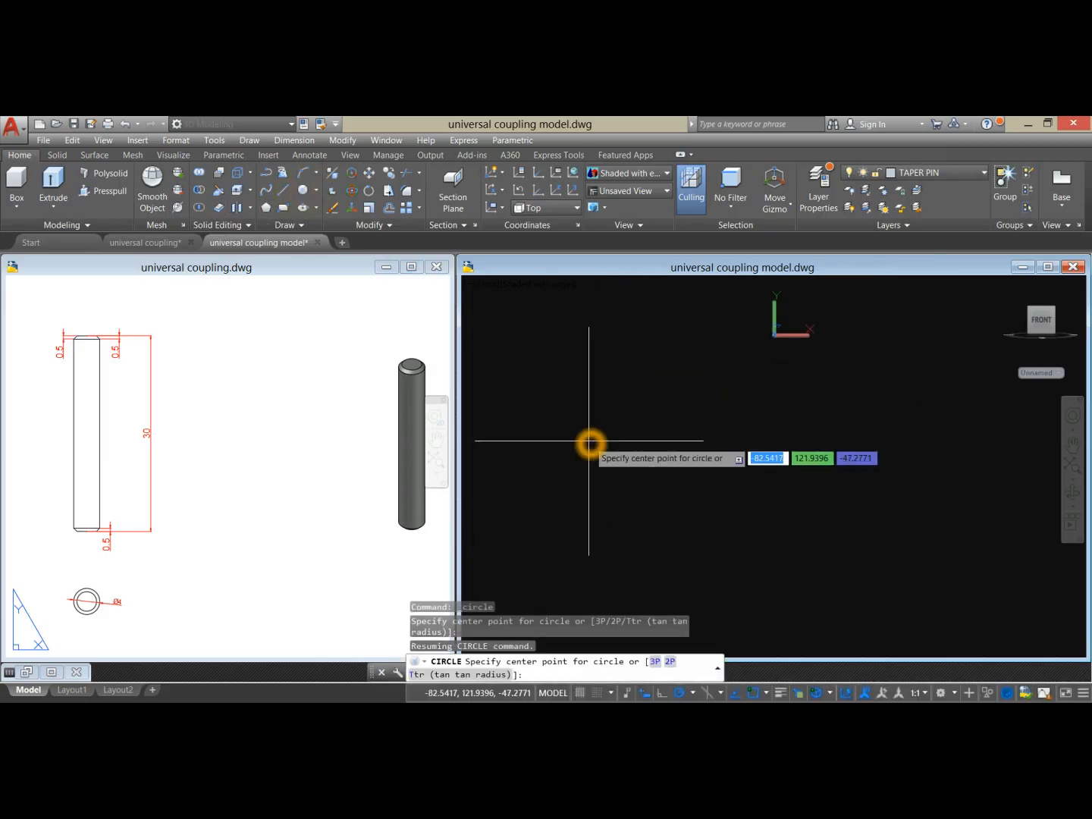
{"action": "left_click", "coordinate": [590, 444]}
{"action": "key", "text": "Escape"}
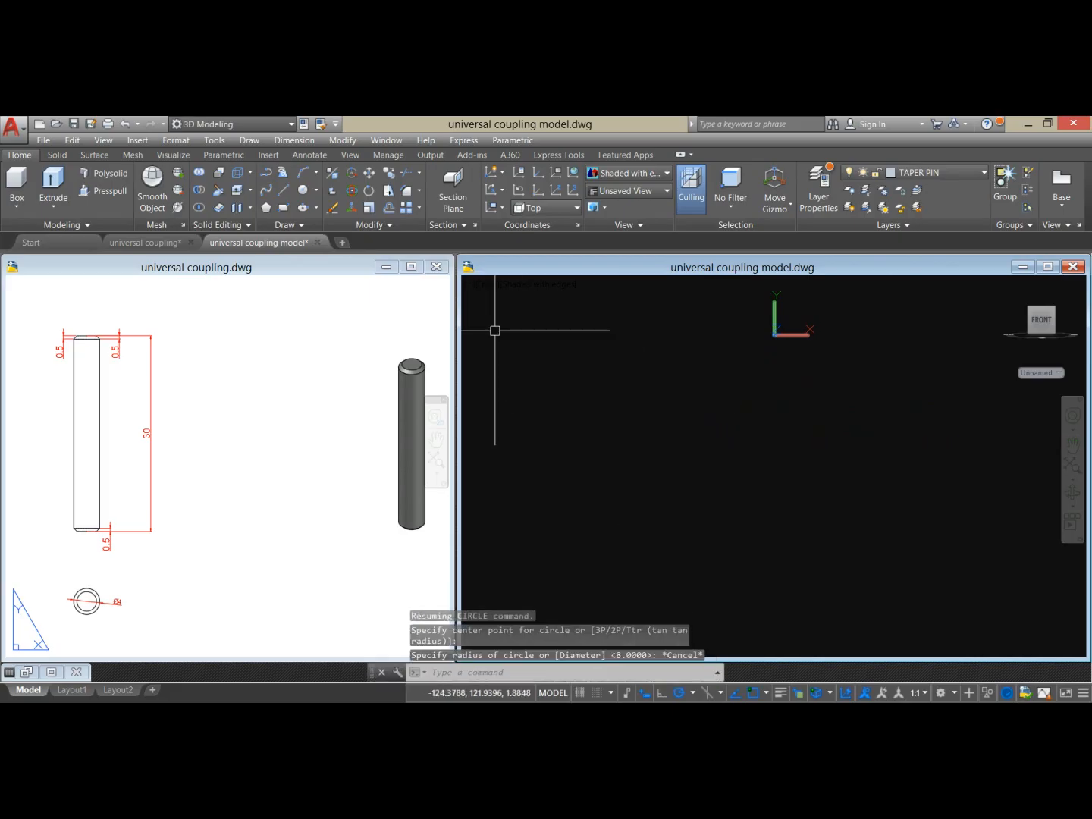
- Switch the model to the Top view and draw a circle of diameter 4 for the taper pin
{"action": "left_click", "coordinate": [487, 287]}
{"action": "left_click", "coordinate": [526, 312]}
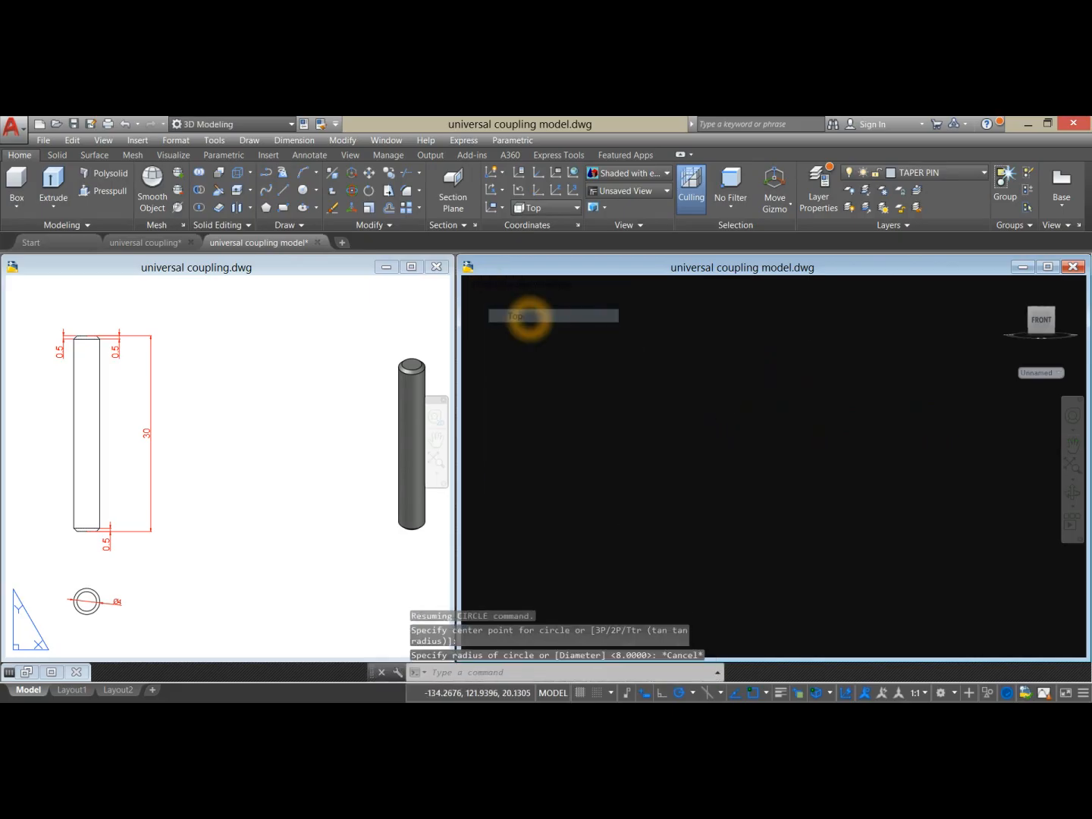
{"action": "left_click", "coordinate": [304, 191]}
{"action": "left_click", "coordinate": [610, 398]}
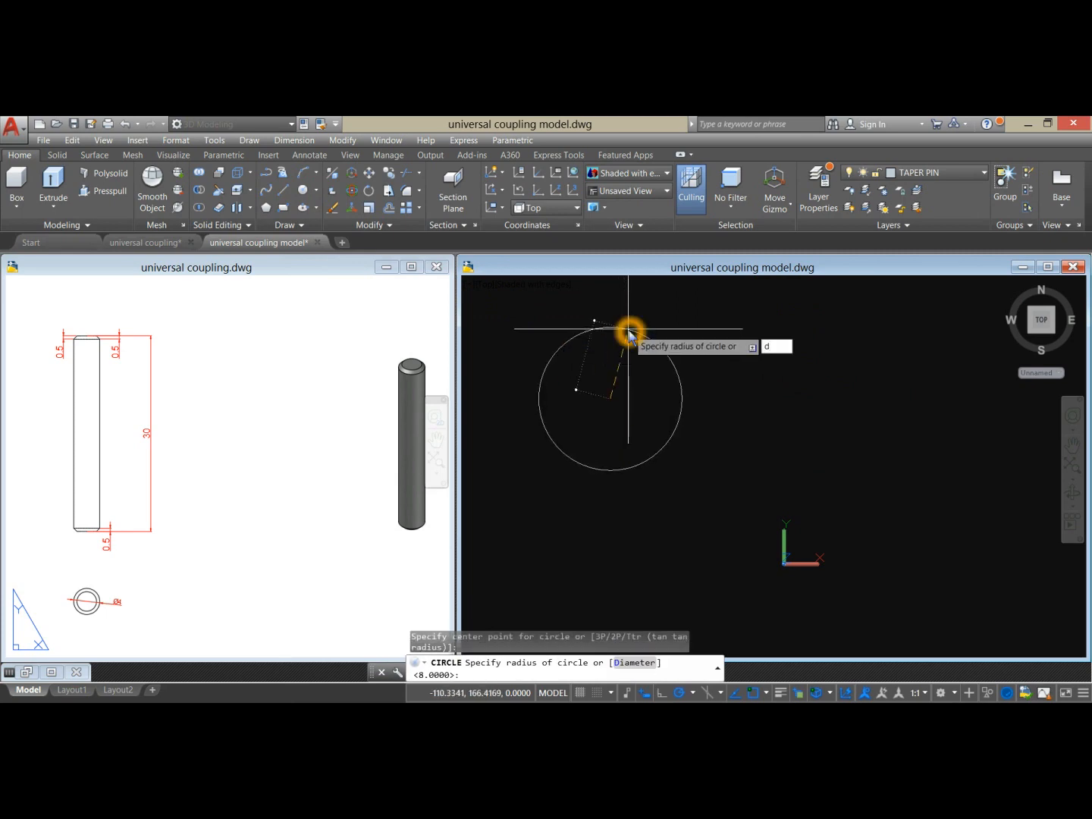
{"action": "type", "text": "d"}
{"action": "key", "text": "Return"}
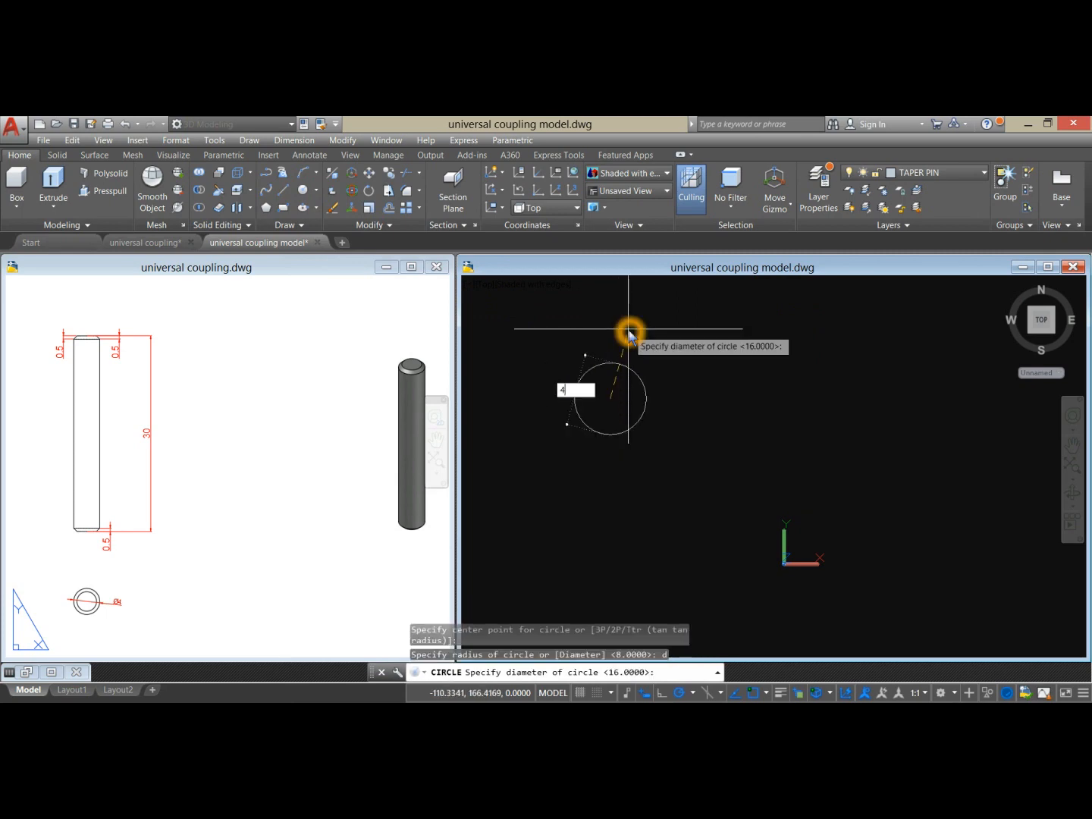
{"action": "key", "text": "Return"}
- Switch the model from the Top view to the SW Isometric view
{"action": "scroll", "coordinate": [599, 386], "scroll_direction": "up", "scroll_amount": 10}
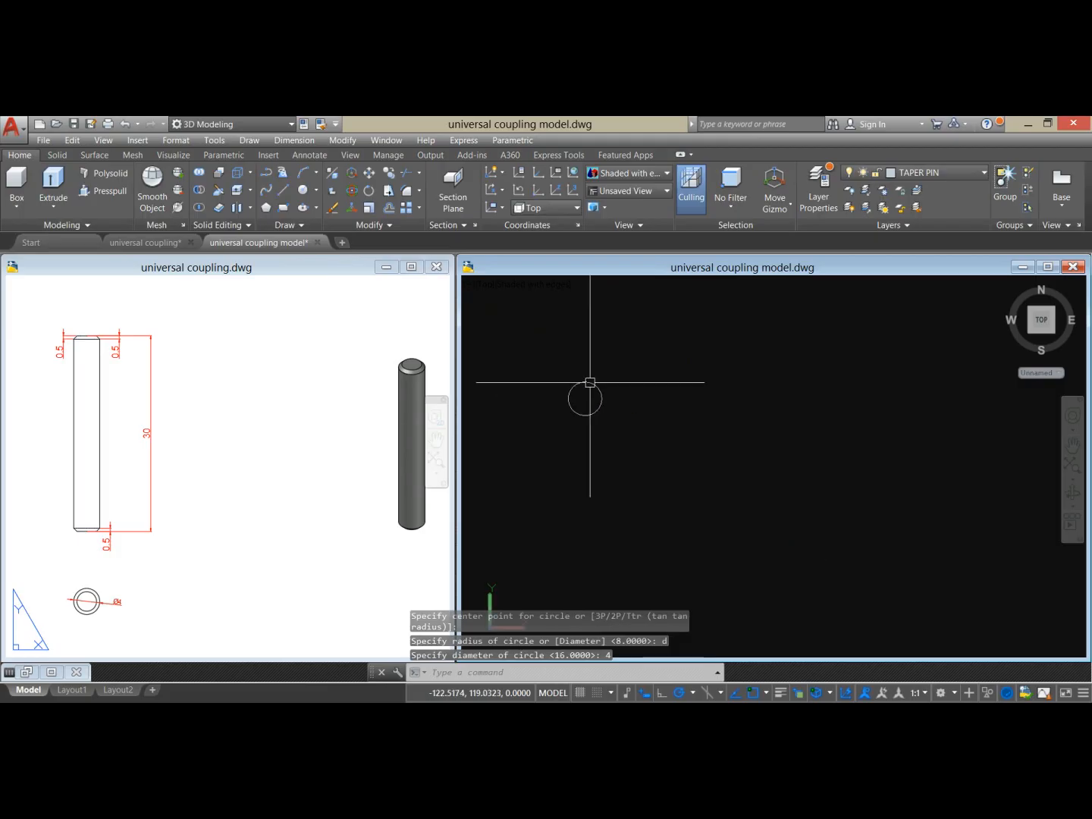
{"action": "middle_click_drag", "start_coordinate": [591, 382], "coordinate": [665, 385]}
{"action": "scroll", "coordinate": [658, 390], "scroll_direction": "down", "scroll_amount": 3}
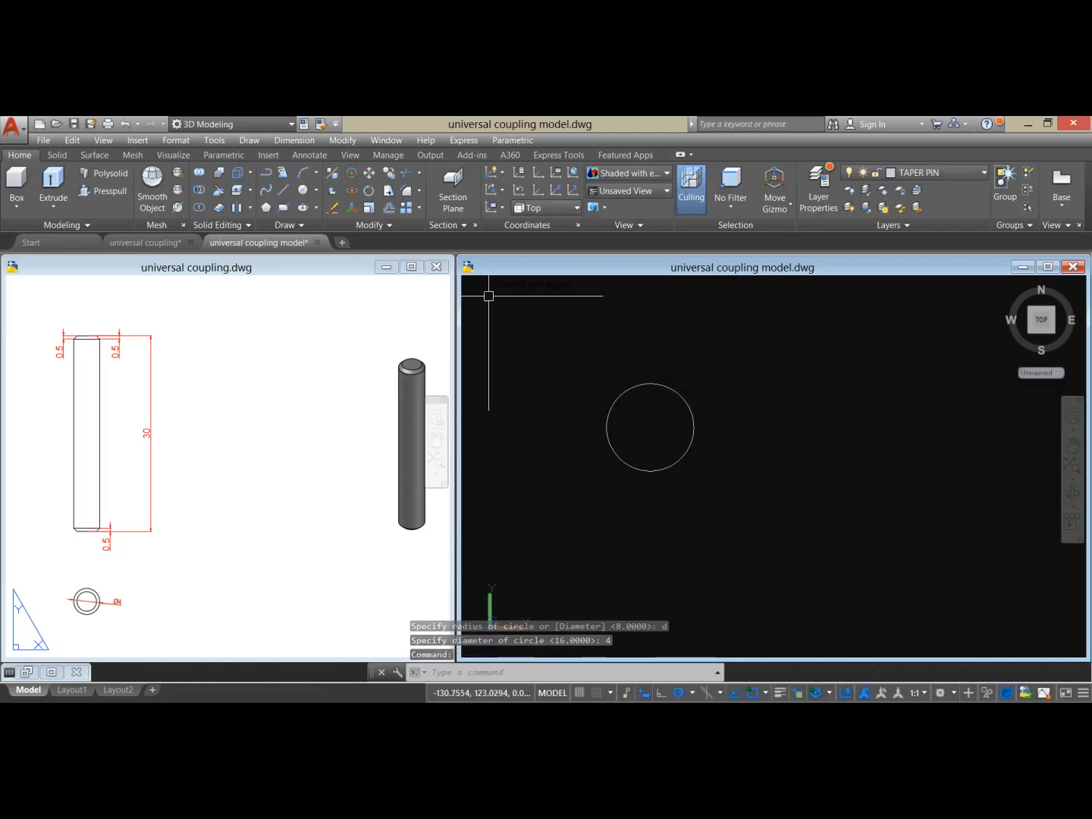
{"action": "left_click", "coordinate": [498, 287]}
{"action": "left_click", "coordinate": [483, 287]}
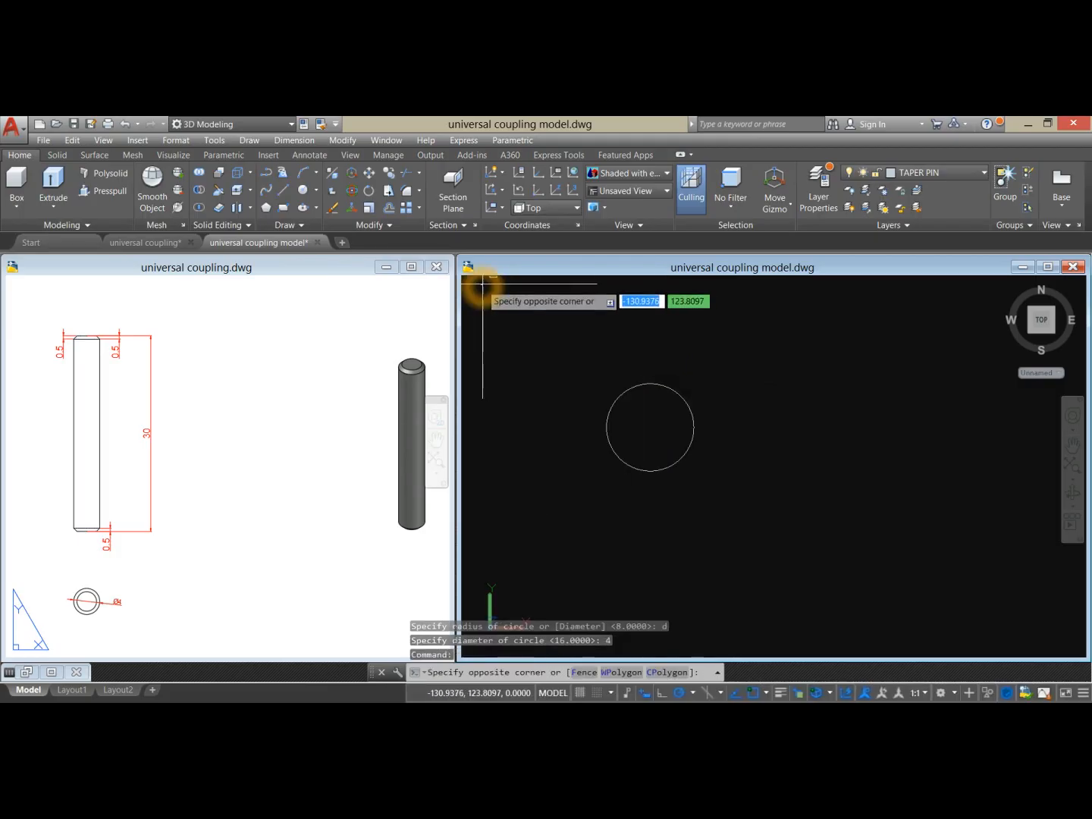
{"action": "left_click", "coordinate": [487, 288]}
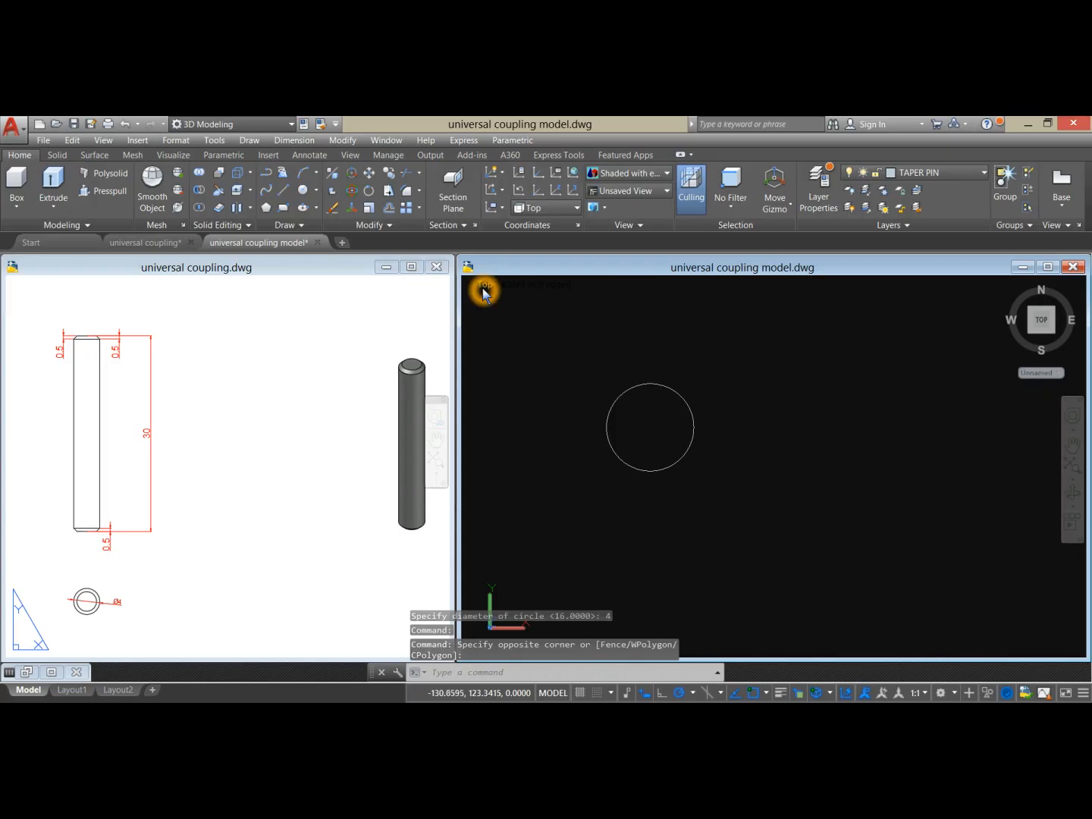
{"action": "left_click", "coordinate": [483, 289]}
{"action": "left_click", "coordinate": [526, 396]}
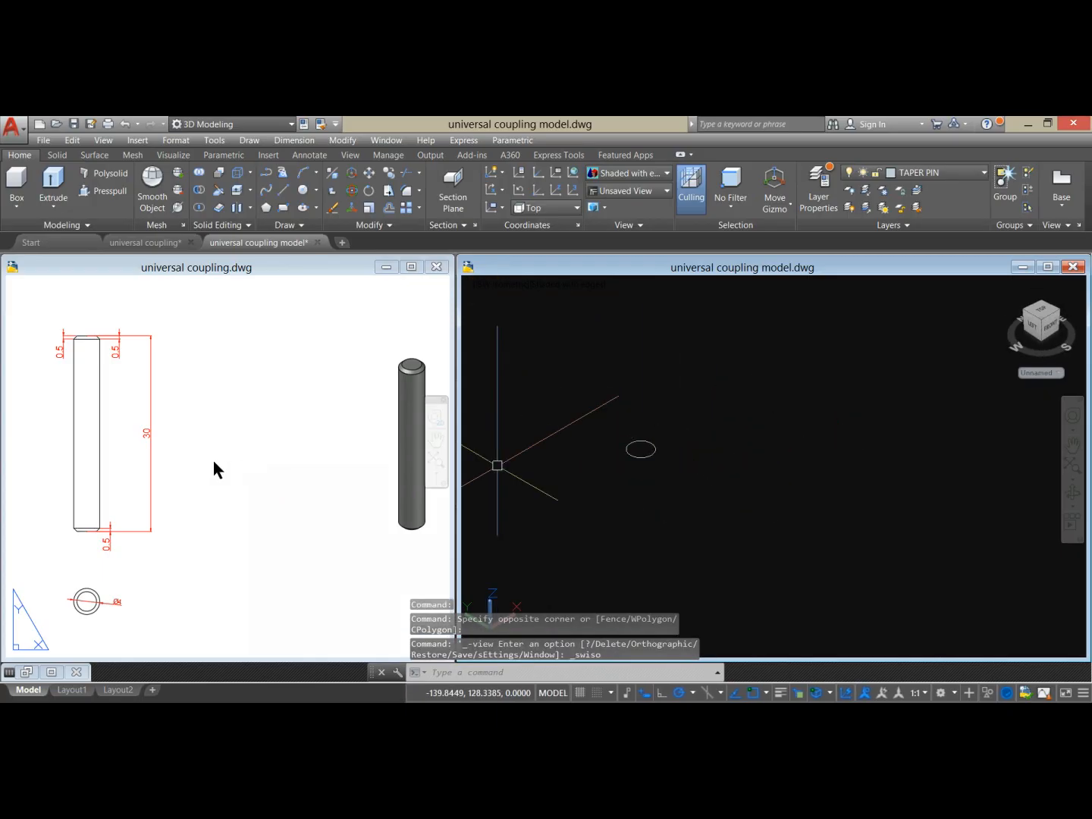
- Extrude the taper pin's circle to a height of 30, following the length on the reference sheet
{"action": "left_click", "coordinate": [702, 463]}
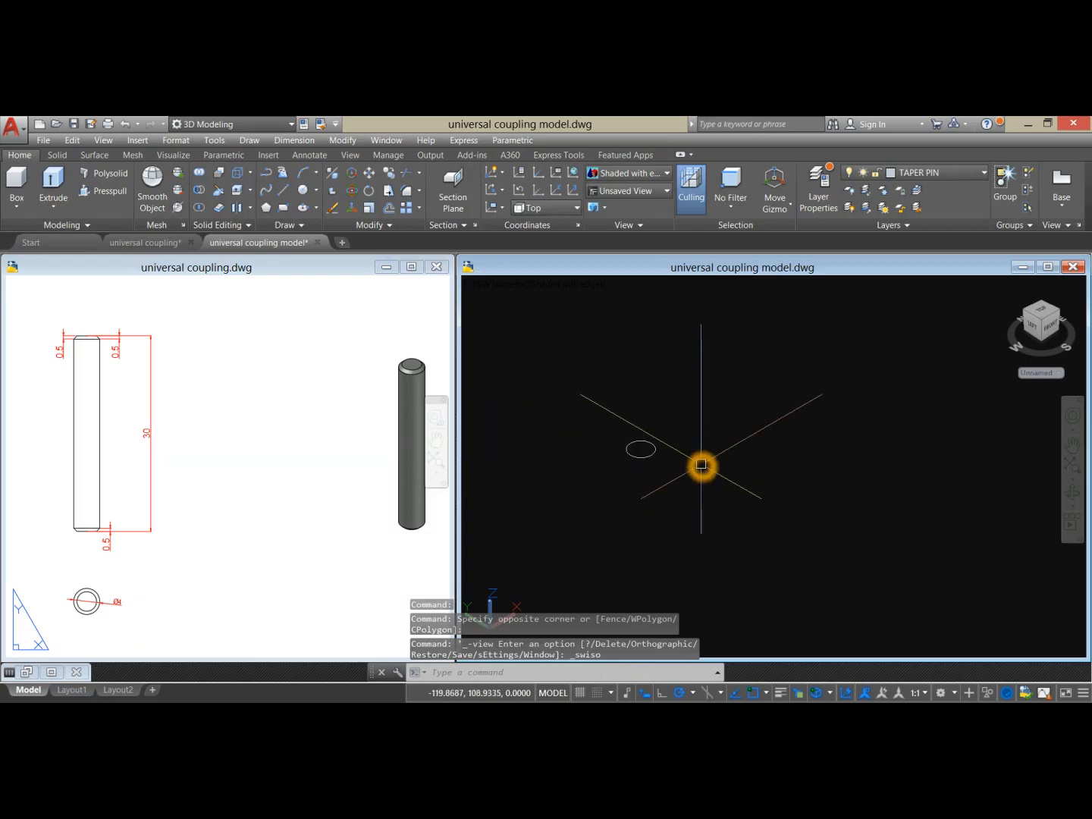
{"action": "left_click", "coordinate": [113, 453]}
{"action": "scroll", "coordinate": [121, 395], "scroll_direction": "up", "scroll_amount": 5}
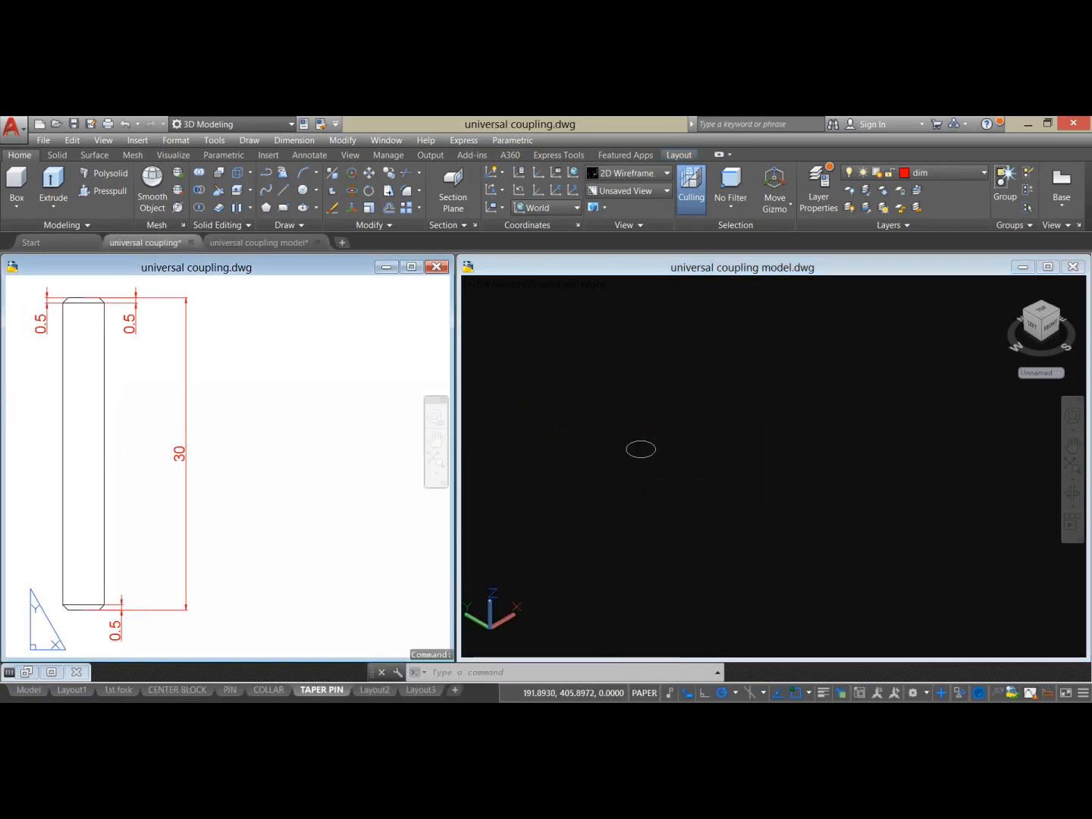
{"action": "left_click", "coordinate": [548, 391]}
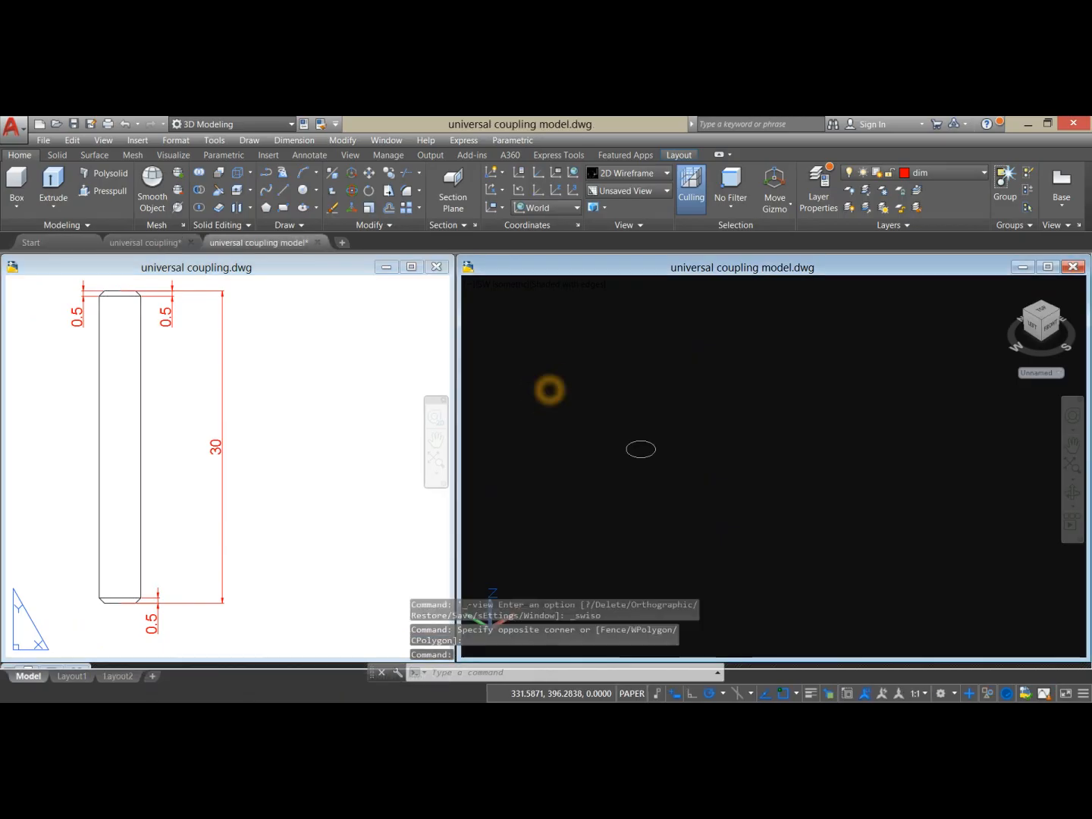
{"action": "left_click", "coordinate": [53, 182]}
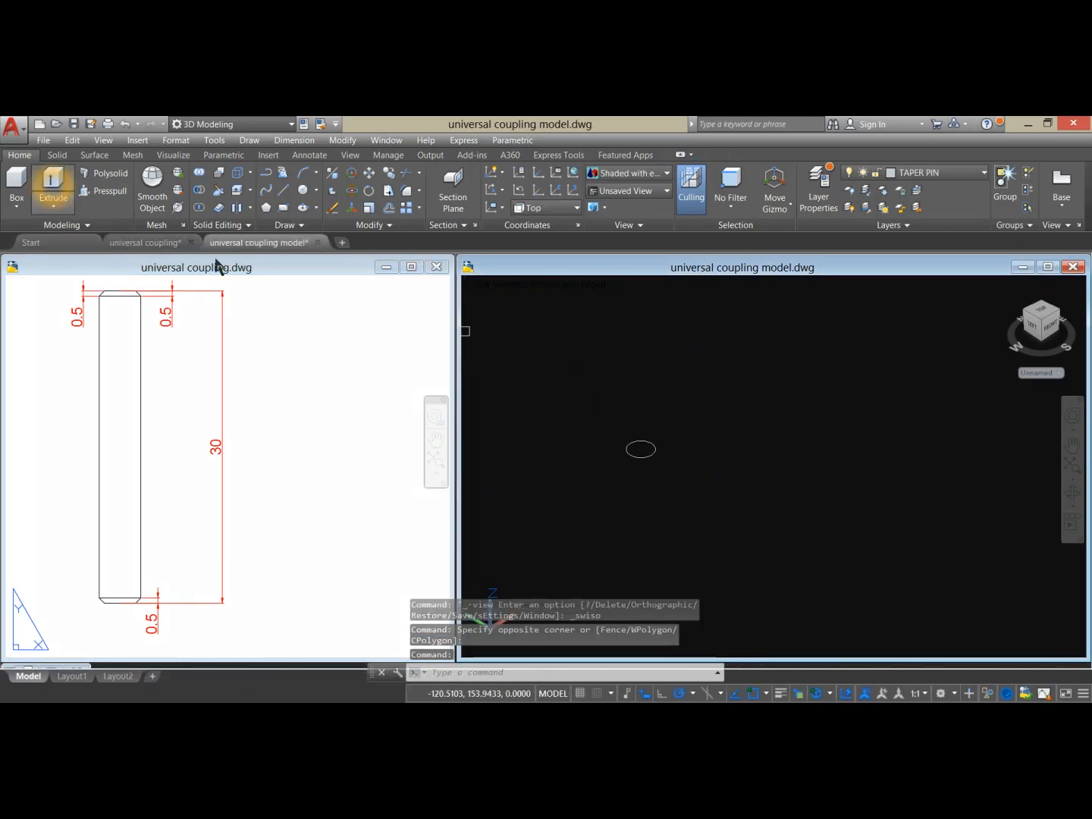
{"action": "left_click", "coordinate": [654, 448]}
{"action": "right_click", "coordinate": [682, 419]}
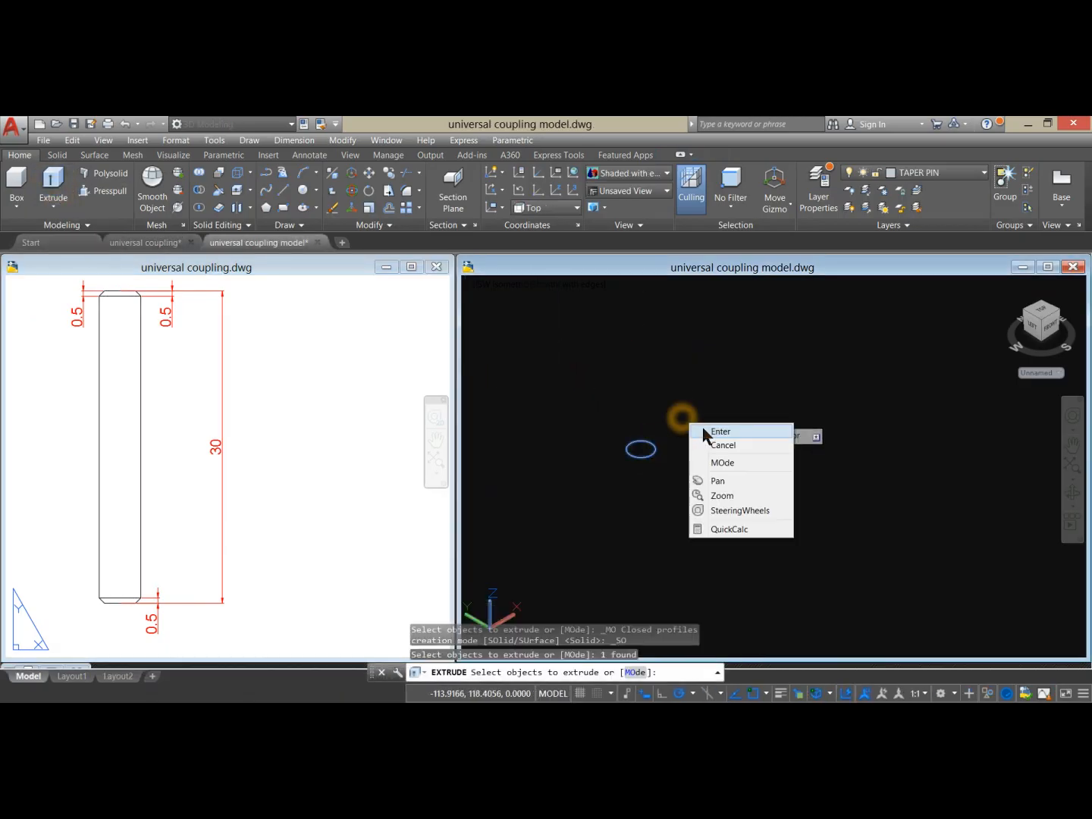
{"action": "left_click", "coordinate": [699, 430]}
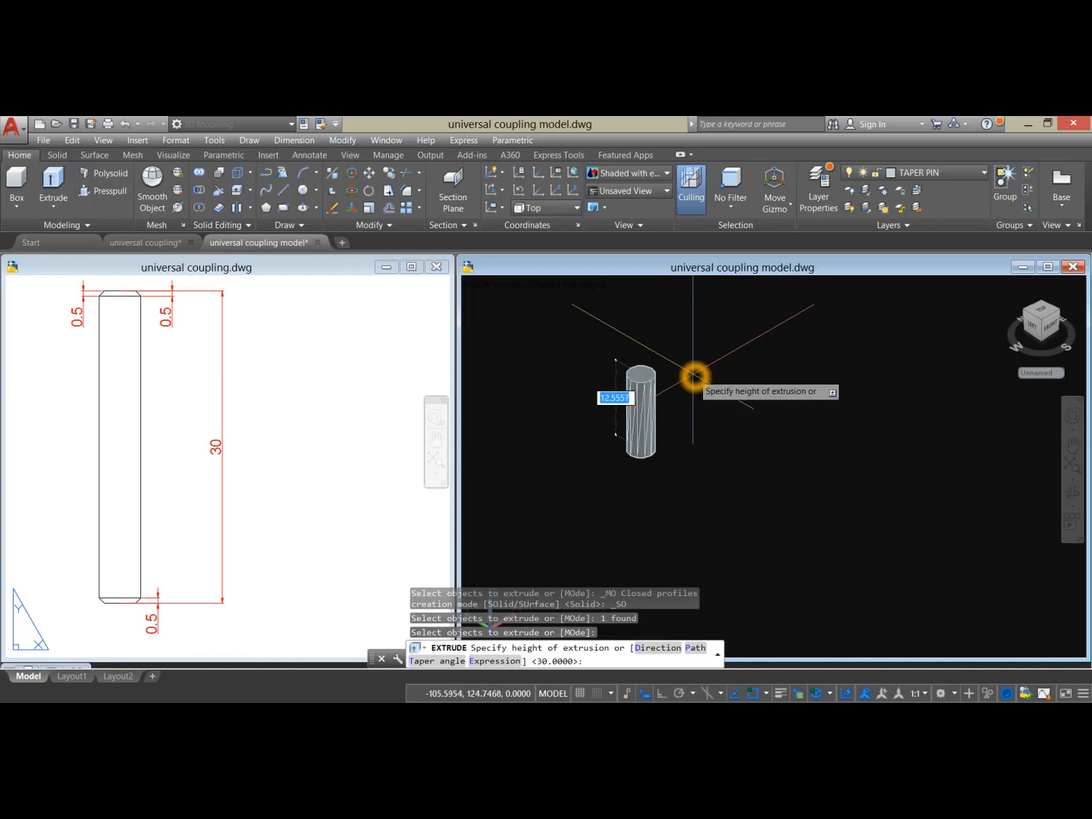
{"action": "key", "text": "Return"}
{"action": "middle_click_drag", "start_coordinate": [695, 370], "coordinate": [683, 453]}
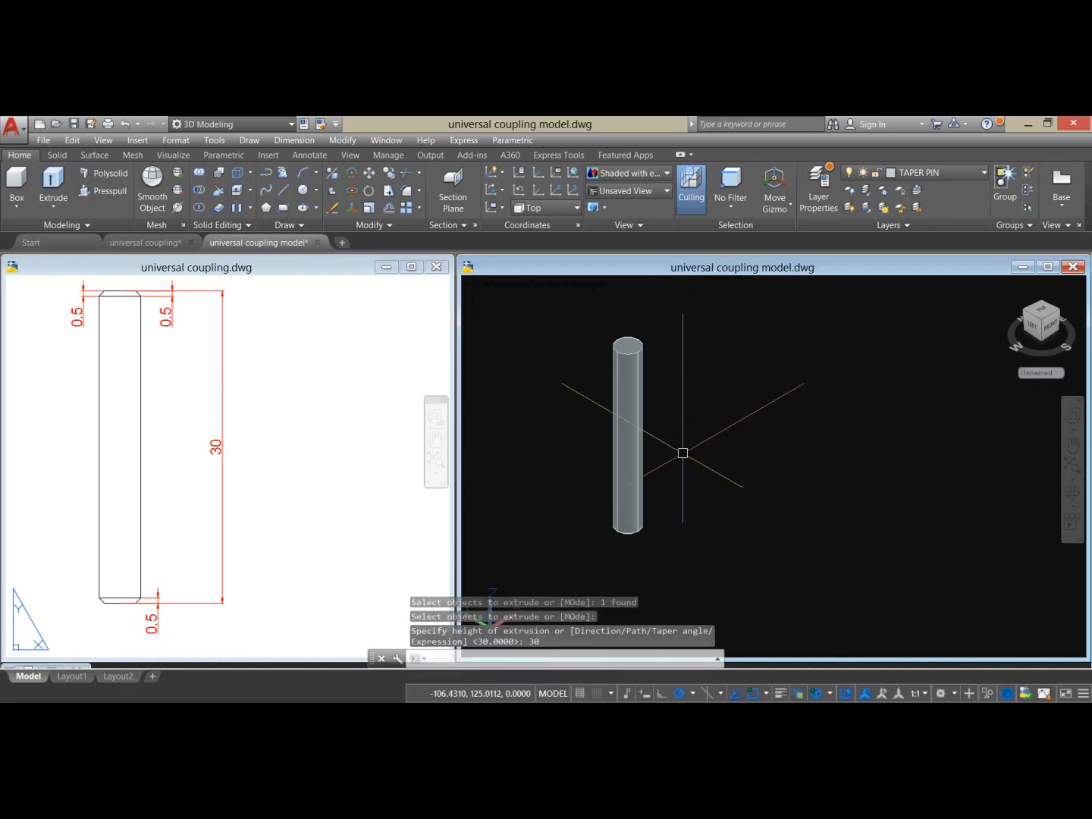
{"action": "left_click", "coordinate": [159, 413]}
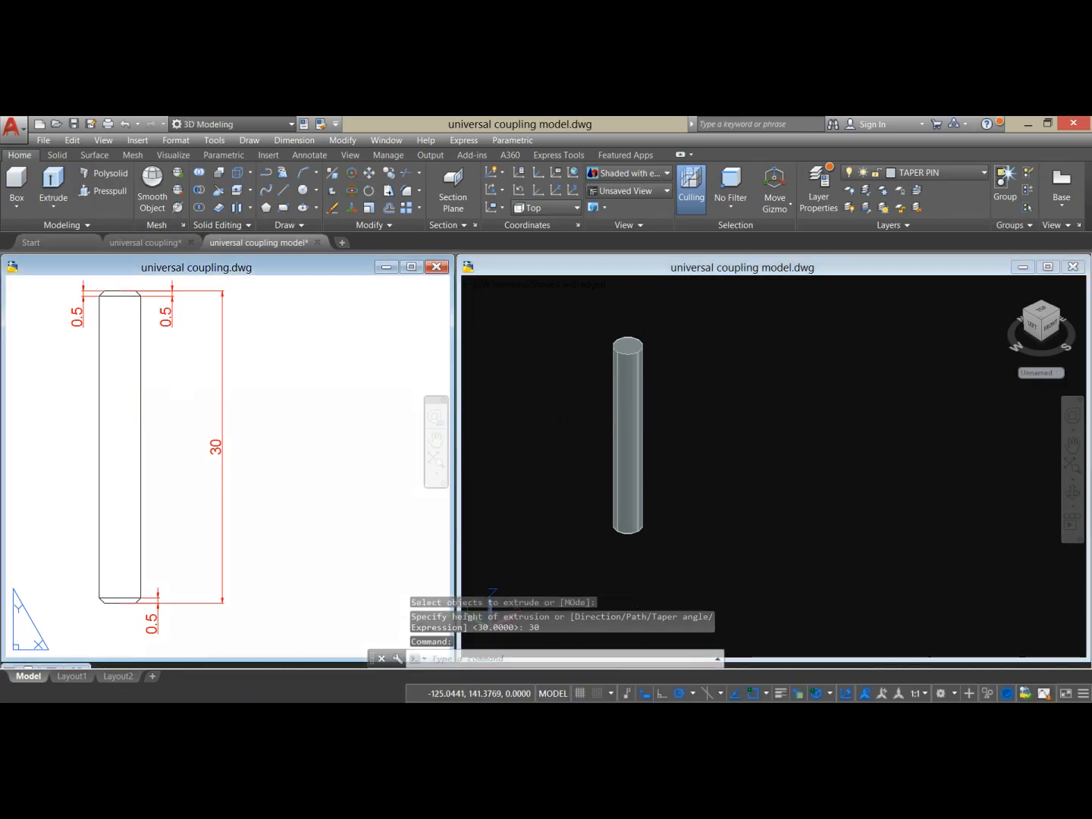
{"action": "left_click", "coordinate": [55, 157]}
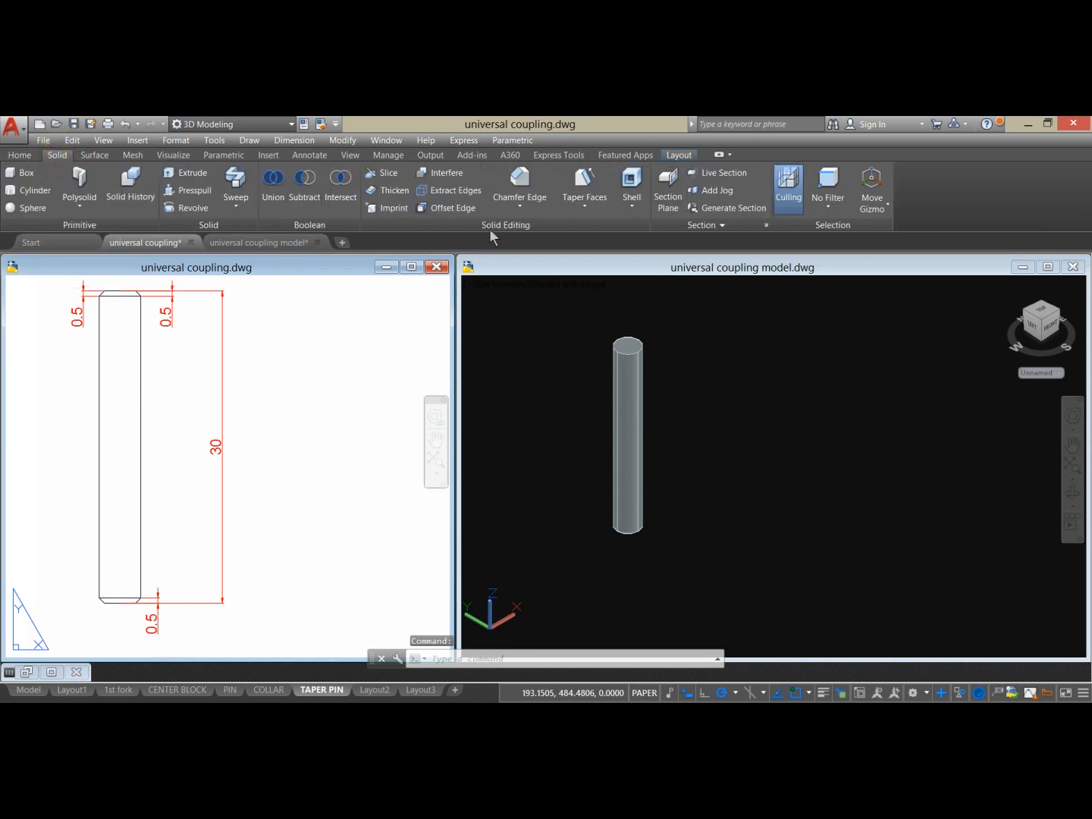
{"action": "left_click", "coordinate": [522, 180]}
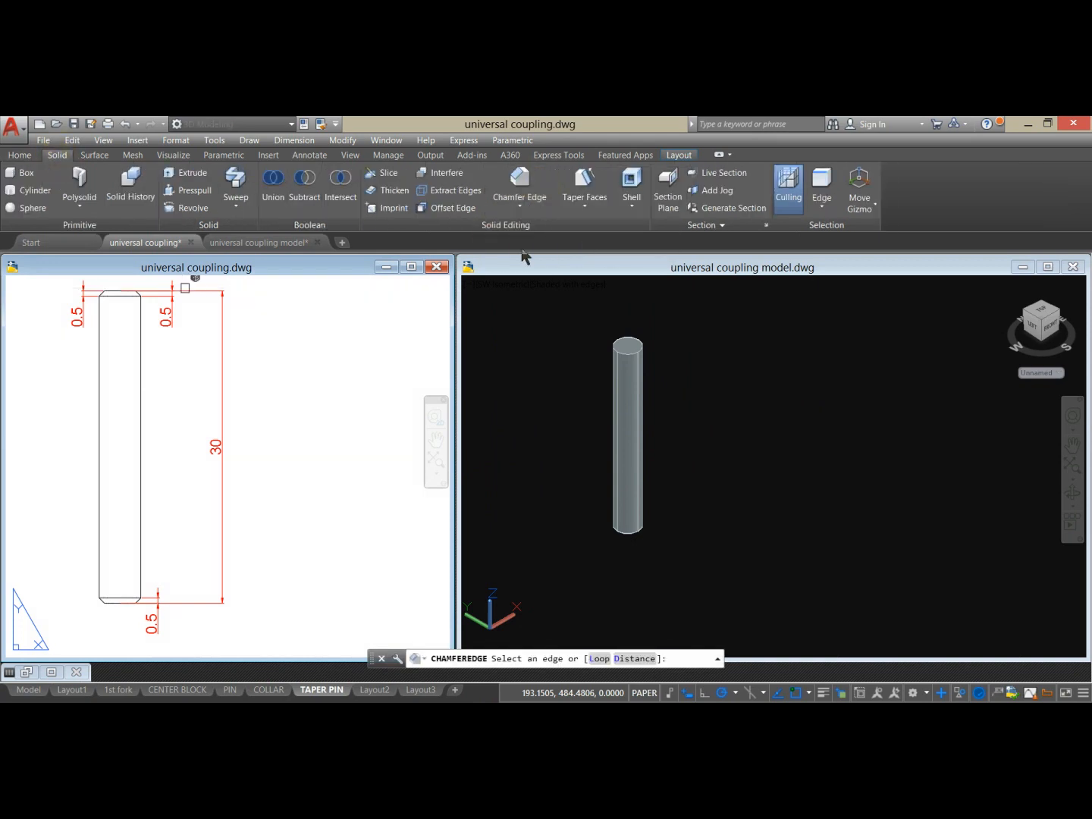
{"action": "left_click", "coordinate": [633, 660]}
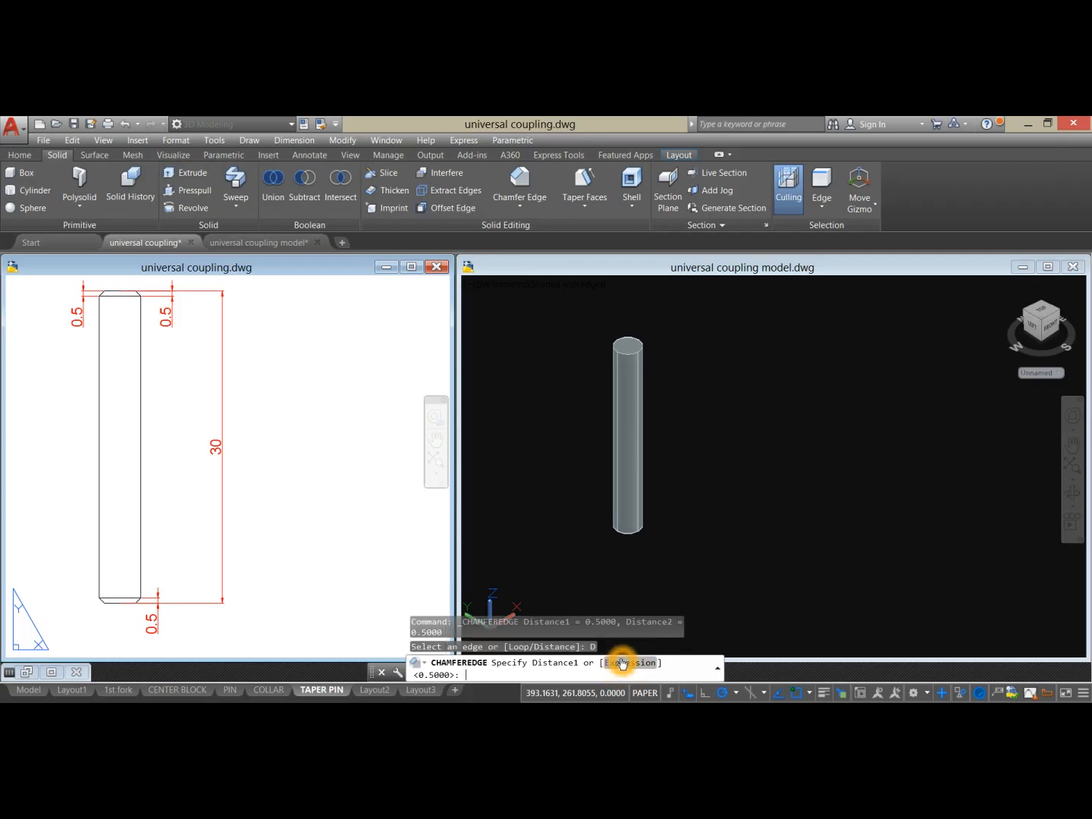
{"action": "key", "text": "Return"}
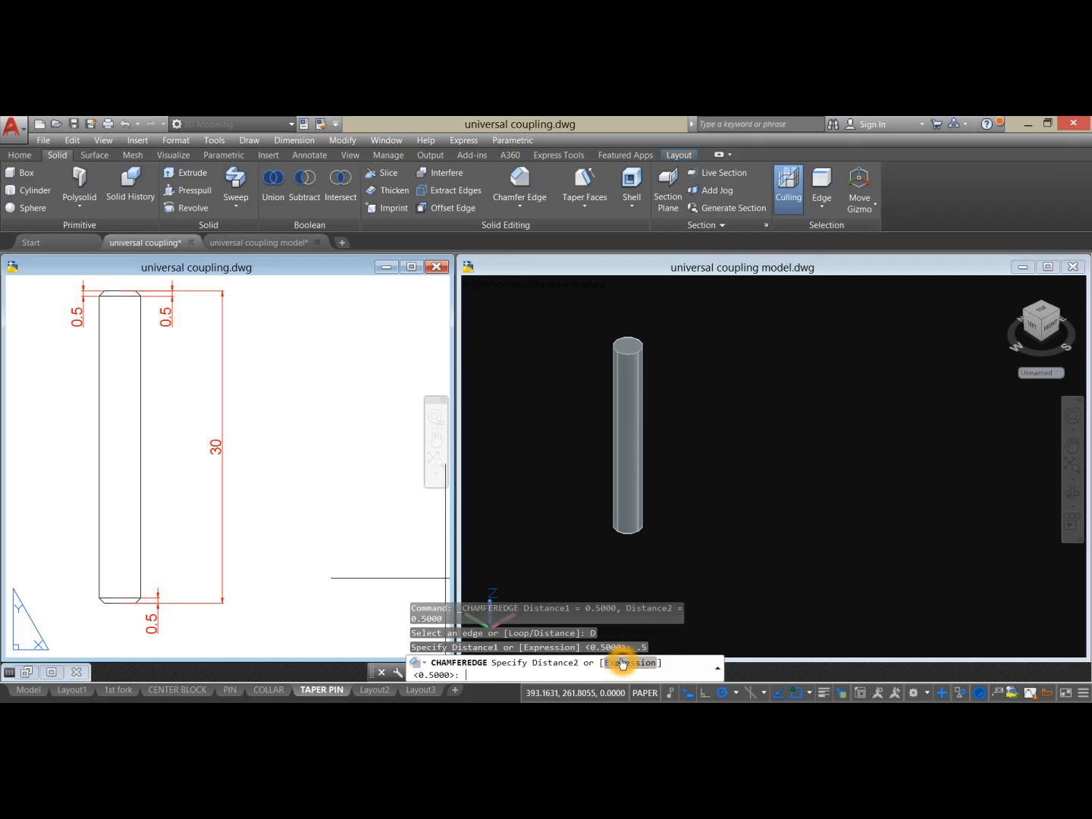
{"action": "type", "text": ".5"}
{"action": "key", "text": "Return"}
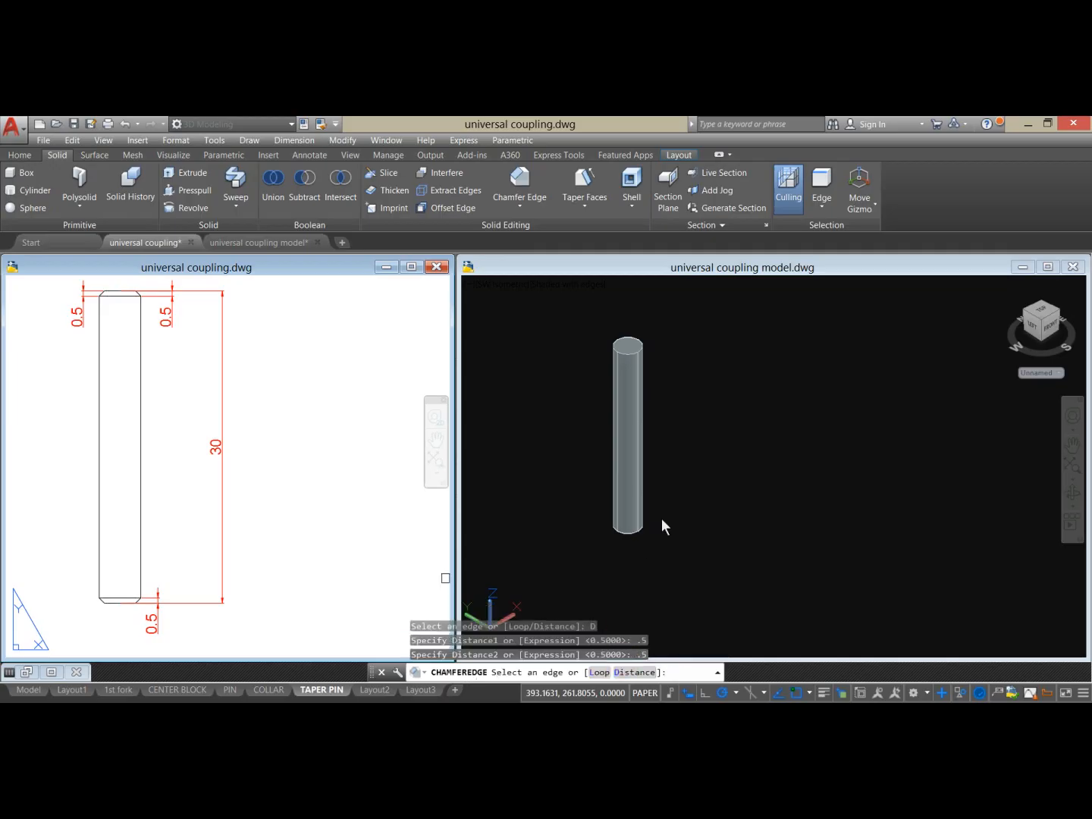
{"action": "left_click", "coordinate": [674, 406]}
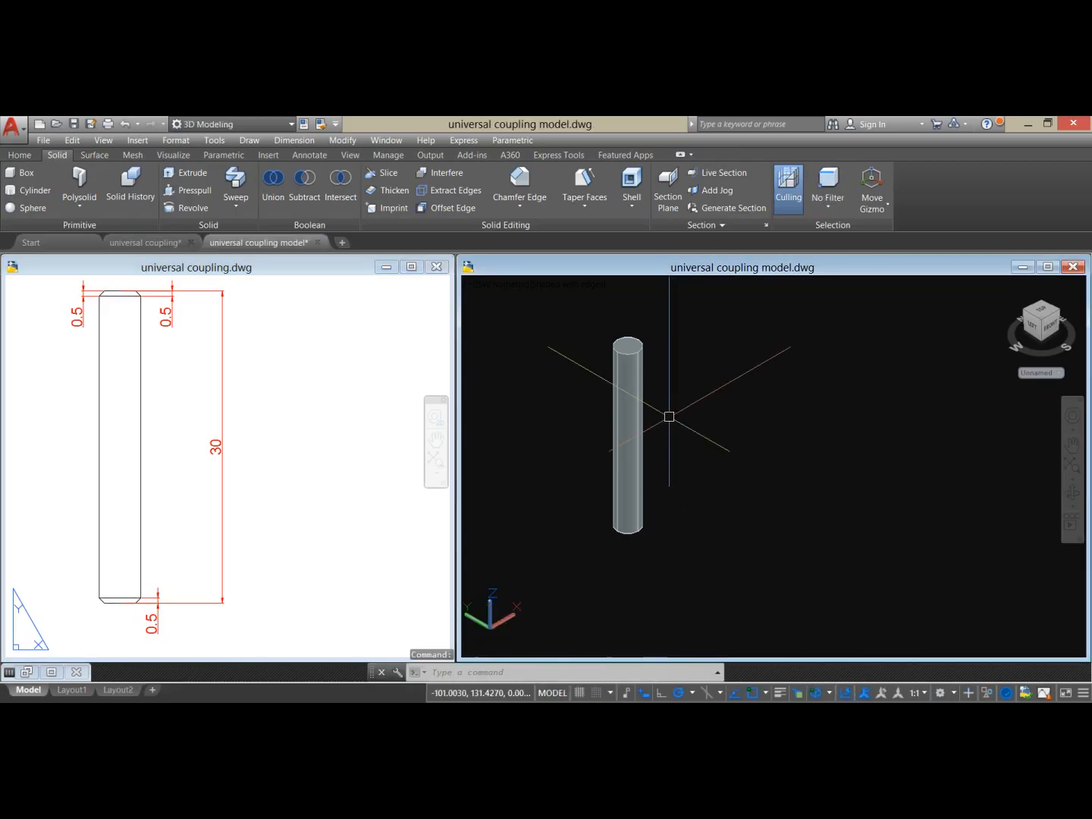
{"action": "right_click", "coordinate": [670, 437]}
{"action": "left_click", "coordinate": [696, 451]}
{"action": "key", "text": "Escape"}
- Start an edge chamfer in the model drawing with both distances set to 0.5 and select the taper pin's bottom edge
{"action": "left_click", "coordinate": [519, 186]}
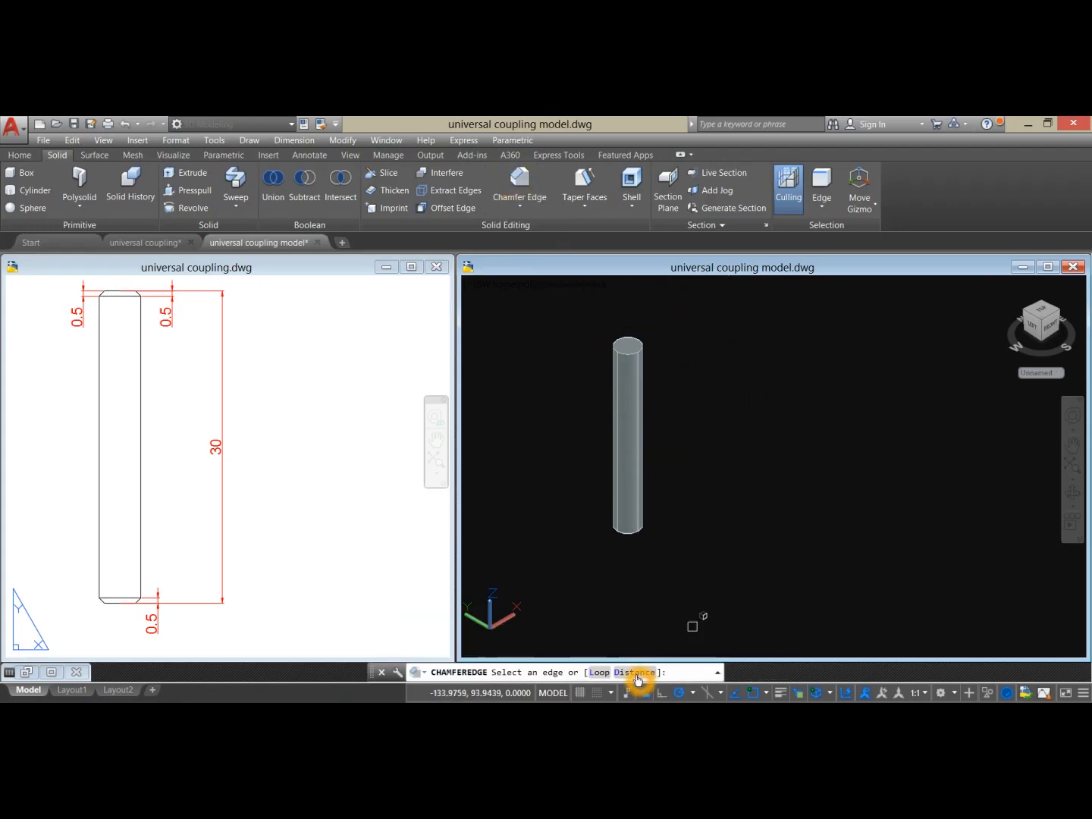
{"action": "left_click", "coordinate": [635, 673]}
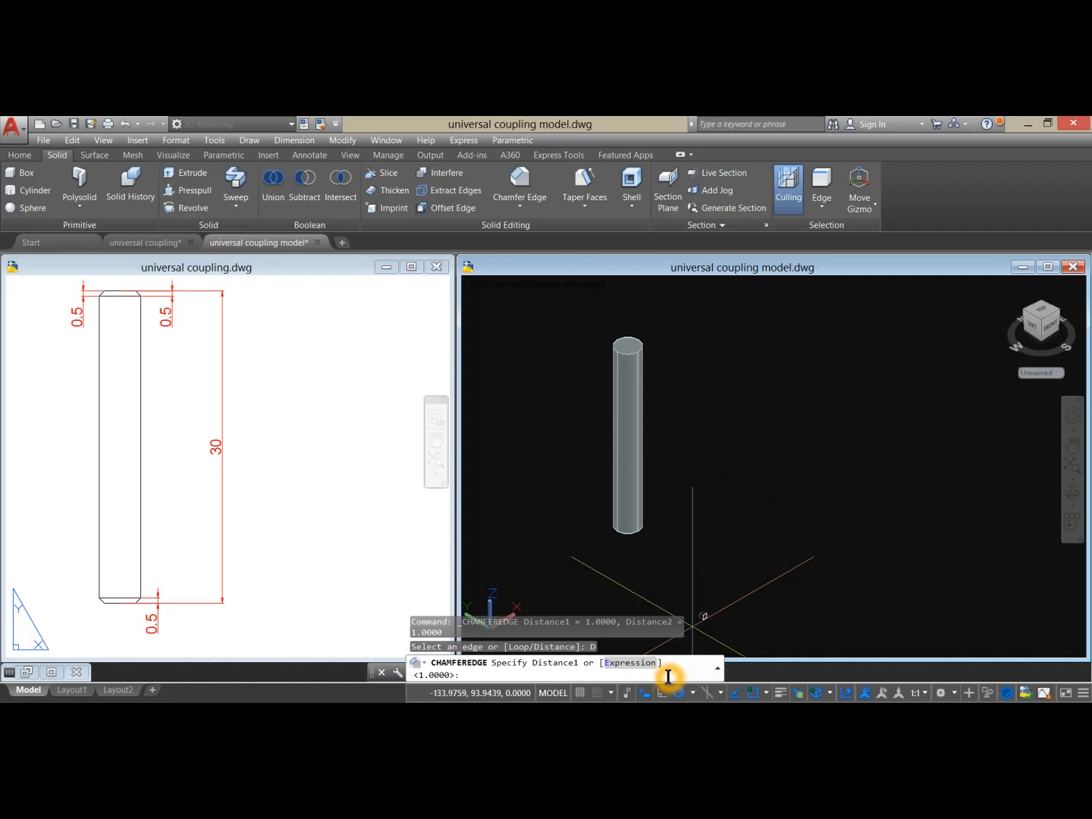
{"action": "type", "text": ".5"}
{"action": "key", "text": "Return"}
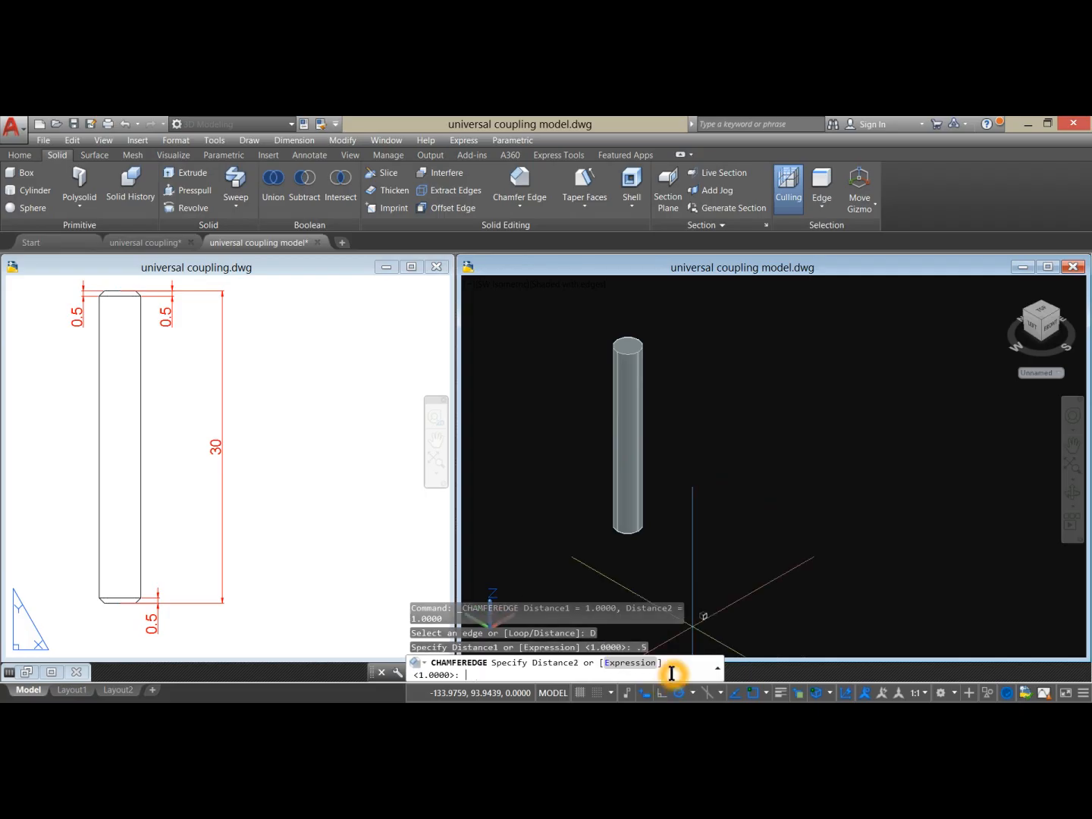
{"action": "type", "text": ".5"}
{"action": "key", "text": "Return"}
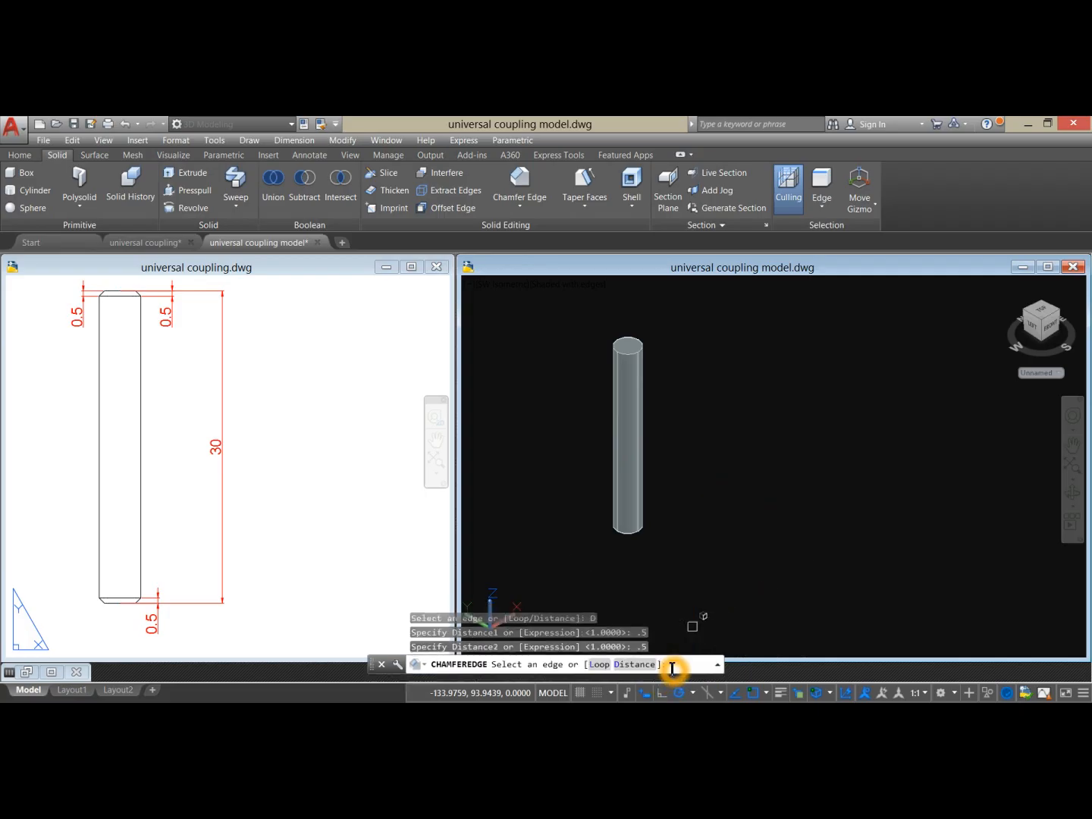
{"action": "scroll", "coordinate": [651, 533], "scroll_direction": "up", "scroll_amount": 3}
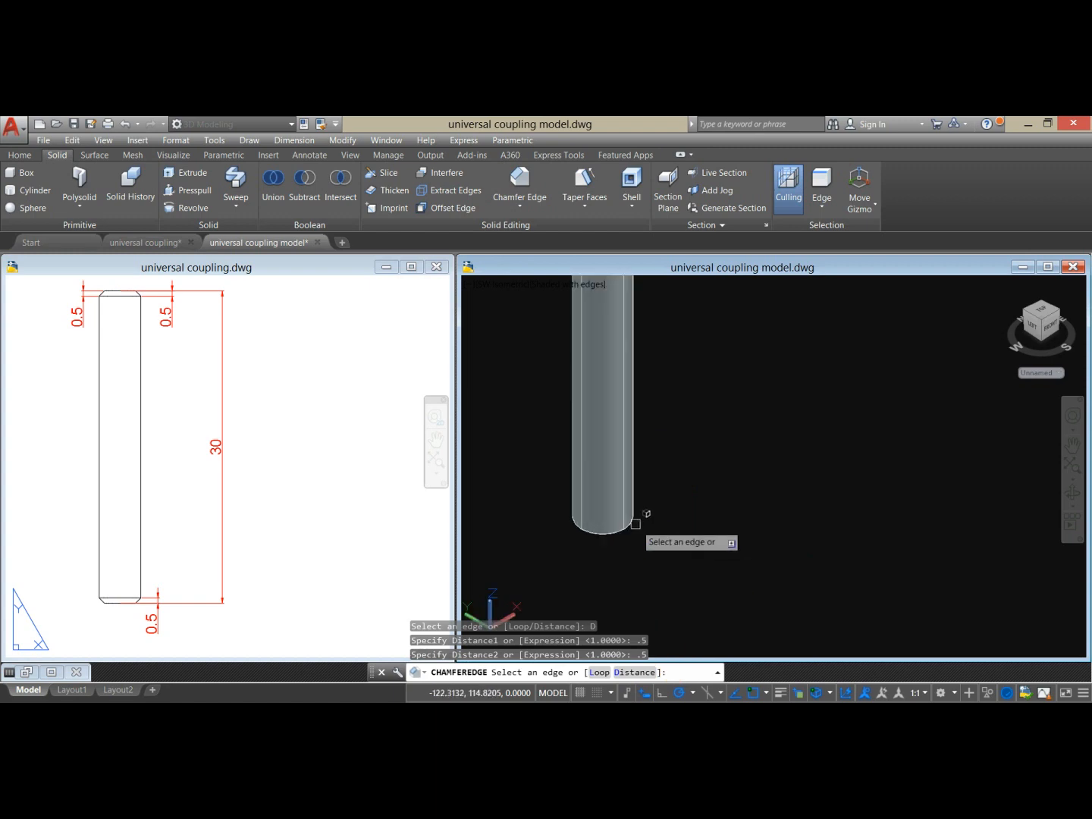
{"action": "left_click", "coordinate": [628, 522]}
- Add the taper pin's top edge to the chamfer selection and apply the chamfer
{"action": "middle_click_drag", "start_coordinate": [686, 345], "coordinate": [691, 555]}
{"action": "left_click", "coordinate": [635, 364]}
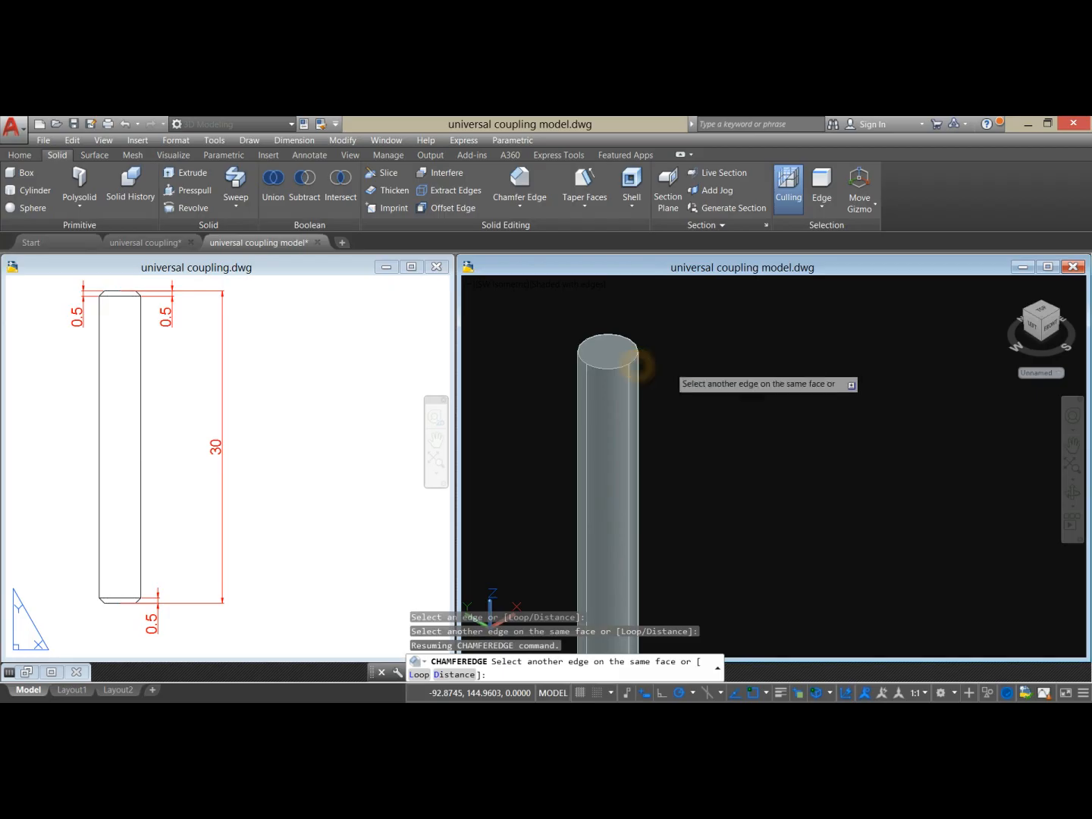
{"action": "left_click", "coordinate": [637, 364]}
{"action": "right_click", "coordinate": [673, 368]}
{"action": "left_click", "coordinate": [695, 375]}
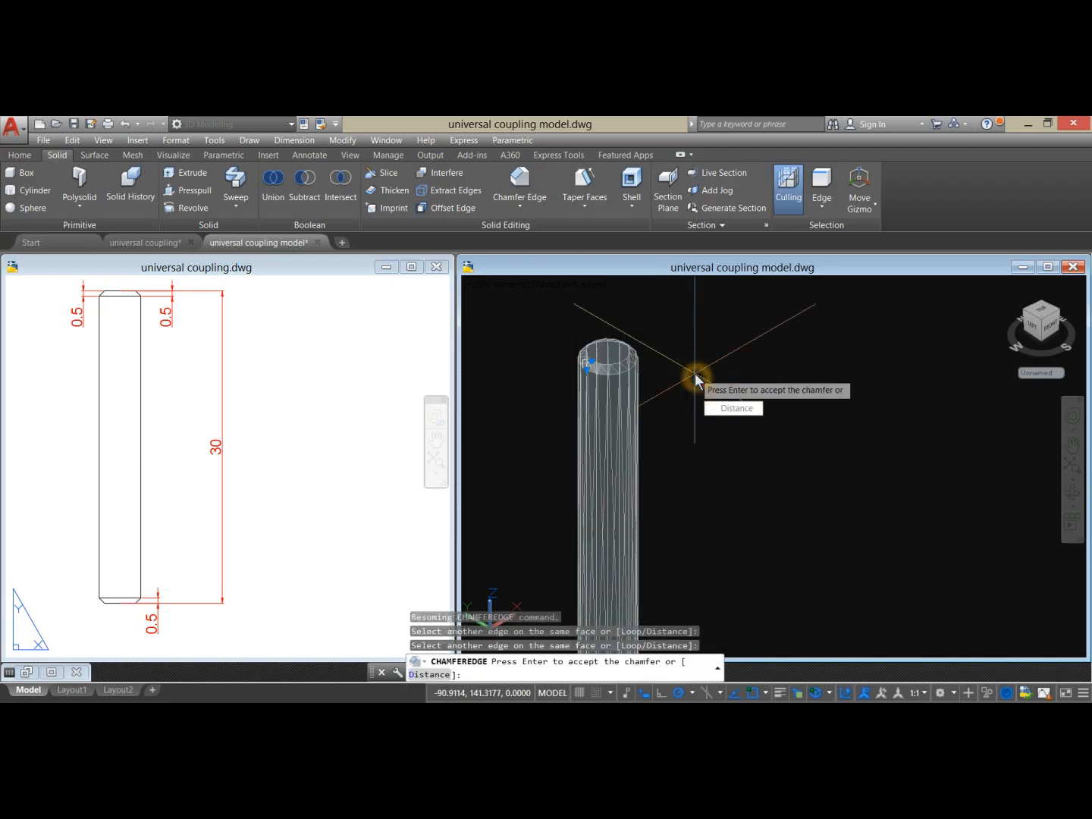
{"action": "right_click", "coordinate": [708, 383]}
{"action": "left_click", "coordinate": [713, 385]}
{"action": "scroll", "coordinate": [714, 385], "scroll_direction": "down", "scroll_amount": 1}
{"action": "middle_click_drag", "start_coordinate": [714, 387], "coordinate": [696, 364]}
{"action": "scroll", "coordinate": [696, 363], "scroll_direction": "down", "scroll_amount": 1}
{"action": "middle_click_drag", "start_coordinate": [739, 474], "coordinate": [709, 485], "text": "shift"}
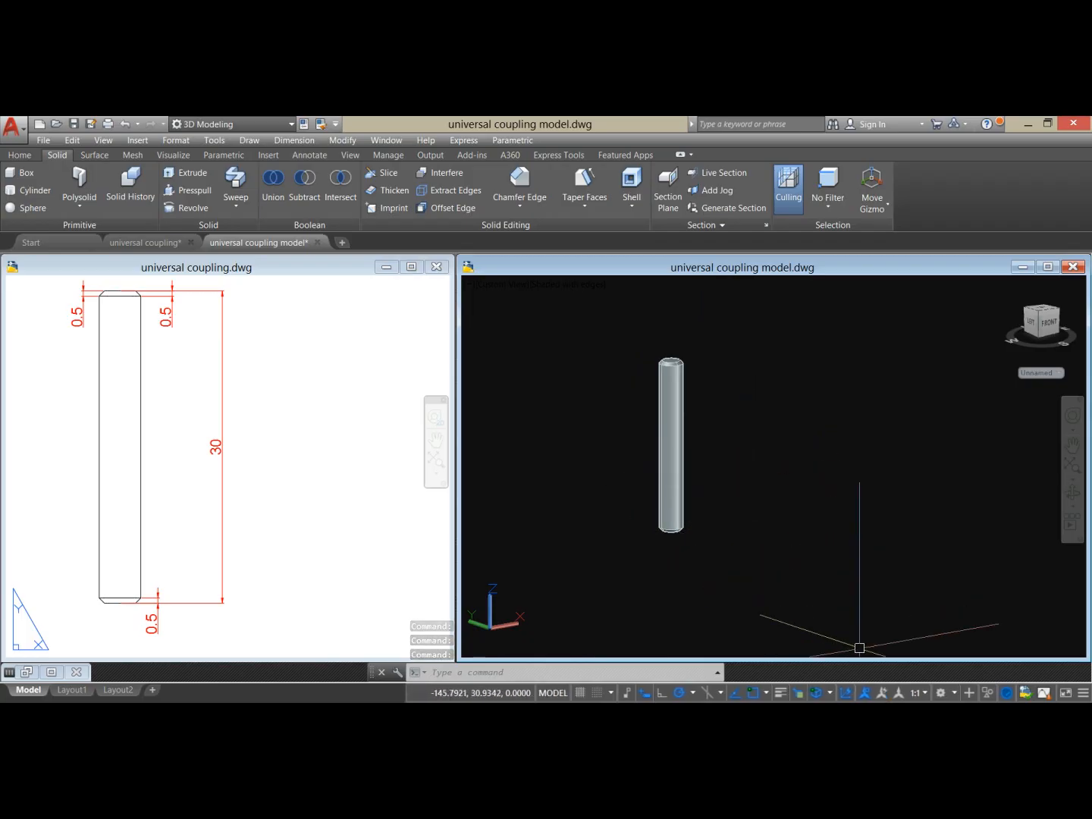
{"action": "right_click", "coordinate": [872, 702]}
{"action": "left_click", "coordinate": [674, 668]}
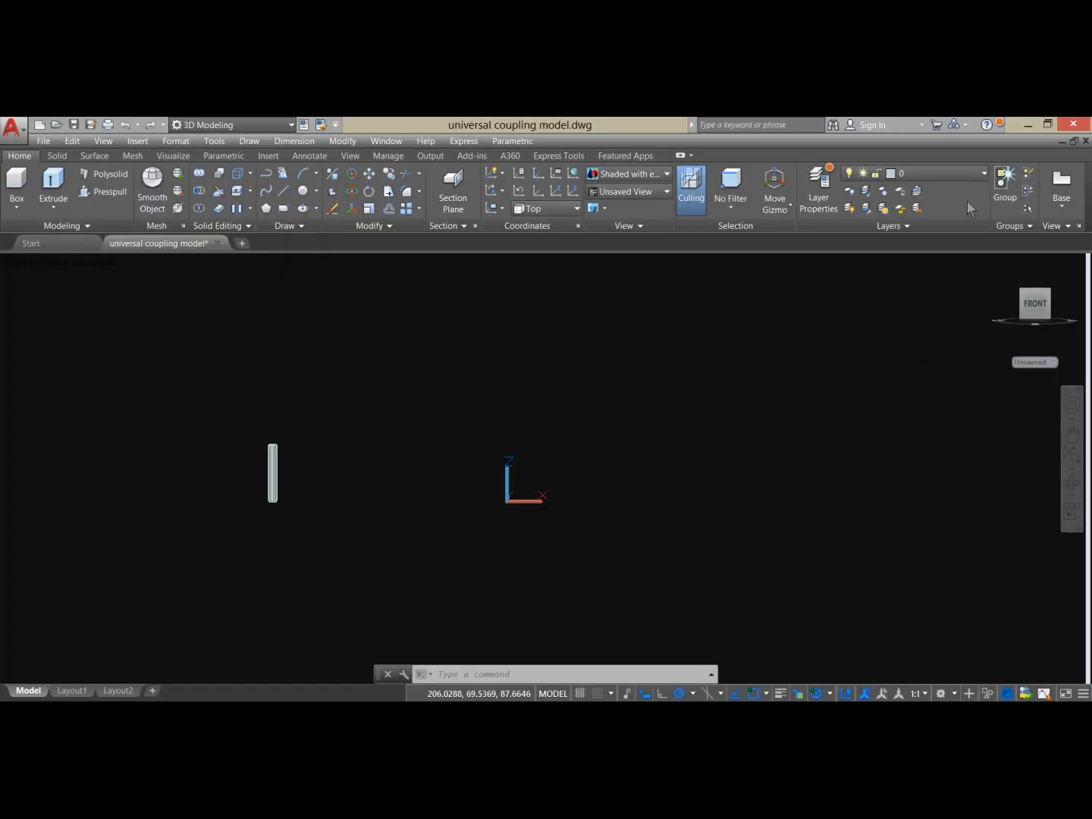
- Turn on the CENTER BLOCK, COLLAR, FIRST FORK and PIN layers
{"action": "left_click", "coordinate": [985, 173]}
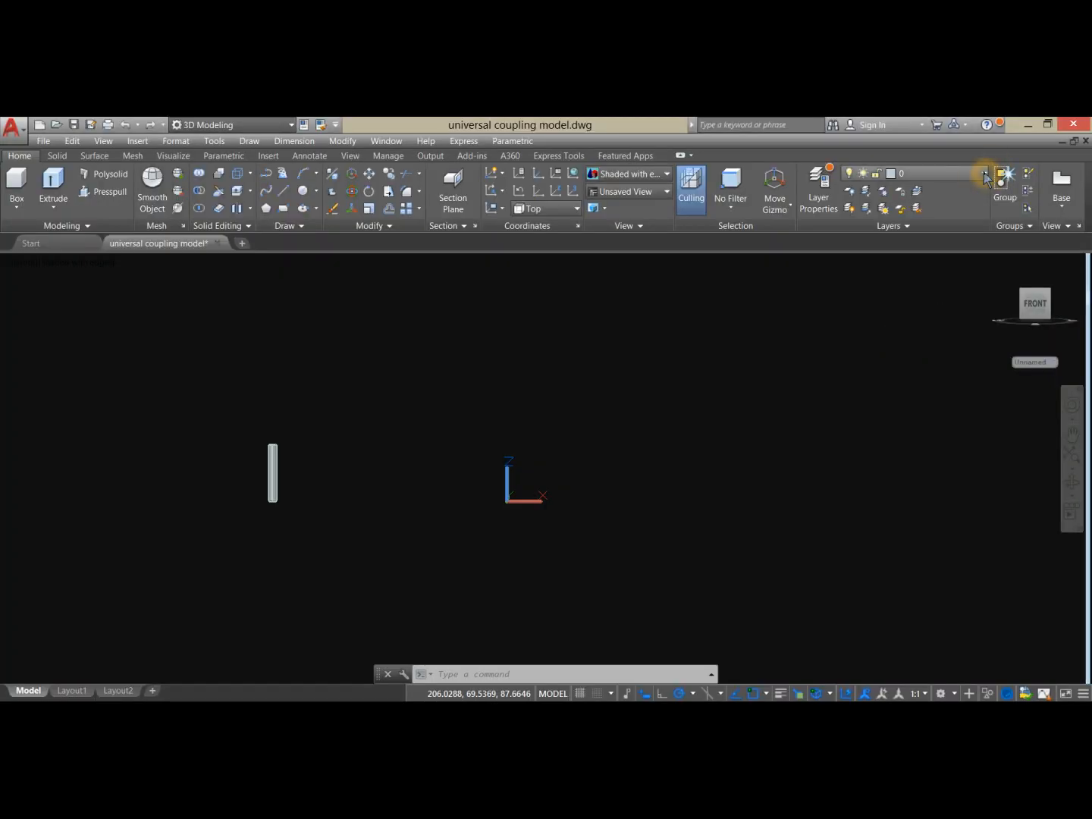
{"action": "left_click", "coordinate": [985, 175]}
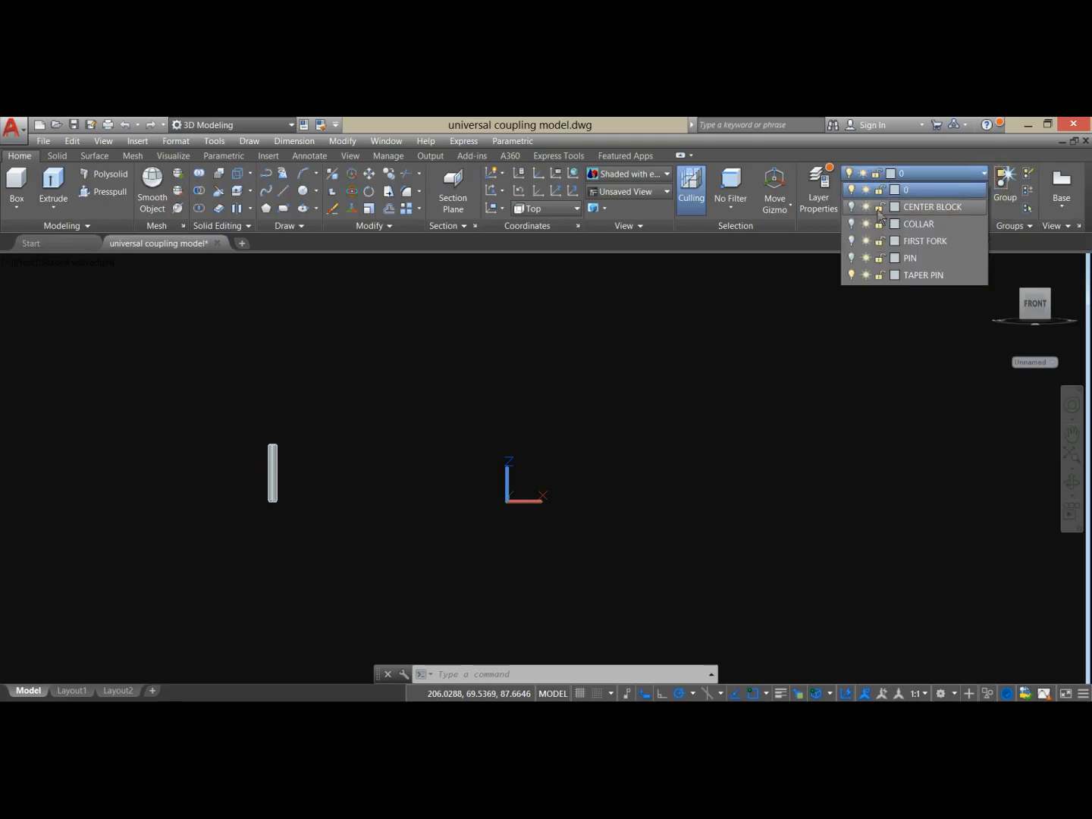
{"action": "left_click", "coordinate": [851, 207]}
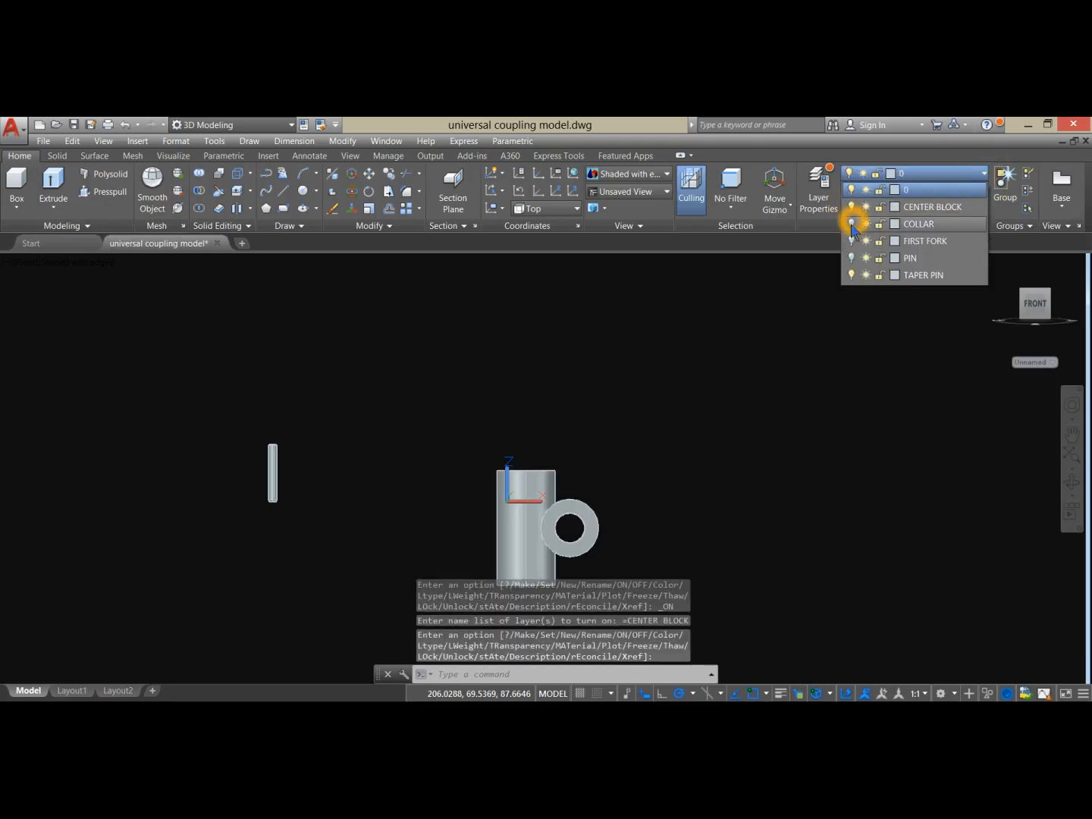
{"action": "left_click", "coordinate": [851, 225]}
{"action": "left_click", "coordinate": [850, 241]}
{"action": "left_click", "coordinate": [852, 259]}
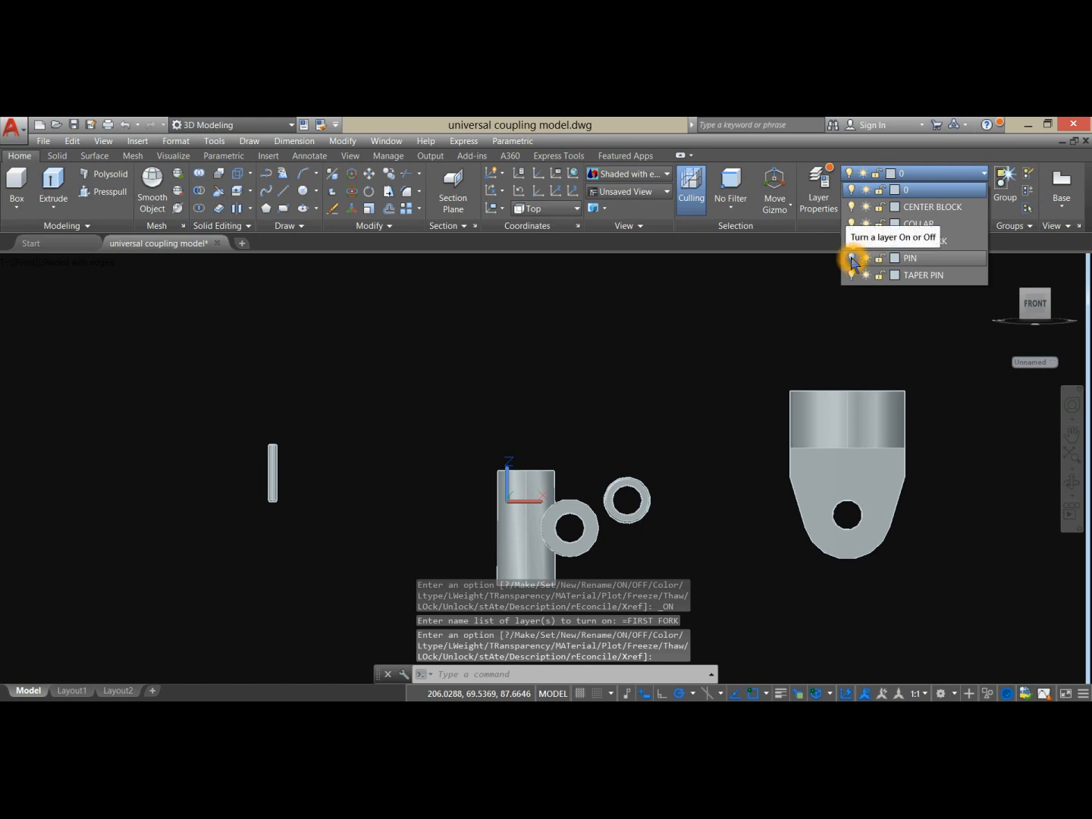
{"action": "left_click", "coordinate": [708, 358]}
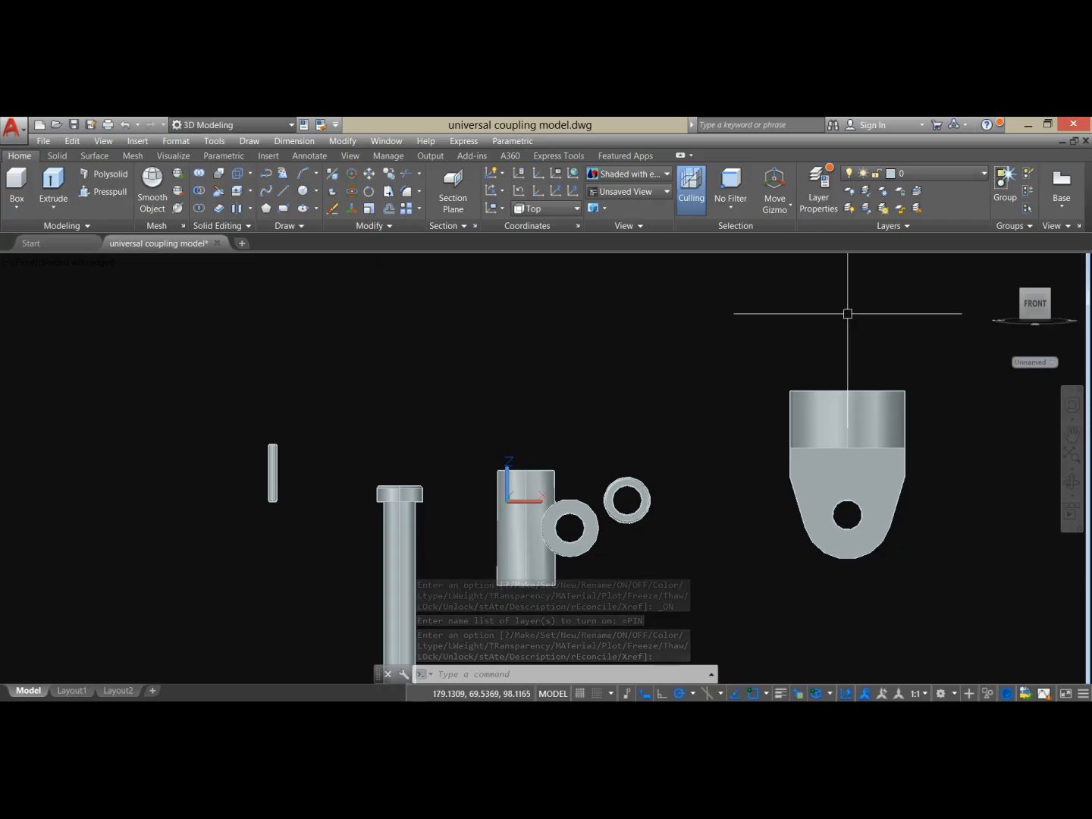
- Set the CENTER BLOCK layer's colour to index colour 3 (green)
{"action": "left_click", "coordinate": [947, 178]}
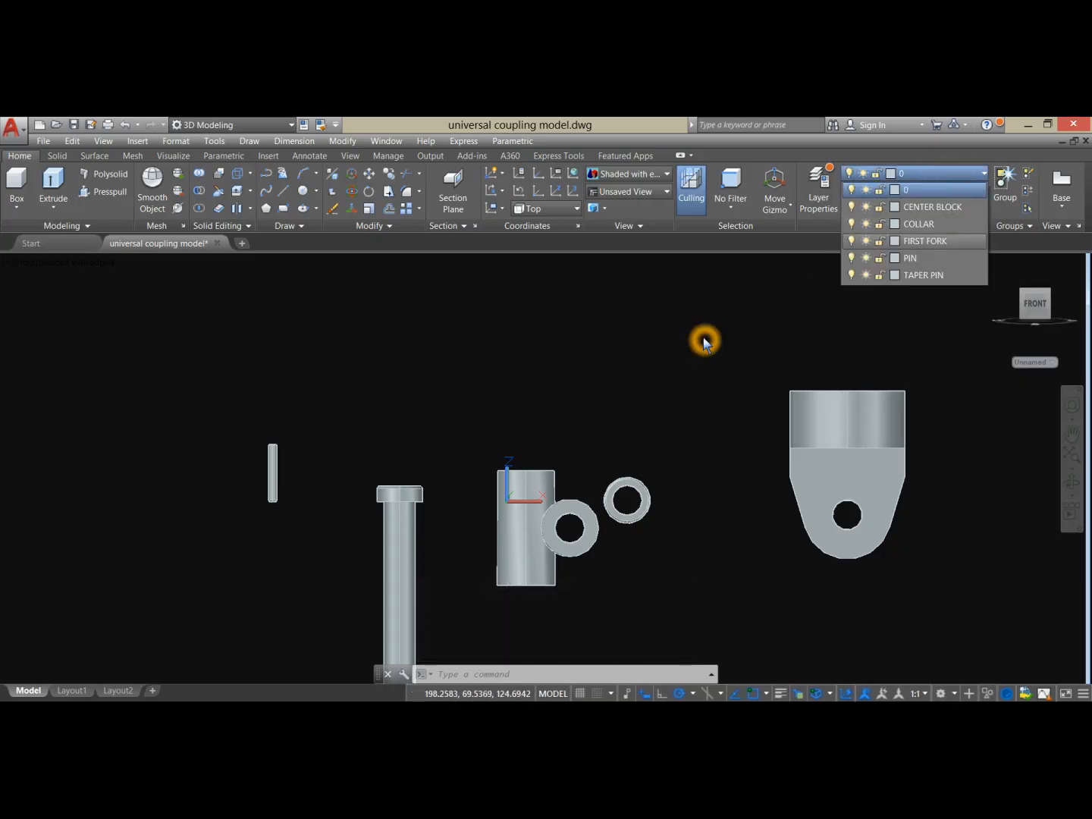
{"action": "left_click", "coordinate": [896, 207]}
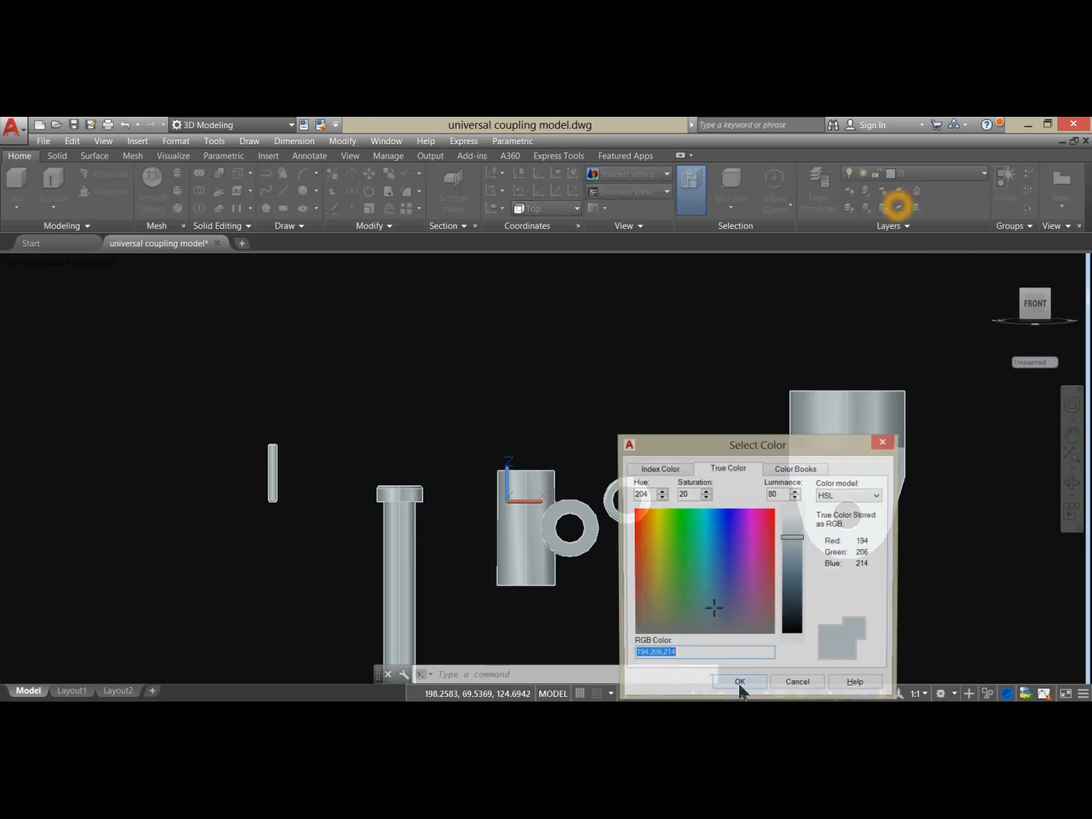
{"action": "left_click", "coordinate": [658, 468]}
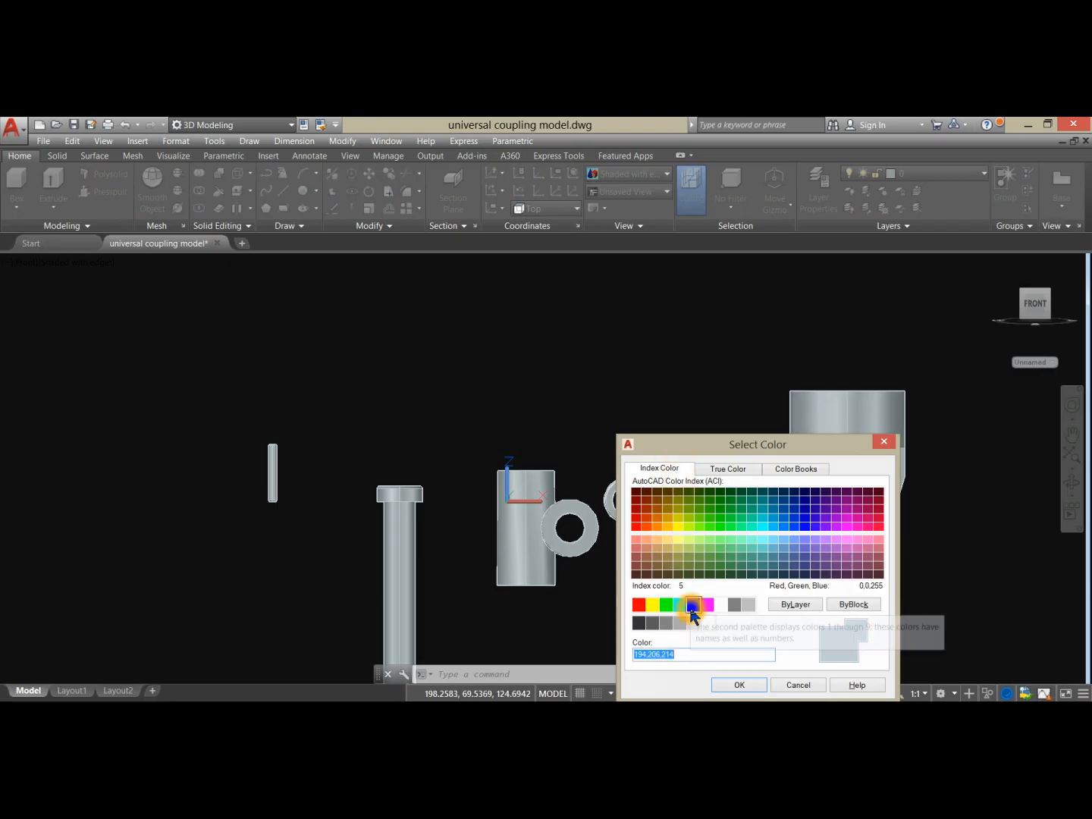
{"action": "left_click", "coordinate": [737, 685]}
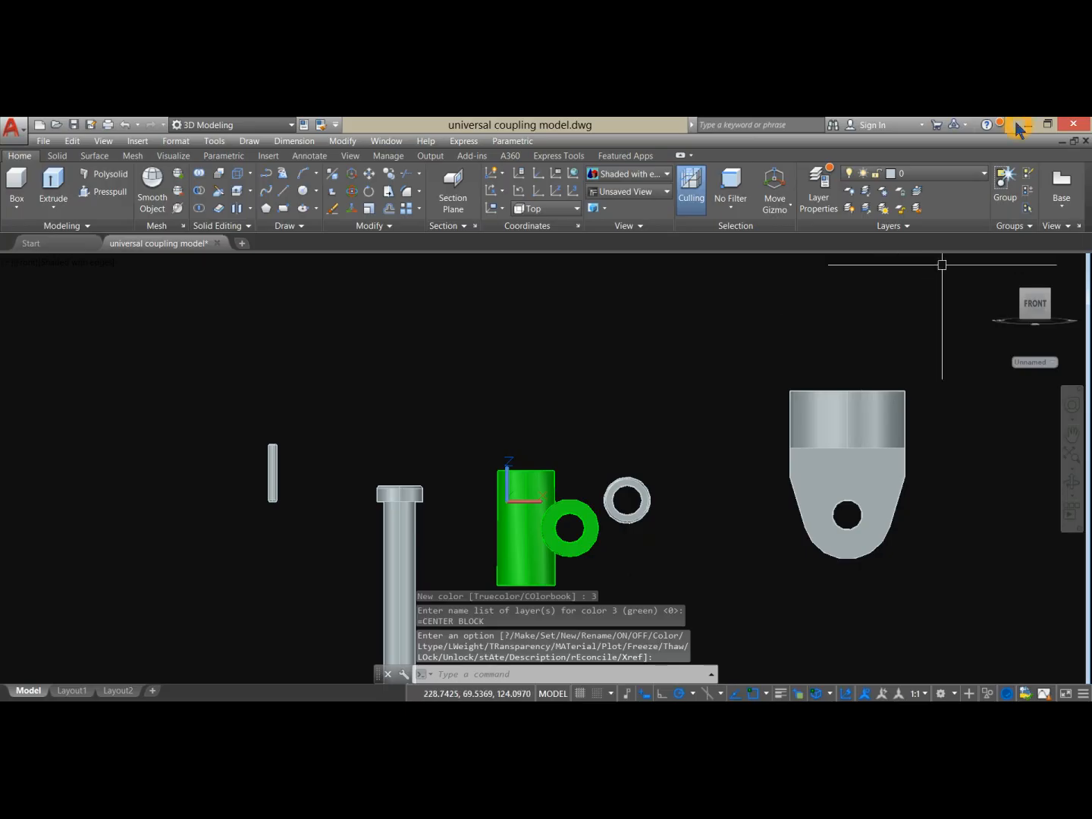
- Set the COLLAR layer's colour to index colour 2 (yellow)
{"action": "left_click", "coordinate": [975, 176]}
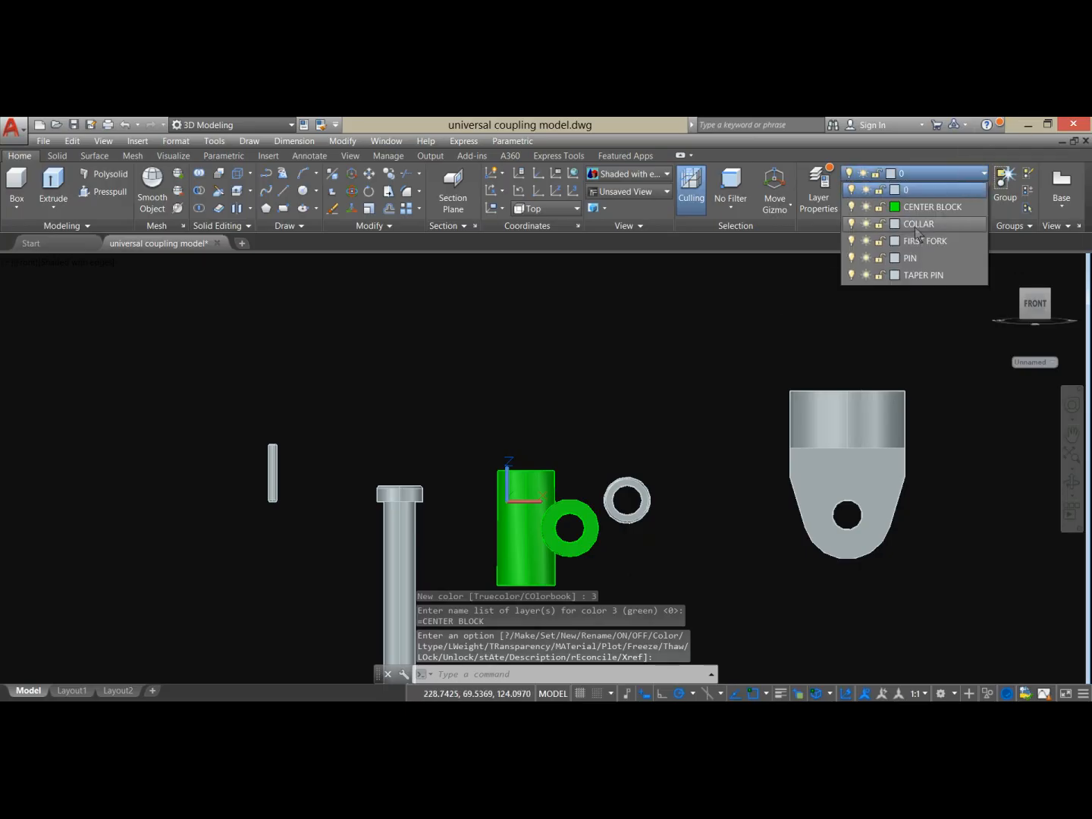
{"action": "left_click", "coordinate": [895, 225]}
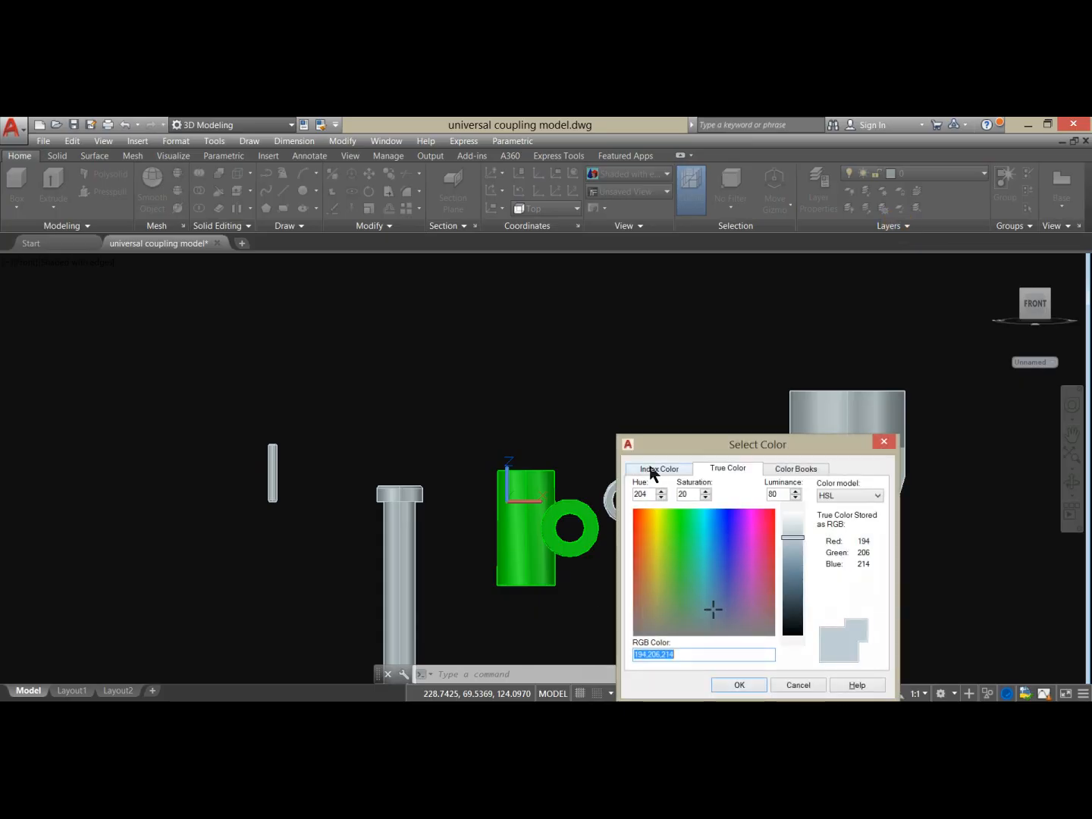
{"action": "left_click", "coordinate": [653, 468]}
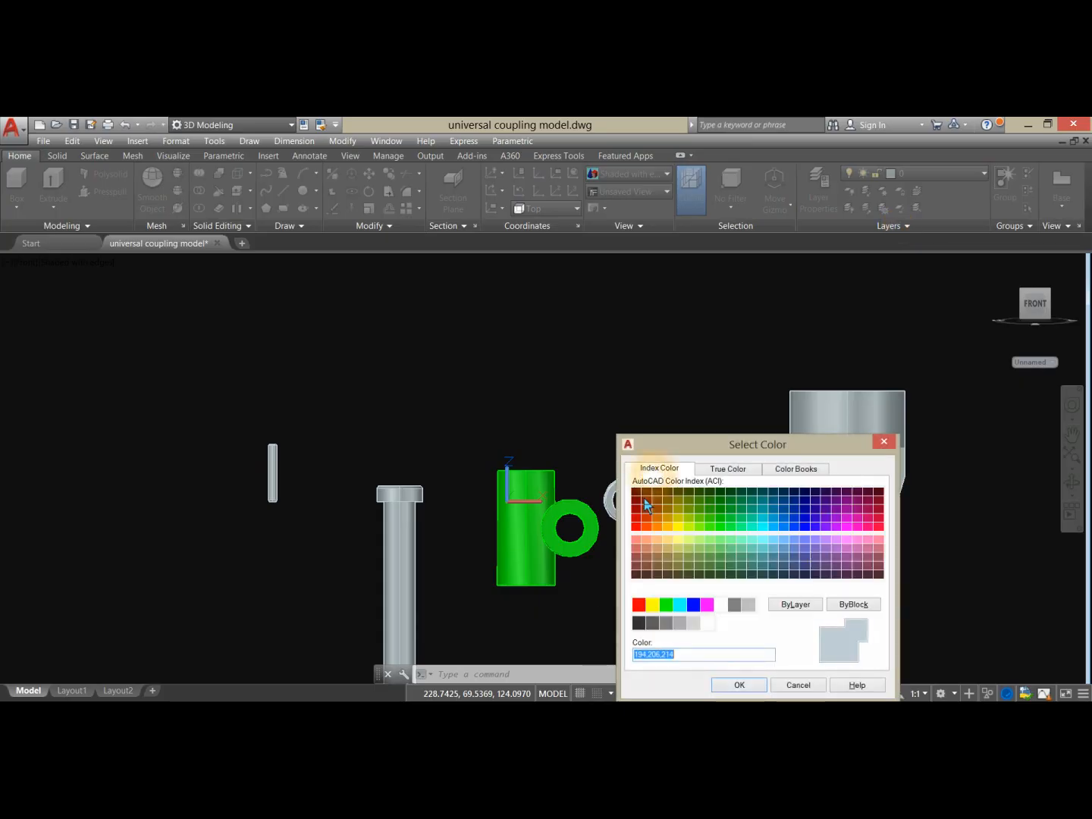
{"action": "left_click", "coordinate": [652, 605]}
{"action": "left_click", "coordinate": [737, 685]}
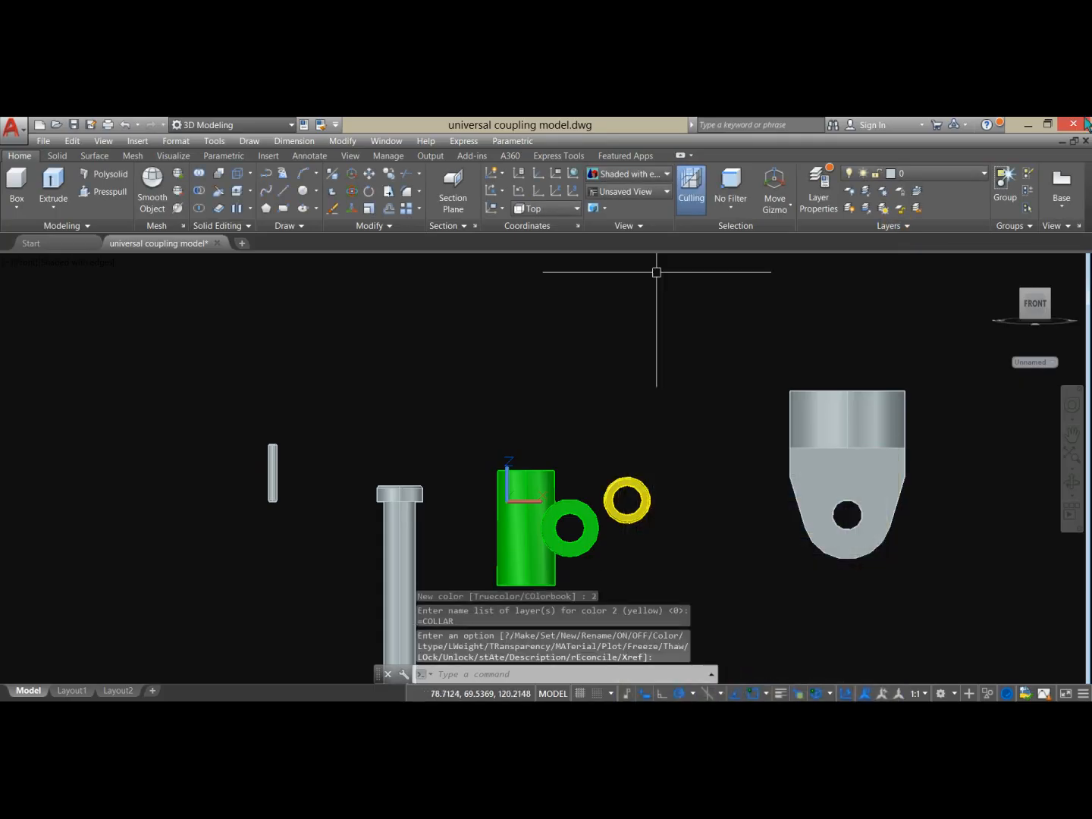
- Set the FIRST FORK layer's colour to index colour 1 (red)
{"action": "left_click", "coordinate": [983, 181]}
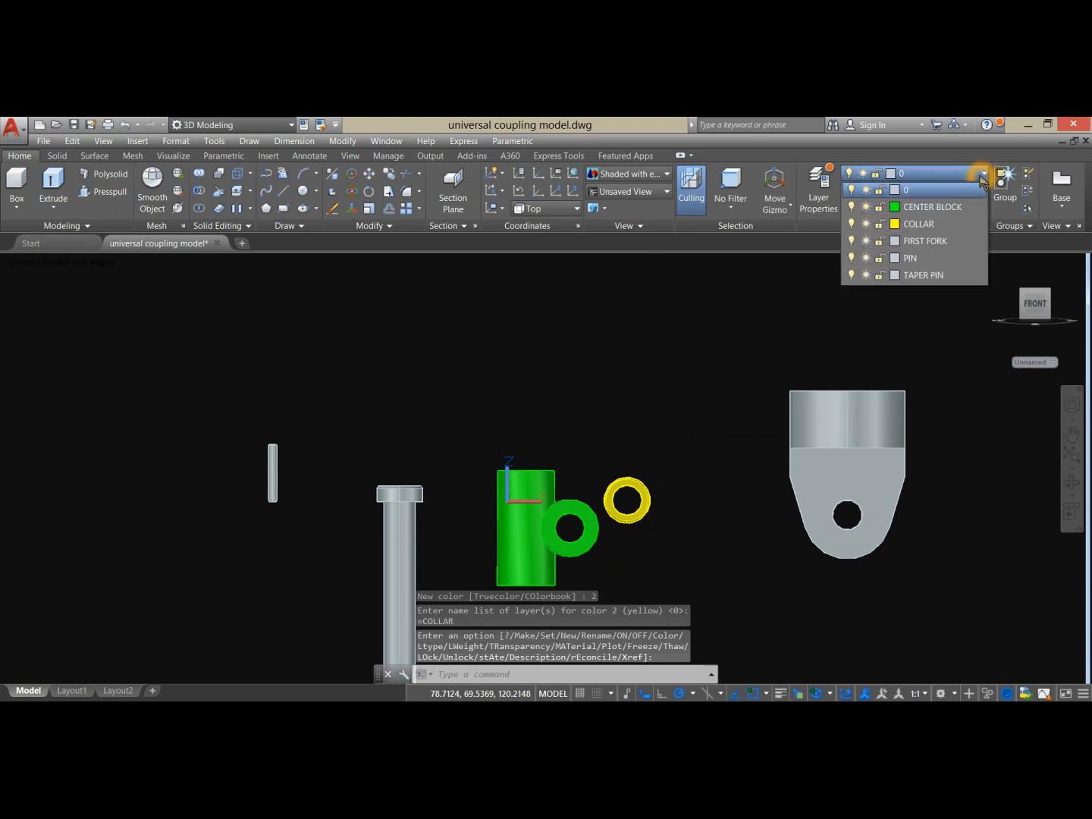
{"action": "left_click", "coordinate": [893, 242]}
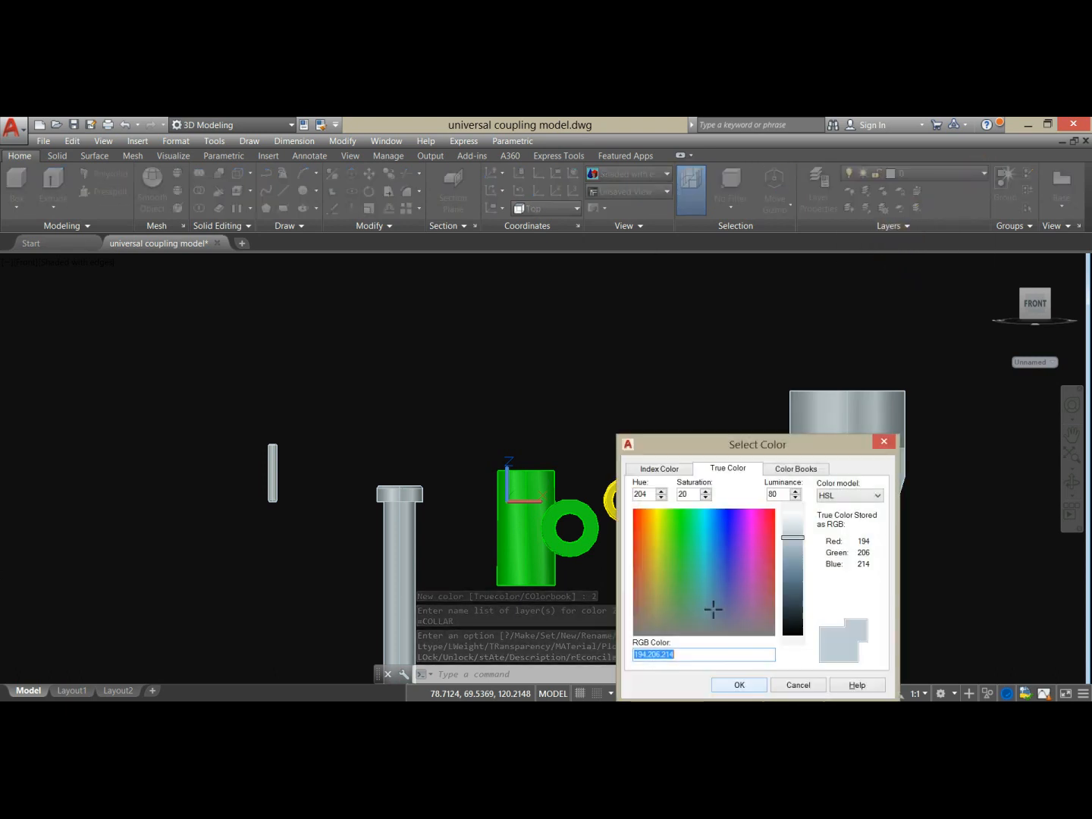
{"action": "left_click", "coordinate": [658, 469]}
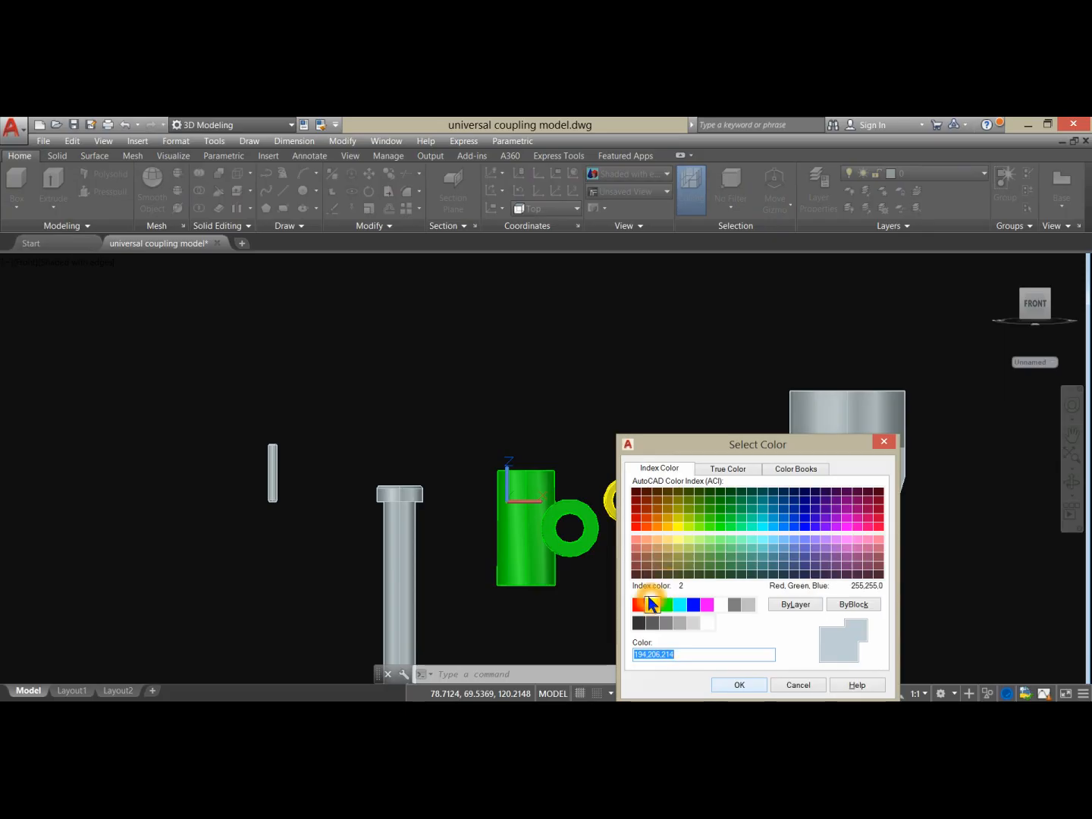
{"action": "left_click", "coordinate": [740, 684]}
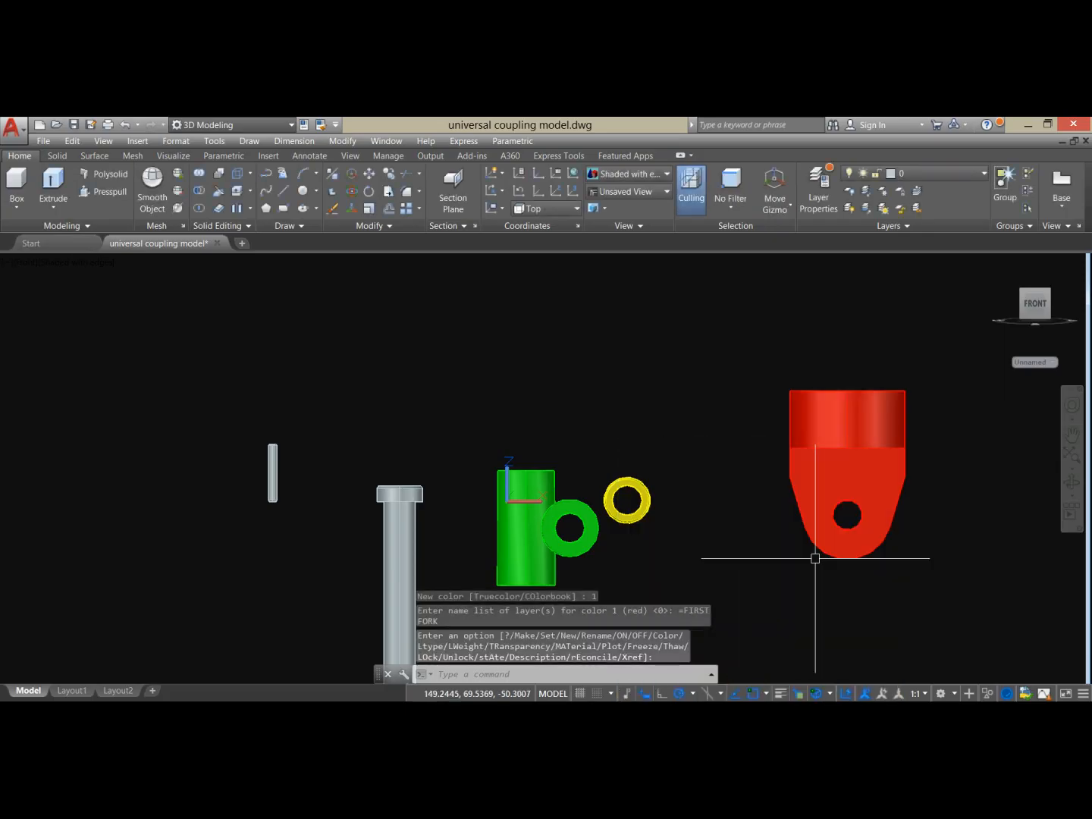
- Set the TAPER PIN layer's colour to index colour 20 (orange)
{"action": "left_click", "coordinate": [964, 174]}
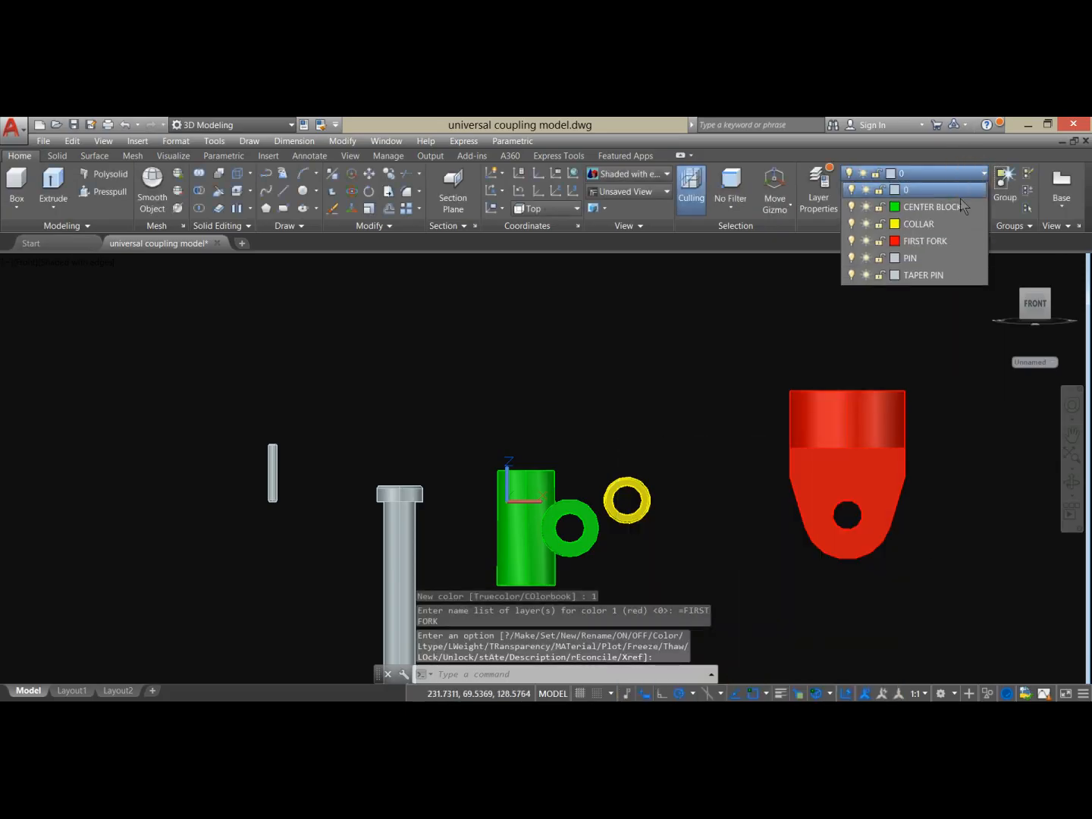
{"action": "left_click", "coordinate": [902, 280]}
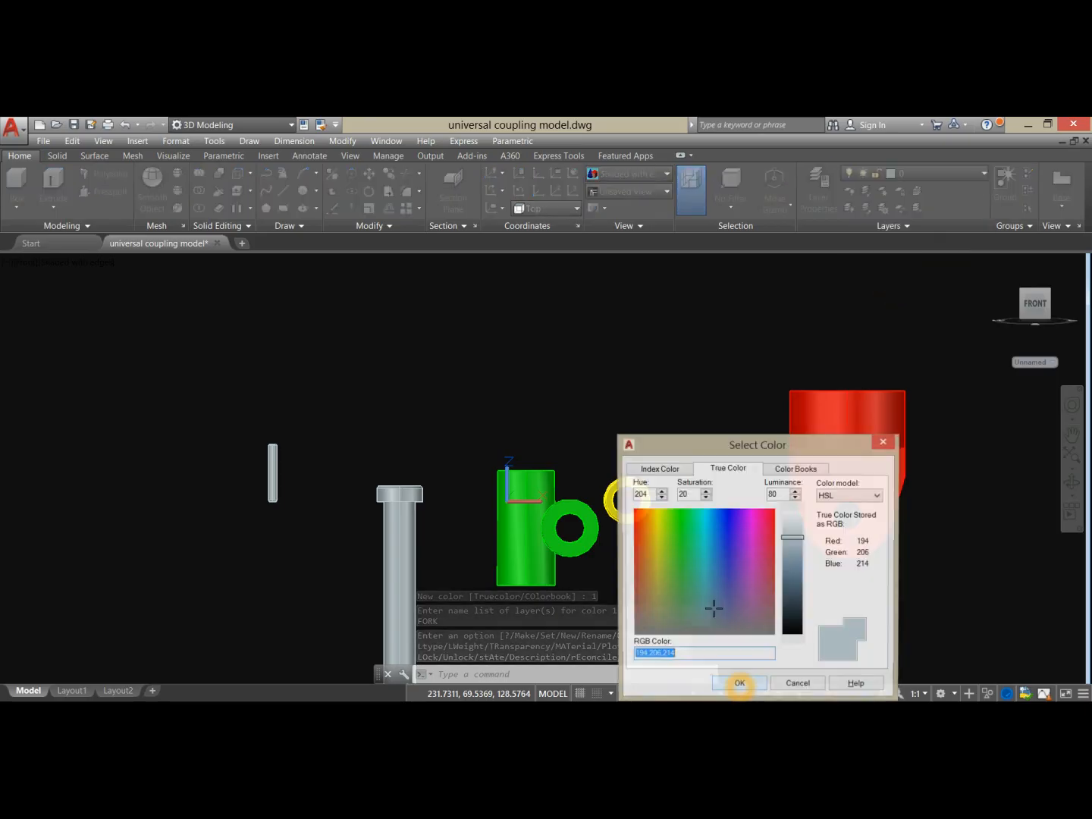
{"action": "left_click", "coordinate": [669, 471]}
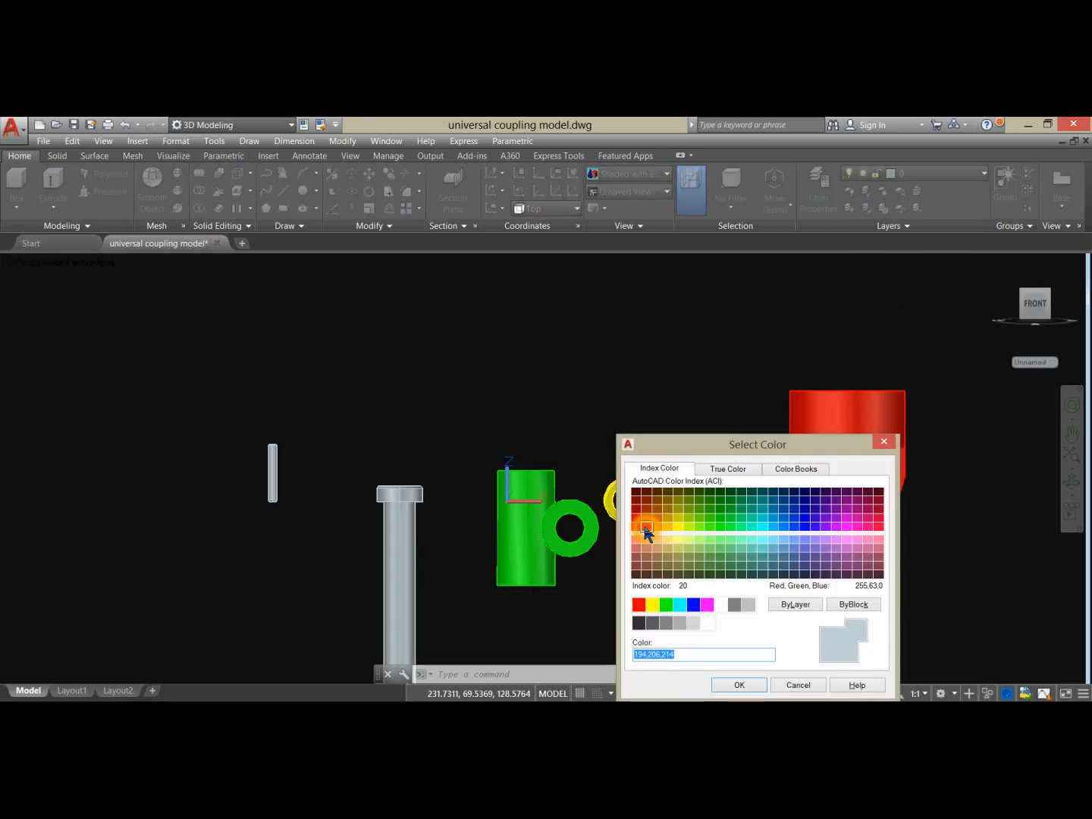
{"action": "left_click", "coordinate": [722, 686]}
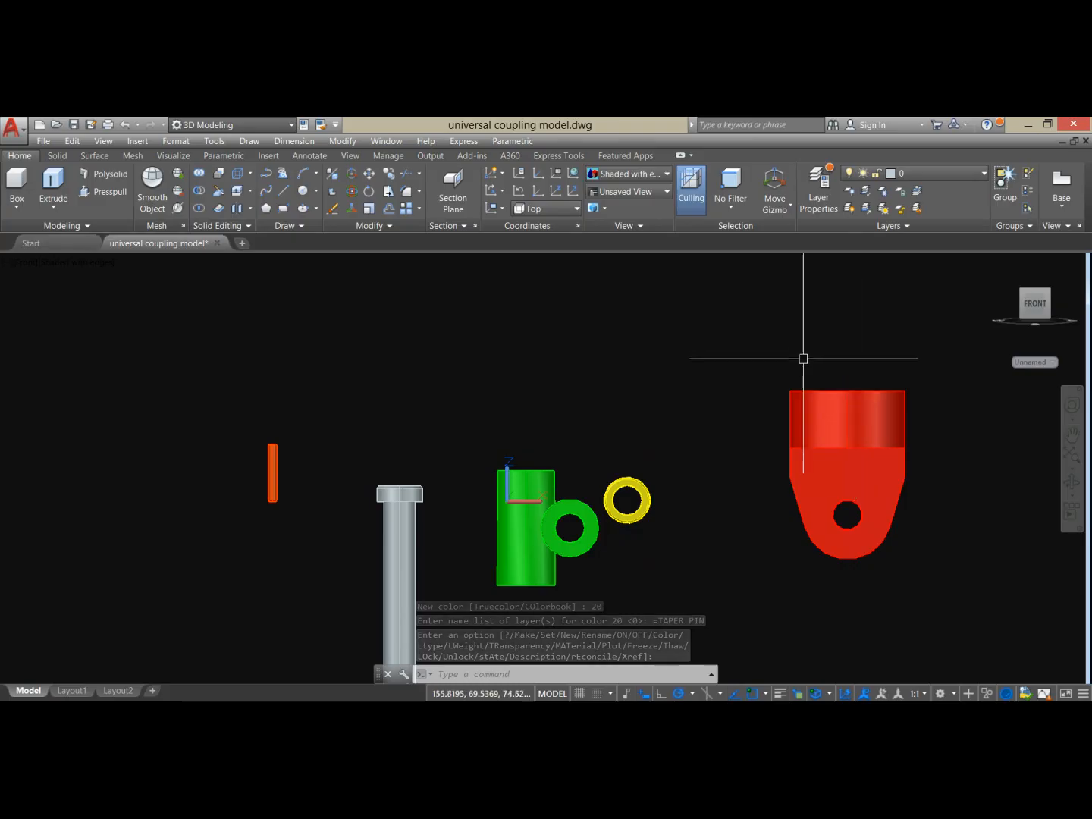
- Copy the red fork once and place the duplicate in free space beside the original
{"action": "scroll", "coordinate": [805, 353], "scroll_direction": "up", "scroll_amount": 2}
{"action": "middle_click_drag", "start_coordinate": [807, 353], "coordinate": [767, 383], "text": "shift"}
{"action": "scroll", "coordinate": [845, 395], "scroll_direction": "down", "scroll_amount": 2}
{"action": "scroll", "coordinate": [776, 359], "scroll_direction": "up", "scroll_amount": 2}
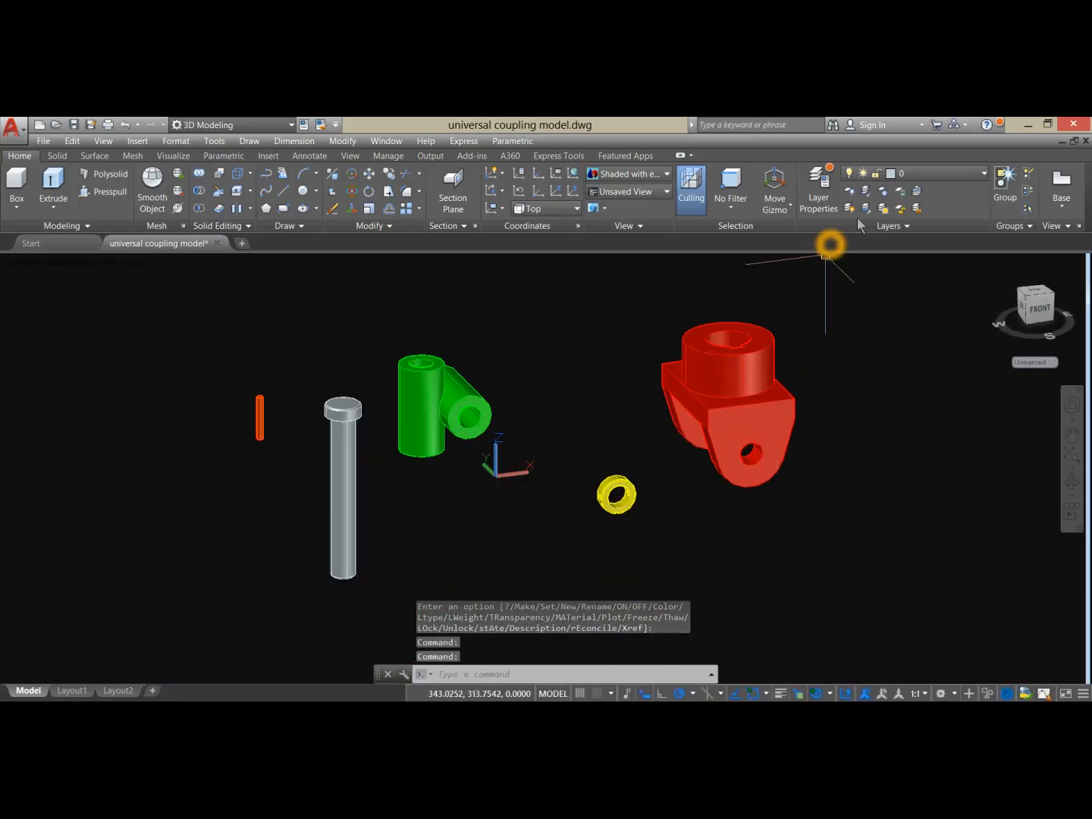
{"action": "left_click", "coordinate": [774, 325]}
{"action": "left_click", "coordinate": [767, 333]}
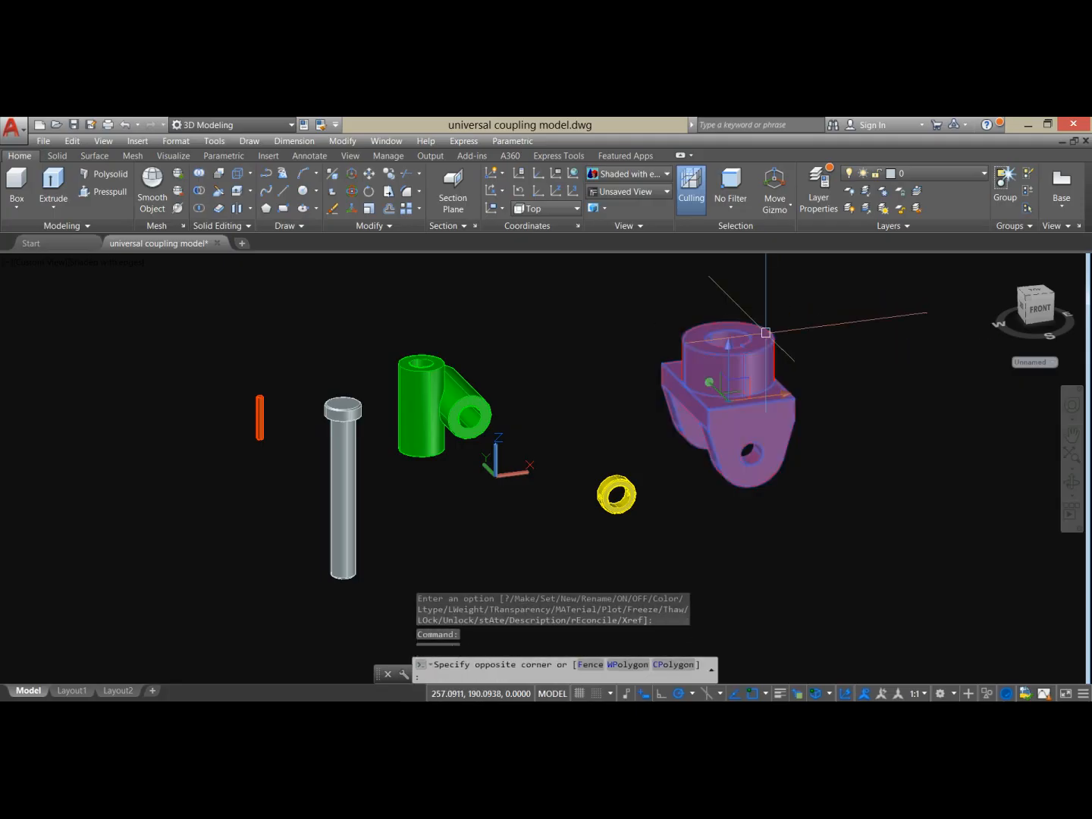
{"action": "right_click", "coordinate": [792, 311]}
{"action": "left_click", "coordinate": [830, 418]}
{"action": "left_click", "coordinate": [838, 424]}
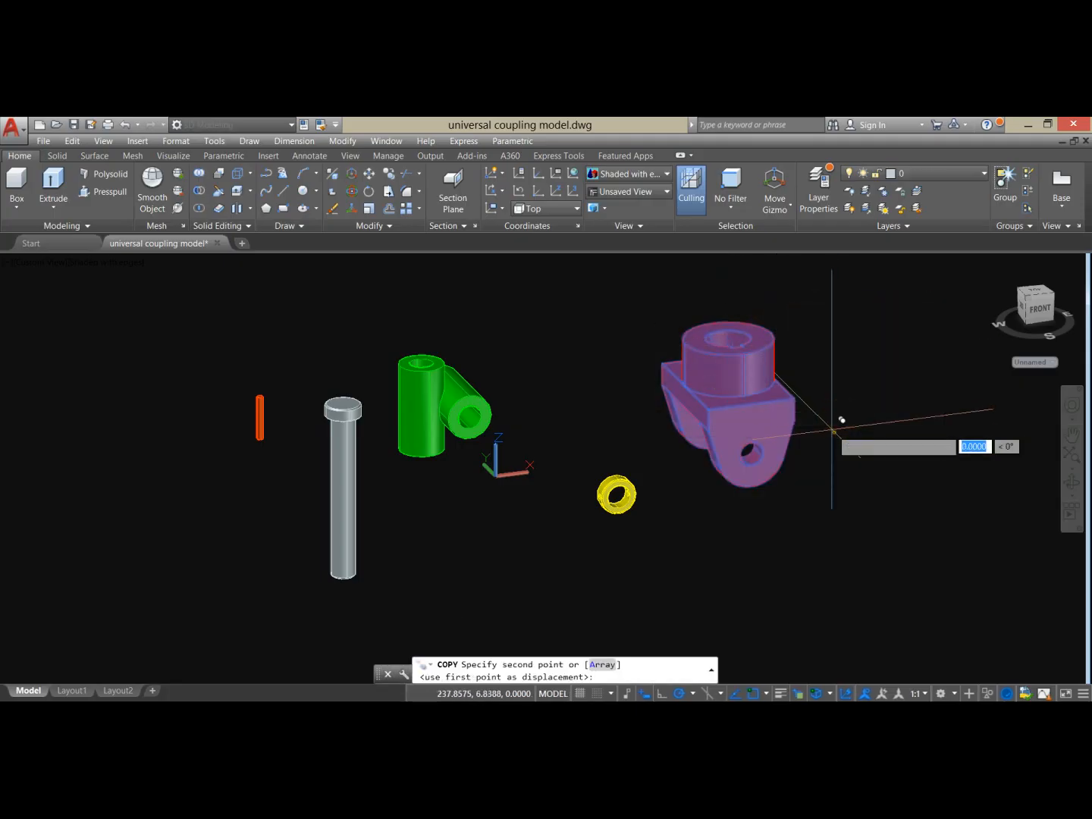
{"action": "left_click", "coordinate": [1037, 540]}
{"action": "right_click", "coordinate": [910, 405]}
{"action": "left_click", "coordinate": [941, 413]}
- Create a layer named SECOND FORK and set its colour to index colour 5 (blue)
{"action": "left_click", "coordinate": [818, 185]}
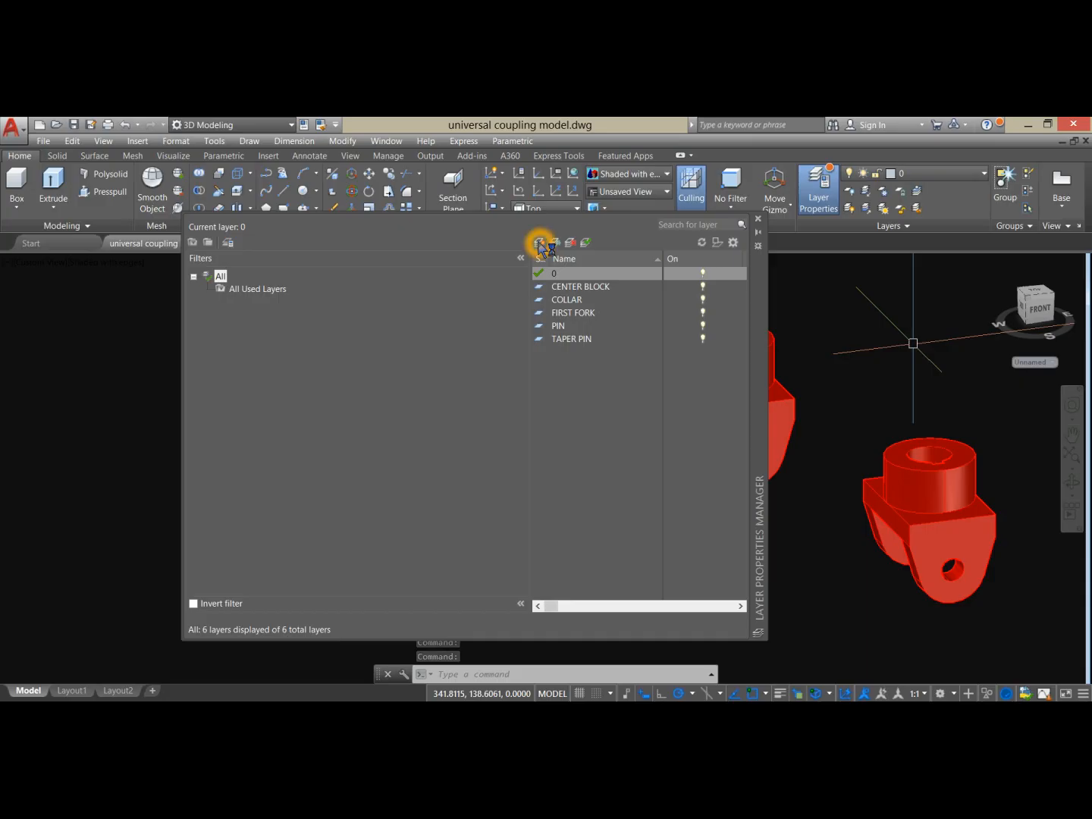
{"action": "left_click", "coordinate": [539, 243]}
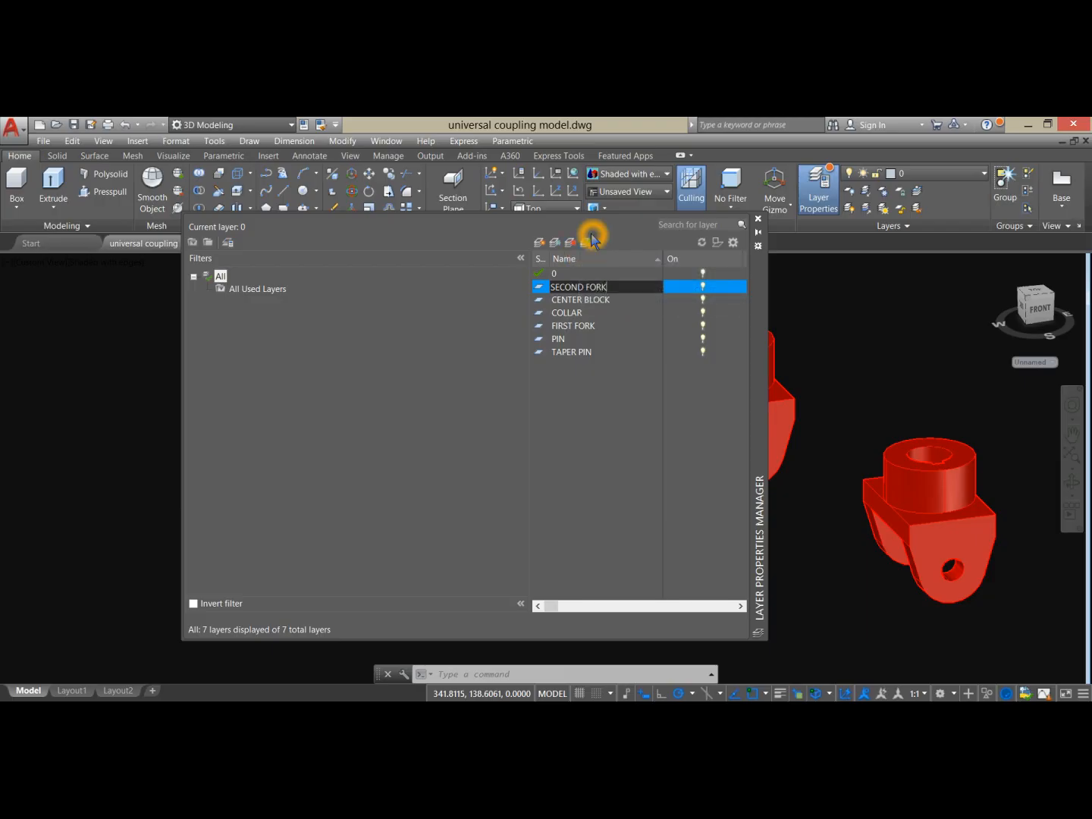
{"action": "left_click", "coordinate": [552, 431]}
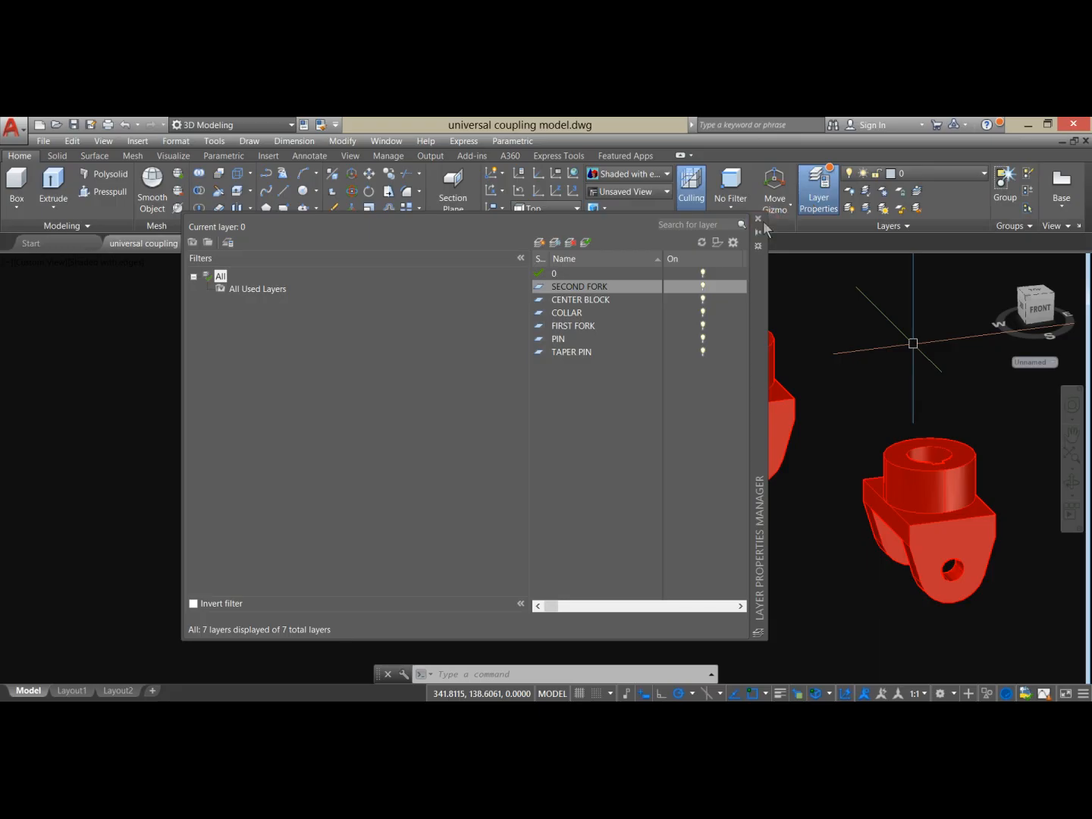
{"action": "left_click", "coordinate": [759, 224]}
{"action": "left_click", "coordinate": [974, 181]}
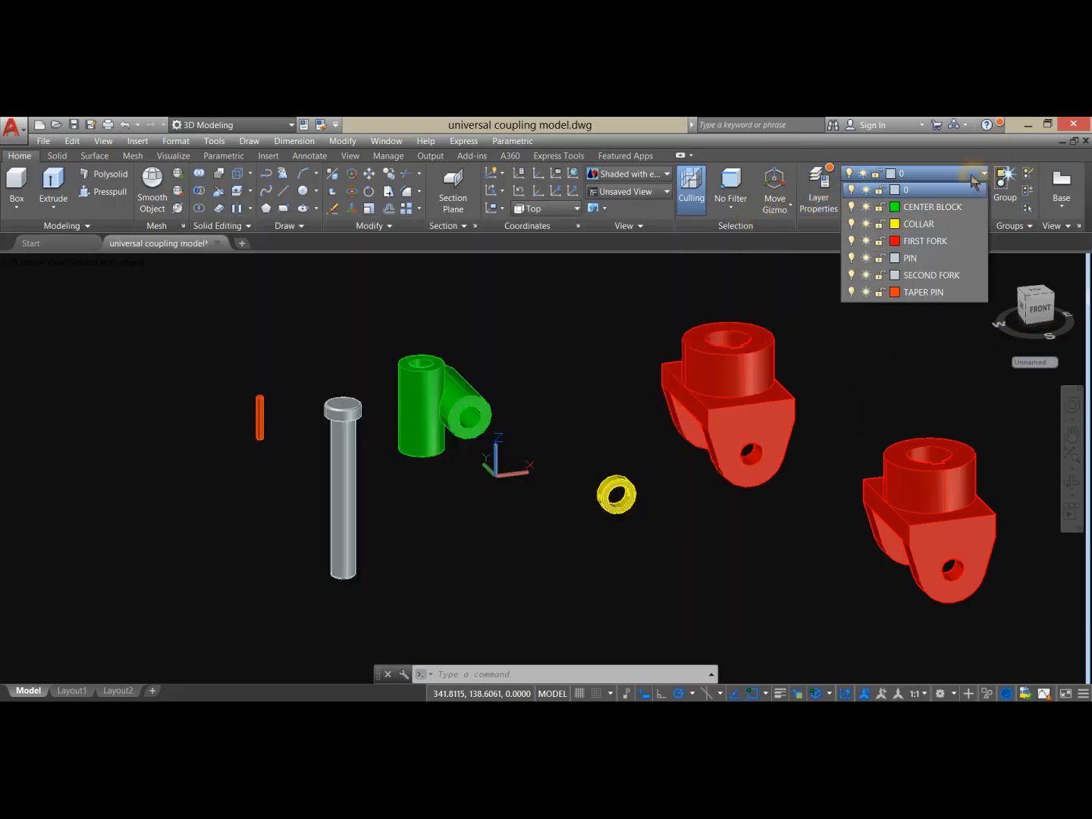
{"action": "left_click", "coordinate": [896, 277]}
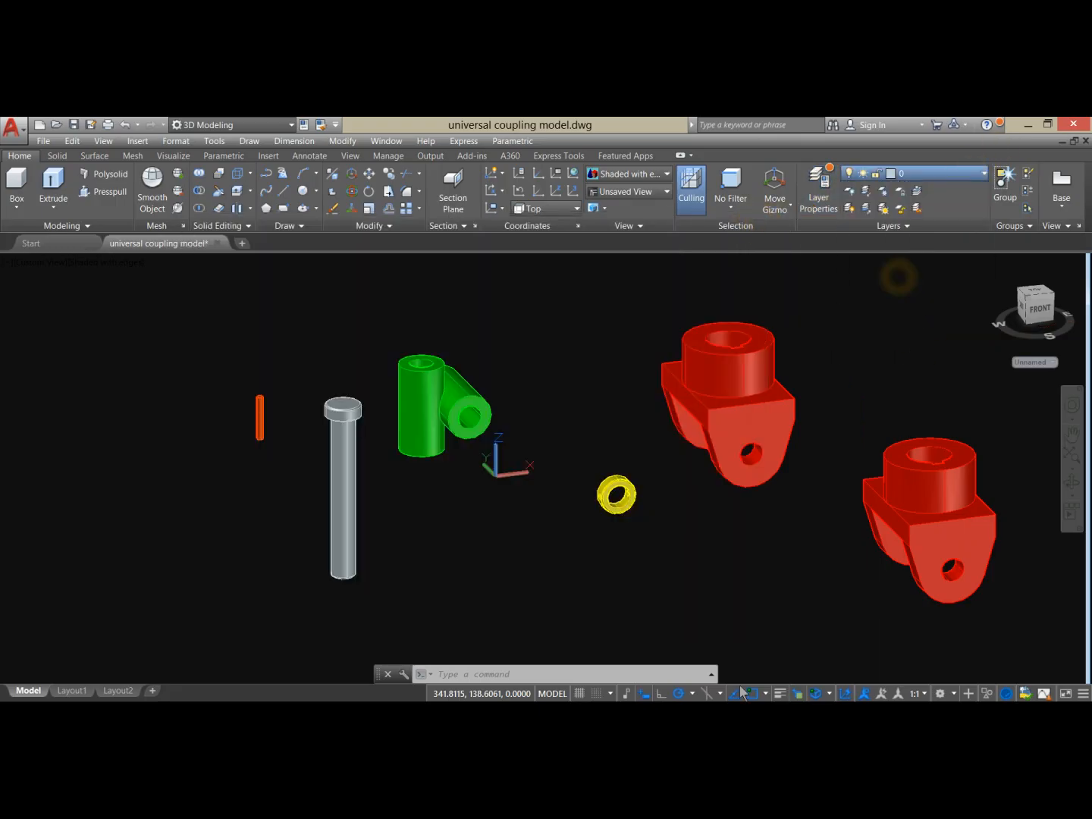
{"action": "left_click", "coordinate": [686, 470]}
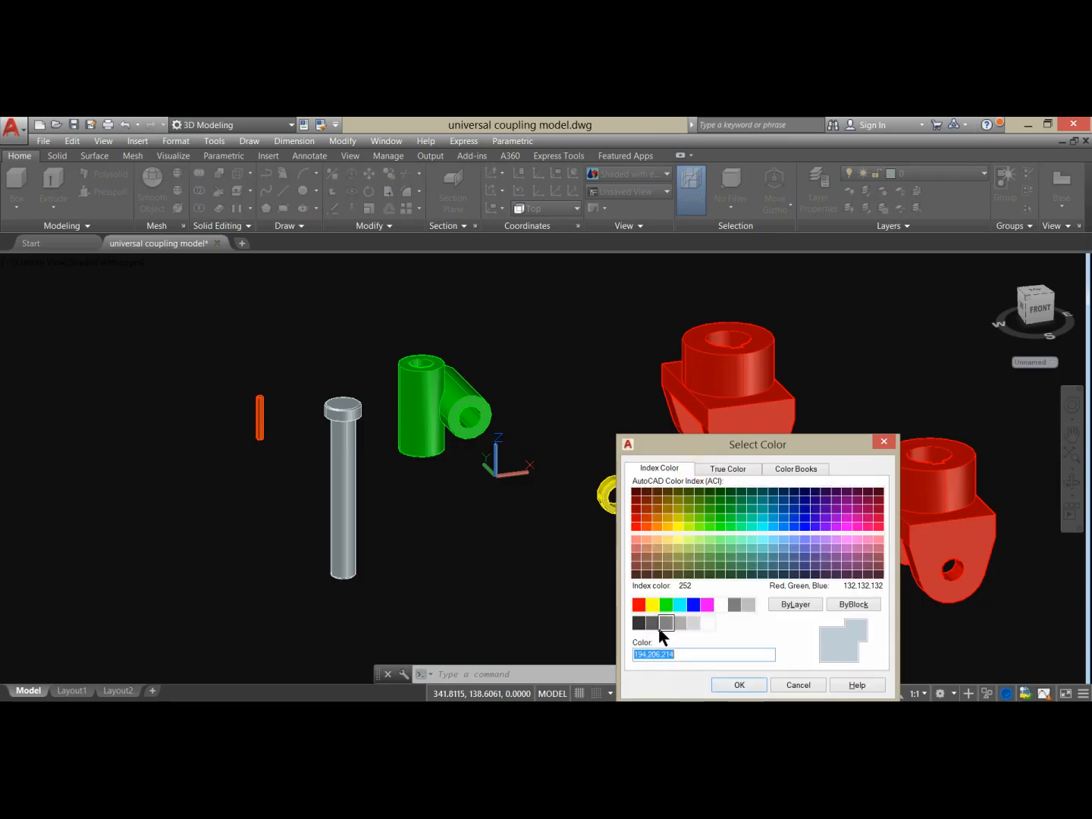
{"action": "left_click", "coordinate": [740, 685]}
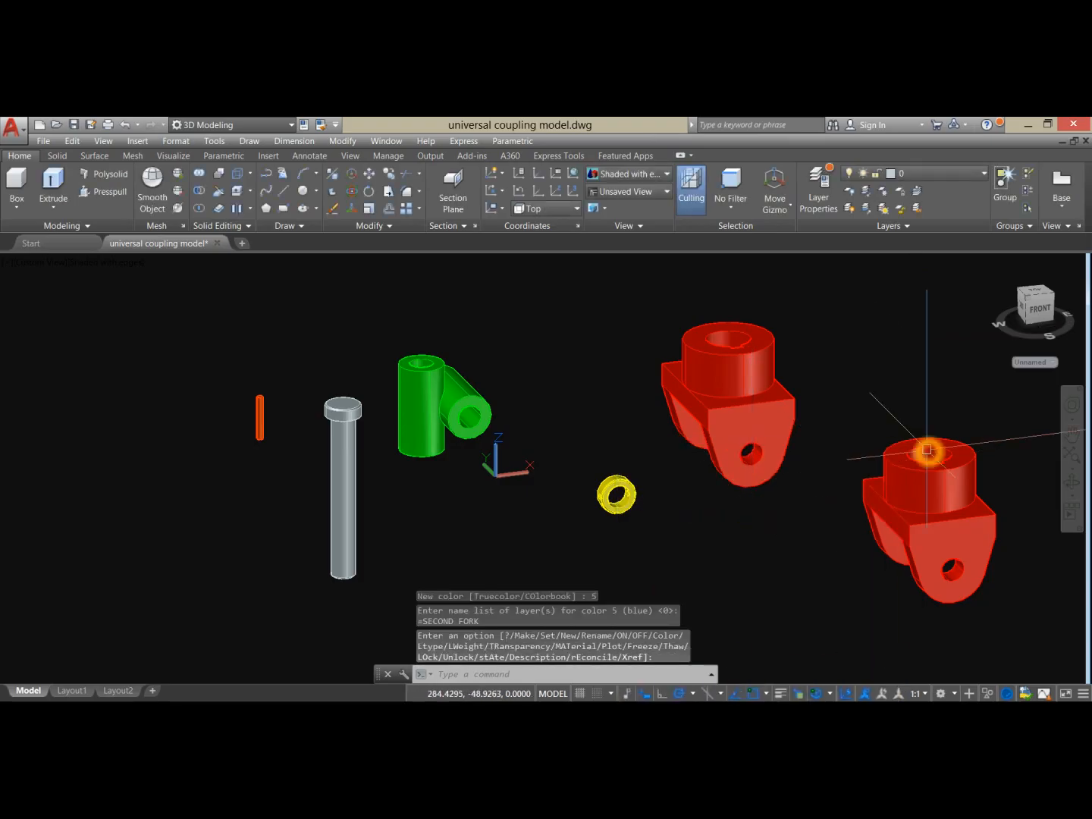
- Assign the copied fork to the SECOND FORK layer and clear the selection
{"action": "left_click", "coordinate": [910, 469]}
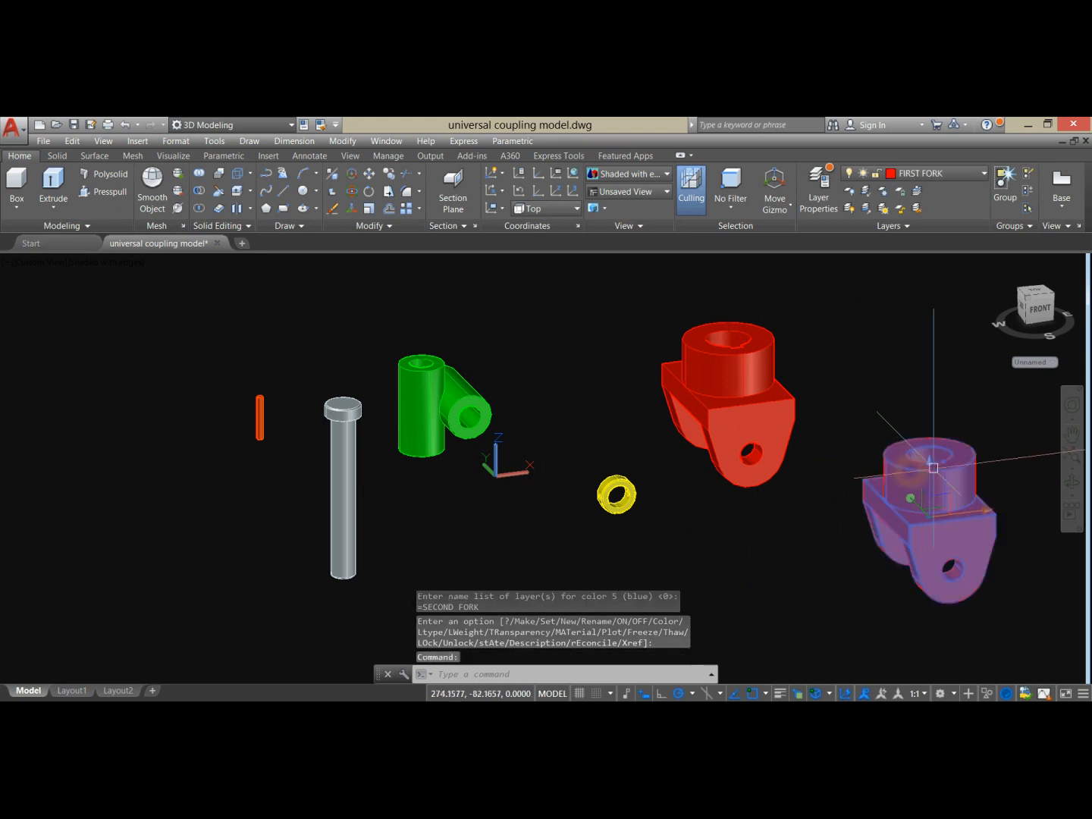
{"action": "left_click", "coordinate": [973, 178]}
{"action": "left_click", "coordinate": [914, 277]}
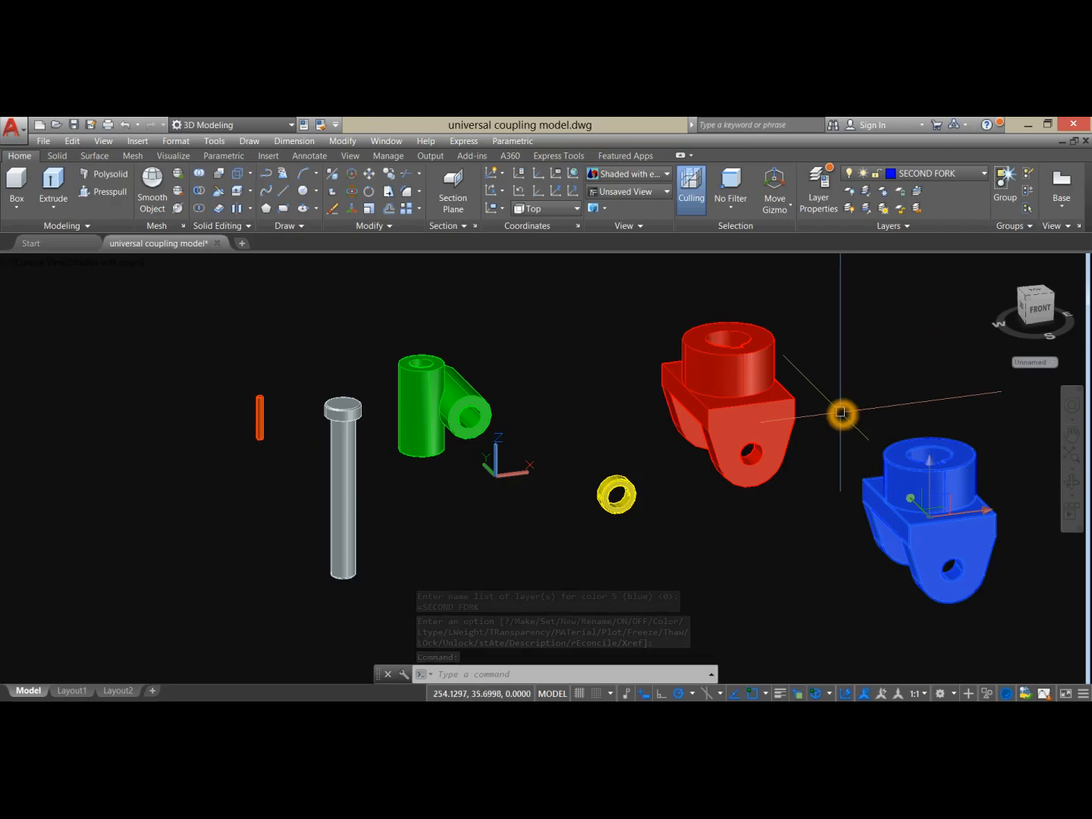
{"action": "key", "text": "Escape"}
- Rotate the green center block 90 degrees about the Y axis with 3D Rotate so its upright cylinder lies horizontally
{"action": "middle_click_drag", "start_coordinate": [841, 414], "coordinate": [810, 376]}
{"action": "scroll", "coordinate": [726, 419], "scroll_direction": "down", "scroll_amount": 3}
{"action": "scroll", "coordinate": [607, 287], "scroll_direction": "up", "scroll_amount": 4}
{"action": "left_click", "coordinate": [576, 320]}
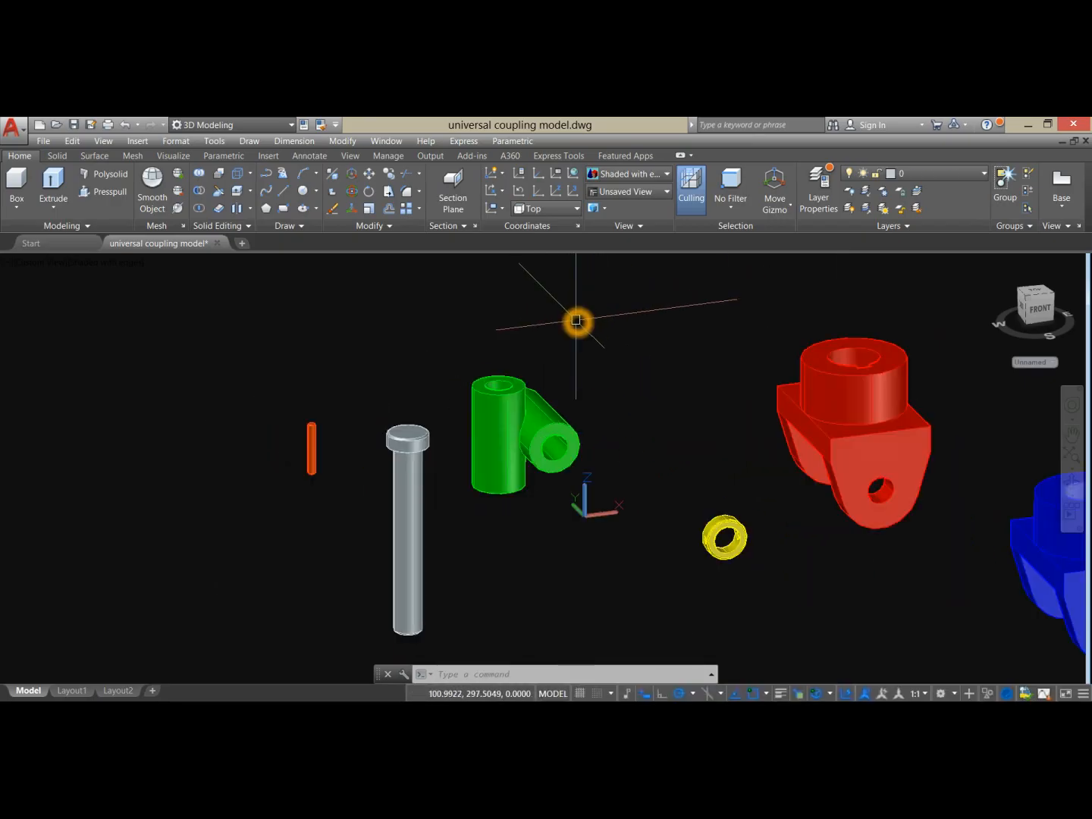
{"action": "left_click", "coordinate": [357, 198]}
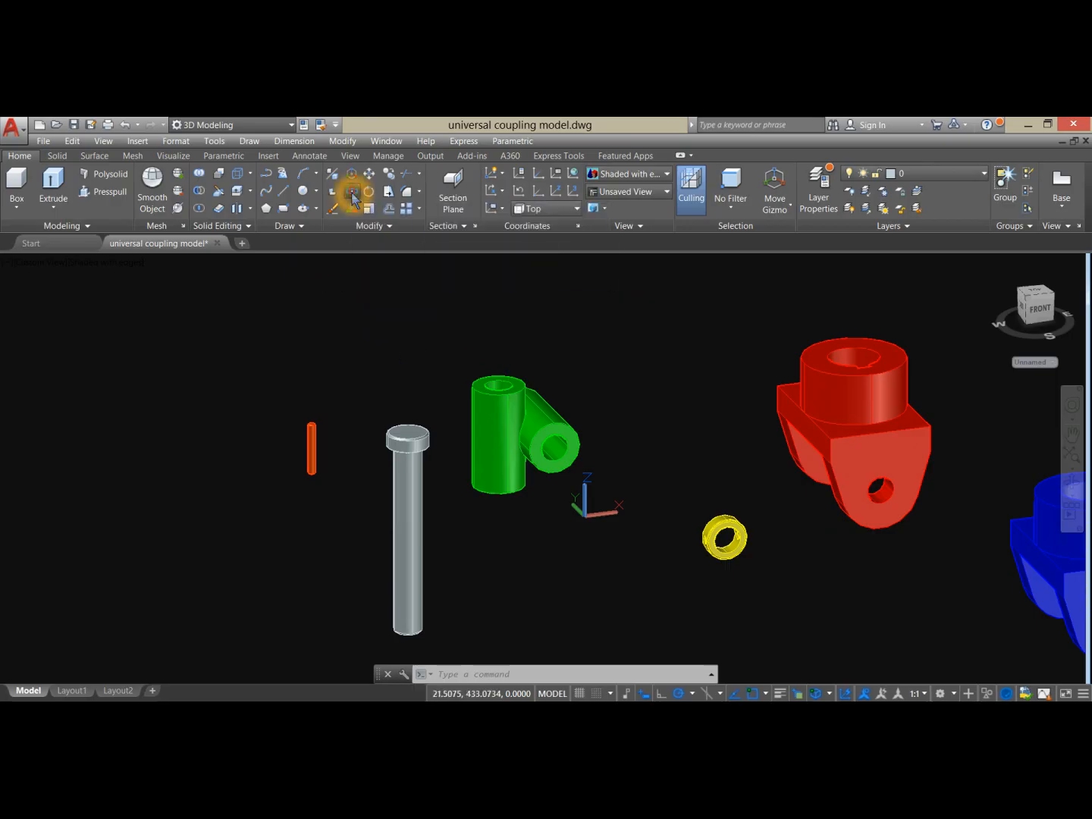
{"action": "left_click", "coordinate": [515, 399]}
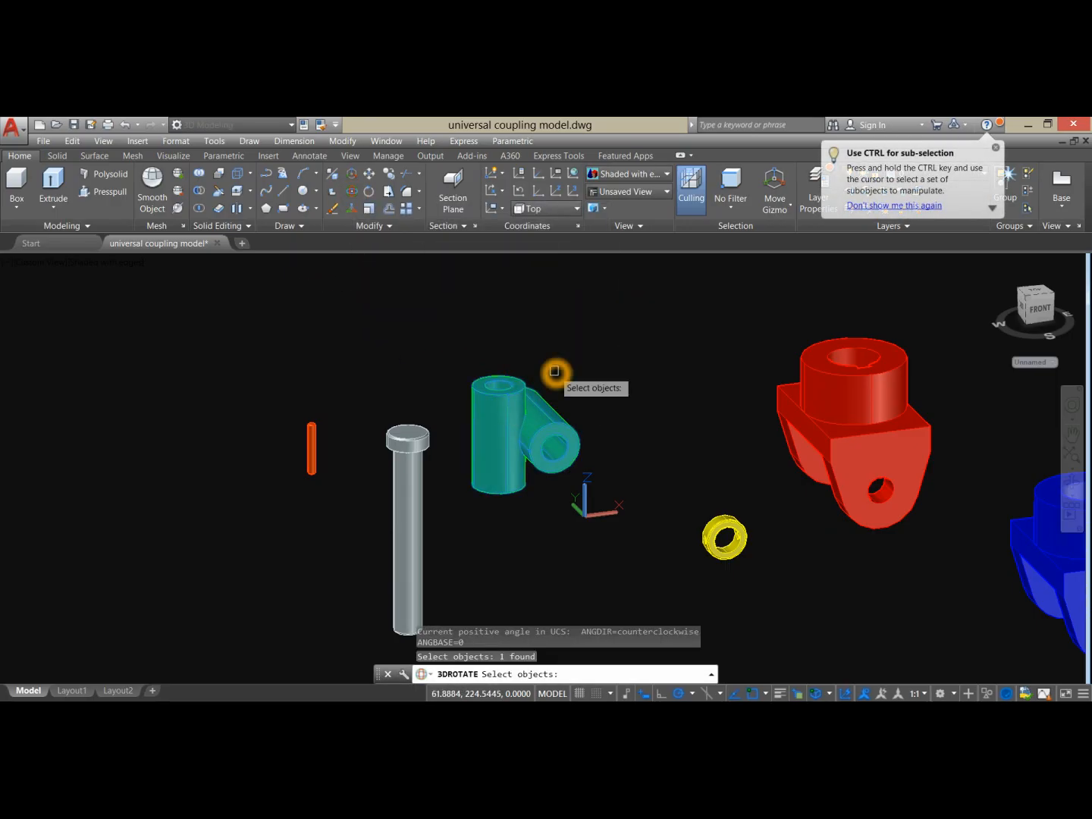
{"action": "key", "text": "Return"}
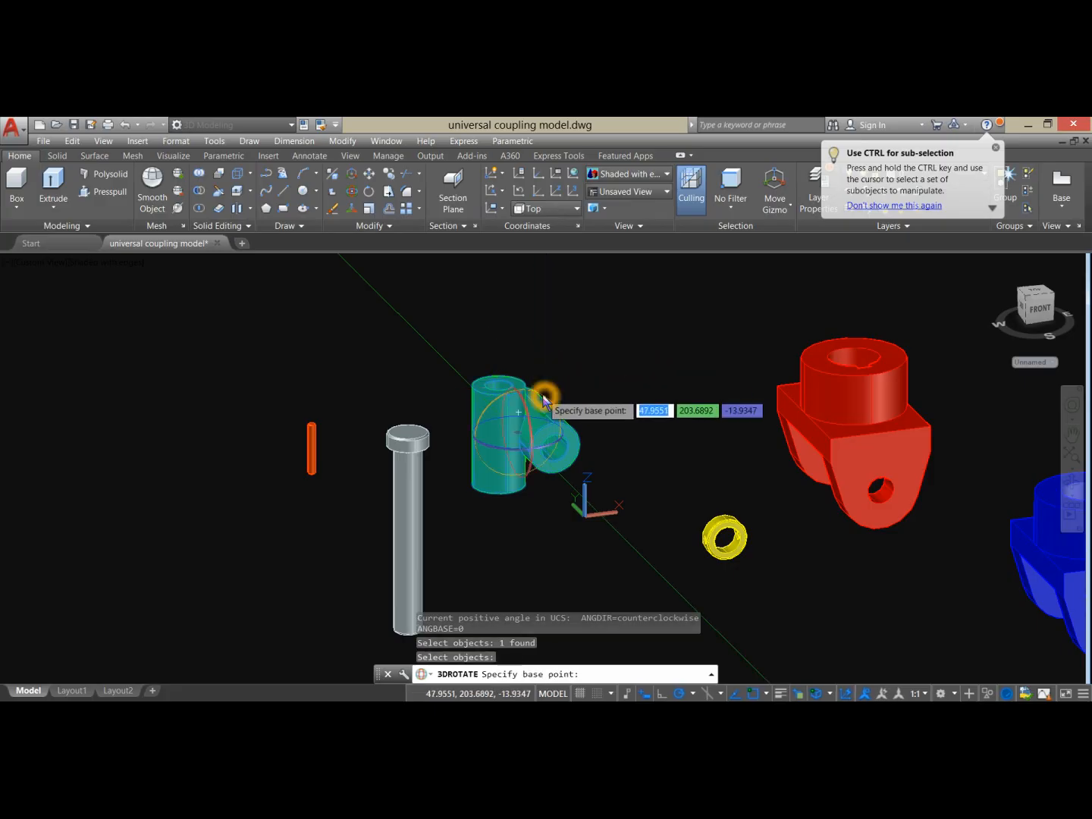
{"action": "left_click", "coordinate": [519, 412]}
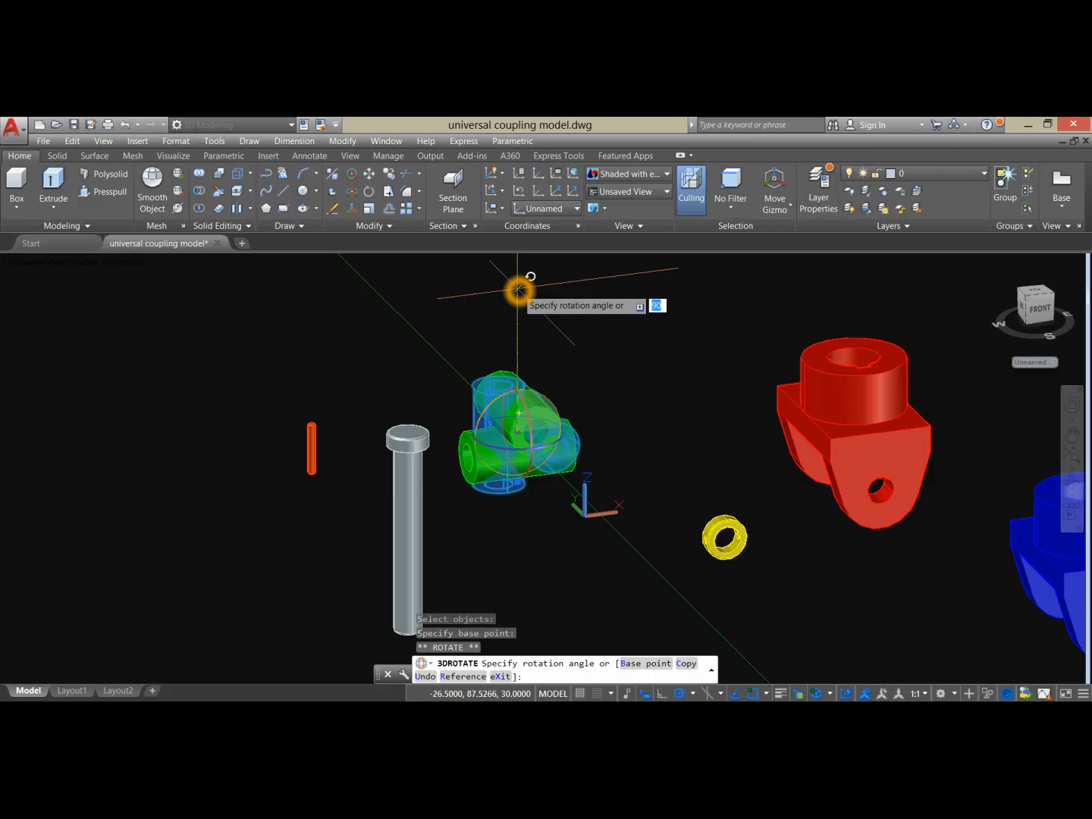
{"action": "left_click", "coordinate": [519, 289]}
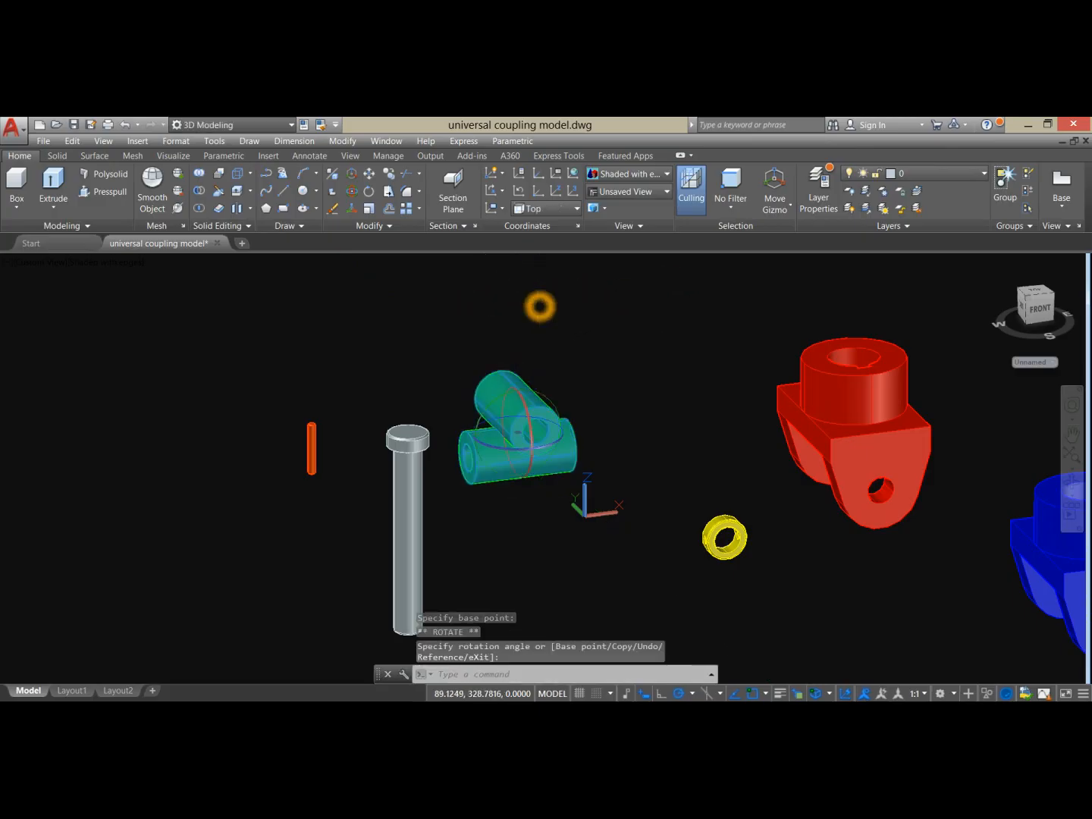
{"action": "key", "text": "Escape"}
- Move the green center block between the red fork's arms, snapping its cylinder's end center to the inner center of the arm's hole
{"action": "left_click", "coordinate": [545, 402]}
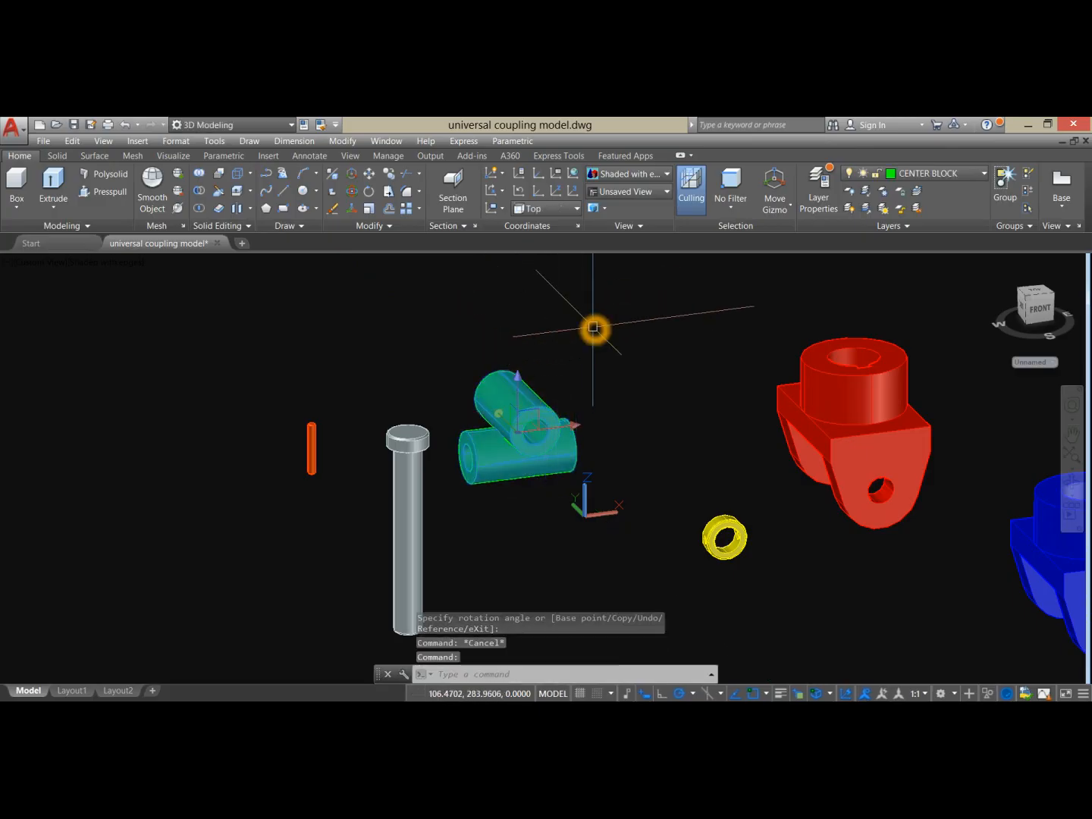
{"action": "right_click", "coordinate": [594, 329]}
{"action": "left_click", "coordinate": [634, 420]}
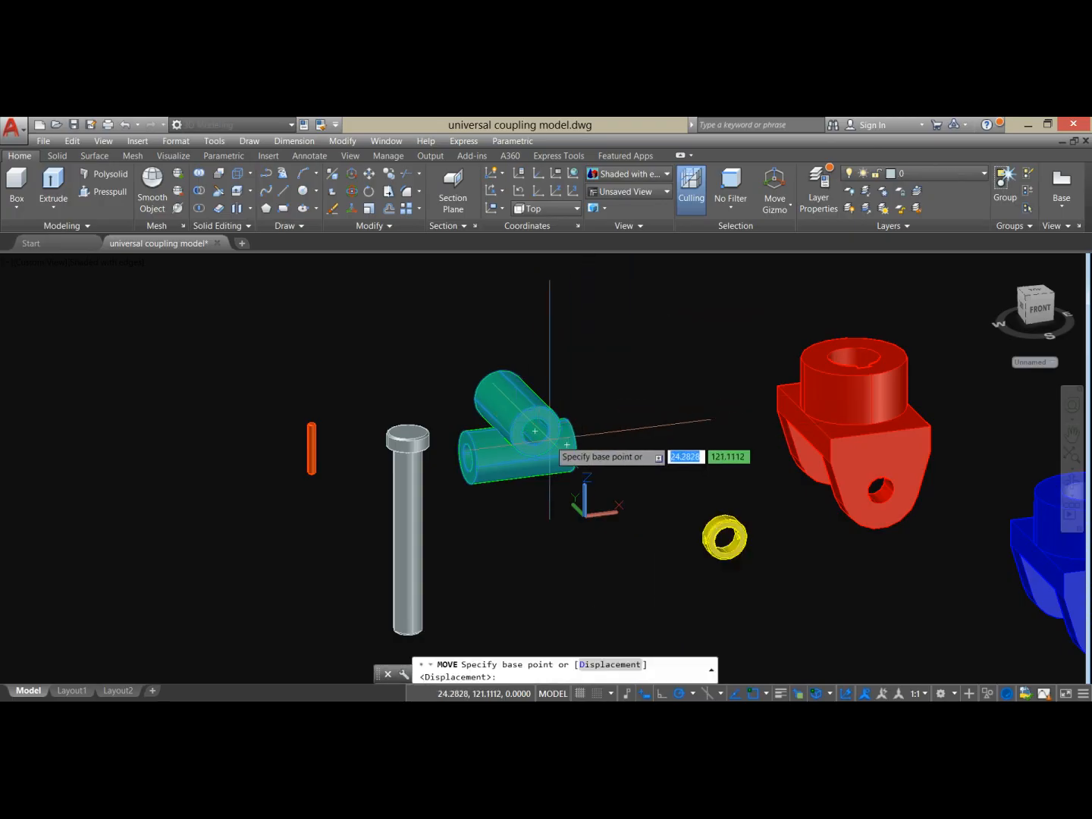
{"action": "left_click", "coordinate": [533, 430]}
{"action": "middle_click_drag", "start_coordinate": [534, 430], "coordinate": [729, 420], "text": "shift"}
{"action": "scroll", "coordinate": [587, 432], "scroll_direction": "up", "scroll_amount": 5}
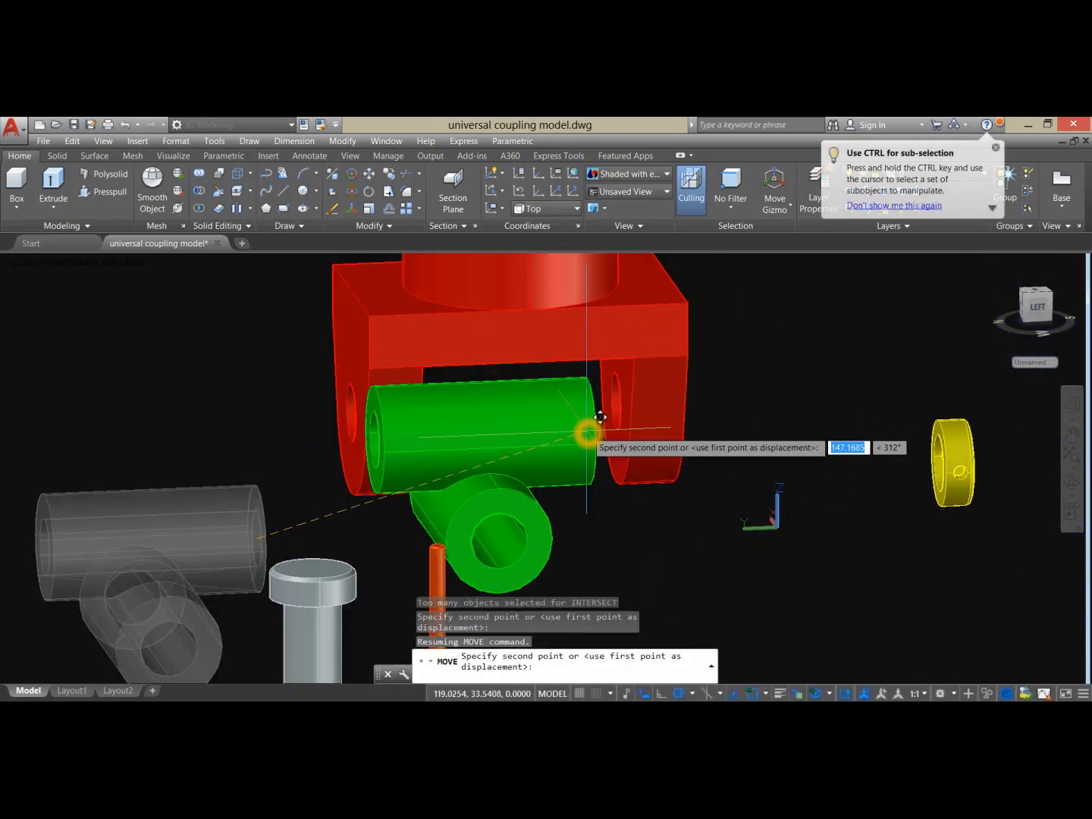
{"action": "left_click", "coordinate": [626, 383]}
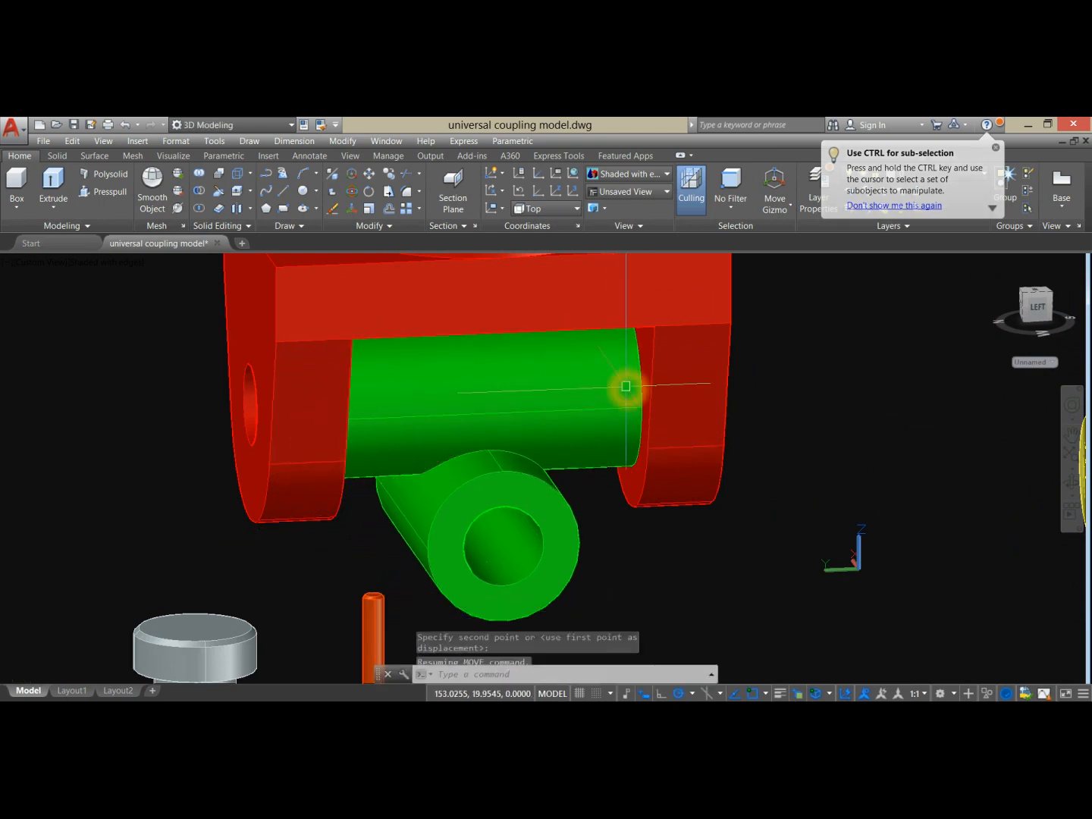
{"action": "middle_click_drag", "start_coordinate": [643, 390], "coordinate": [516, 451], "text": "shift"}
{"action": "key", "text": "Escape"}
- Flip the blue fork upside down about the X axis with 3D Rotate so its arms point upward
{"action": "scroll", "coordinate": [512, 392], "scroll_direction": "down", "scroll_amount": 5}
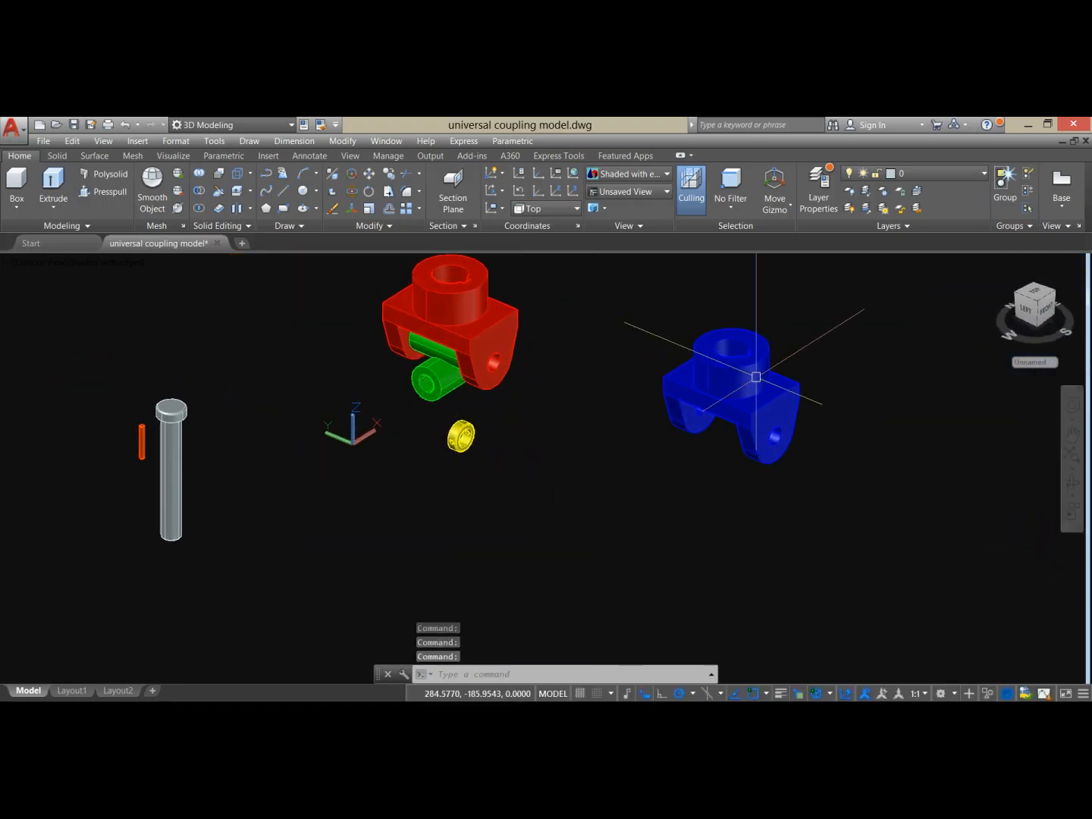
{"action": "left_click", "coordinate": [742, 372]}
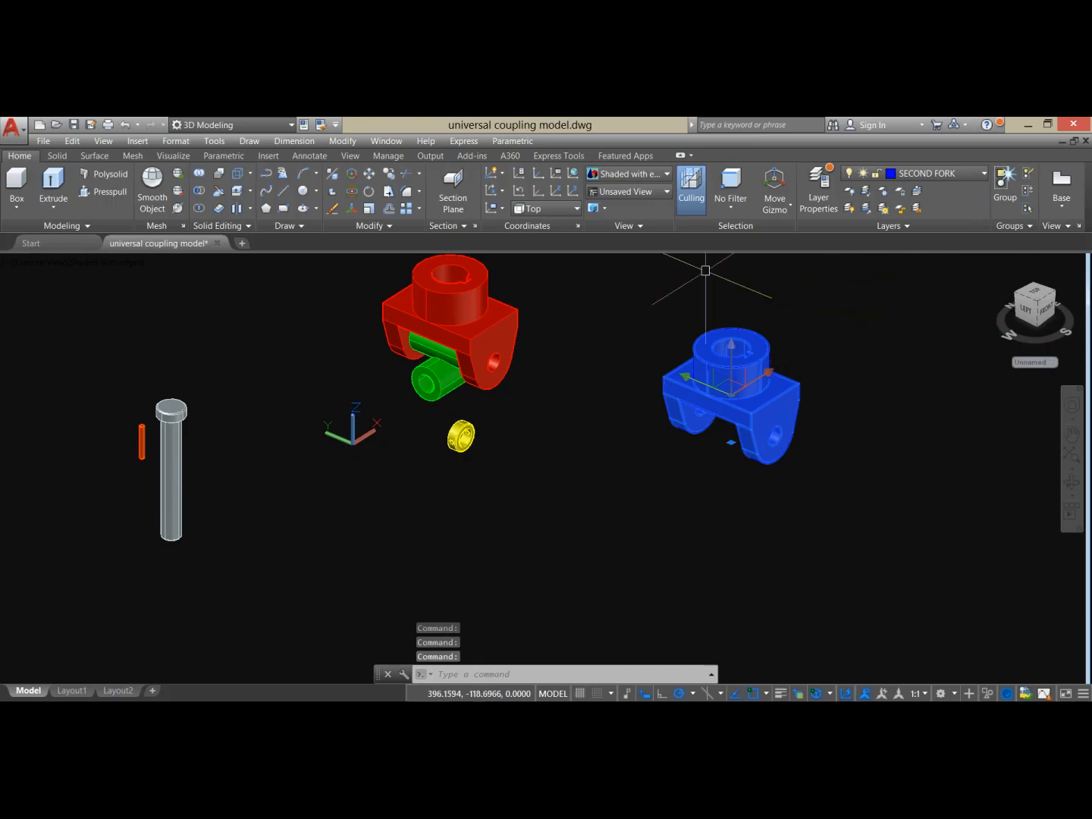
{"action": "left_click", "coordinate": [354, 194]}
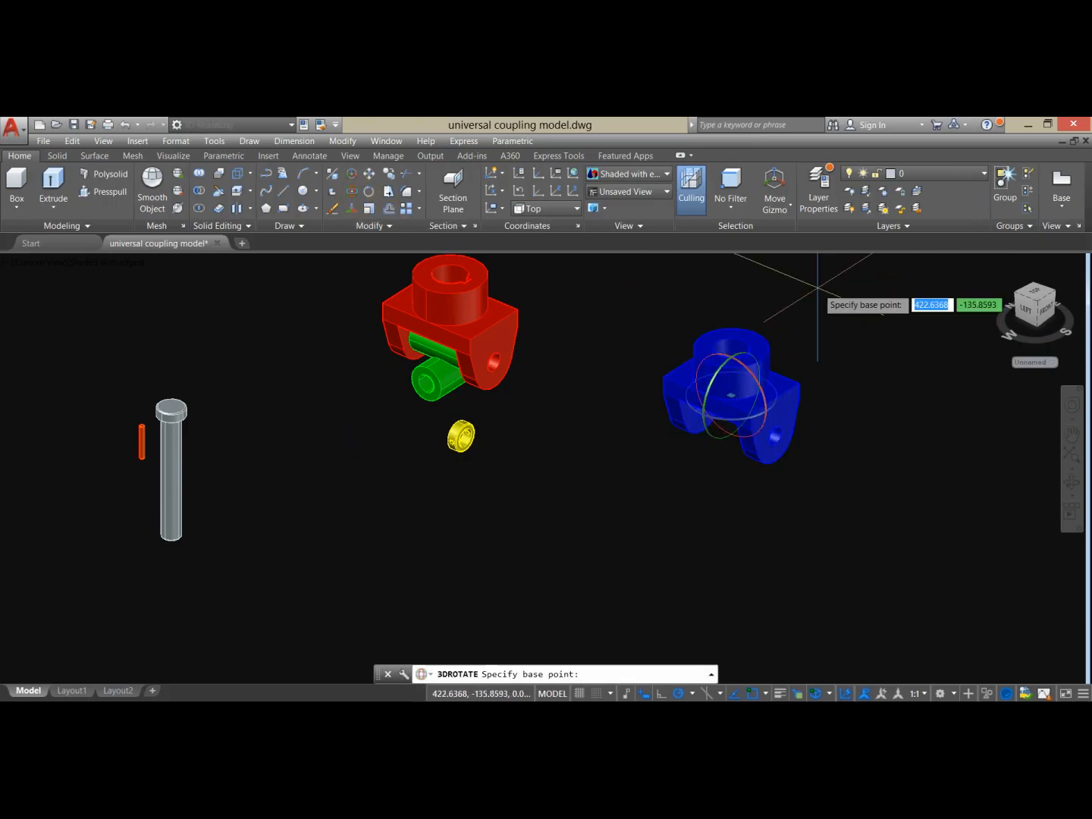
{"action": "left_click", "coordinate": [728, 358]}
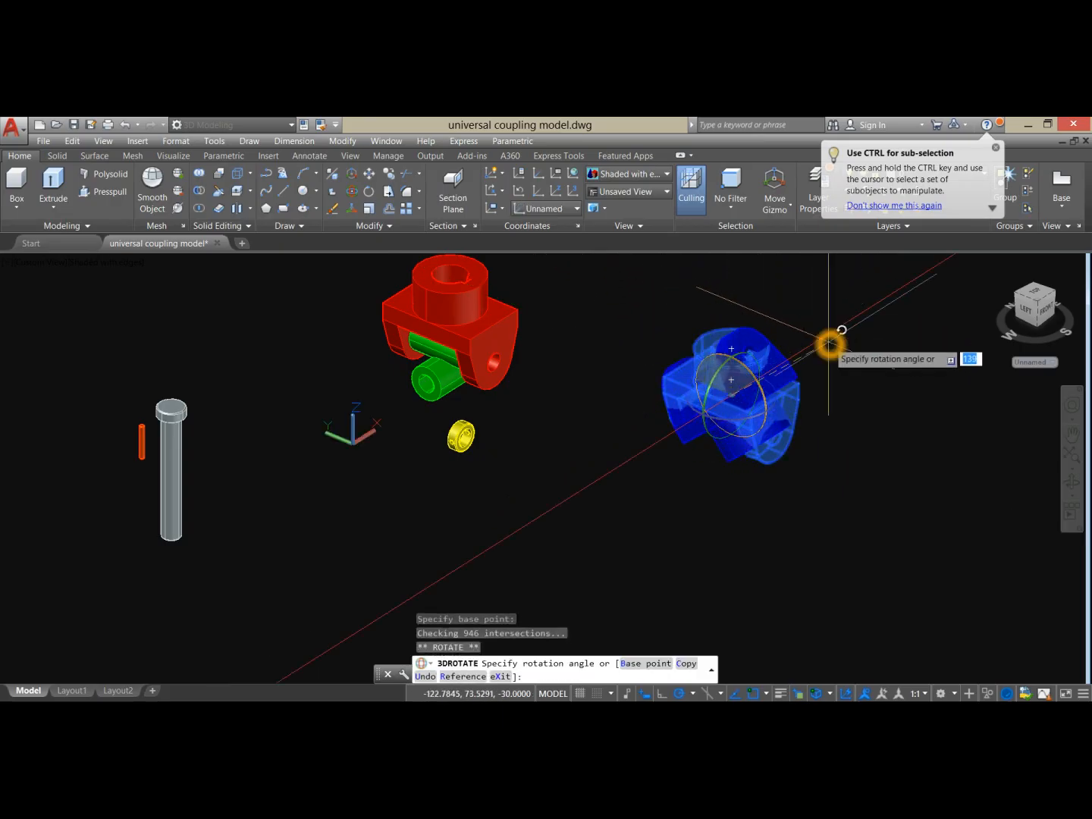
{"action": "left_click", "coordinate": [891, 463]}
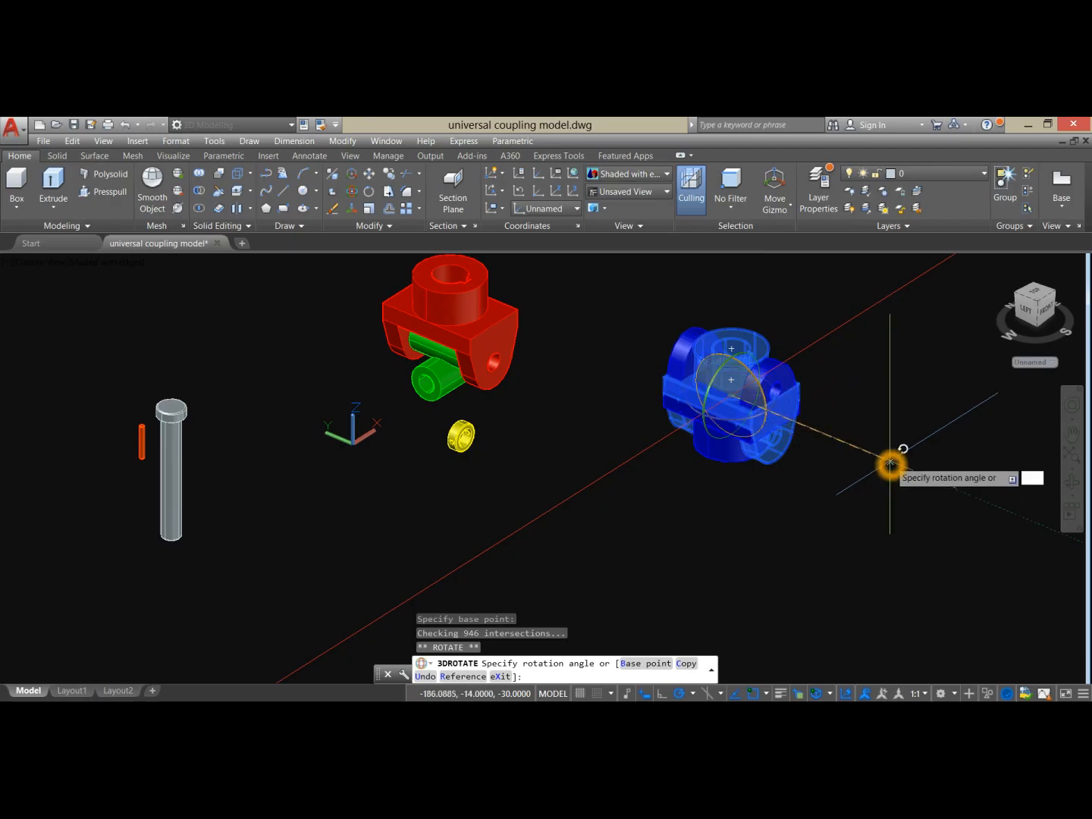
{"action": "left_click", "coordinate": [874, 450]}
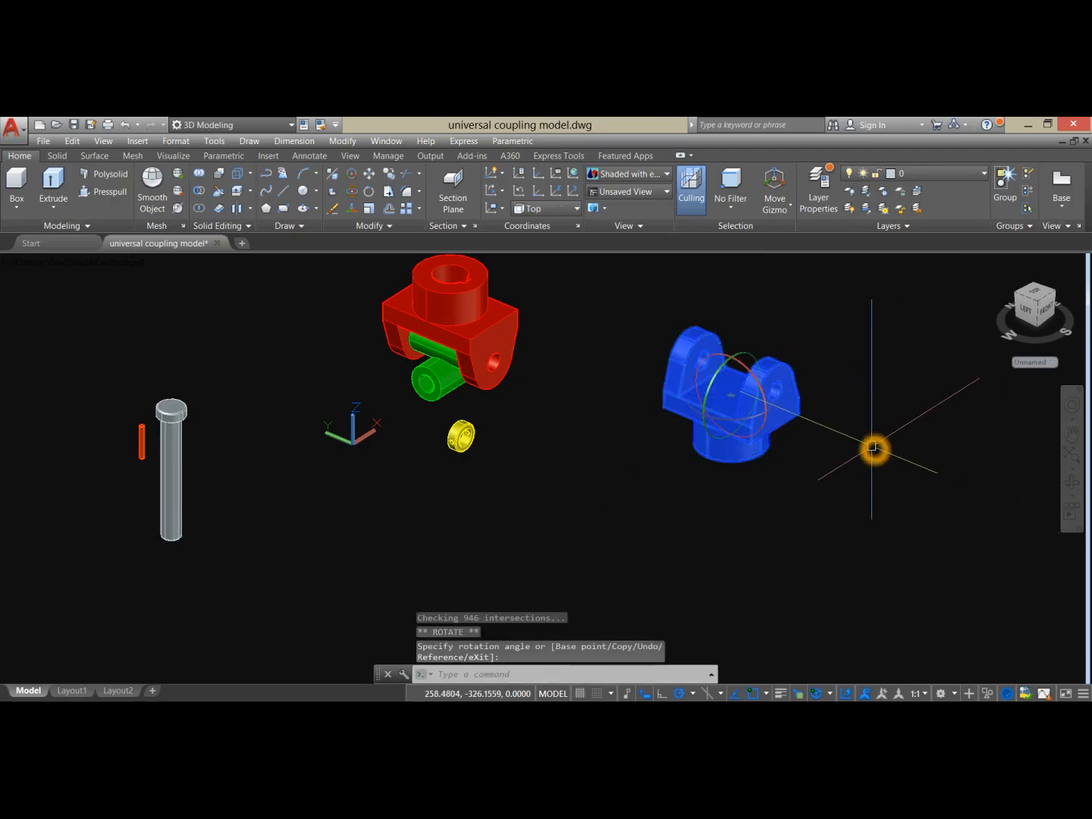
{"action": "key", "text": "Escape"}
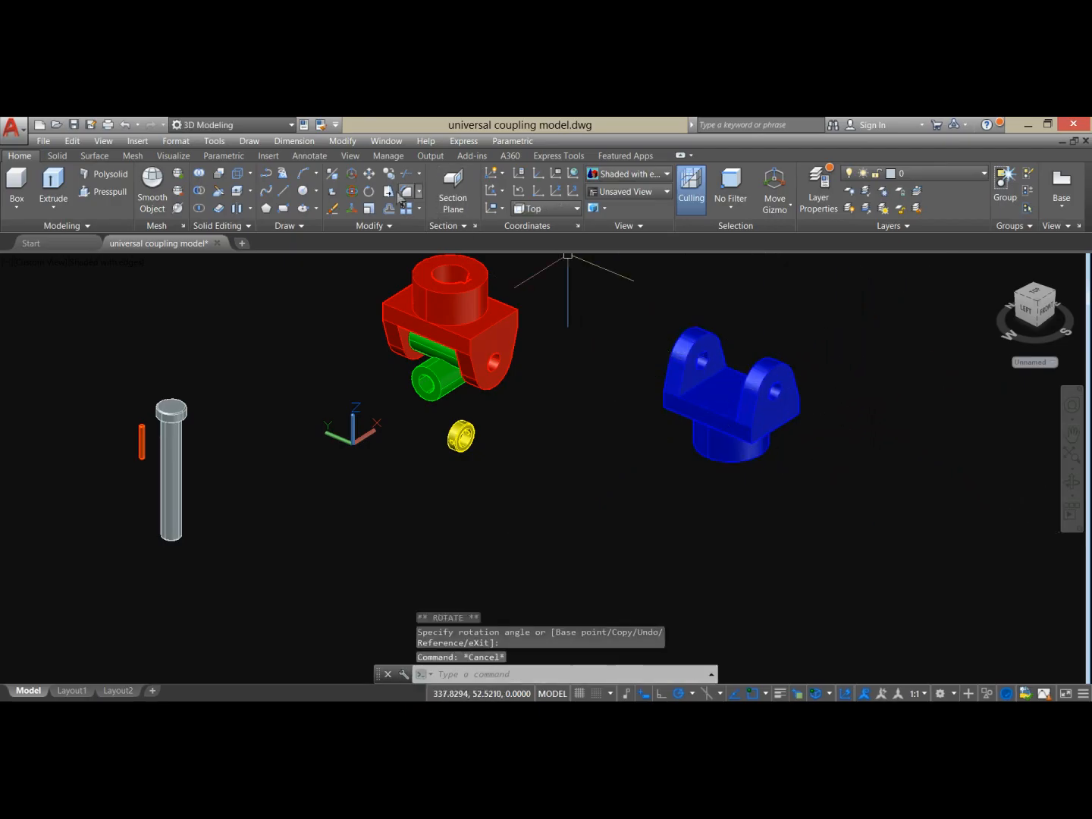
{"action": "left_click", "coordinate": [350, 201]}
{"action": "left_click", "coordinate": [801, 402]}
{"action": "right_click", "coordinate": [848, 376]}
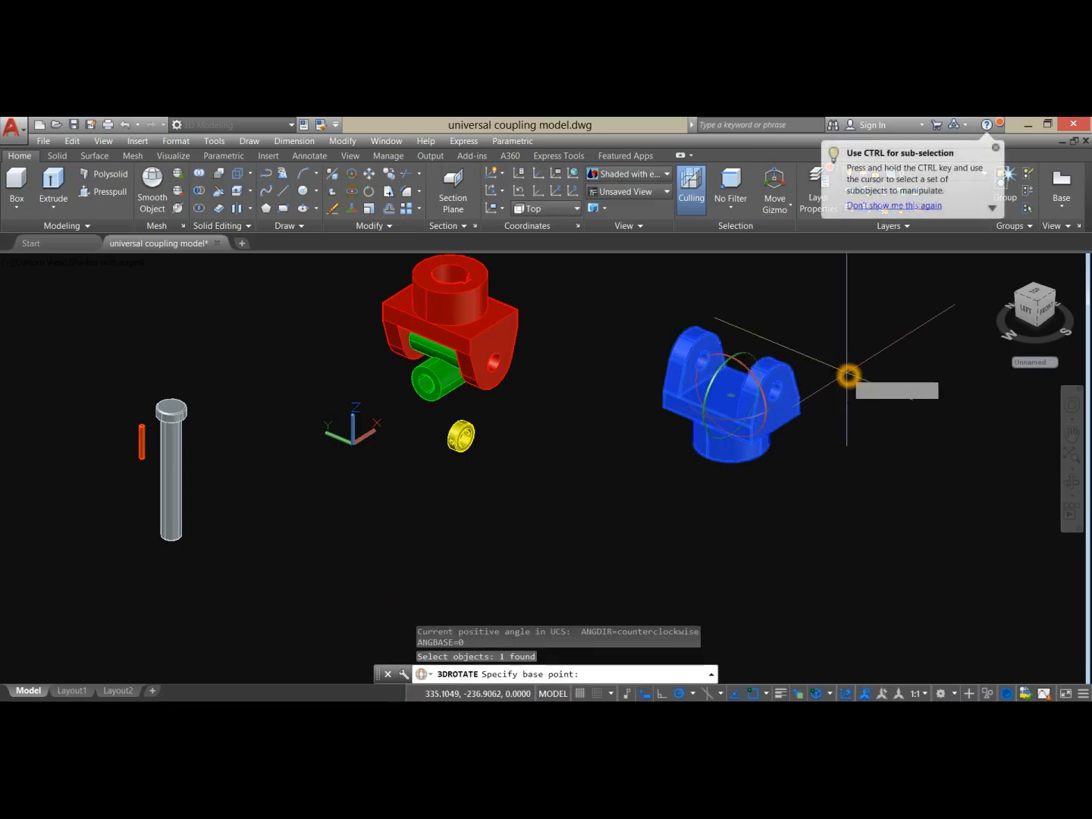
{"action": "left_click", "coordinate": [759, 418]}
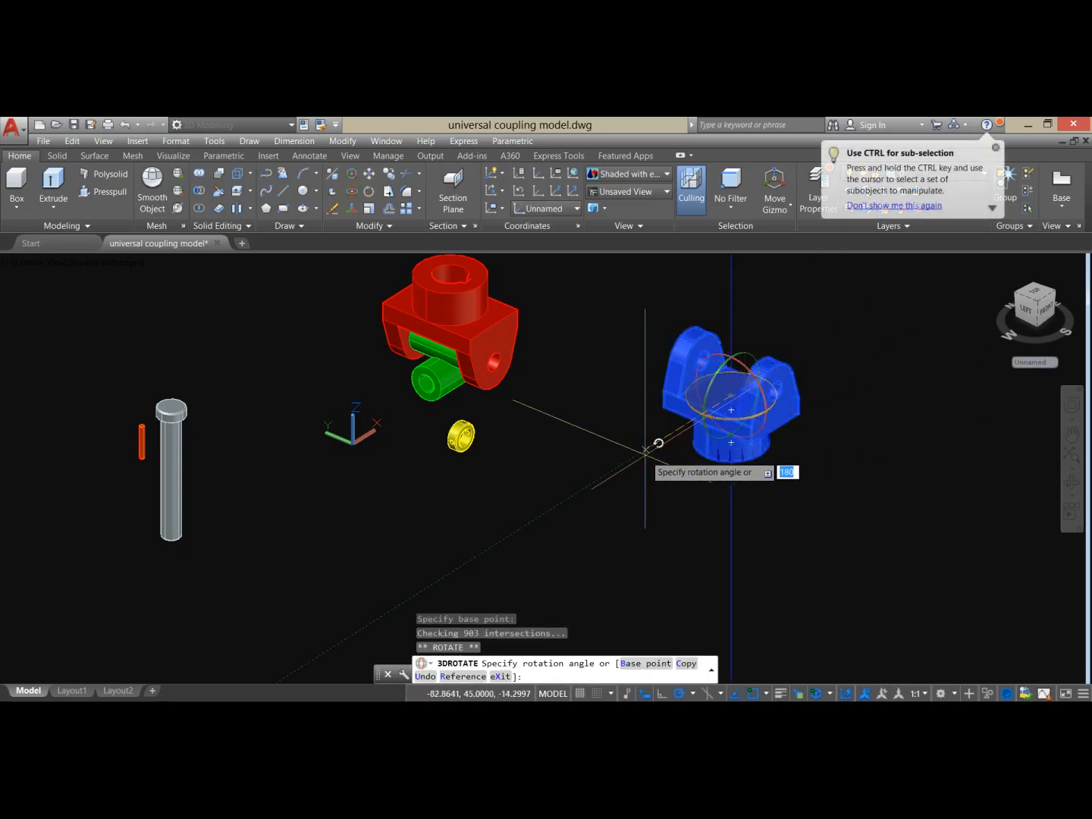
{"action": "key", "text": "Escape"}
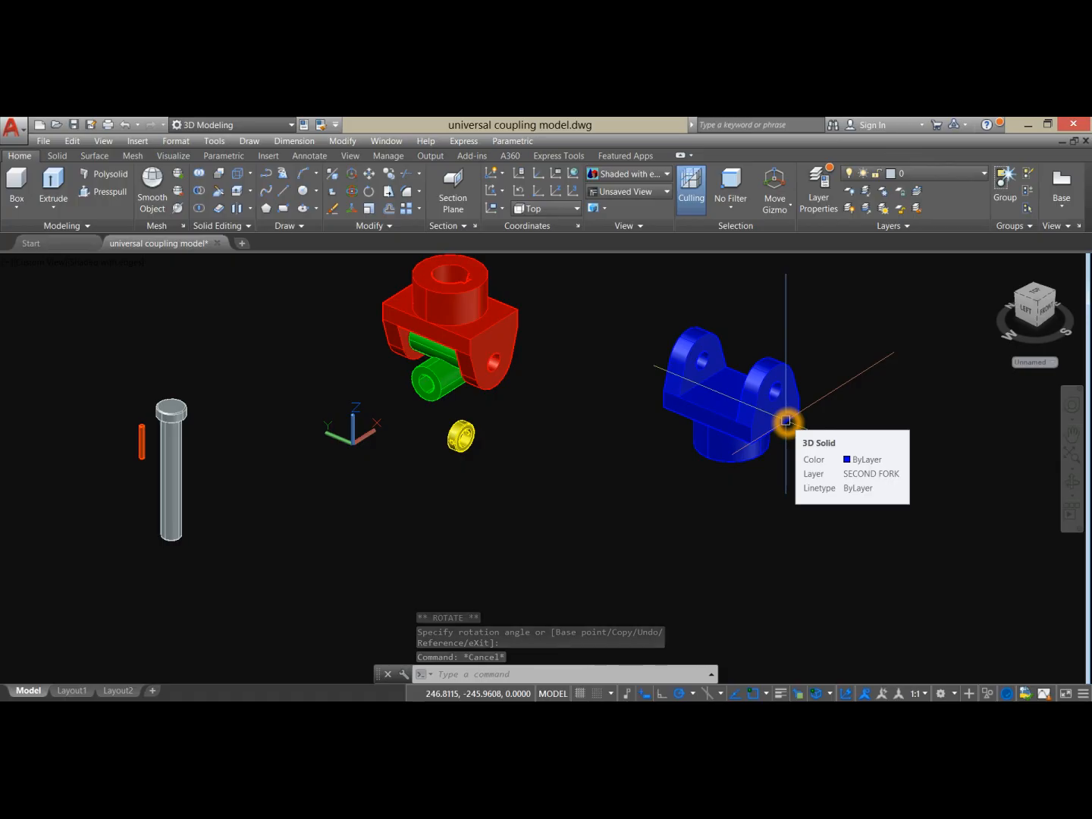
- Rotate the blue fork 270 degrees about the Z axis with 3D Rotate so its arms stand crosswise to the red fork's
{"action": "left_click", "coordinate": [785, 420]}
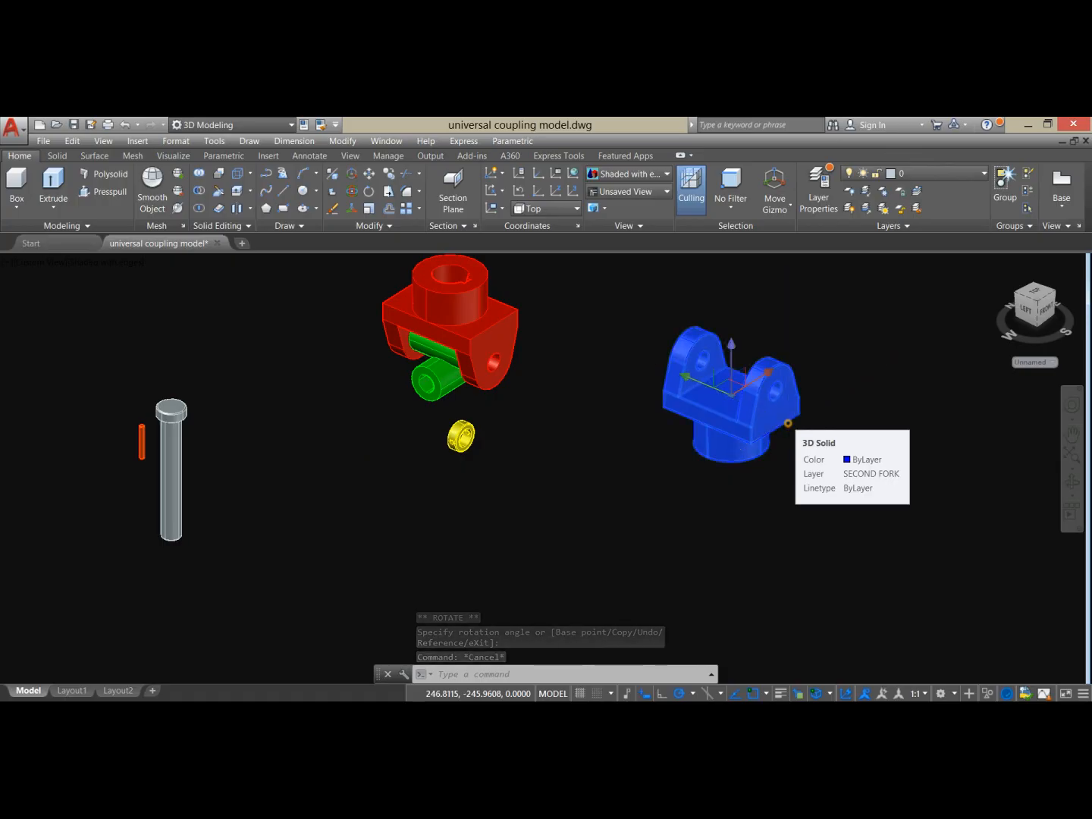
{"action": "left_click", "coordinate": [353, 199]}
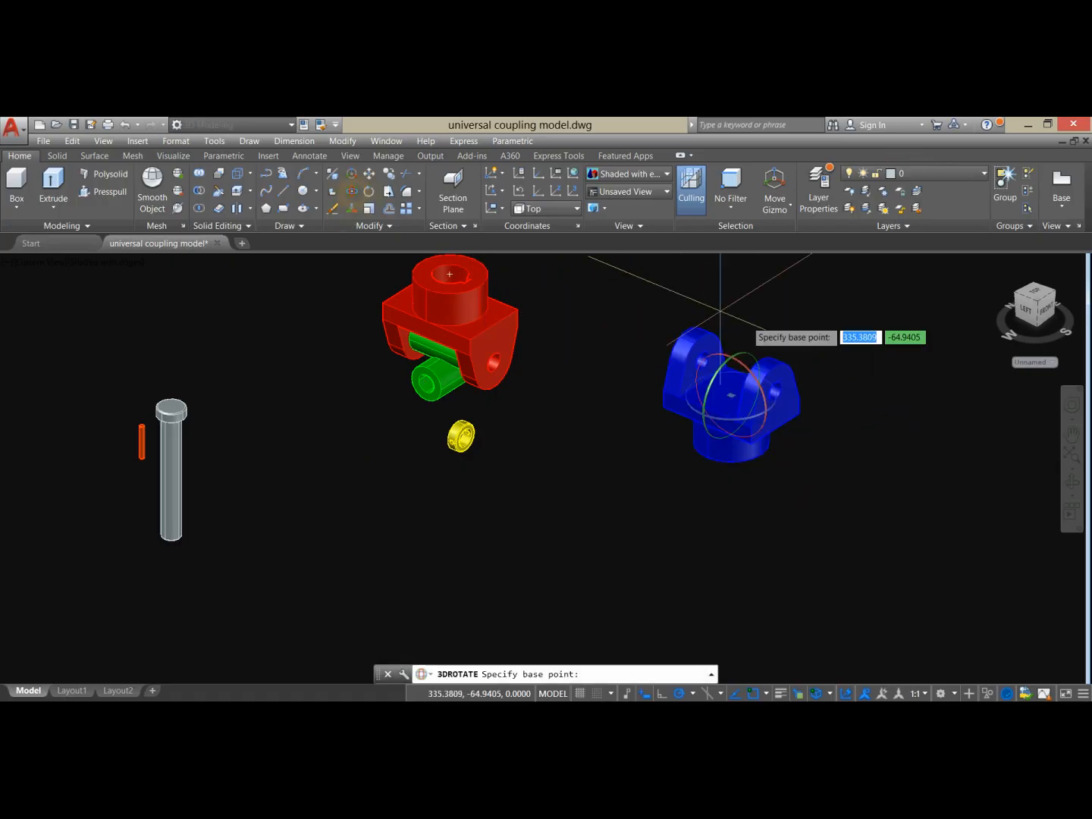
{"action": "left_click", "coordinate": [735, 423]}
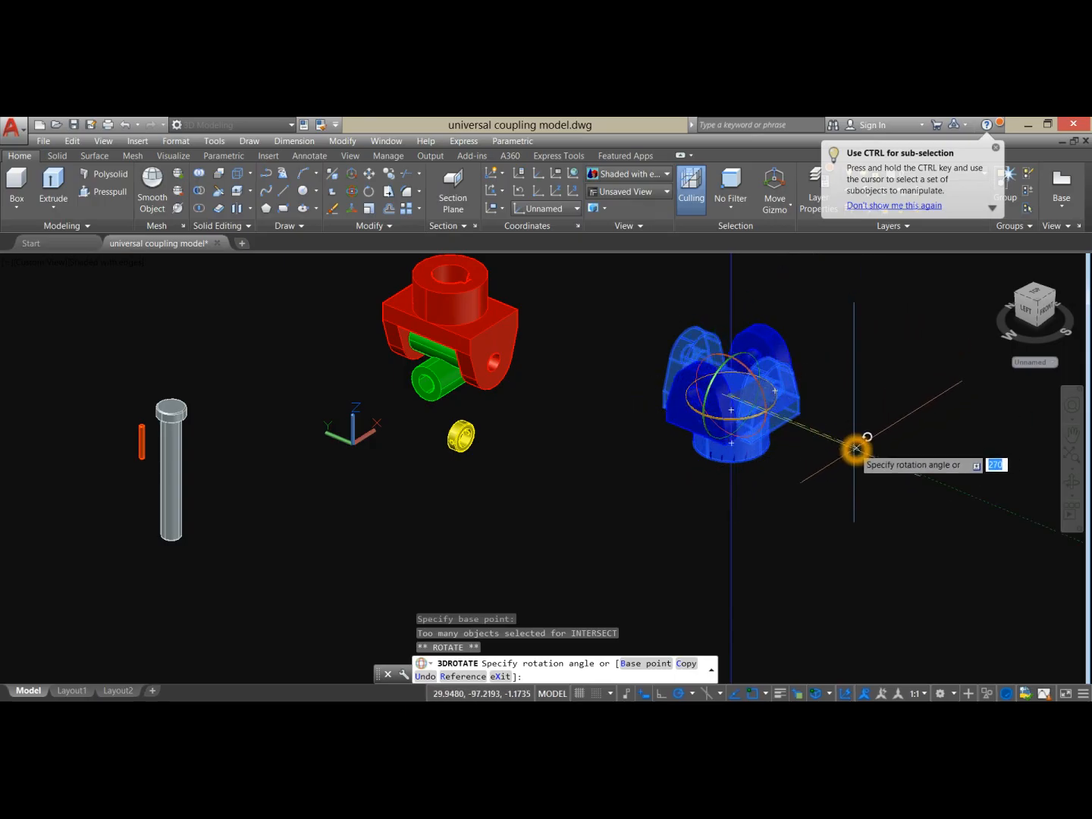
{"action": "key", "text": "Escape"}
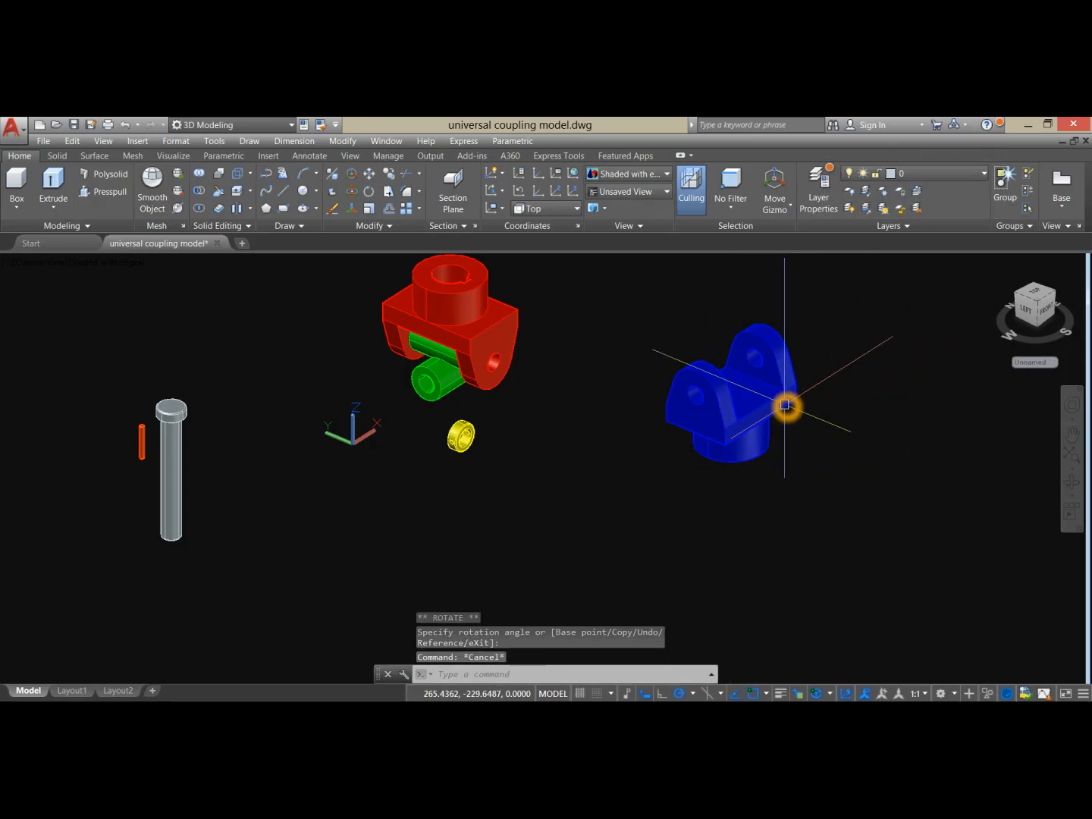
- Move the blue fork from its arm's inner hole center to the end center of the center block's lower cylinder
{"action": "right_click", "coordinate": [869, 350]}
{"action": "left_click", "coordinate": [892, 435]}
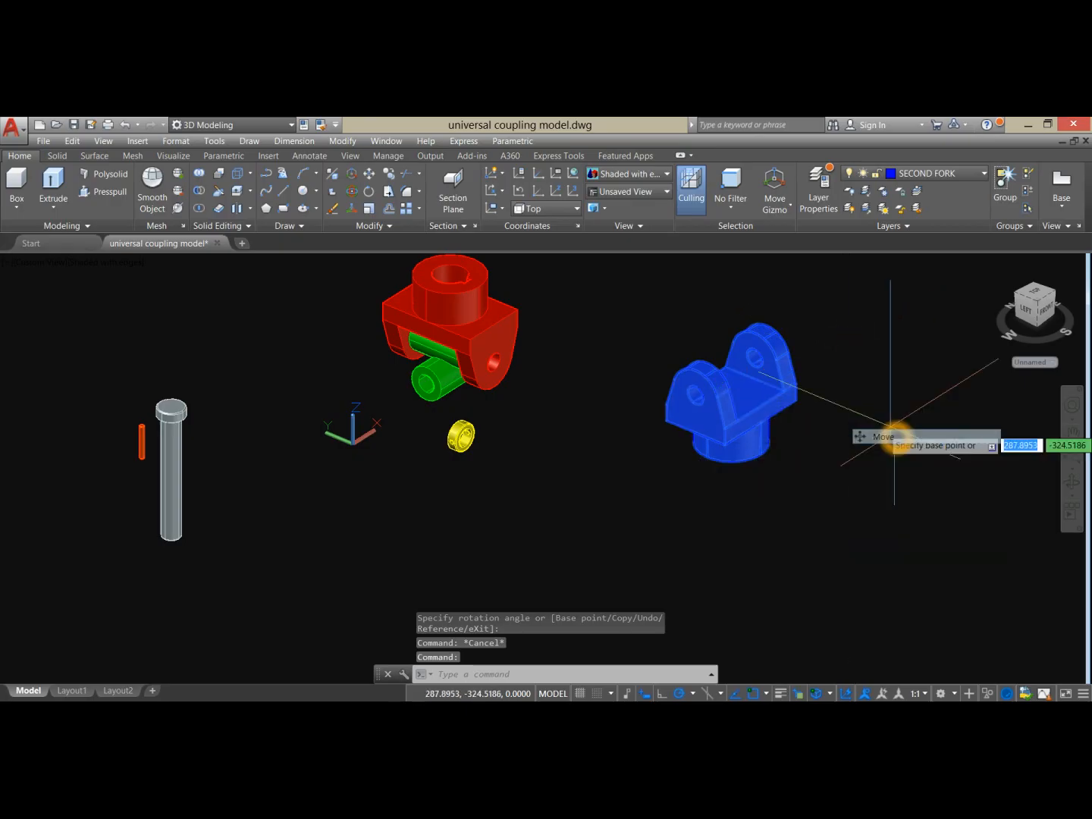
{"action": "middle_click_drag", "start_coordinate": [886, 423], "coordinate": [739, 446], "text": "shift"}
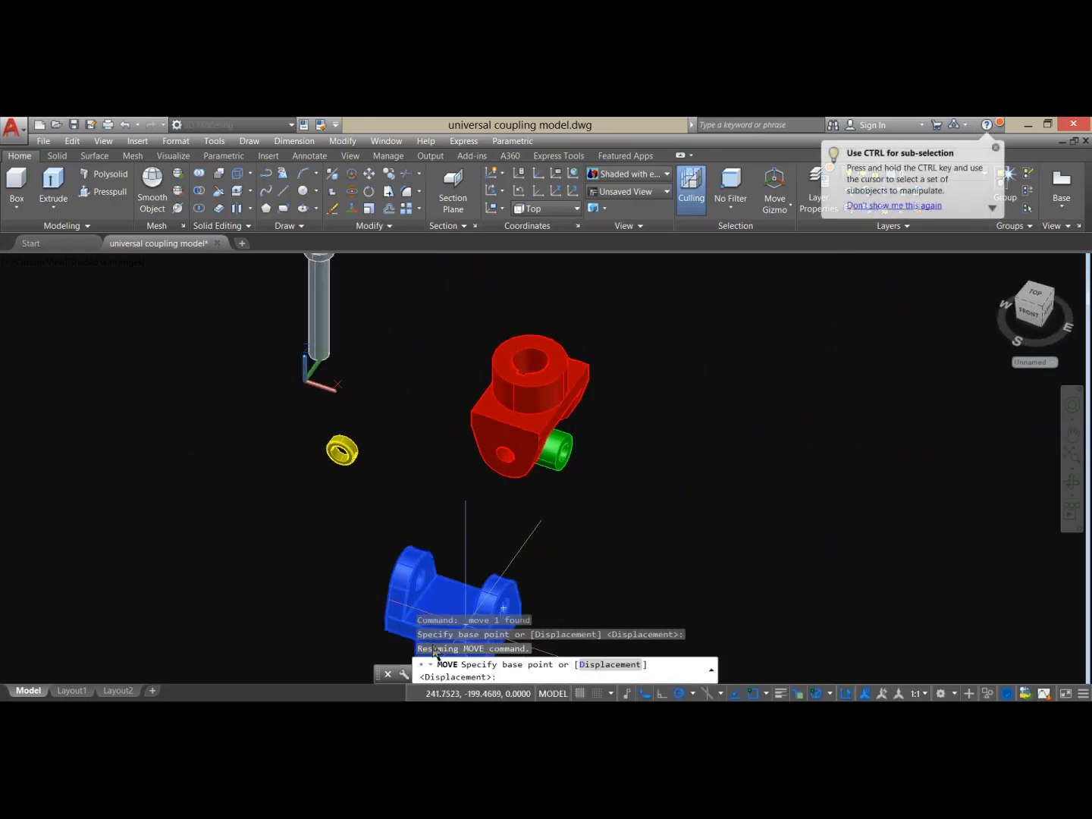
{"action": "scroll", "coordinate": [421, 607], "scroll_direction": "up", "scroll_amount": 5}
{"action": "scroll", "coordinate": [436, 564], "scroll_direction": "up", "scroll_amount": 1}
{"action": "left_click", "coordinate": [433, 499]}
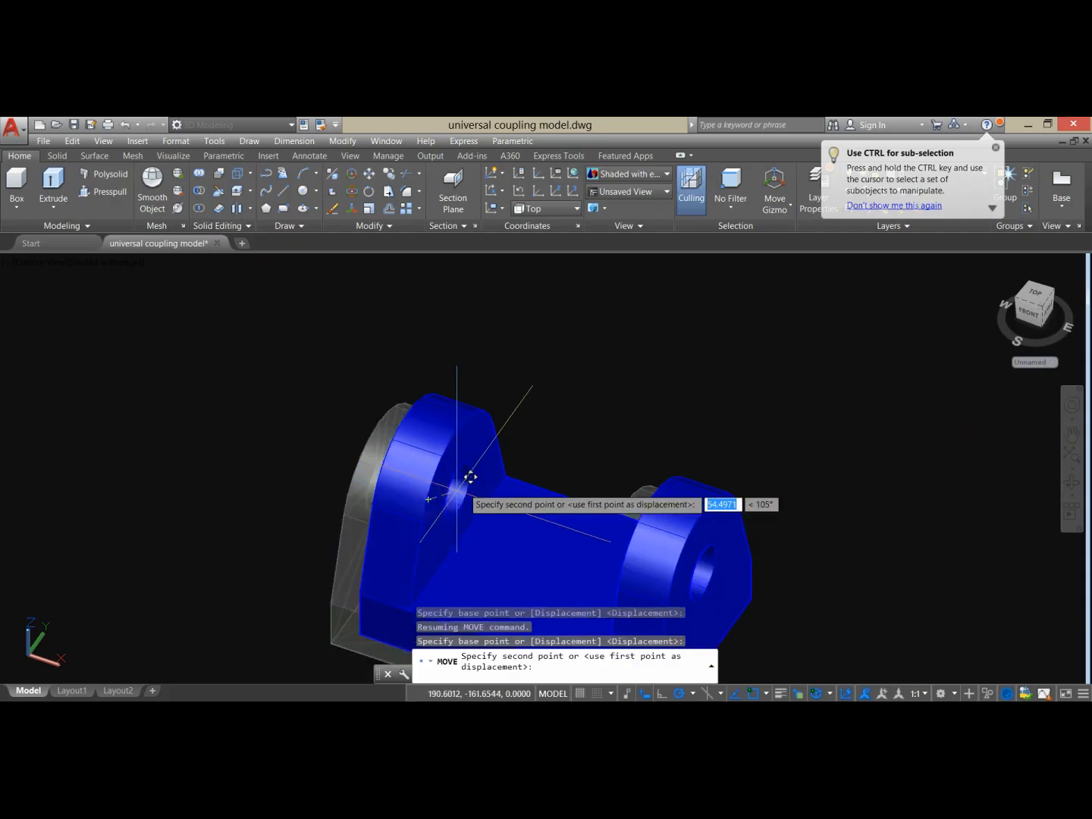
{"action": "scroll", "coordinate": [470, 485], "scroll_direction": "down", "scroll_amount": 5}
{"action": "middle_click_drag", "start_coordinate": [501, 474], "coordinate": [616, 439], "text": "shift"}
{"action": "scroll", "coordinate": [523, 345], "scroll_direction": "up", "scroll_amount": 8}
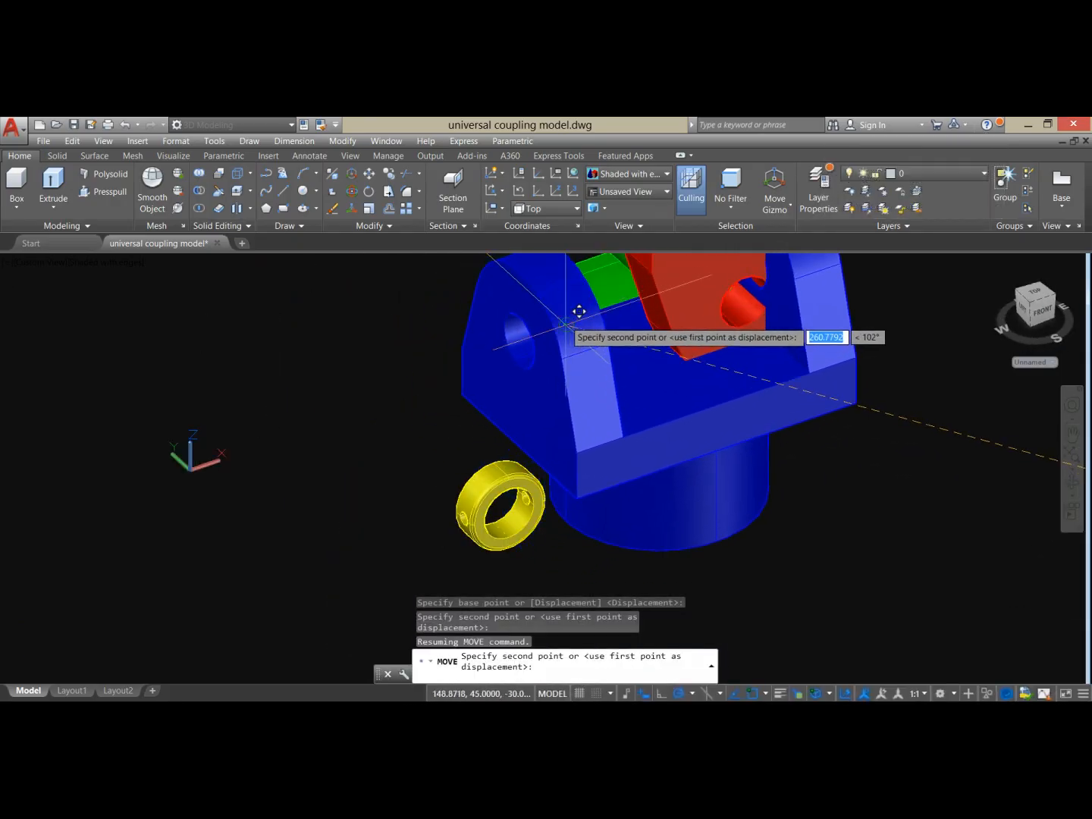
{"action": "left_click", "coordinate": [565, 321]}
{"action": "middle_click_drag", "start_coordinate": [597, 349], "coordinate": [639, 324], "text": "shift"}
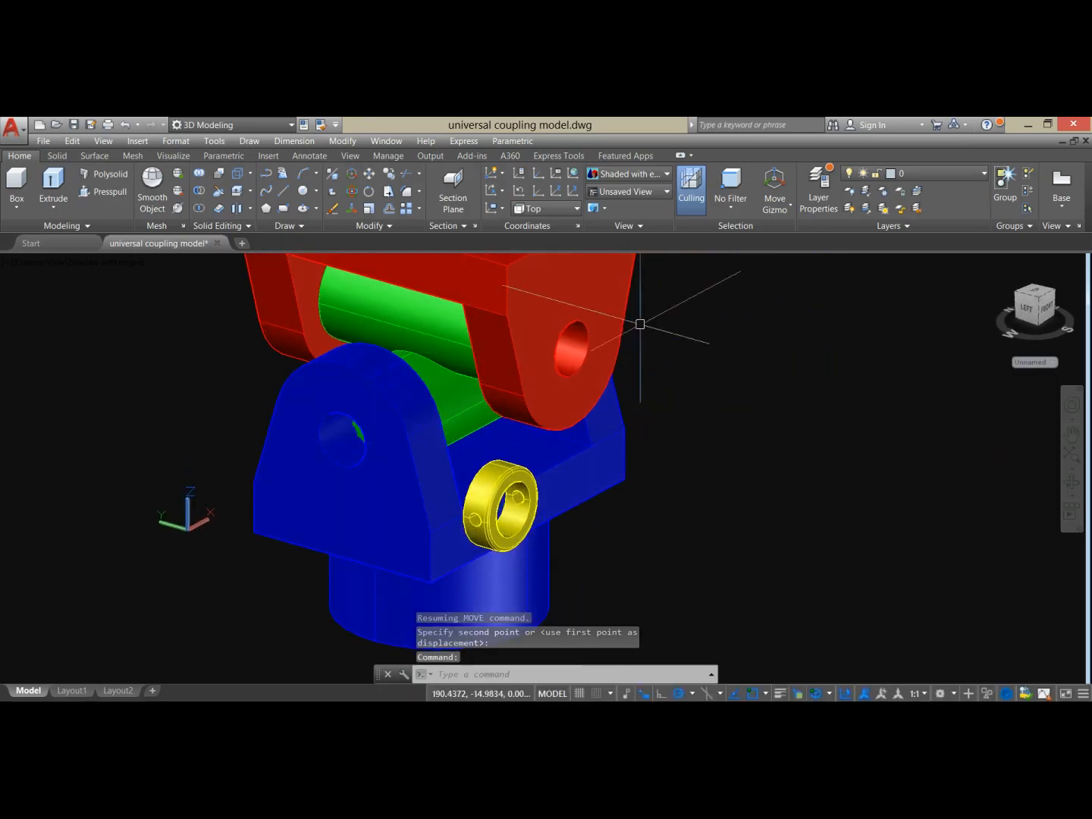
- Rotate the grey headed pin 90 degrees about the X axis with 3D Rotate so it lies horizontally
{"action": "scroll", "coordinate": [578, 393], "scroll_direction": "down", "scroll_amount": 4}
{"action": "middle_click_drag", "start_coordinate": [577, 392], "coordinate": [681, 447], "text": "shift"}
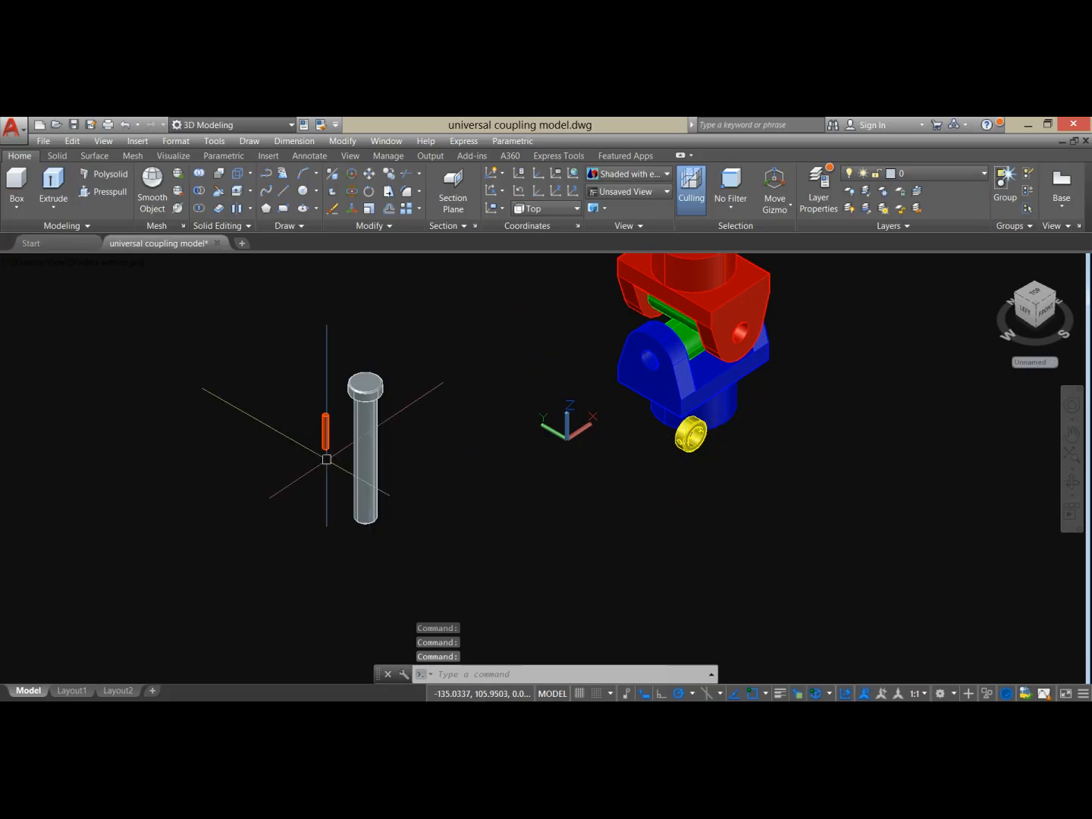
{"action": "left_click", "coordinate": [372, 438]}
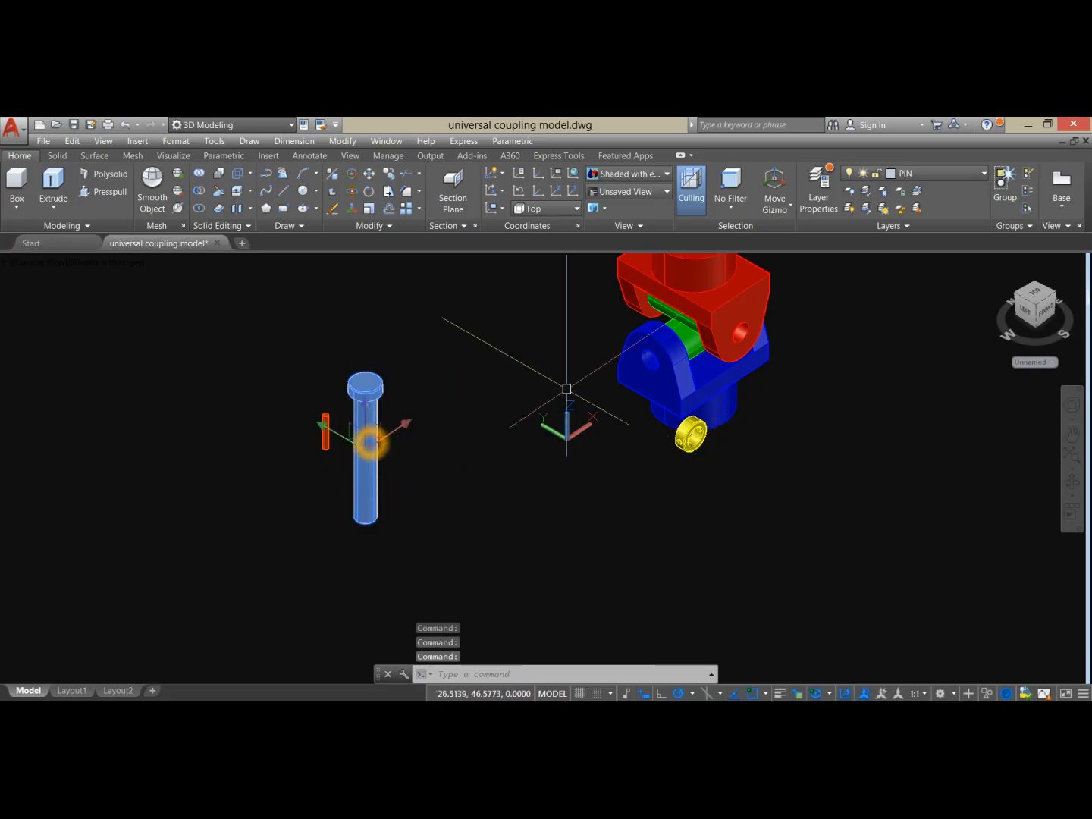
{"action": "left_click", "coordinate": [353, 200]}
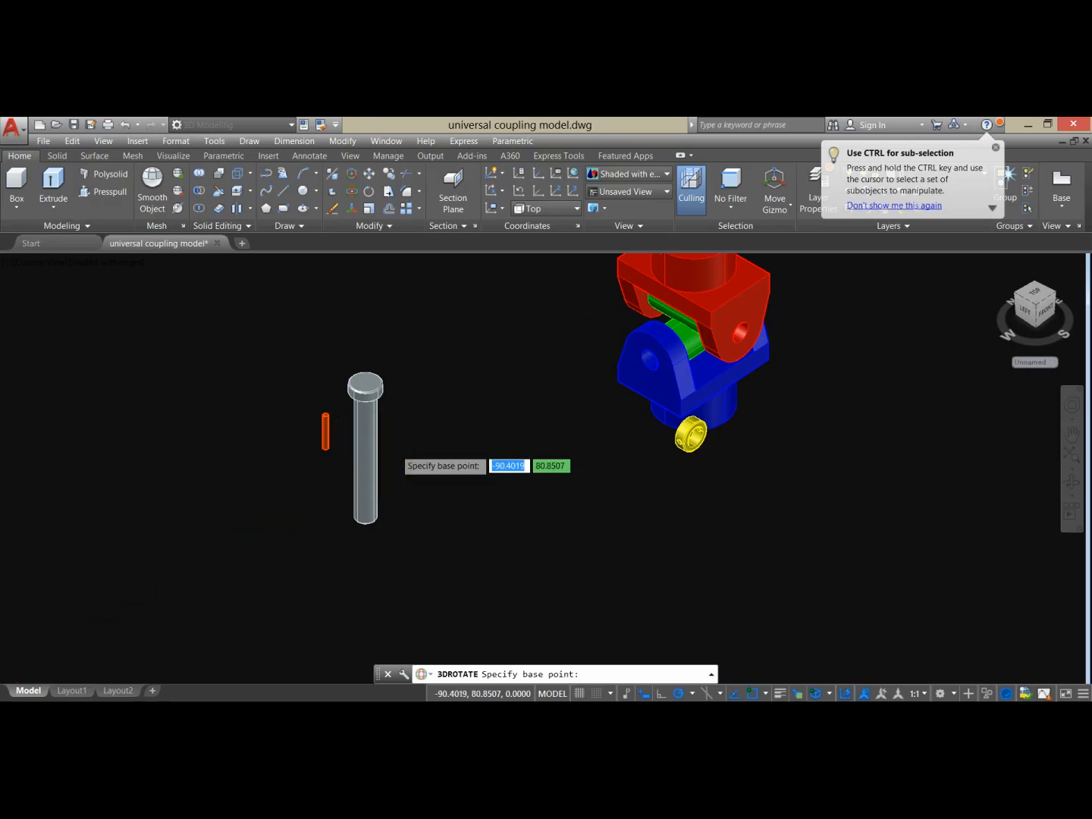
{"action": "left_click", "coordinate": [395, 456]}
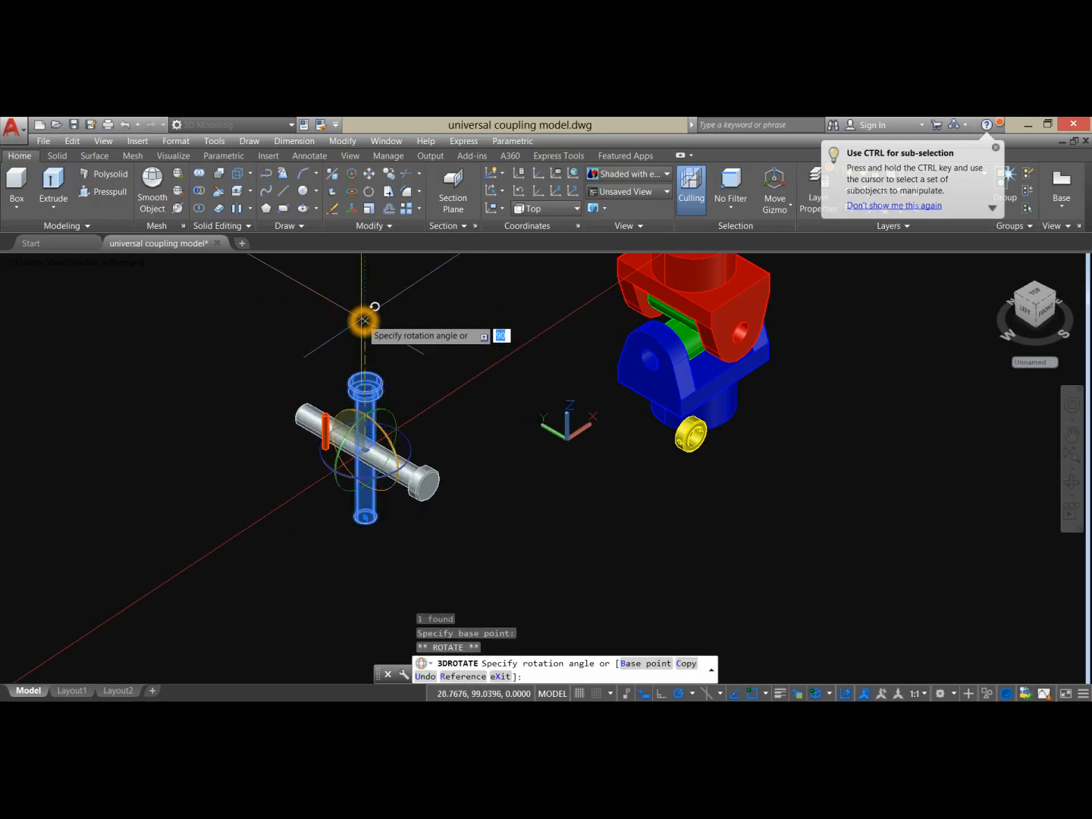
{"action": "left_click", "coordinate": [364, 314]}
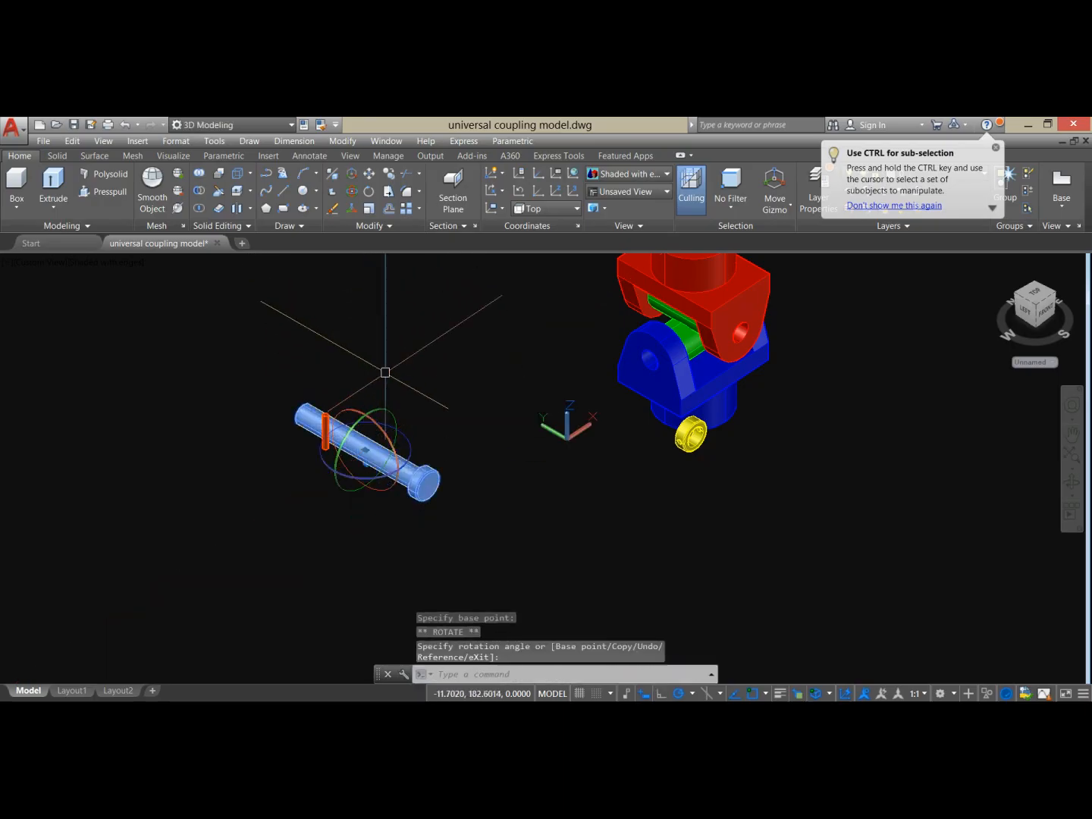
- Rotate the horizontal grey pin 180 degrees about the Z axis so its head faces the opposite way
{"action": "left_click", "coordinate": [371, 486]}
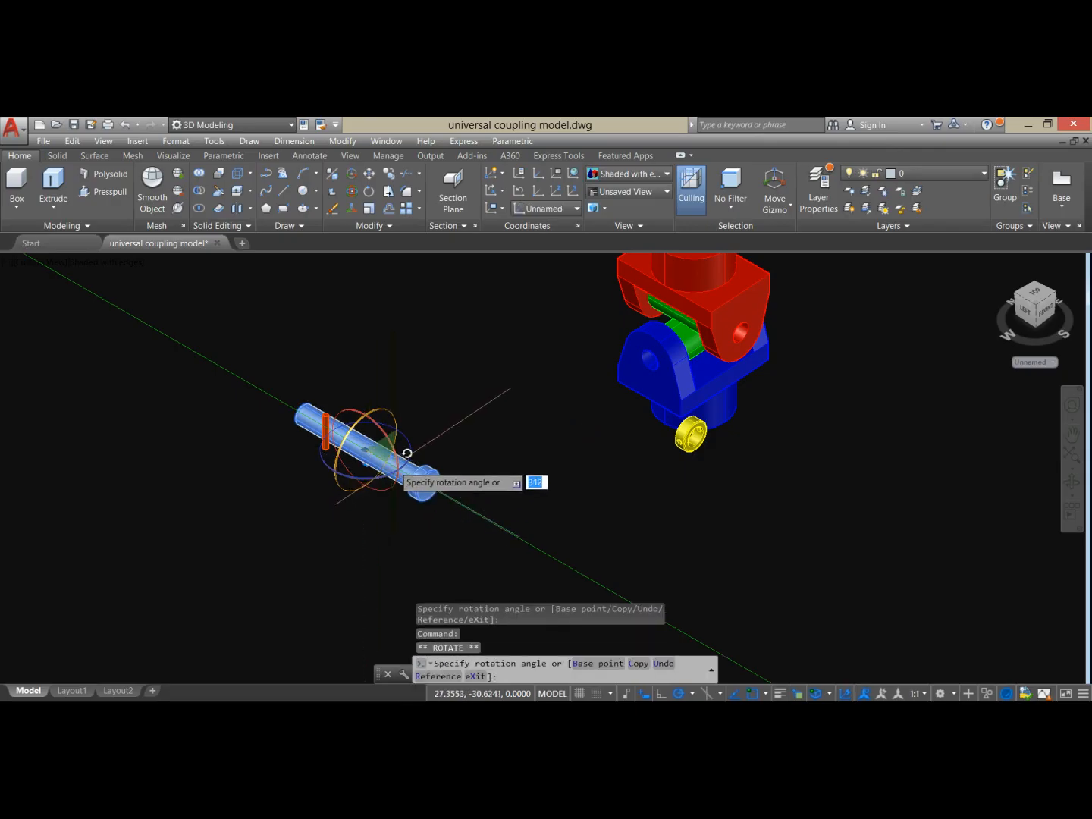
{"action": "left_click", "coordinate": [446, 395]}
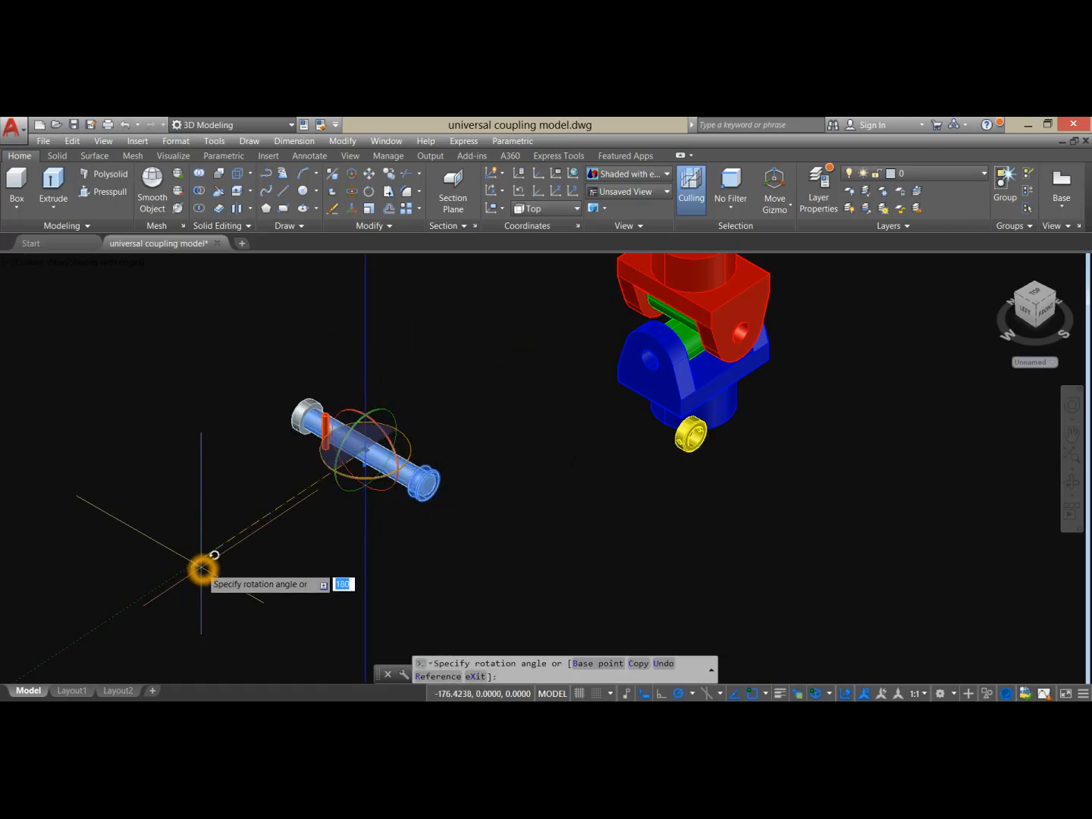
{"action": "key", "text": "Escape"}
- Move the orange taper pin away from the grey pin into the free space between it and the forks
{"action": "middle_click_drag", "start_coordinate": [447, 507], "coordinate": [482, 504]}
{"action": "scroll", "coordinate": [402, 493], "scroll_direction": "up", "scroll_amount": 2}
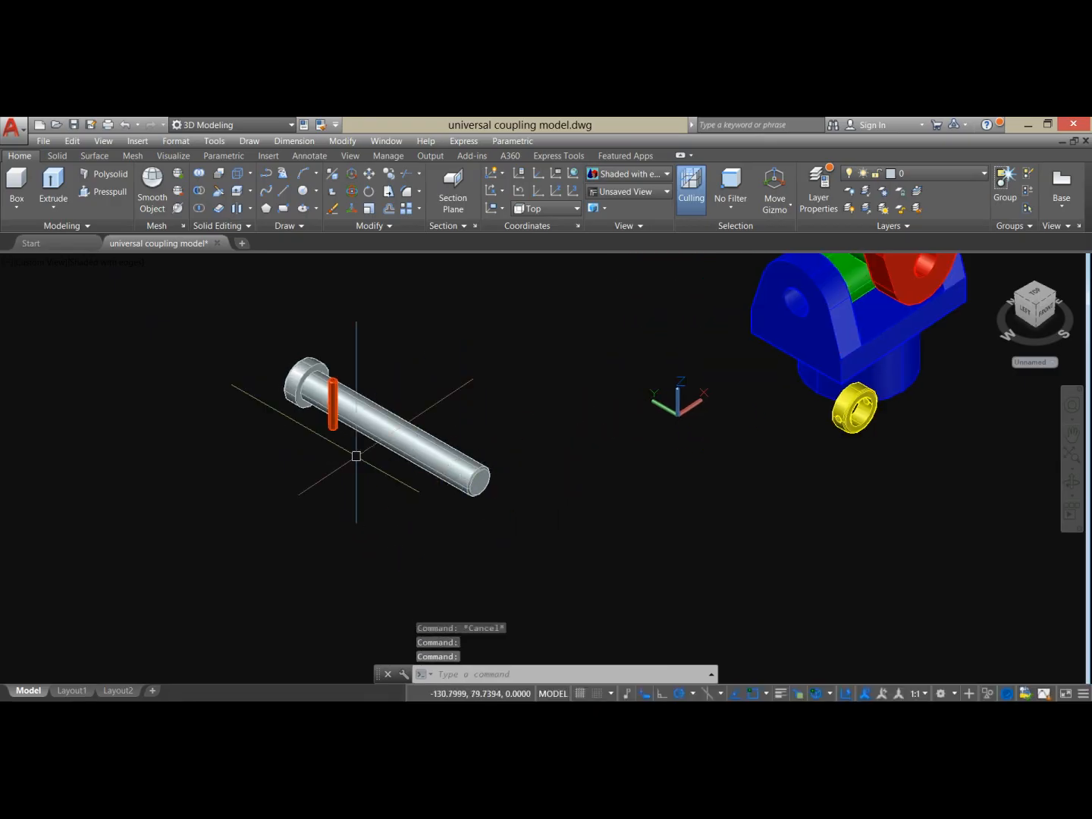
{"action": "left_click", "coordinate": [337, 377]}
{"action": "left_click", "coordinate": [395, 432]}
{"action": "right_click", "coordinate": [429, 334]}
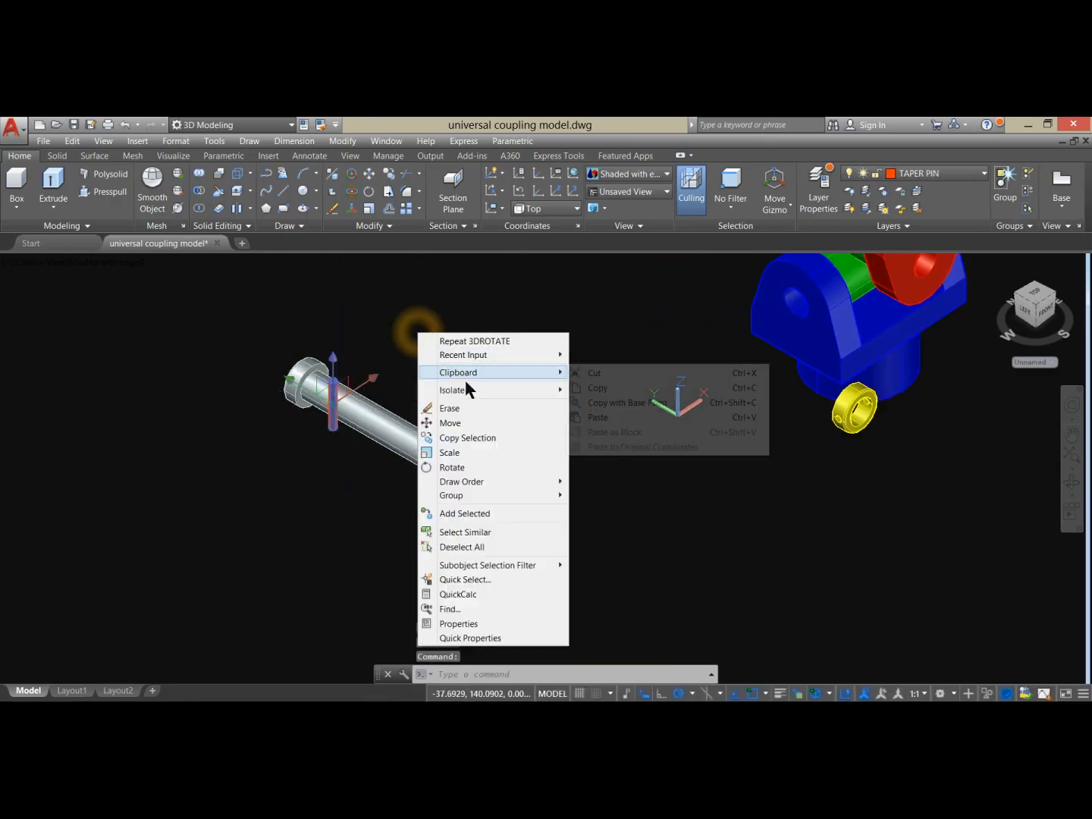
{"action": "left_click", "coordinate": [468, 419]}
{"action": "left_click", "coordinate": [517, 415]}
{"action": "left_click", "coordinate": [747, 468]}
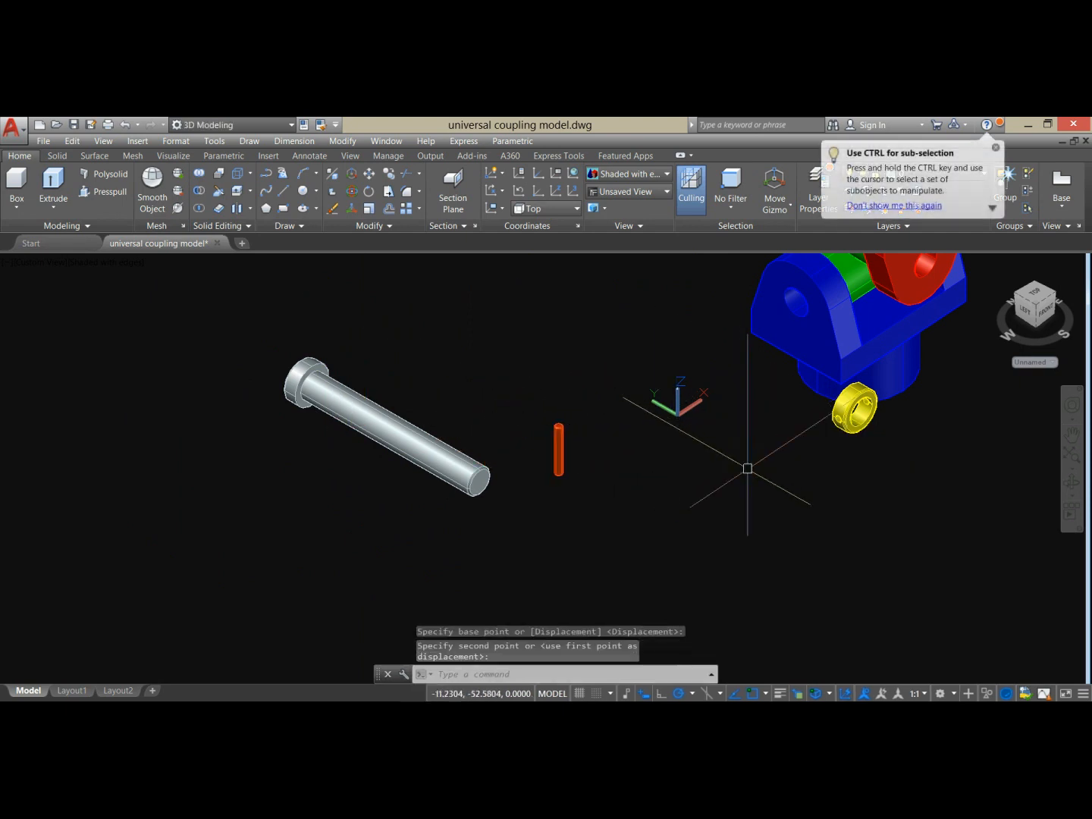
- Move the yellow collar away from the forks into the free space beside the orange taper pin
{"action": "left_click", "coordinate": [872, 421]}
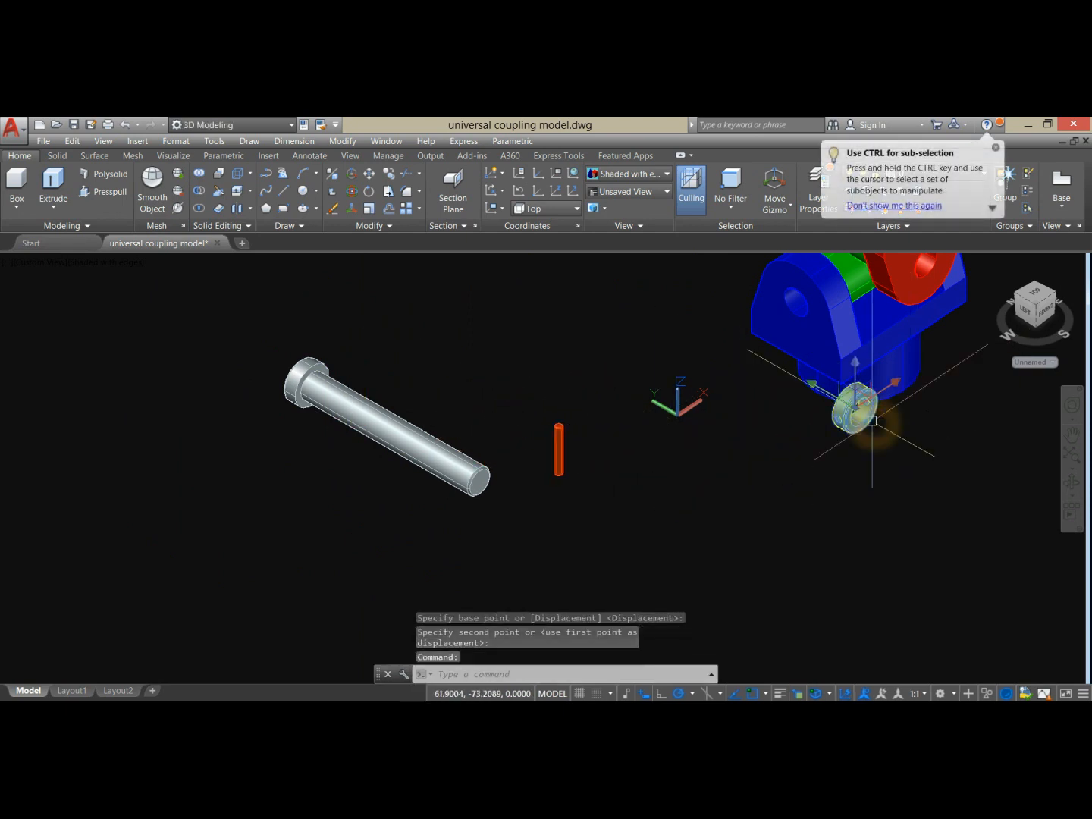
{"action": "right_click", "coordinate": [760, 444]}
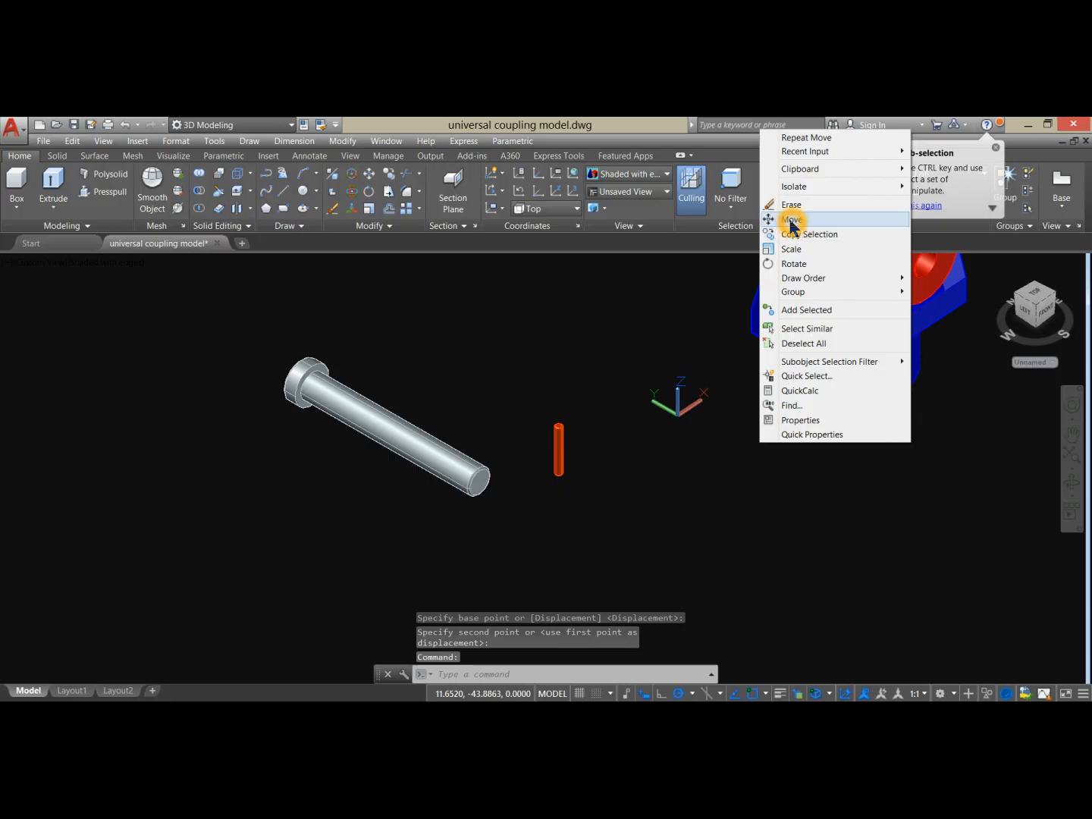
{"action": "left_click", "coordinate": [790, 220]}
{"action": "left_click", "coordinate": [818, 447]}
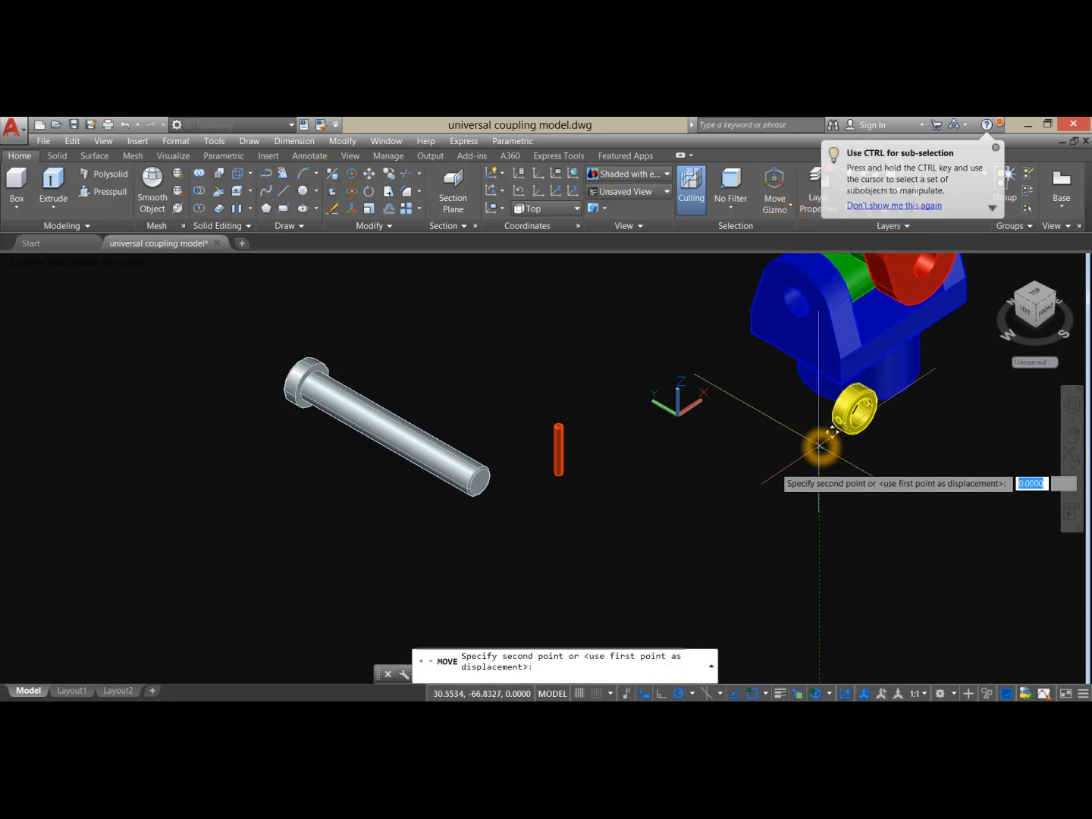
{"action": "left_click", "coordinate": [570, 502]}
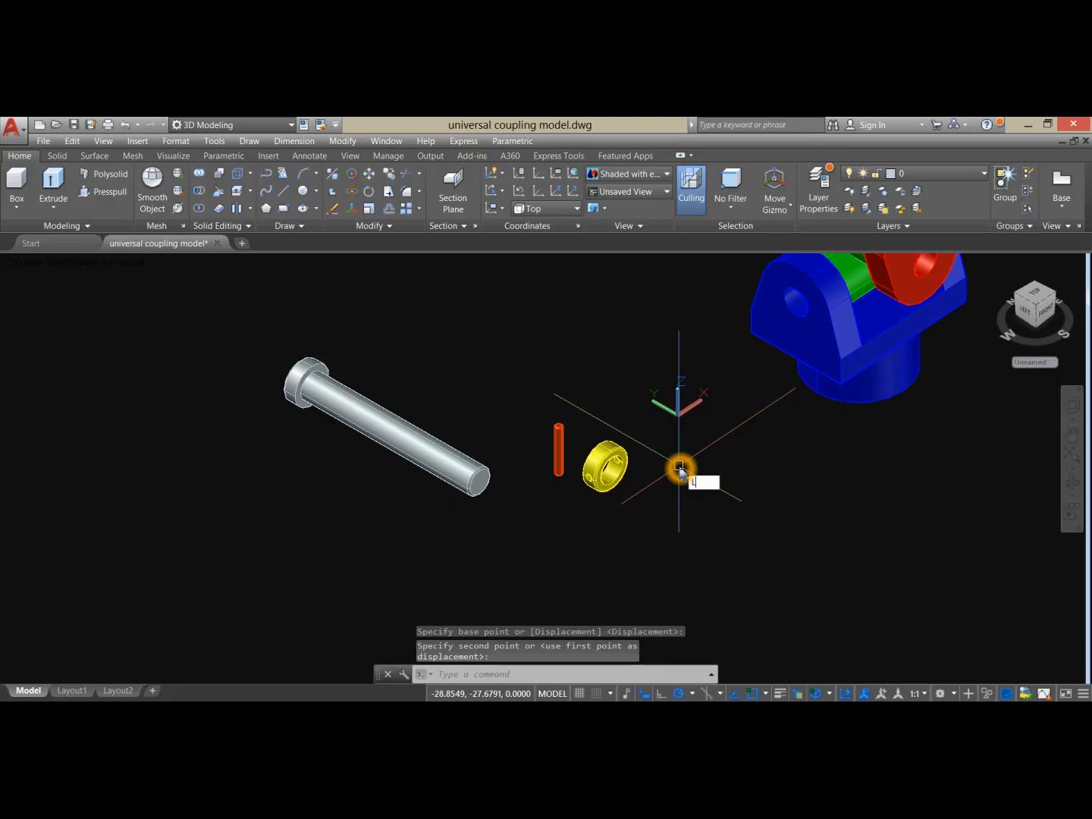
- Draw a construction line through the yellow collar's bore, from the center of one face to the center of the other
{"action": "key", "text": "Return"}
{"action": "key", "text": "Return"}
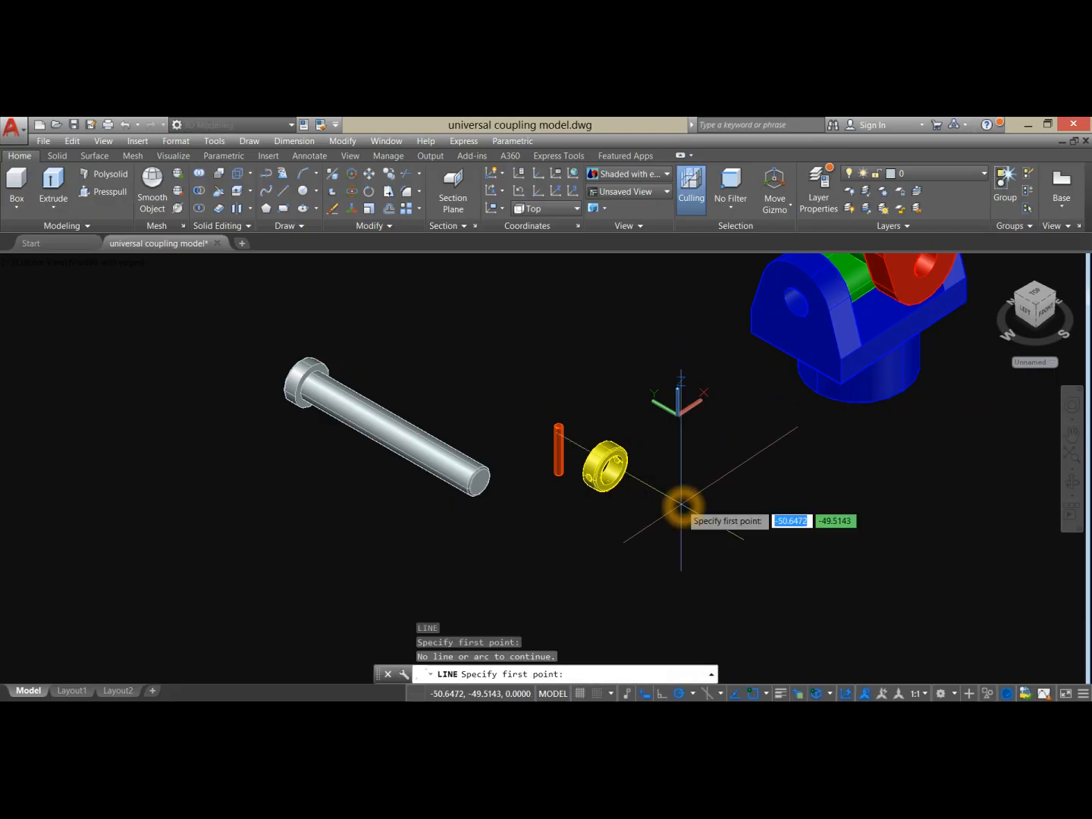
{"action": "scroll", "coordinate": [627, 490], "scroll_direction": "up", "scroll_amount": 2}
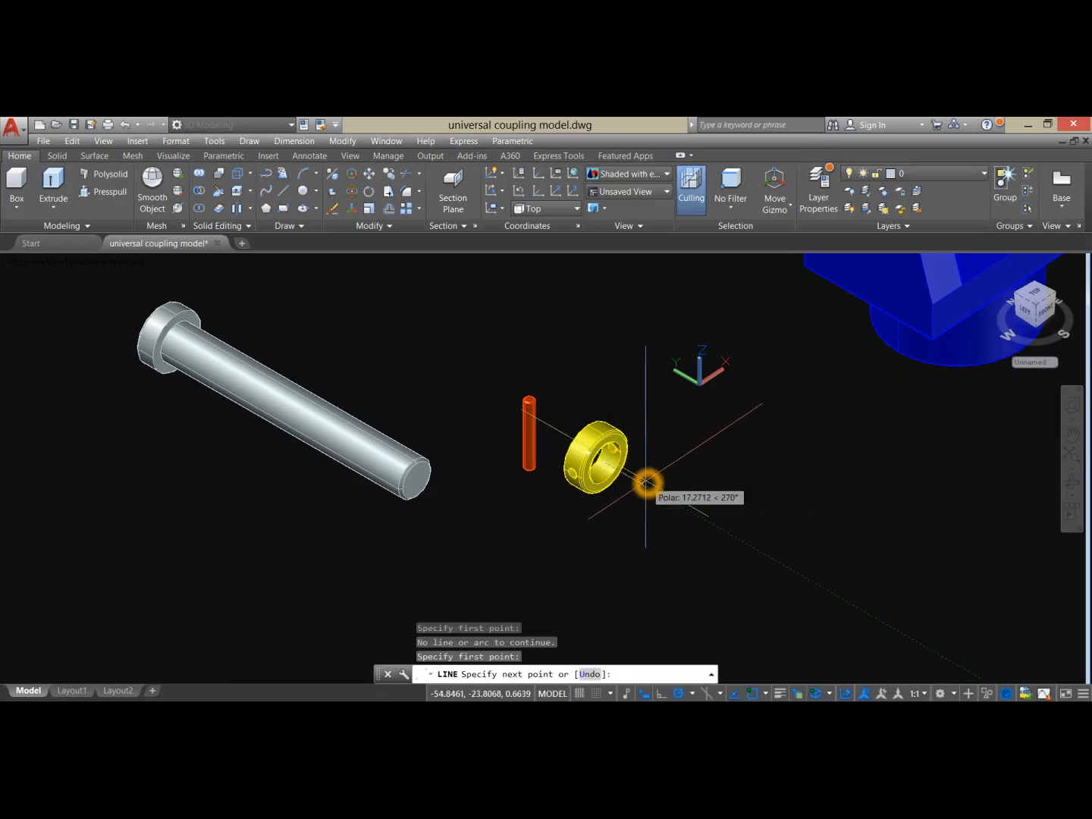
{"action": "scroll", "coordinate": [638, 484], "scroll_direction": "up", "scroll_amount": 3}
{"action": "middle_click_drag", "start_coordinate": [639, 485], "coordinate": [663, 468], "text": "shift"}
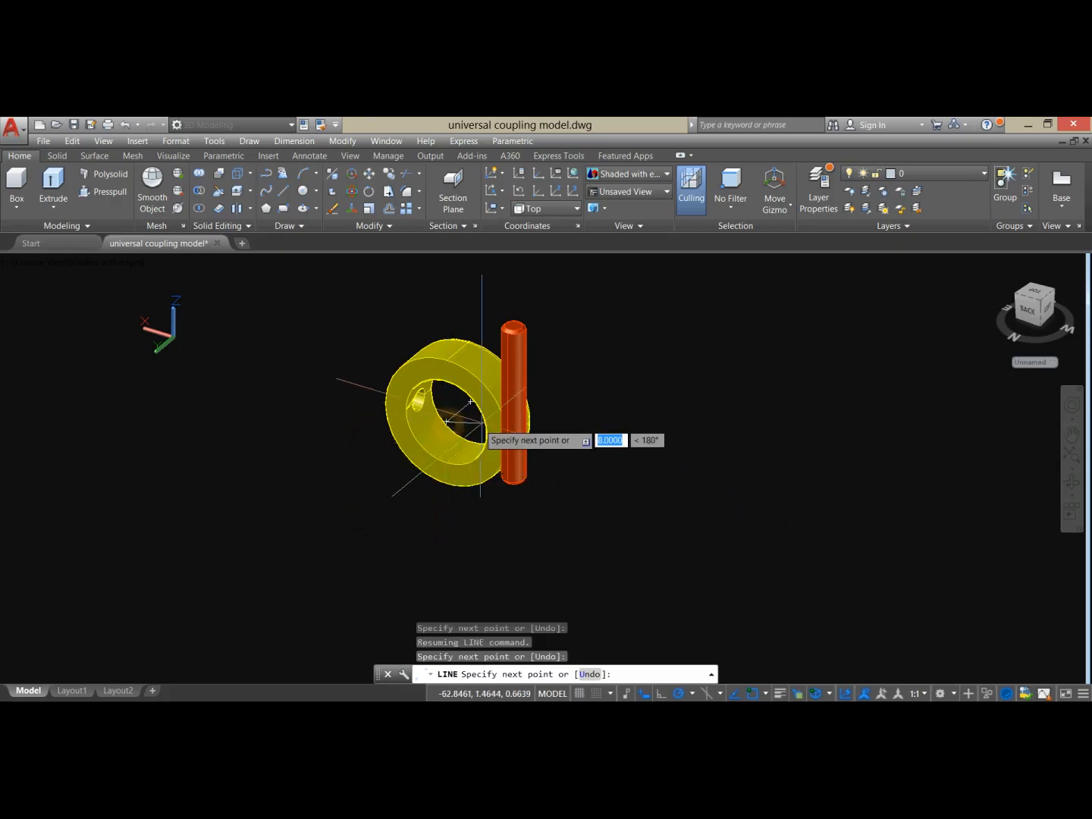
{"action": "right_click", "coordinate": [595, 393]}
{"action": "left_click", "coordinate": [616, 402]}
{"action": "middle_click_drag", "start_coordinate": [616, 401], "coordinate": [392, 395], "text": "shift"}
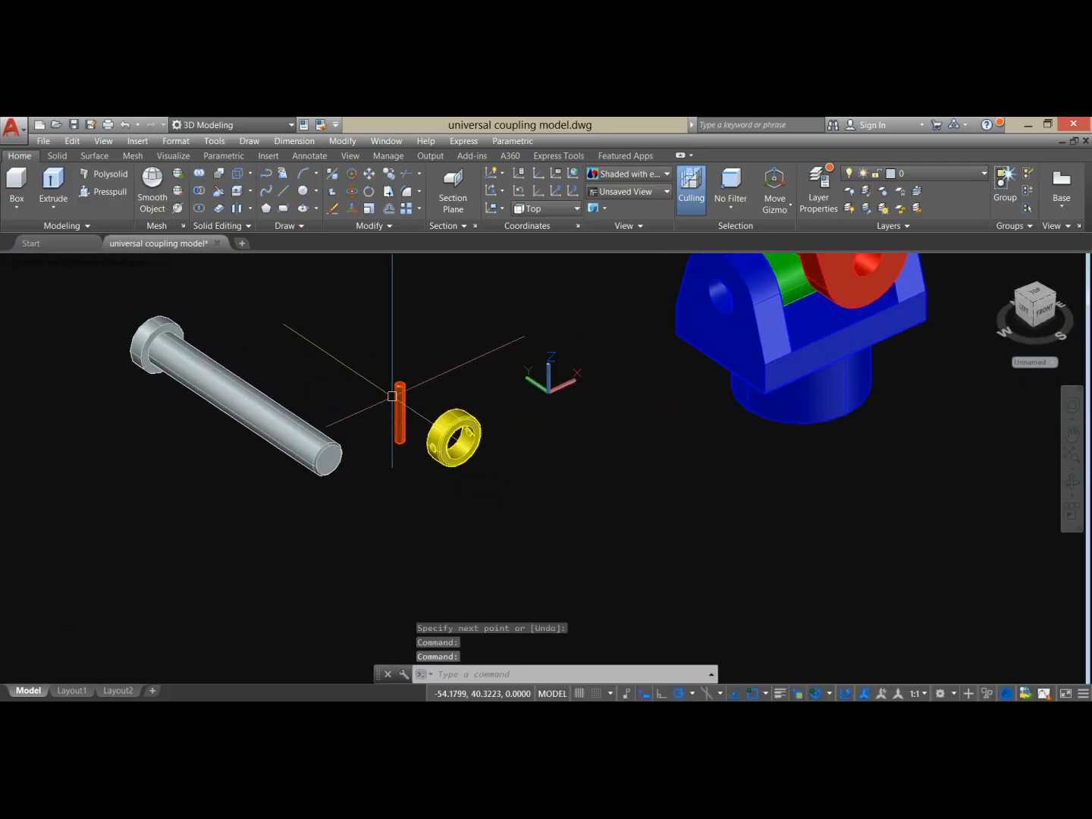
- Rotate the upright orange taper pin 270 degrees about the Y axis with 3D Rotate so it lies horizontally
{"action": "left_click", "coordinate": [352, 190]}
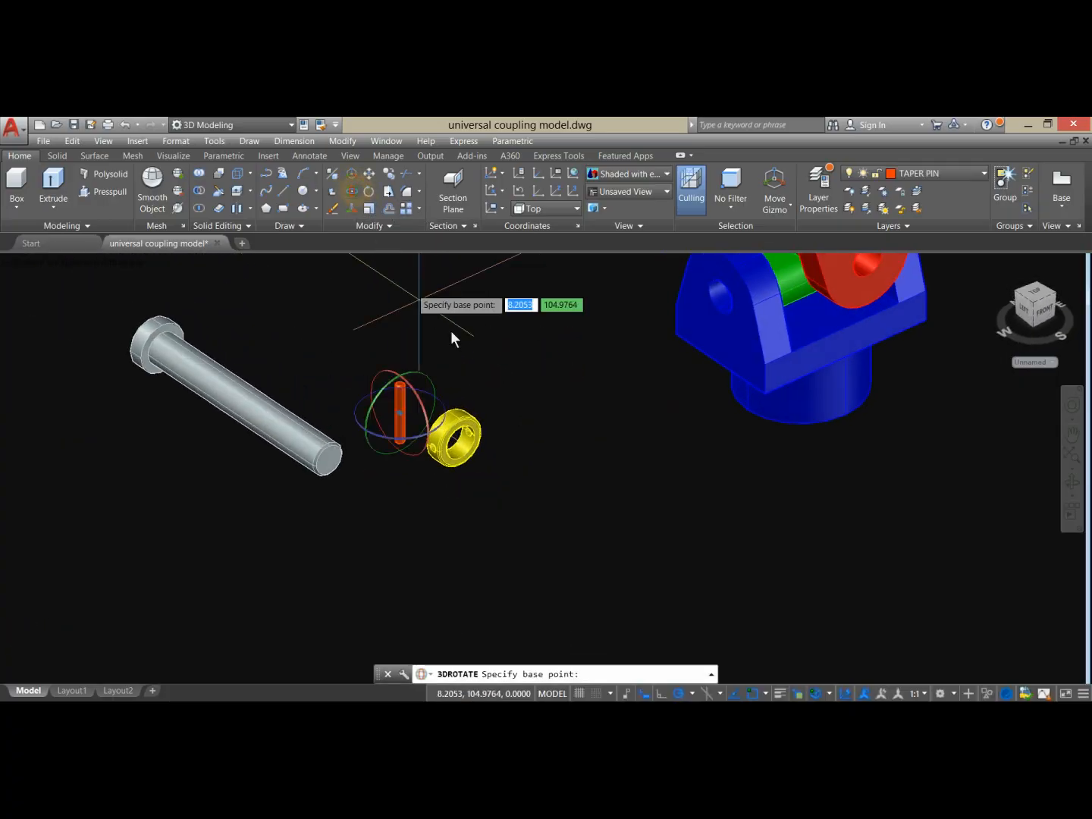
{"action": "left_click", "coordinate": [415, 374]}
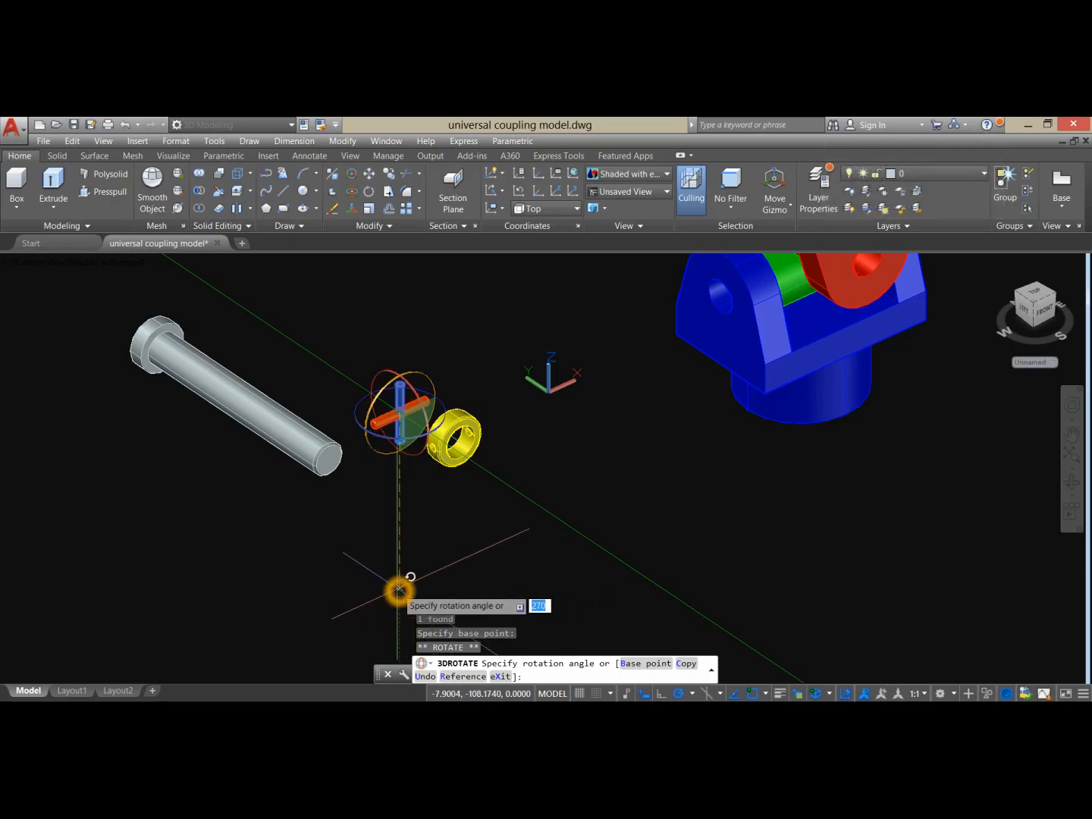
{"action": "key", "text": "Escape"}
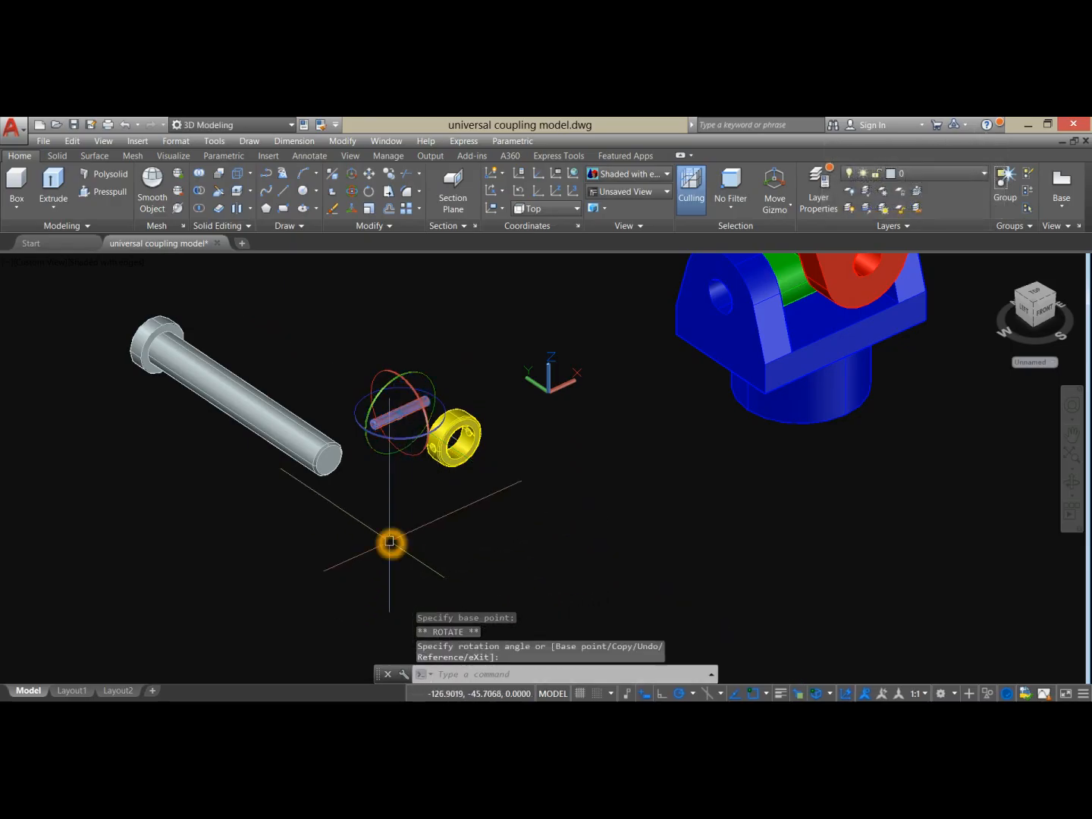
- Move the taper pin from its midpoint to the midpoint of the collar's axis line so it passes through the collar's cross holes
{"action": "left_click", "coordinate": [409, 404]}
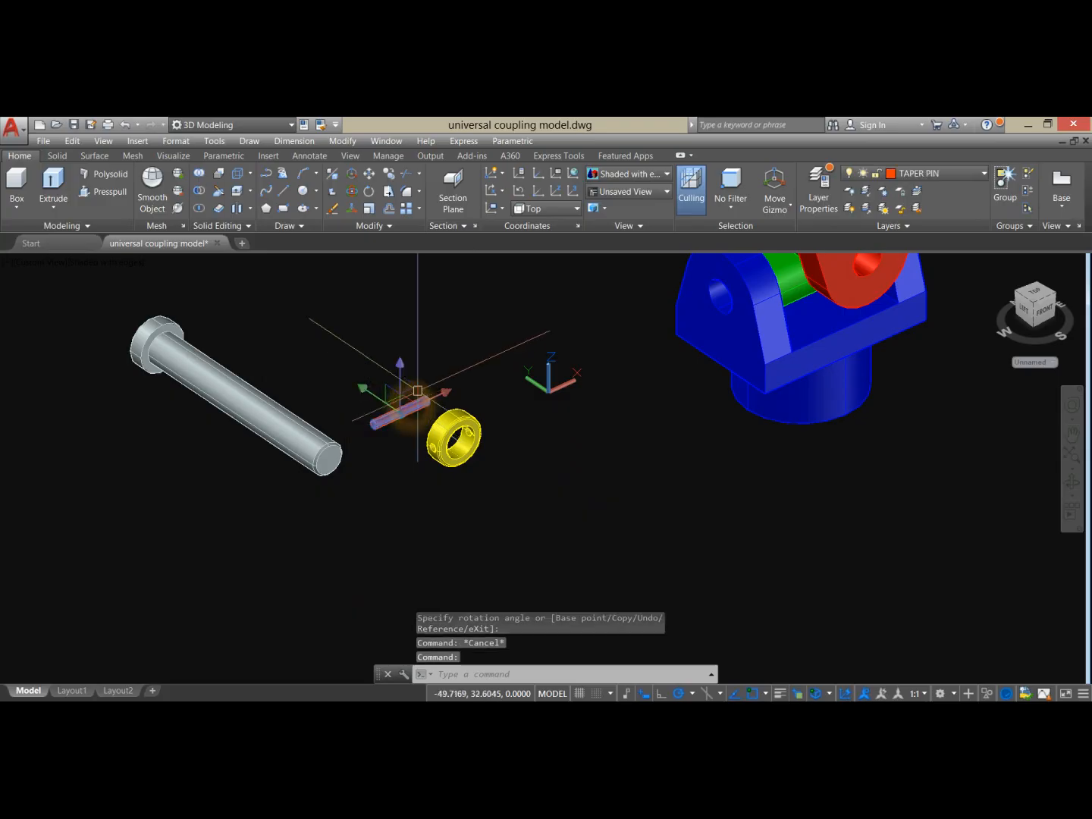
{"action": "right_click", "coordinate": [429, 301]}
{"action": "left_click", "coordinate": [467, 391]}
{"action": "scroll", "coordinate": [409, 421], "scroll_direction": "up", "scroll_amount": 4}
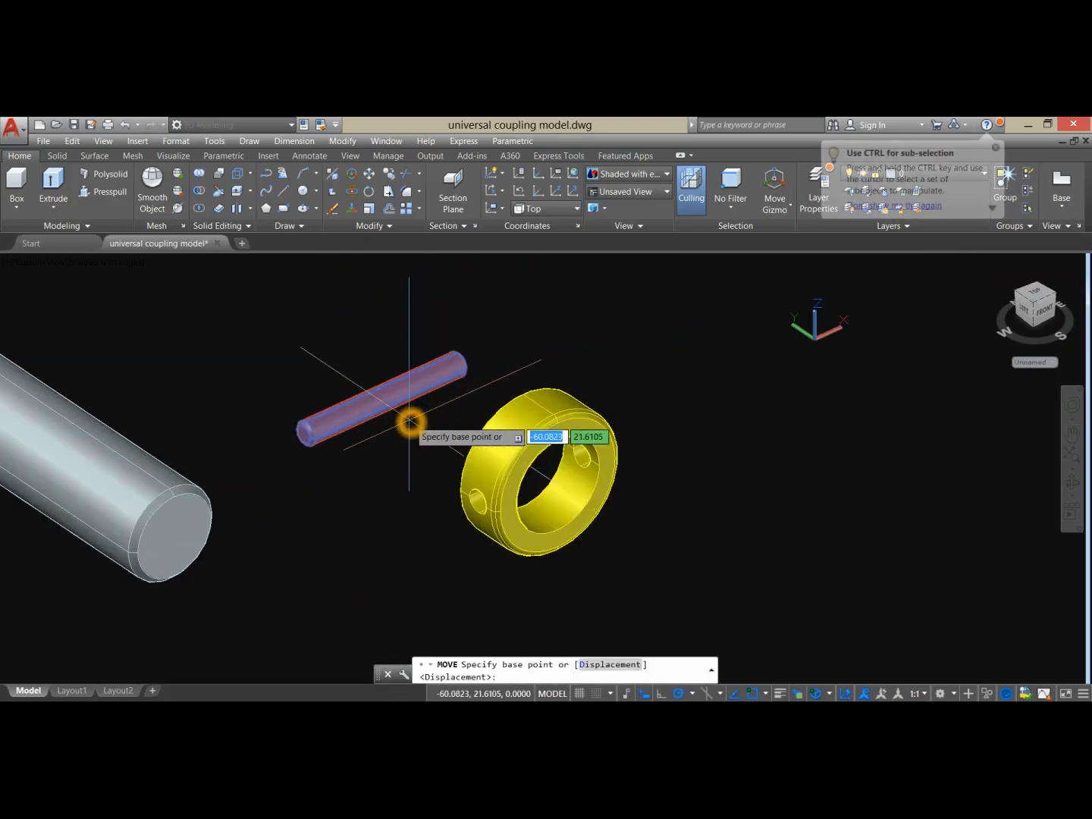
{"action": "left_click", "coordinate": [388, 400]}
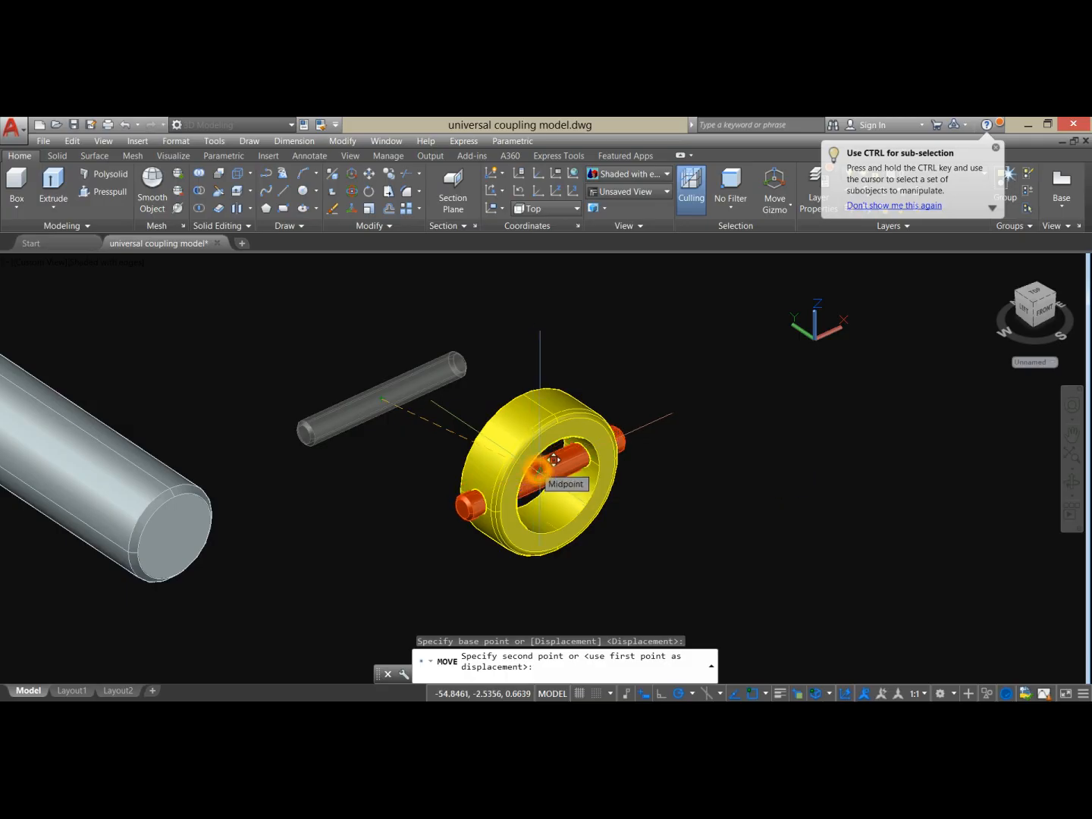
{"action": "left_click", "coordinate": [554, 459]}
- Move the grey pin from the center under its head to the outer hole center of the red fork's arm
{"action": "scroll", "coordinate": [561, 447], "scroll_direction": "down", "scroll_amount": 4}
{"action": "scroll", "coordinate": [561, 447], "scroll_direction": "down", "scroll_amount": 5}
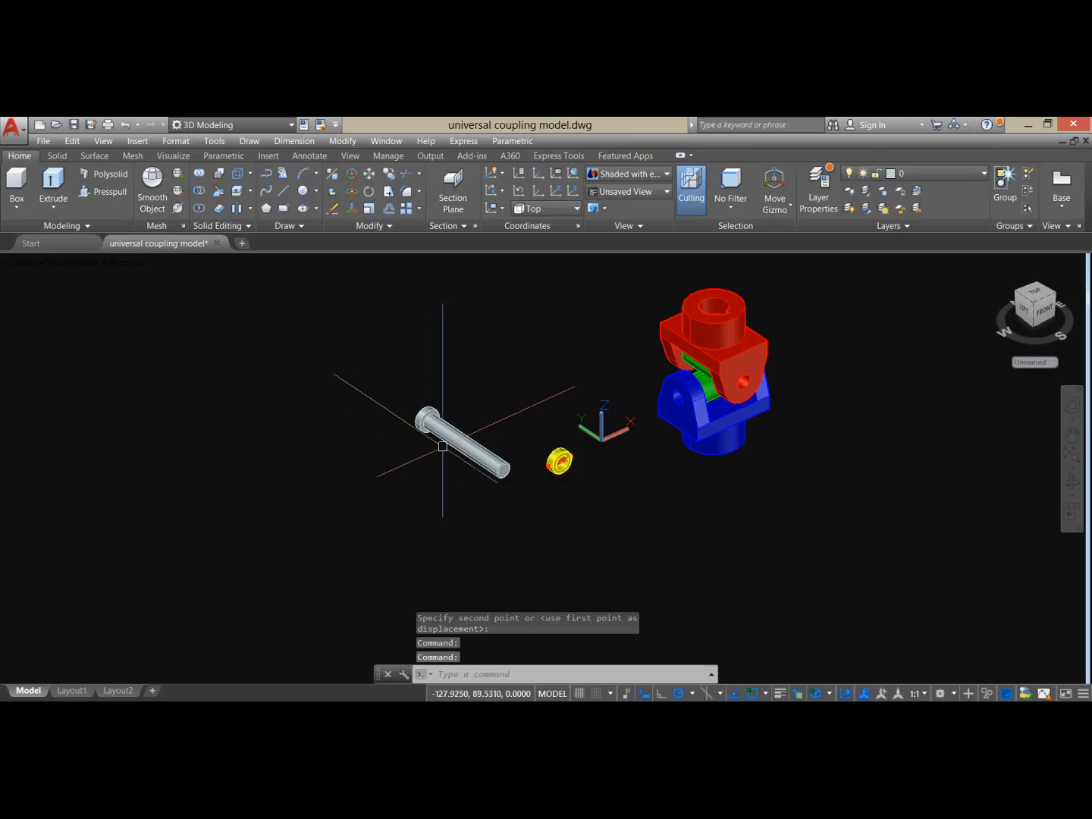
{"action": "left_click", "coordinate": [452, 437]}
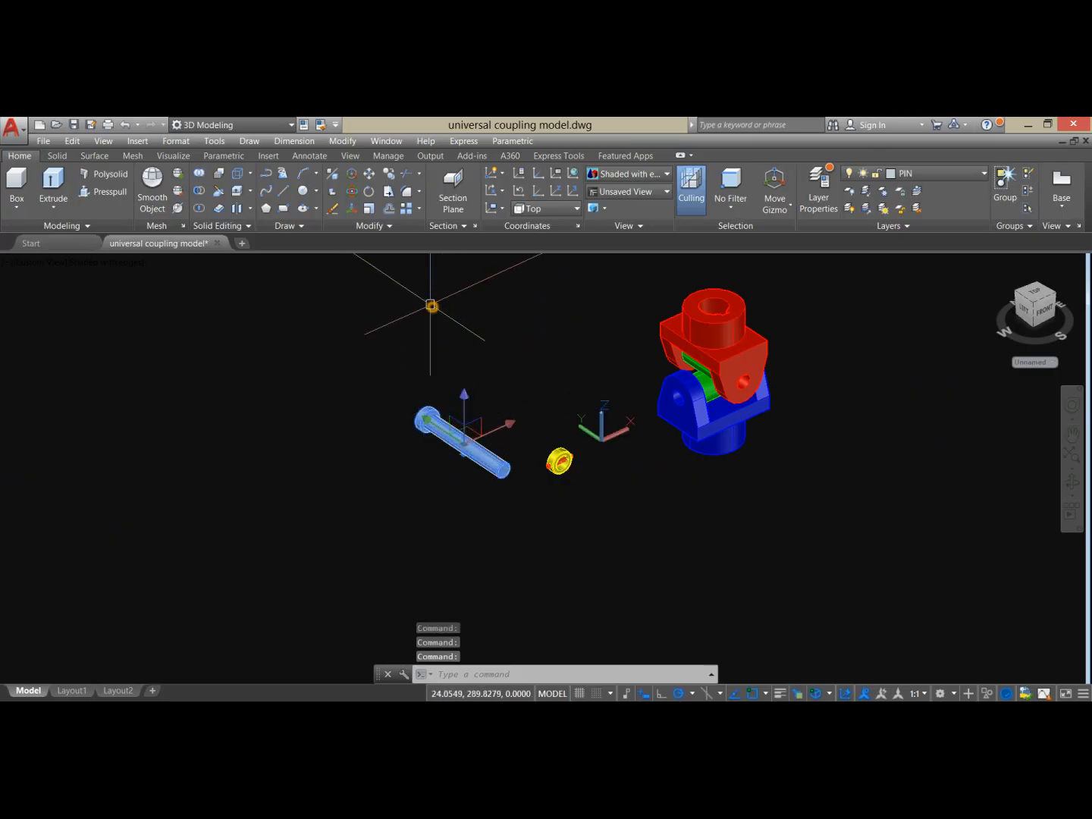
{"action": "right_click", "coordinate": [431, 306]}
{"action": "left_click", "coordinate": [460, 396]}
{"action": "scroll", "coordinate": [424, 444], "scroll_direction": "up", "scroll_amount": 5}
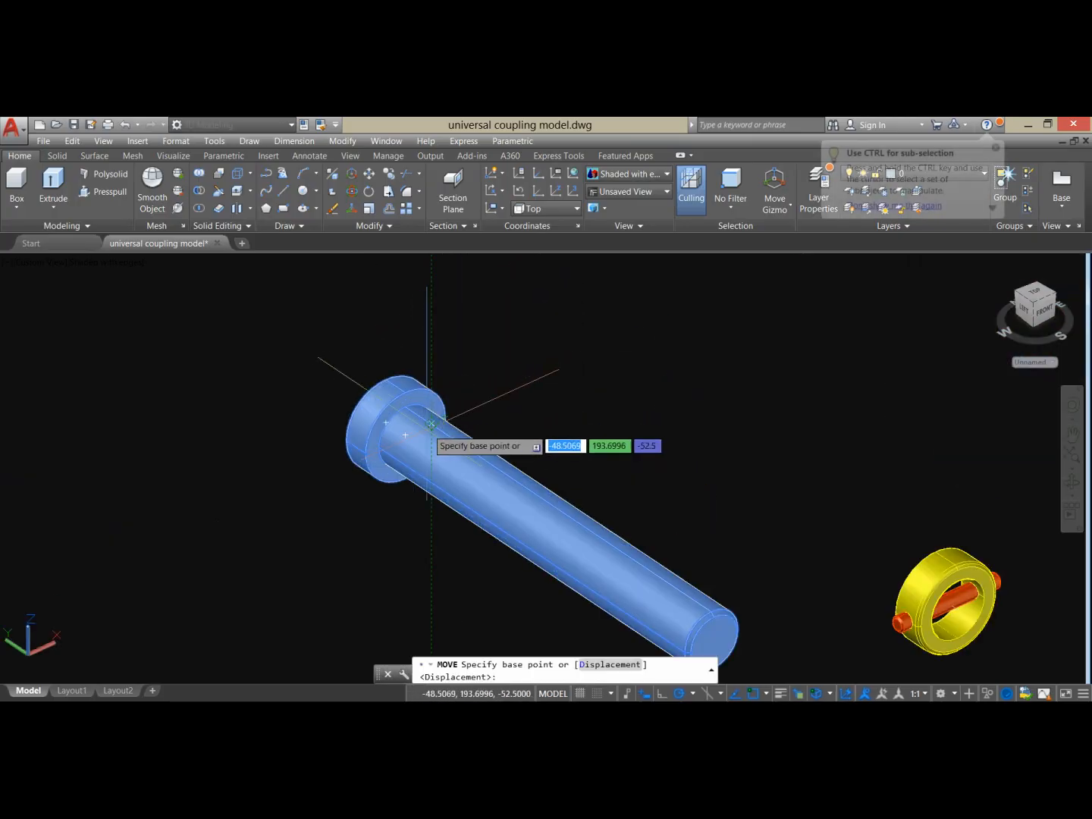
{"action": "left_click", "coordinate": [407, 437]}
{"action": "scroll", "coordinate": [458, 417], "scroll_direction": "down", "scroll_amount": 5}
{"action": "middle_click_drag", "start_coordinate": [531, 414], "coordinate": [619, 410], "text": "shift"}
{"action": "scroll", "coordinate": [622, 410], "scroll_direction": "up", "scroll_amount": 5}
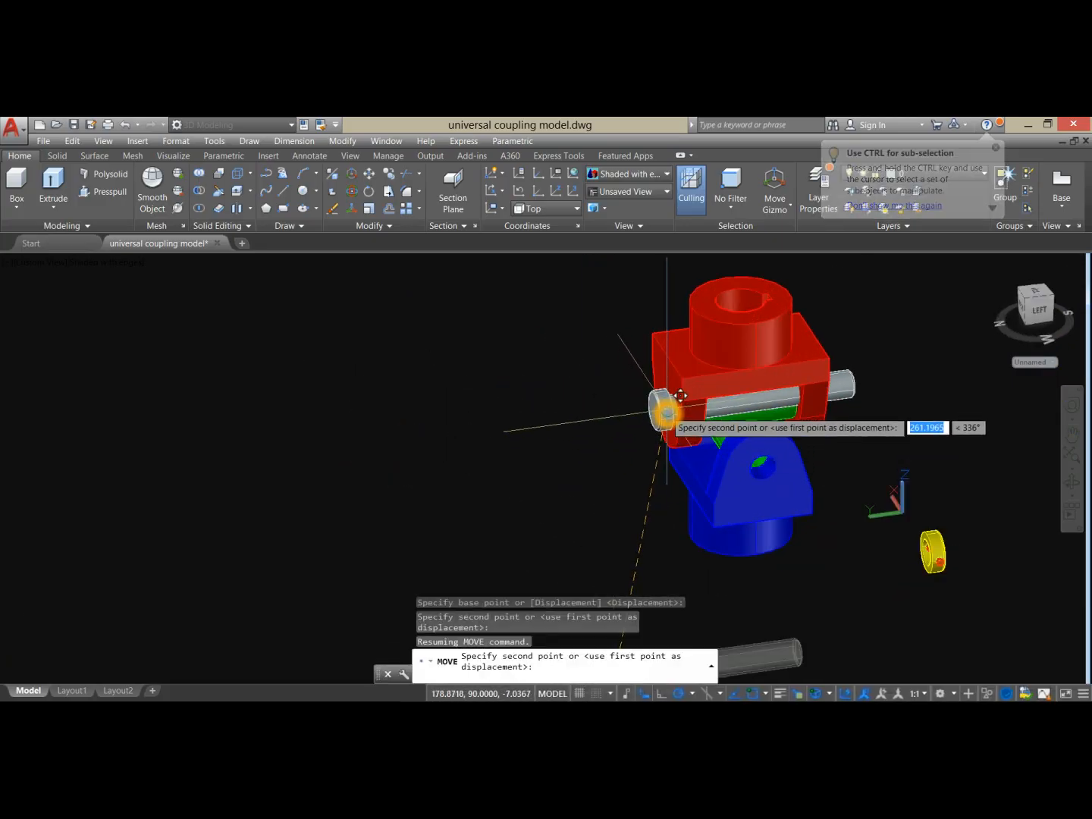
{"action": "left_click", "coordinate": [660, 411]}
- Move the collar with its taper pin and axis line from its inner face center to the outer hole center of the red fork's opposite arm
{"action": "middle_click_drag", "start_coordinate": [638, 419], "coordinate": [517, 438], "text": "shift"}
{"action": "middle_click_drag", "start_coordinate": [685, 582], "coordinate": [549, 567]}
{"action": "left_click", "coordinate": [600, 581]}
{"action": "left_click", "coordinate": [544, 512]}
{"action": "right_click", "coordinate": [473, 443]}
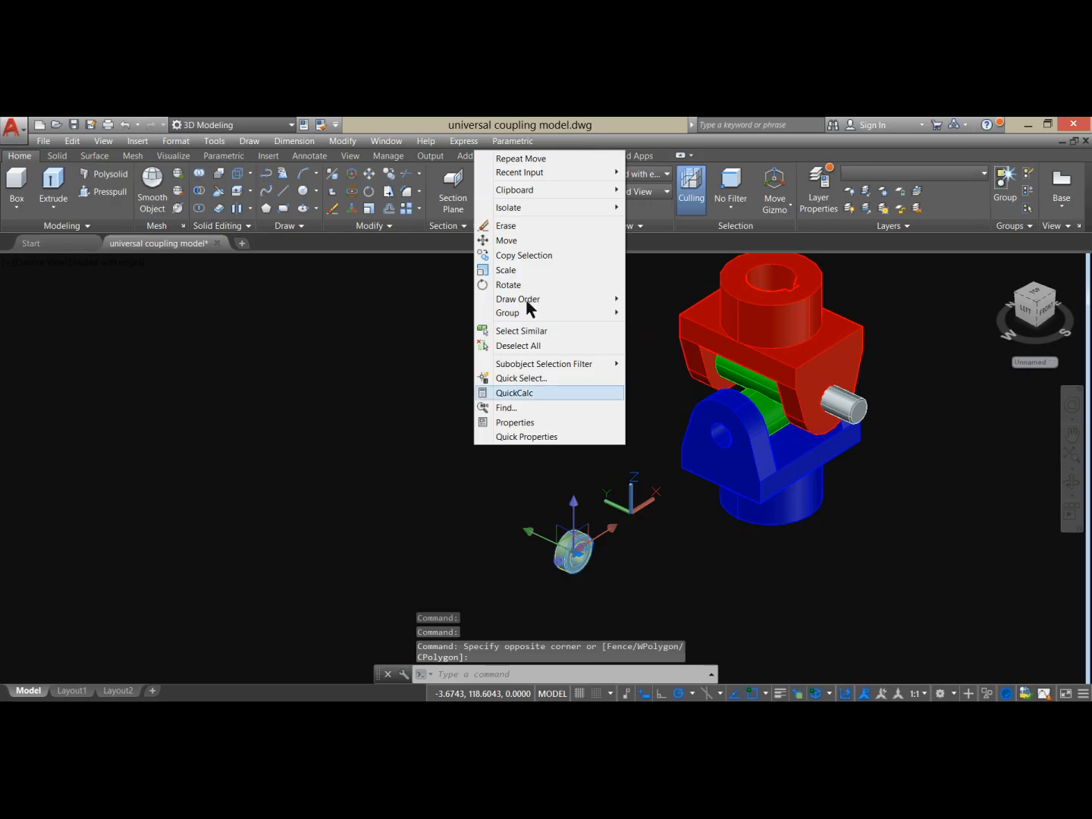
{"action": "left_click", "coordinate": [505, 240]}
{"action": "middle_click_drag", "start_coordinate": [505, 463], "coordinate": [614, 534], "text": "shift"}
{"action": "scroll", "coordinate": [613, 533], "scroll_direction": "up", "scroll_amount": 3}
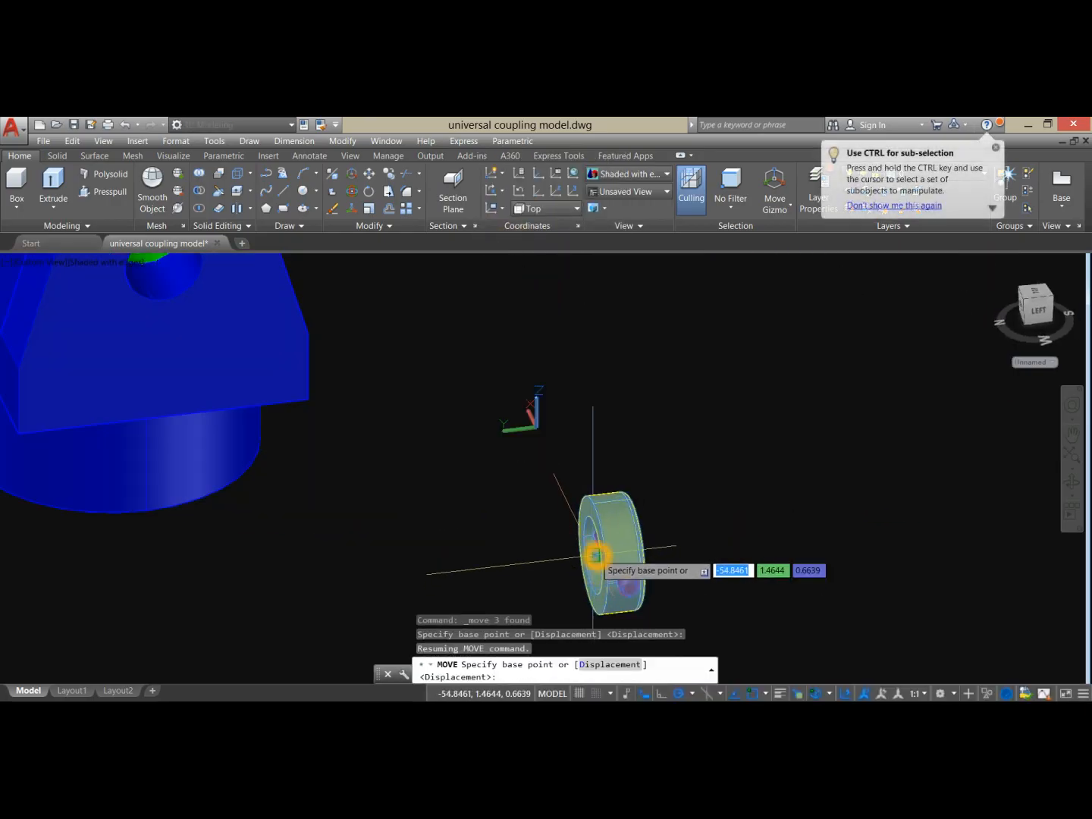
{"action": "left_click", "coordinate": [595, 555]}
{"action": "scroll", "coordinate": [617, 512], "scroll_direction": "down", "scroll_amount": 4}
{"action": "middle_click_drag", "start_coordinate": [618, 511], "coordinate": [570, 497], "text": "shift"}
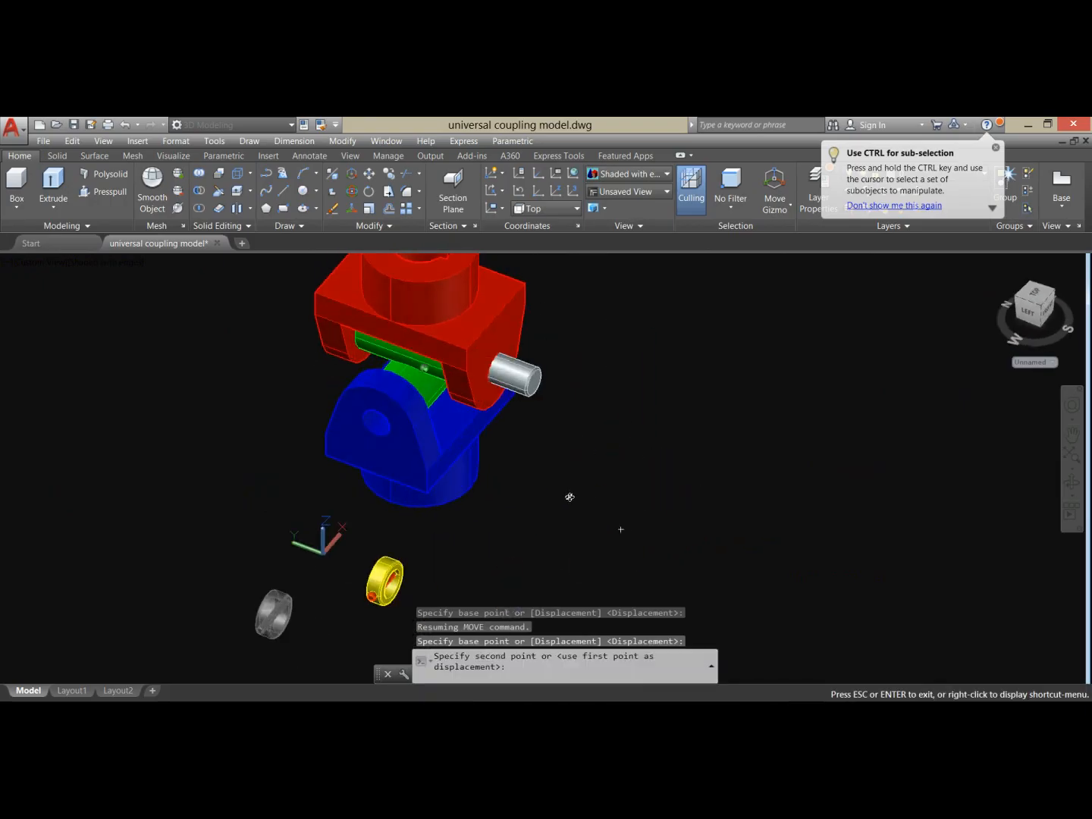
{"action": "scroll", "coordinate": [504, 371], "scroll_direction": "up", "scroll_amount": 5}
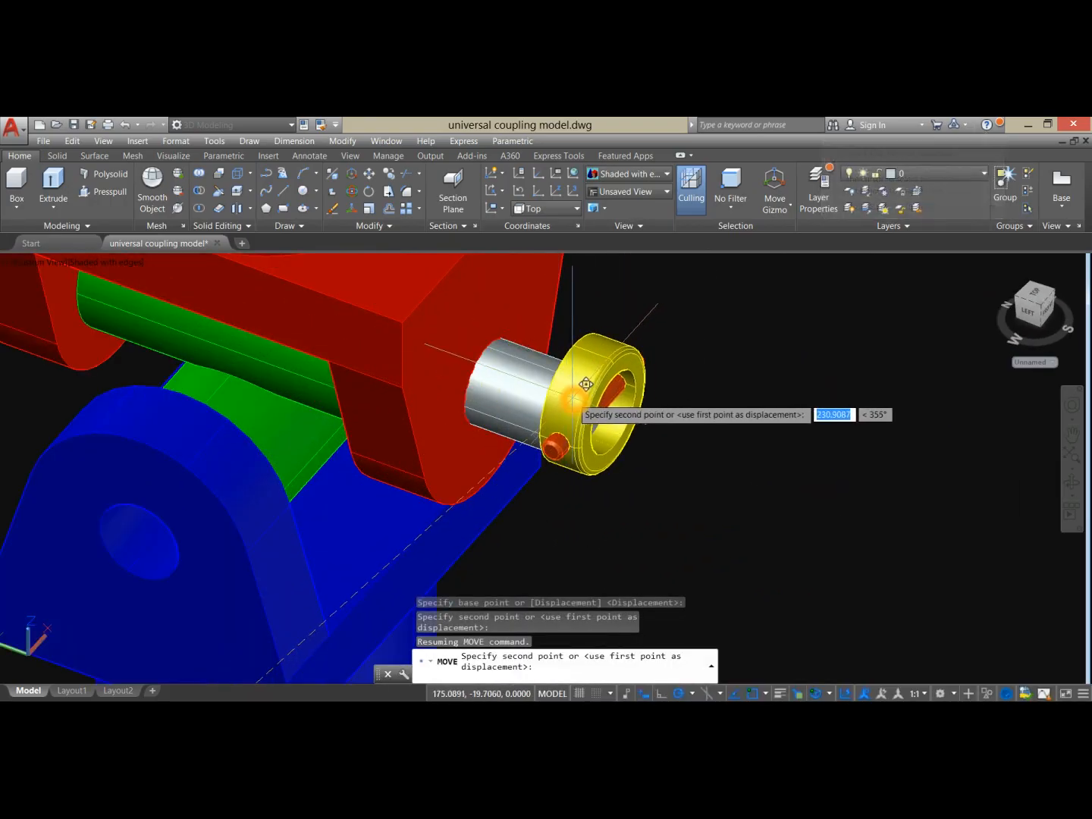
{"action": "left_click", "coordinate": [488, 384]}
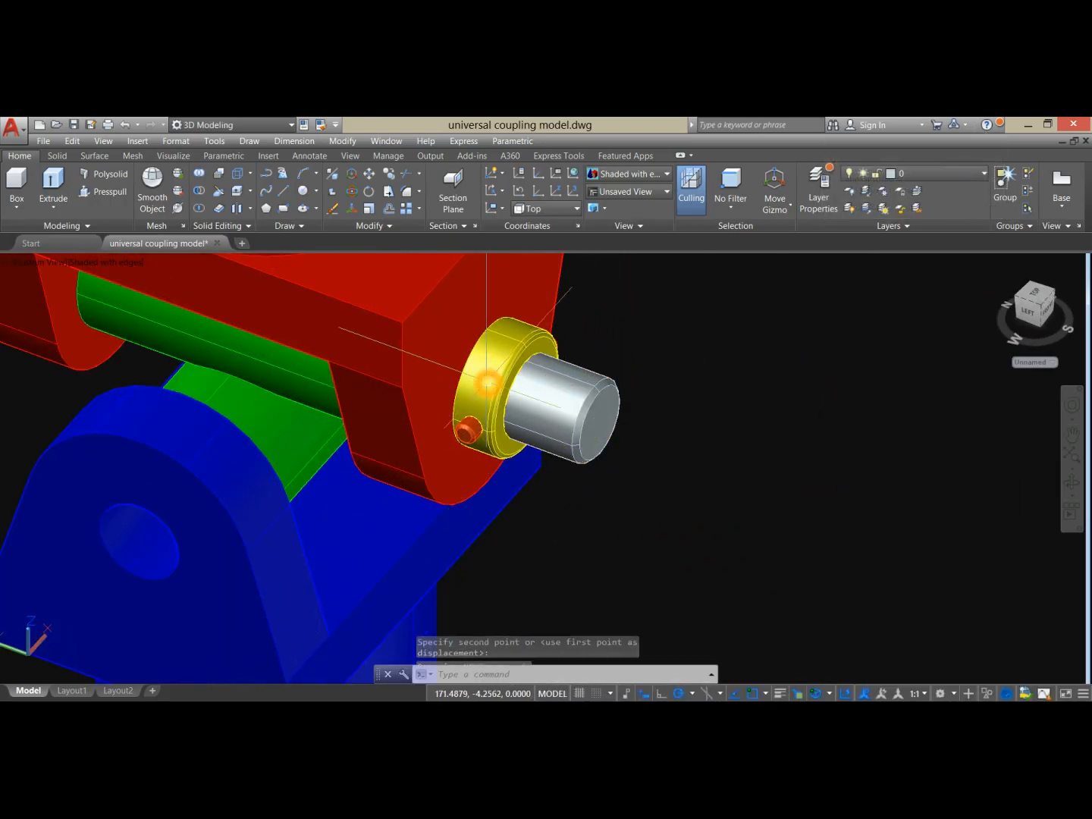
{"action": "mouse_move", "coordinate": [528, 386]}
{"action": "middle_mouse_down", "text": "shift"}
{"action": "mouse_move", "coordinate": [543, 316]}
{"action": "mouse_move", "coordinate": [534, 374]}
{"action": "middle_mouse_up", "text": "shift"}
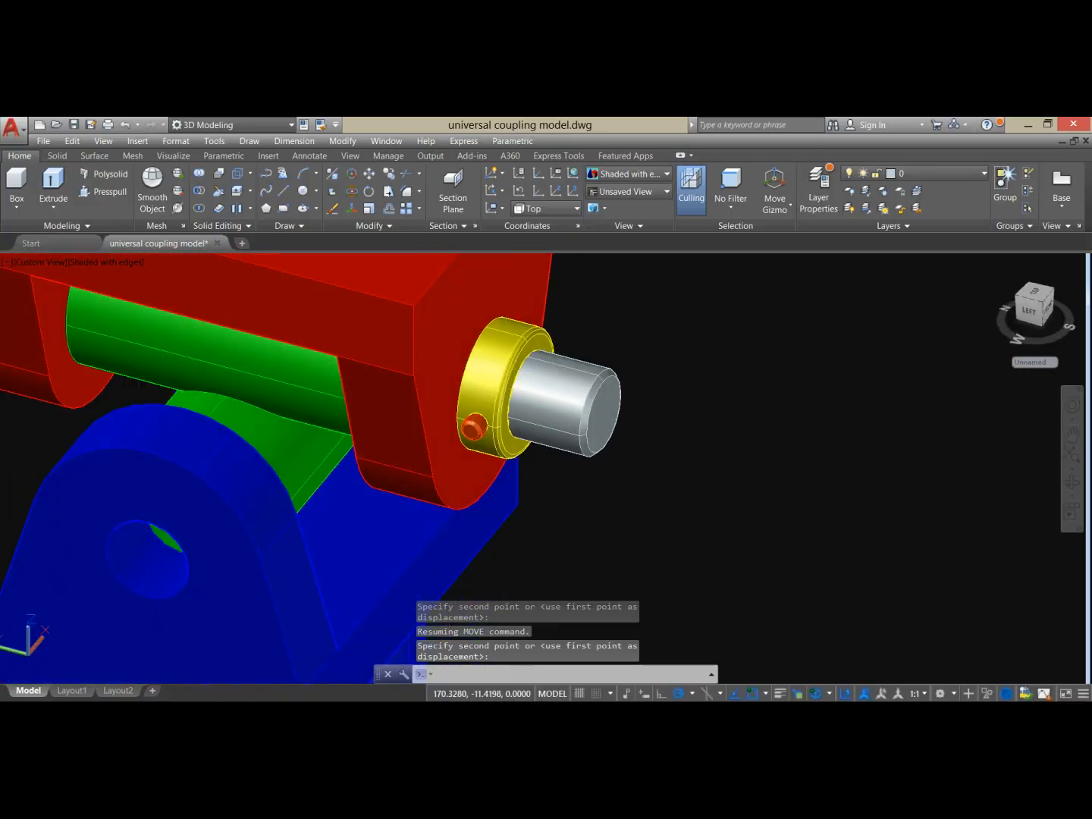
{"action": "key", "text": "Escape"}
- Copy the grey pin with its collar and taper pin into the free space beside the coupling
{"action": "scroll", "coordinate": [533, 375], "scroll_direction": "down", "scroll_amount": 8}
{"action": "scroll", "coordinate": [535, 383], "scroll_direction": "up", "scroll_amount": 8}
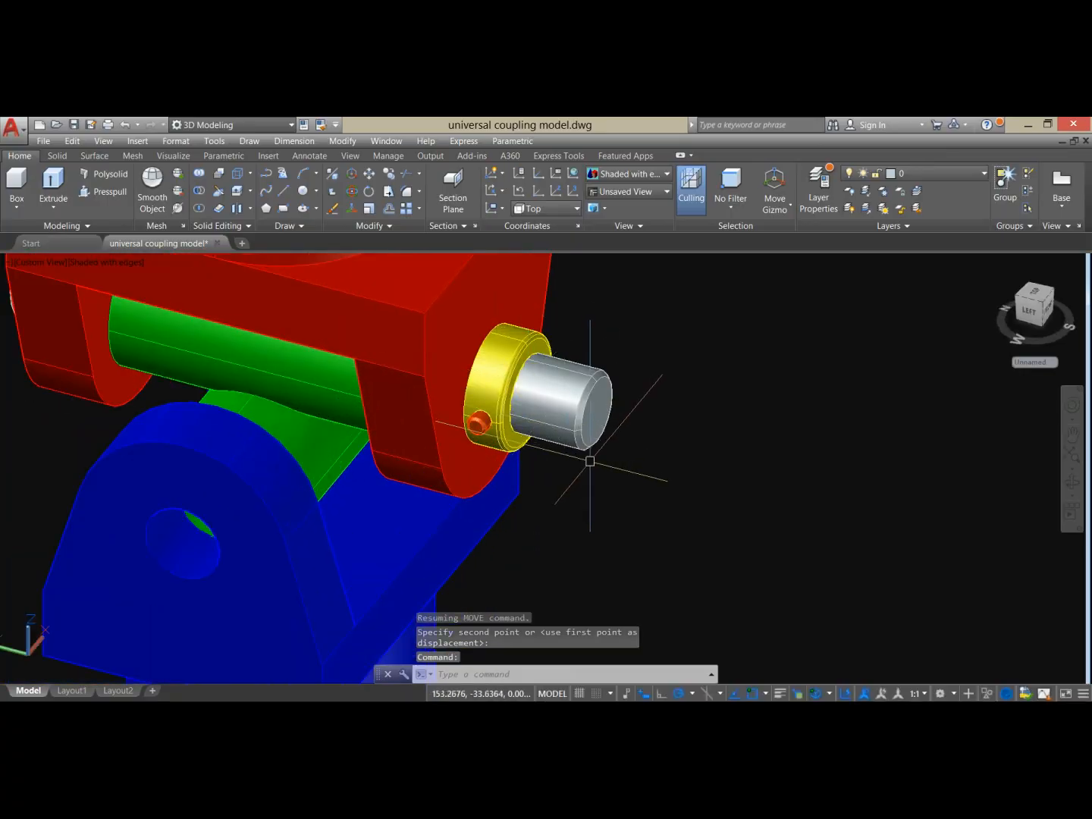
{"action": "middle_click_drag", "start_coordinate": [590, 461], "coordinate": [631, 446], "text": "shift"}
{"action": "left_click", "coordinate": [575, 494]}
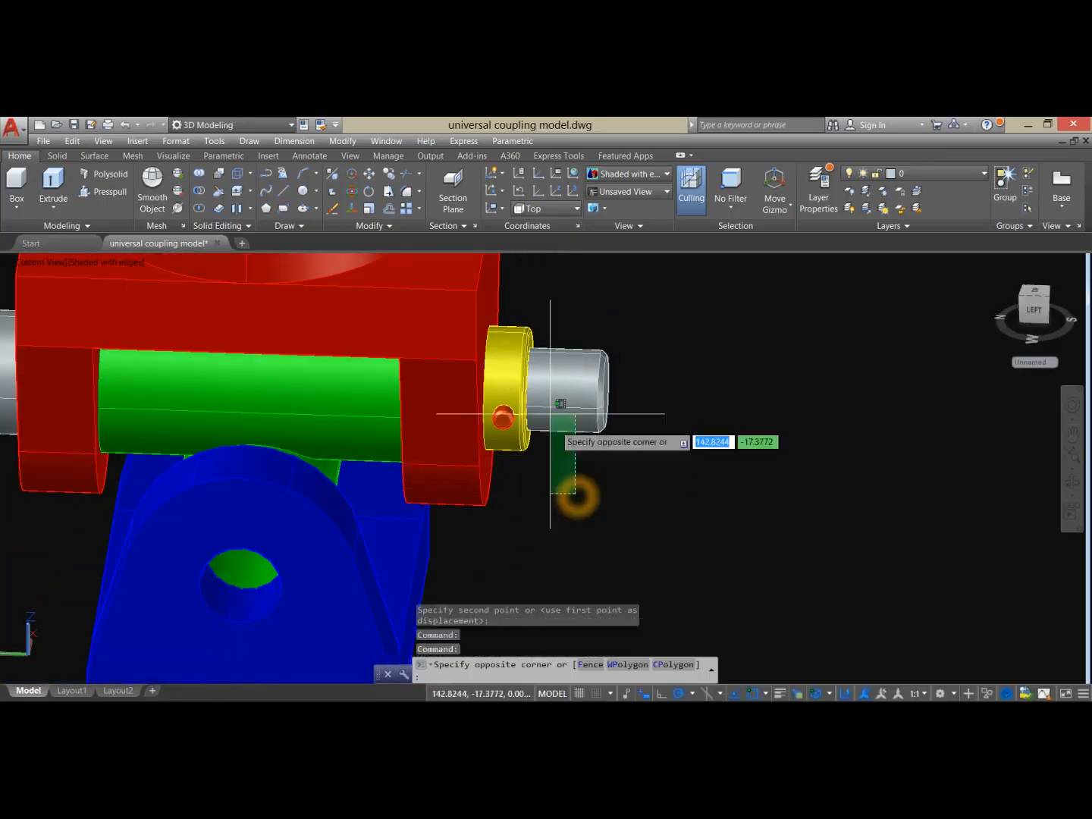
{"action": "left_click", "coordinate": [499, 356]}
{"action": "scroll", "coordinate": [523, 356], "scroll_direction": "down", "scroll_amount": 4}
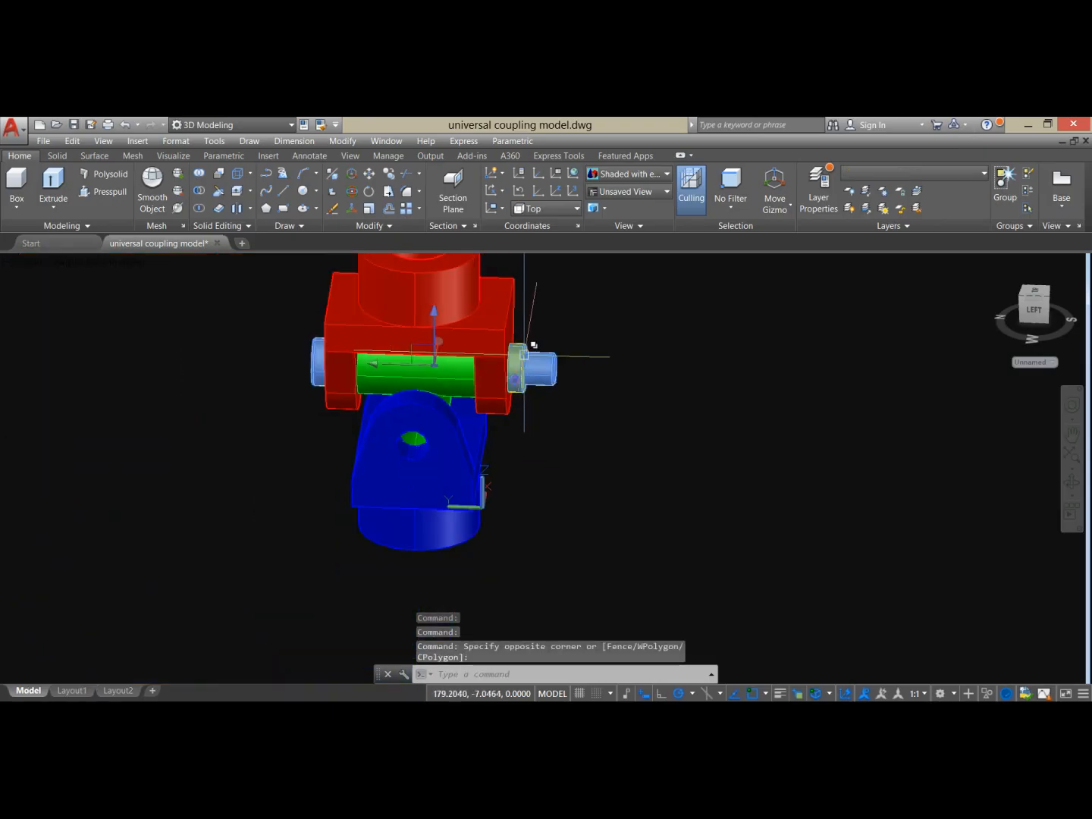
{"action": "middle_click_drag", "start_coordinate": [598, 353], "coordinate": [558, 378]}
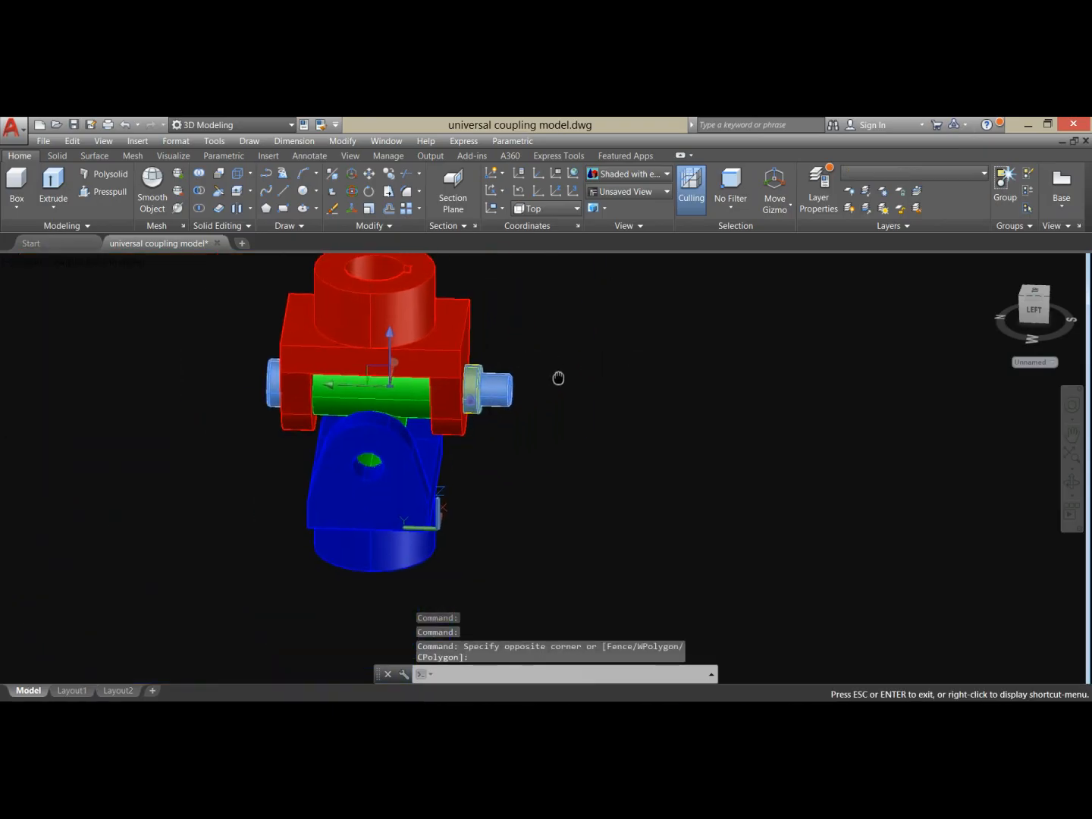
{"action": "right_click", "coordinate": [568, 354]}
{"action": "left_click", "coordinate": [615, 461]}
{"action": "left_click", "coordinate": [577, 458]}
{"action": "right_click", "coordinate": [758, 471]}
{"action": "left_click", "coordinate": [776, 482]}
- Rotate the copied pin, collar and taper pin 270 degrees about the Z axis with 3D Rotate
{"action": "middle_click_drag", "start_coordinate": [693, 482], "coordinate": [641, 489], "text": "shift"}
{"action": "left_click", "coordinate": [779, 479]}
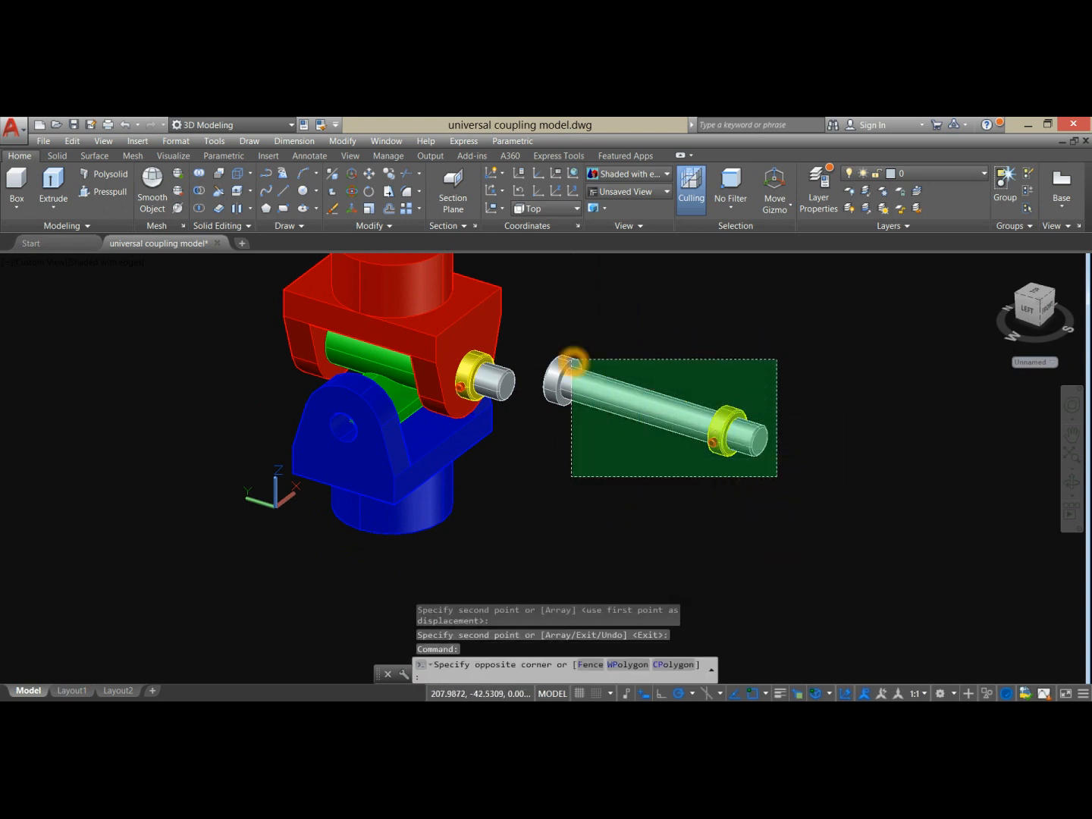
{"action": "left_click", "coordinate": [568, 359]}
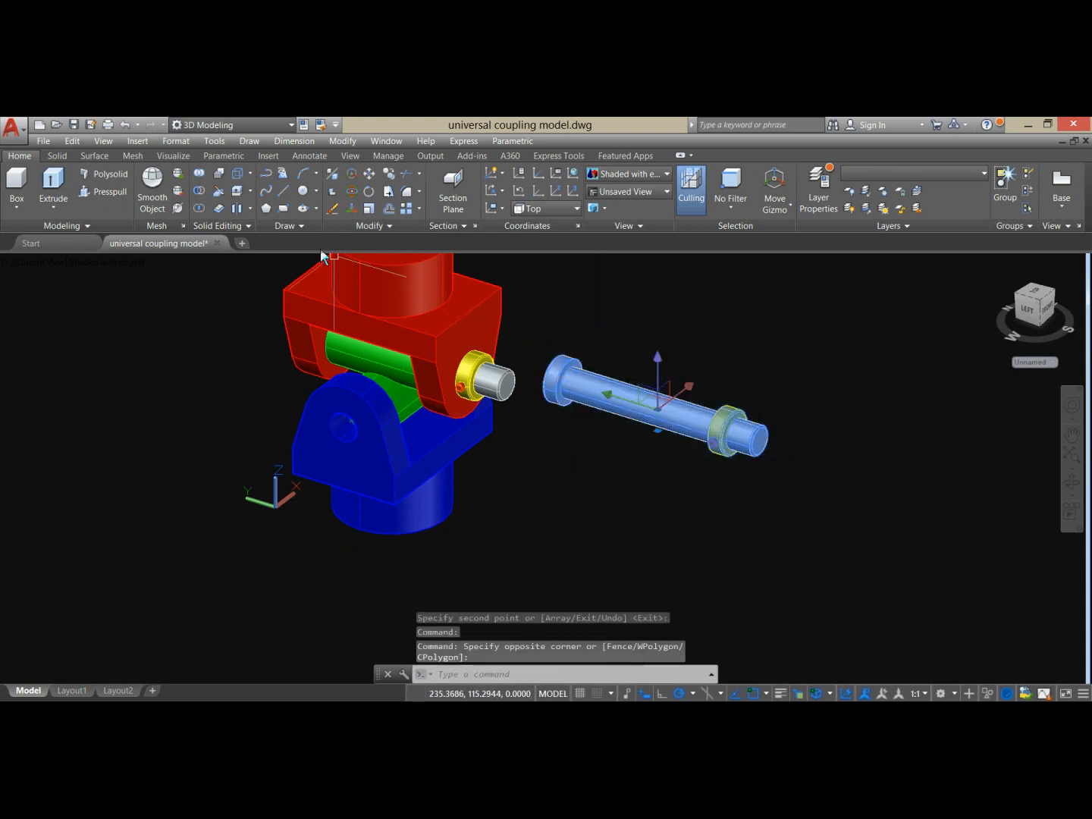
{"action": "left_click", "coordinate": [353, 194]}
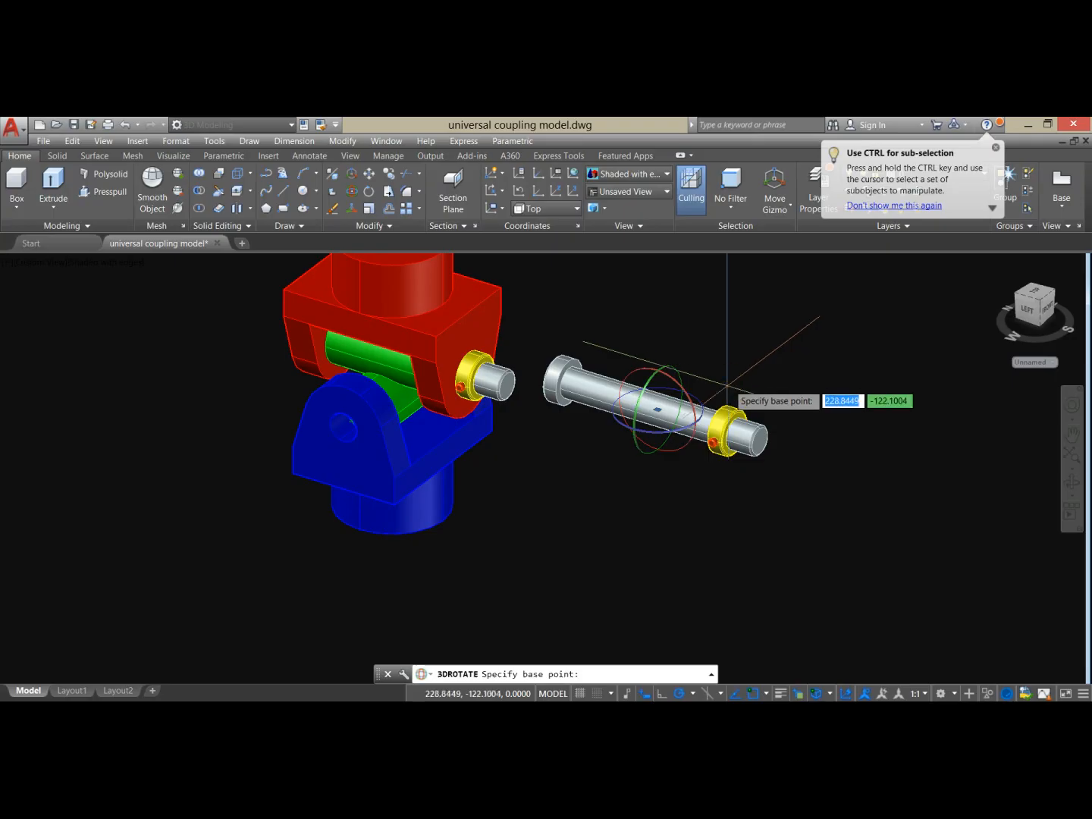
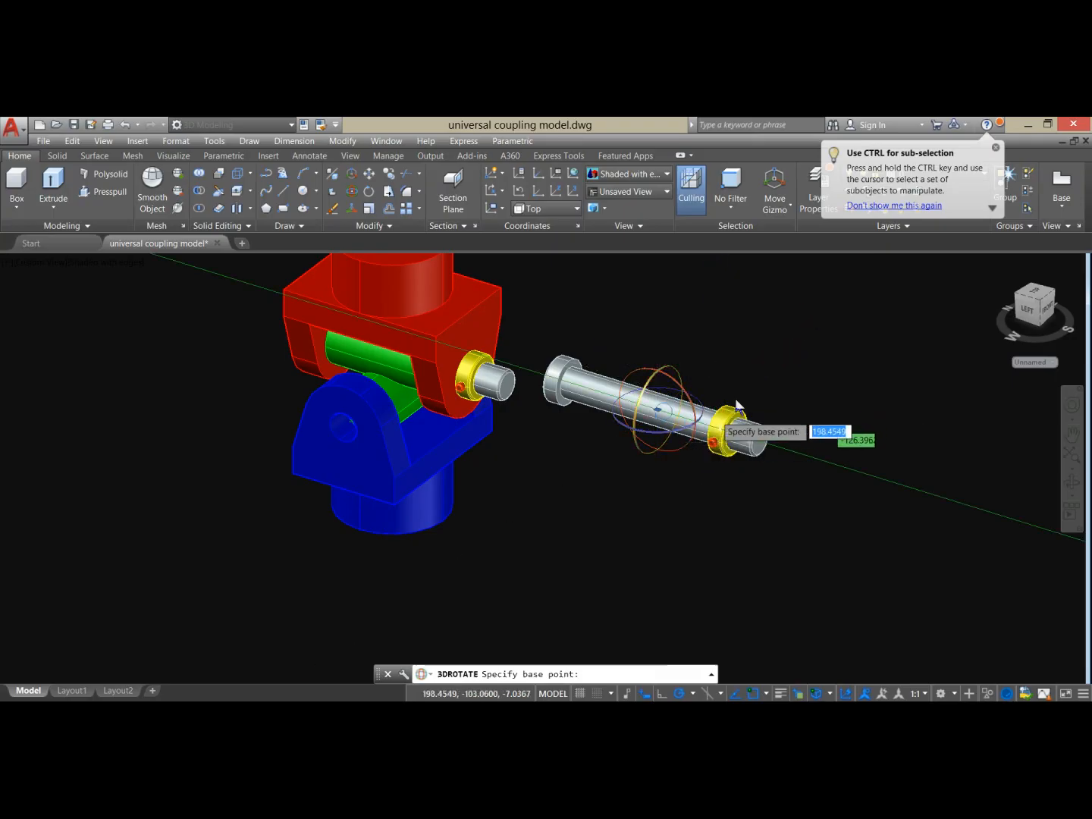
{"action": "left_click", "coordinate": [657, 433]}
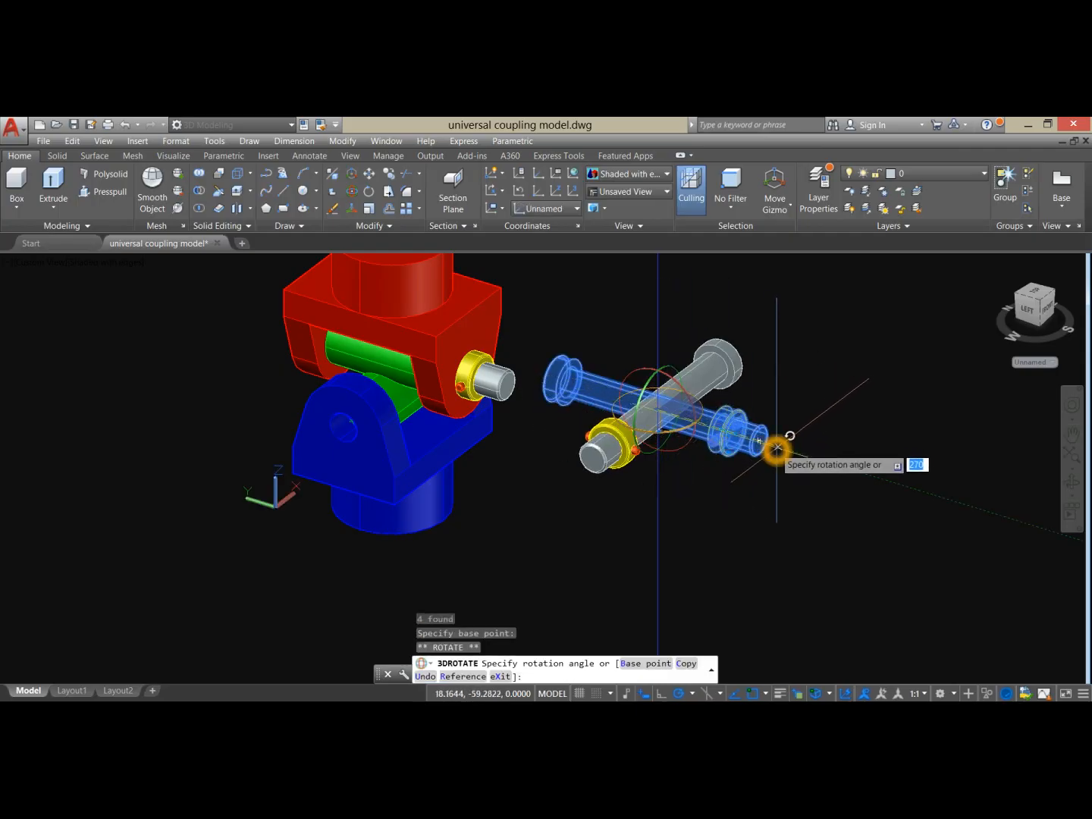
{"action": "left_click", "coordinate": [789, 450]}
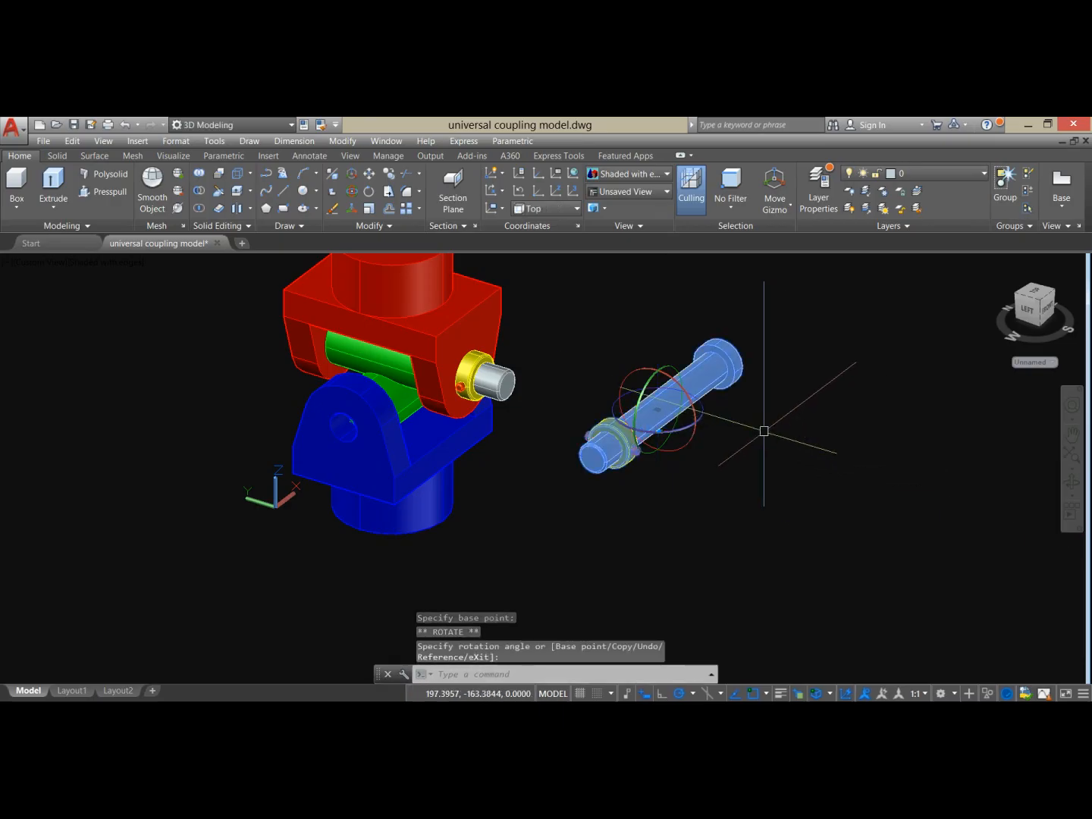
{"action": "key", "text": "Escape"}
- Move the copied pin, collar and taper pin from the center under the pin's head to the outer hole center of the blue fork's arm
{"action": "left_click", "coordinate": [724, 448]}
{"action": "left_click", "coordinate": [591, 379]}
{"action": "right_click", "coordinate": [627, 294]}
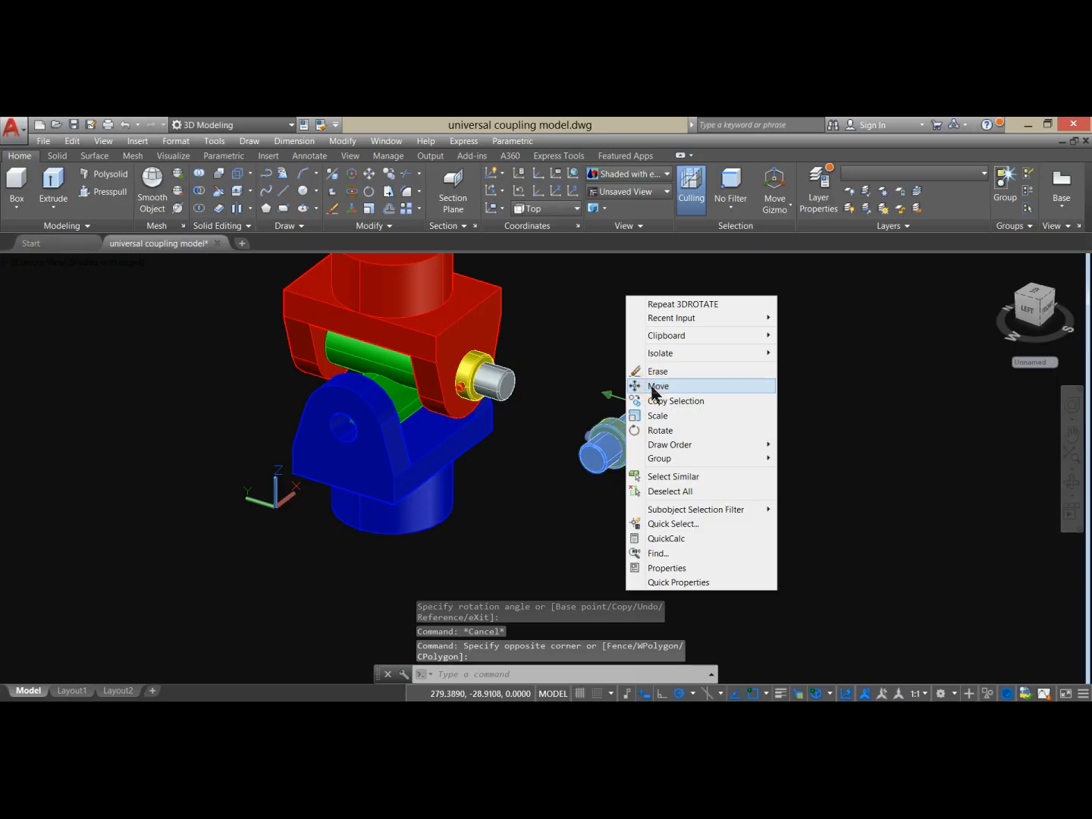
{"action": "left_click", "coordinate": [656, 386]}
{"action": "middle_click_drag", "start_coordinate": [650, 389], "coordinate": [621, 429], "text": "shift"}
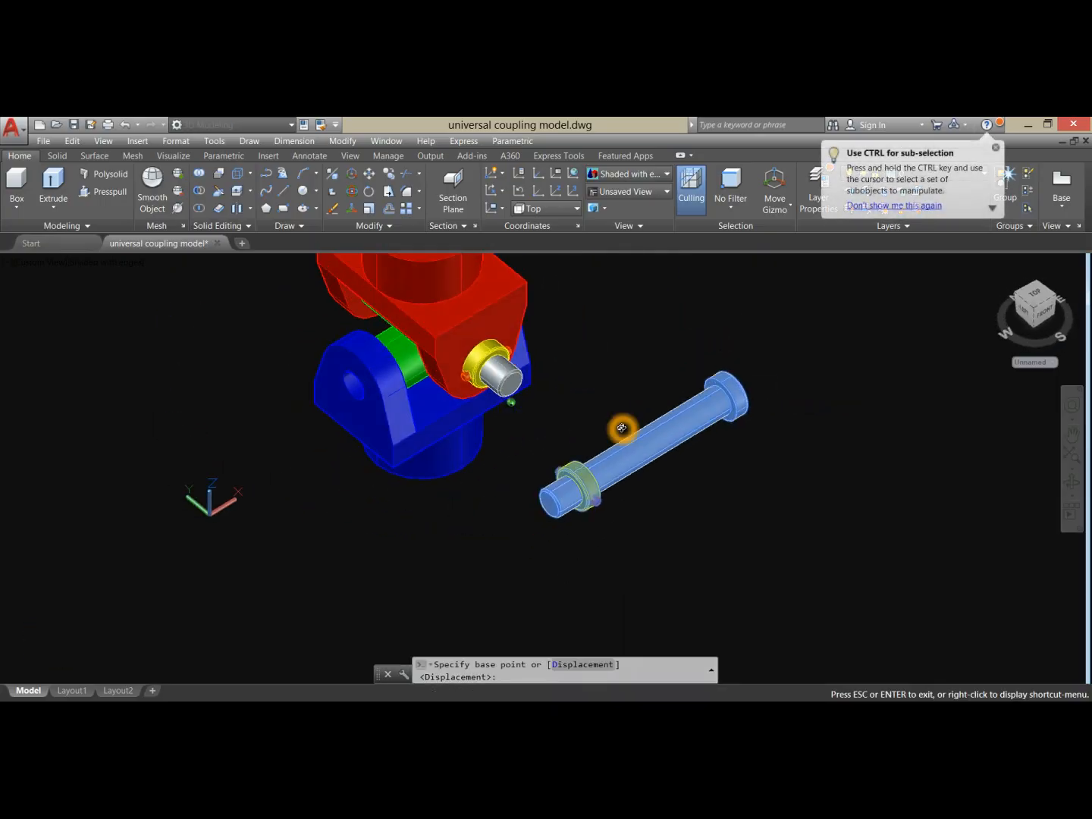
{"action": "left_click", "coordinate": [719, 402]}
{"action": "middle_click_drag", "start_coordinate": [720, 402], "coordinate": [604, 317], "text": "shift"}
{"action": "scroll", "coordinate": [604, 349], "scroll_direction": "up", "scroll_amount": 5}
{"action": "scroll", "coordinate": [597, 334], "scroll_direction": "down", "scroll_amount": 8}
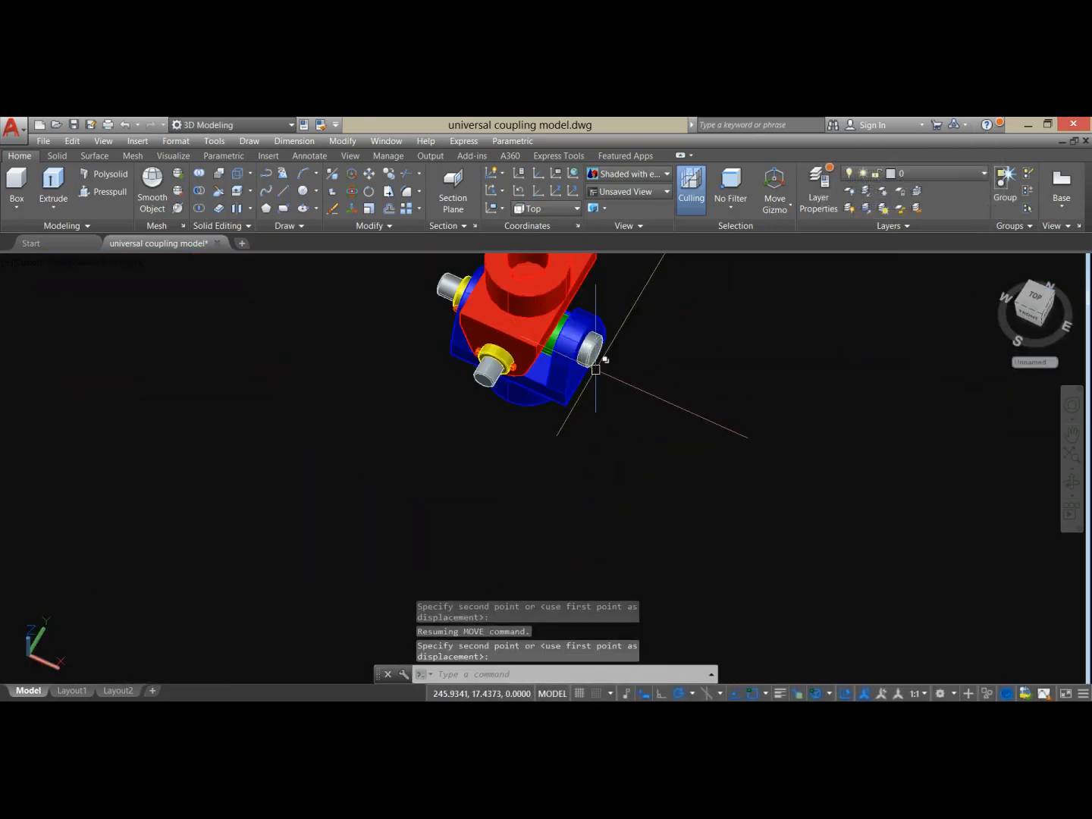
{"action": "middle_click_drag", "start_coordinate": [615, 351], "coordinate": [795, 299], "text": "shift"}
{"action": "key", "text": "Escape"}
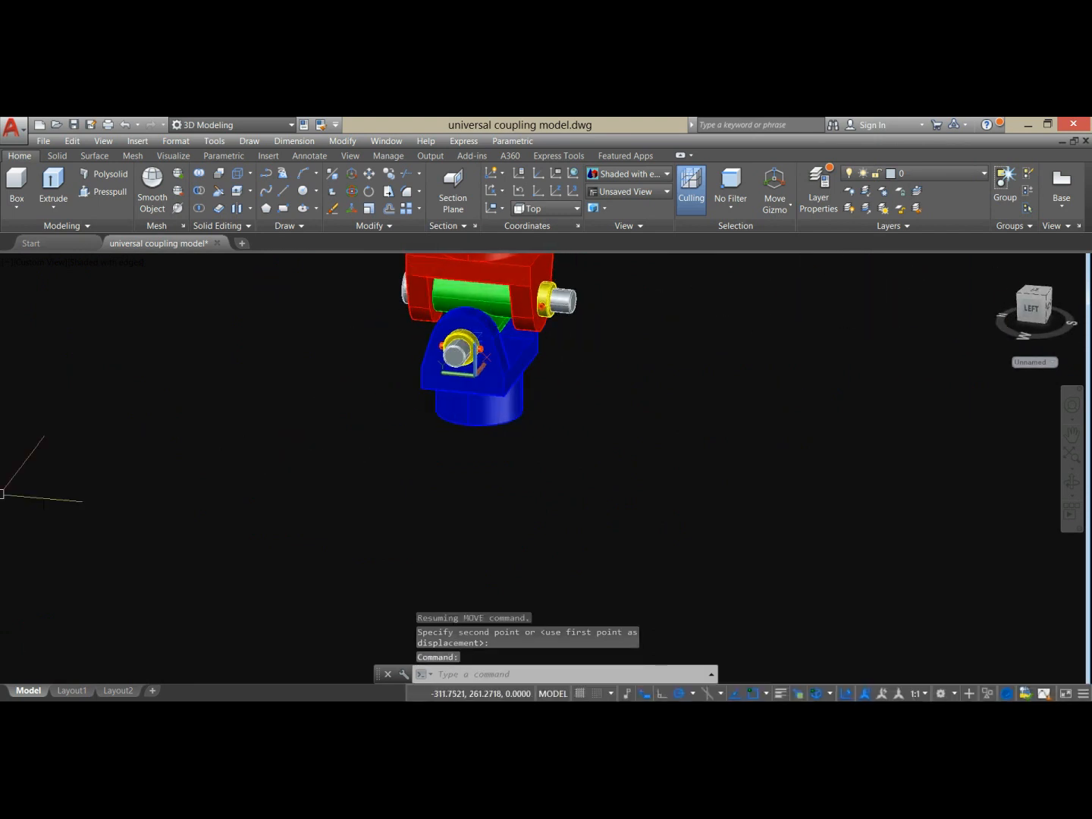
- Rotate the whole coupling assembly 270 degrees in the Front view about the center of the red fork's pin
{"action": "left_click", "coordinate": [27, 264]}
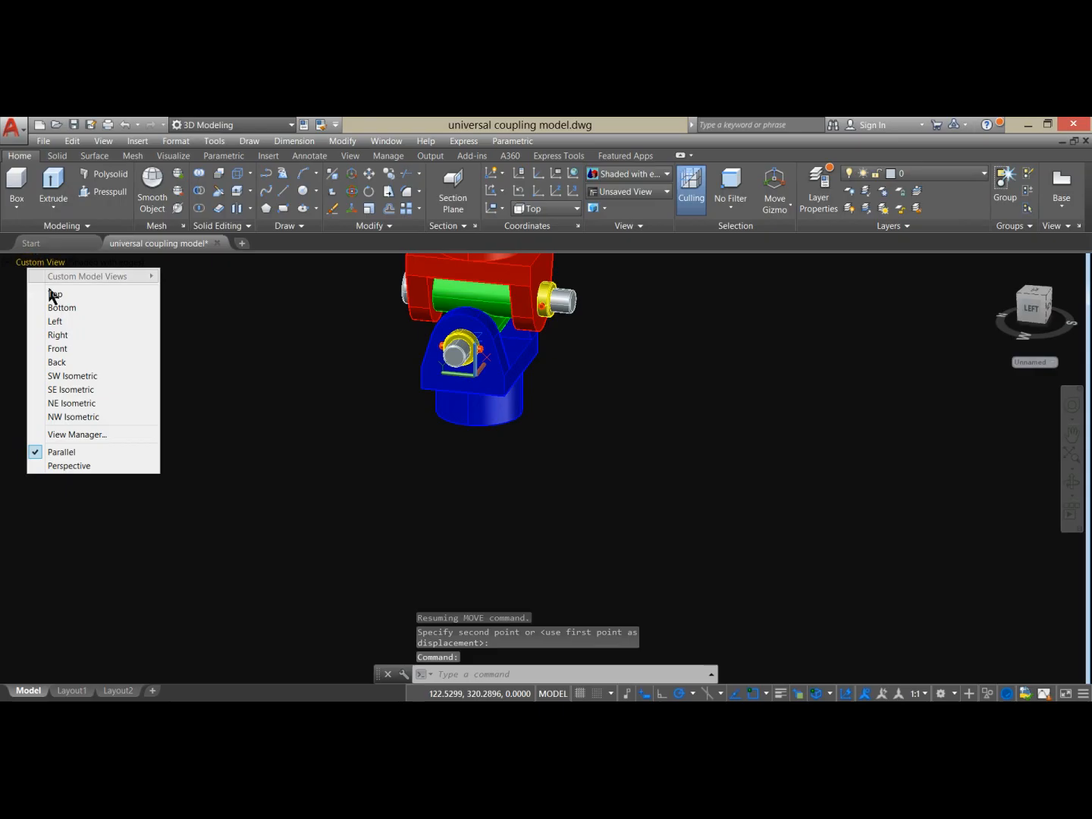
{"action": "left_click", "coordinate": [64, 348]}
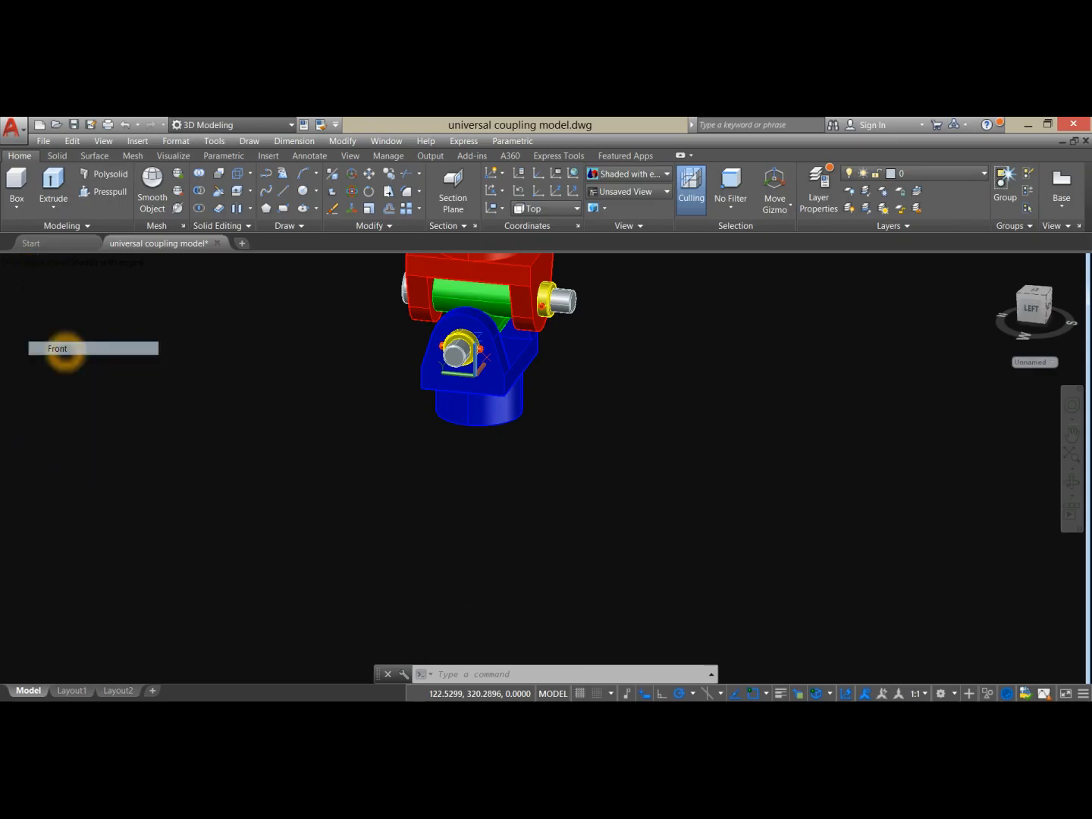
{"action": "scroll", "coordinate": [358, 430], "scroll_direction": "down", "scroll_amount": 3}
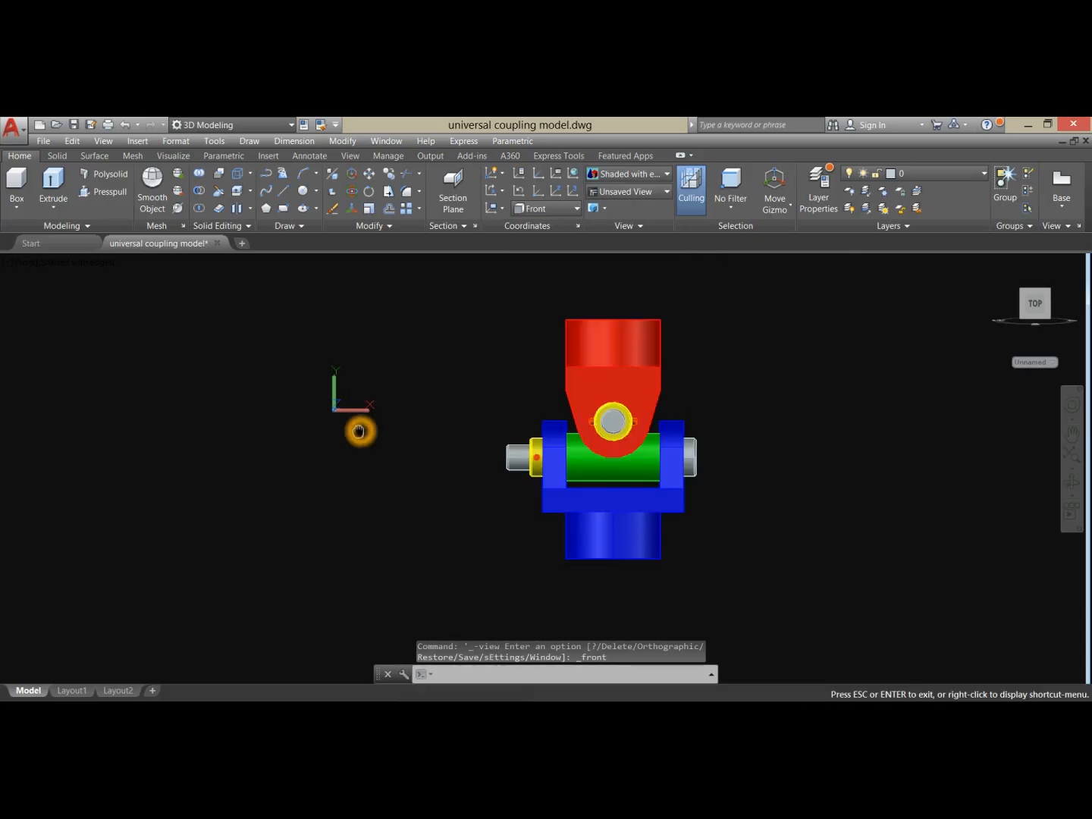
{"action": "middle_click_drag", "start_coordinate": [359, 429], "coordinate": [326, 434]}
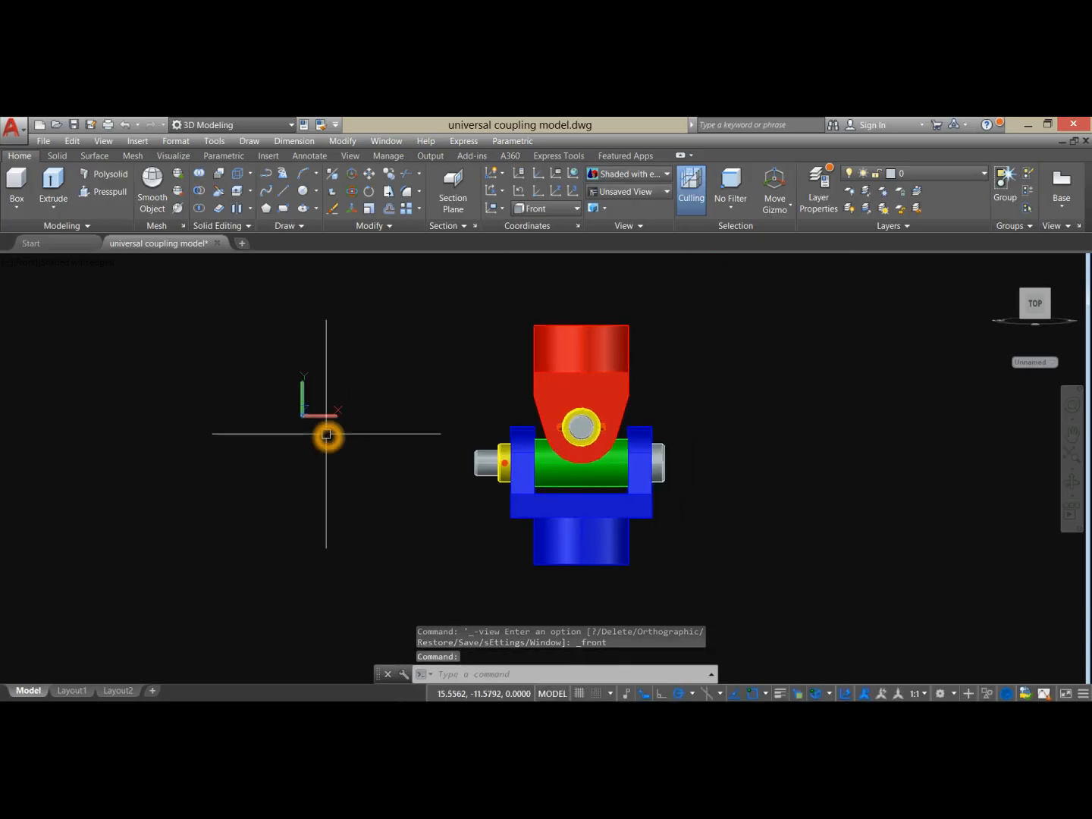
{"action": "left_click", "coordinate": [368, 199]}
{"action": "left_click", "coordinate": [434, 279]}
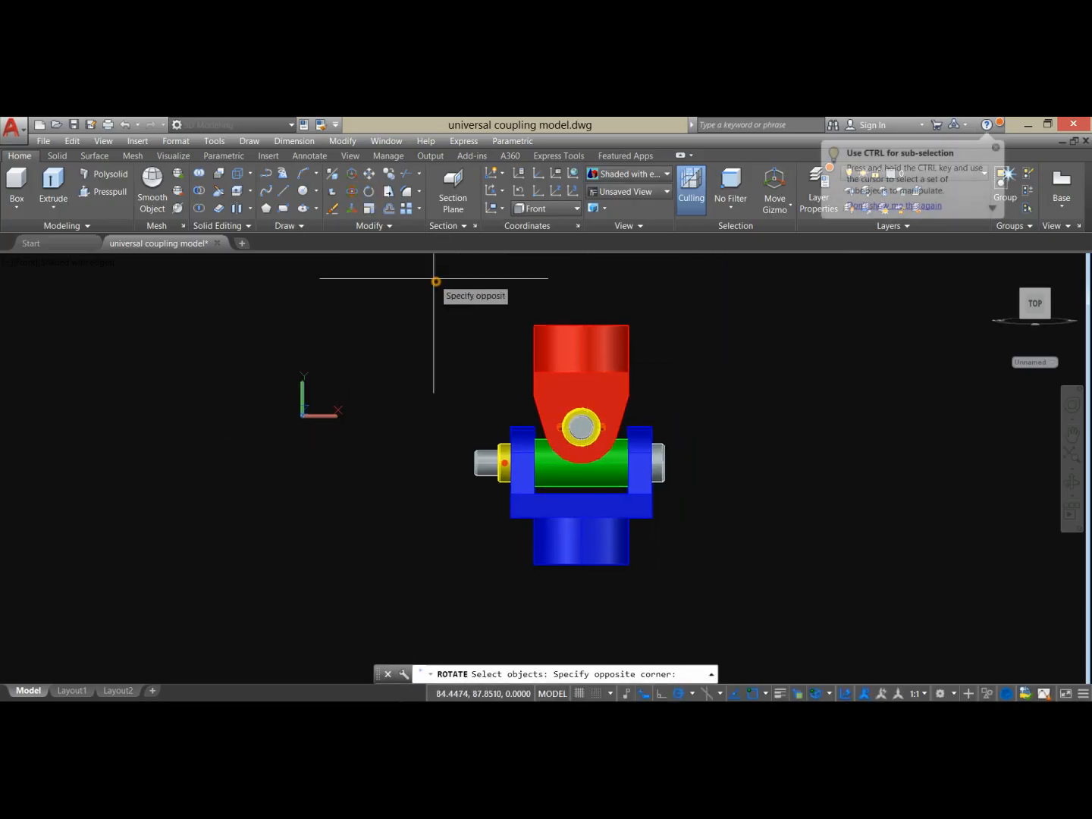
{"action": "left_click", "coordinate": [729, 586]}
{"action": "key", "text": "Return"}
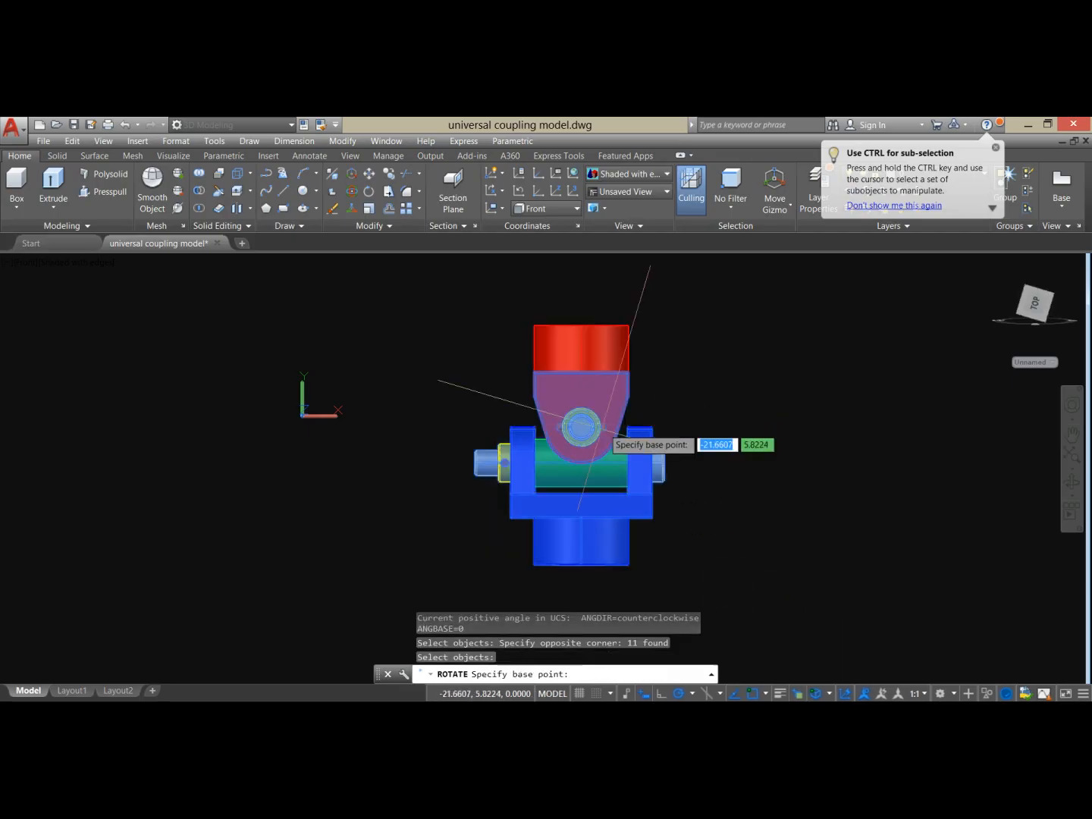
{"action": "left_click", "coordinate": [580, 427]}
{"action": "left_click", "coordinate": [727, 427]}
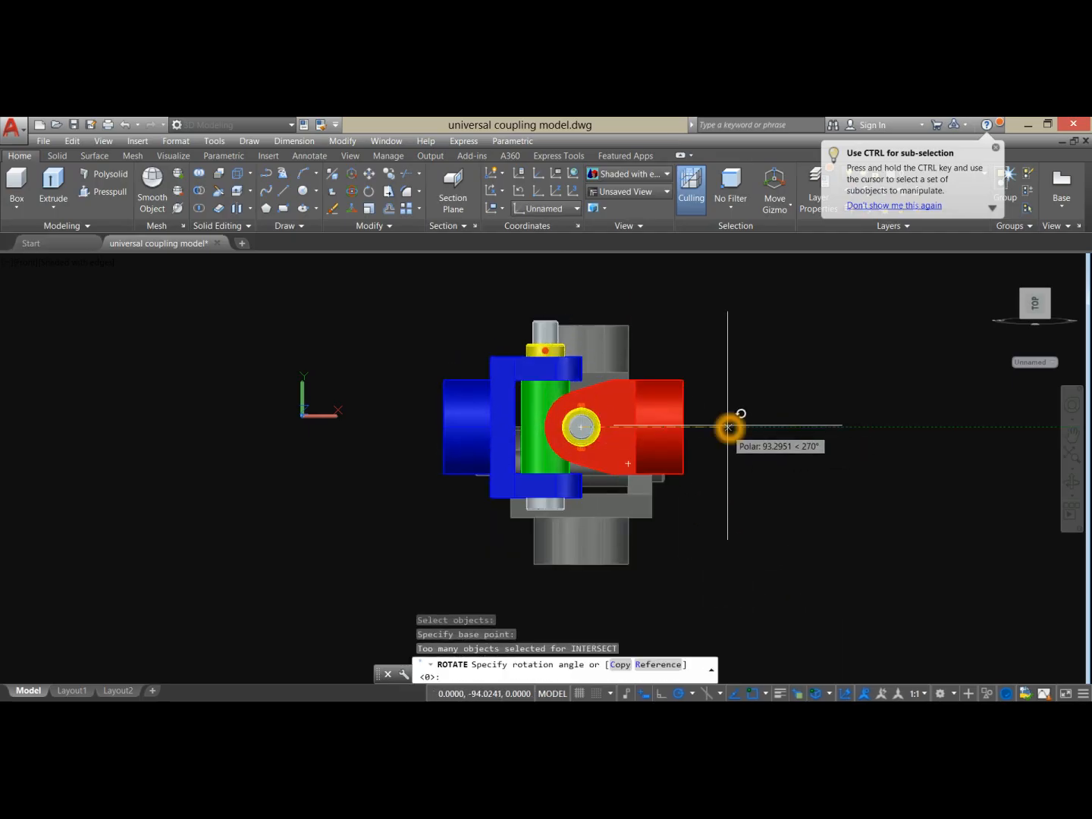
- Rotate the red fork with its pin, collar and taper pin slightly counterclockwise about the pin's center, tilting it relative to the blue fork
{"action": "left_click", "coordinate": [682, 512]}
{"action": "left_click", "coordinate": [612, 369]}
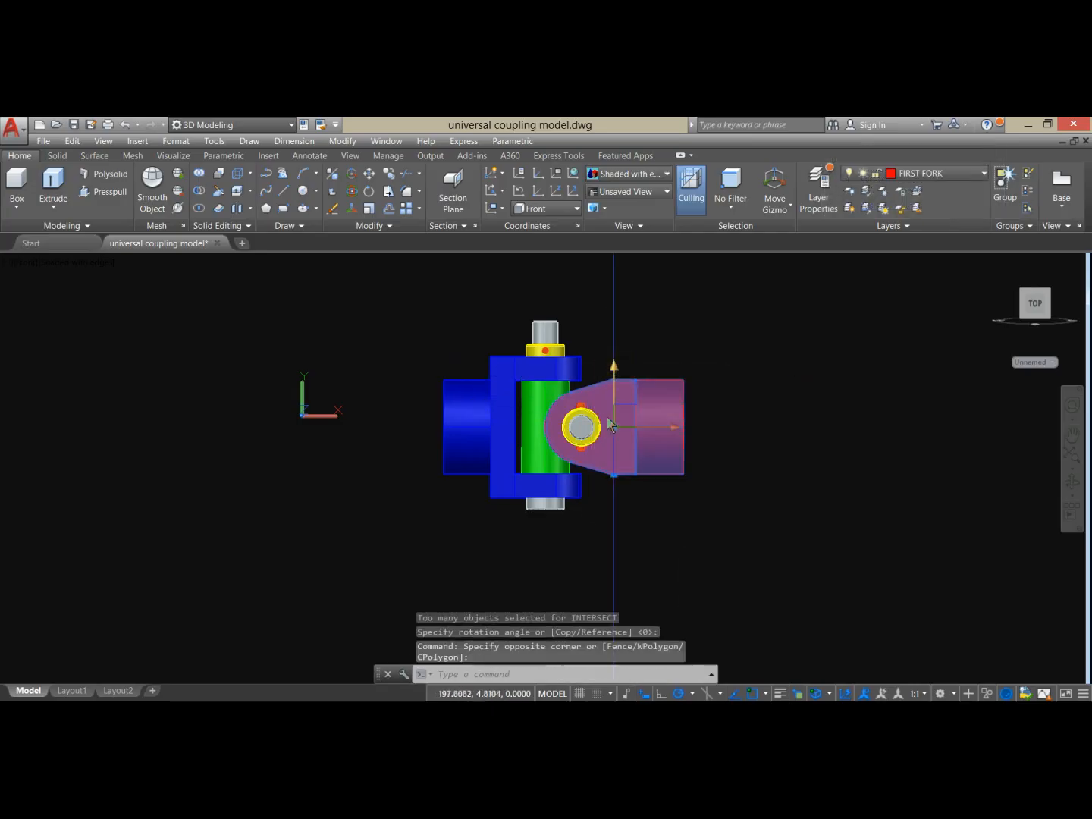
{"action": "scroll", "coordinate": [602, 416], "scroll_direction": "up", "scroll_amount": 5}
{"action": "left_click", "coordinate": [549, 410]}
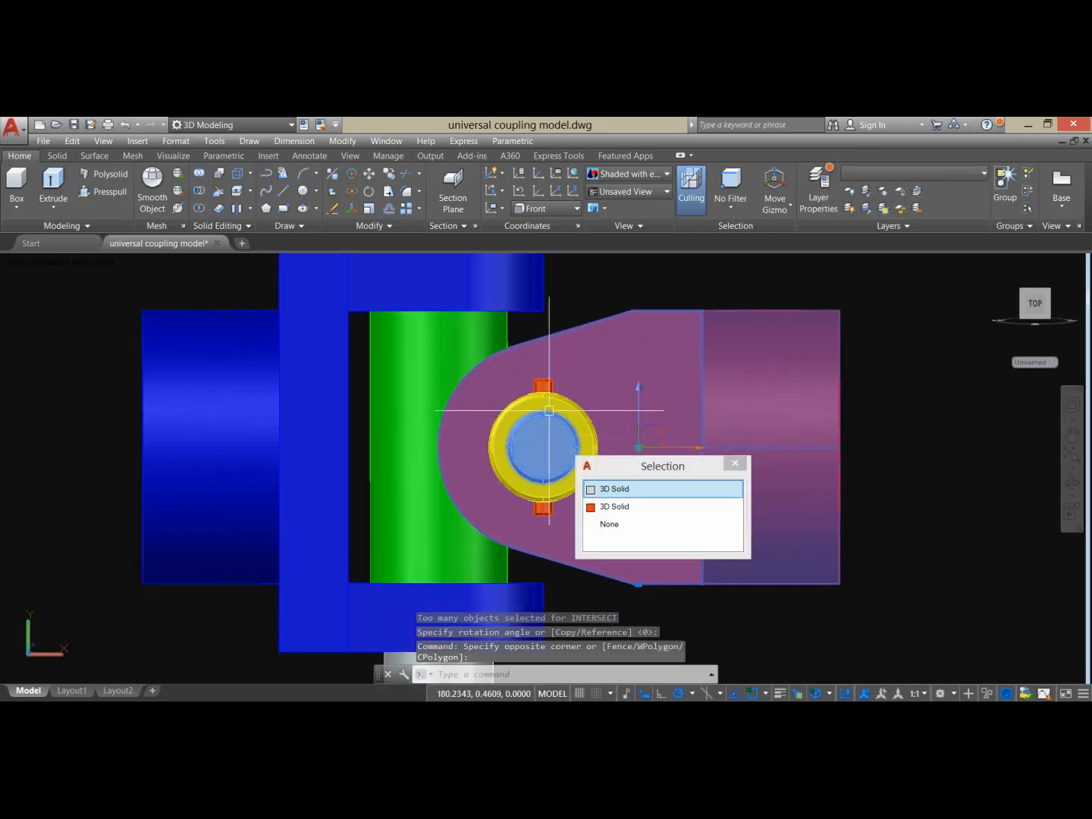
{"action": "left_click", "coordinate": [544, 385]}
{"action": "left_click", "coordinate": [539, 370]}
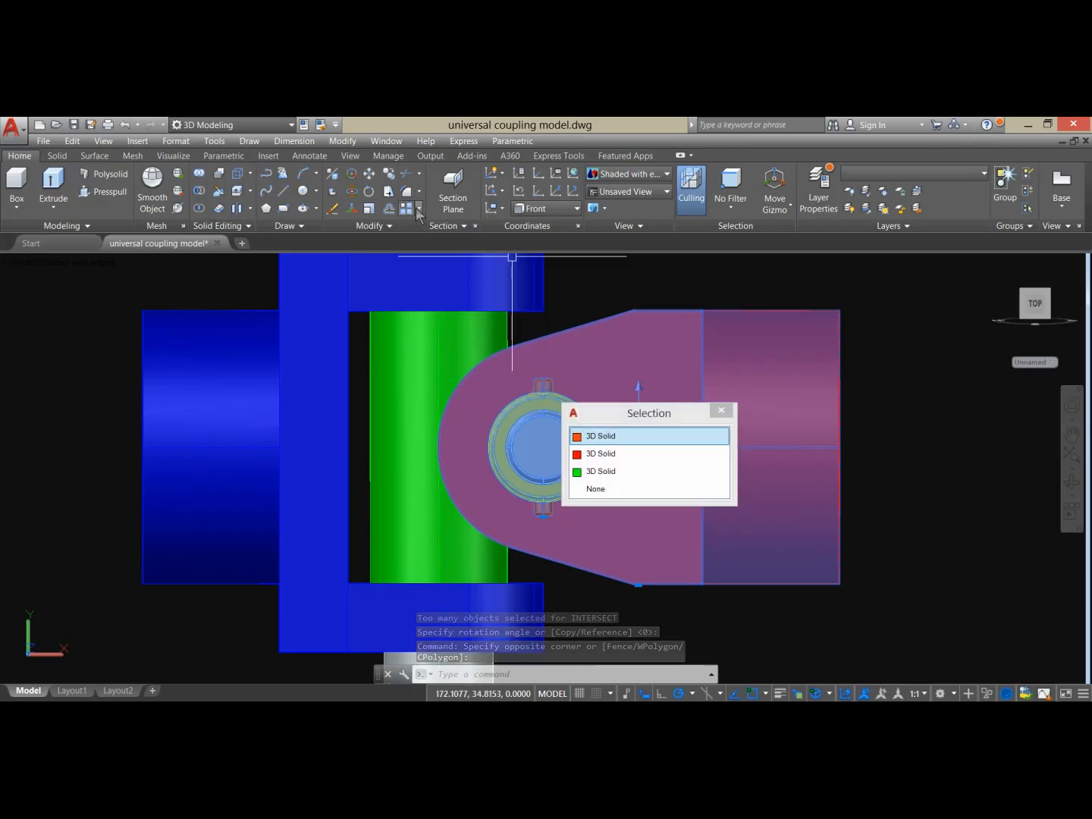
{"action": "left_click", "coordinate": [368, 199]}
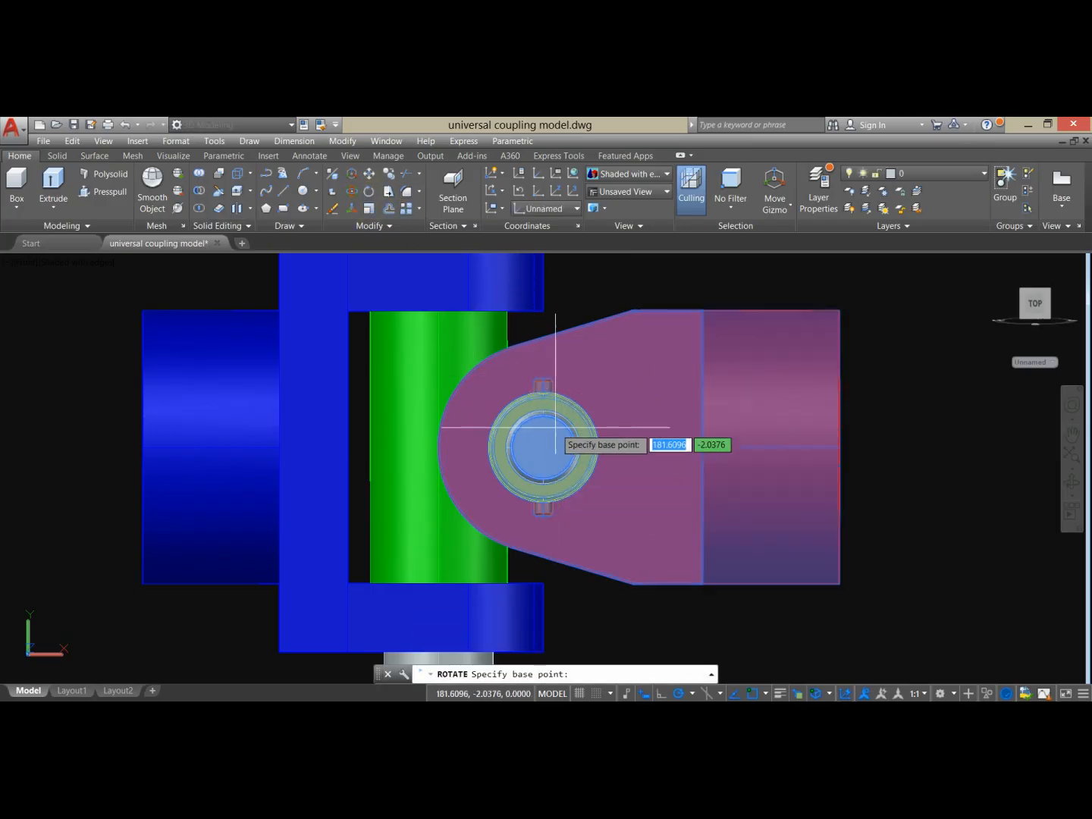
{"action": "left_click", "coordinate": [544, 448]}
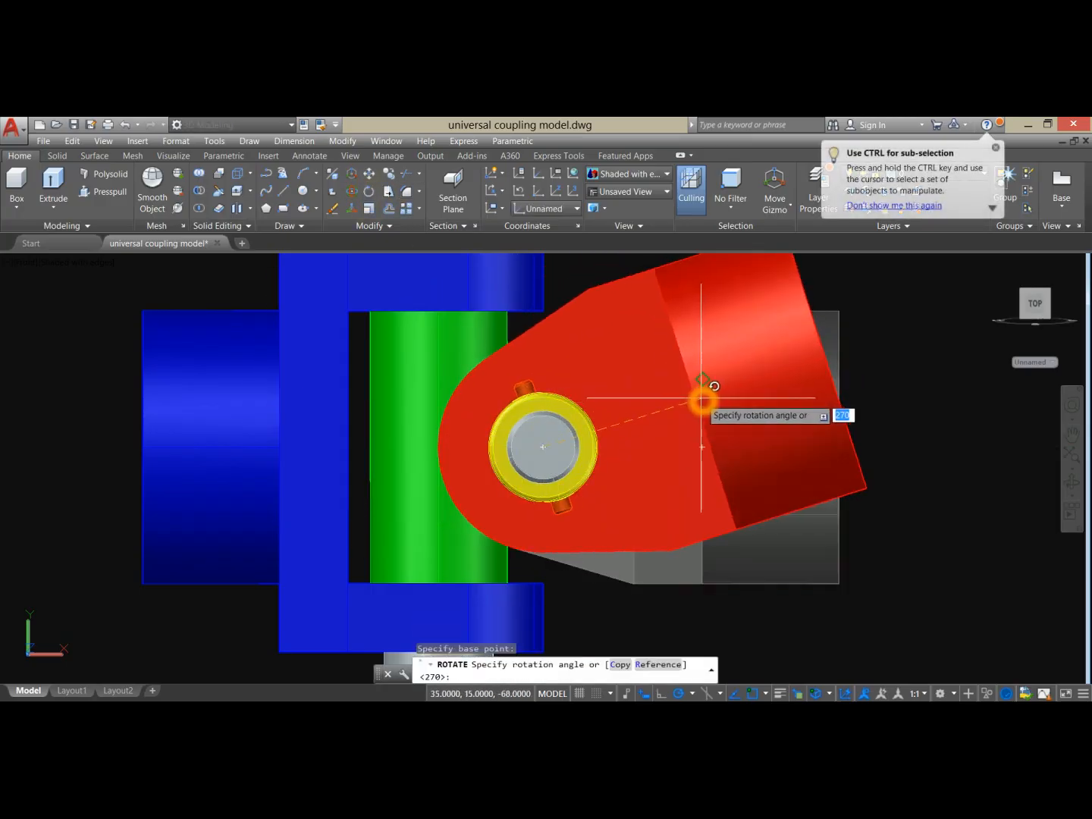
{"action": "scroll", "coordinate": [700, 396], "scroll_direction": "down", "scroll_amount": 2}
{"action": "middle_click_drag", "start_coordinate": [700, 396], "coordinate": [604, 423]}
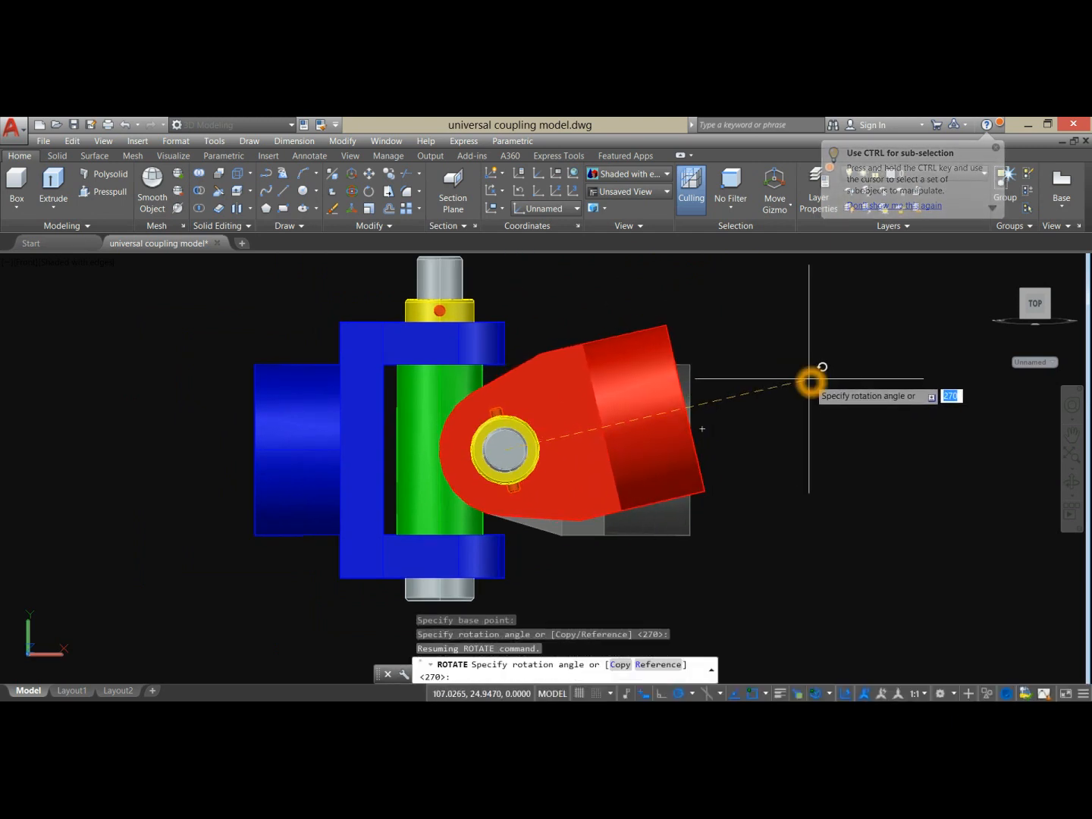
{"action": "left_click", "coordinate": [809, 382]}
{"action": "middle_click_drag", "start_coordinate": [781, 388], "coordinate": [756, 420], "text": "shift"}
{"action": "scroll", "coordinate": [750, 454], "scroll_direction": "down", "scroll_amount": 1}
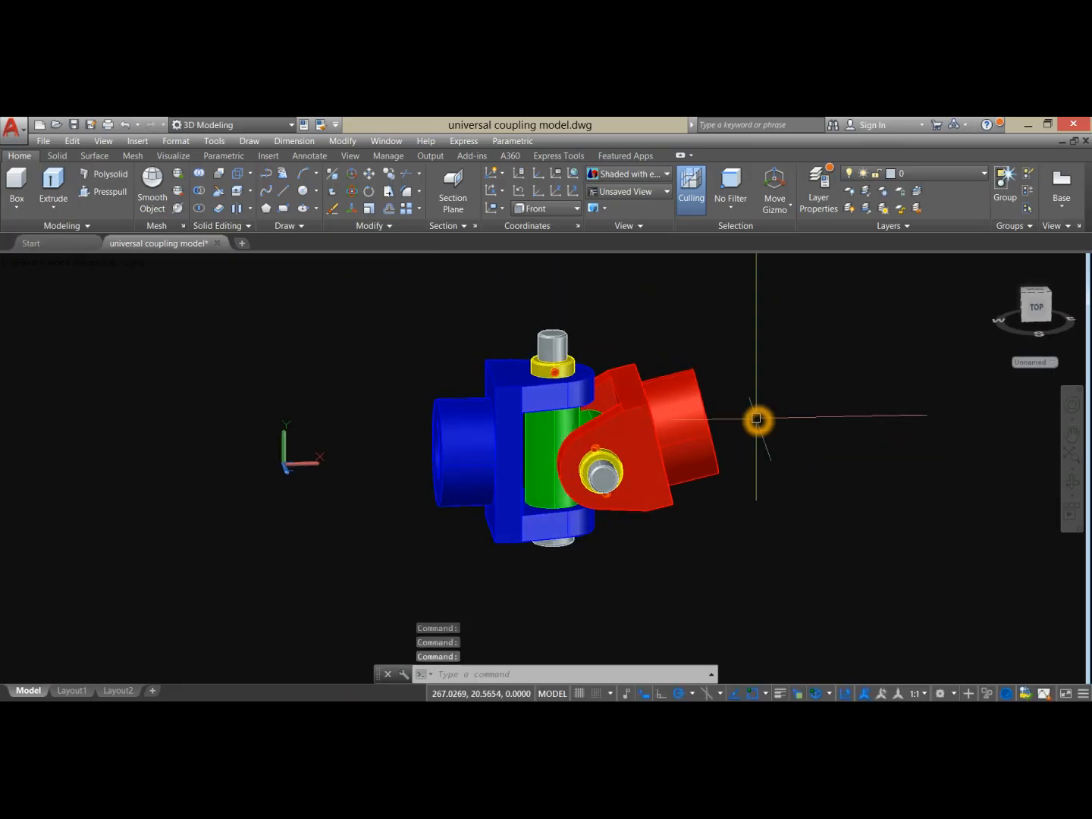